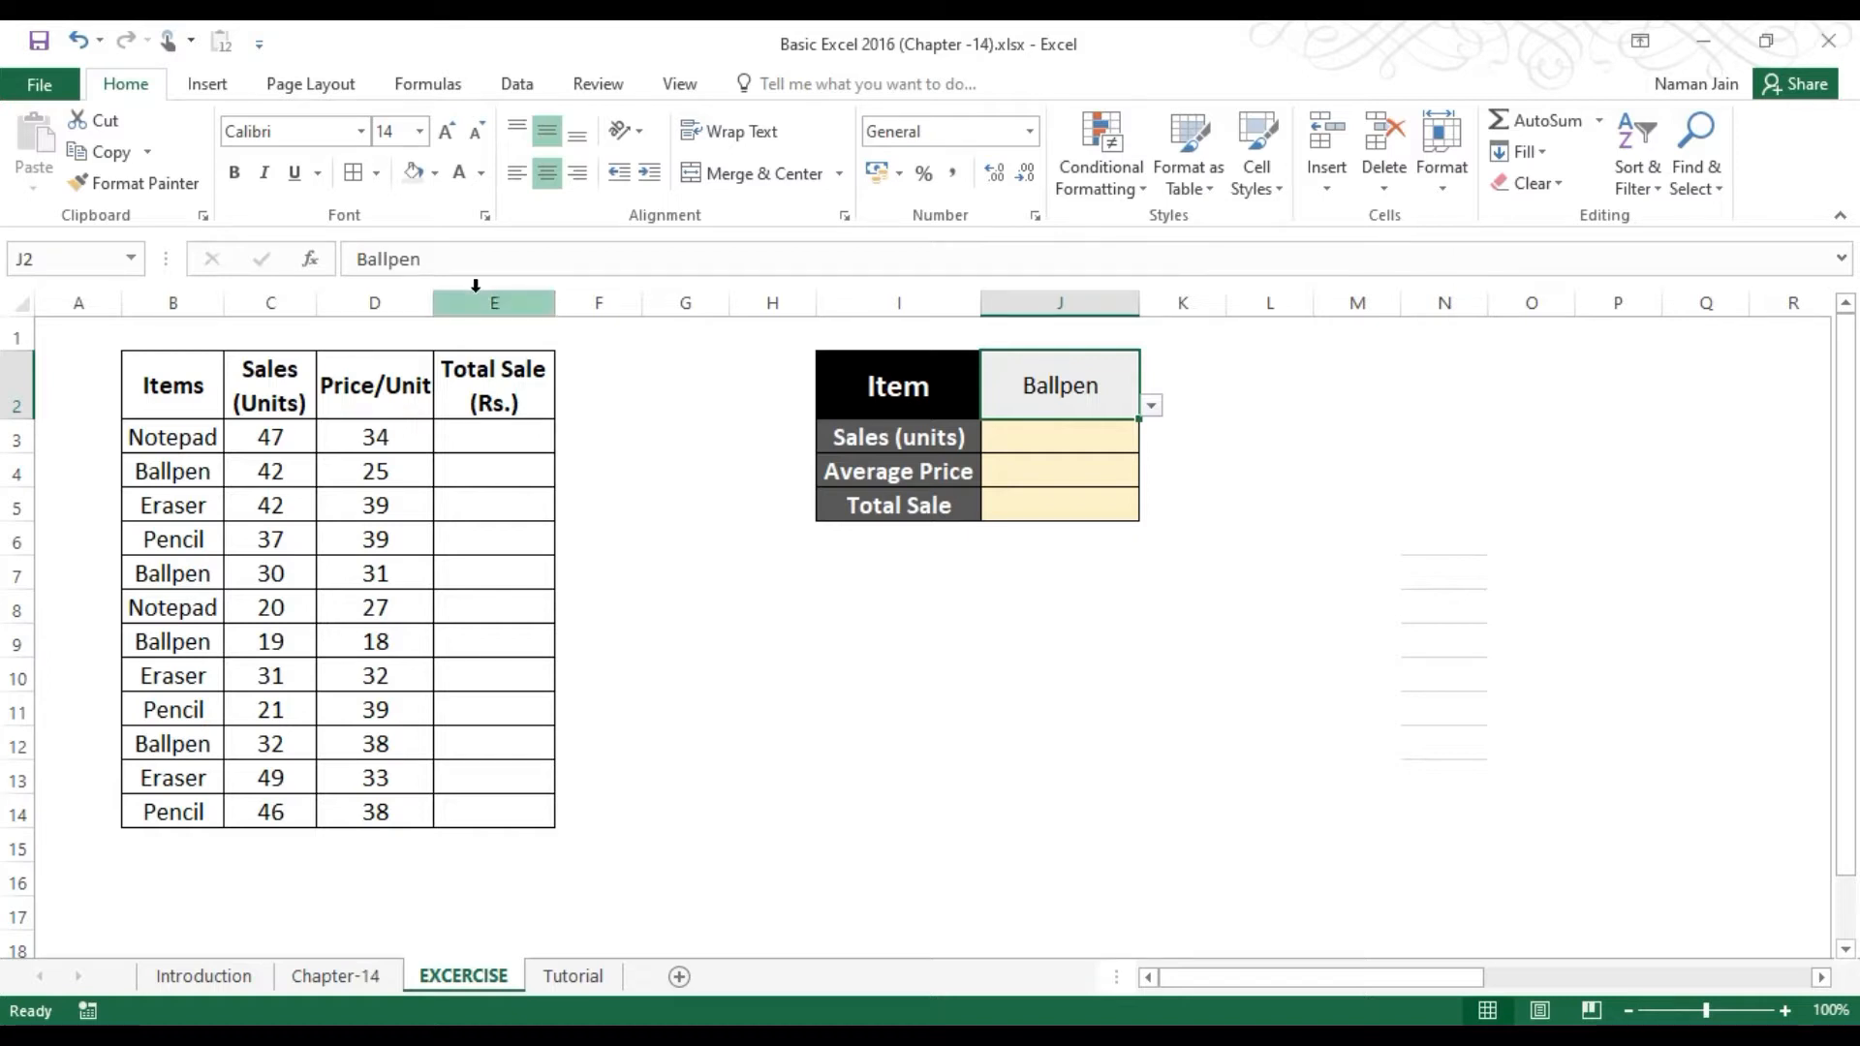
Step: Examine the Items, Sales (Units), Price/Unit and Total Sale columns of the sales table in B2:E14
click(376, 437)
drag(184, 415, 468, 816)
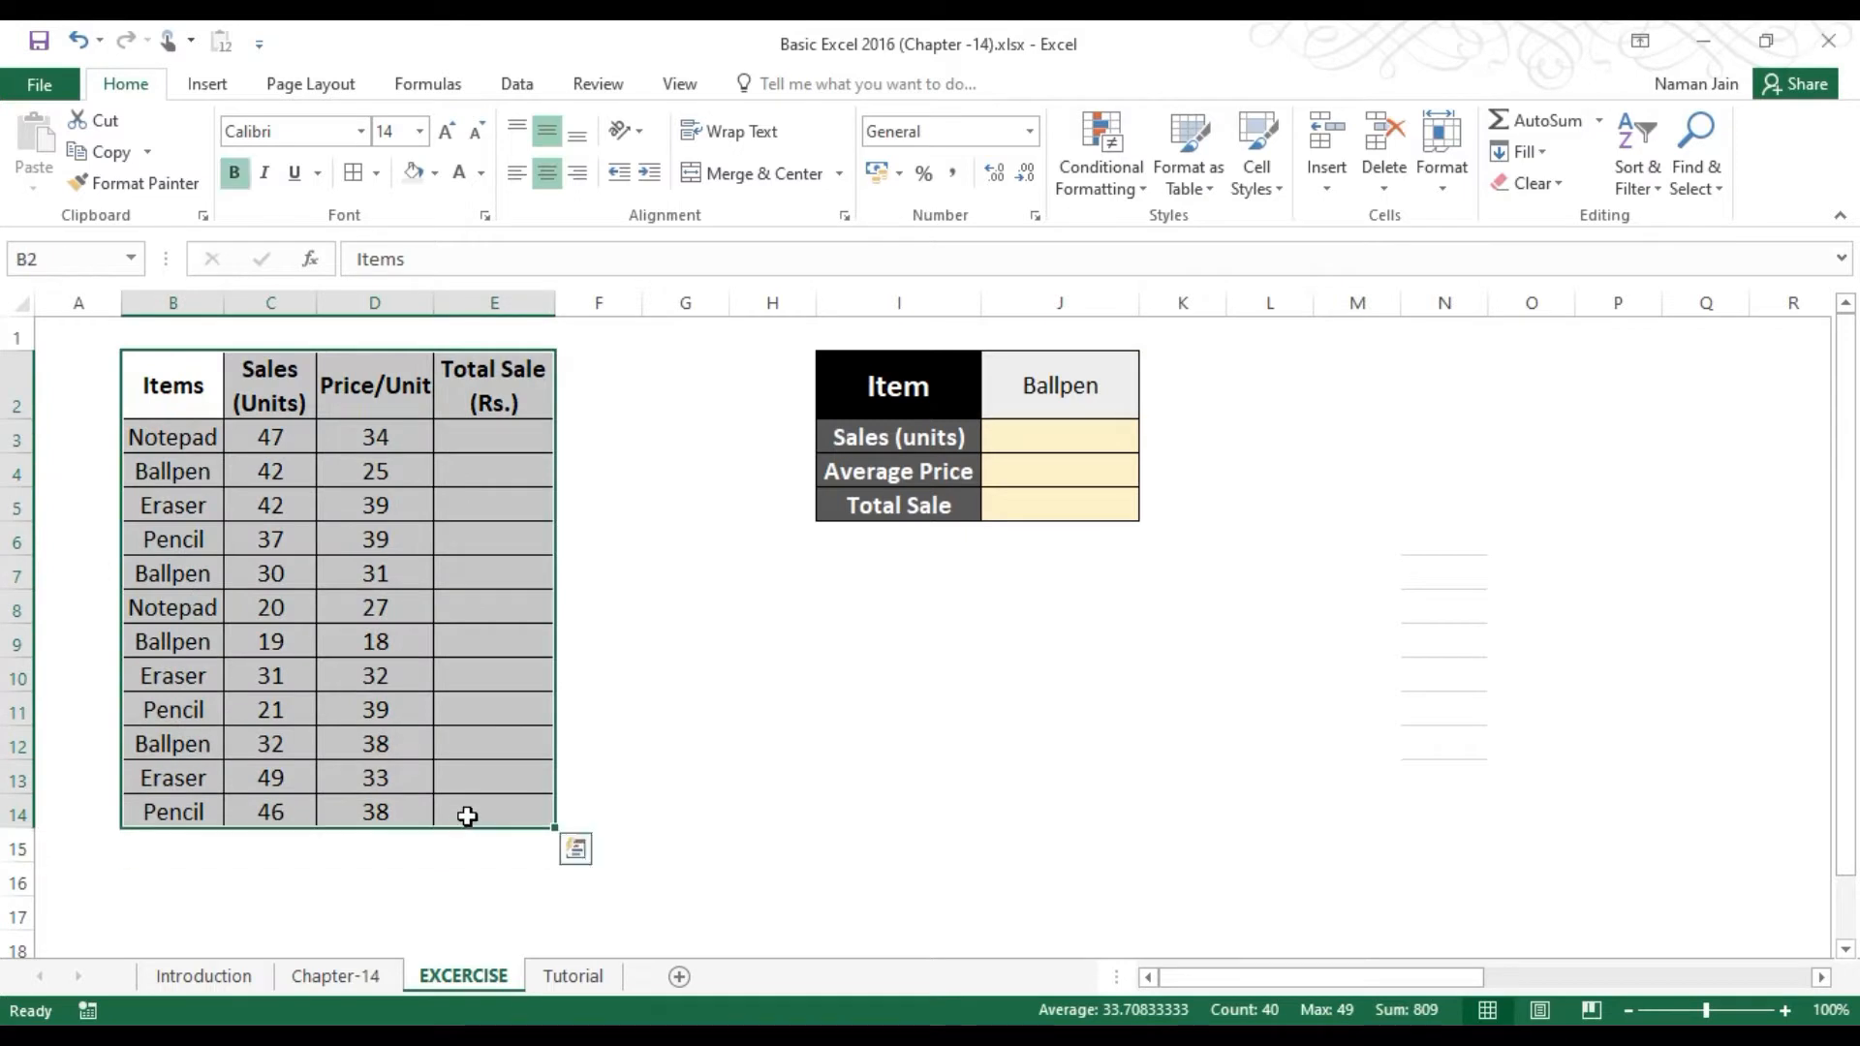
click(192, 439)
click(145, 471)
drag(265, 436, 263, 710)
drag(364, 469, 378, 712)
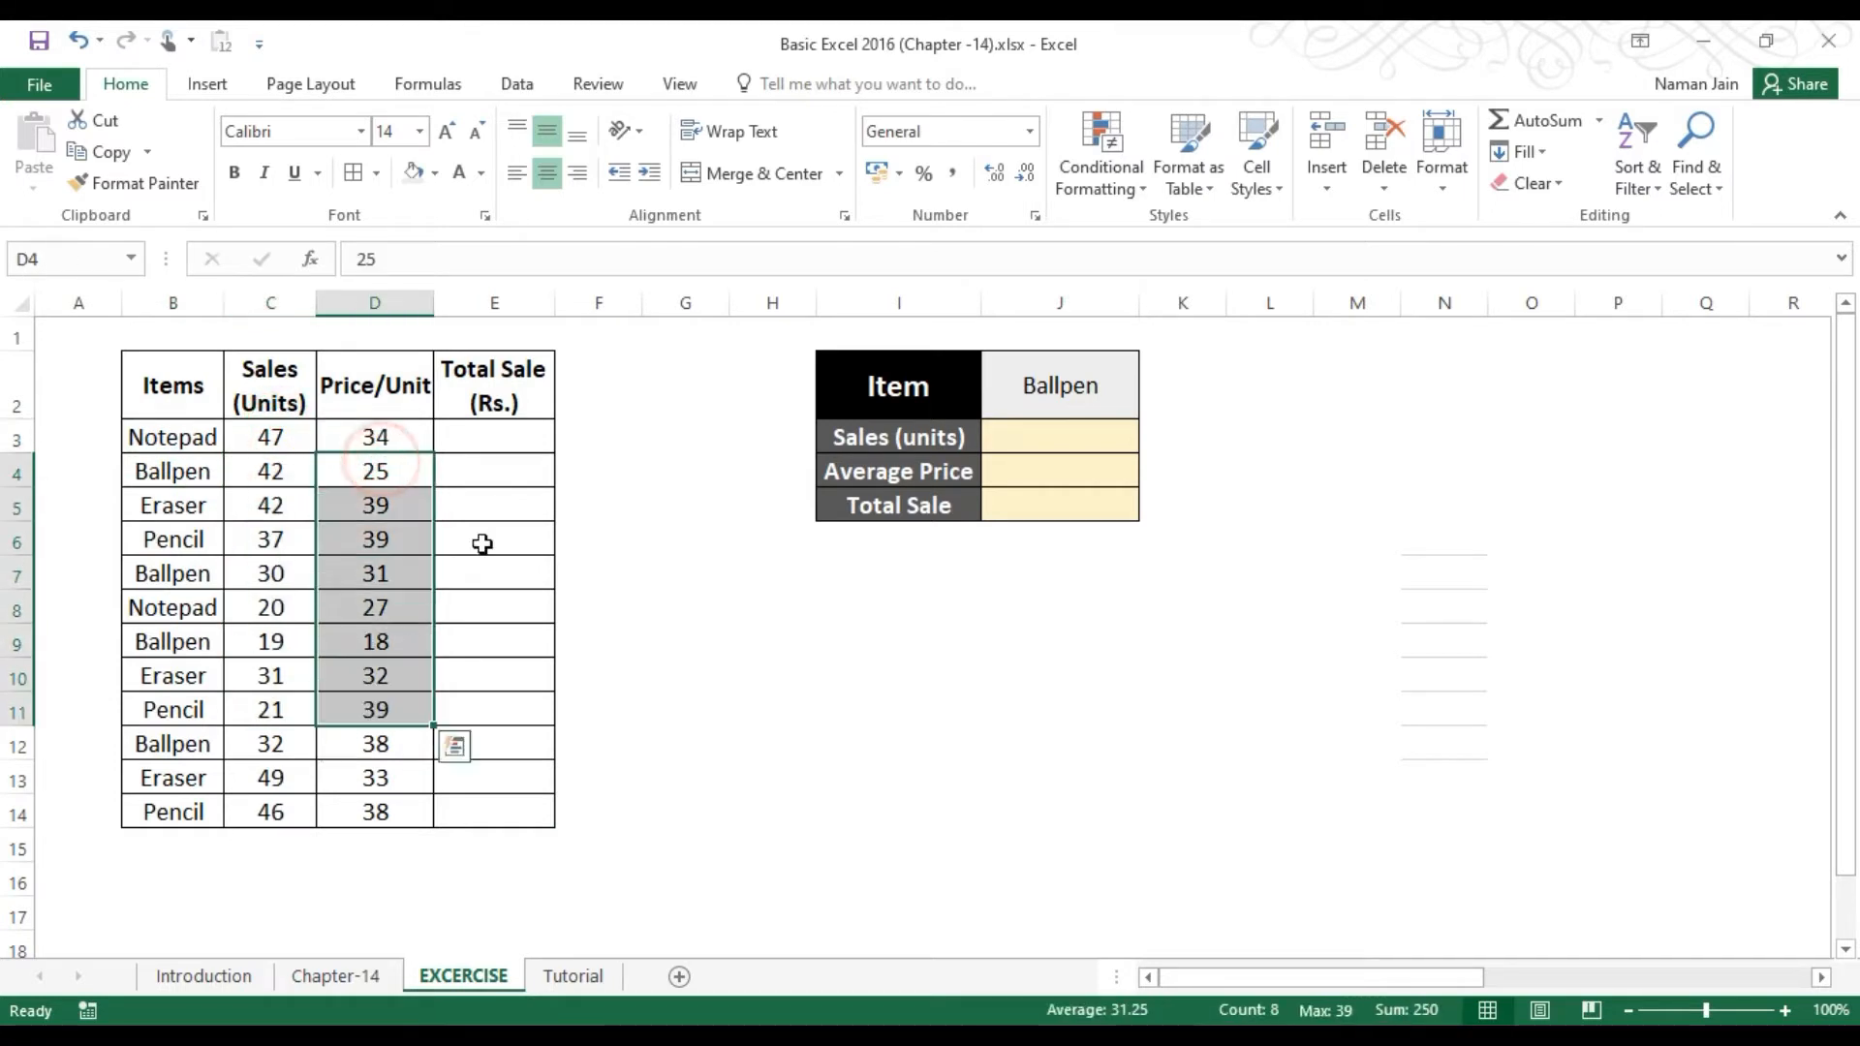
drag(518, 446, 486, 814)
Step: Calculate the total sale of the first Notepad row in E3 with the formula =C3*D3
click(494, 438)
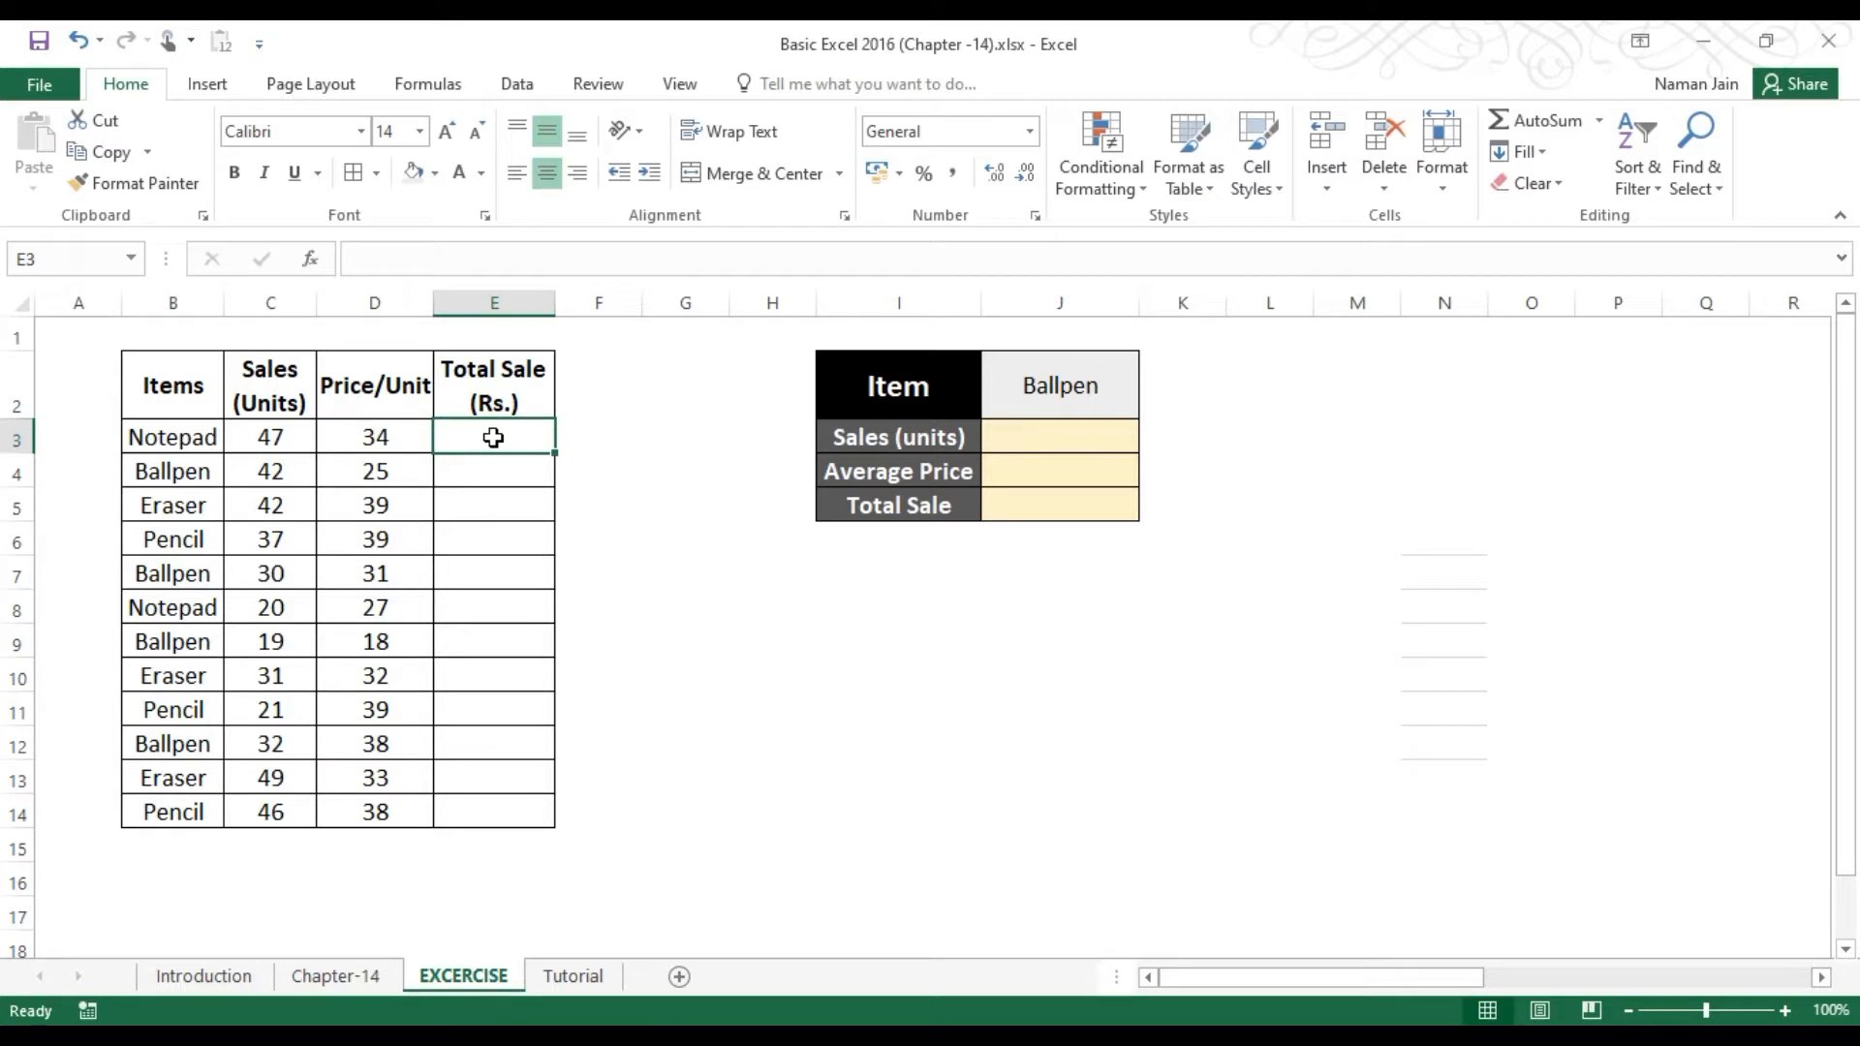
text(=)
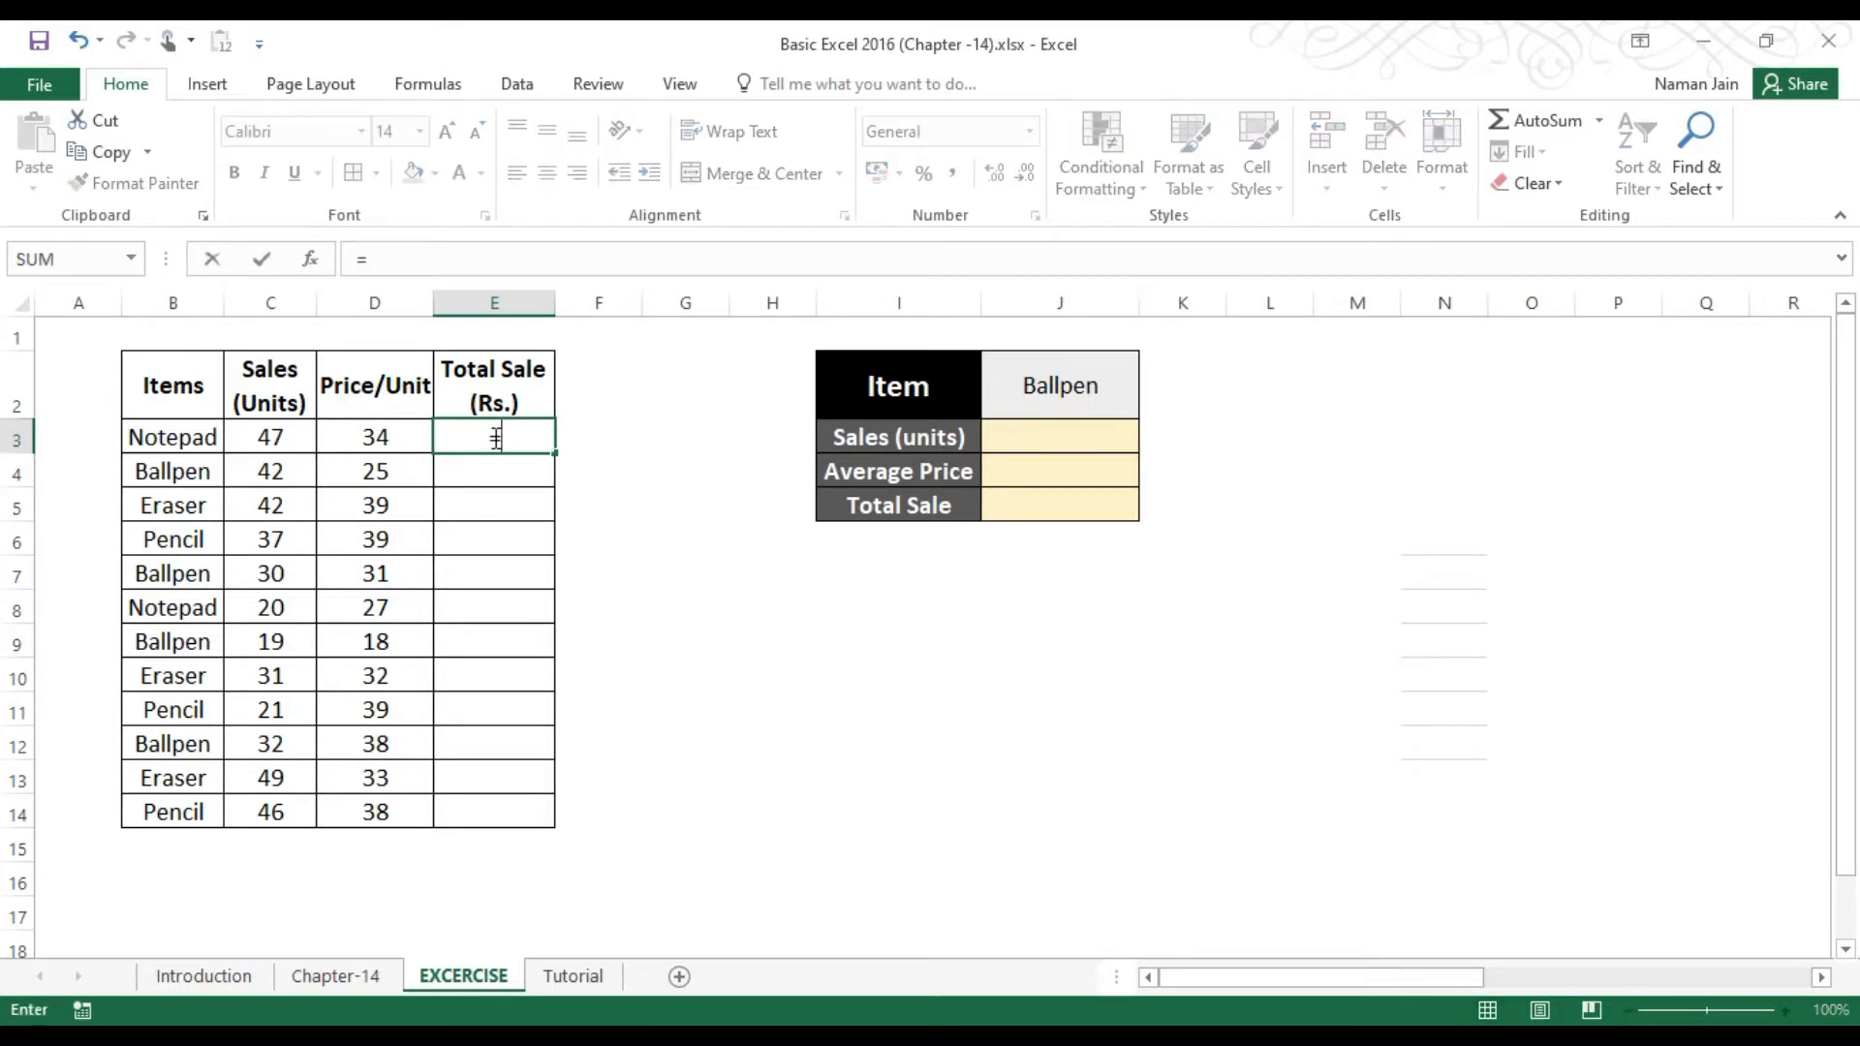
click(250, 445)
text(*)
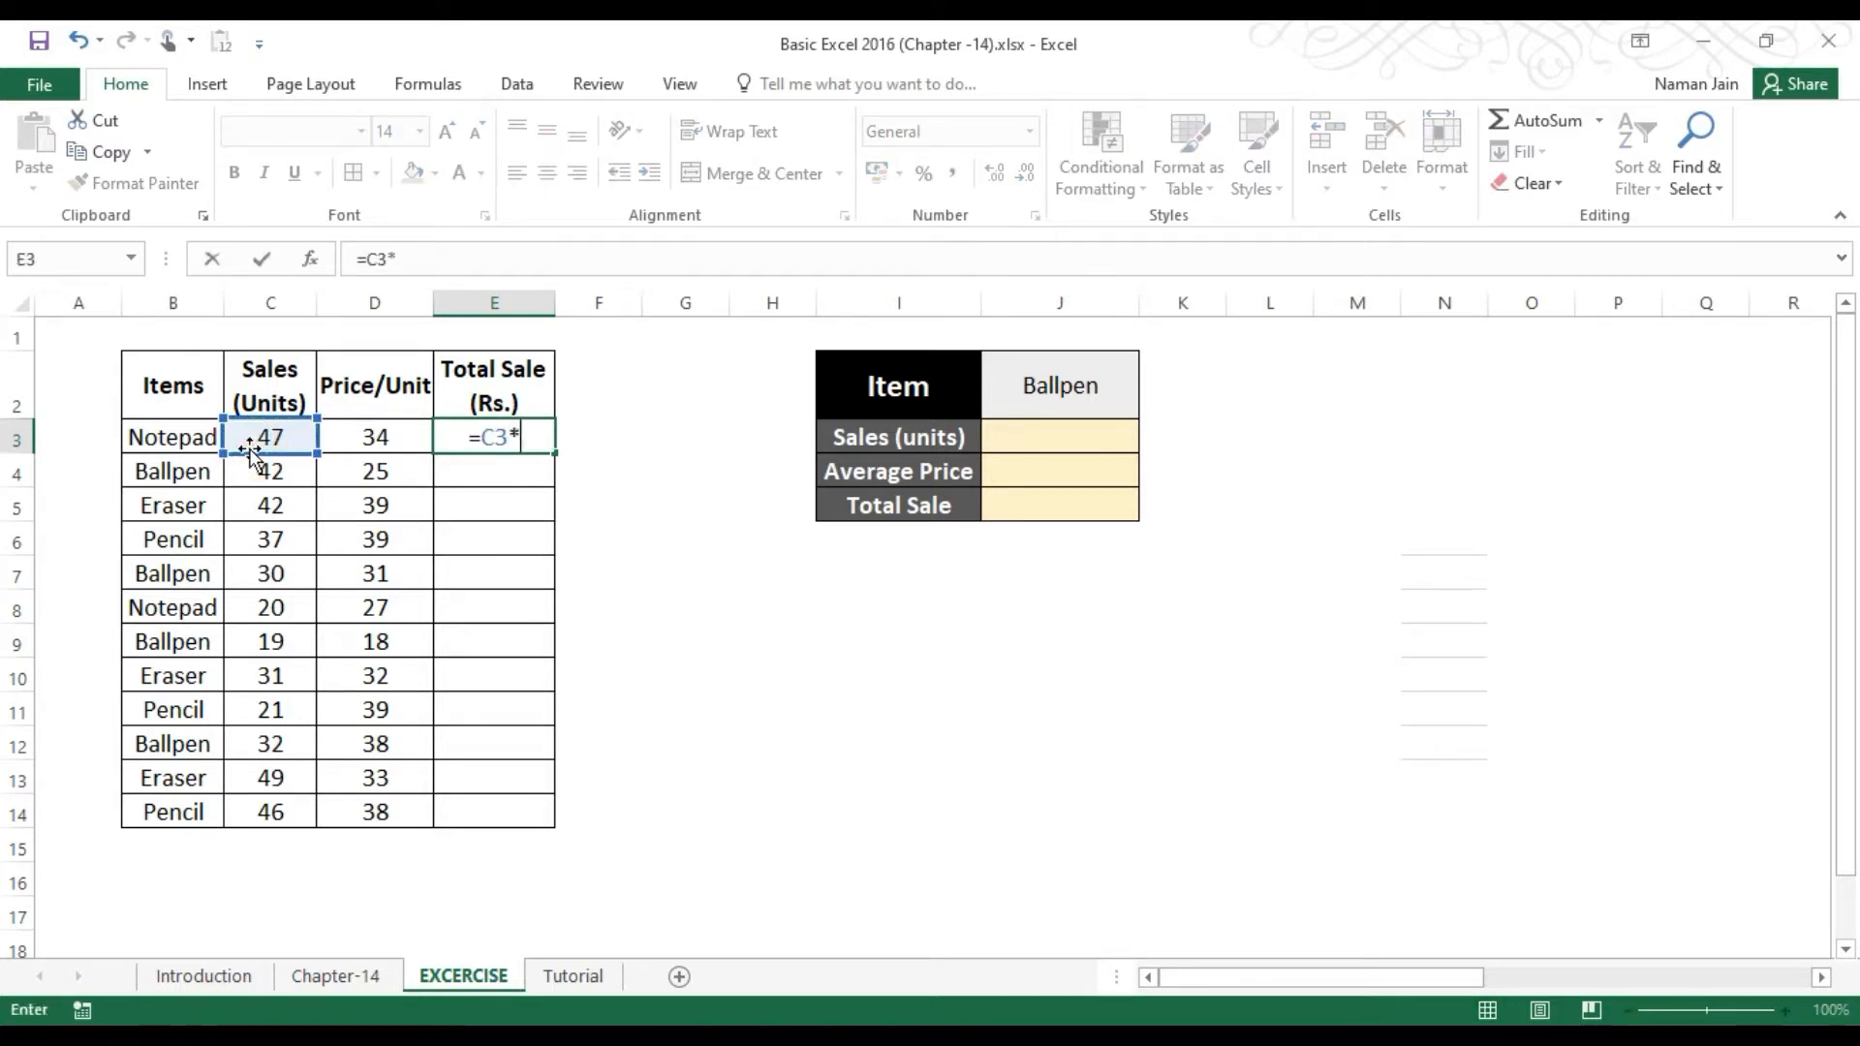
click(342, 440)
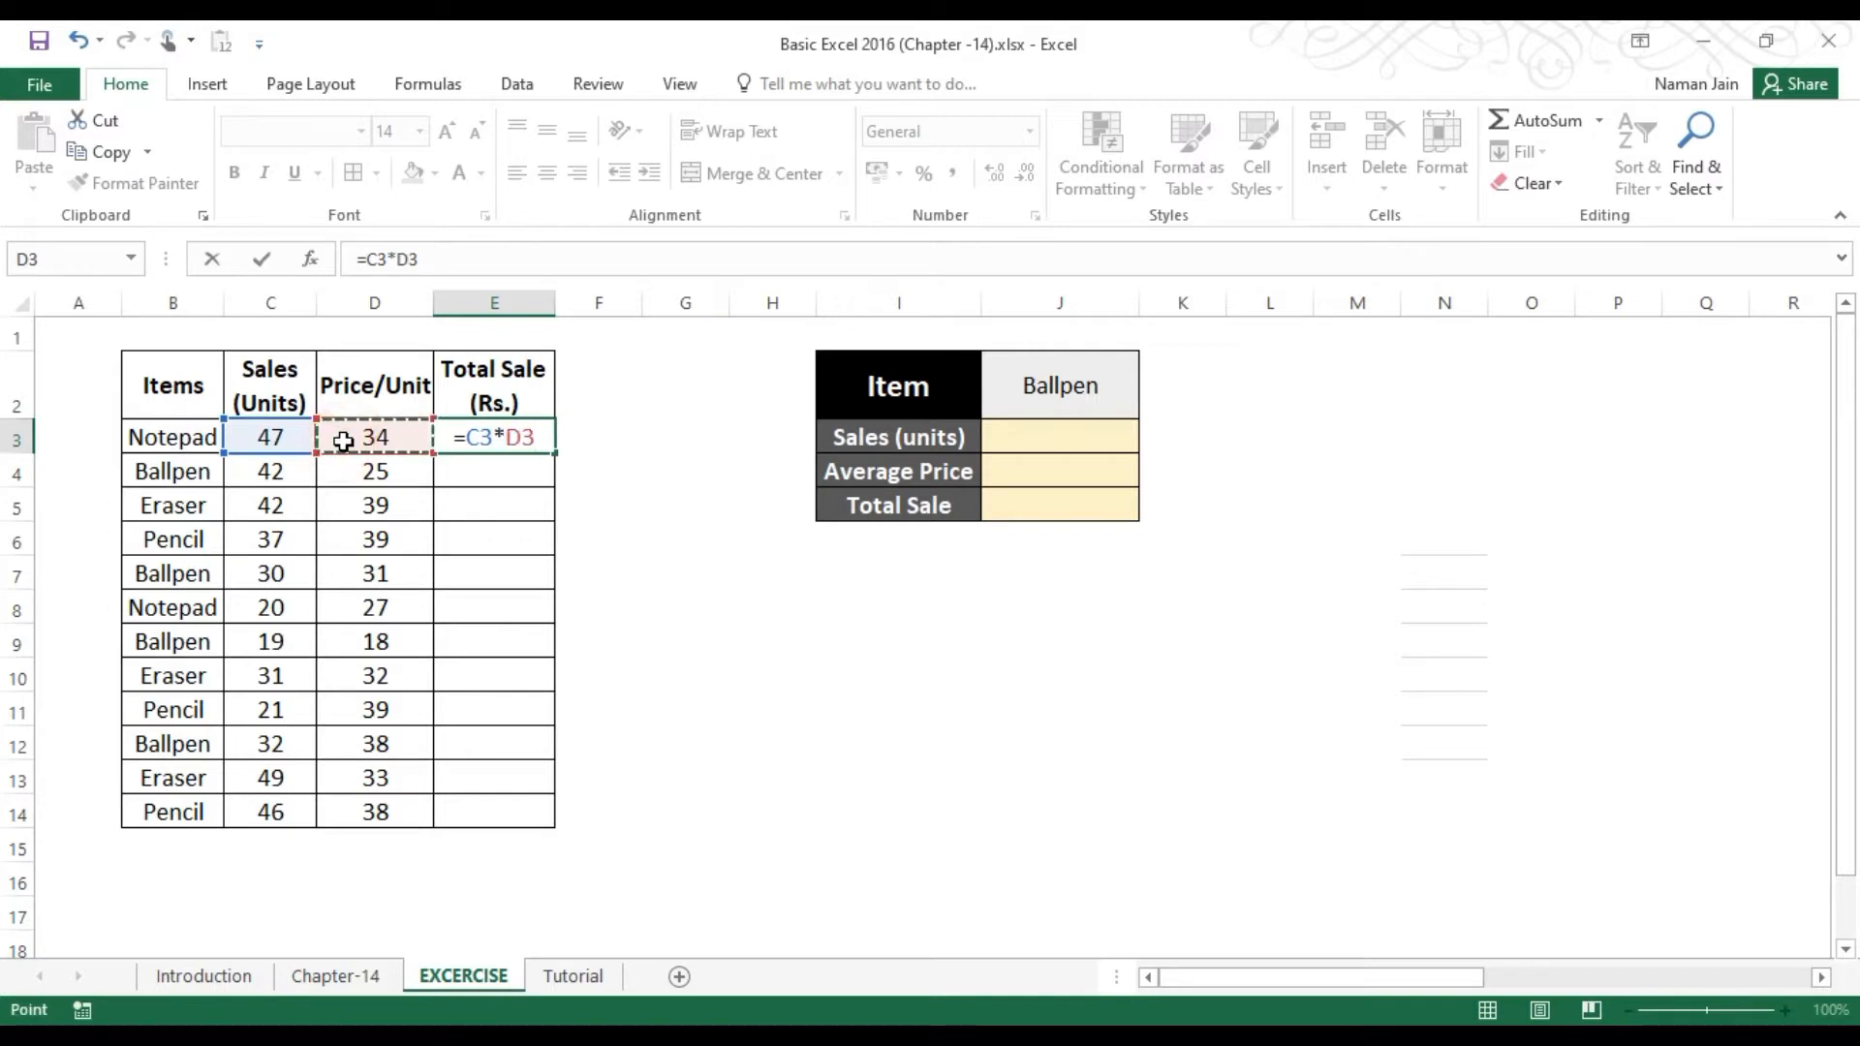
key(Return)
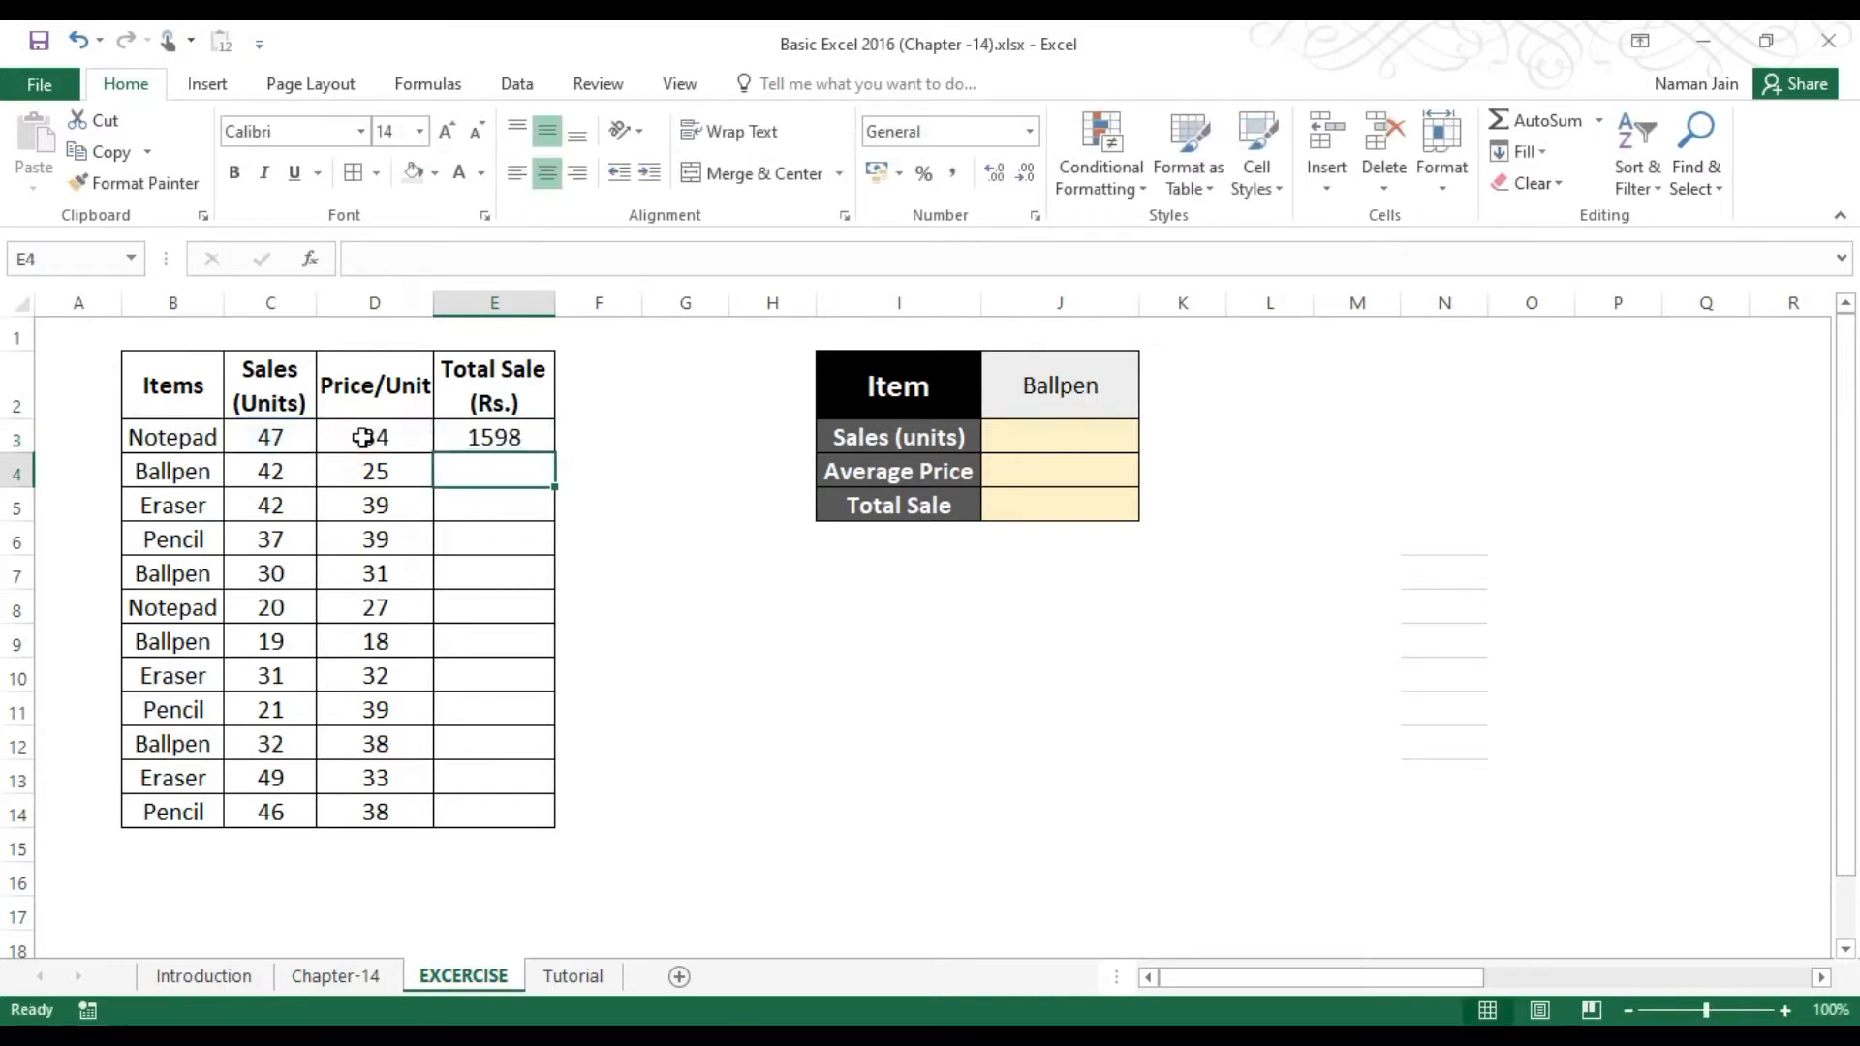
Step: Review the multiplication formula in E3 and the empty total sale cell beneath it
click(430, 440)
click(532, 443)
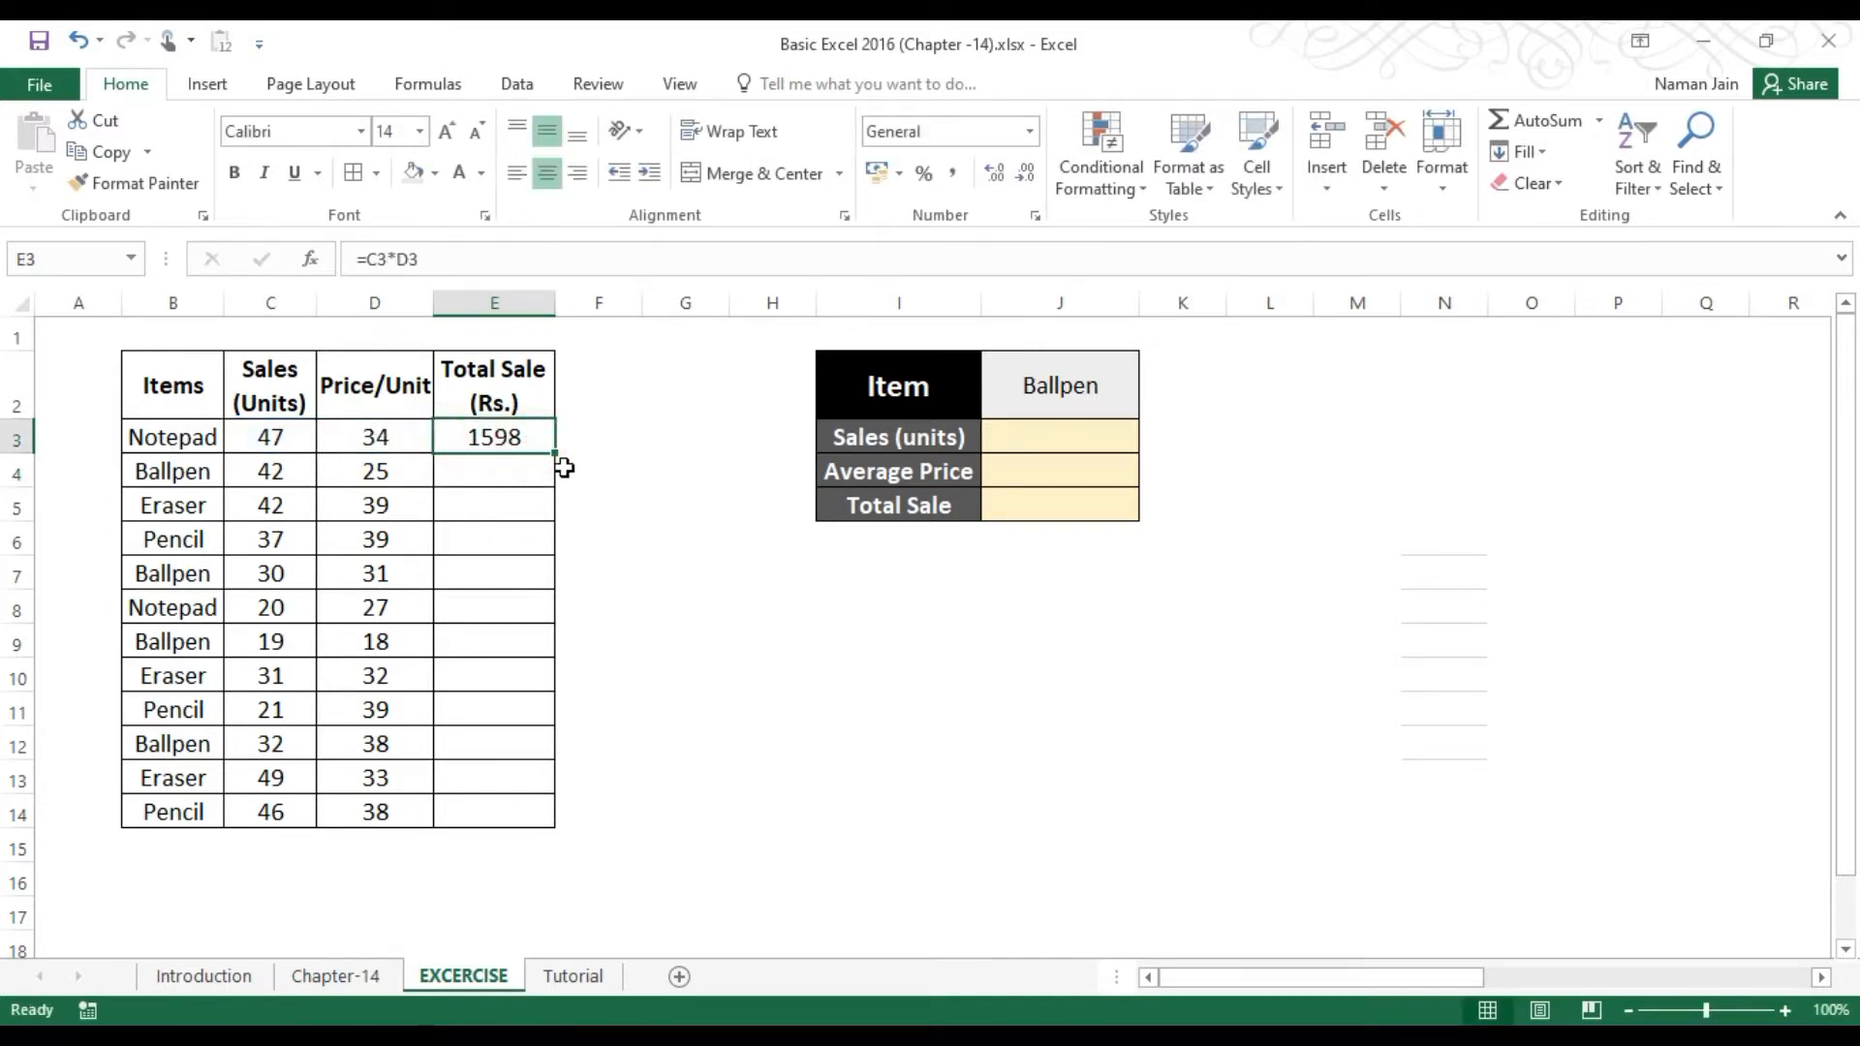
drag(440, 258, 324, 261)
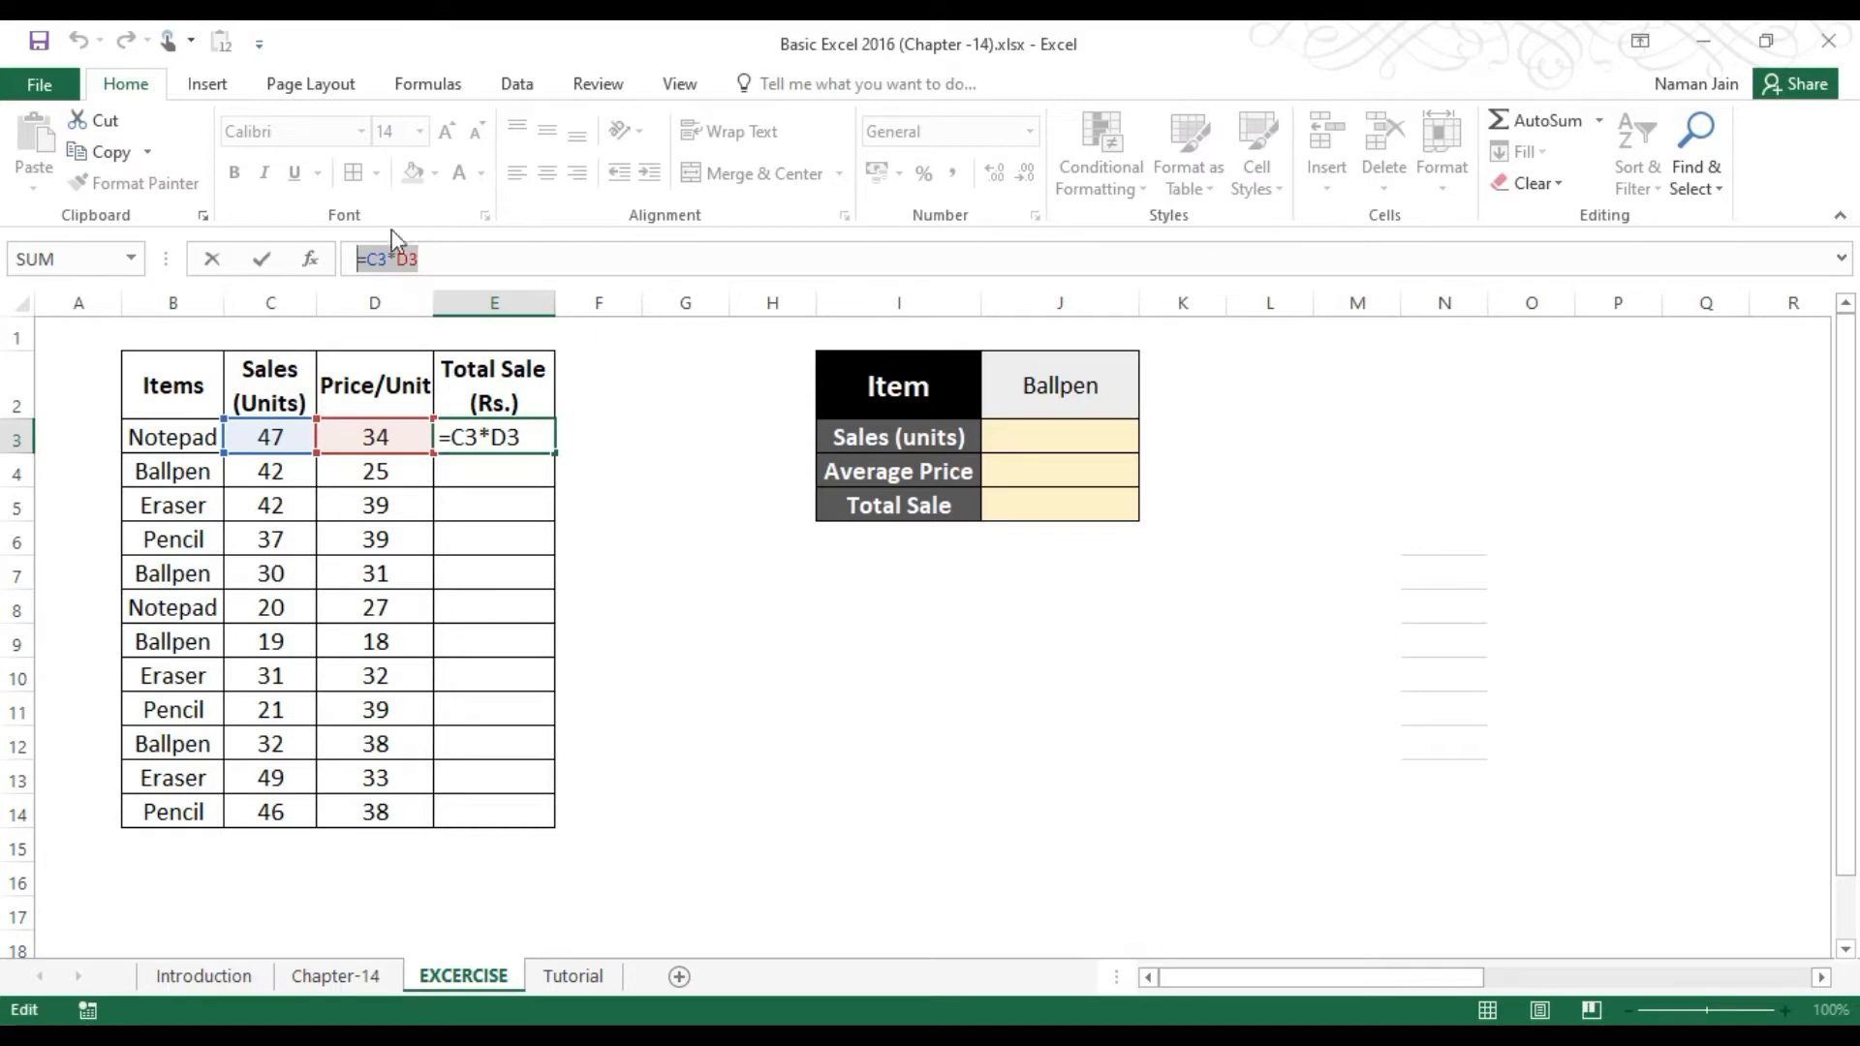
click(429, 254)
key(Return)
click(548, 441)
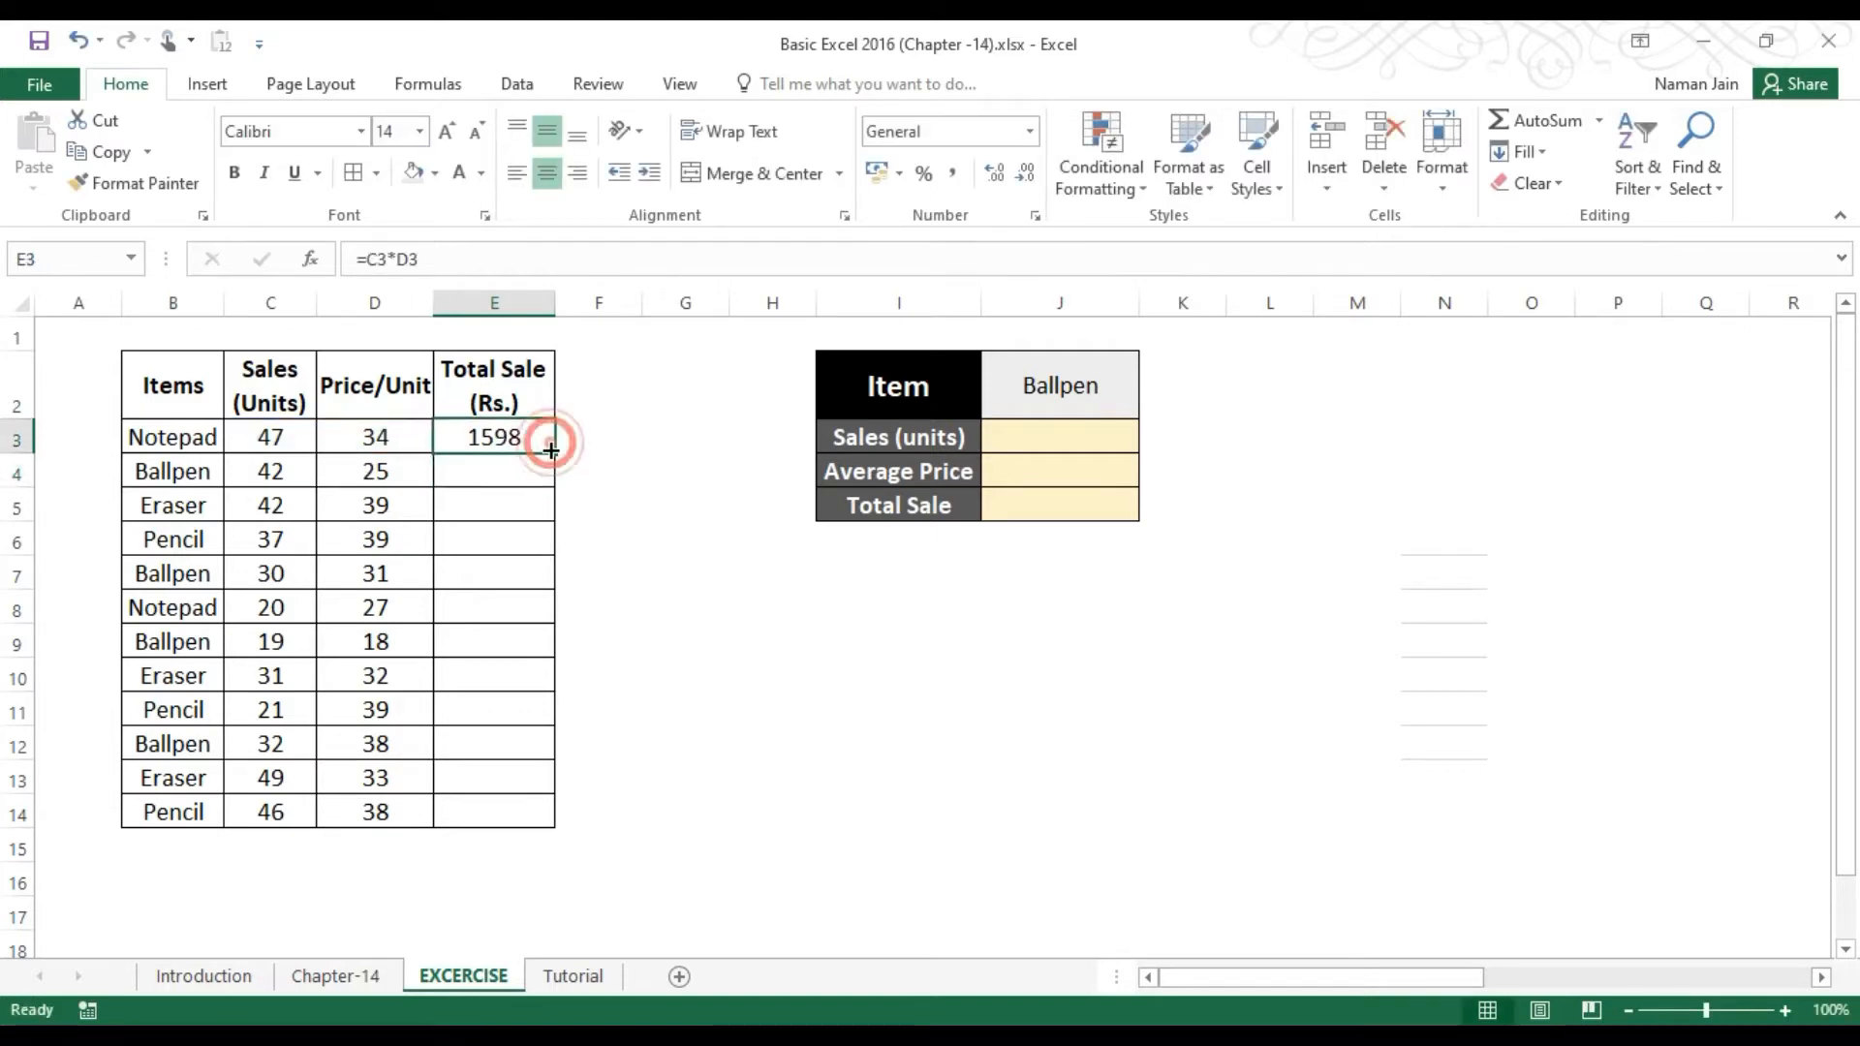
click(516, 481)
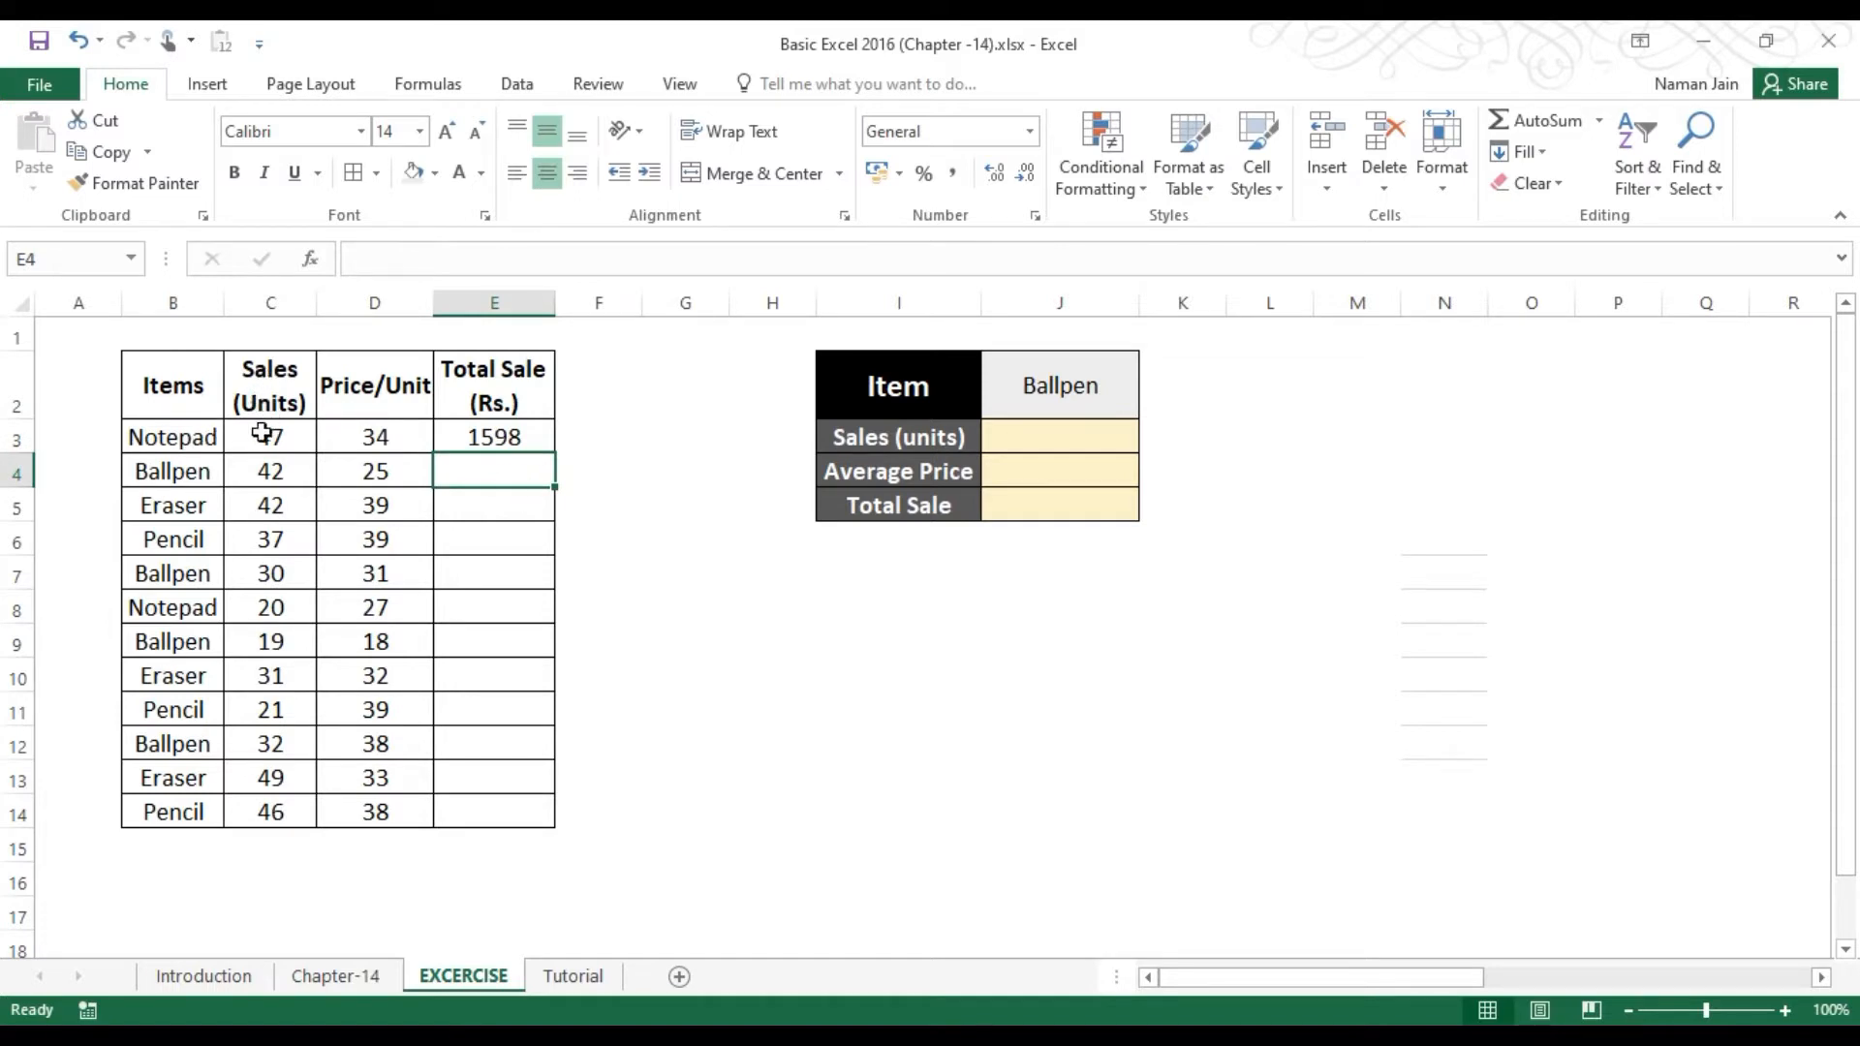
Step: Define the workbook-scoped name Sales__Units for the sales figures in C3:C14 on the EXCERCISE sheet
drag(254, 437, 254, 818)
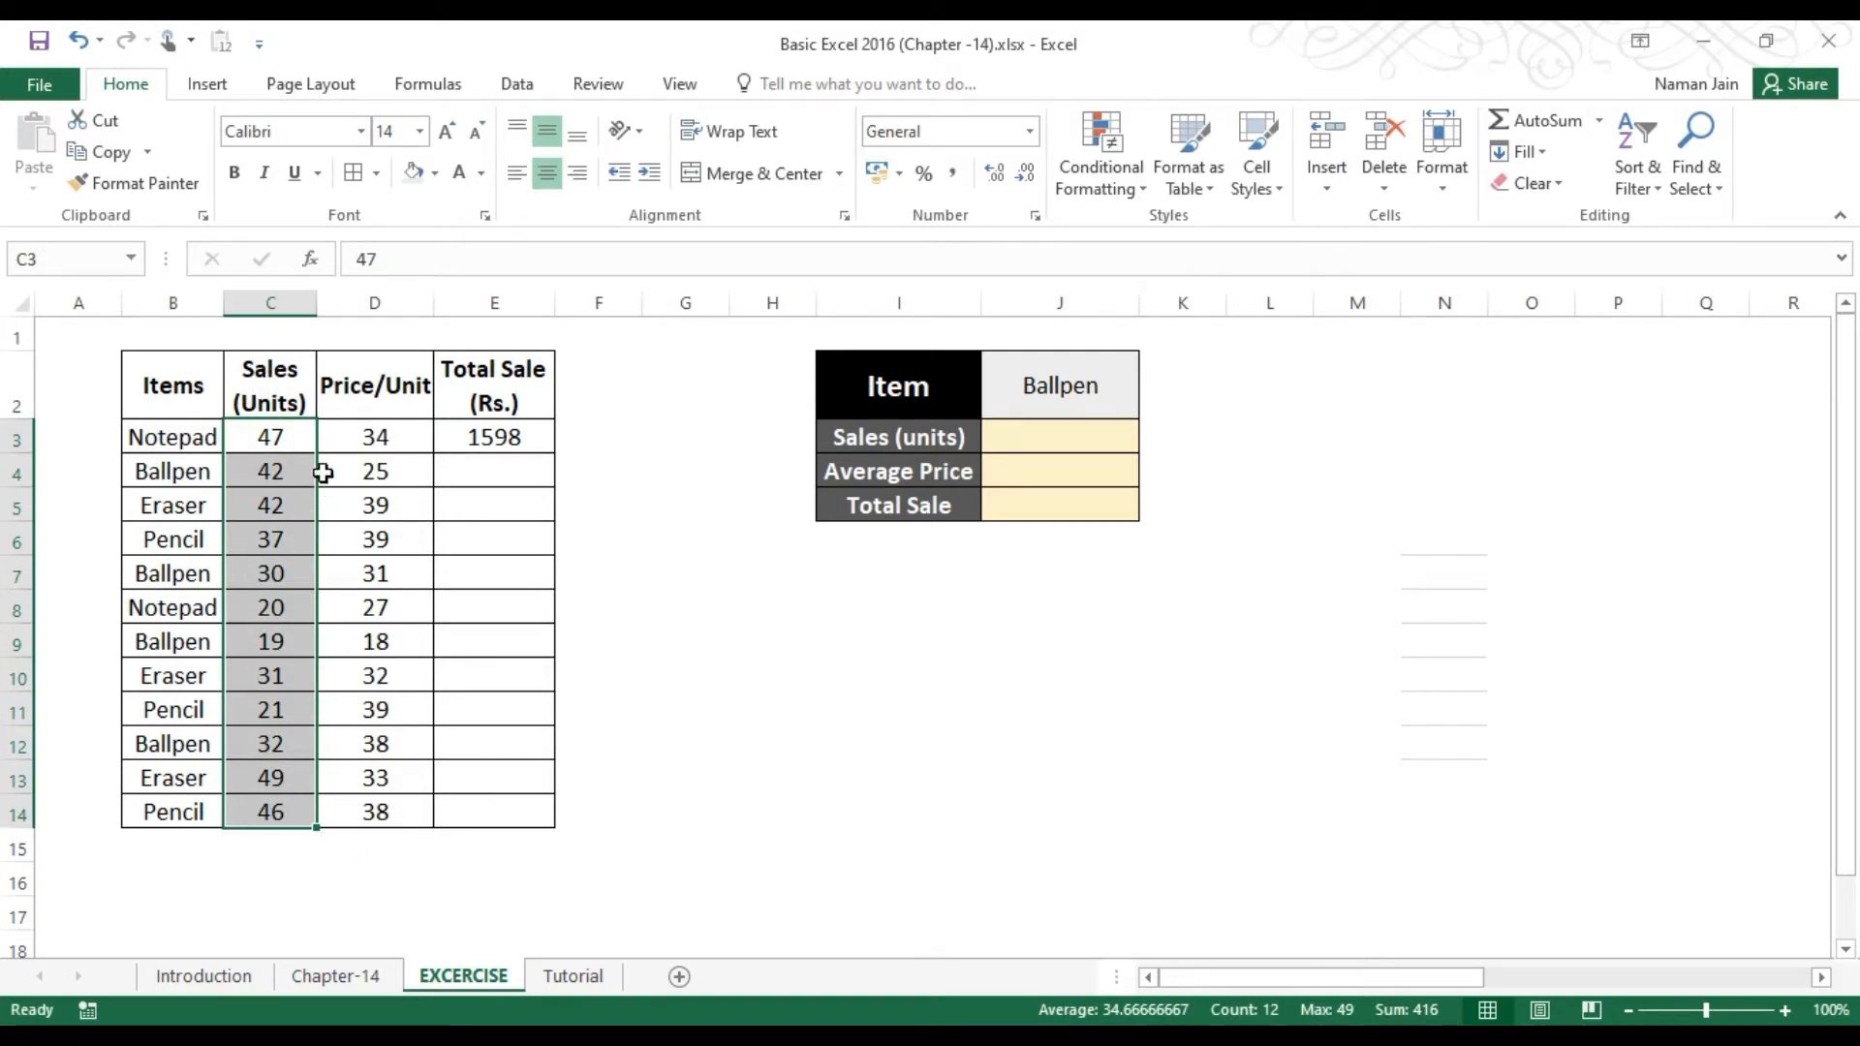
drag(277, 437, 271, 812)
click(447, 89)
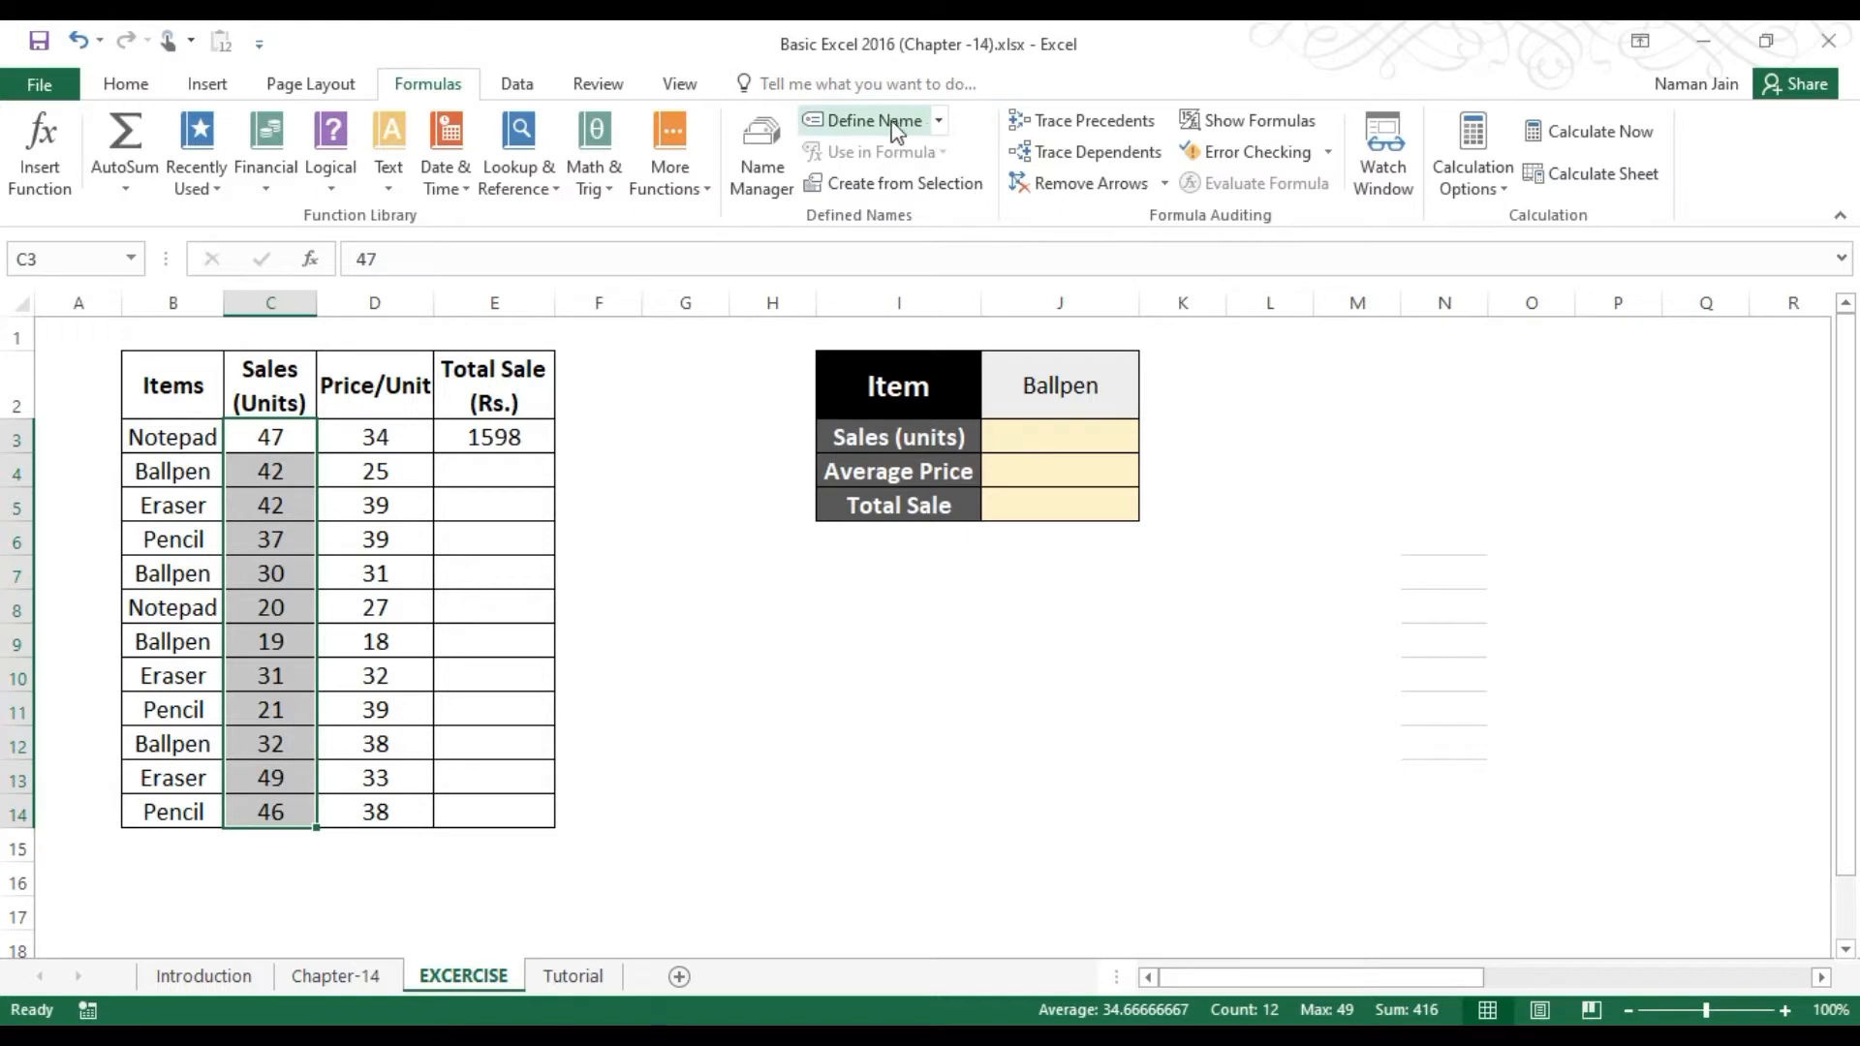
click(938, 120)
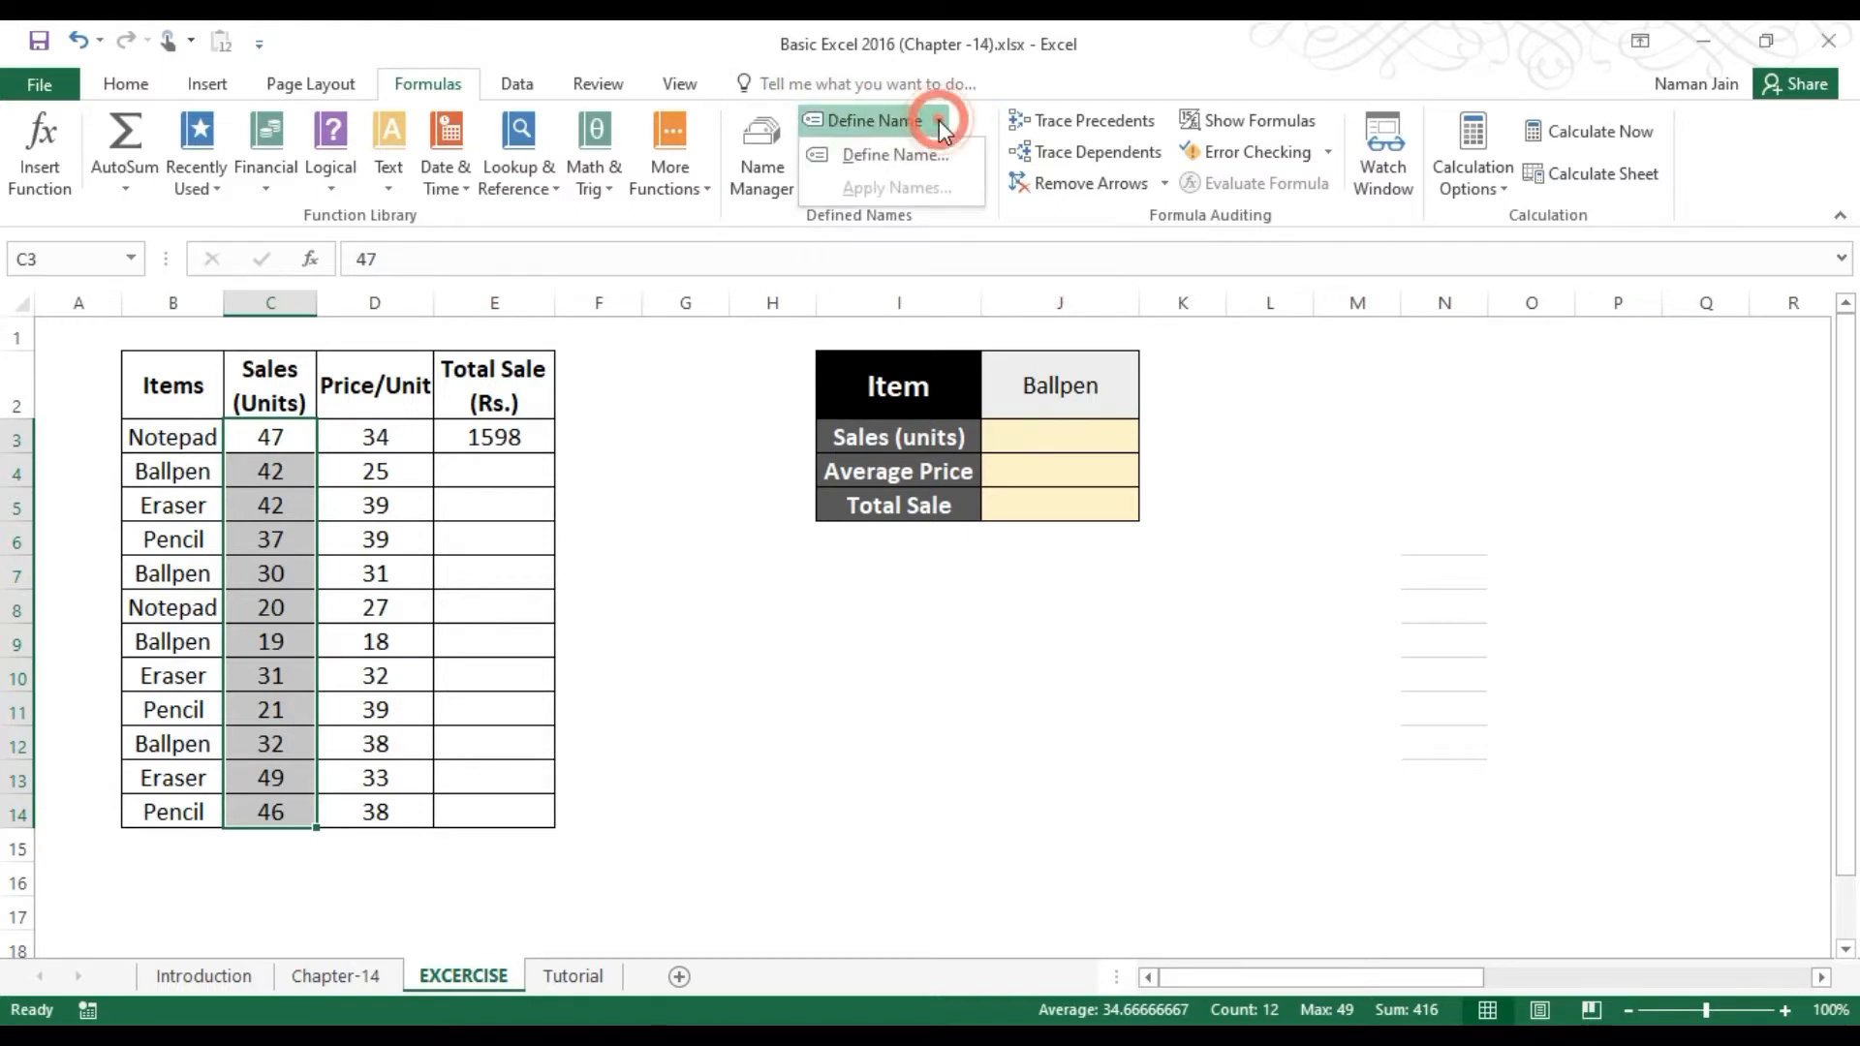
click(875, 158)
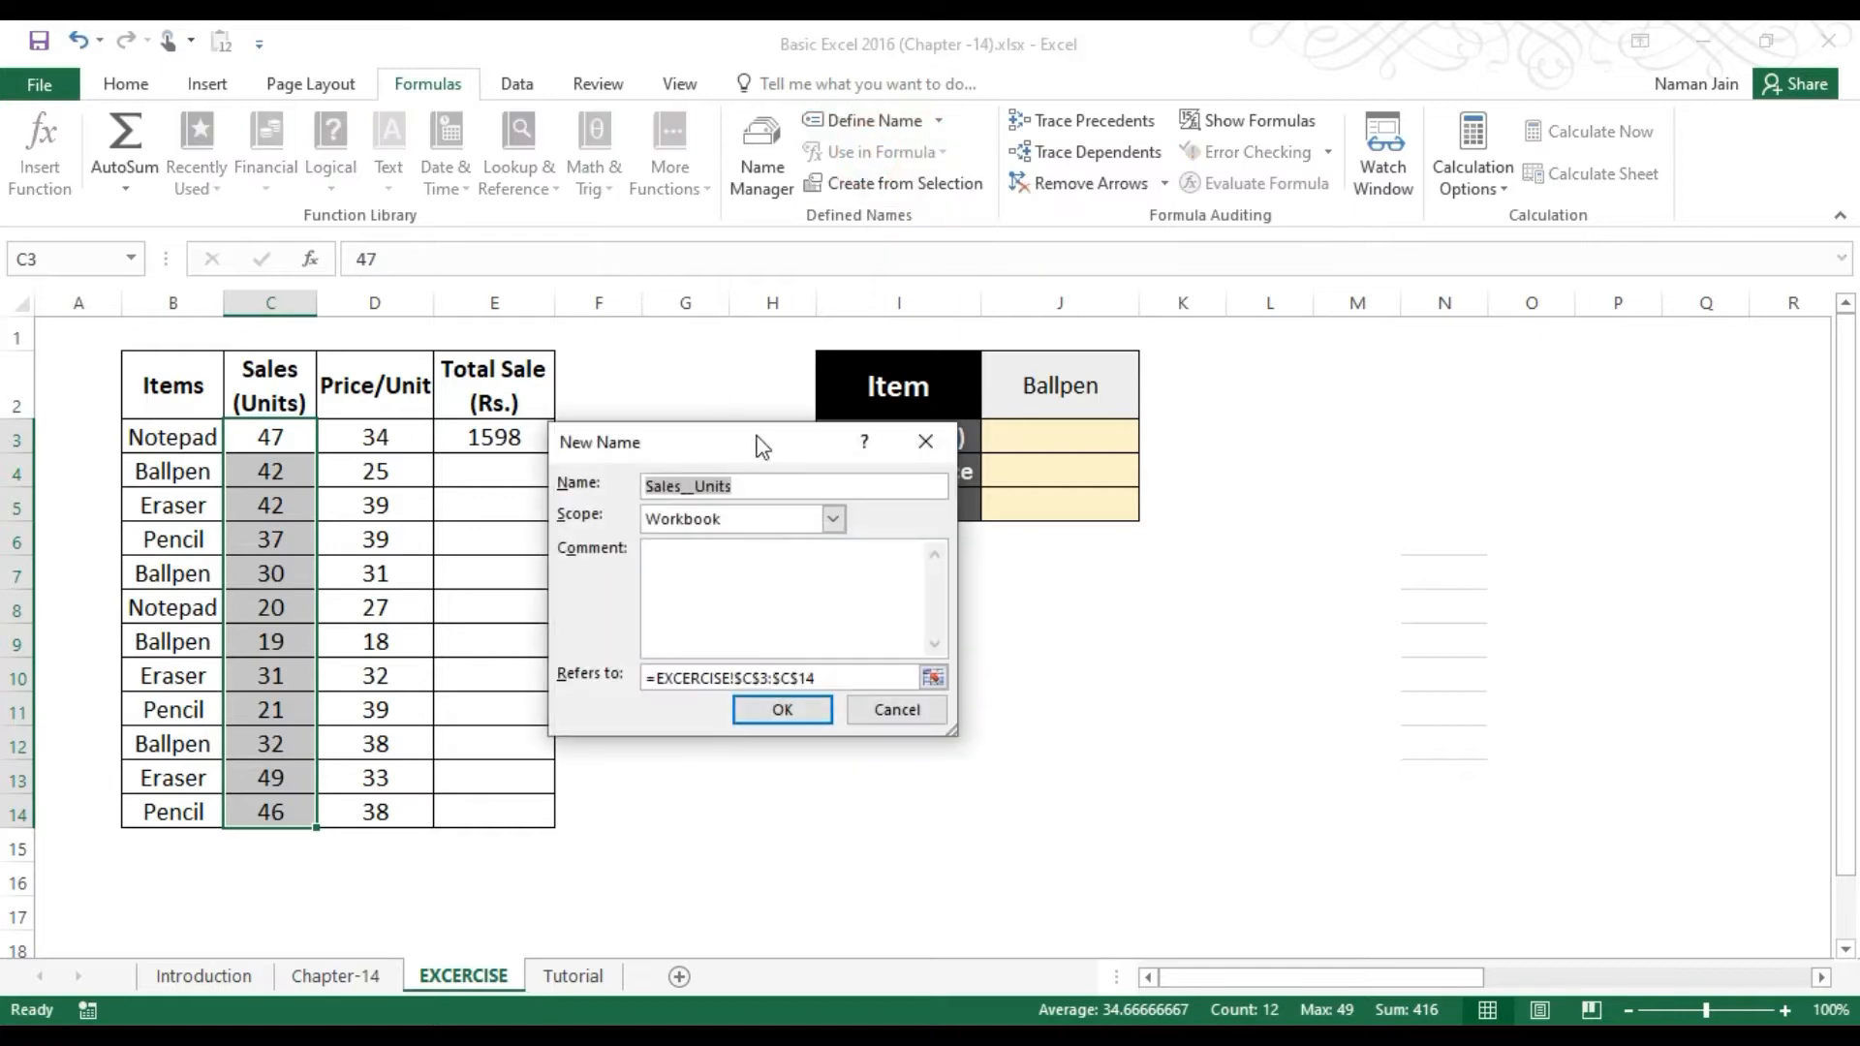
drag(744, 444, 774, 319)
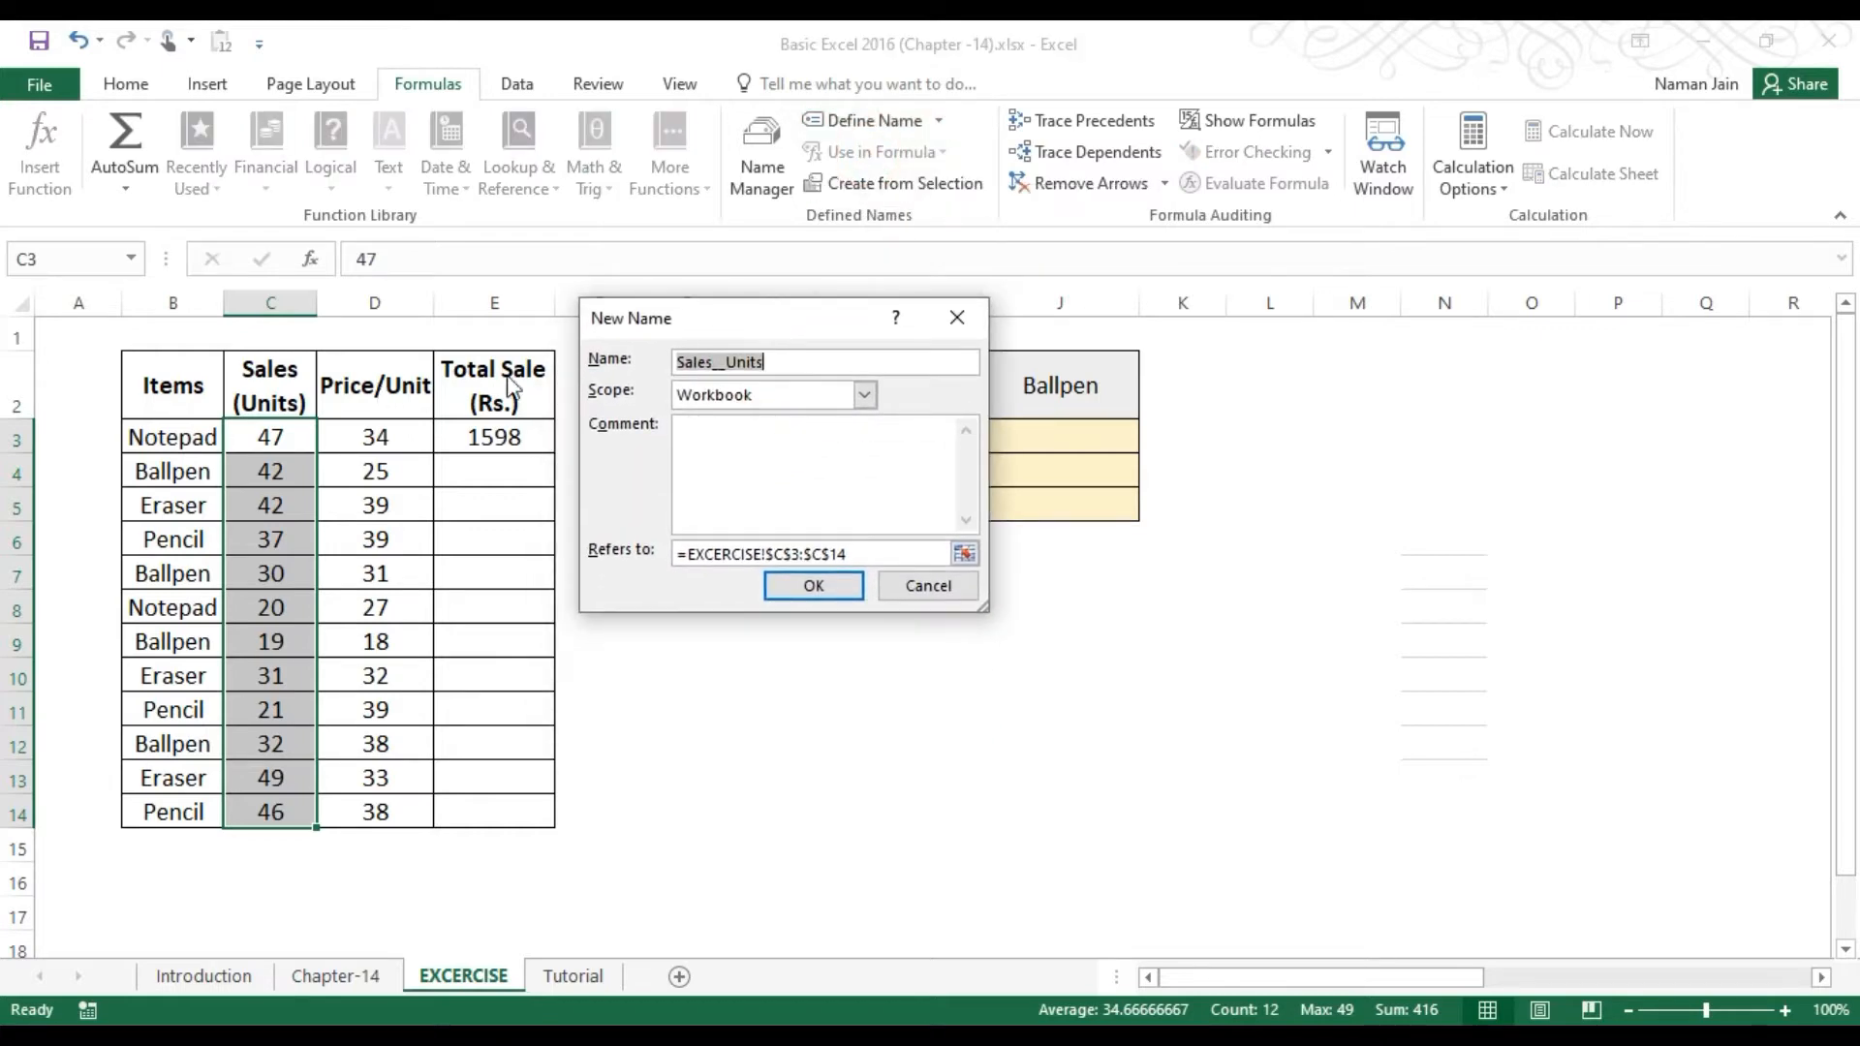
click(718, 361)
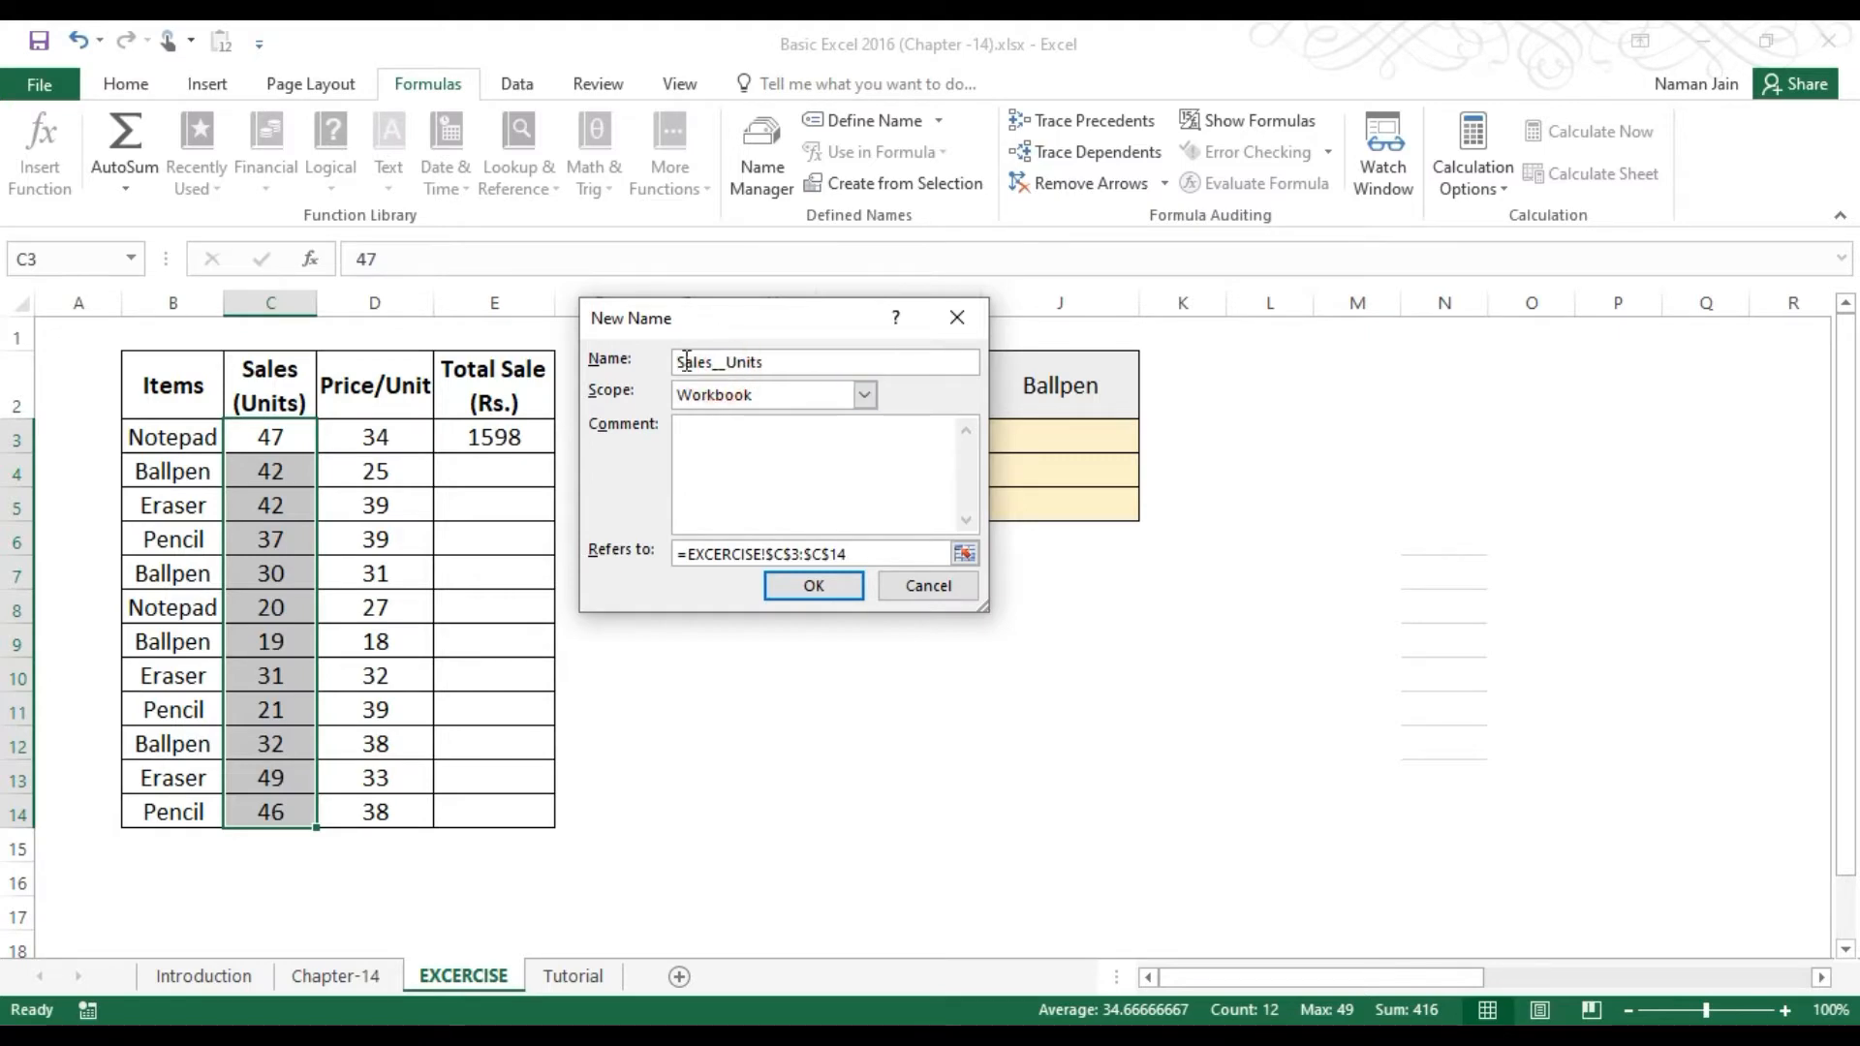
text(_)
click(732, 446)
click(898, 554)
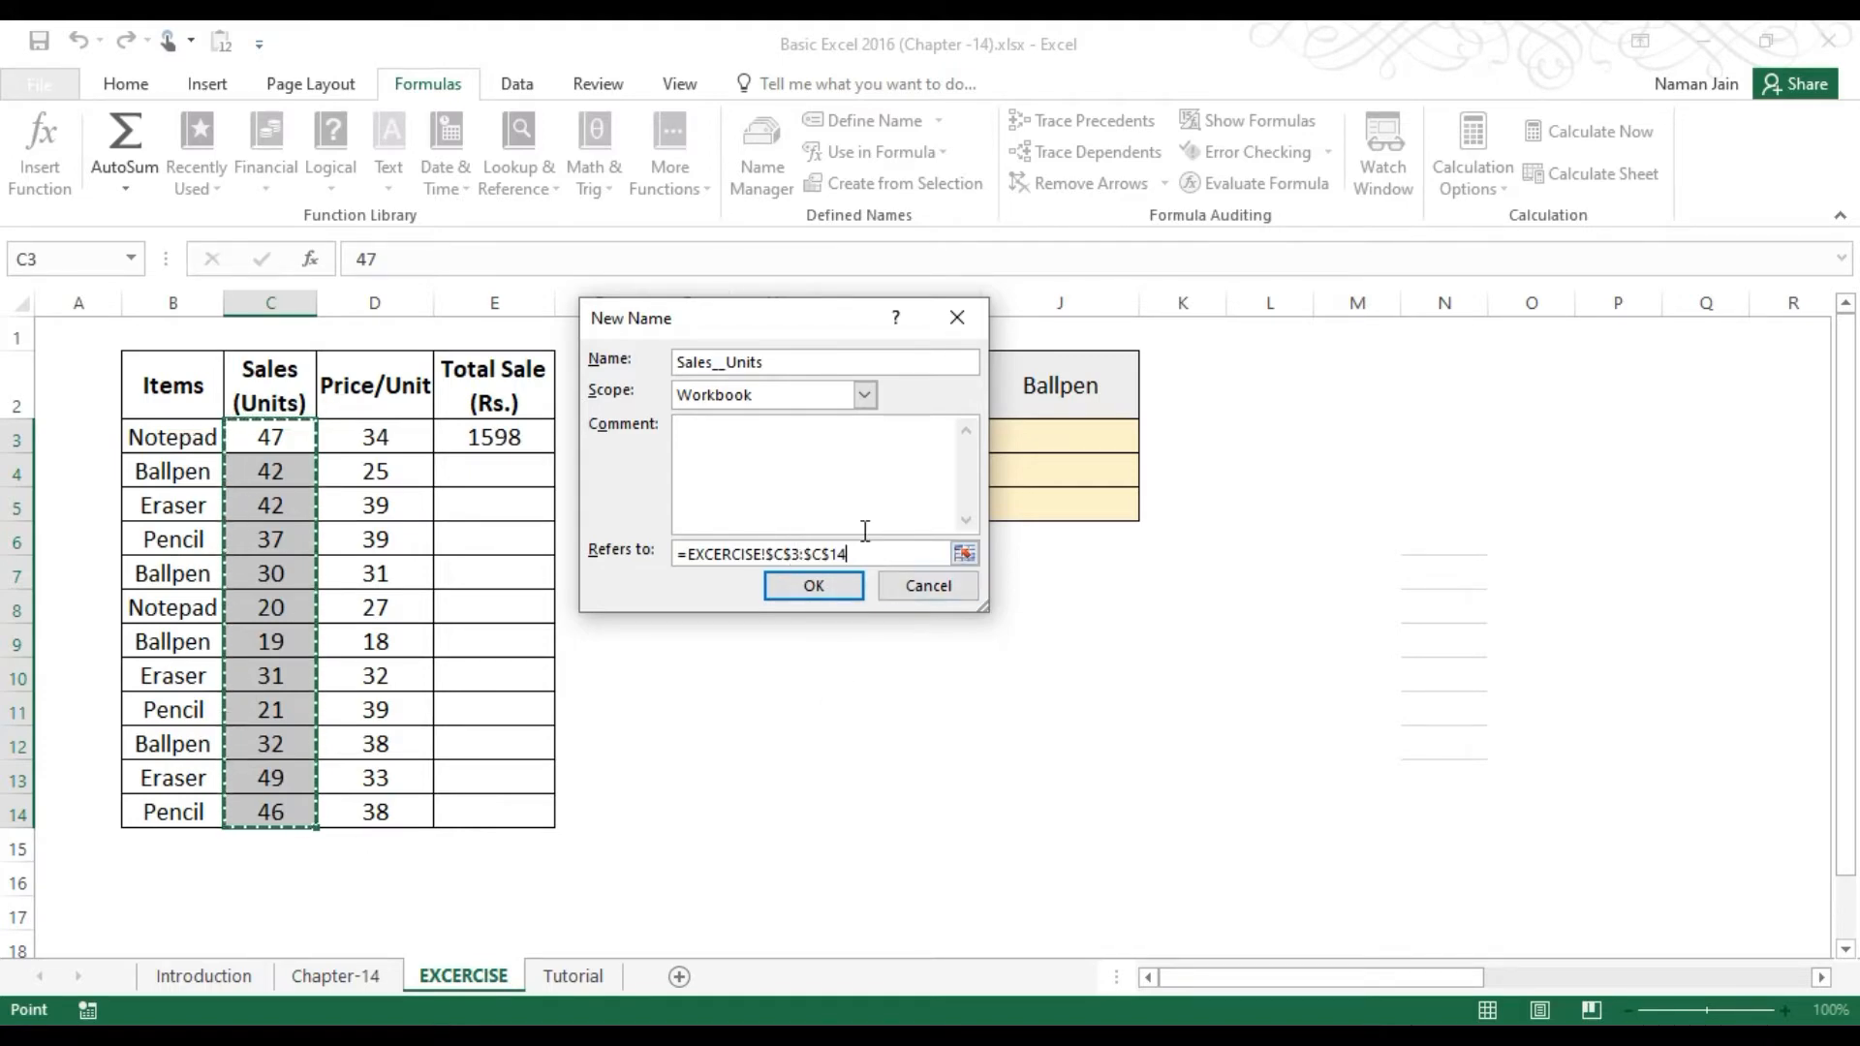
click(782, 586)
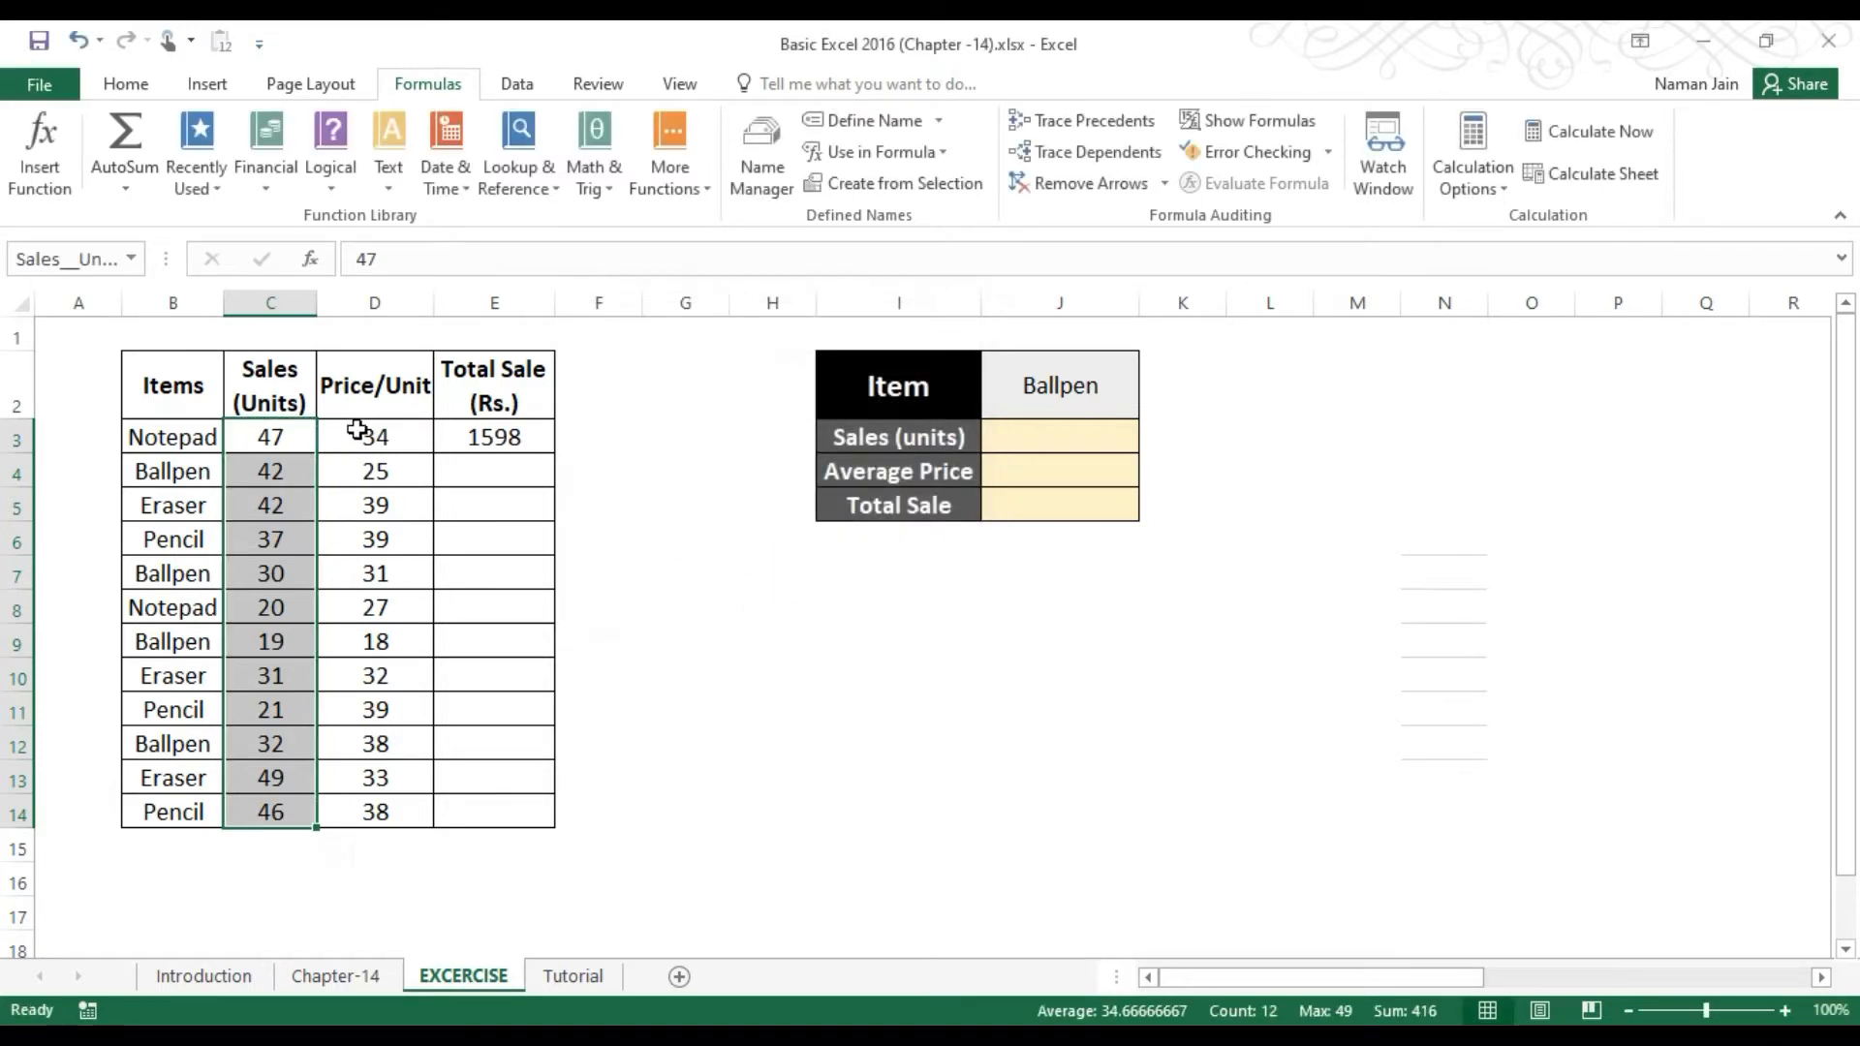
Step: Define the workbook-scoped name Price_Unit for the unit prices in D3:D14
drag(358, 429, 382, 813)
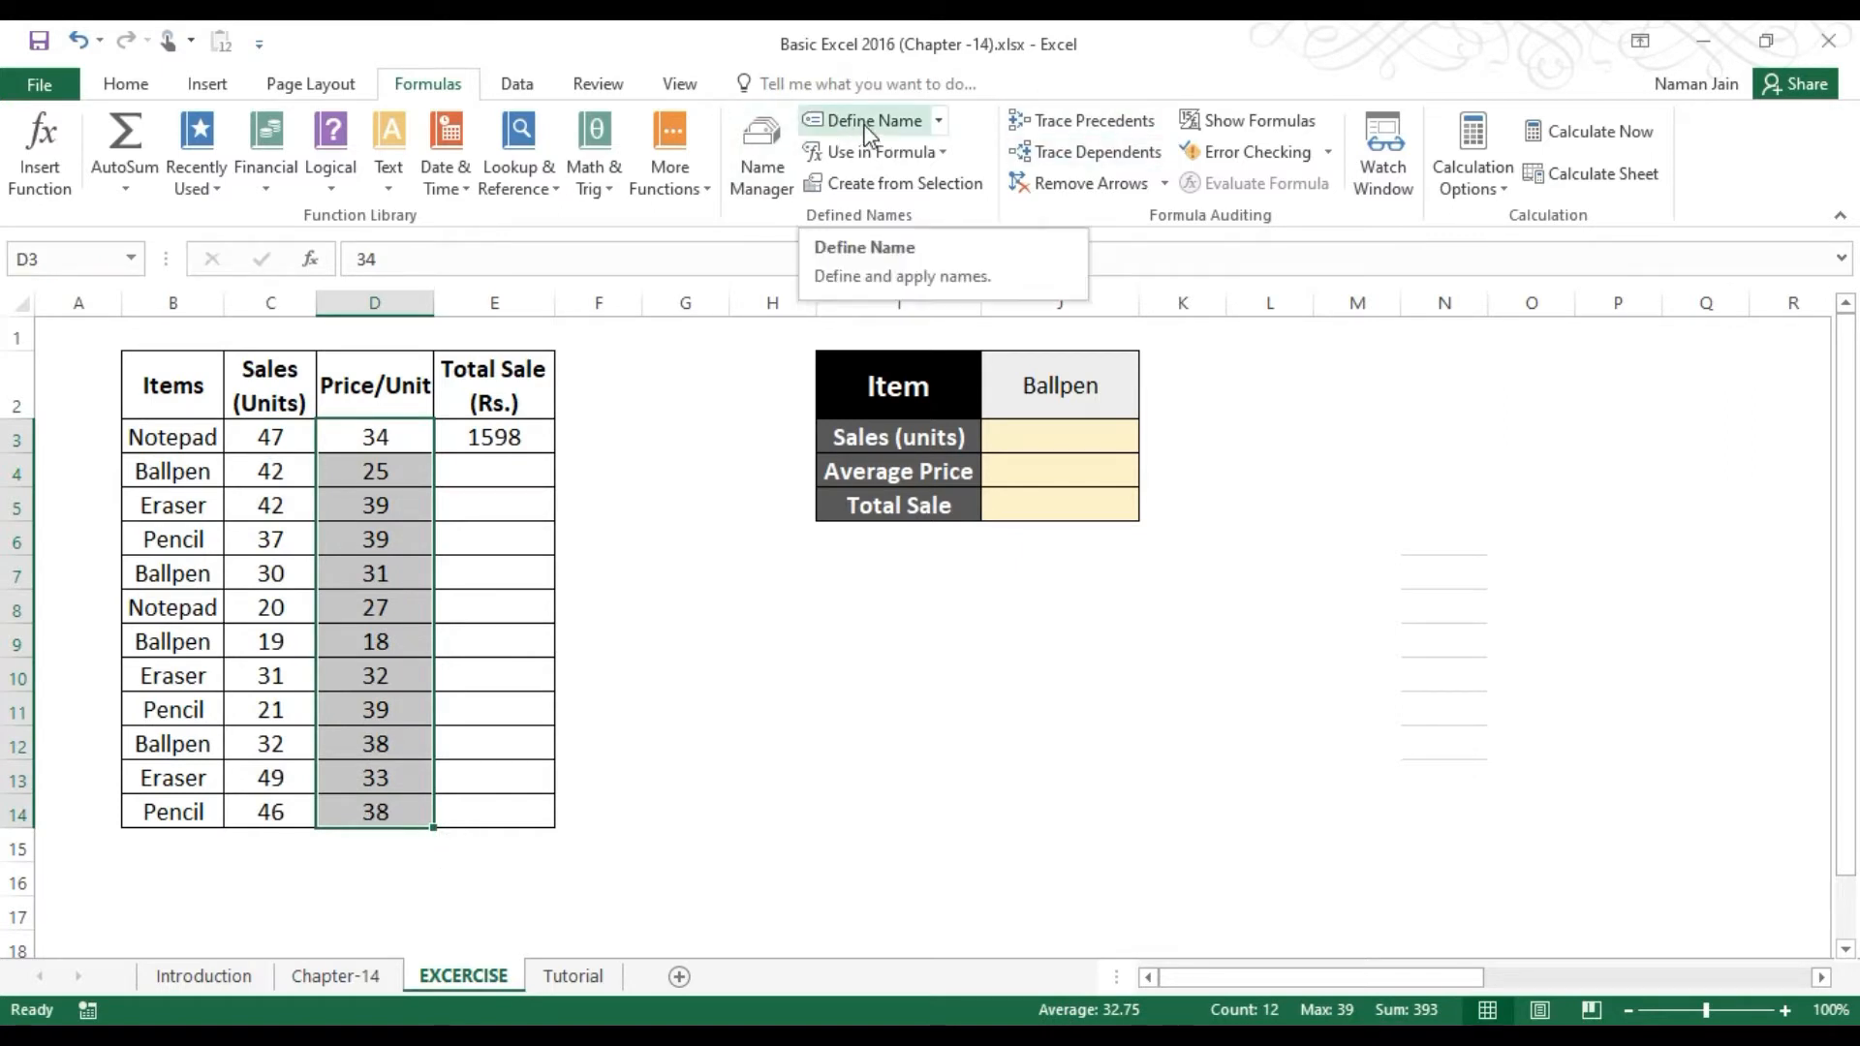
click(898, 124)
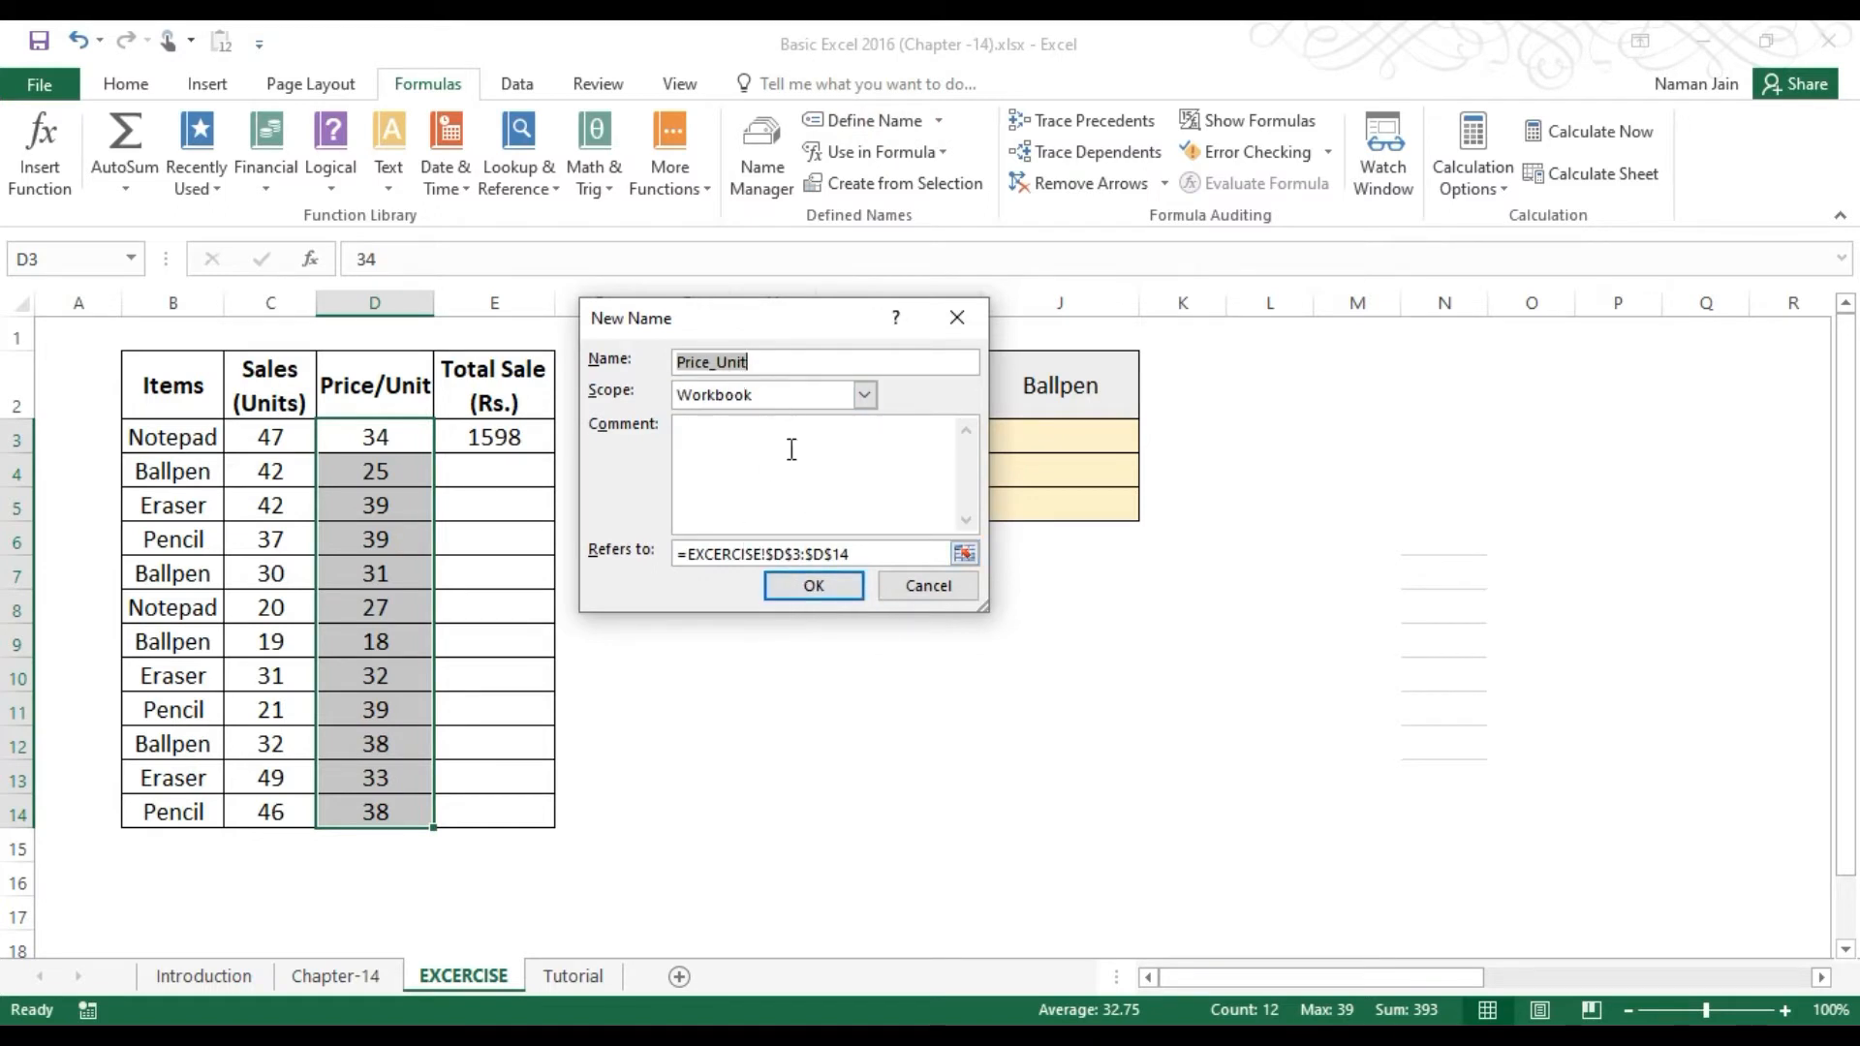
click(796, 585)
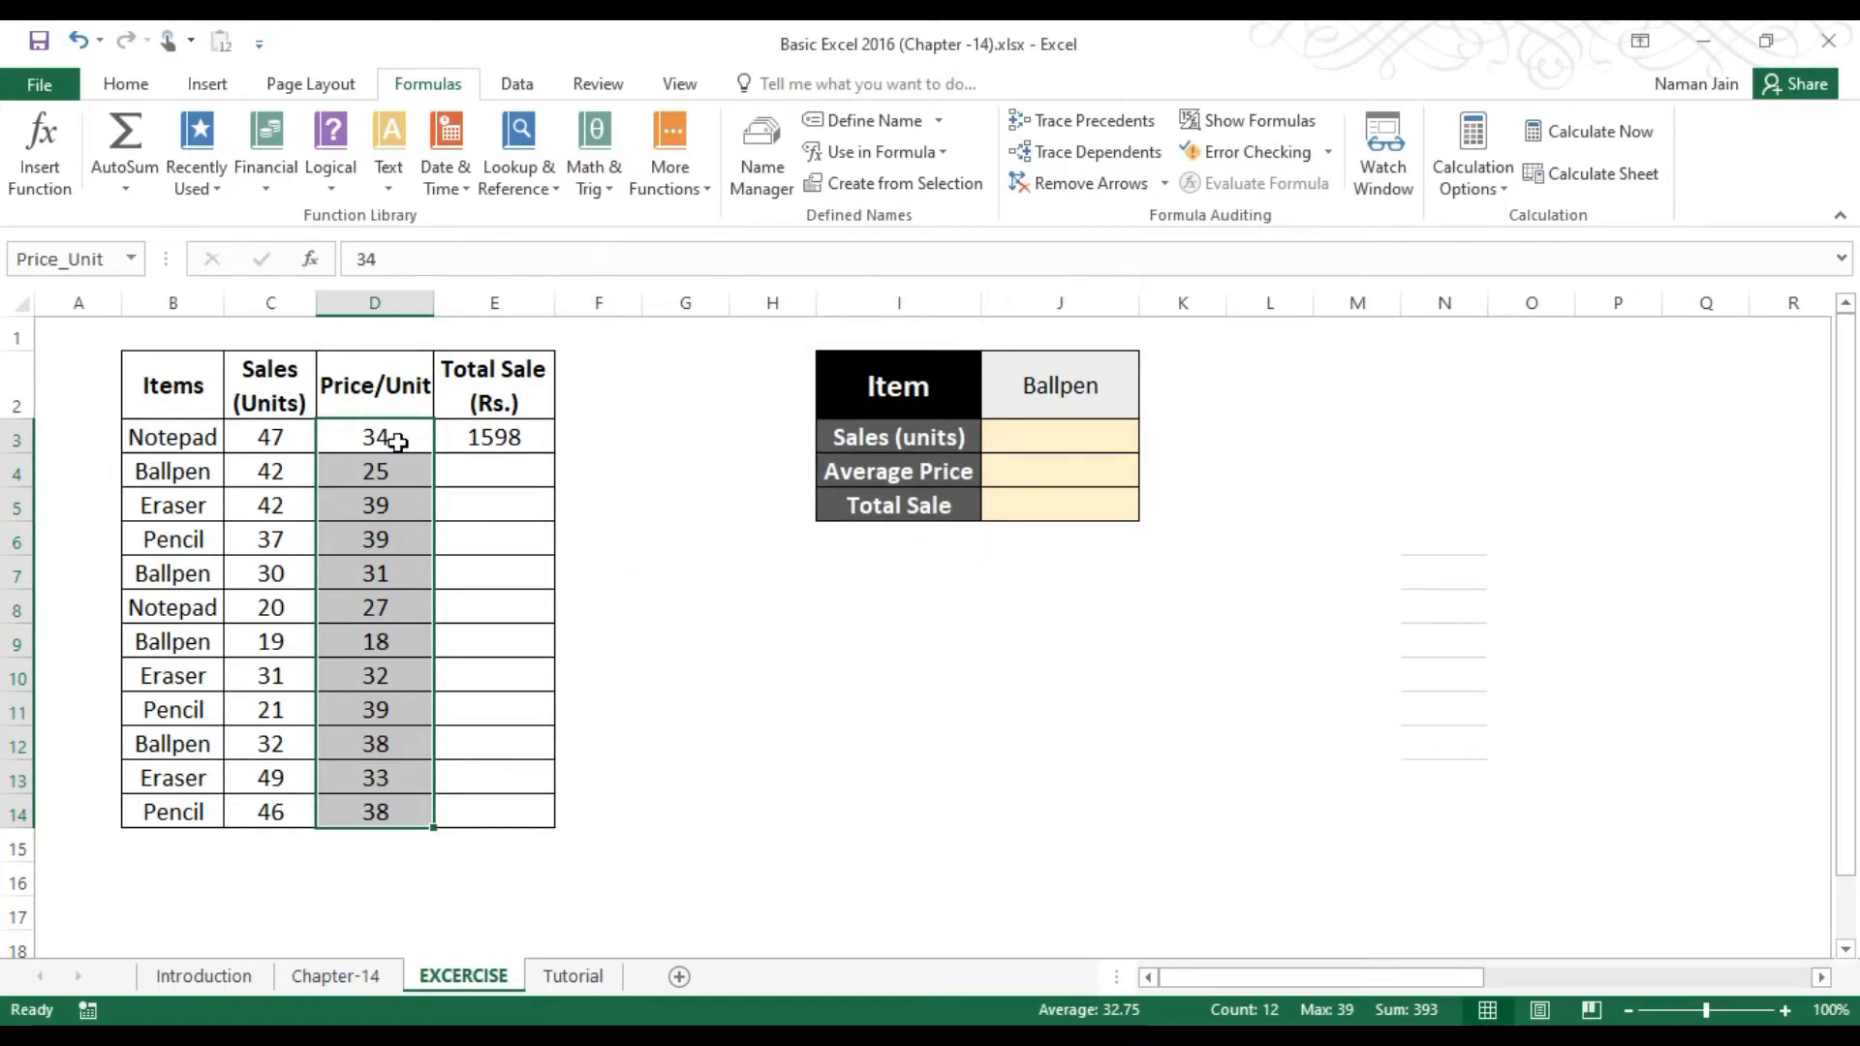
Step: Replace the formula in E3 with =Sales__Units*Price_Unit and fill it down through E14
click(482, 435)
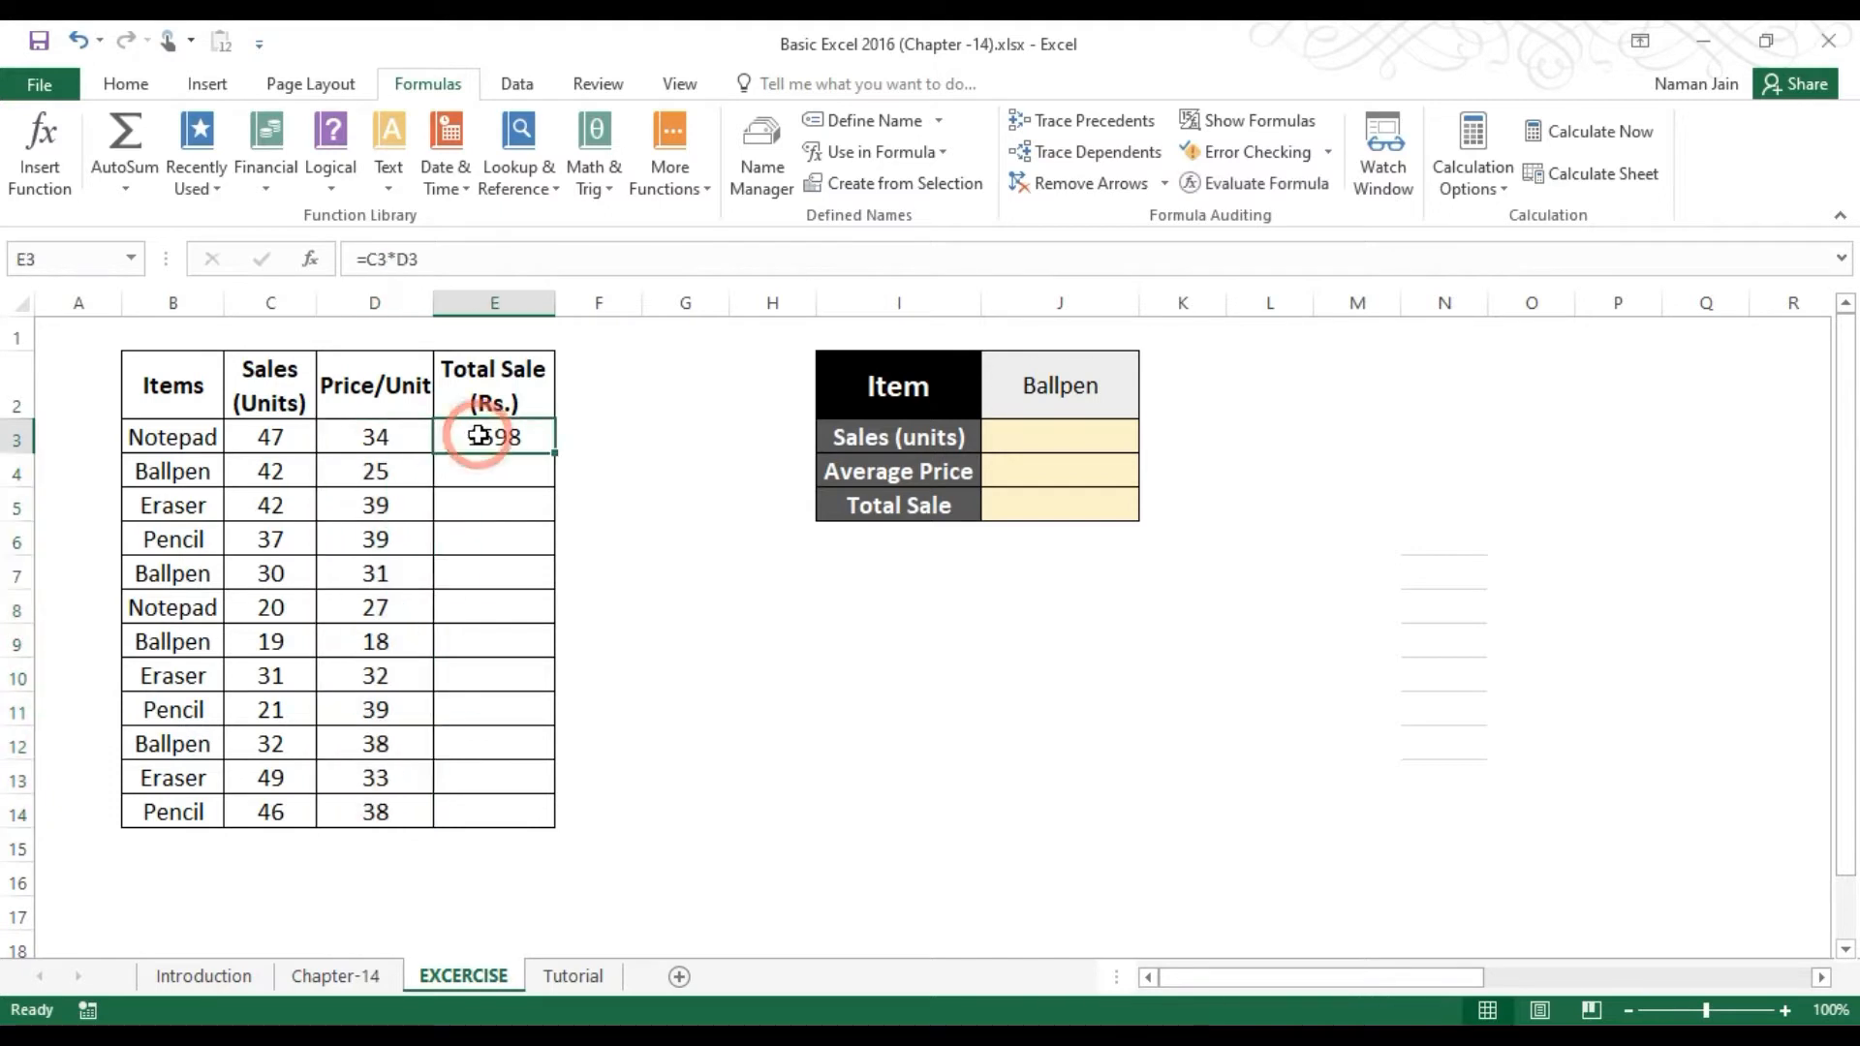
text(=)
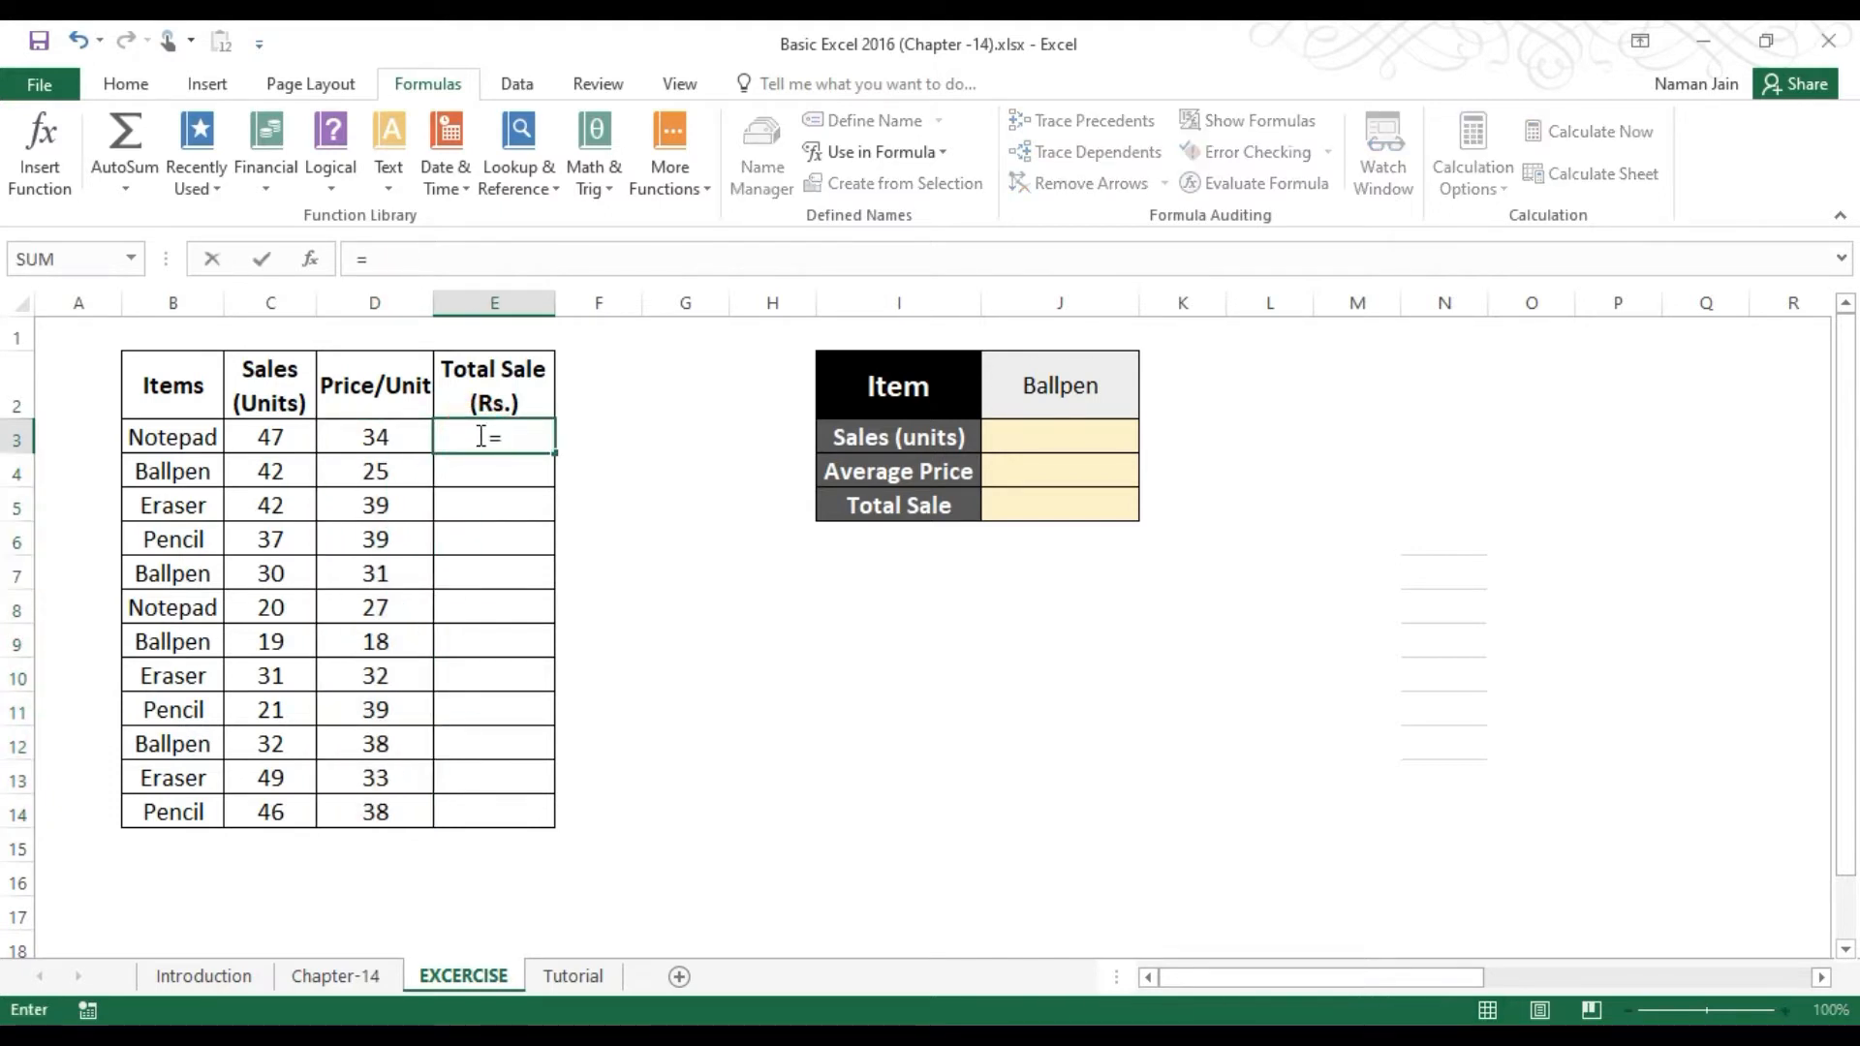
text(sa)
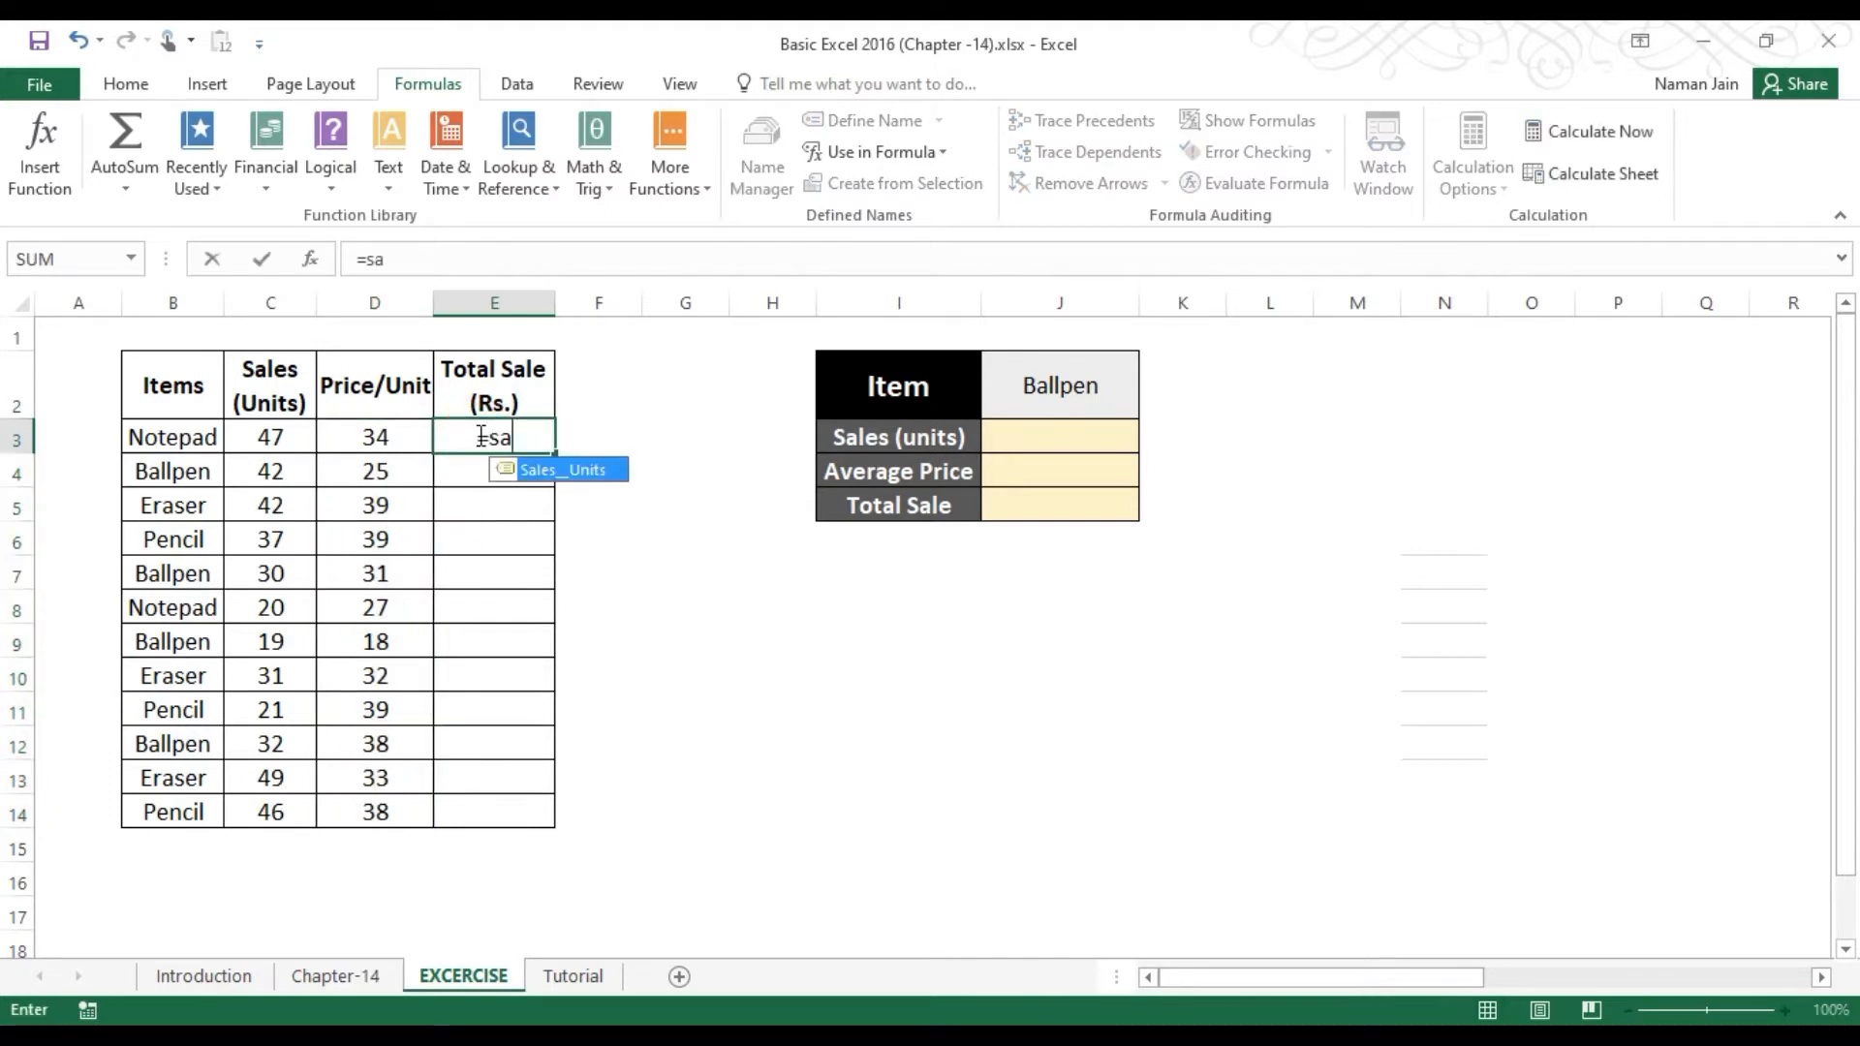
double_click(582, 484)
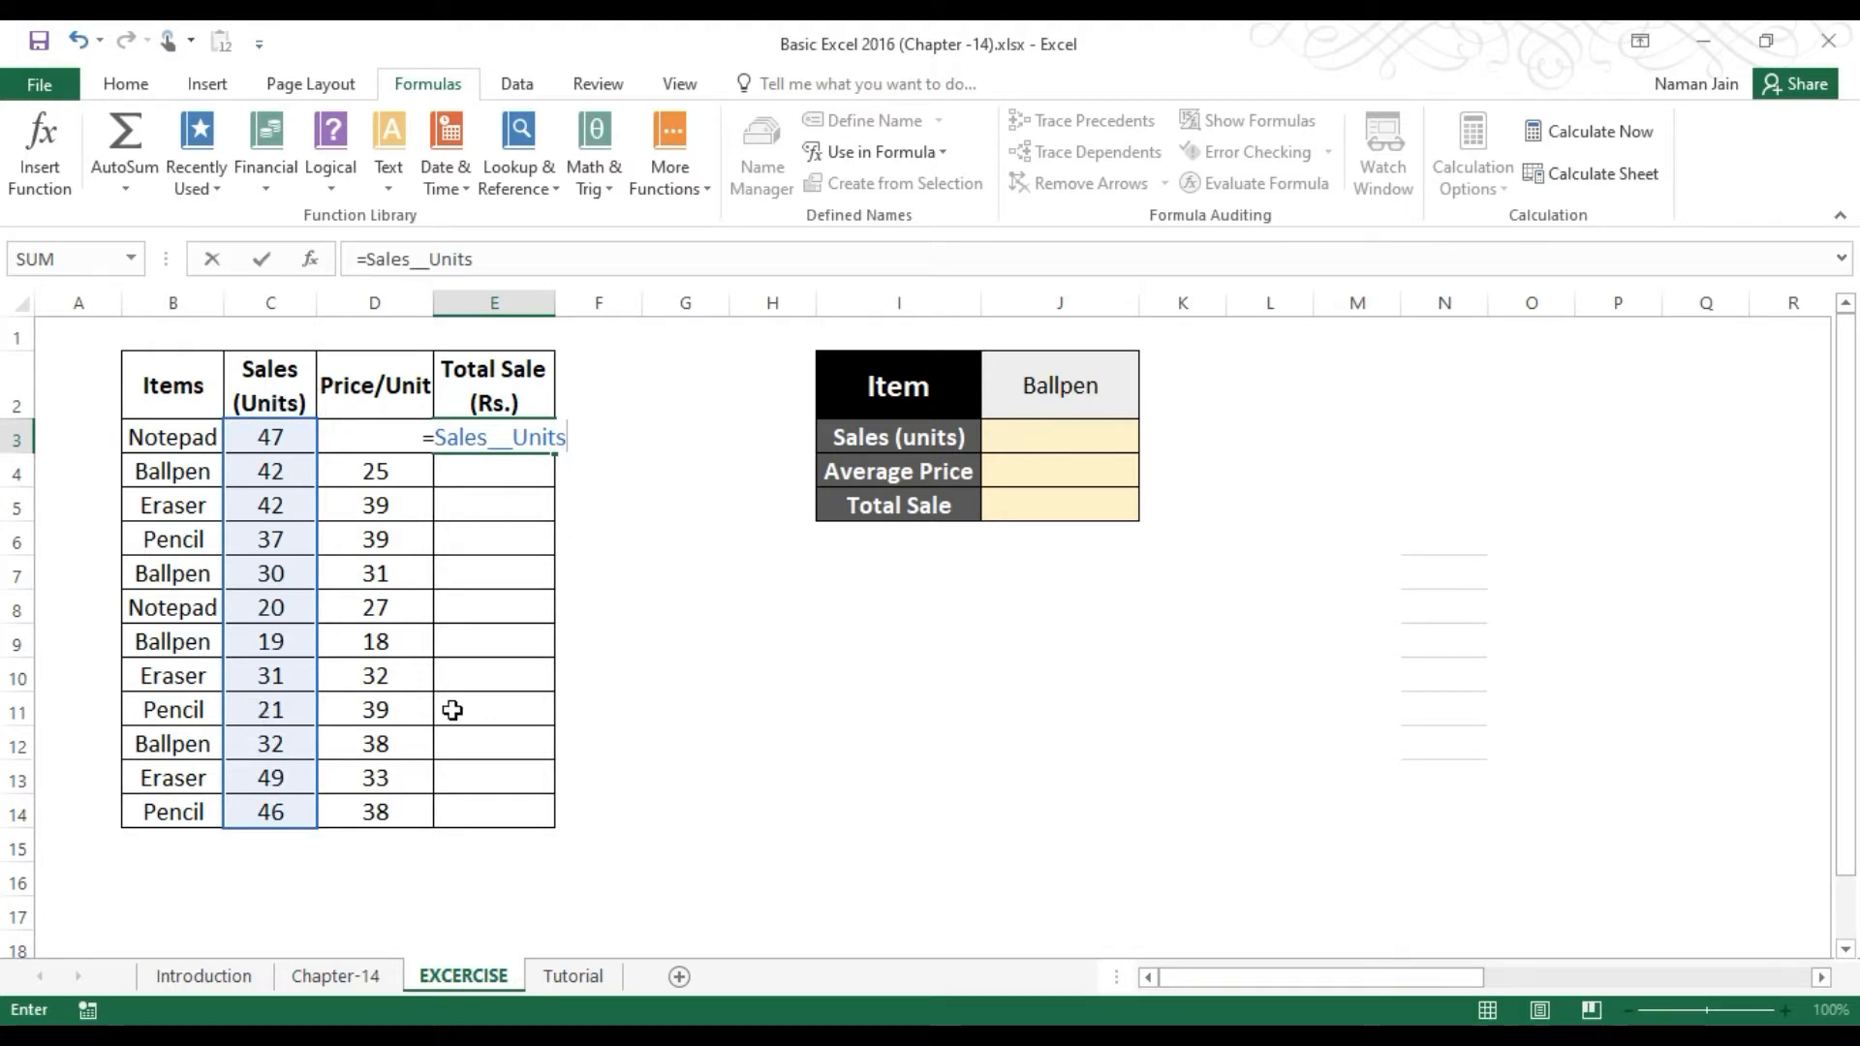
text(*pr)
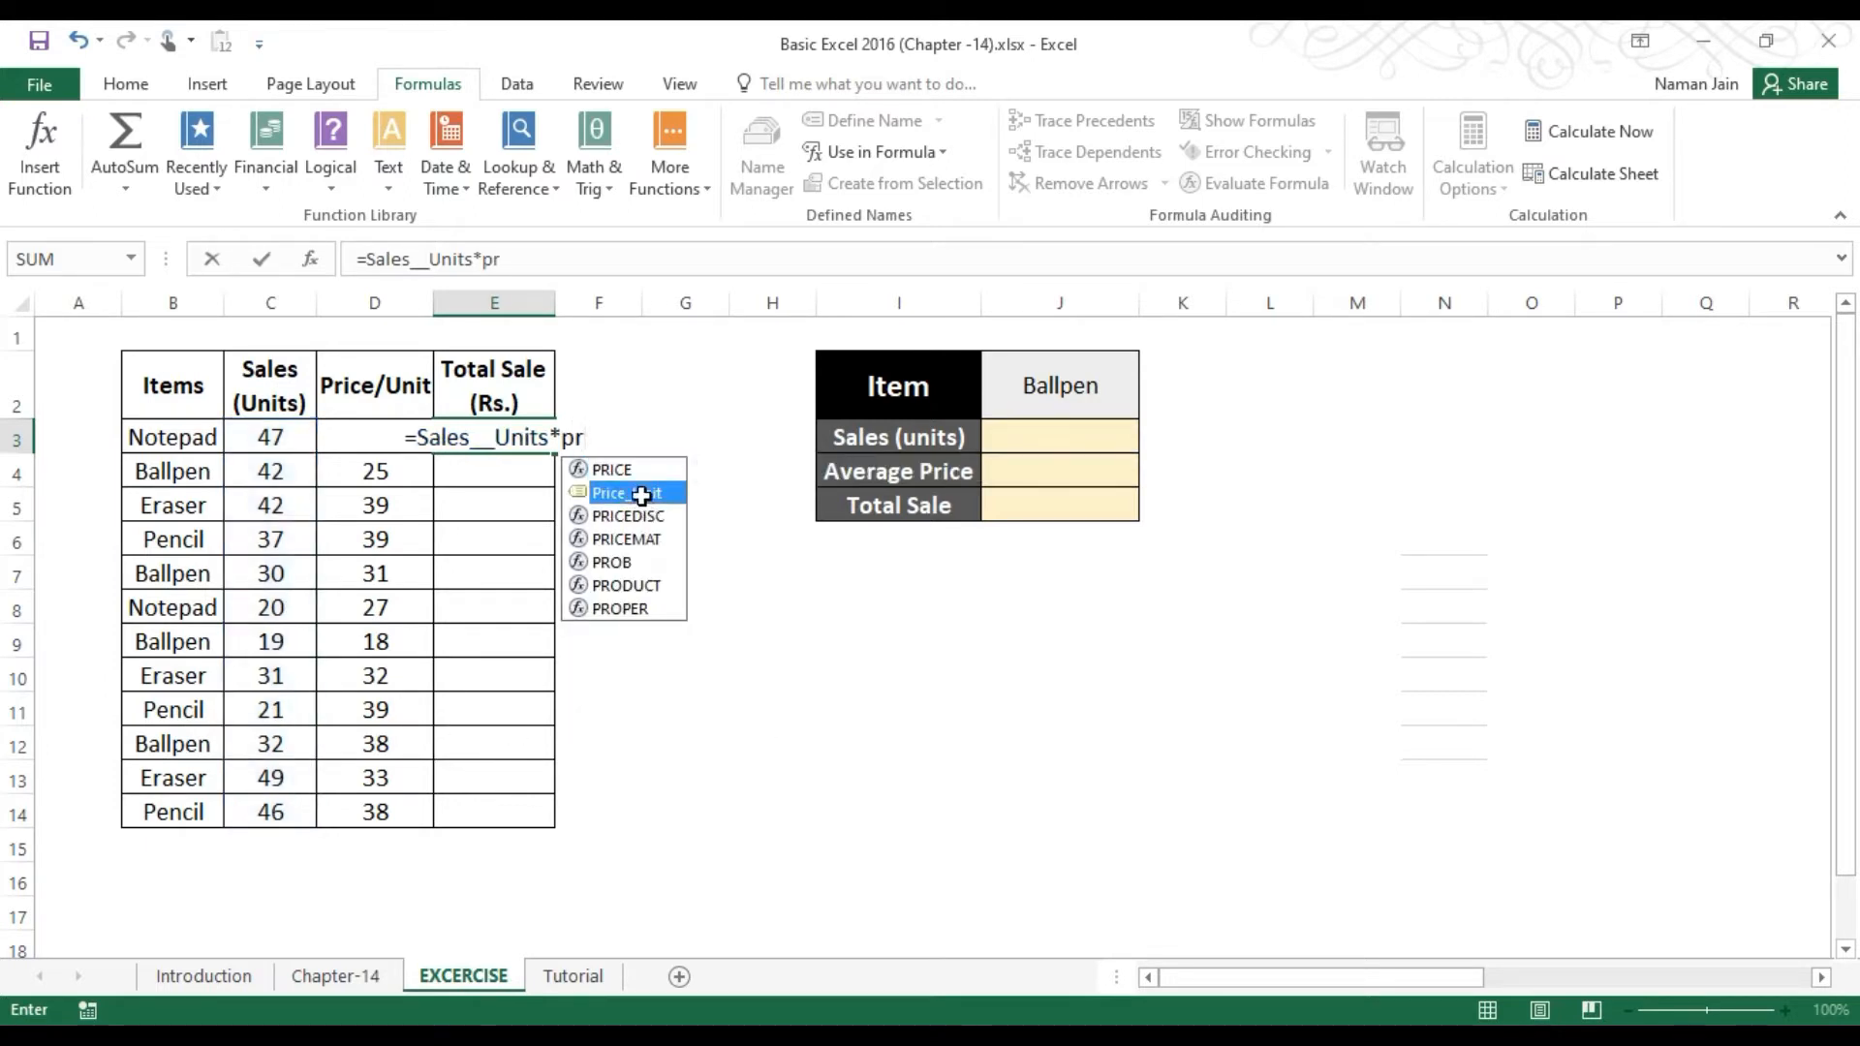
double_click(644, 494)
key(Return)
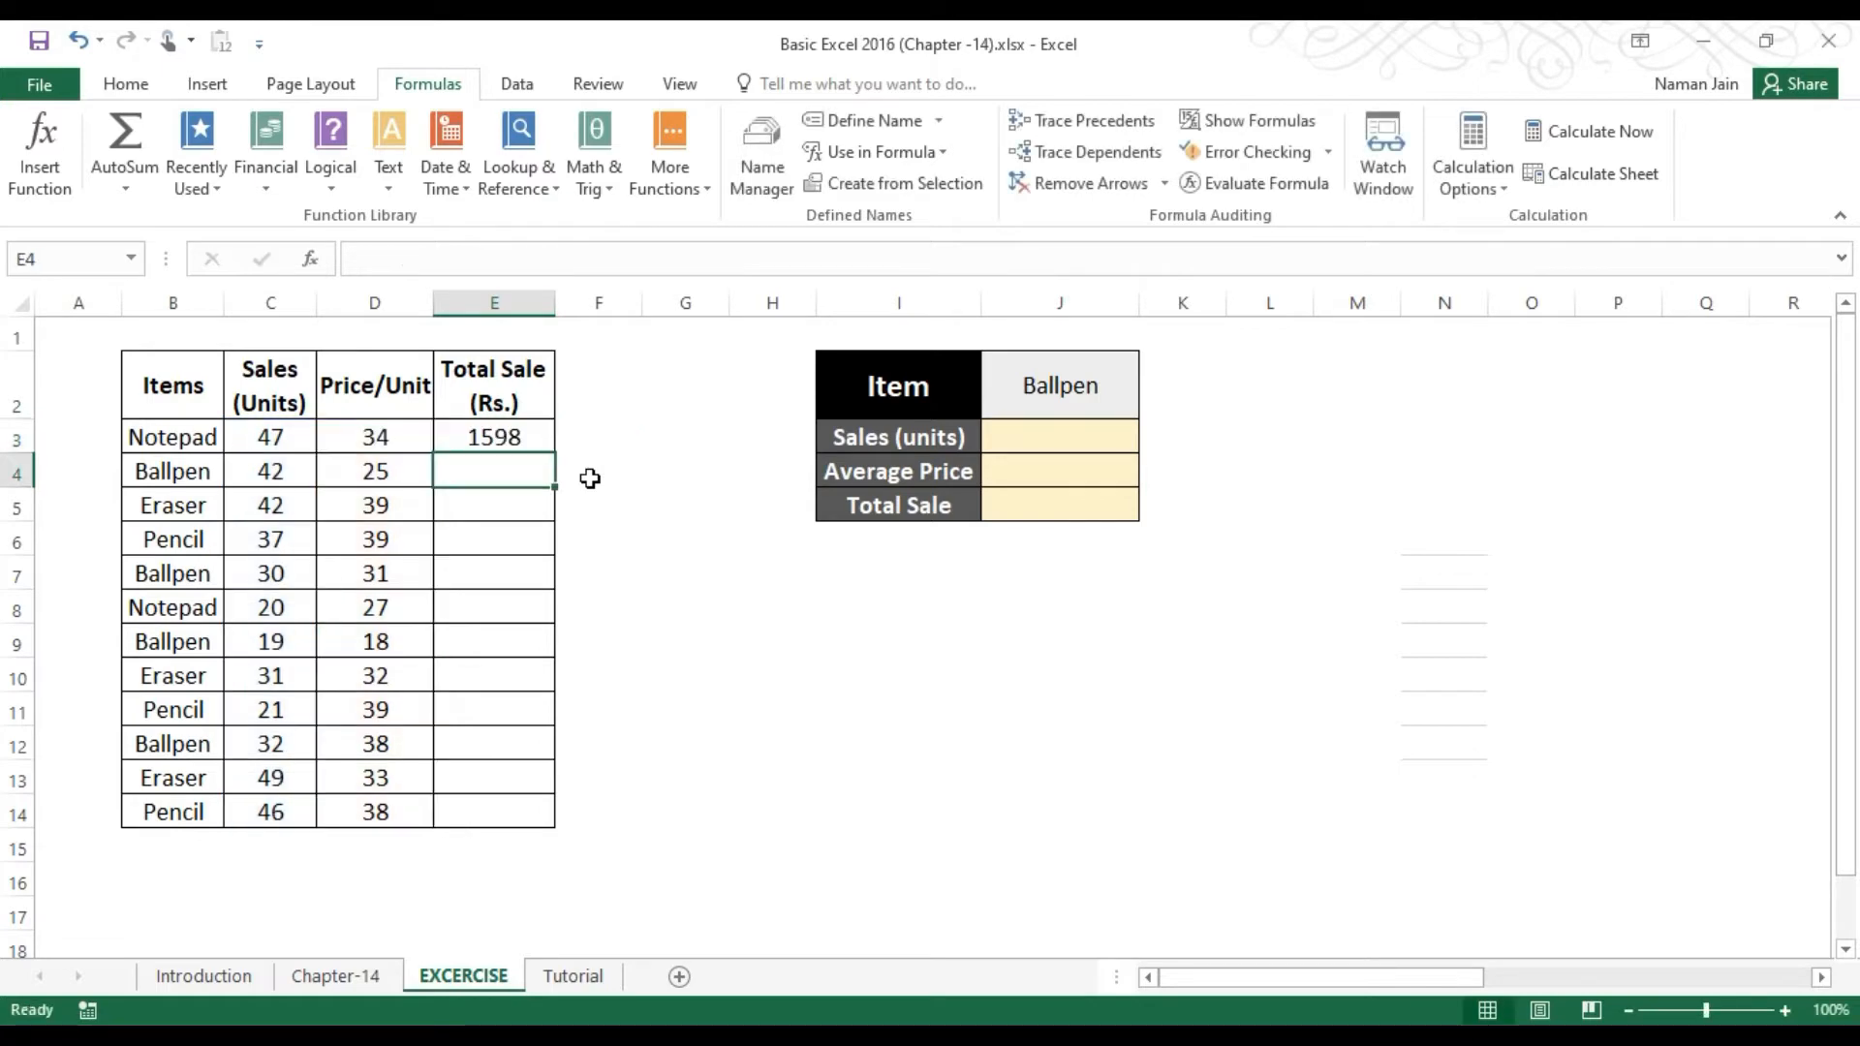
click(514, 435)
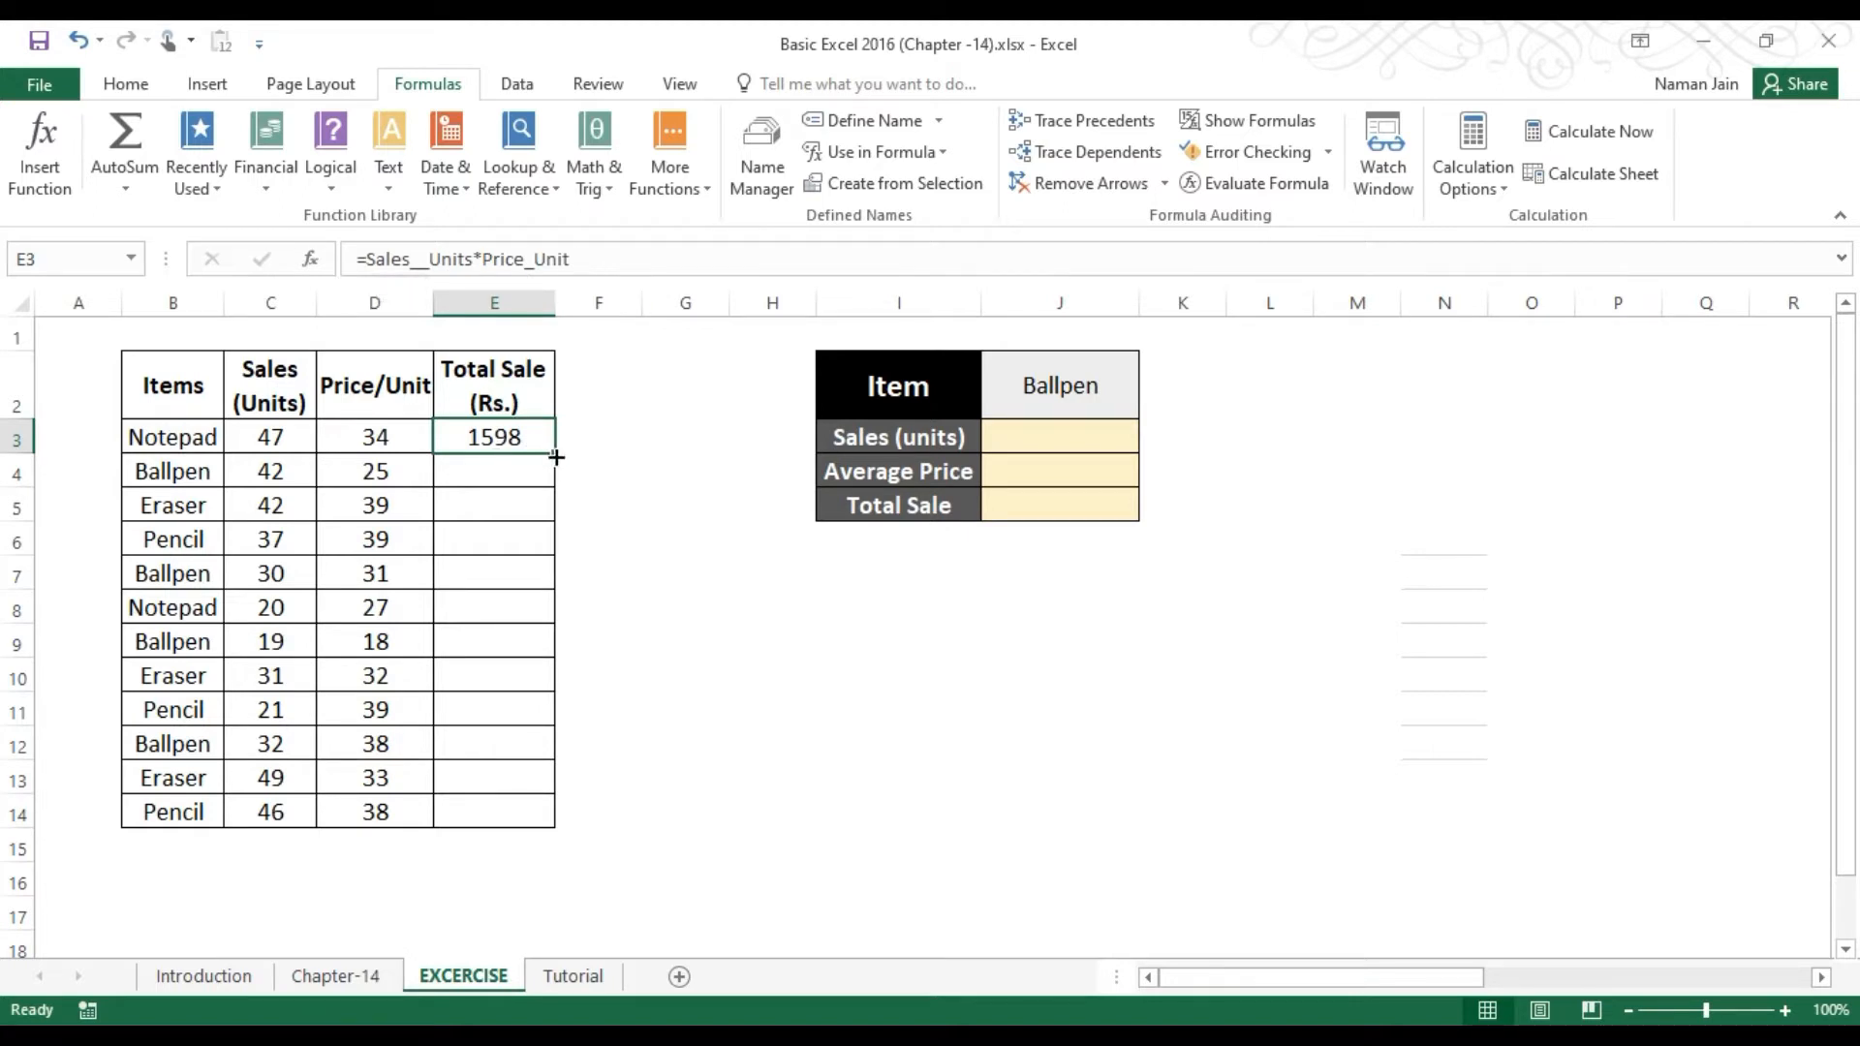
drag(555, 456, 539, 833)
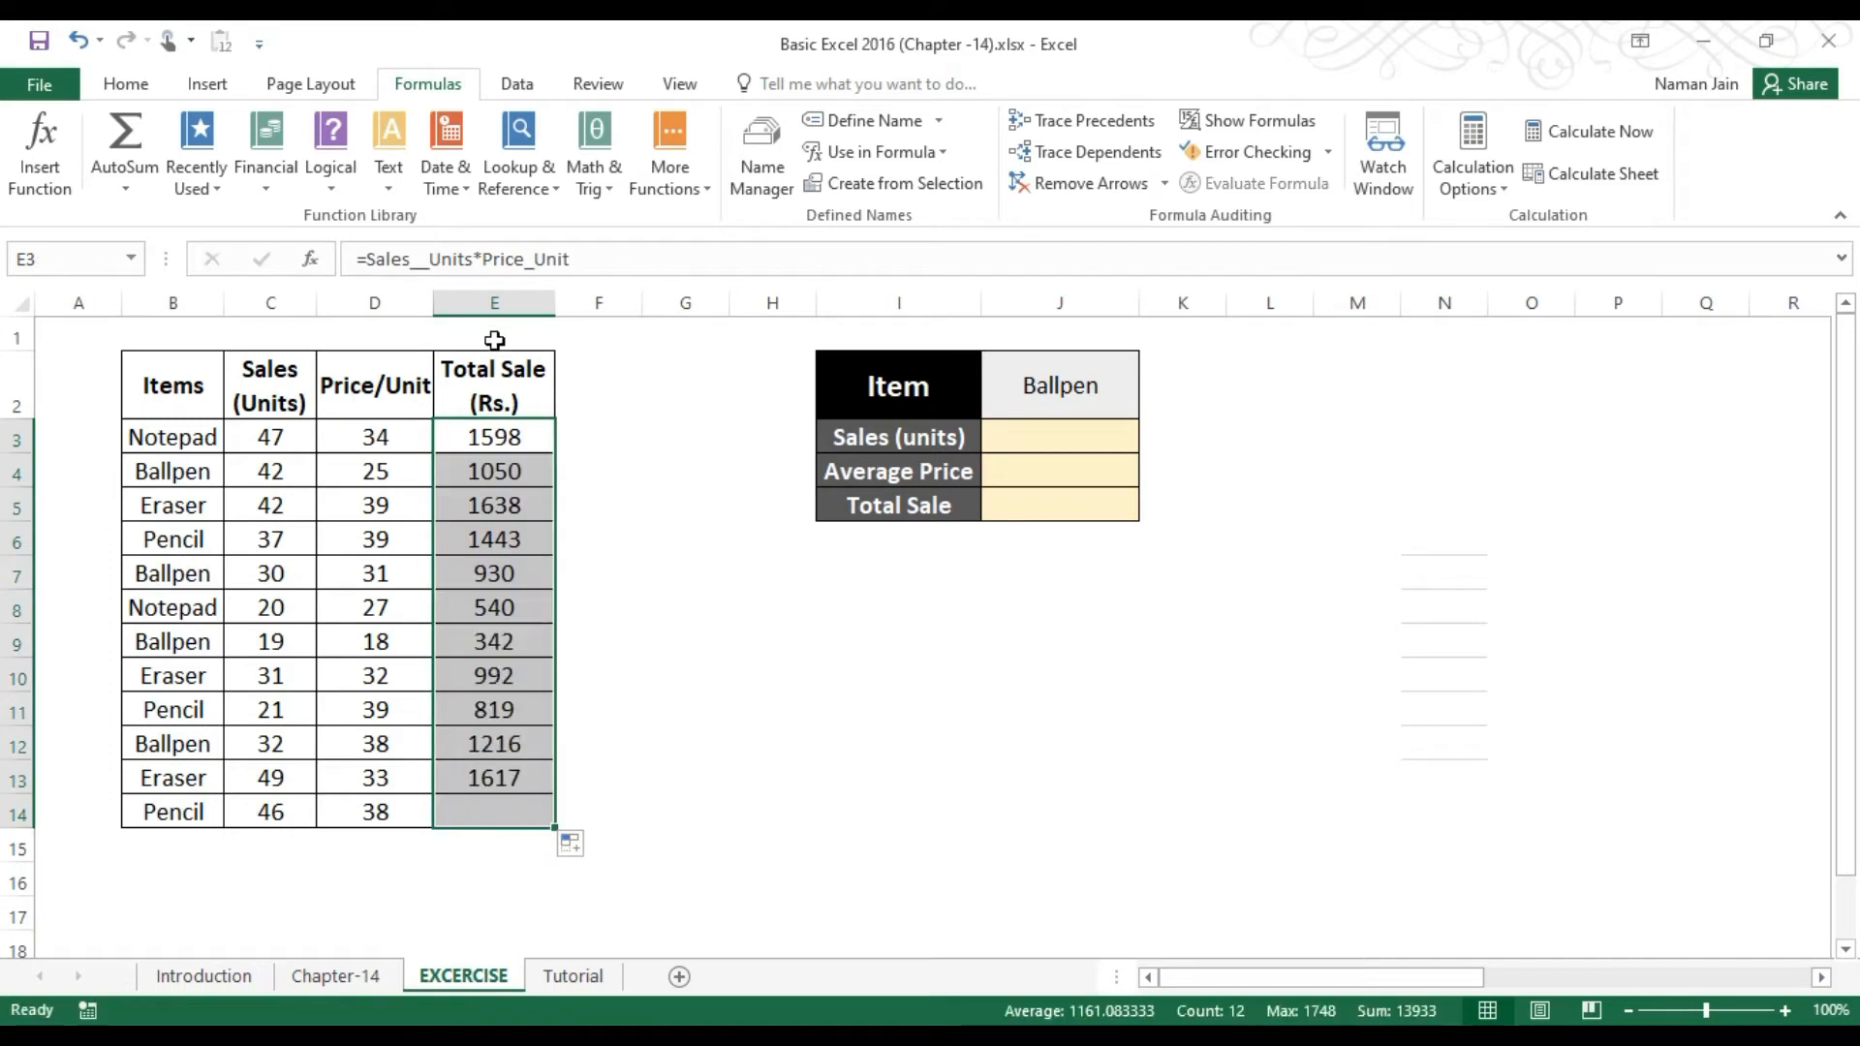
Step: Check the formulas filled down the Total Sale column, and look at the item summary cells J3 and J2
click(494, 448)
click(494, 468)
key(Down)
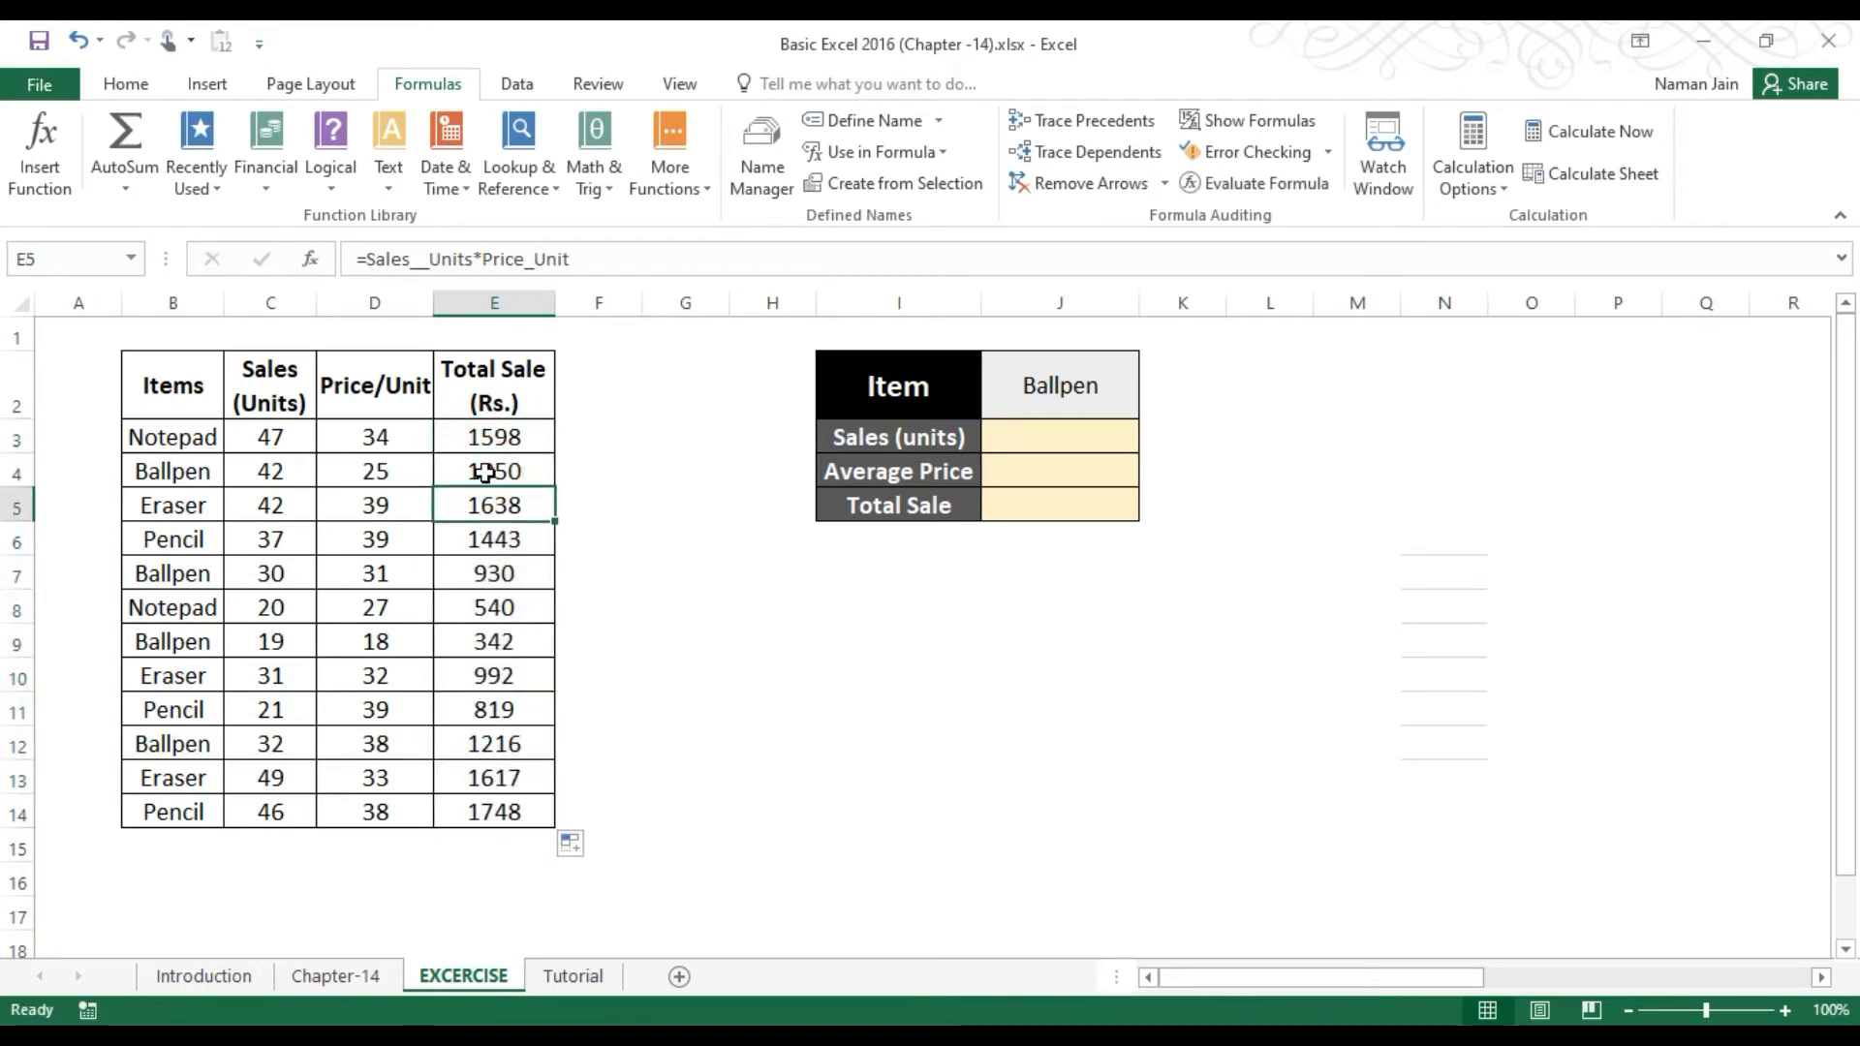
key(Down)
key(Down)
key(Down)
key(Down)
key(Down)
key(Down)
key(Down)
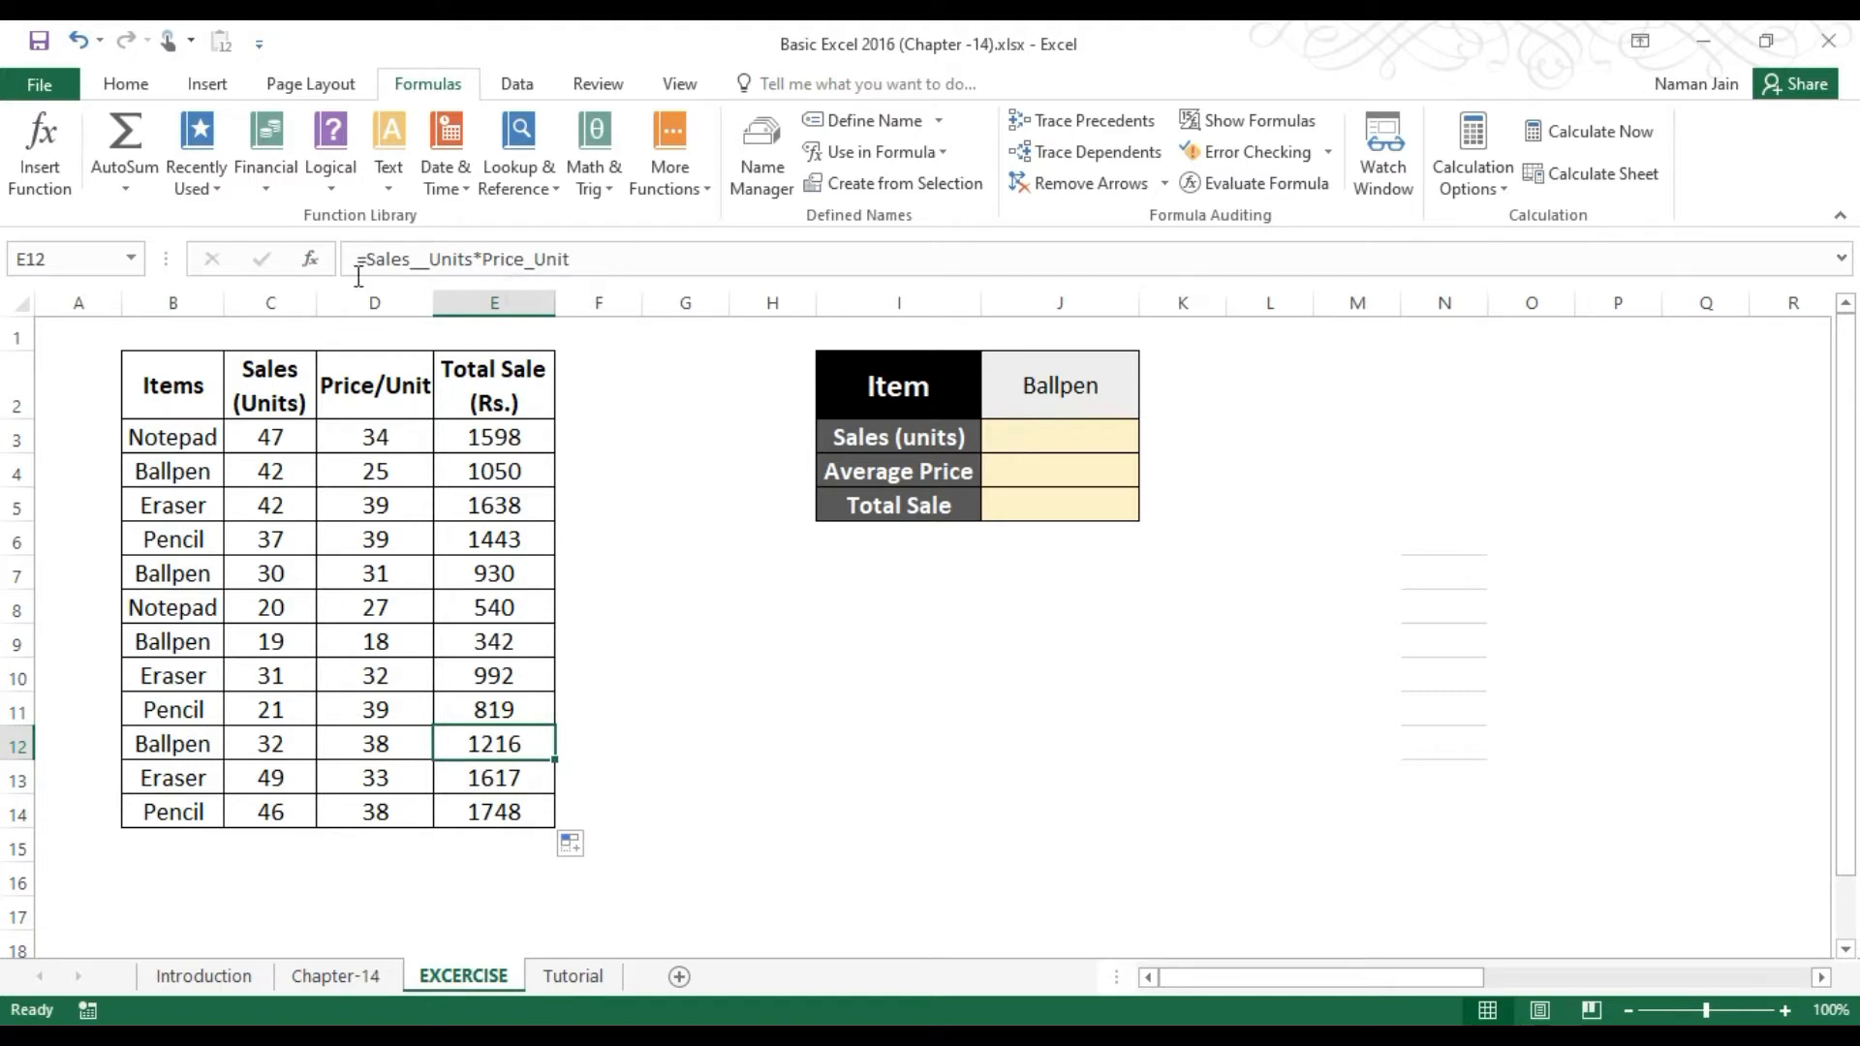
click(481, 433)
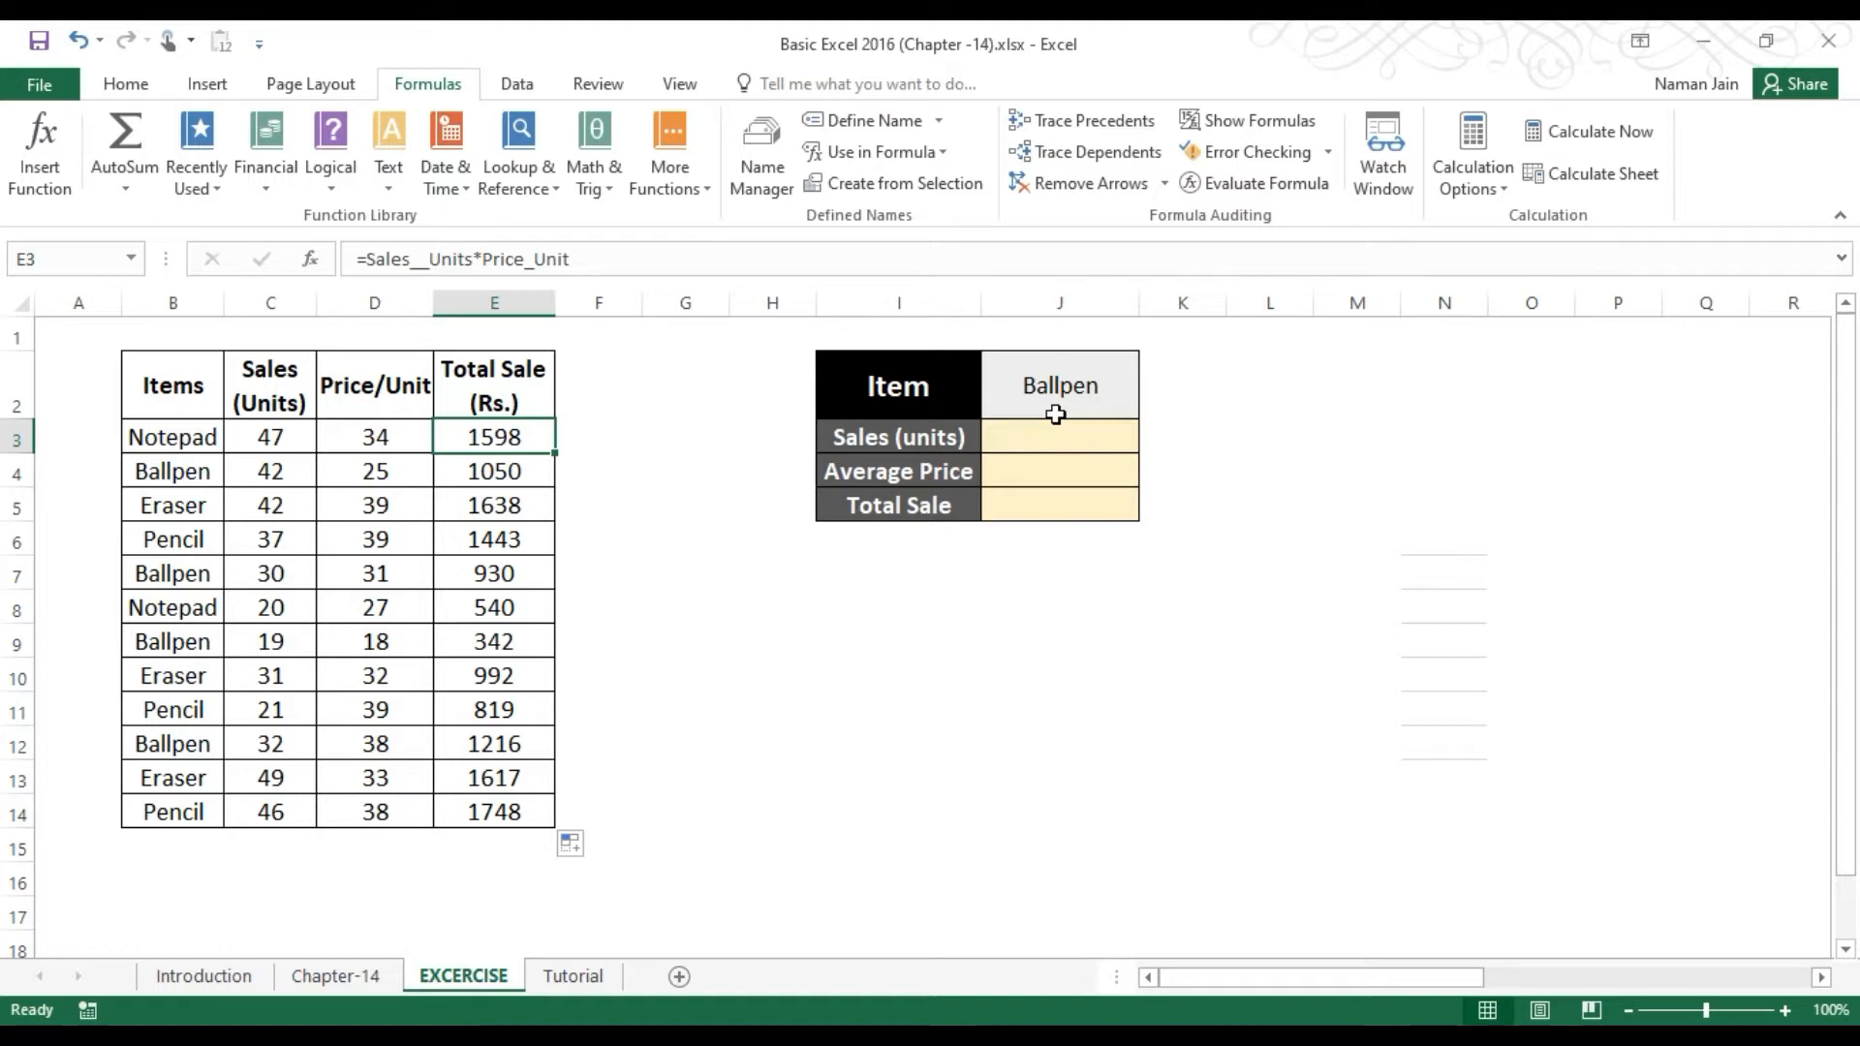
click(1063, 446)
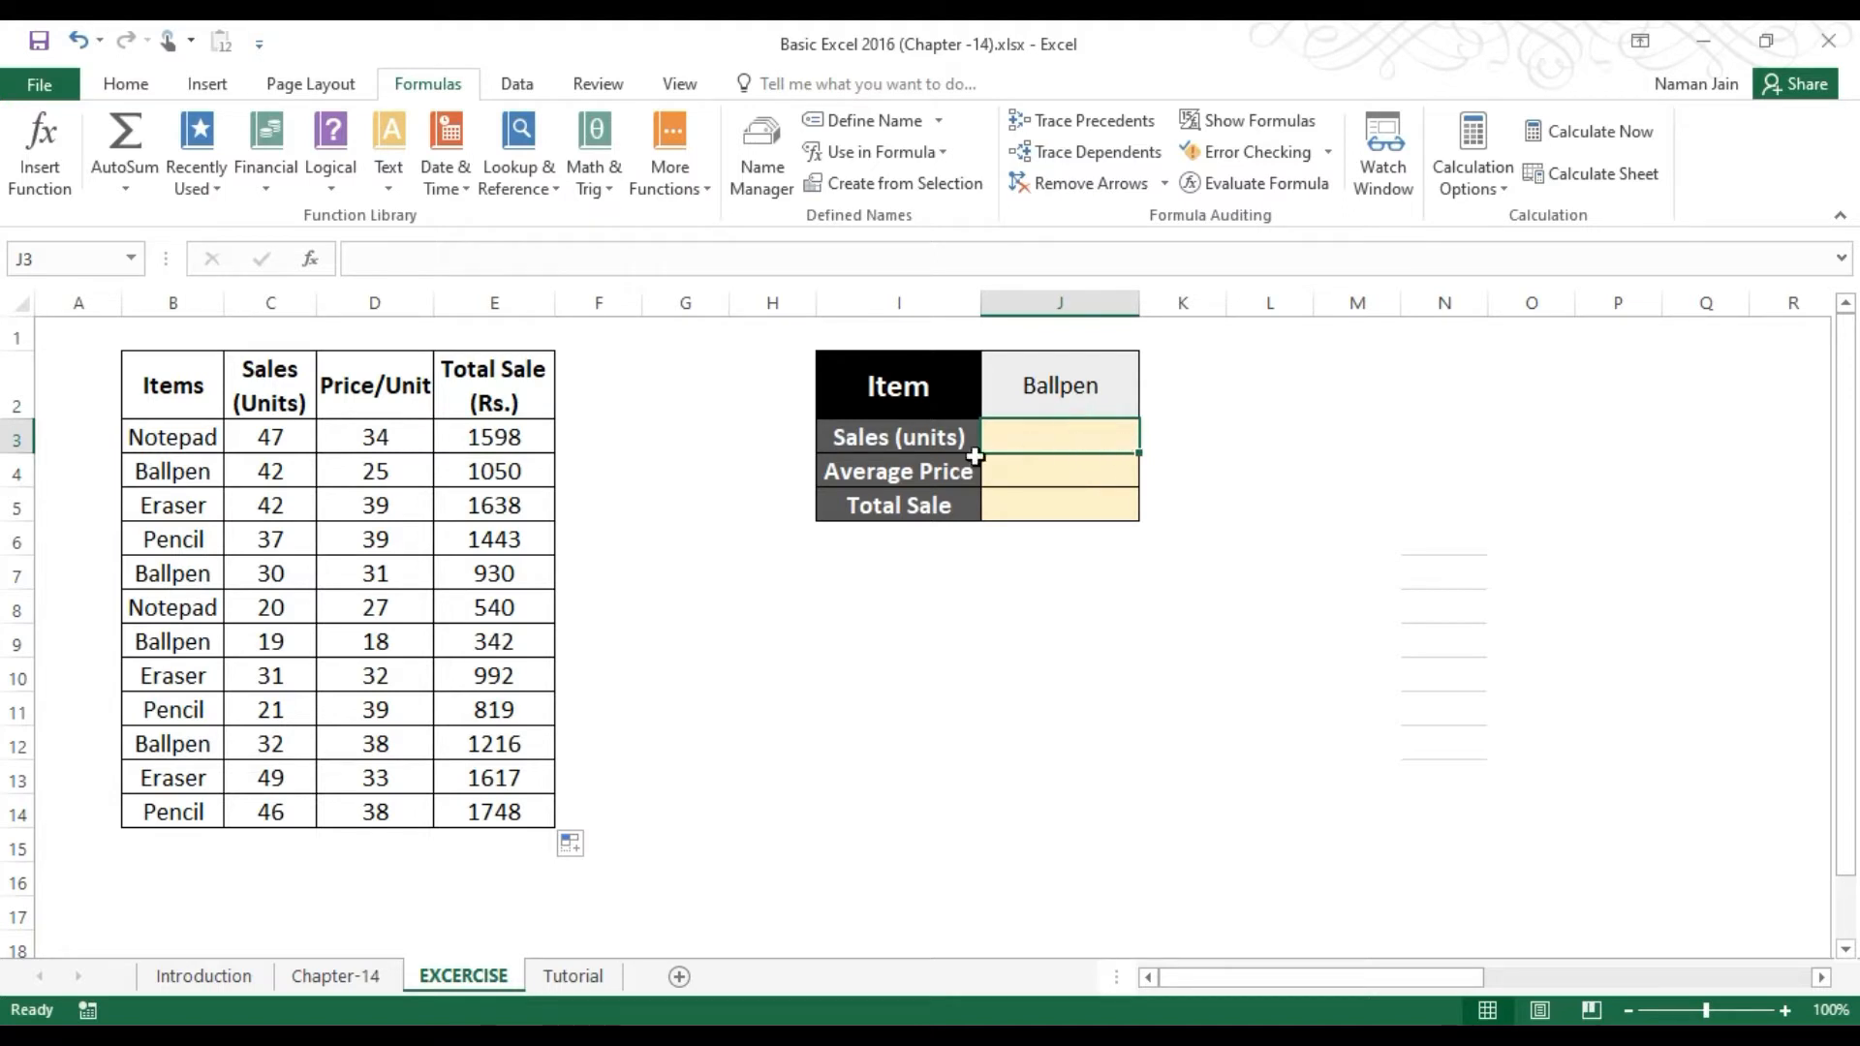
click(1059, 385)
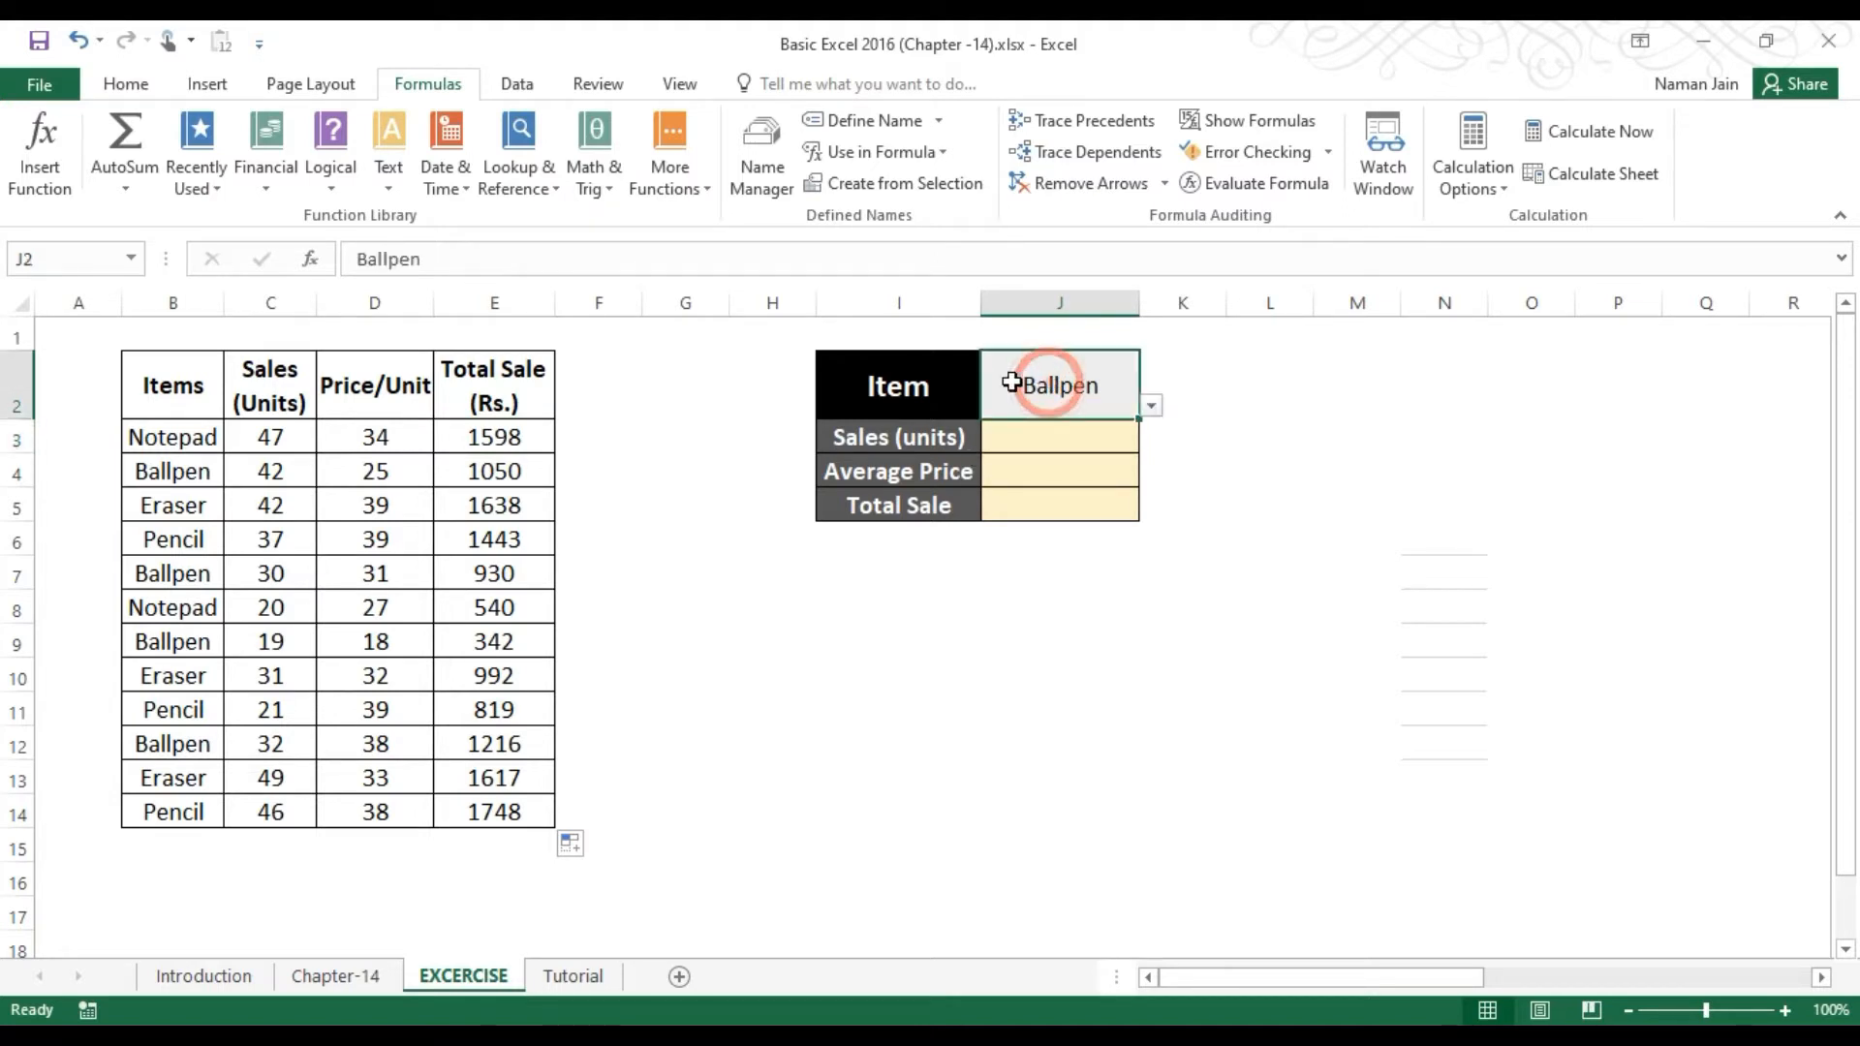
Step: Choose Eraser as the item in J2 and start a SUMIF formula in J3 with range B3:B14, criterion J2 and sum range C4:C14
click(1151, 405)
click(1071, 467)
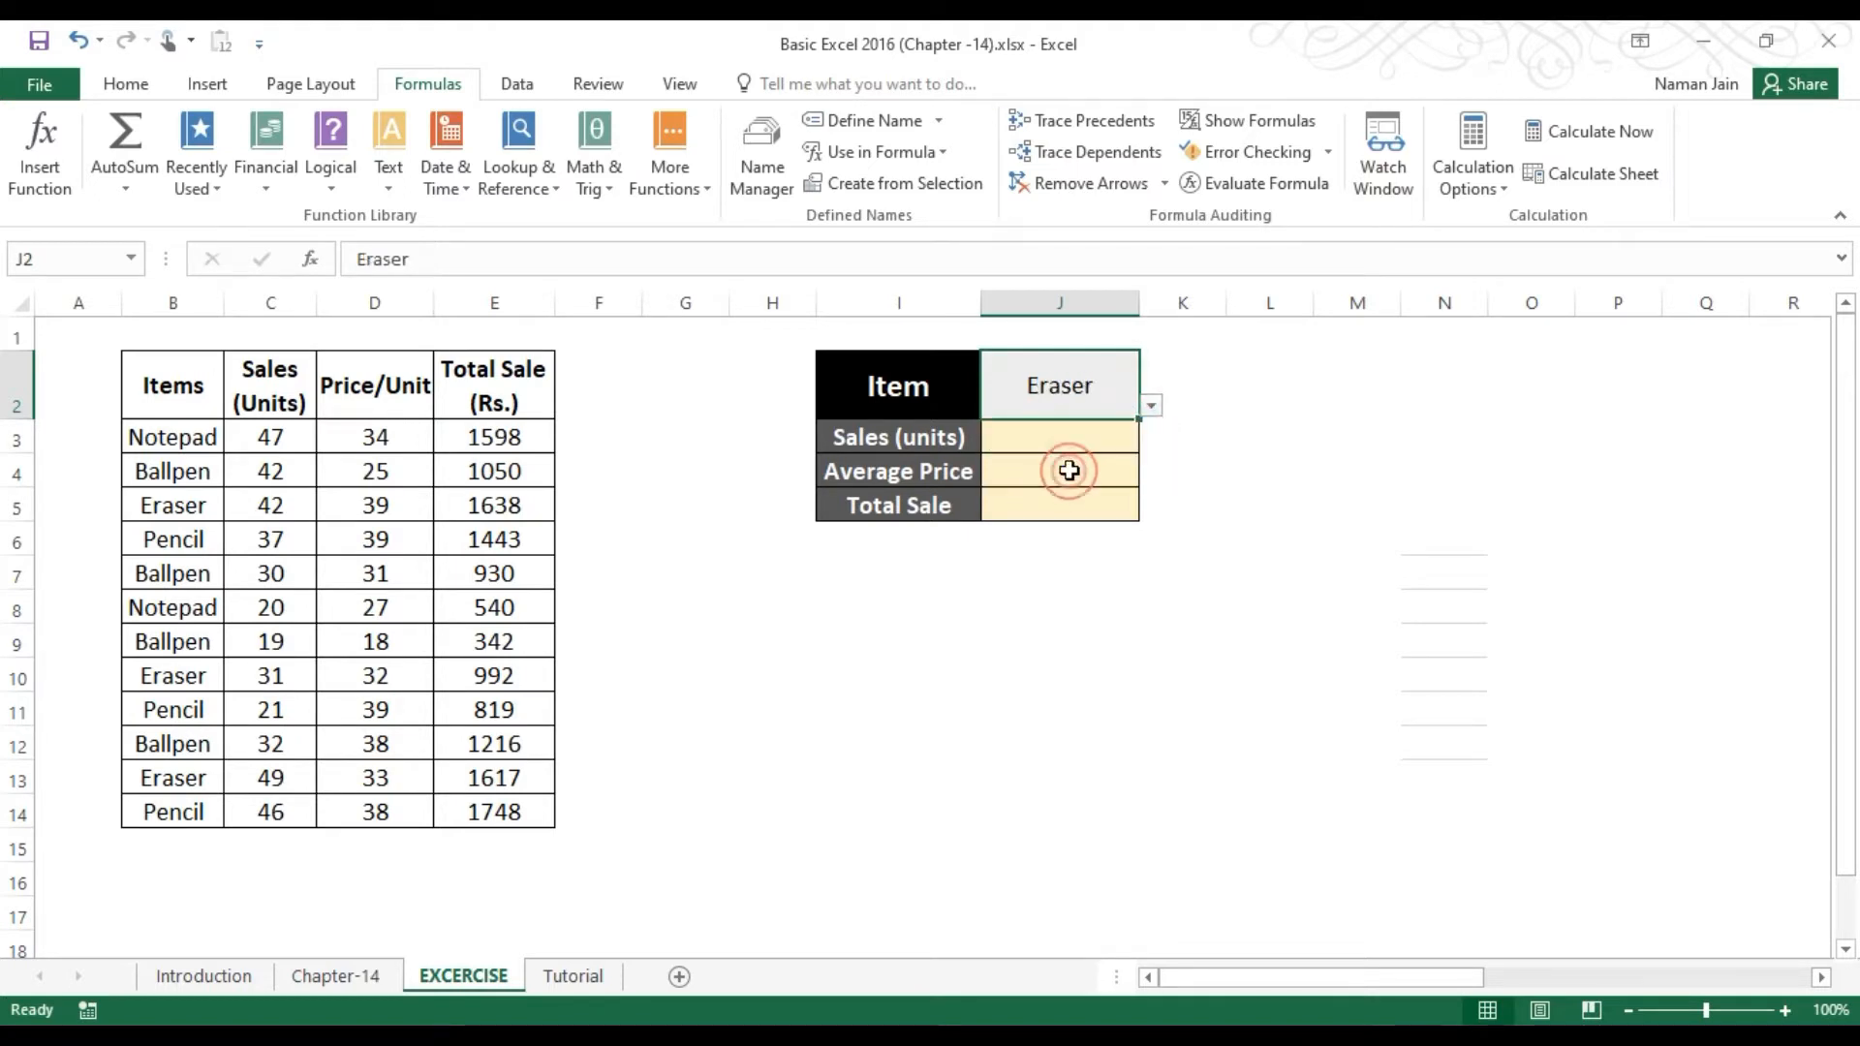
click(1022, 438)
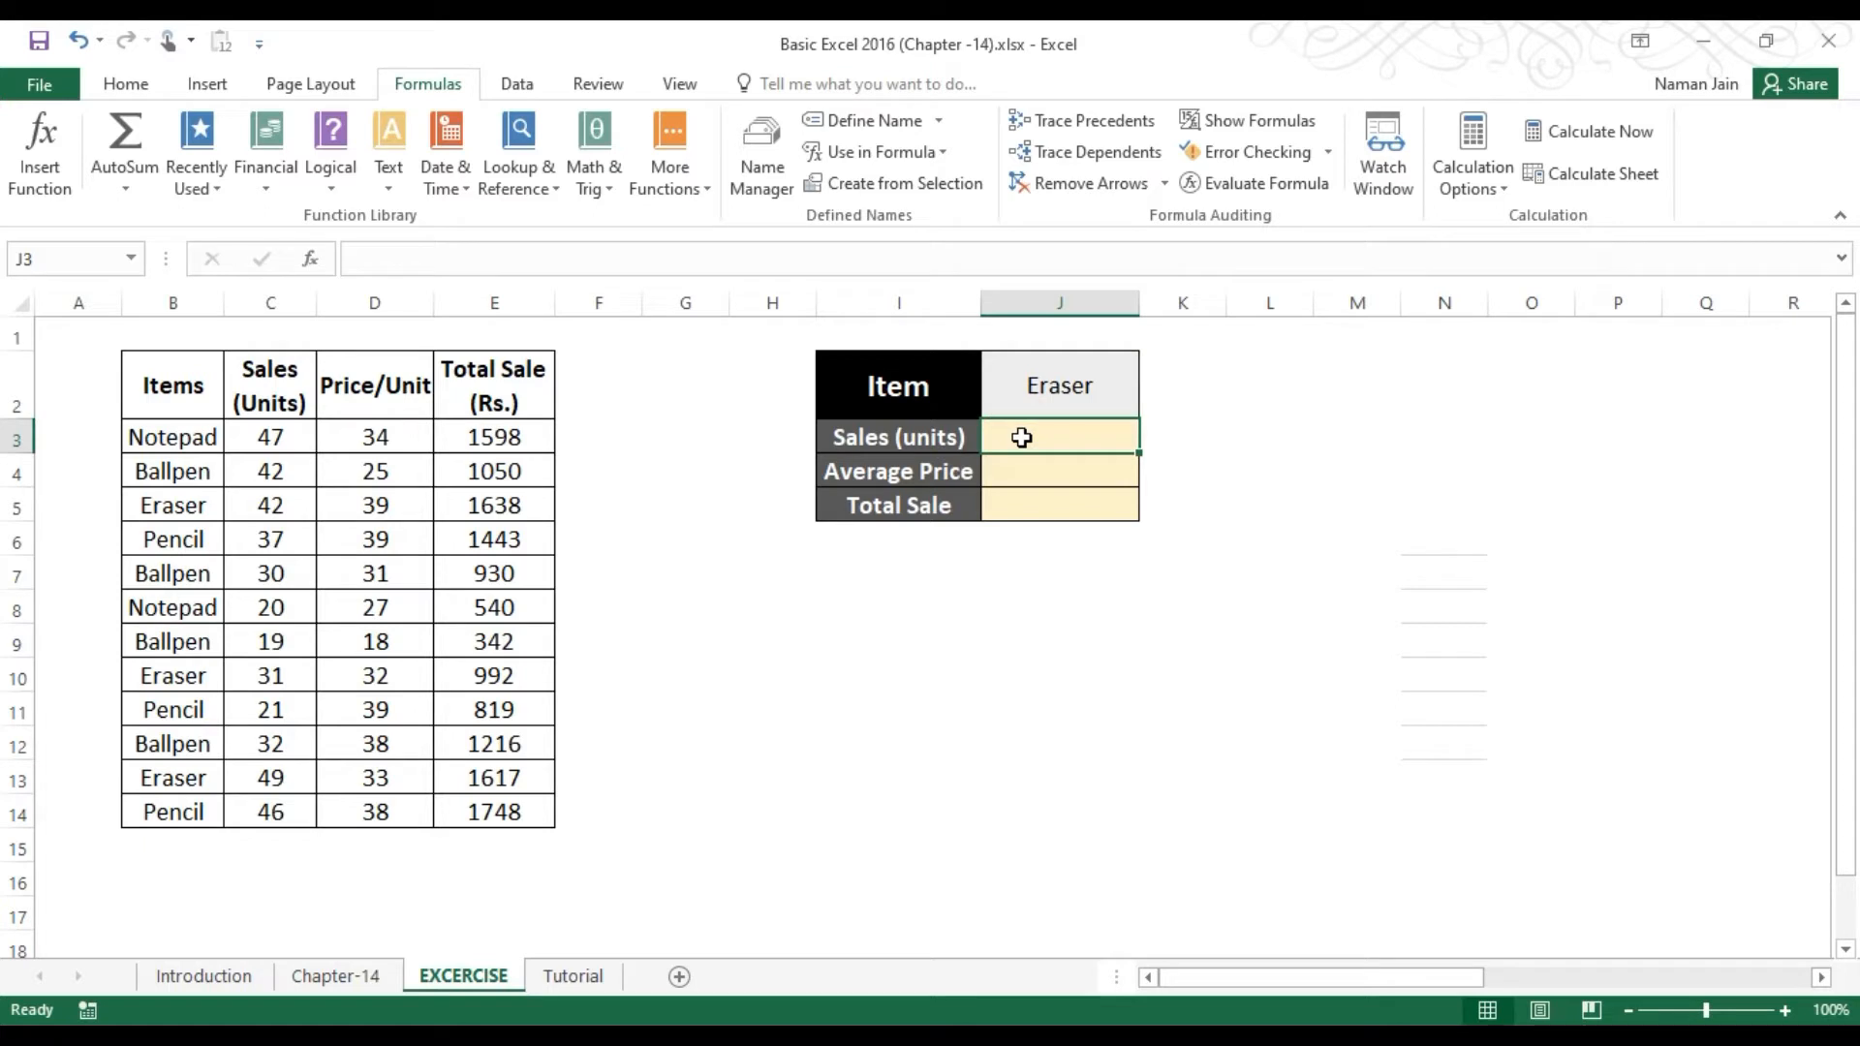
text(=s)
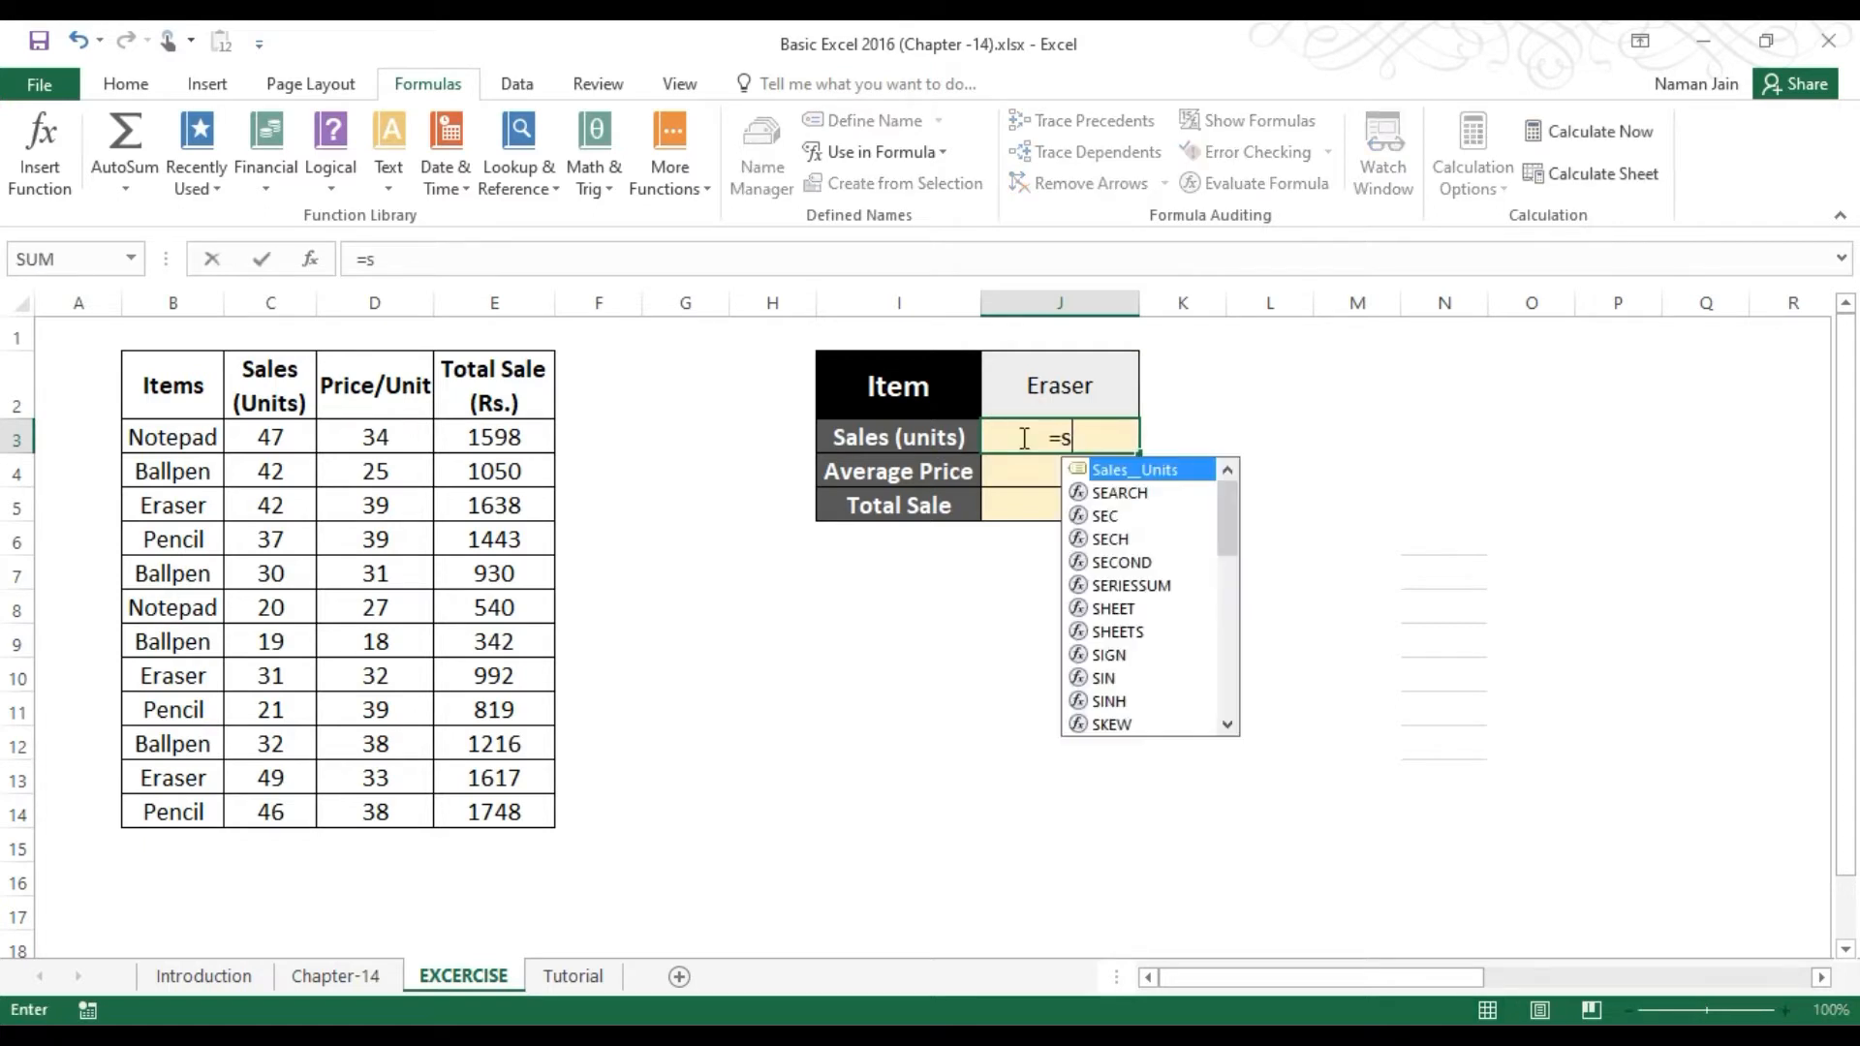
text(umif)
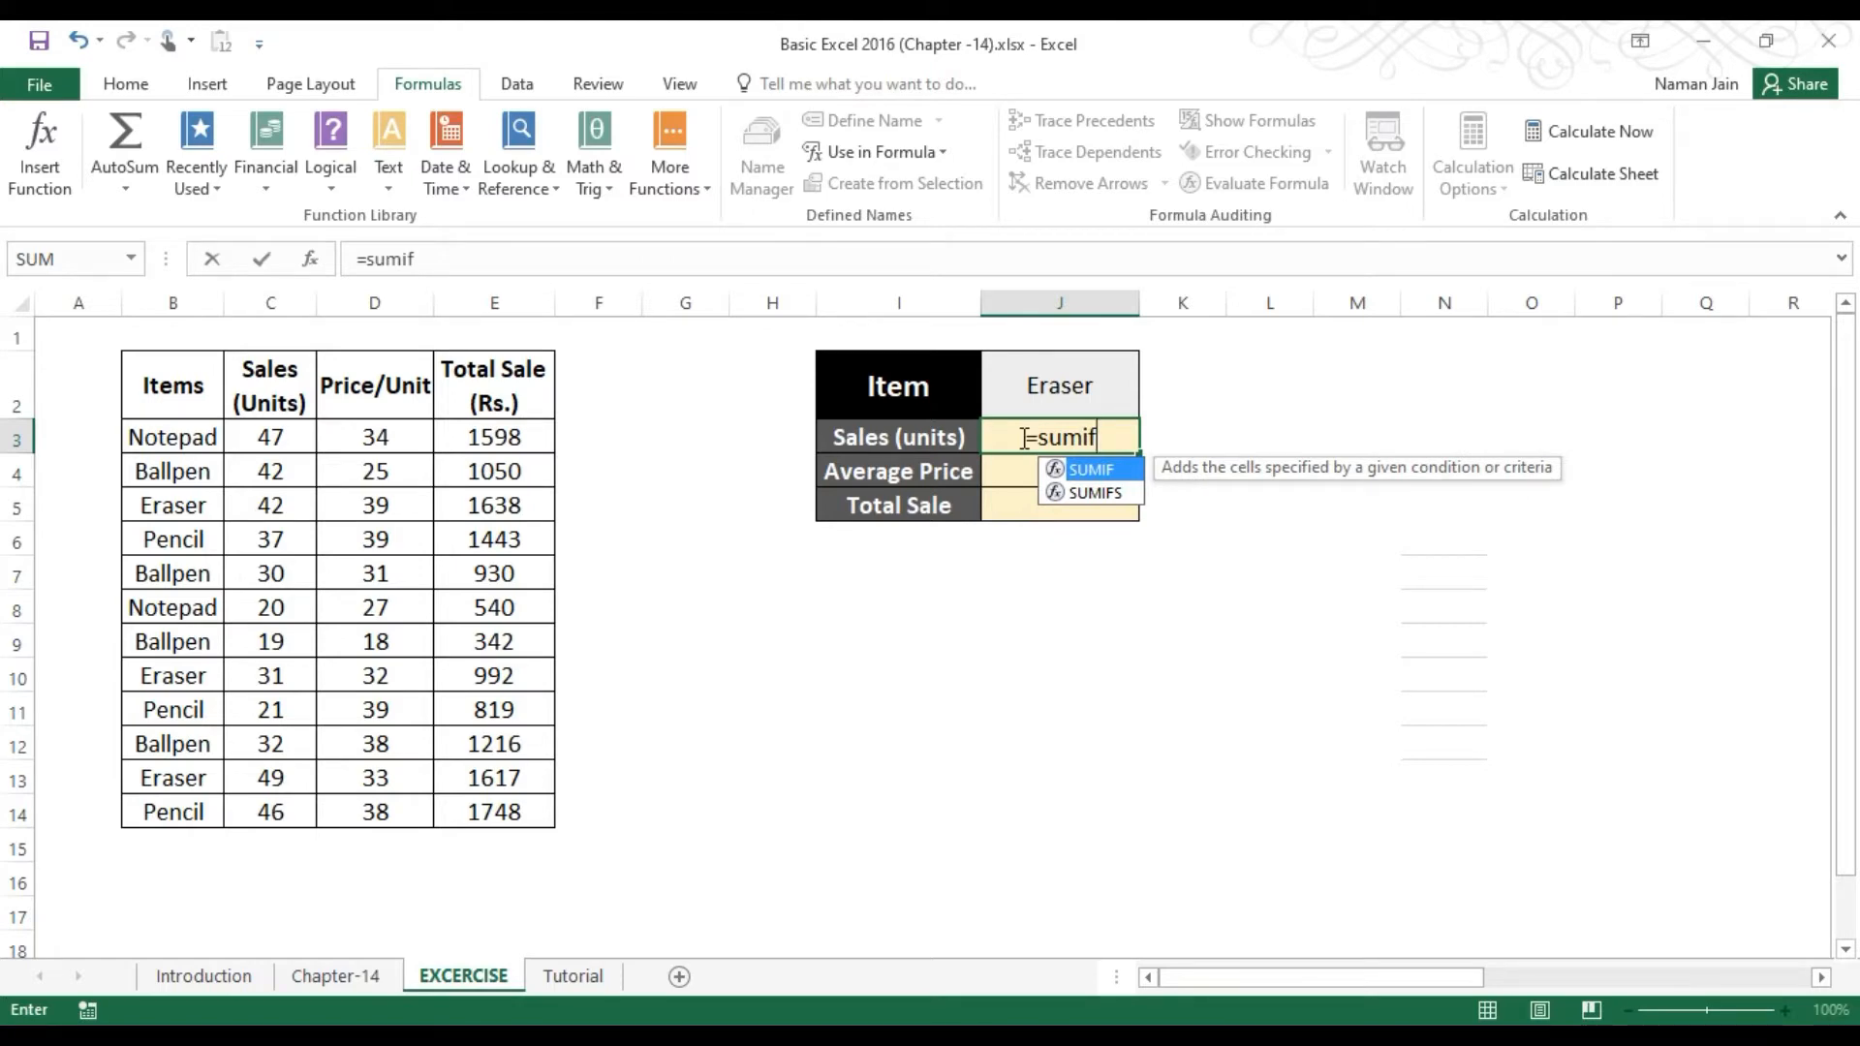
double_click(1104, 473)
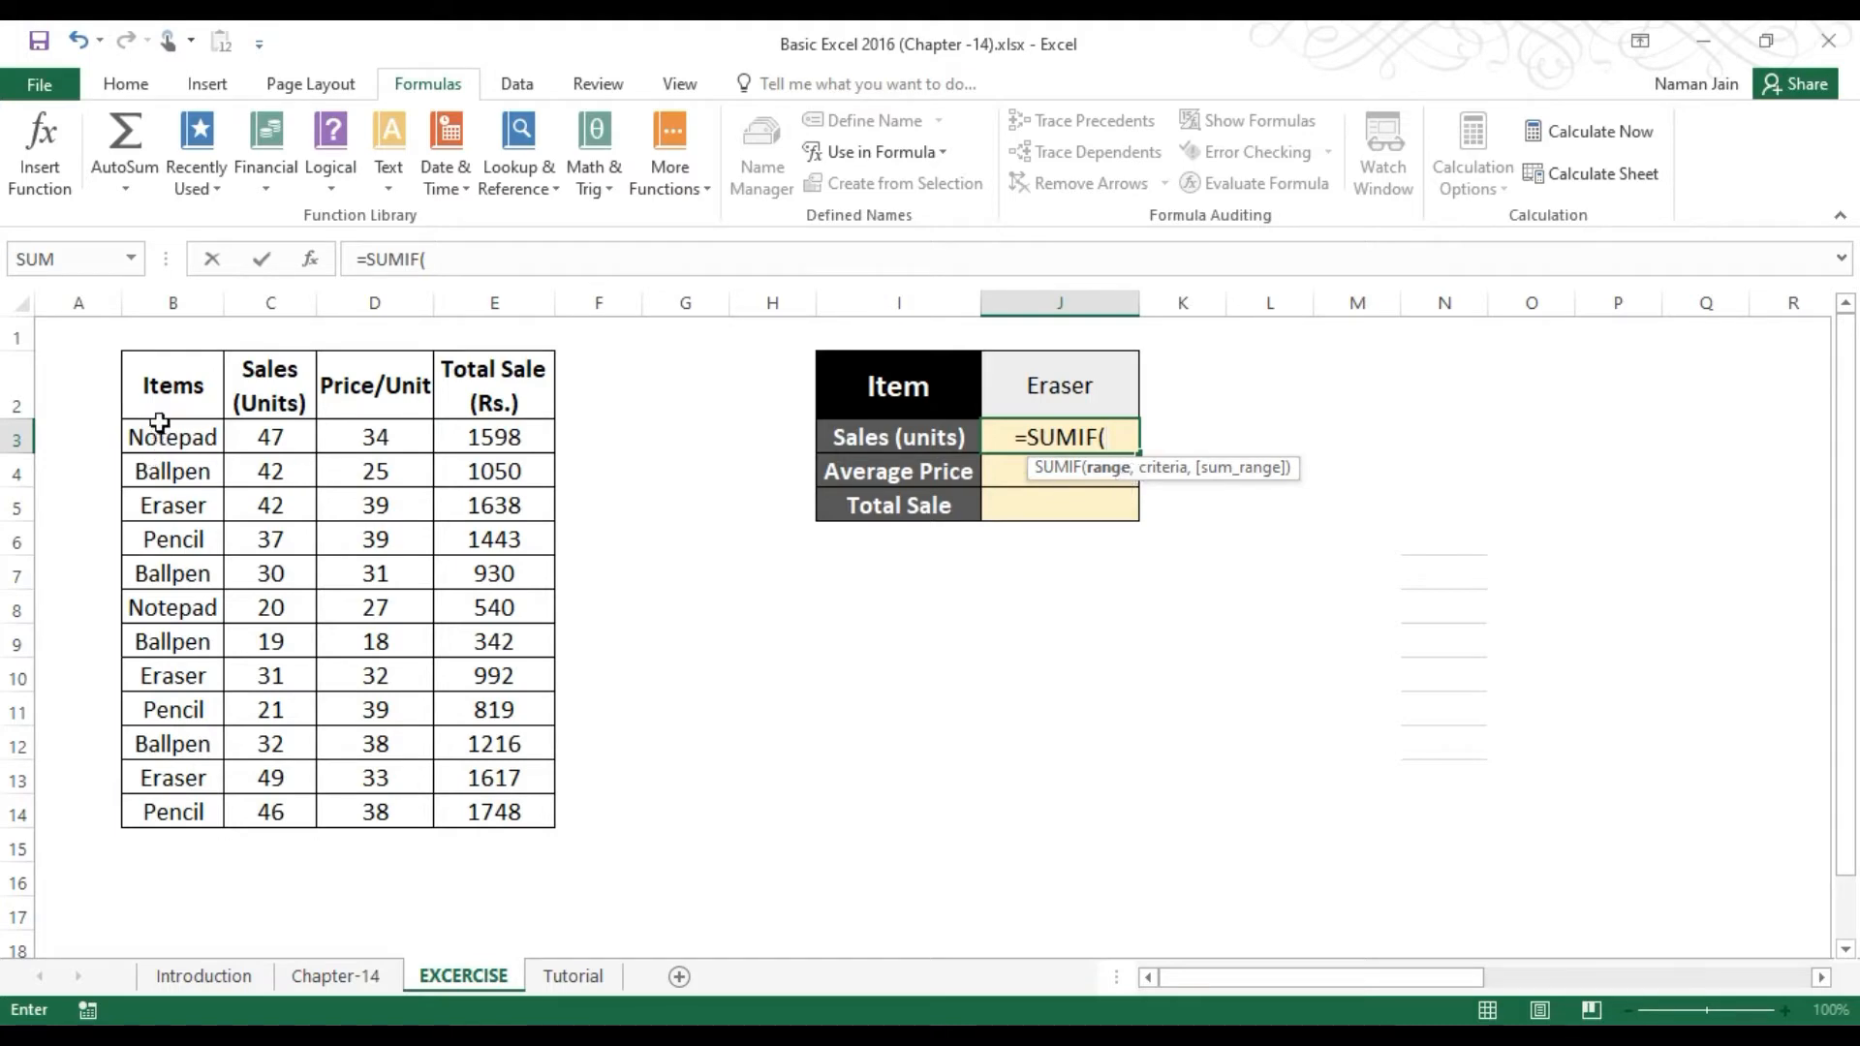
drag(161, 429, 167, 805)
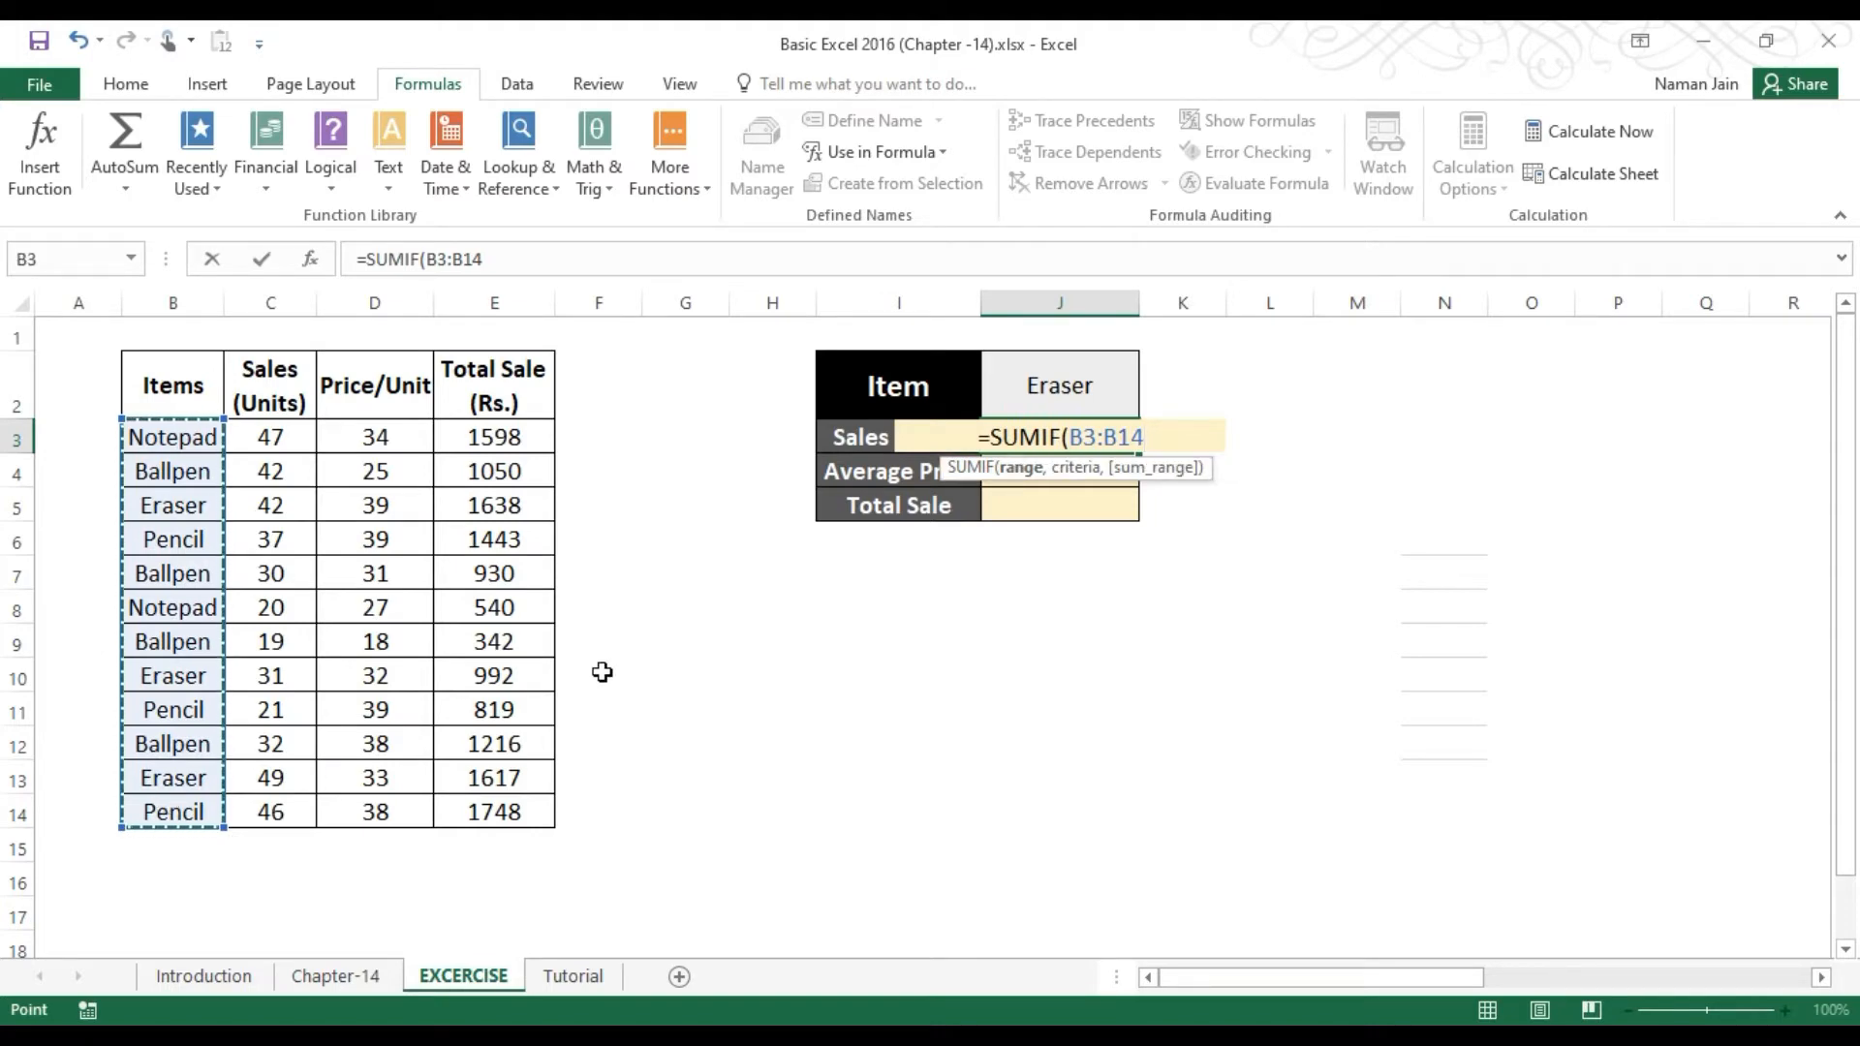
text(,)
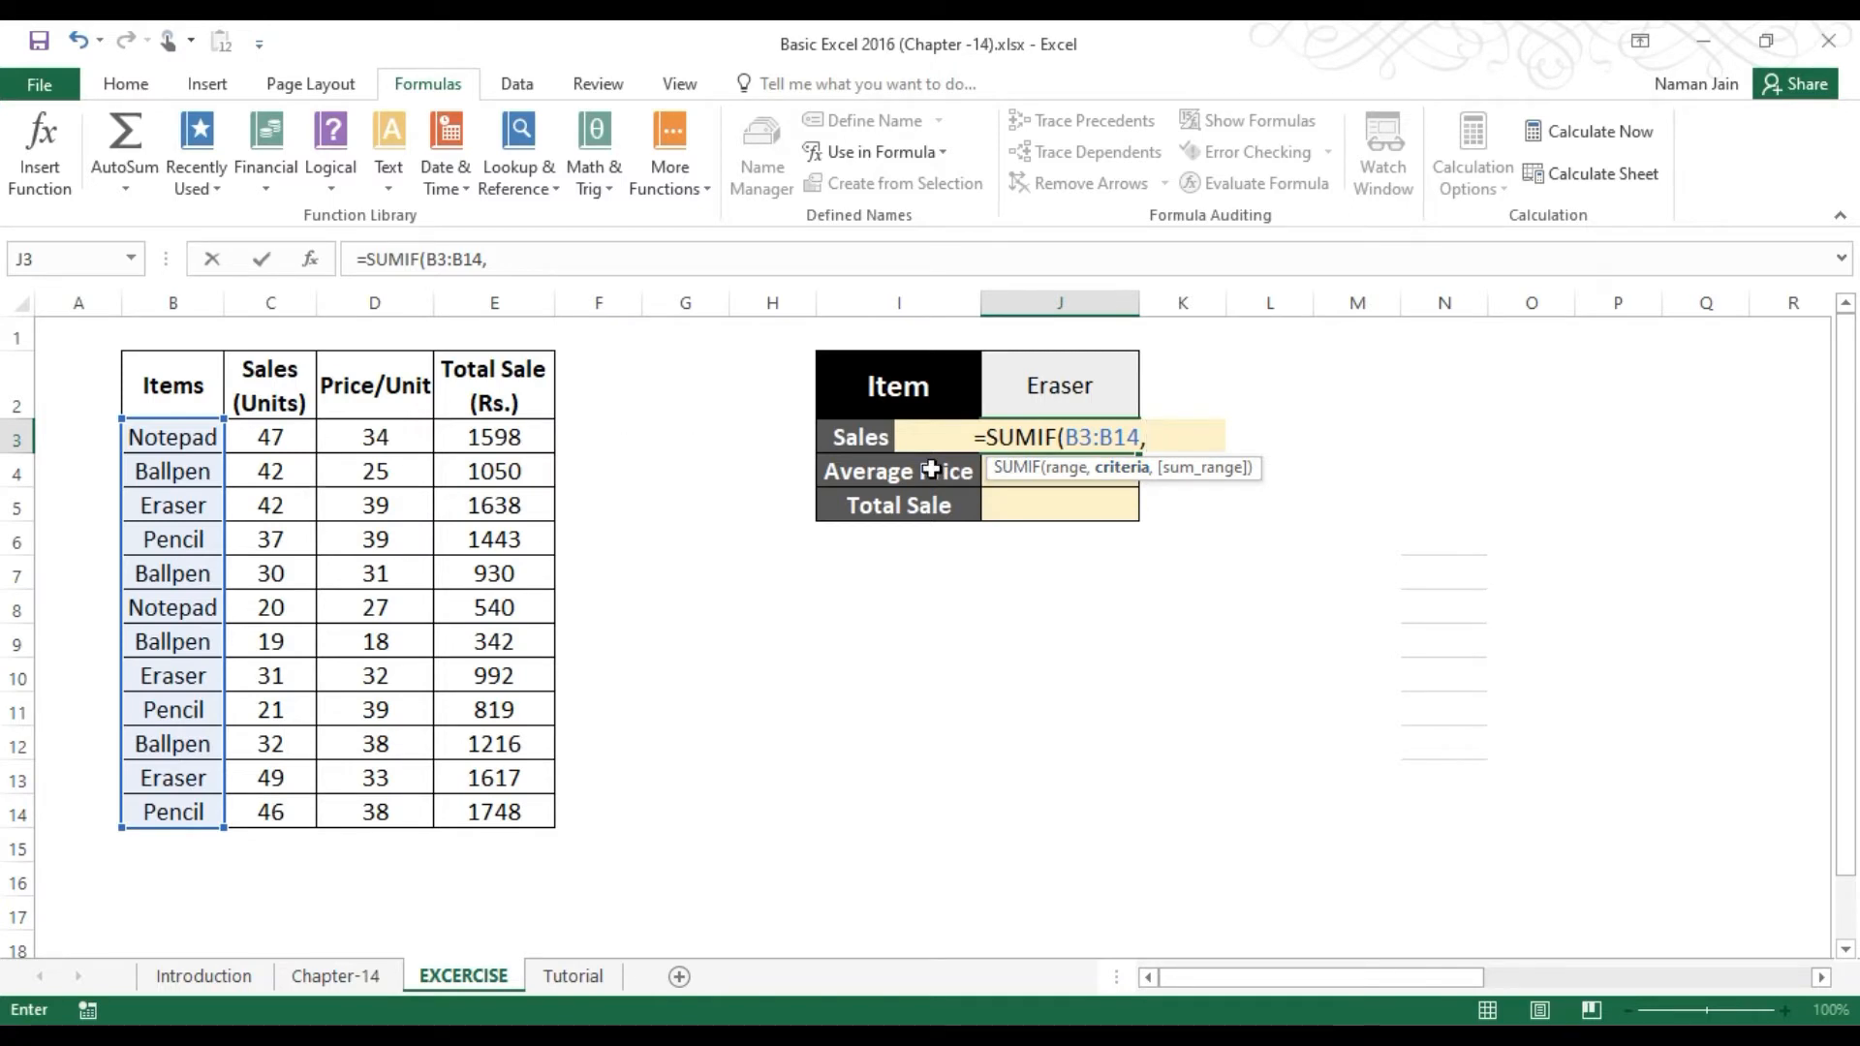
click(1085, 383)
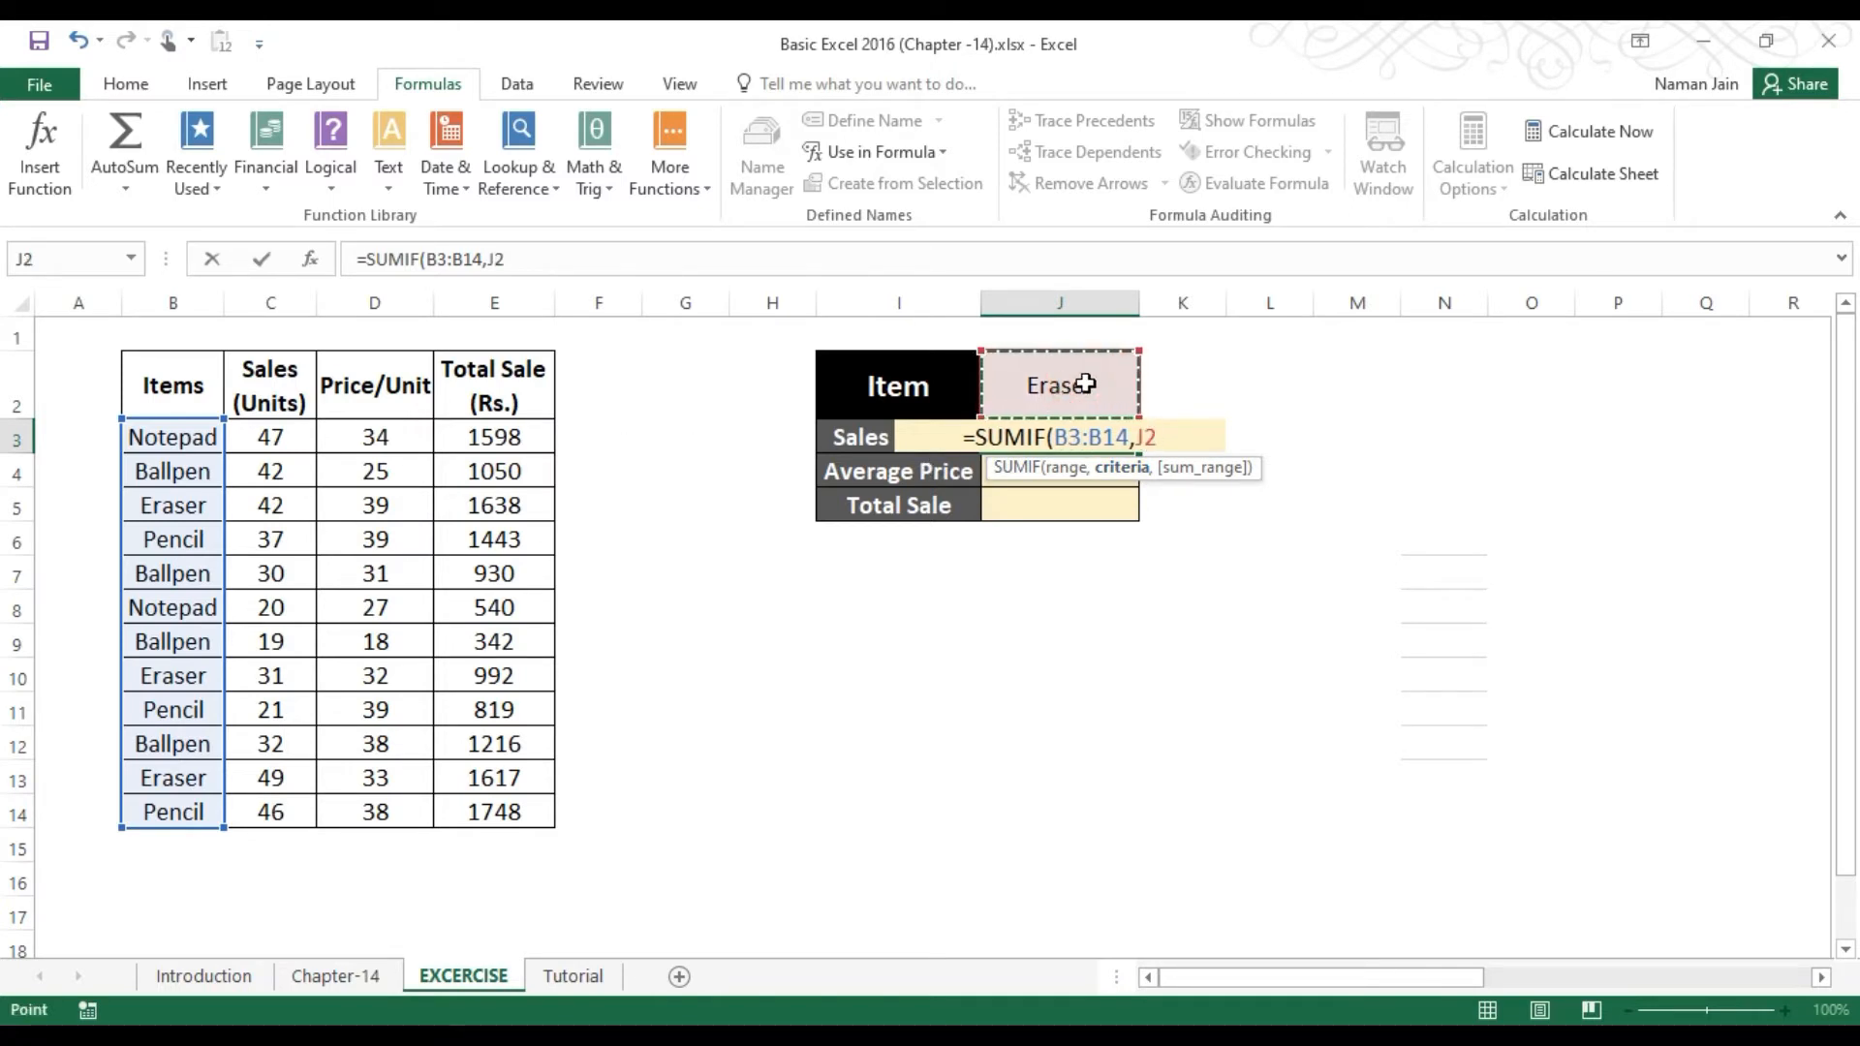
text(,)
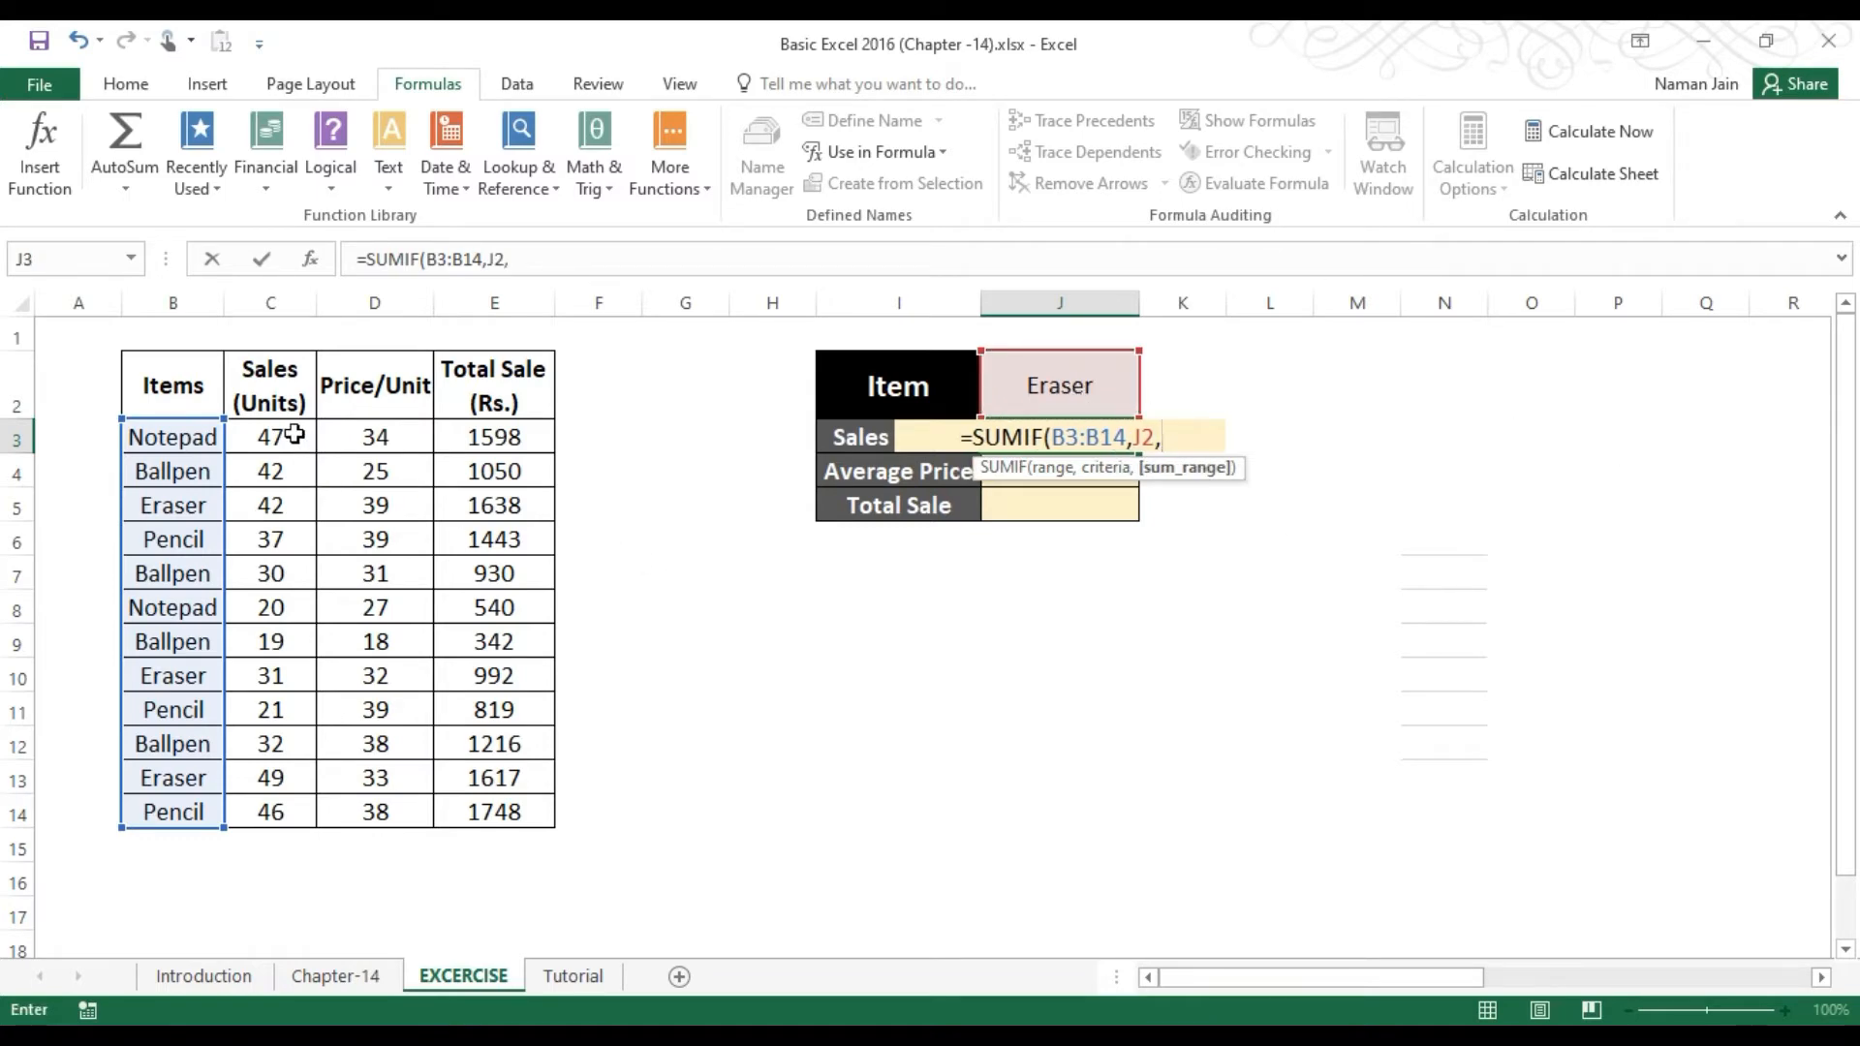
drag(293, 435, 274, 471)
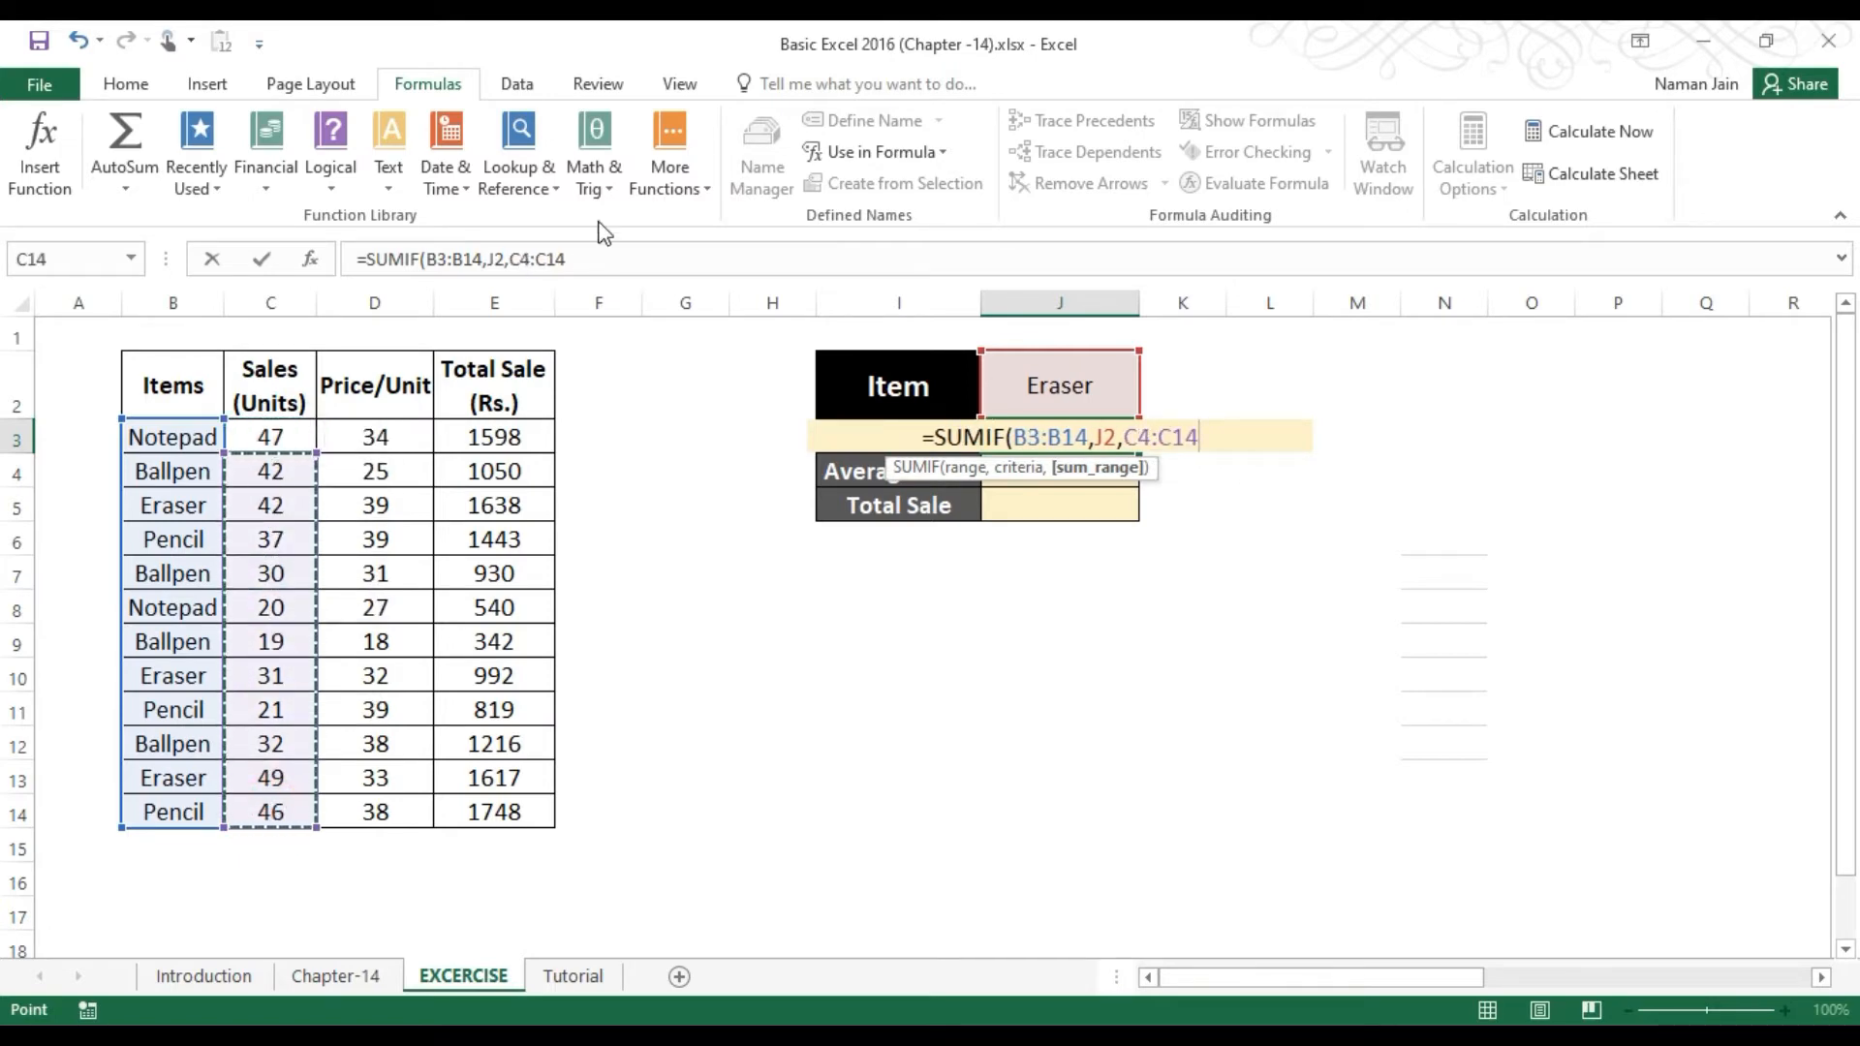
Step: Correct the sum range to C3:C14 and complete the J3 formula as =SUMIF(B3:B14,J2,C3:C14)
click(531, 260)
key(BackSpace)
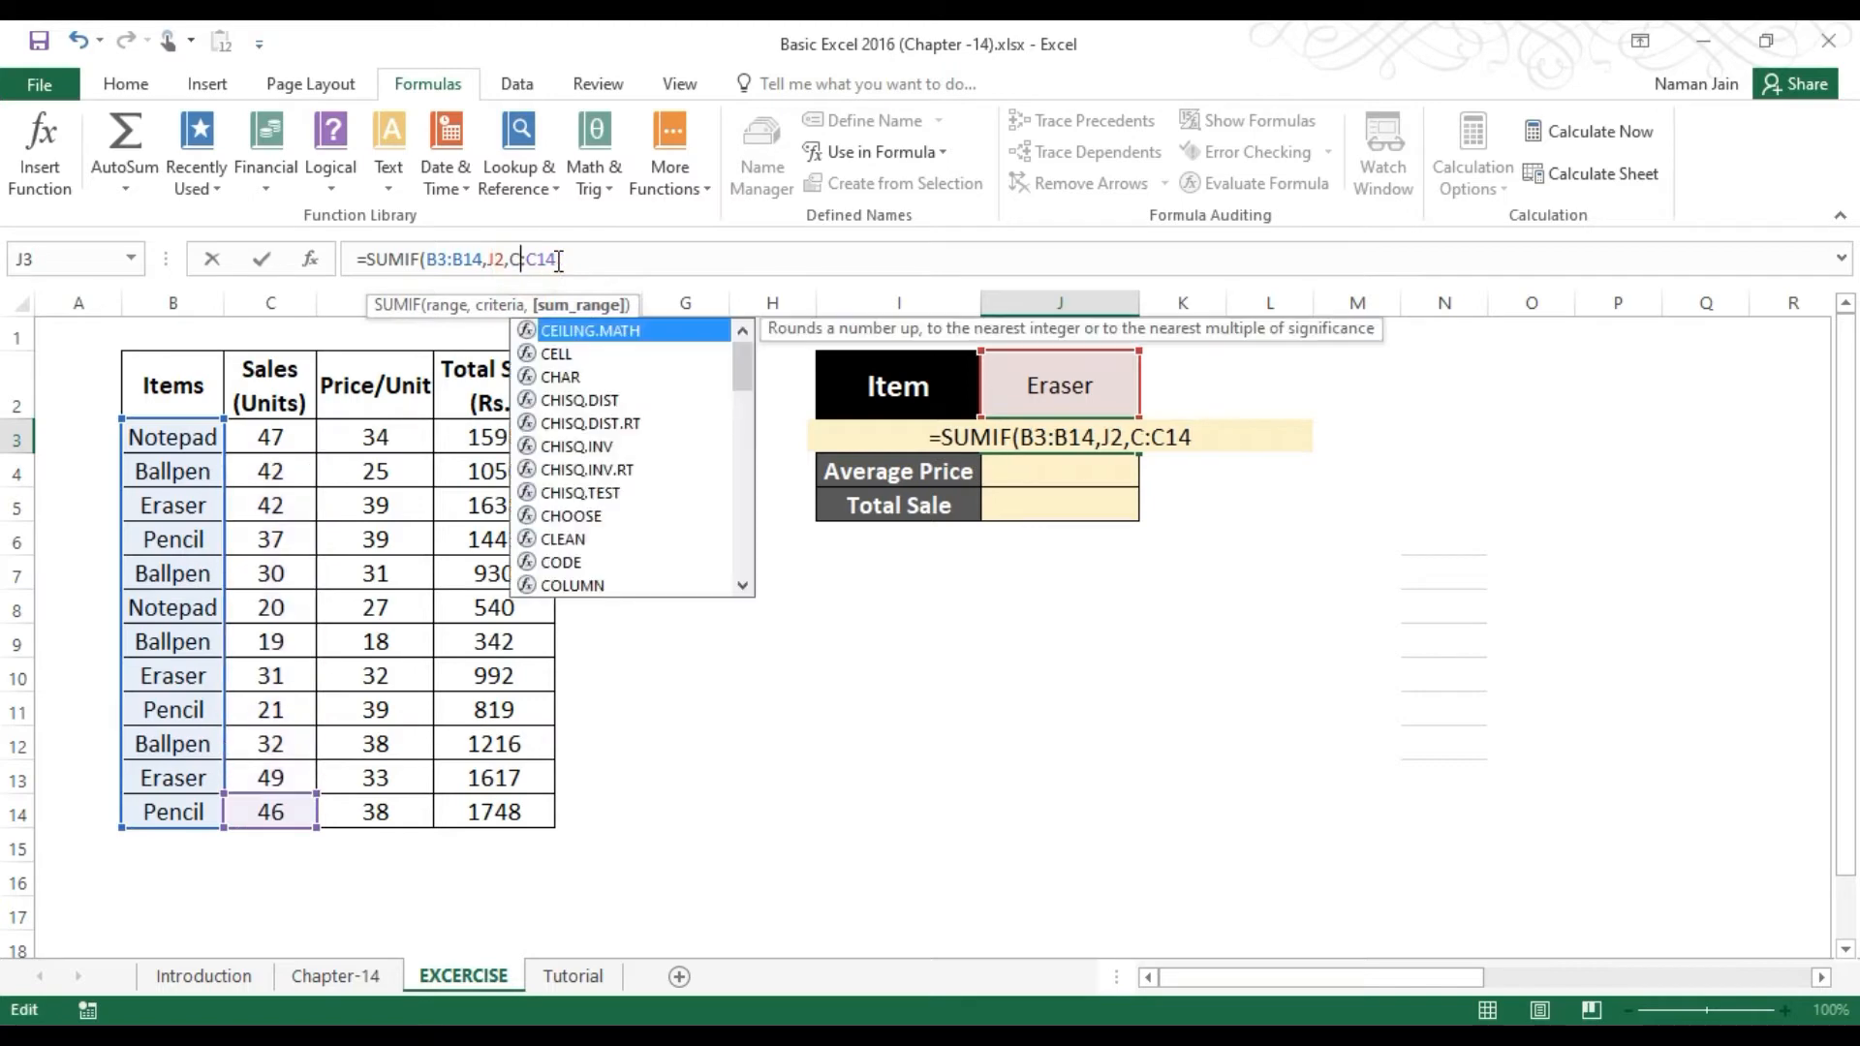
text(3)
click(597, 260)
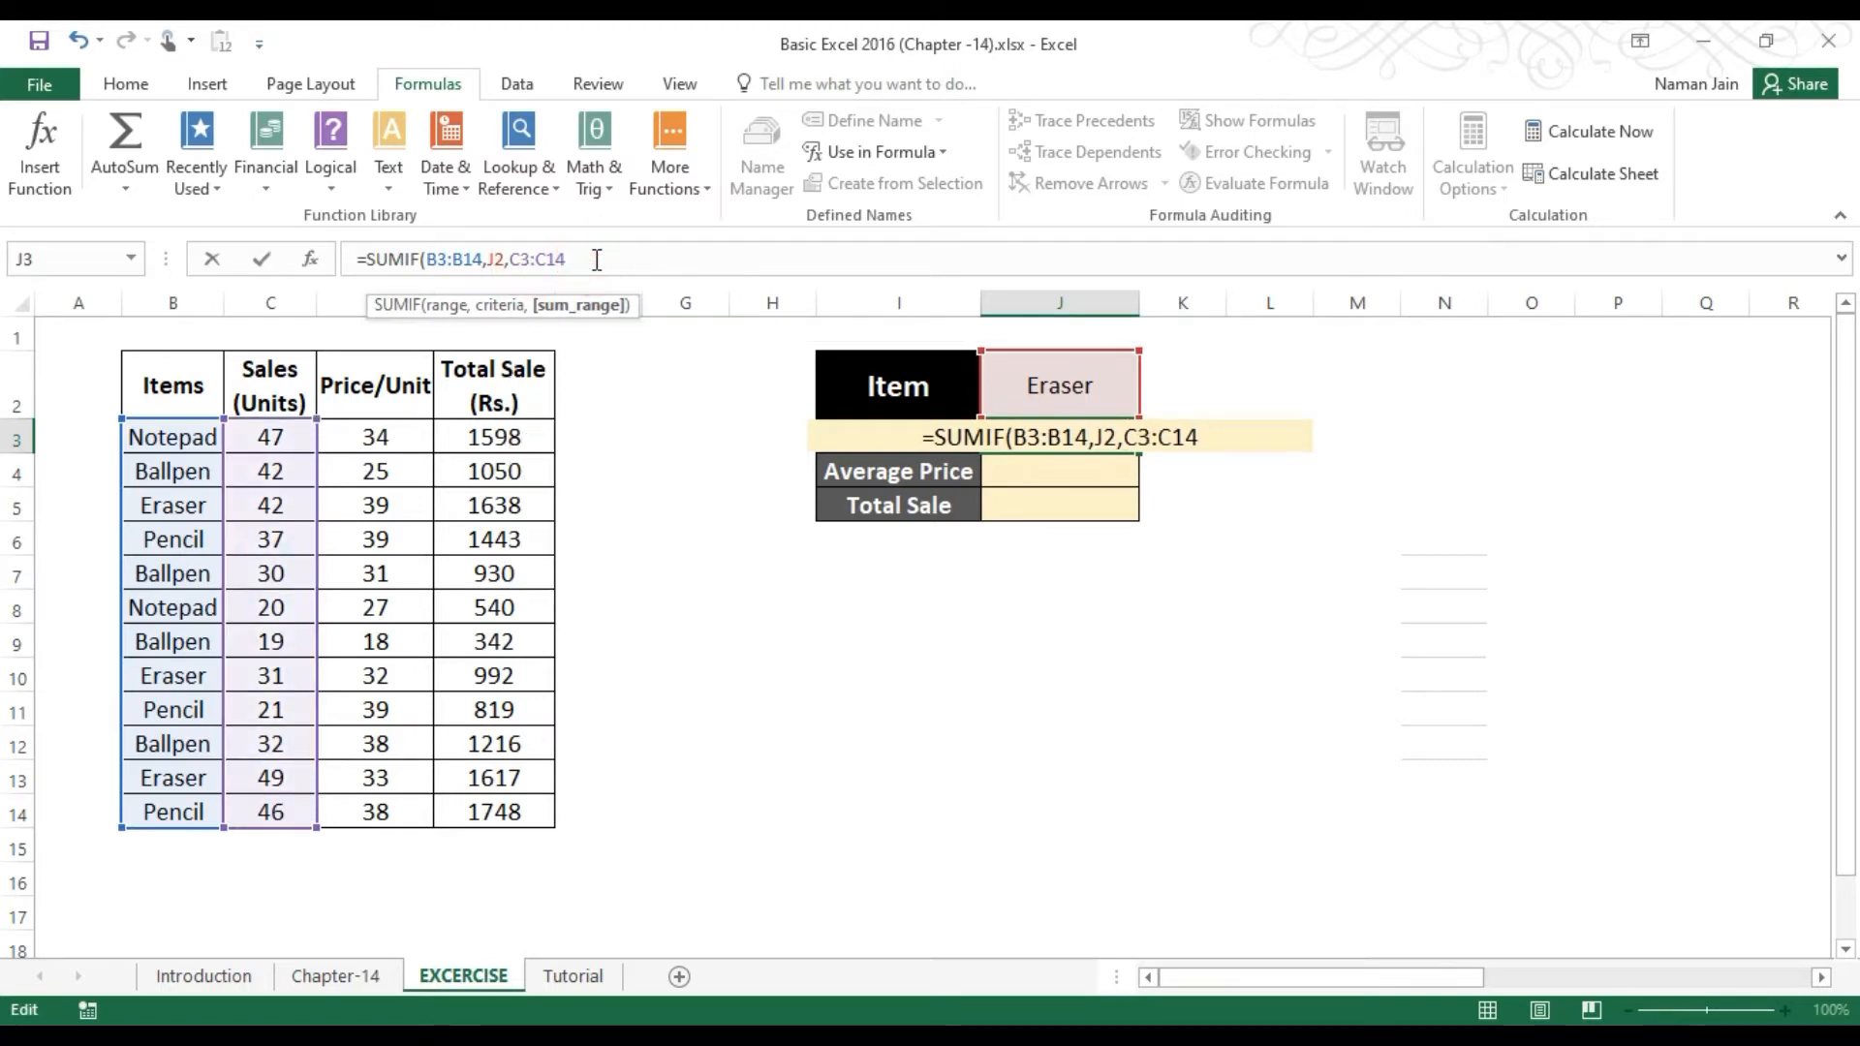
text(,)
key(BackSpace)
text())
key(Return)
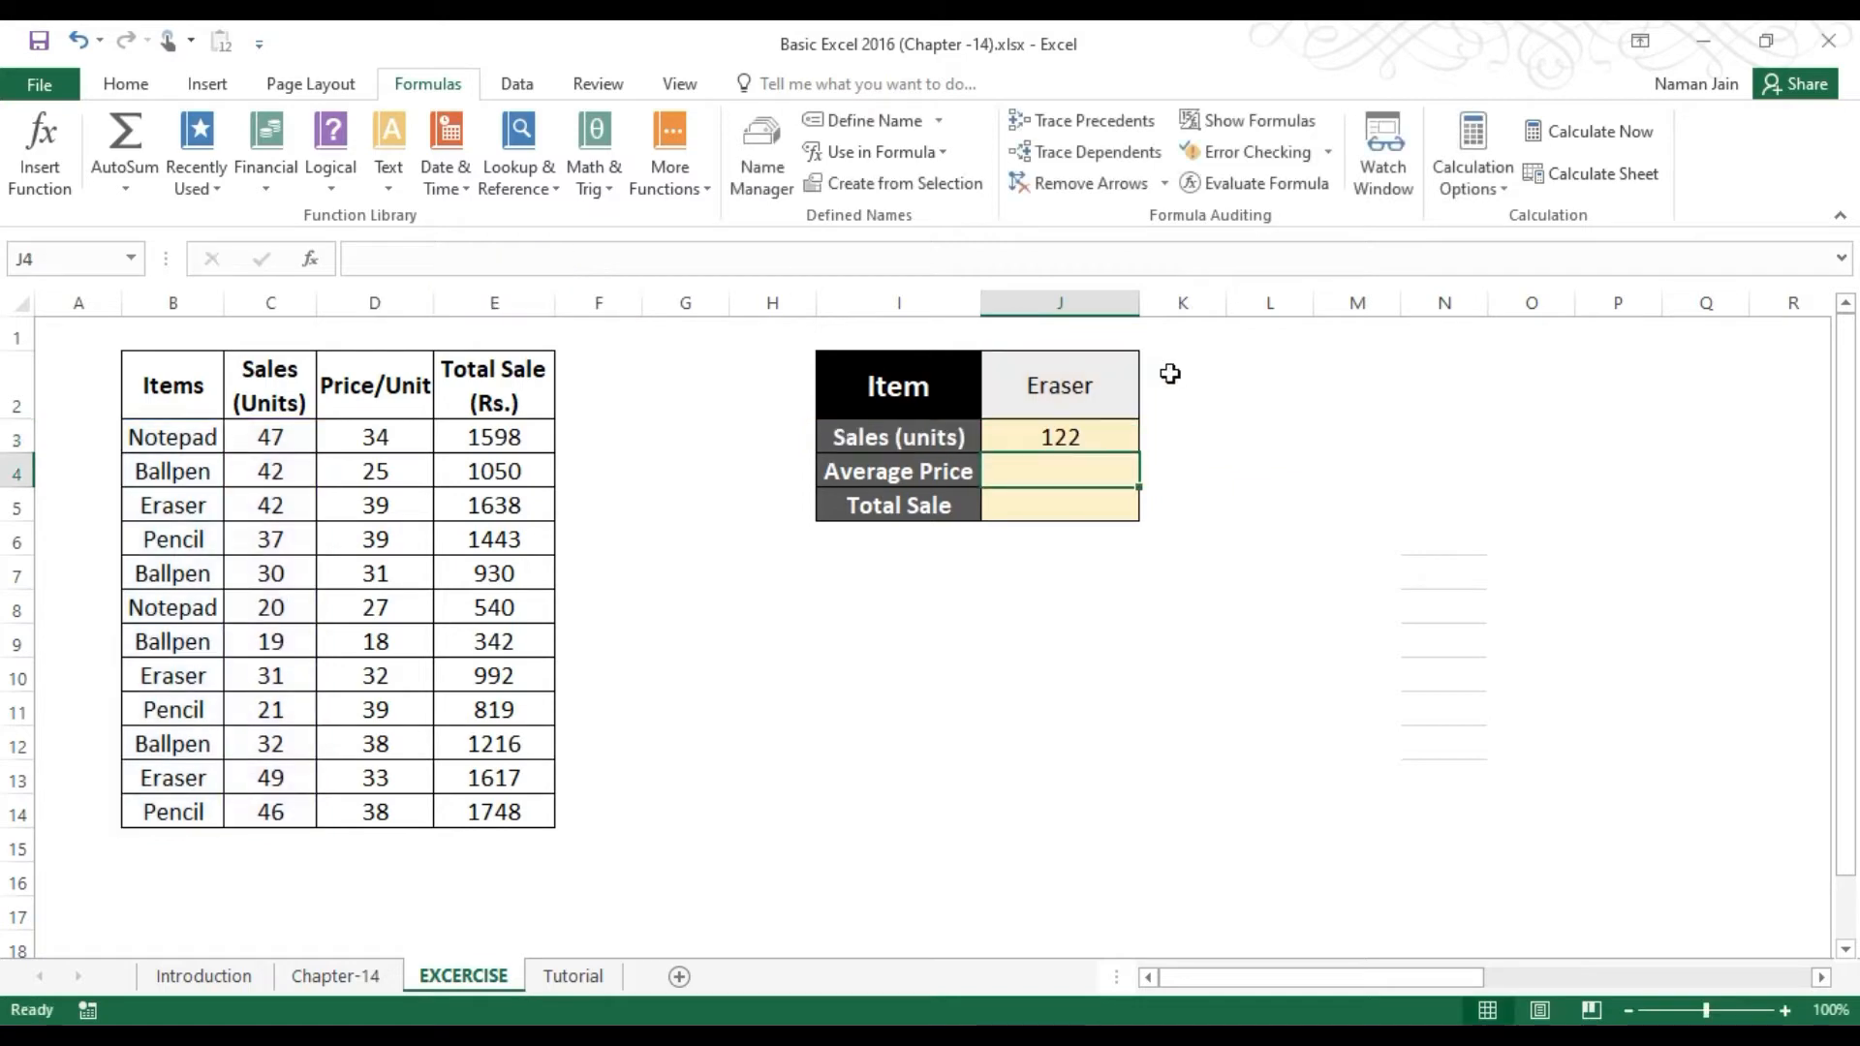
Step: Change the item in J2 to Notepad and check the Sales (units) result in J3
click(1103, 440)
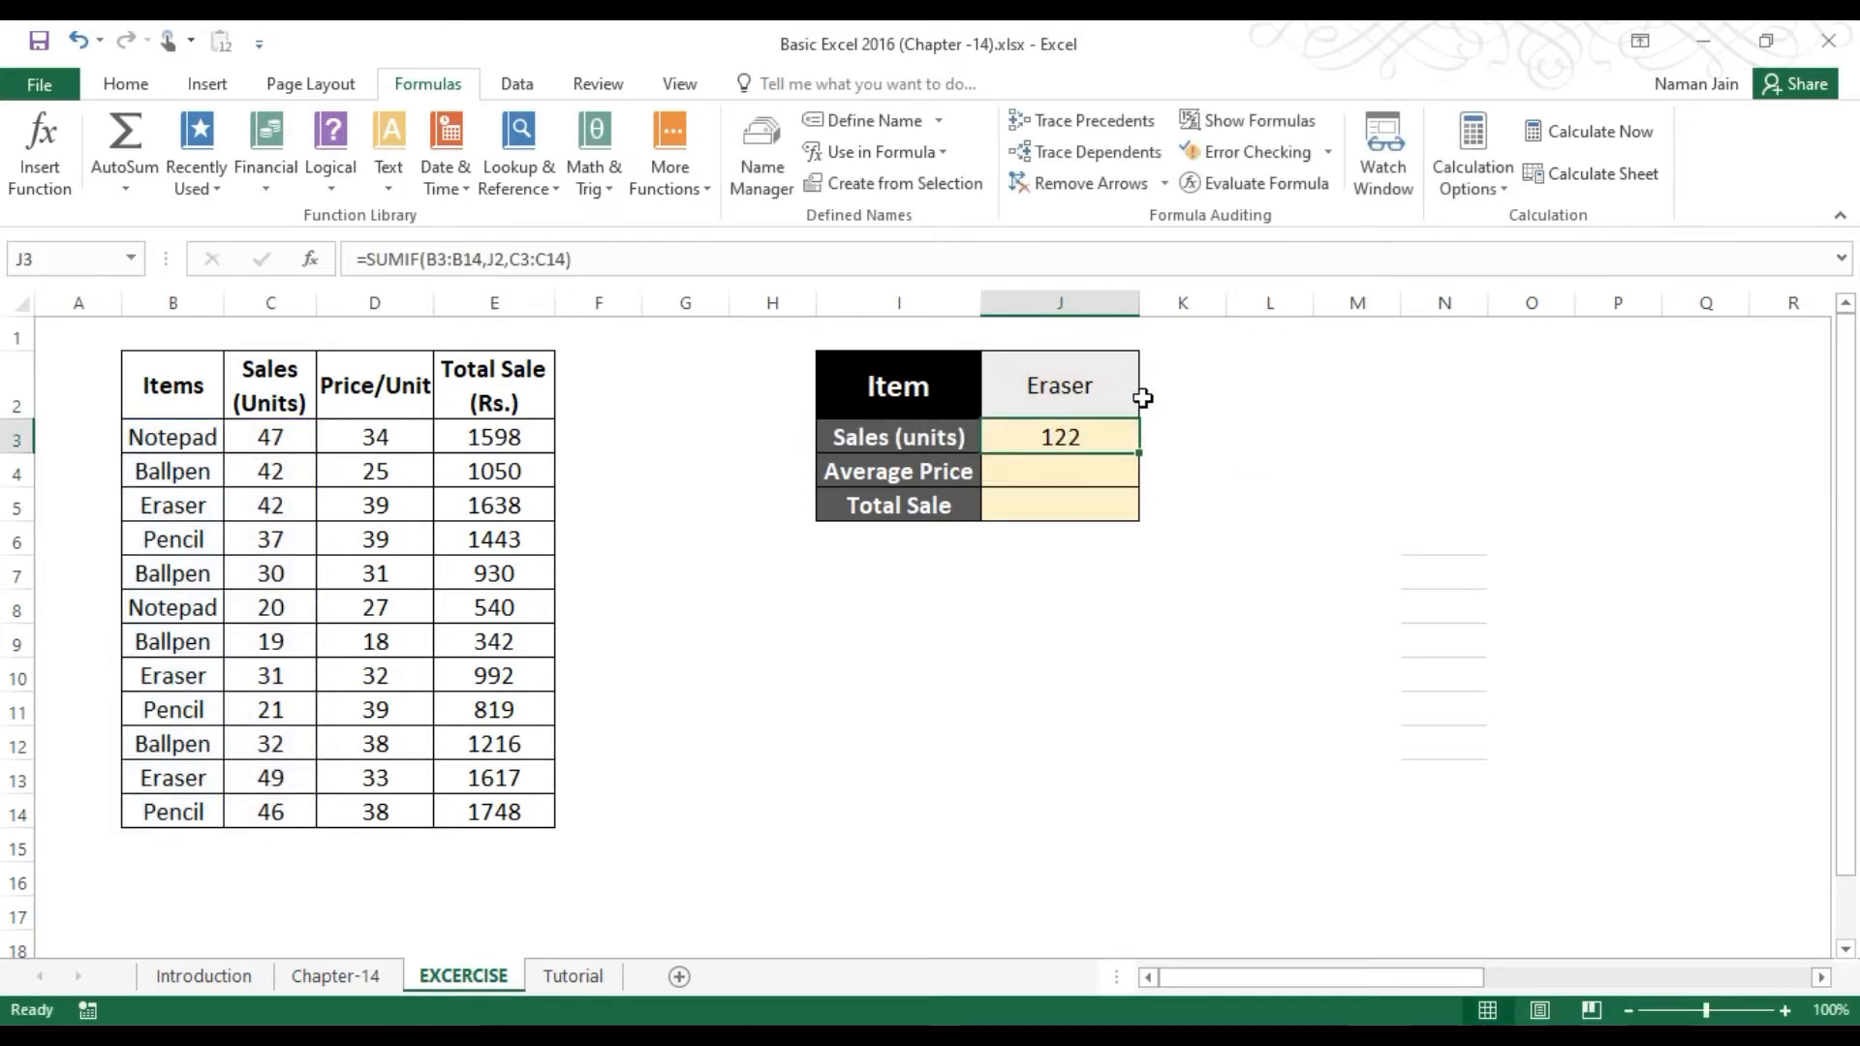
click(1104, 381)
click(1151, 405)
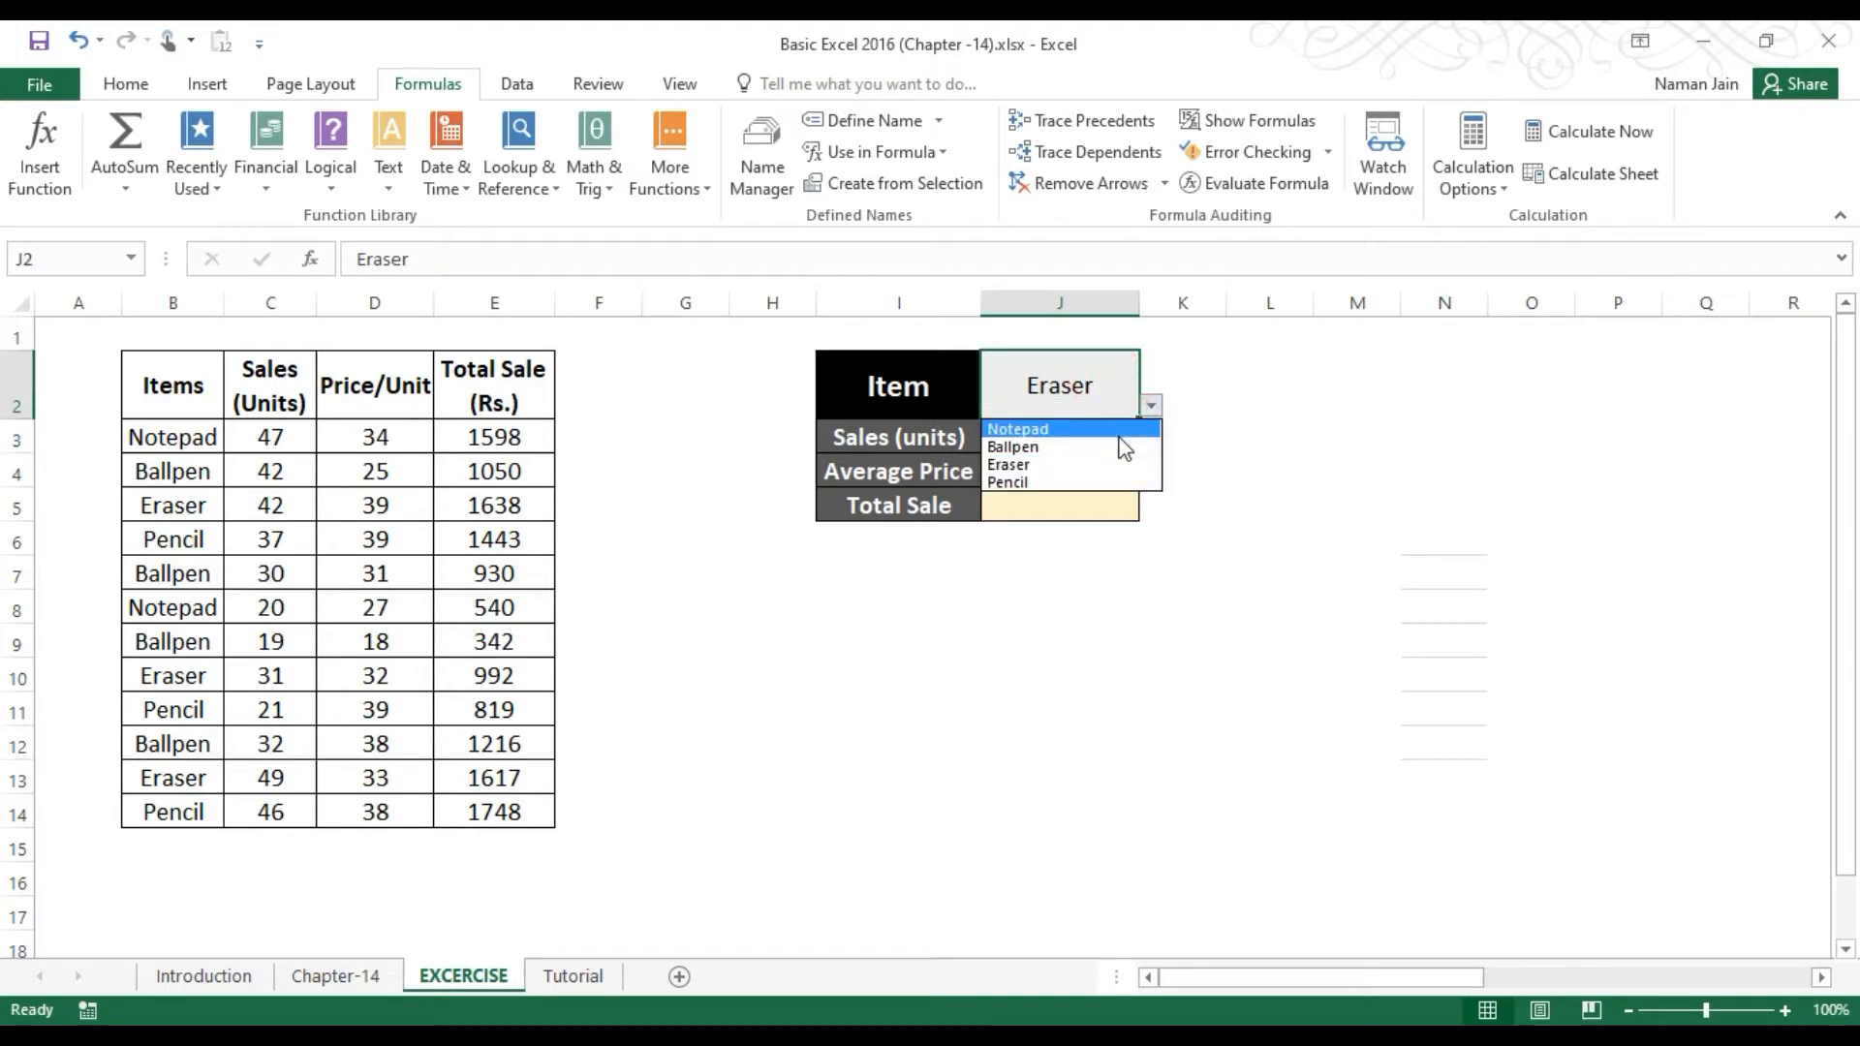
click(1121, 429)
click(1122, 437)
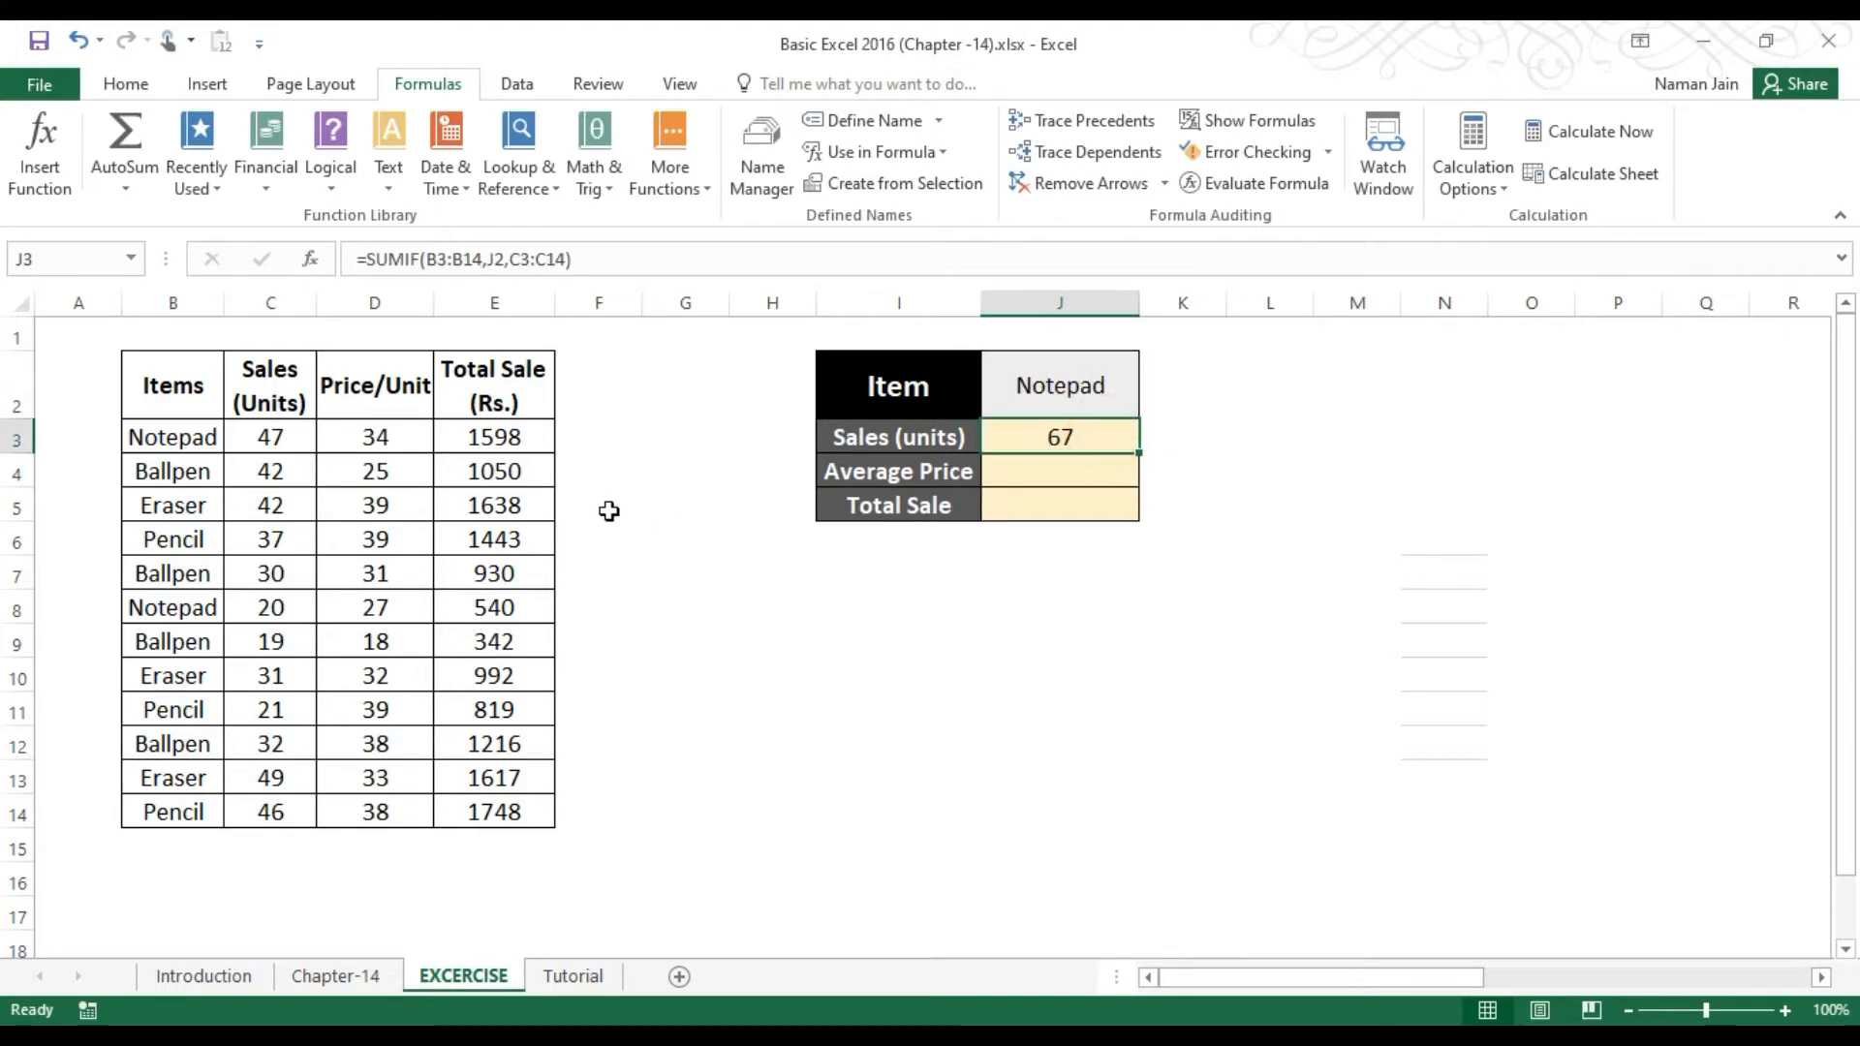
Step: Compare the sales units of the two Notepad rows, 3 and 8, with the summary value in J3
drag(199, 430, 250, 438)
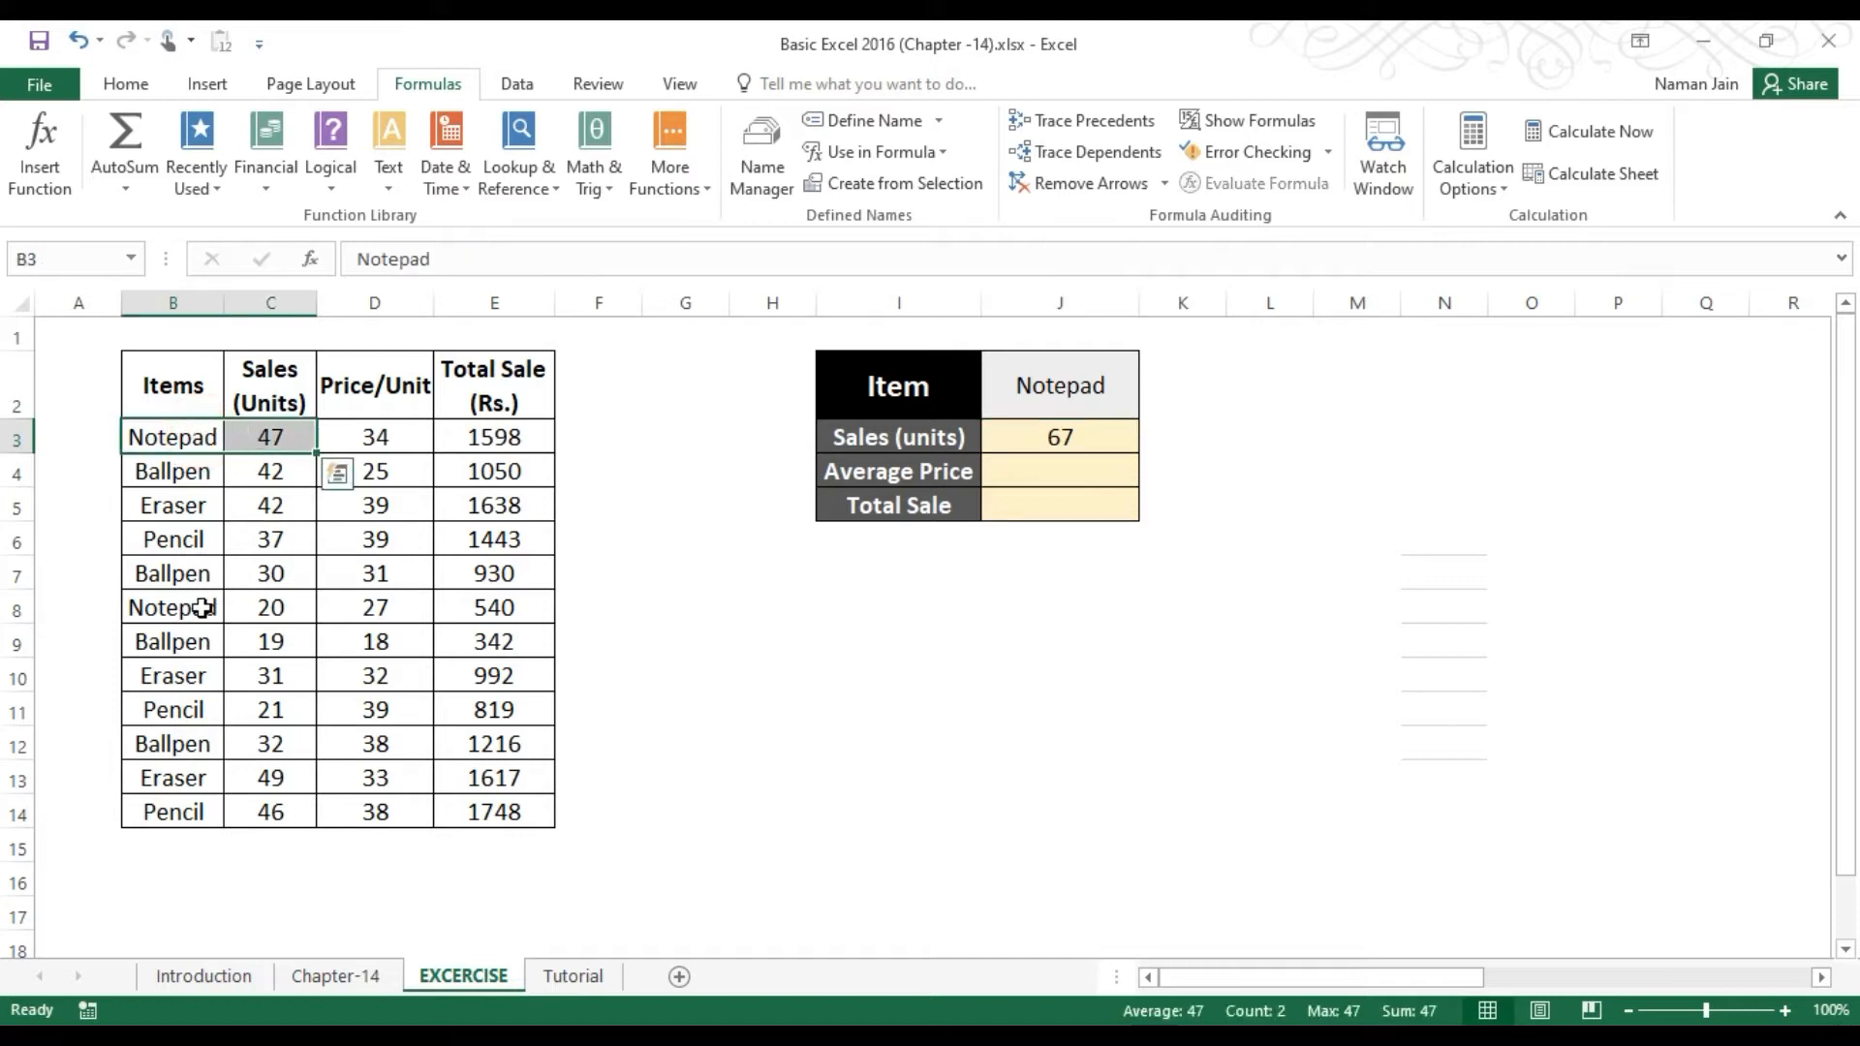
drag(202, 607, 263, 611)
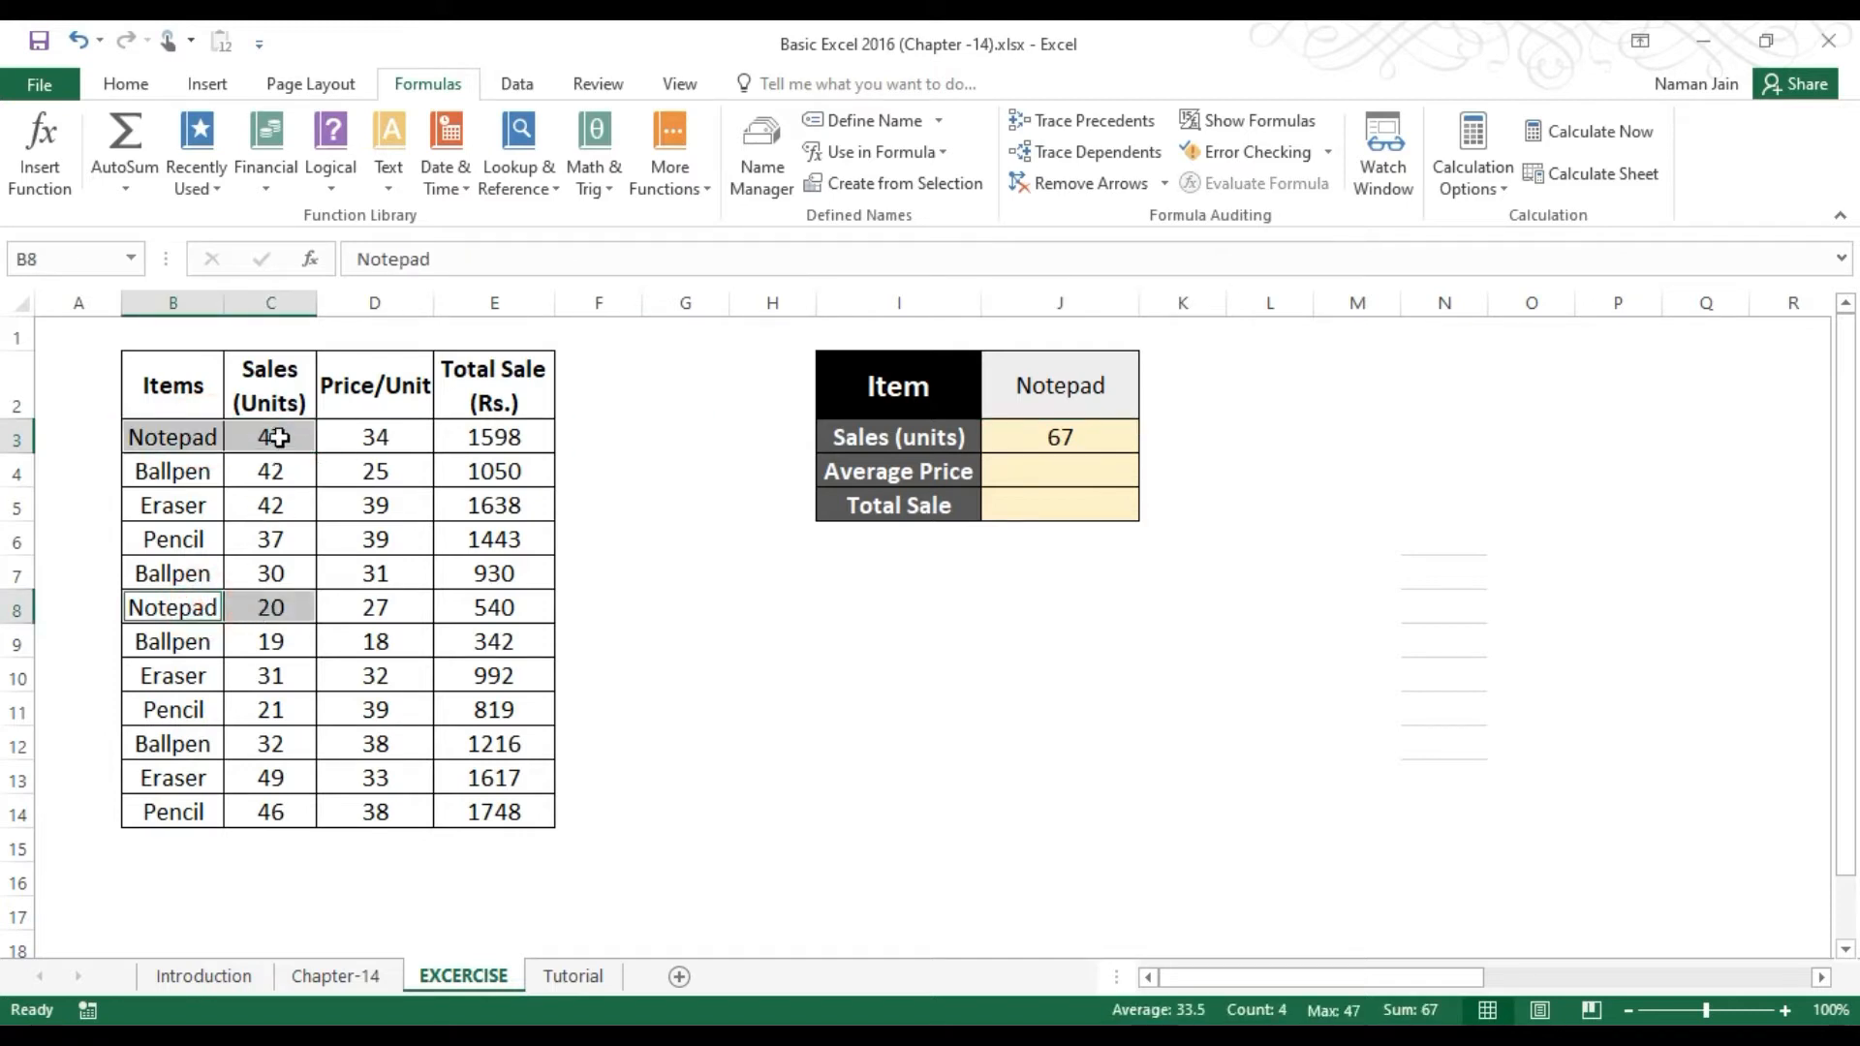
click(280, 616)
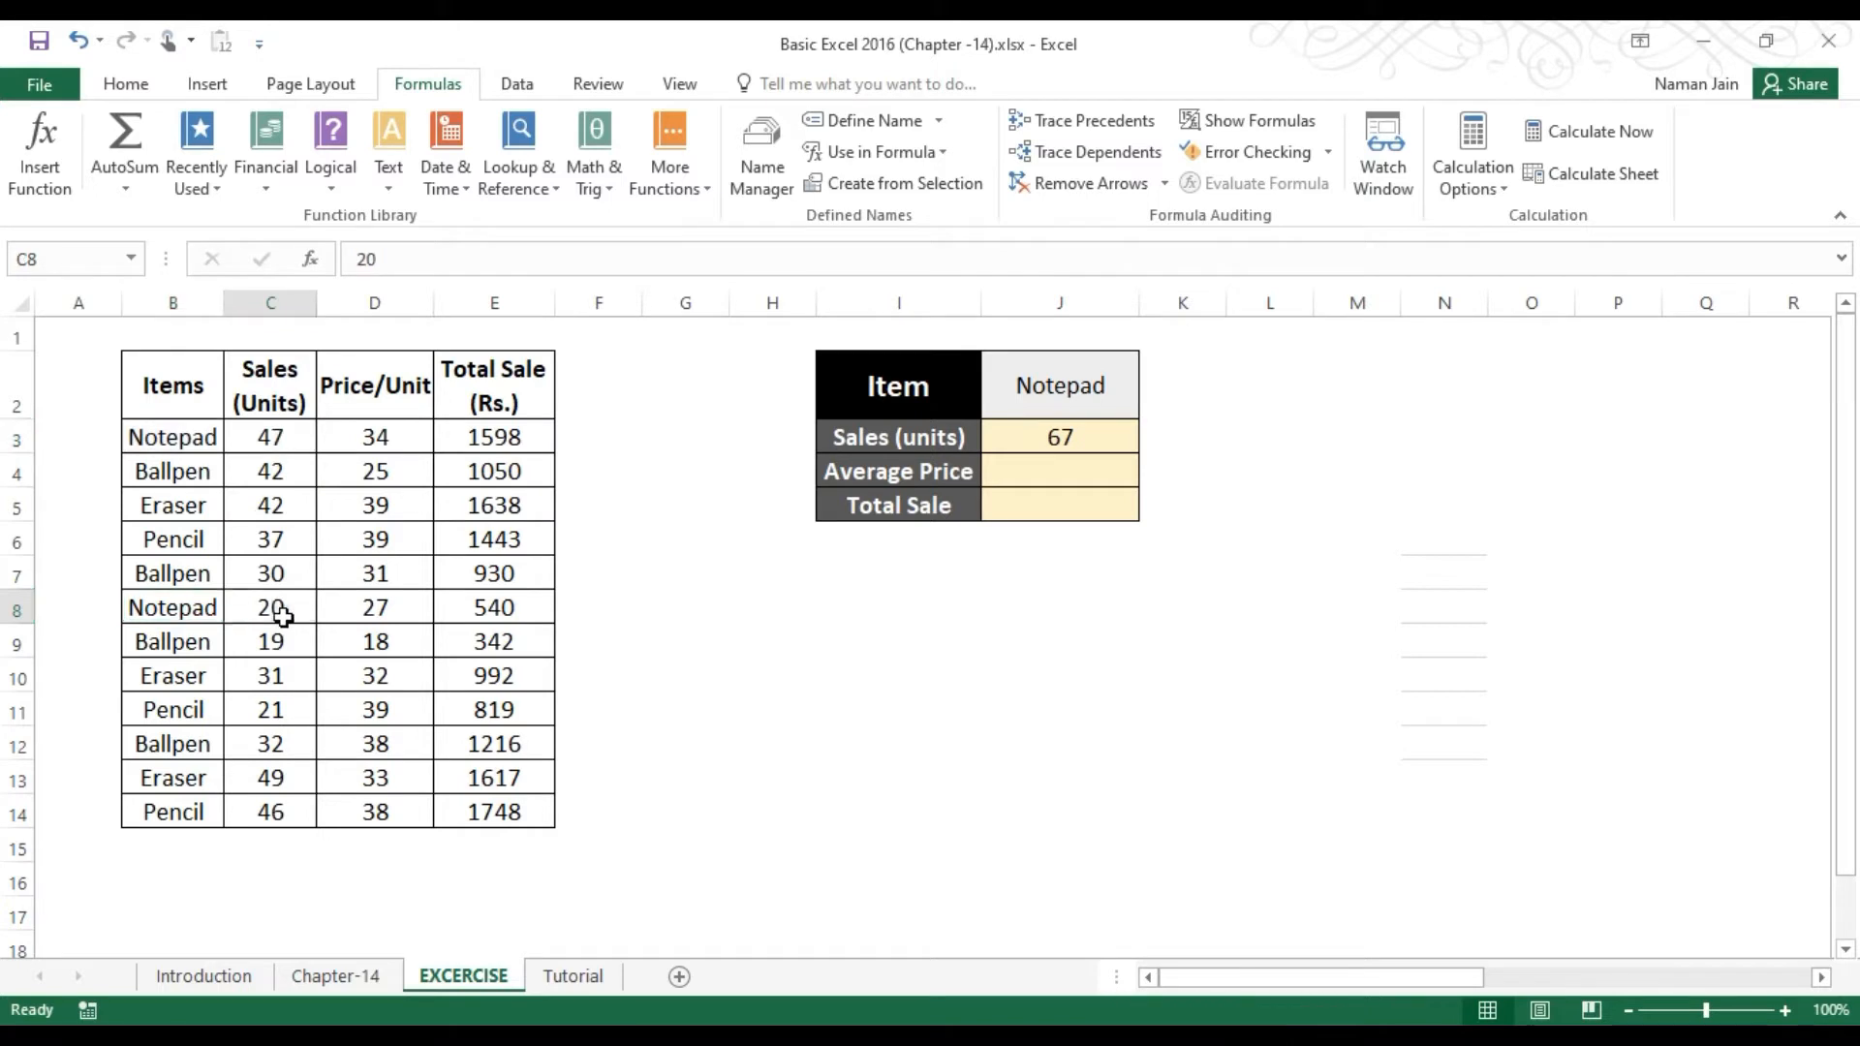
click(1119, 438)
Step: Start an AVERAGEIF formula in the Average Price cell J4 with range B3:B14, criterion J2 and average range D3:D13
click(1035, 474)
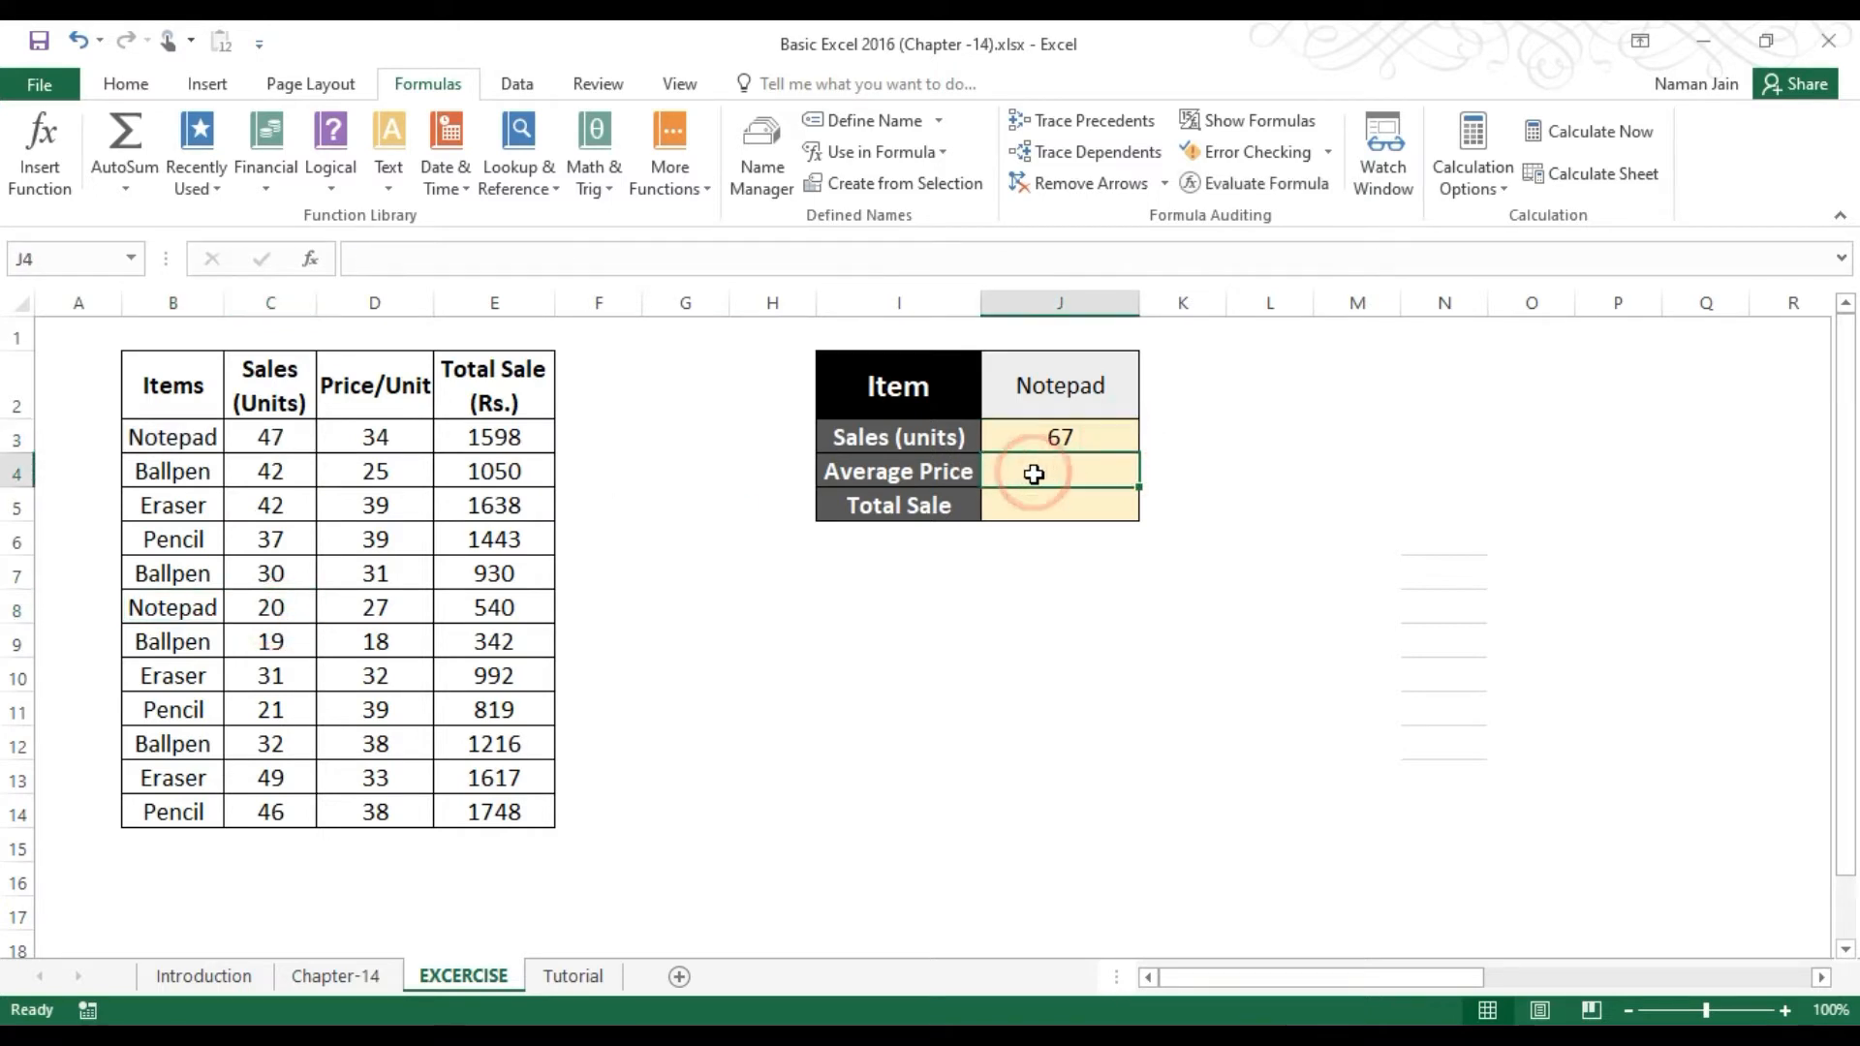
text(=)
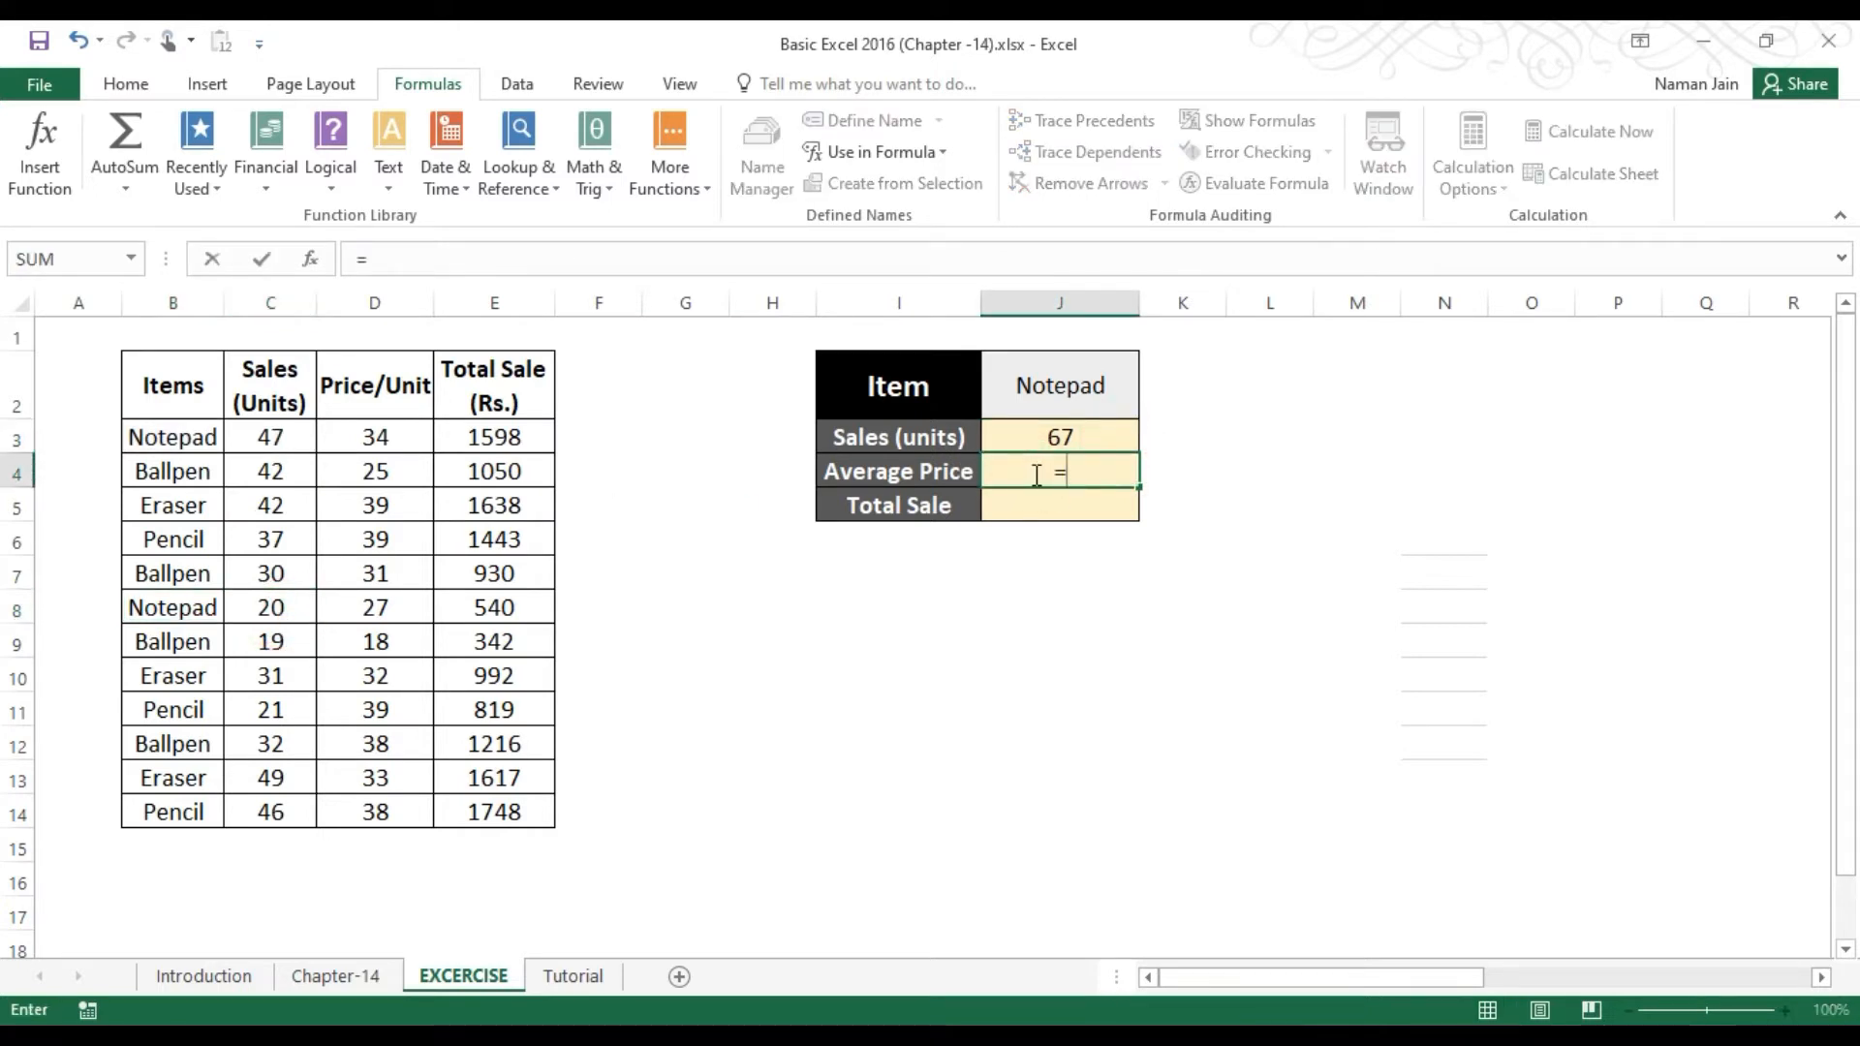
text(ave)
key(Down)
key(Down)
key(Down)
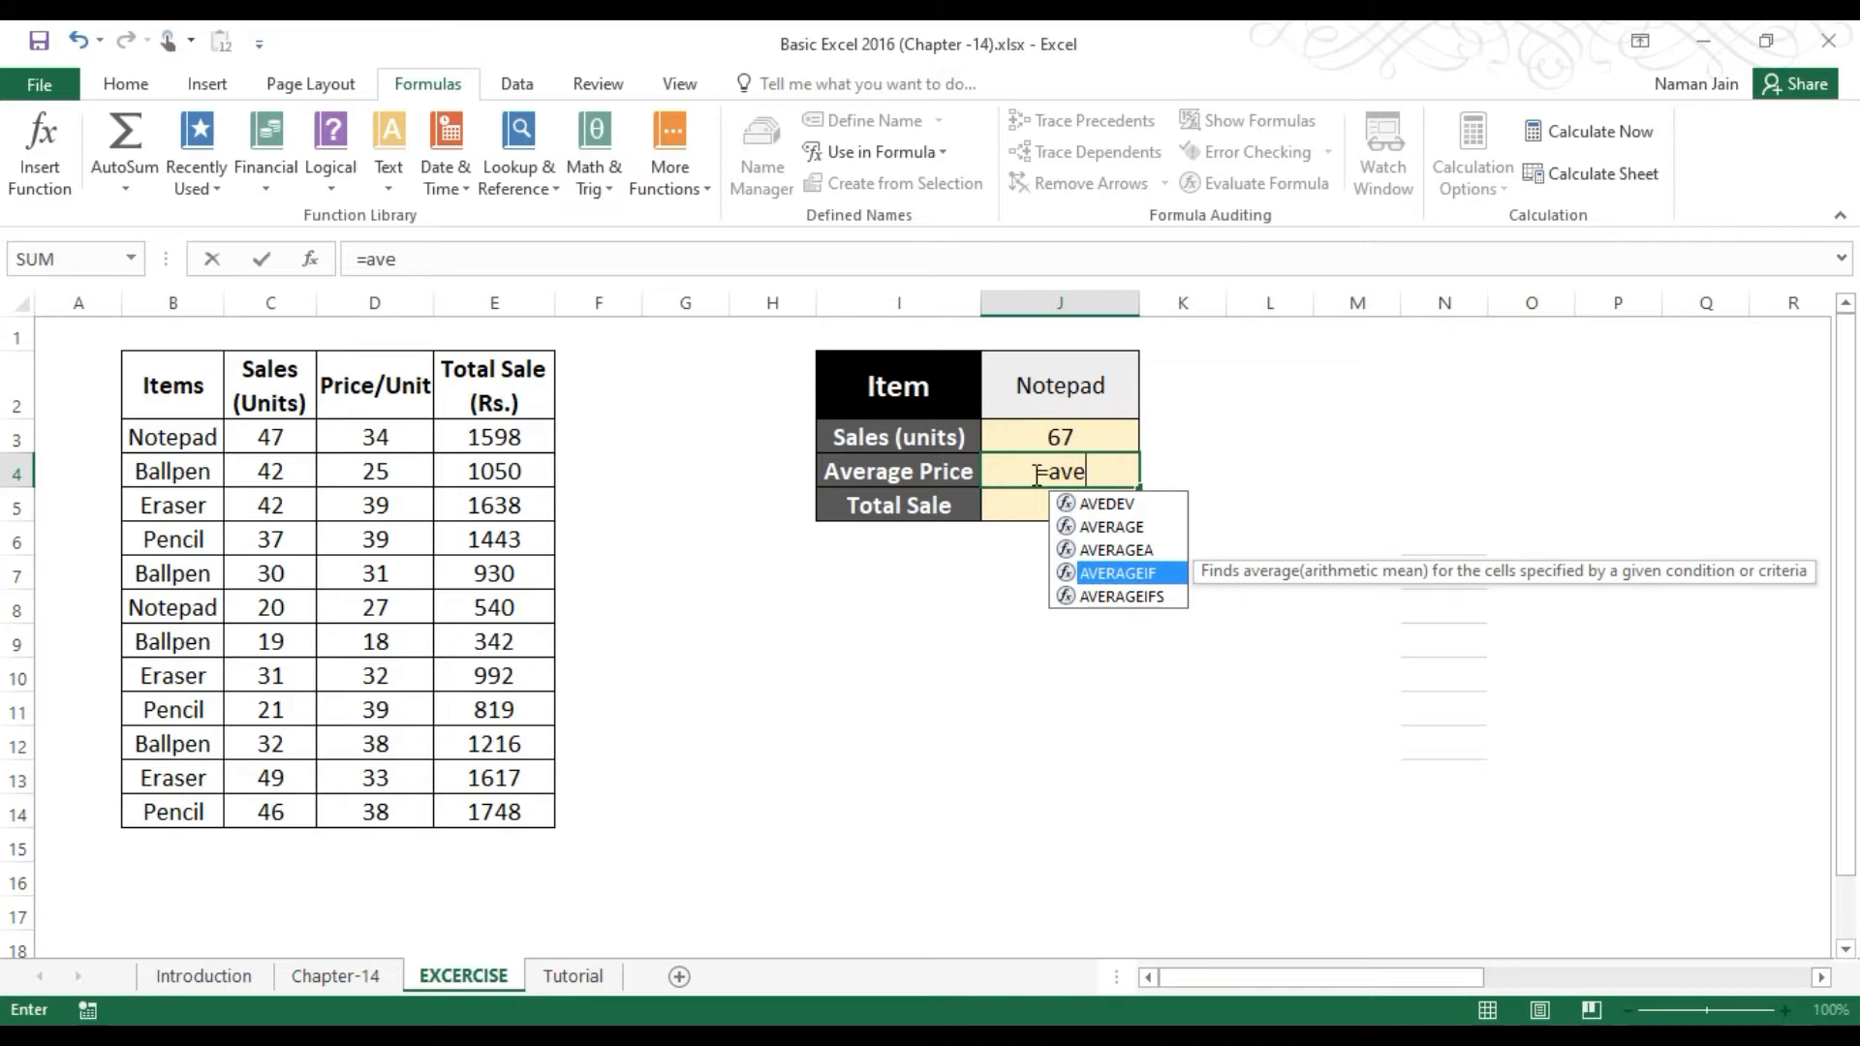
key(Tab)
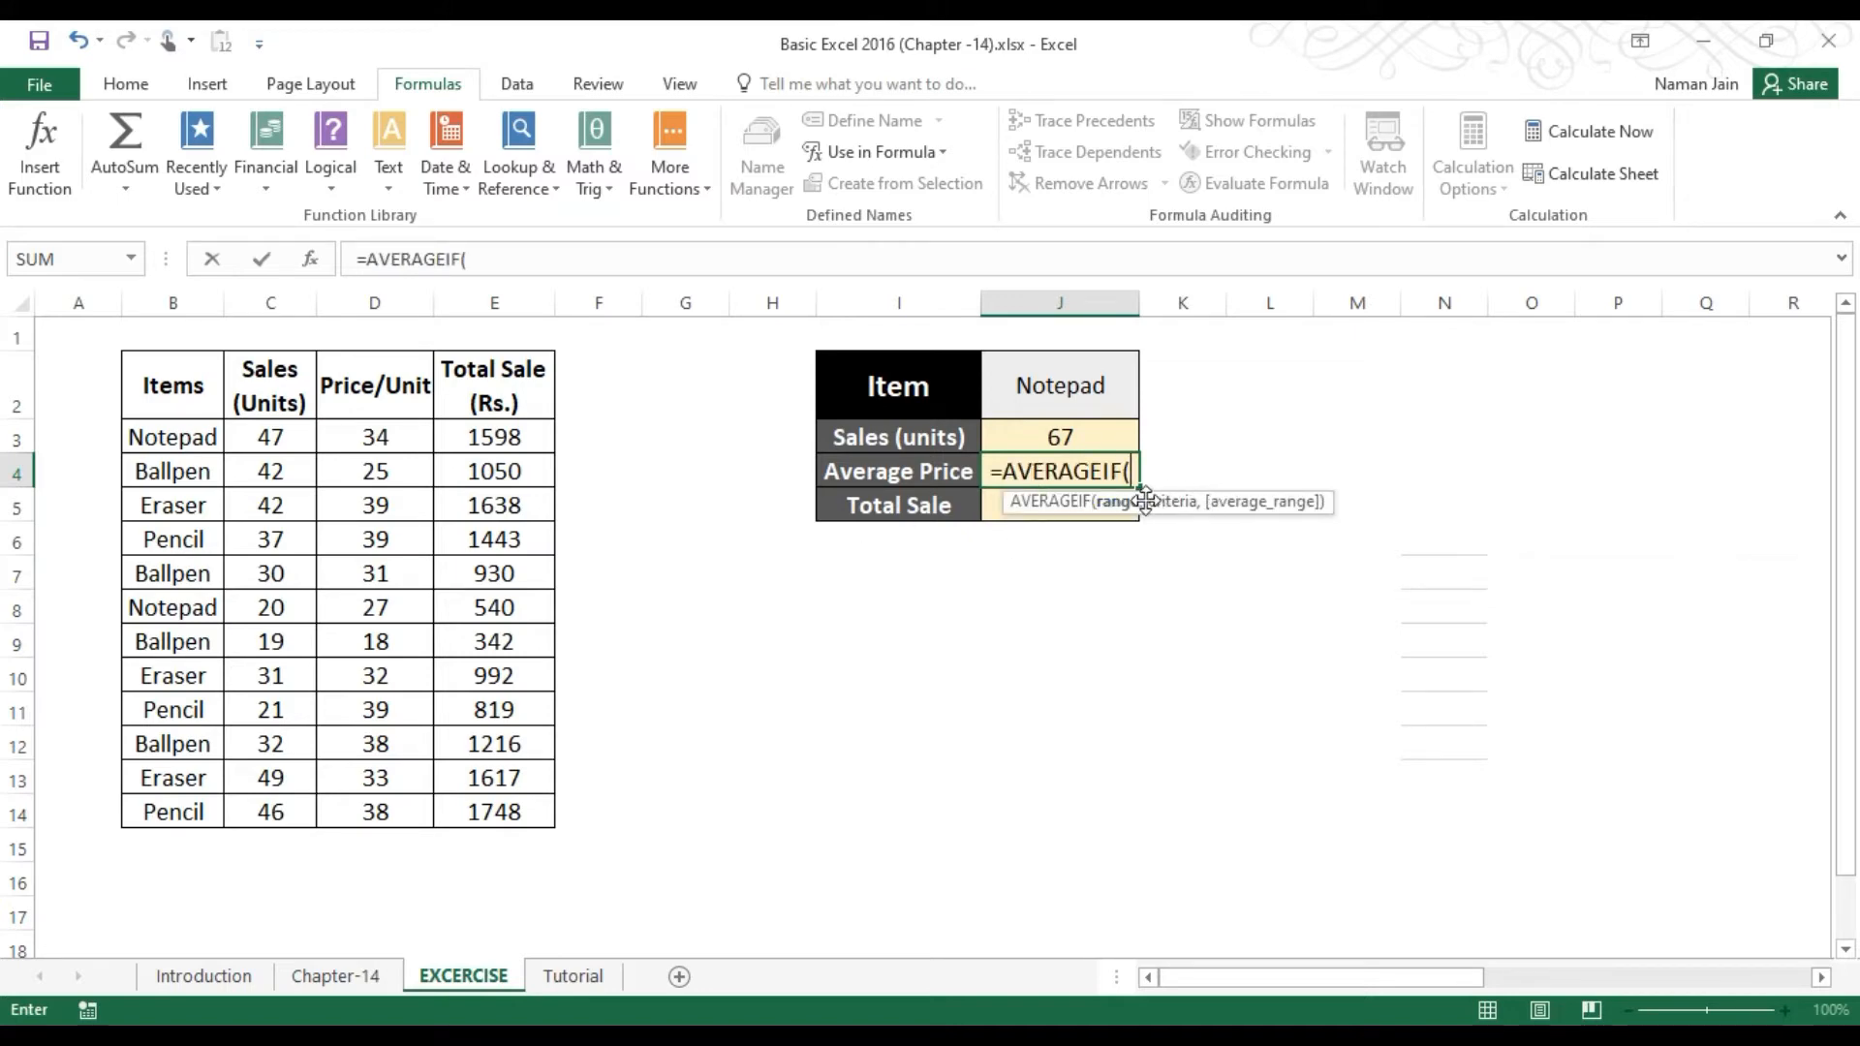
drag(199, 436, 191, 814)
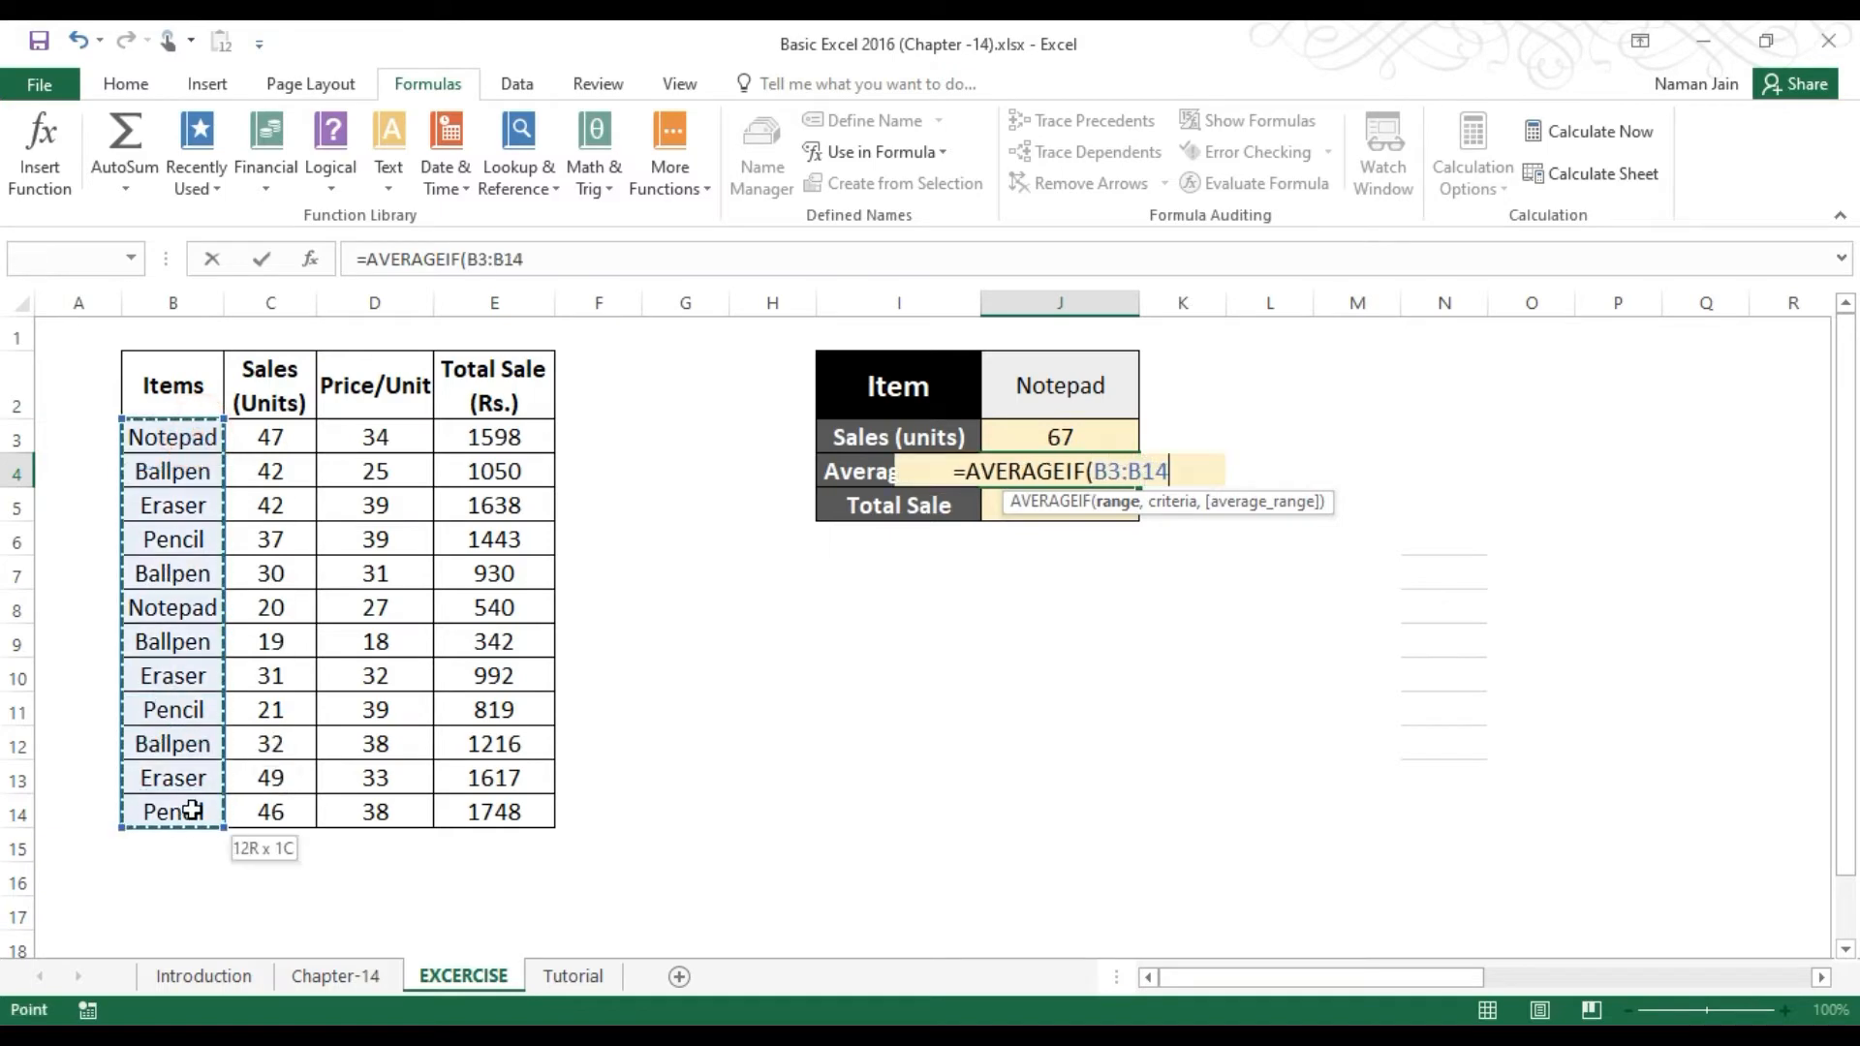
text(,)
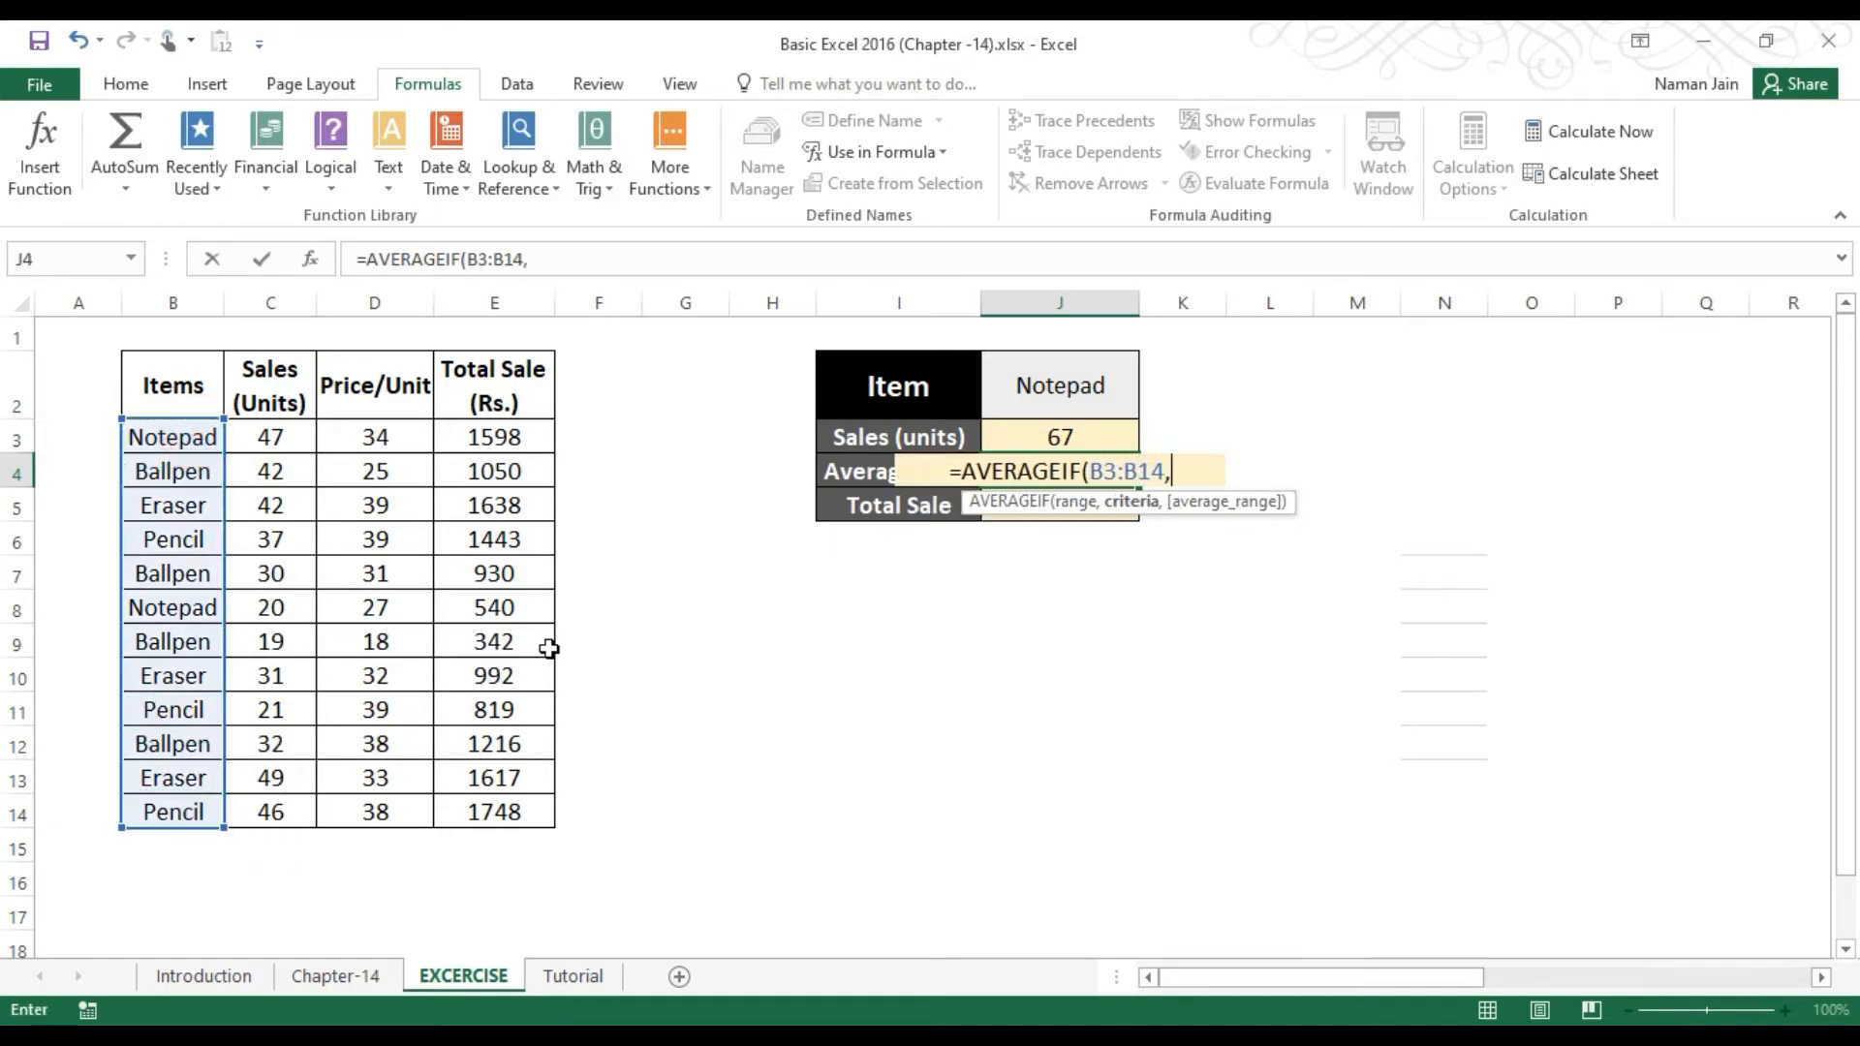
click(1065, 389)
text(,)
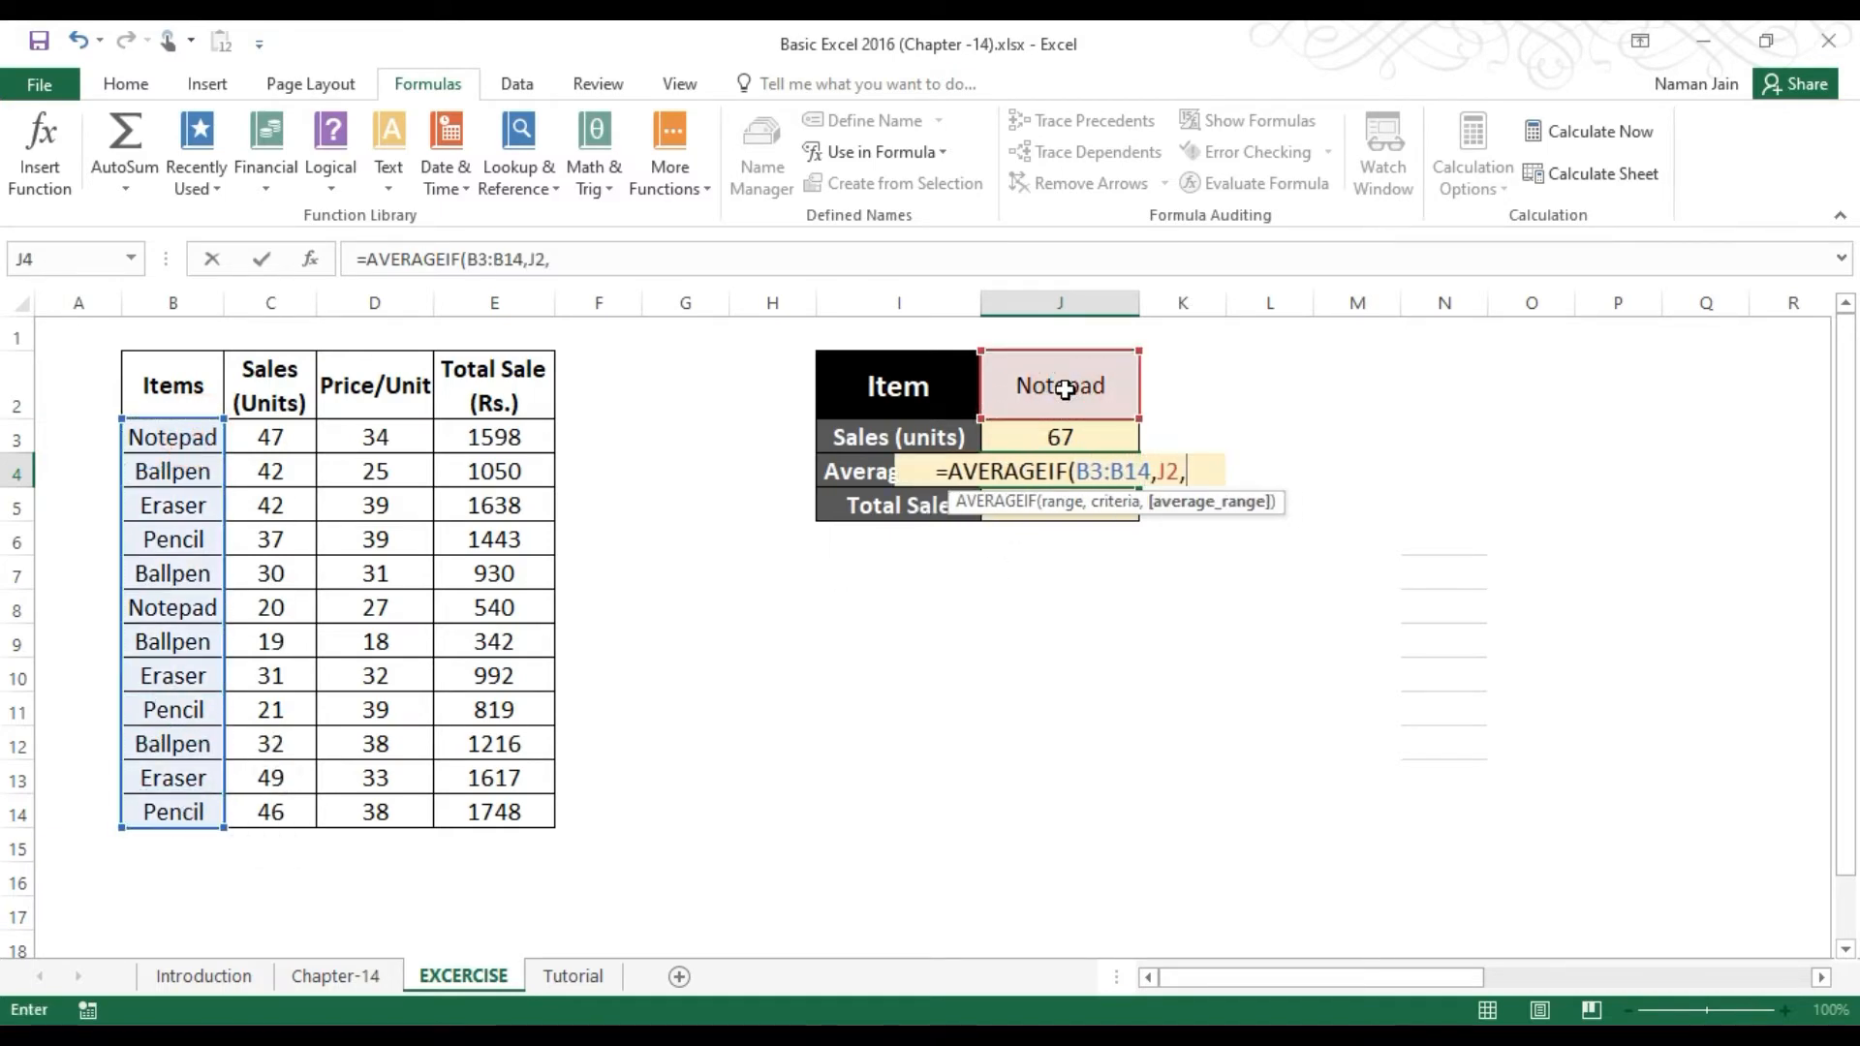
drag(384, 435, 374, 775)
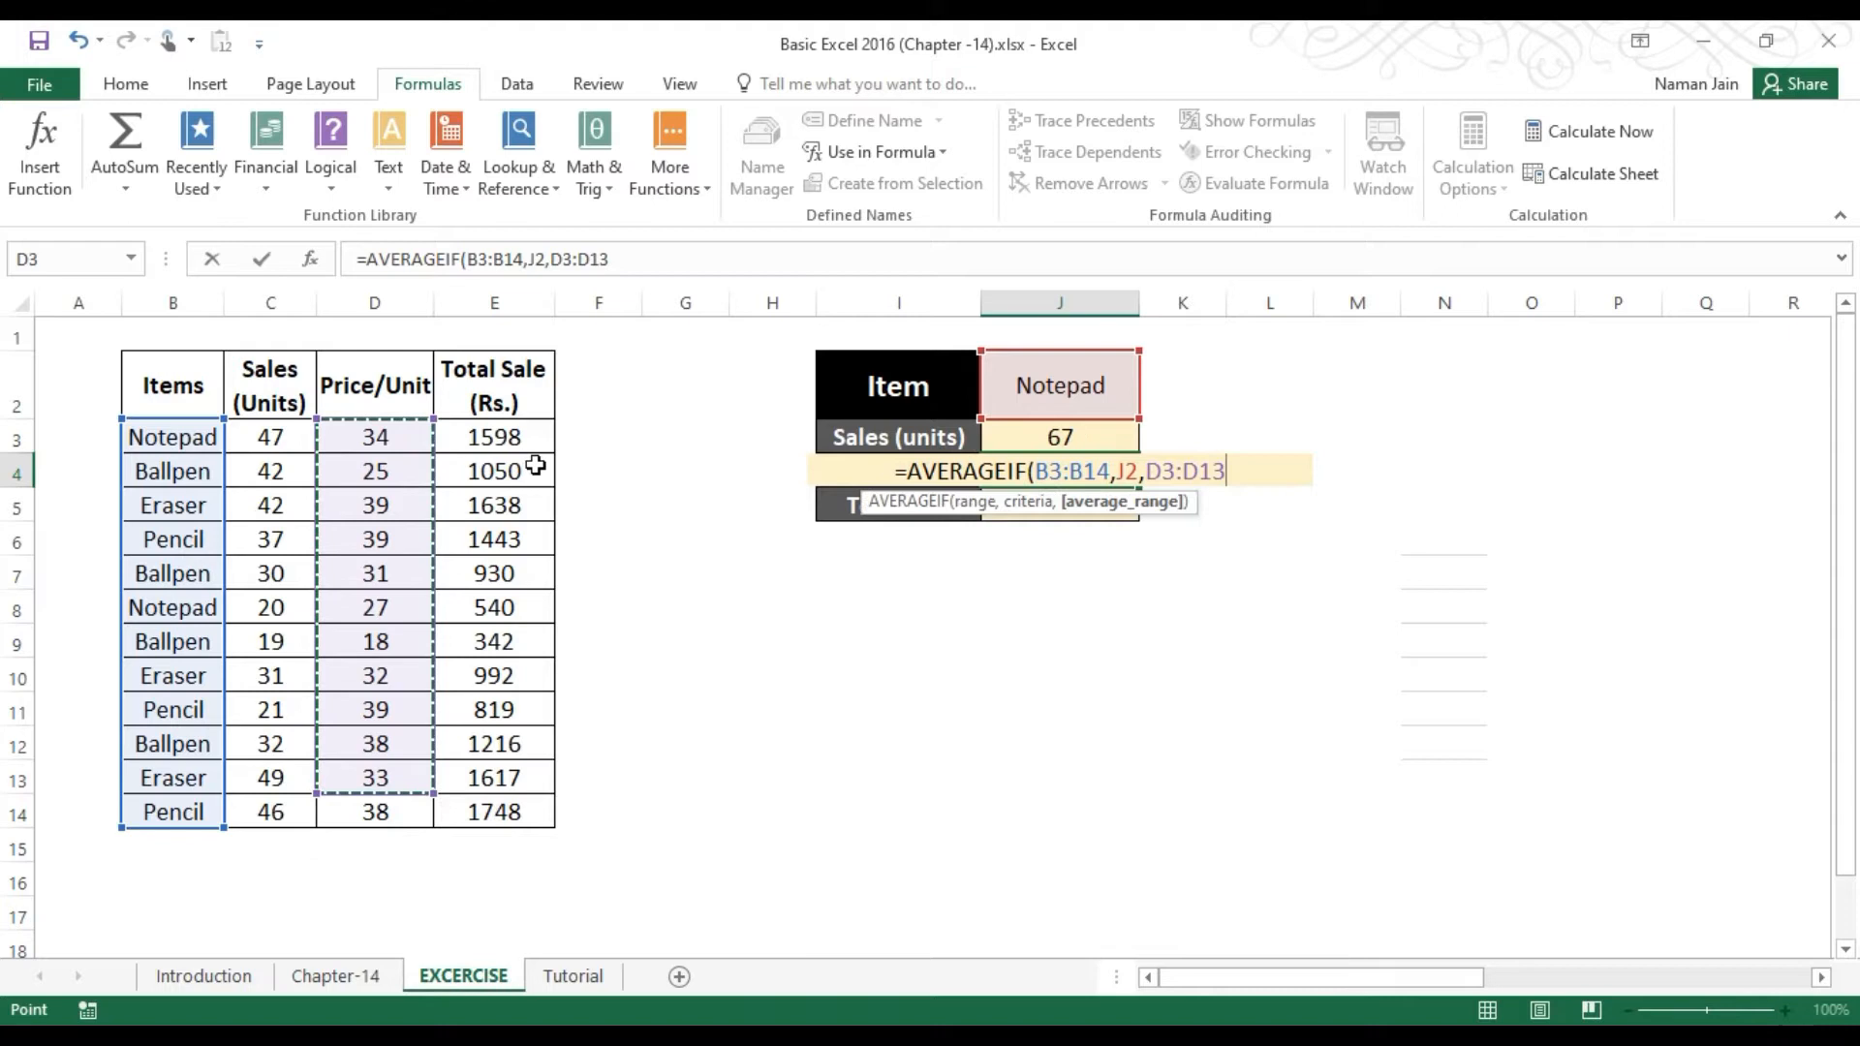
Step: Extend the average range to D3:D14 and complete the J4 formula as =AVERAGEIF(B3:B14,J2,D3:D14)
click(611, 259)
key(BackSpace)
text(4)
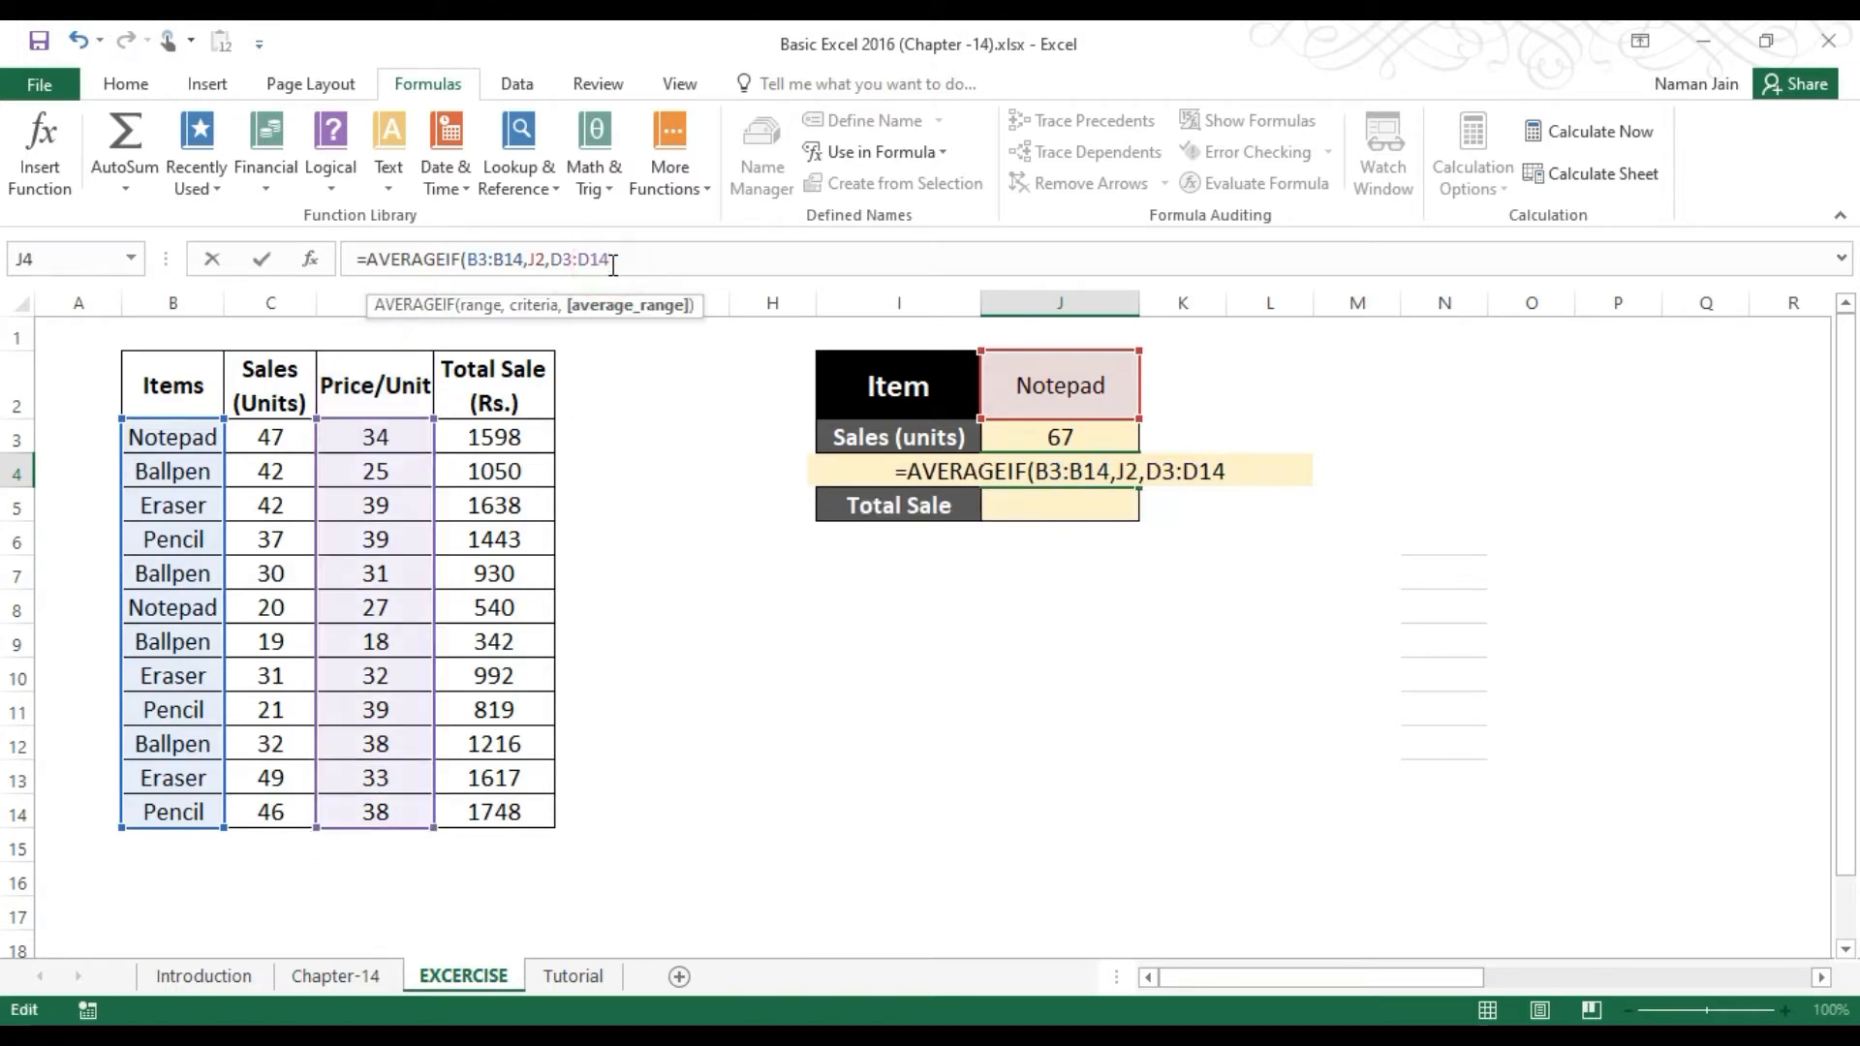
text())
key(Return)
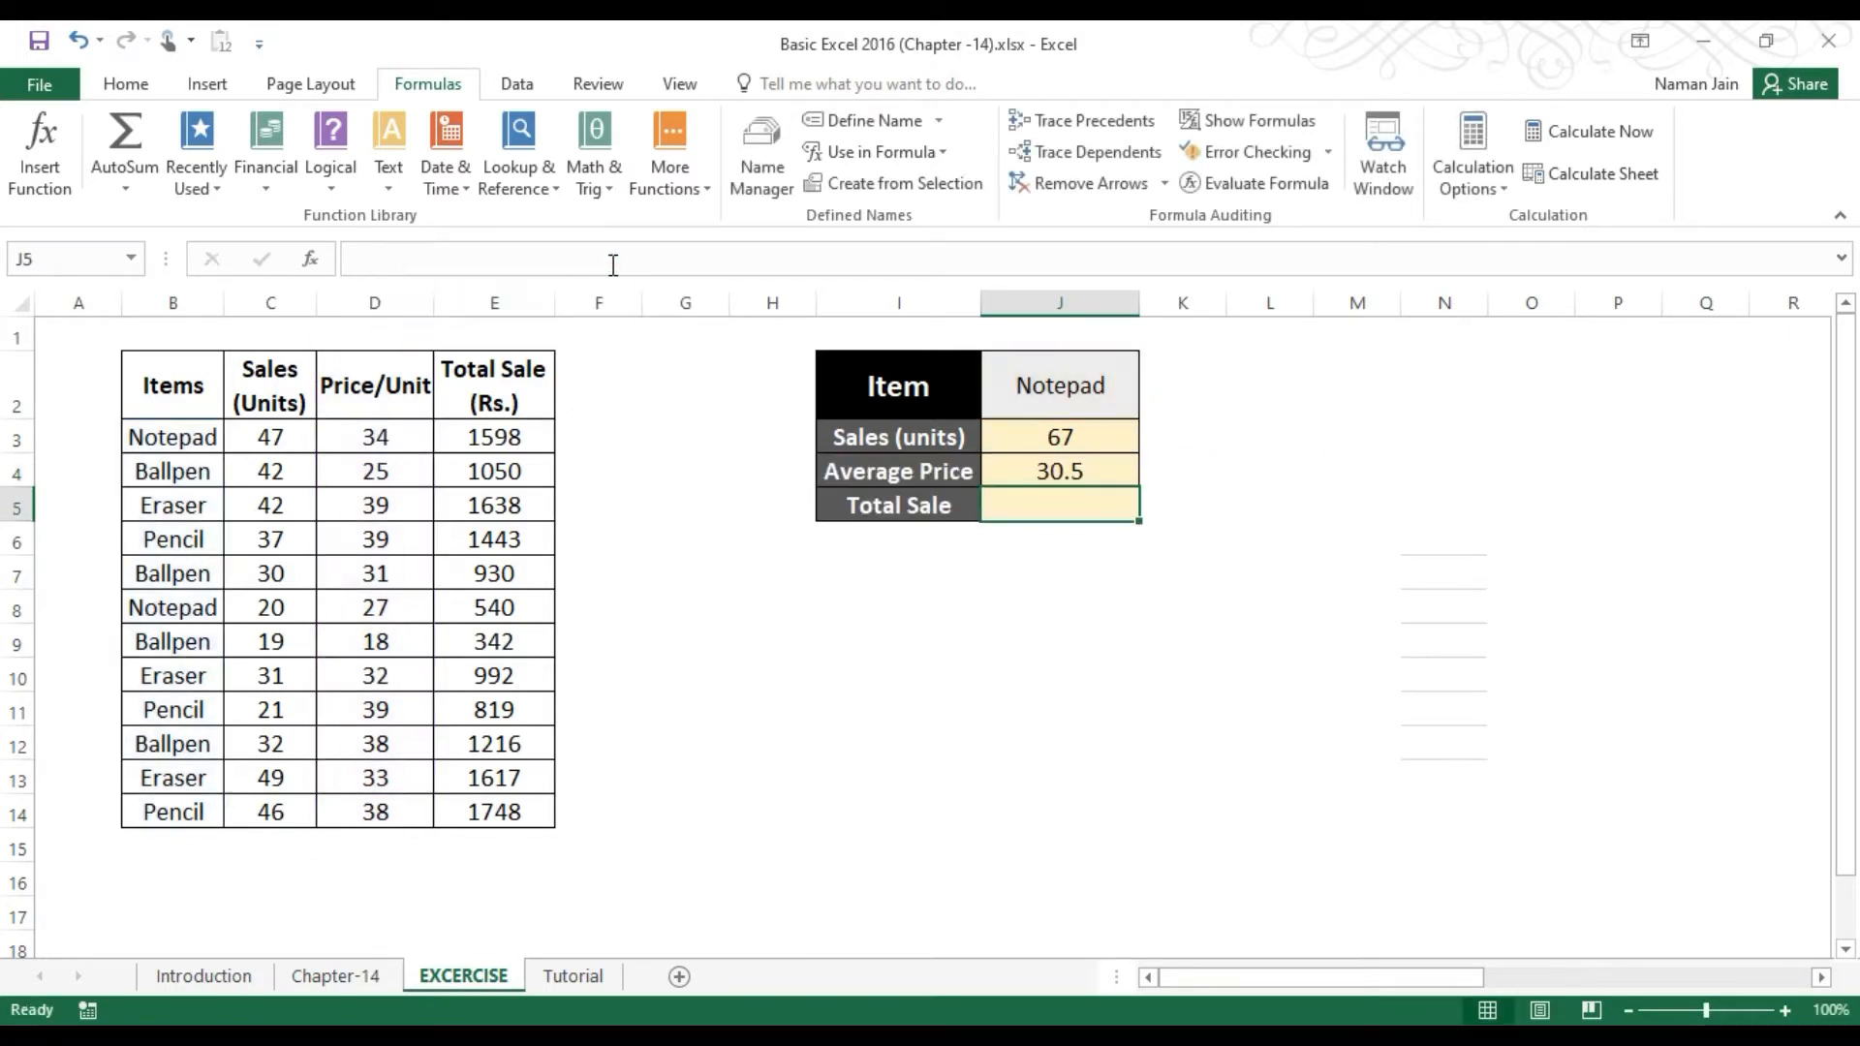
Step: Enter =SUMIF(B3:B14,J2,E3:E14) in the Total Sale cell J5 of the item summary
click(1094, 461)
click(1067, 497)
text(=su)
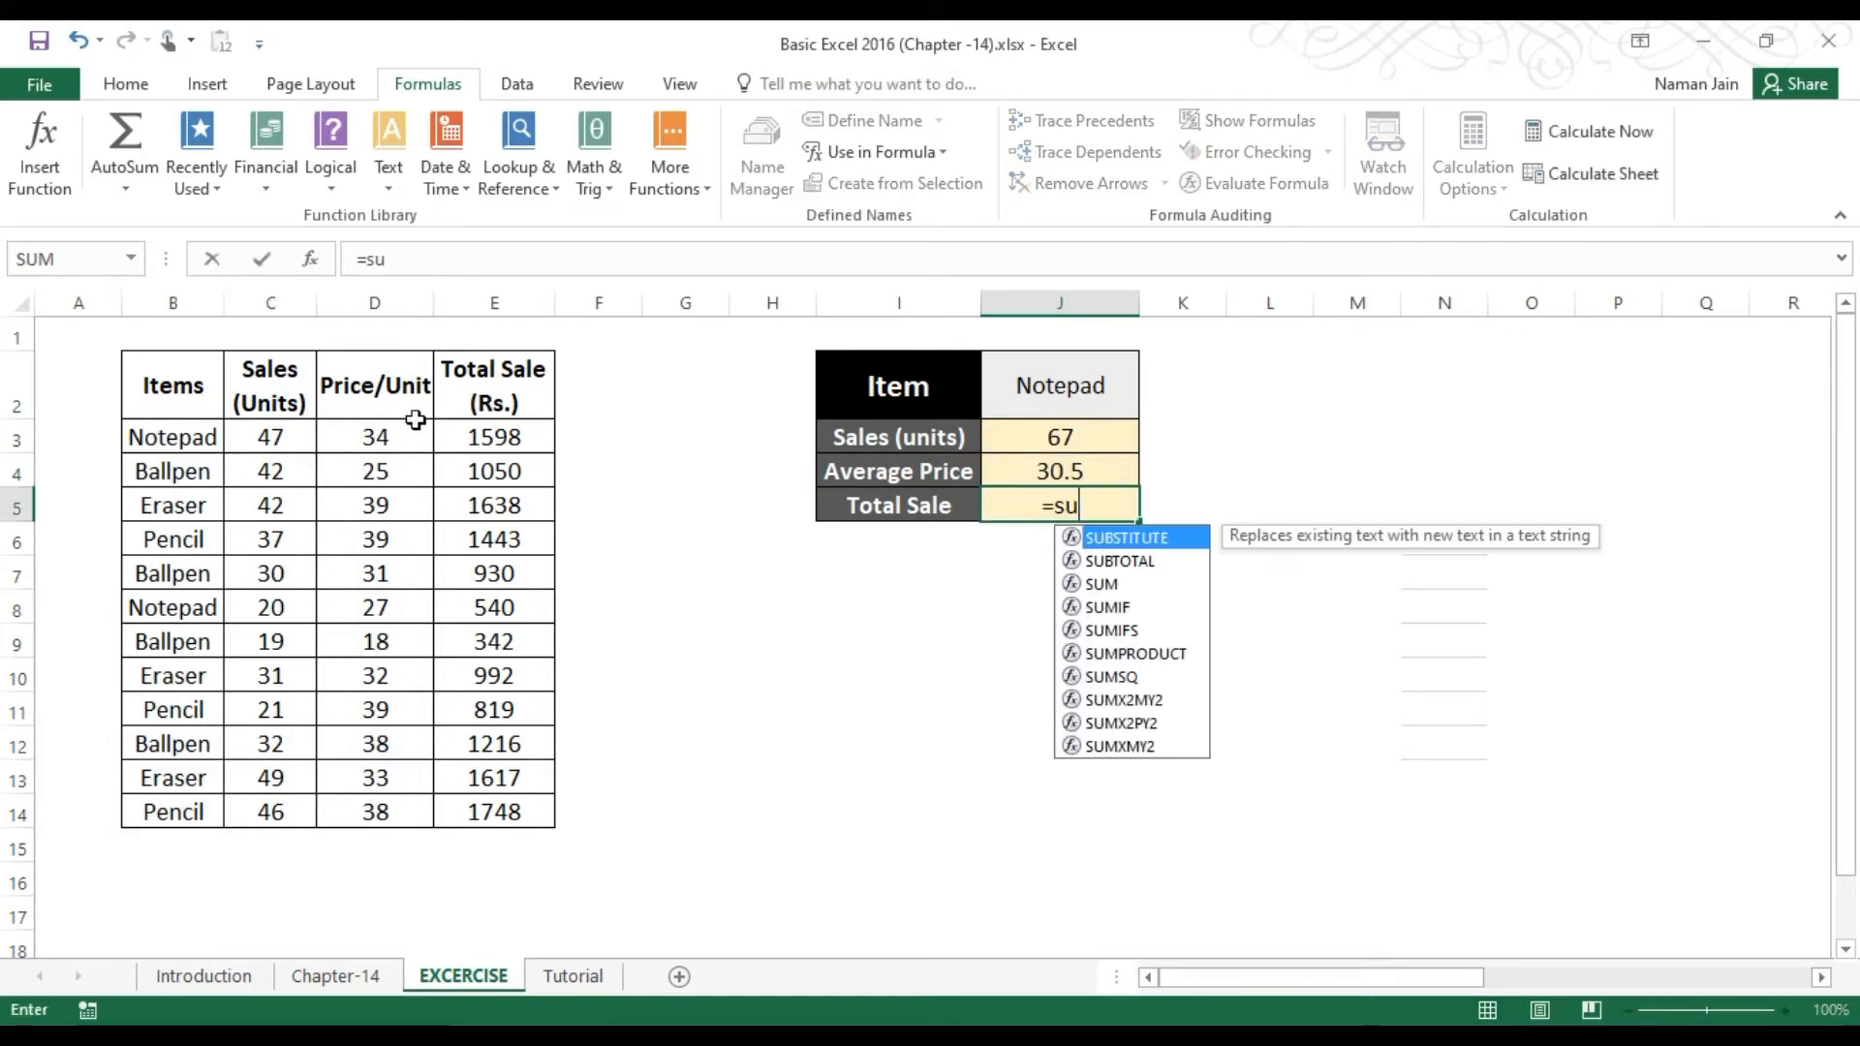
text(mif)
key(Tab)
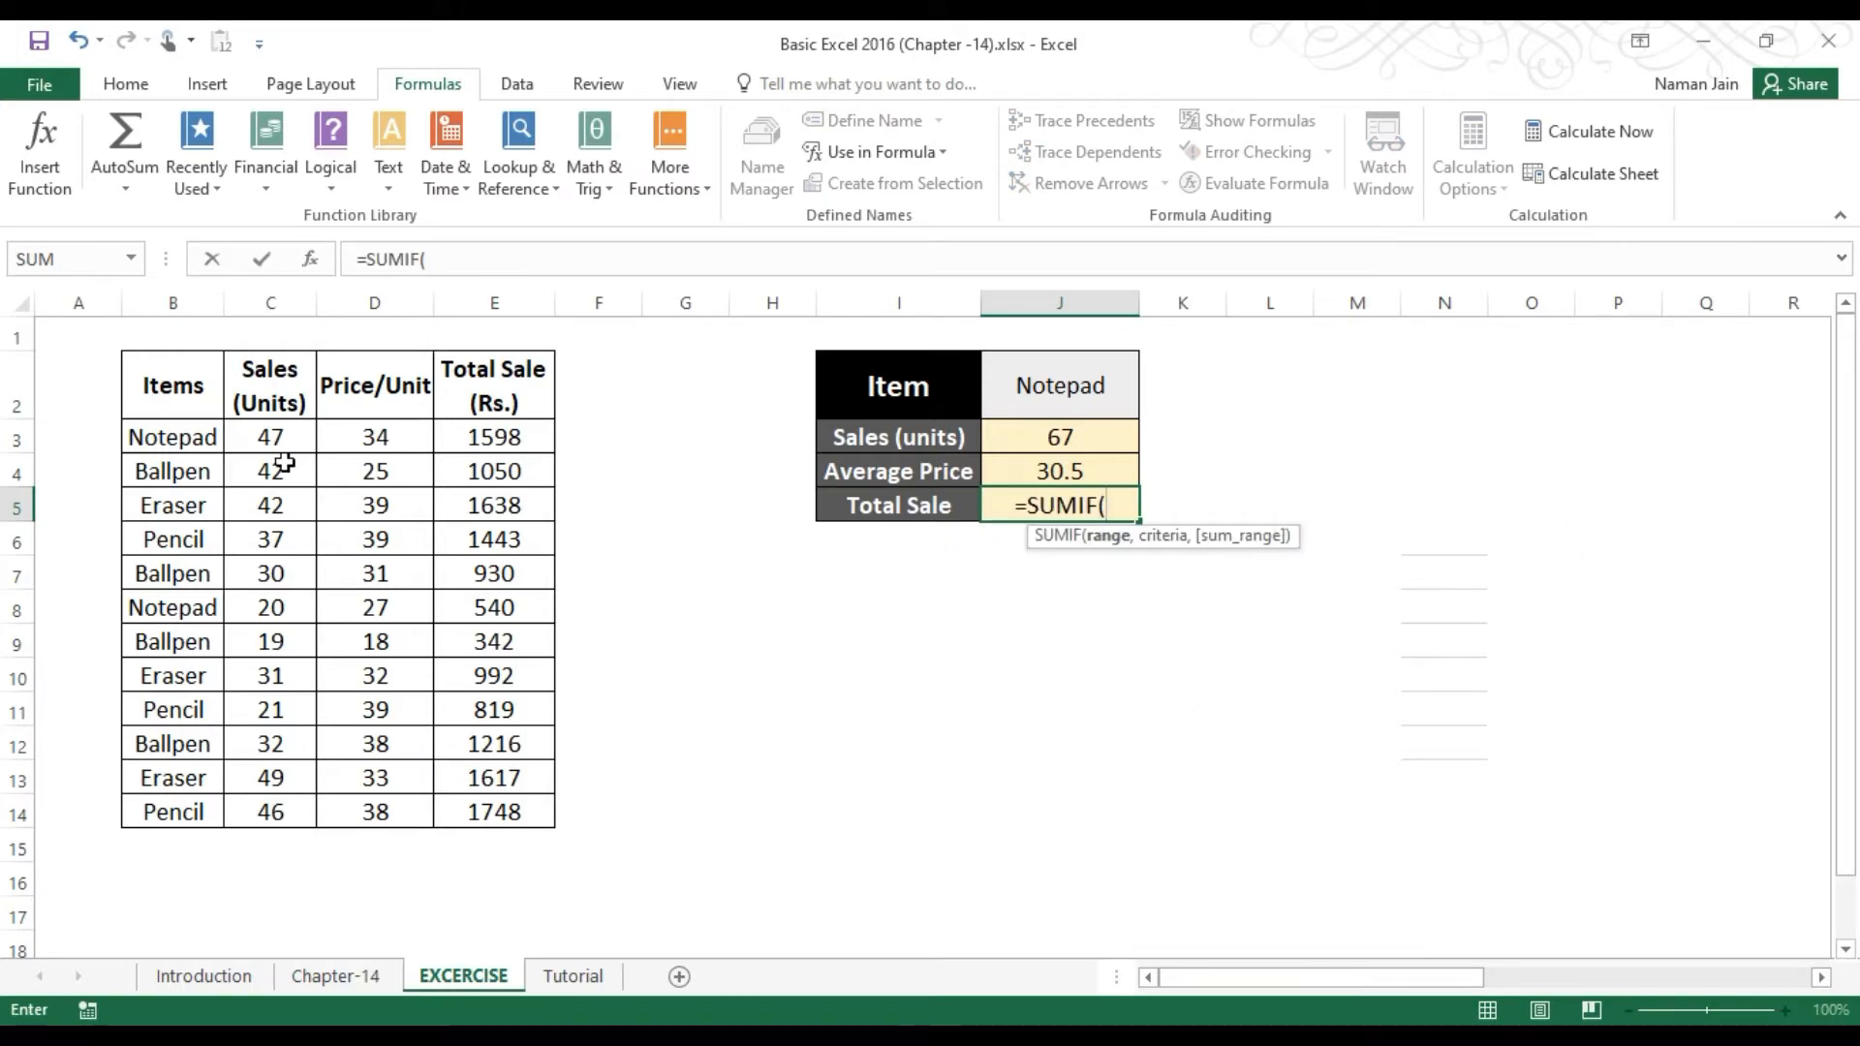
drag(200, 445, 169, 813)
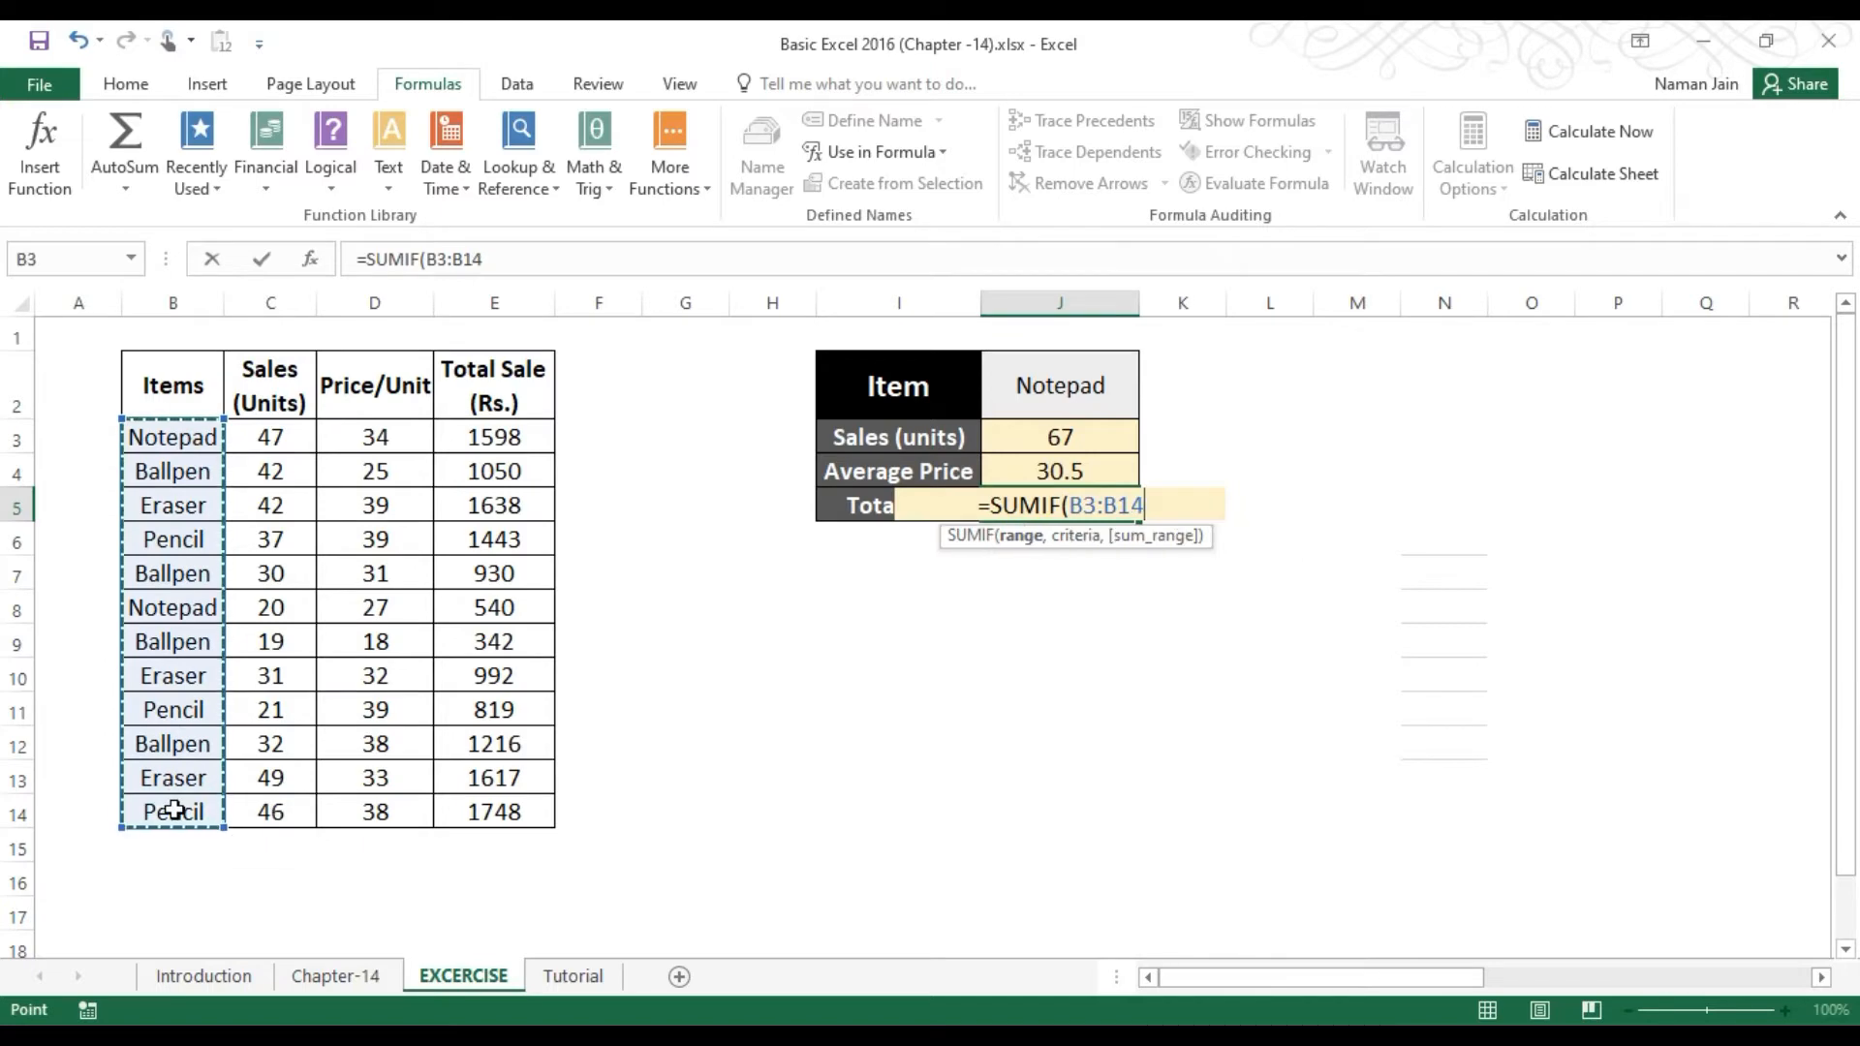
text(,)
click(1065, 396)
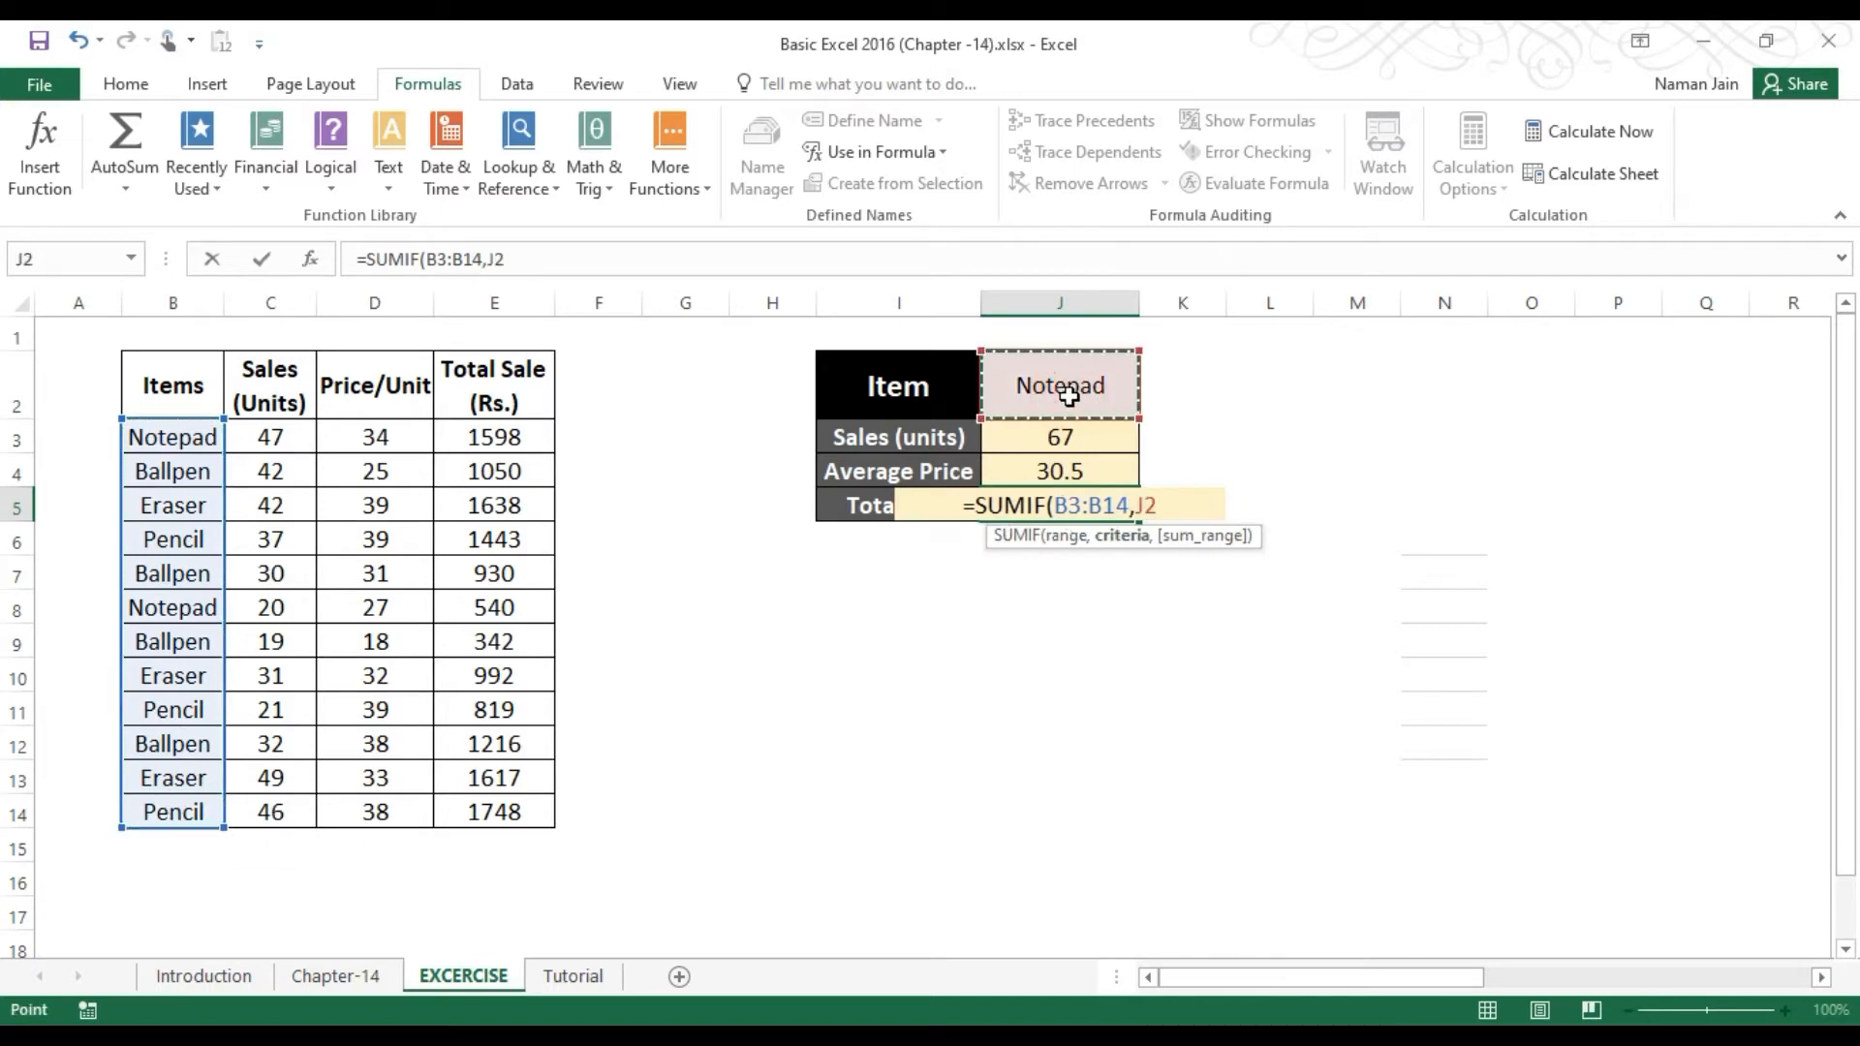
text(,)
drag(523, 436, 509, 825)
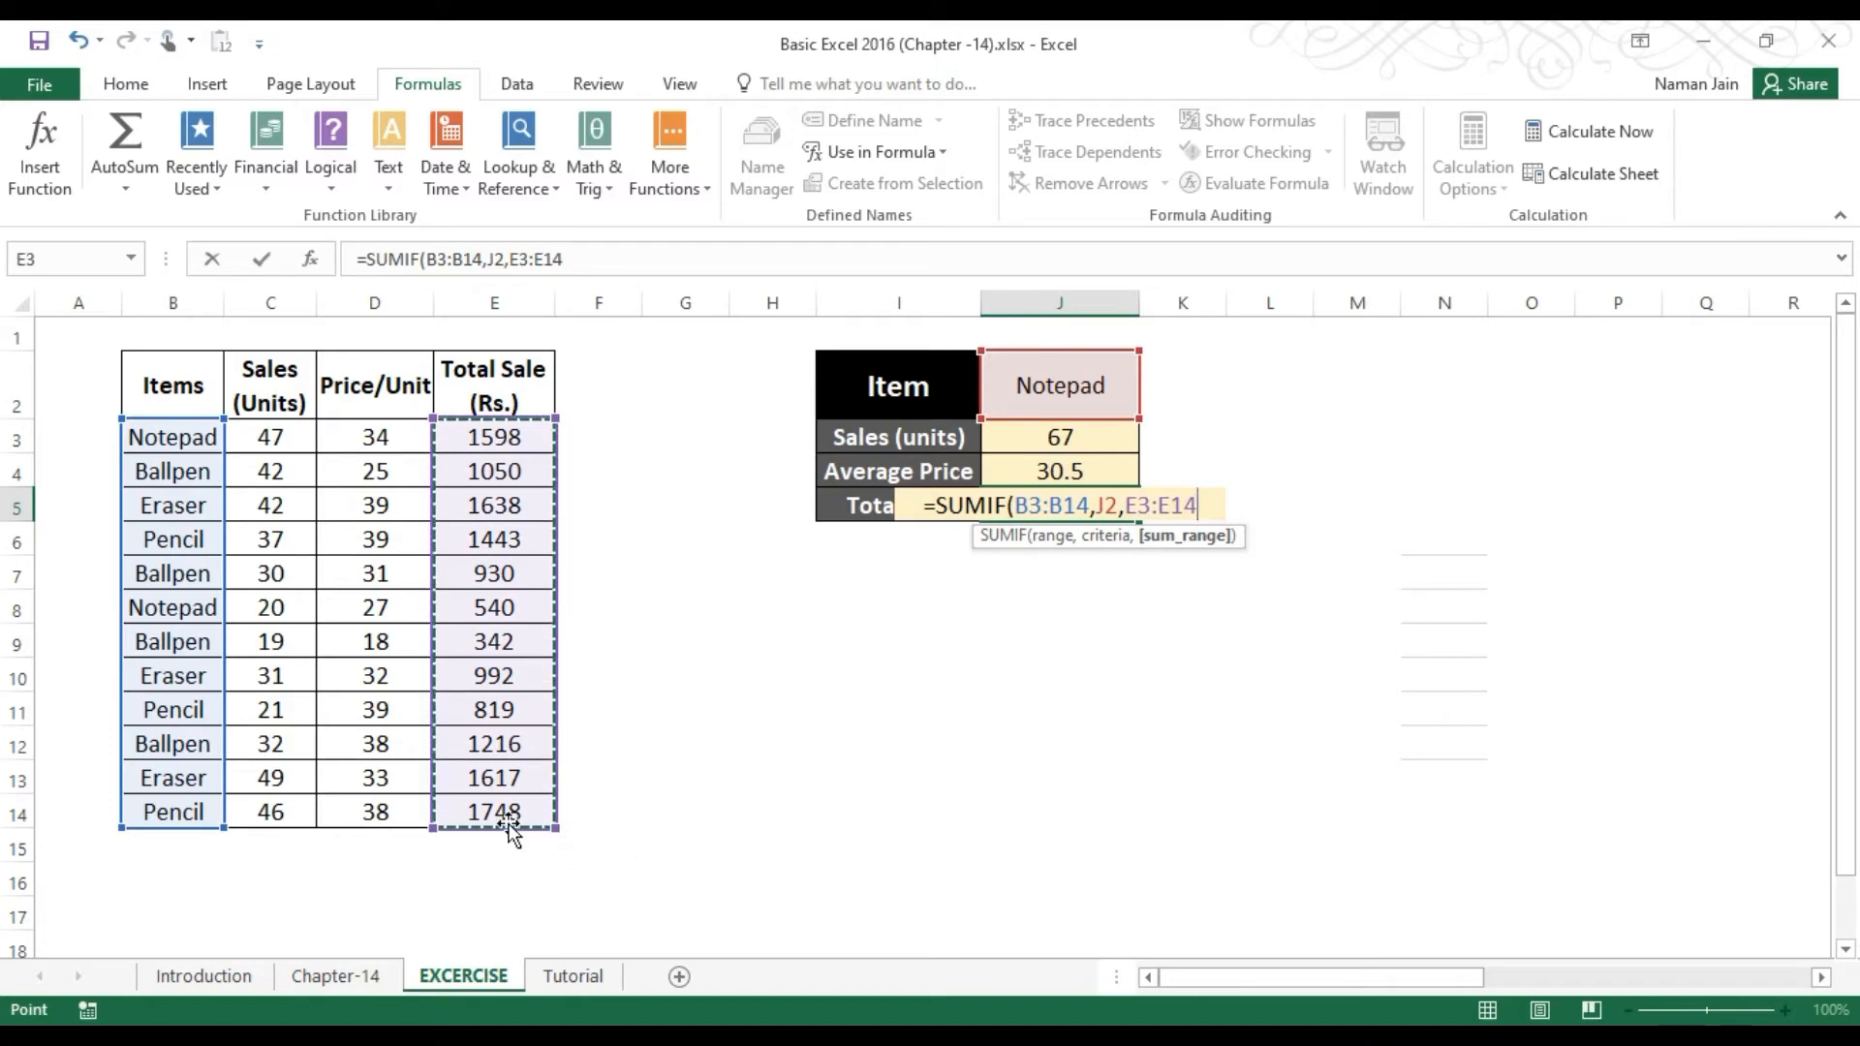
text())
key(Return)
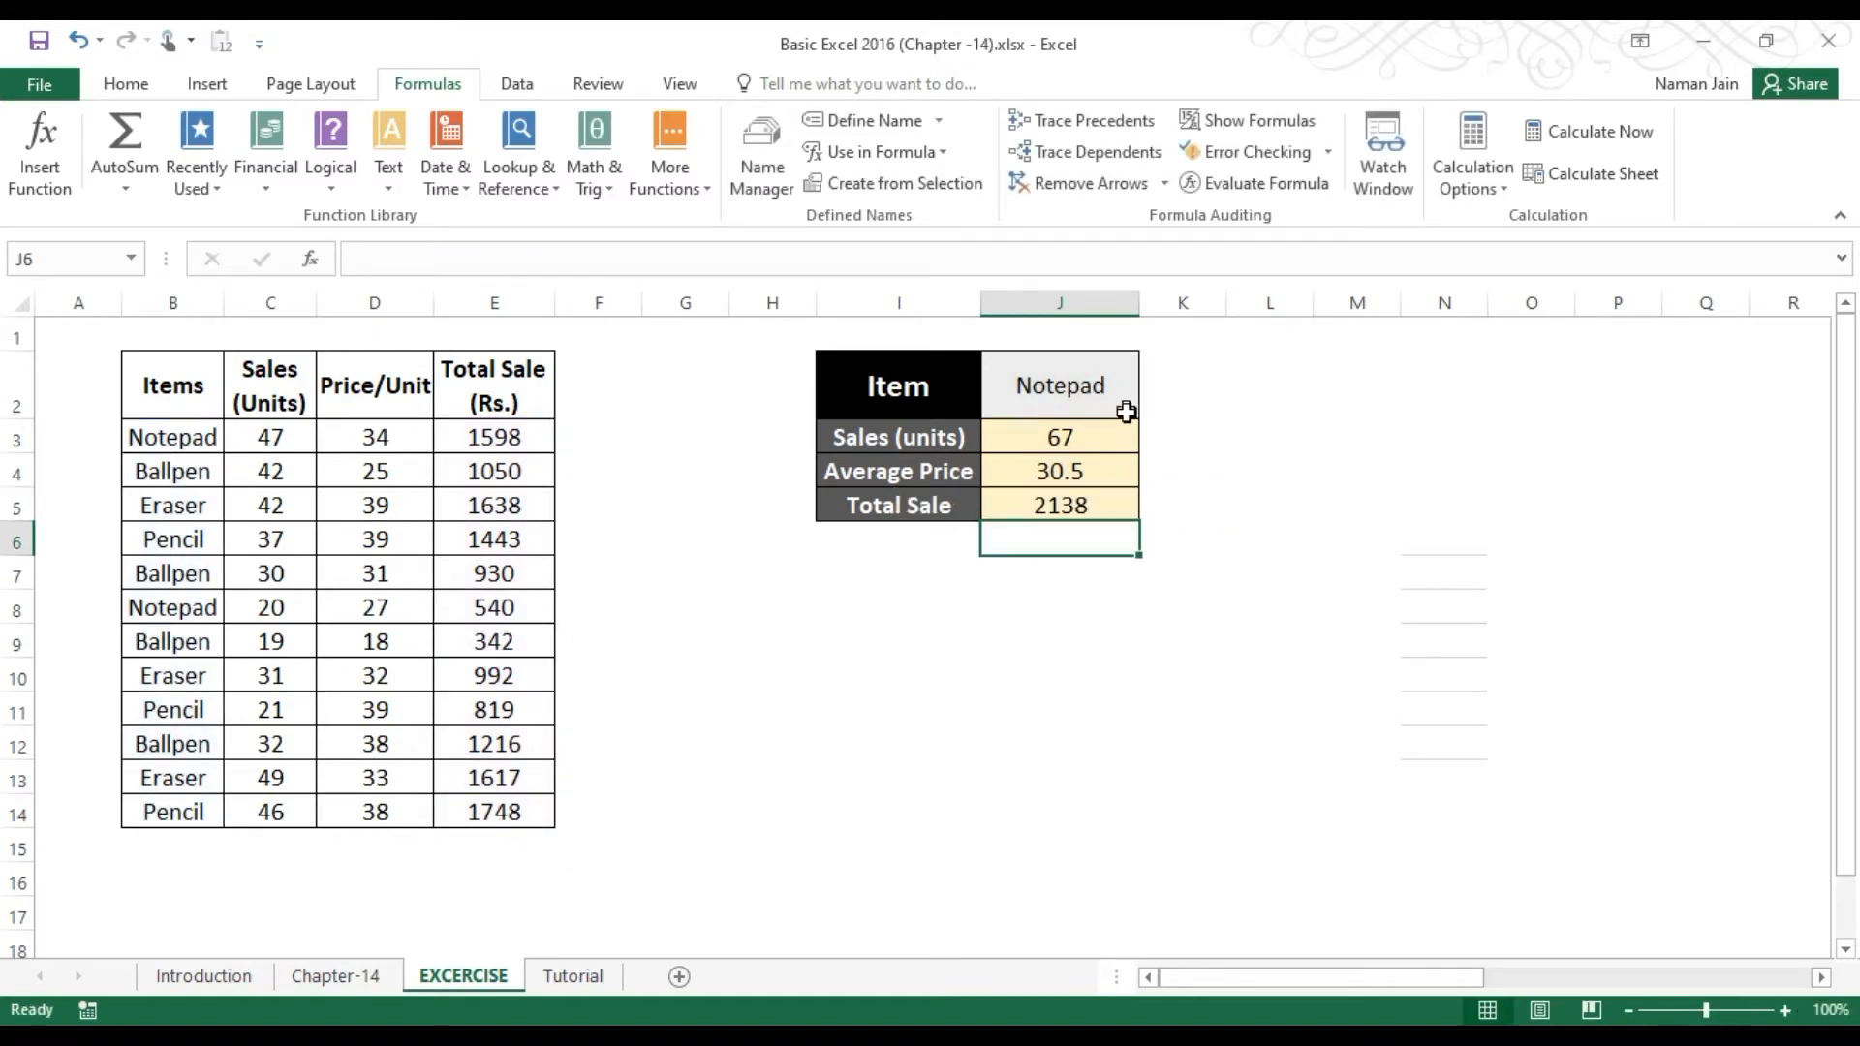
Step: Review the formulas in the summary cells J3, J4 and J5, and examine the arguments of the SUMIF in J3
click(1100, 429)
click(1043, 468)
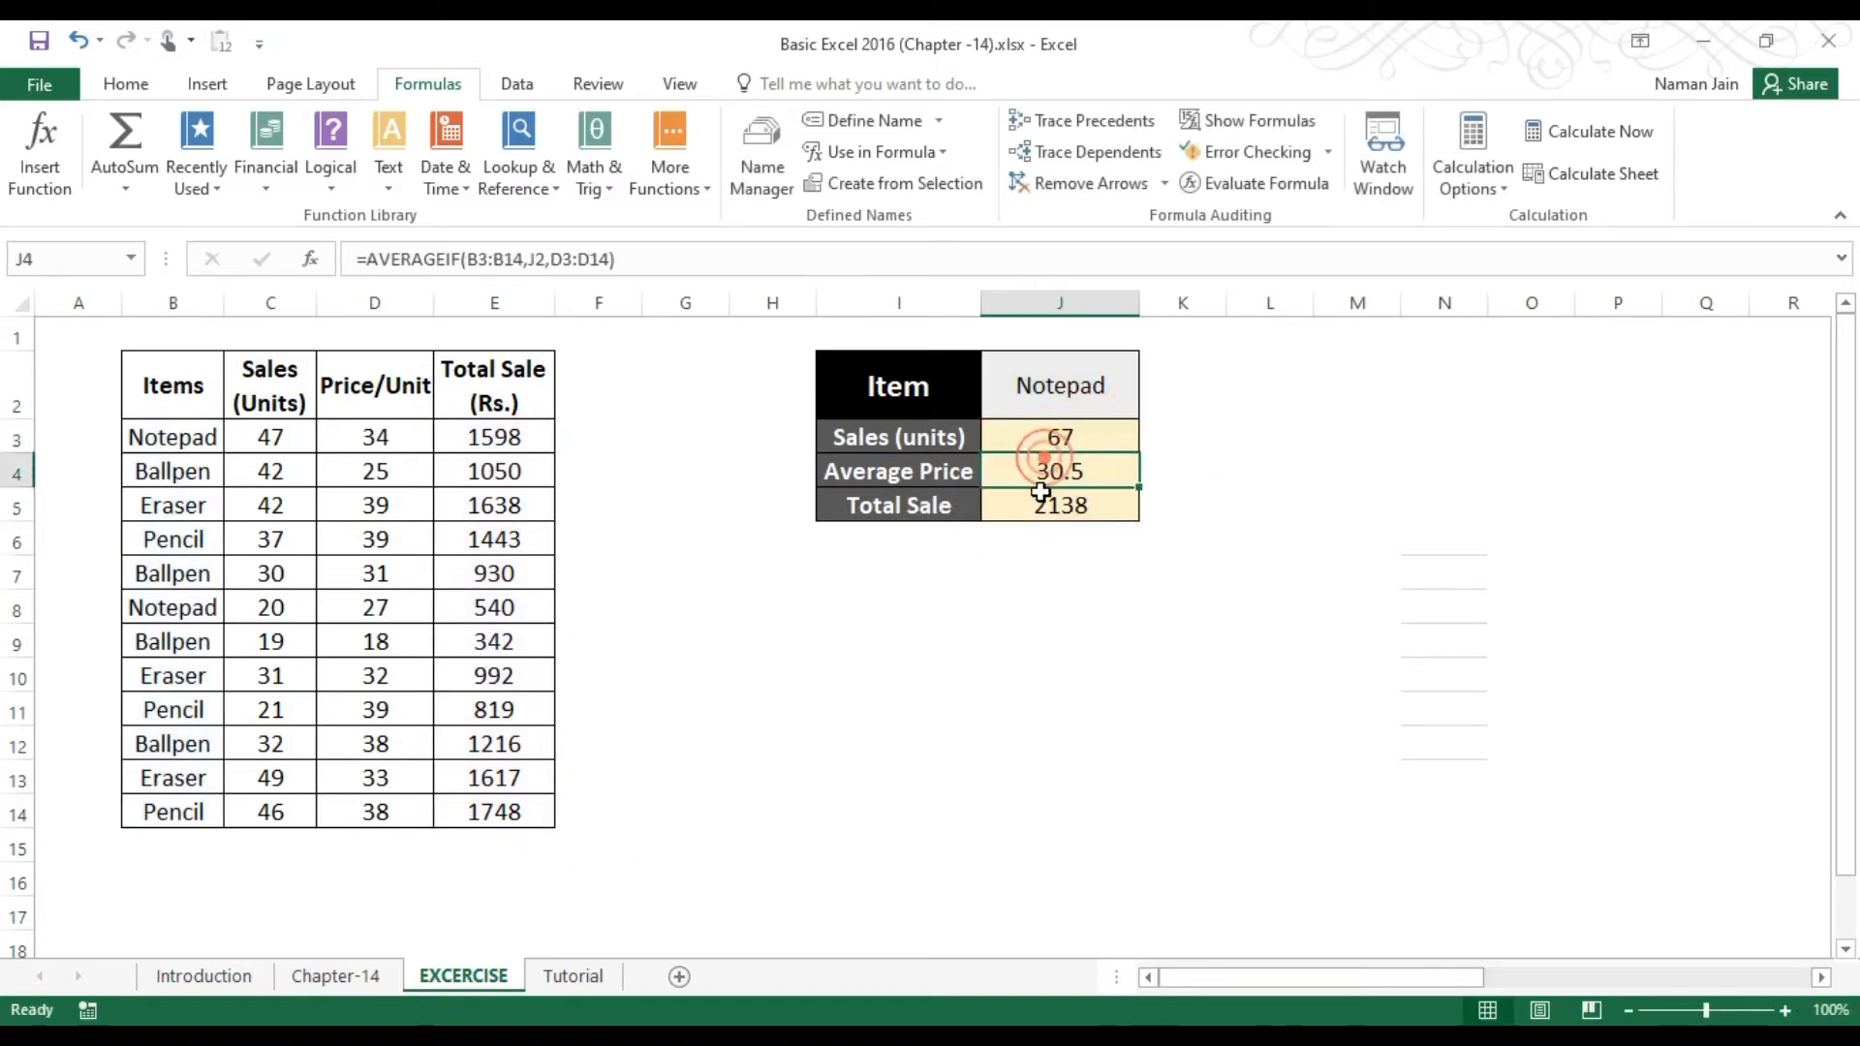
click(1037, 503)
click(1040, 443)
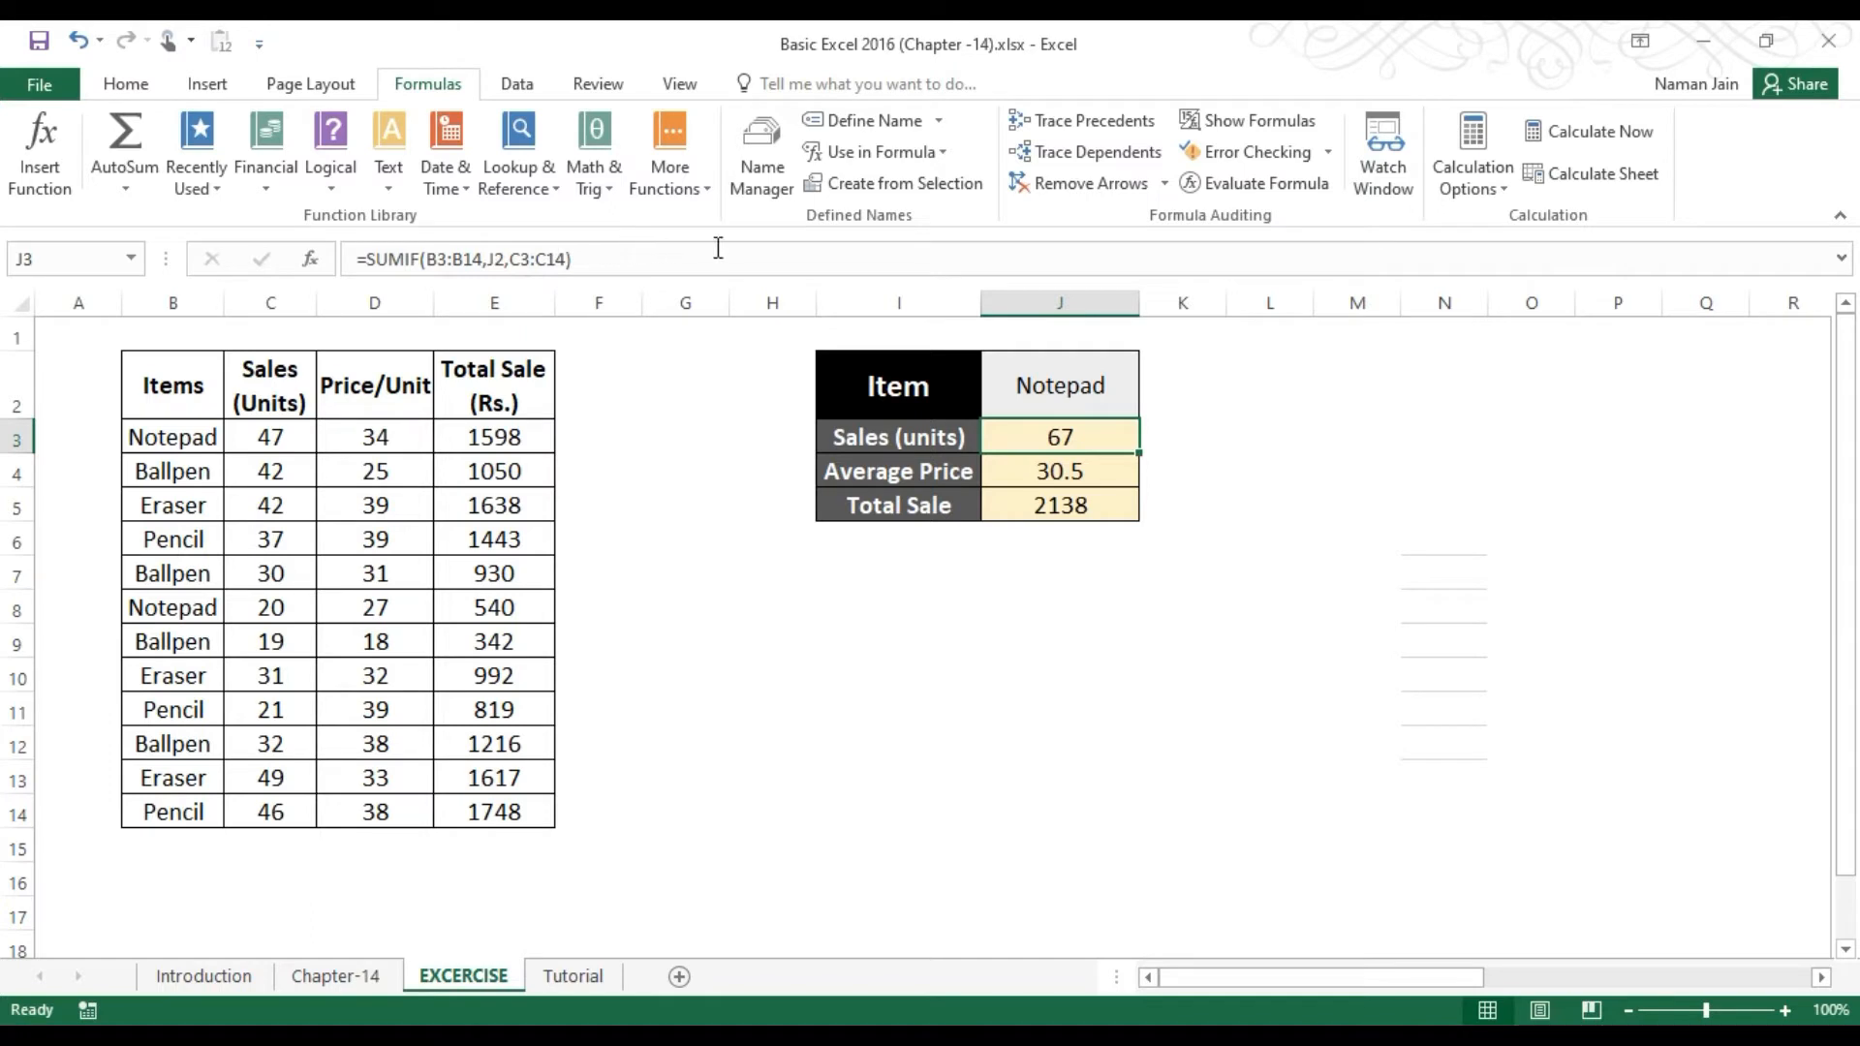
click(510, 256)
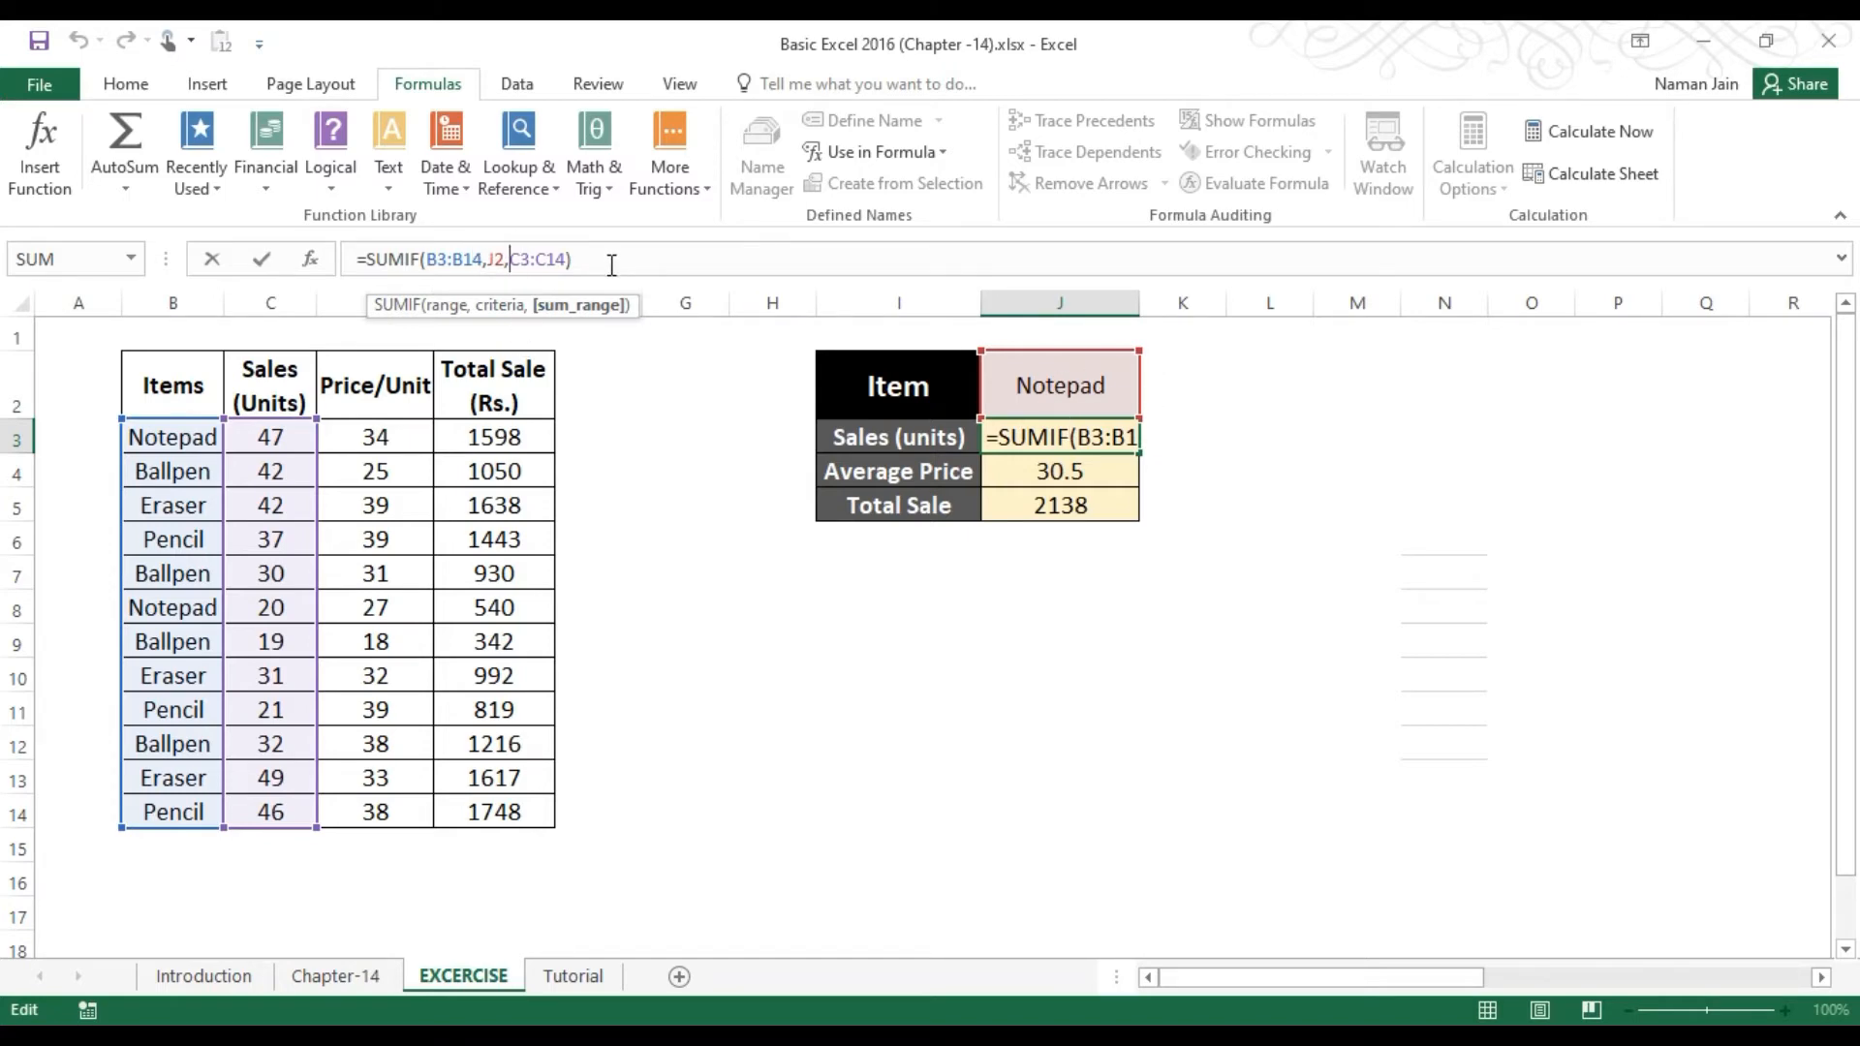
key(ctrl+Return)
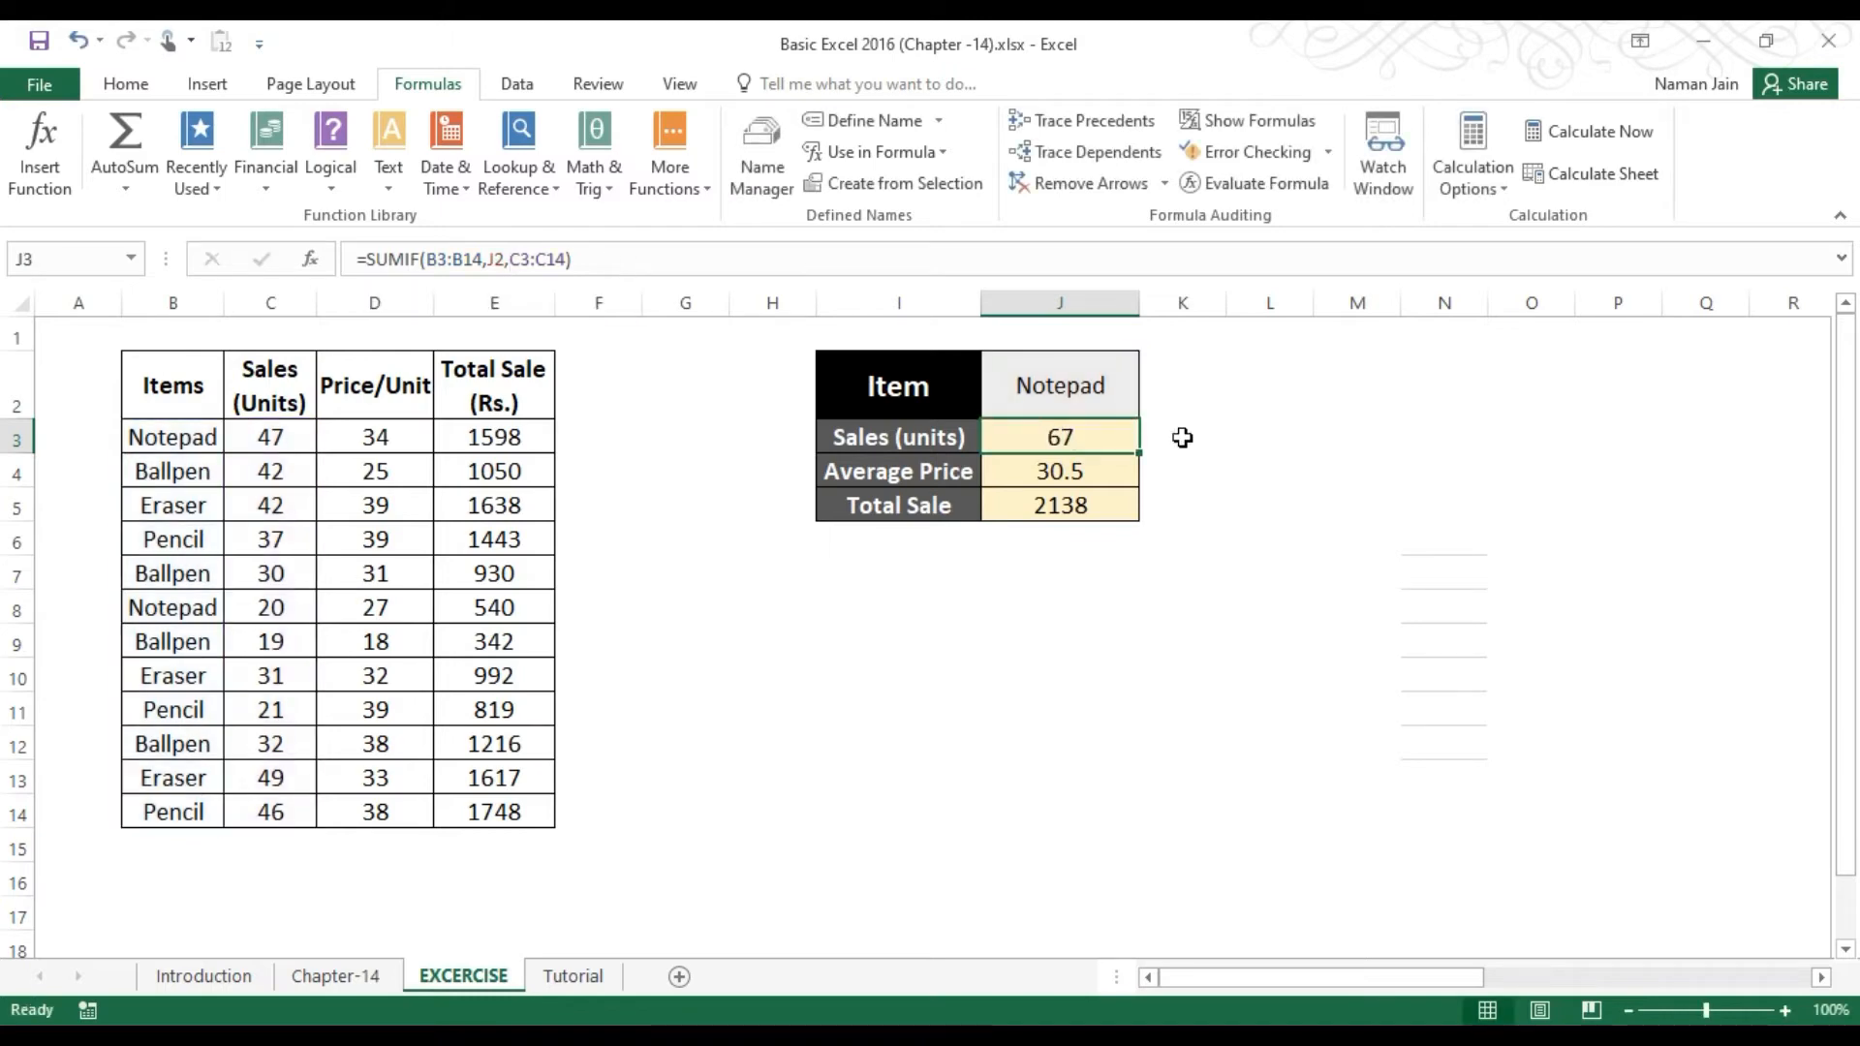
Step: Copy the J3 formula into K3 as the text '=SUMIF(B3:B14,J2,C3:C14) and left-align the cell
drag(608, 254, 182, 263)
click(1170, 440)
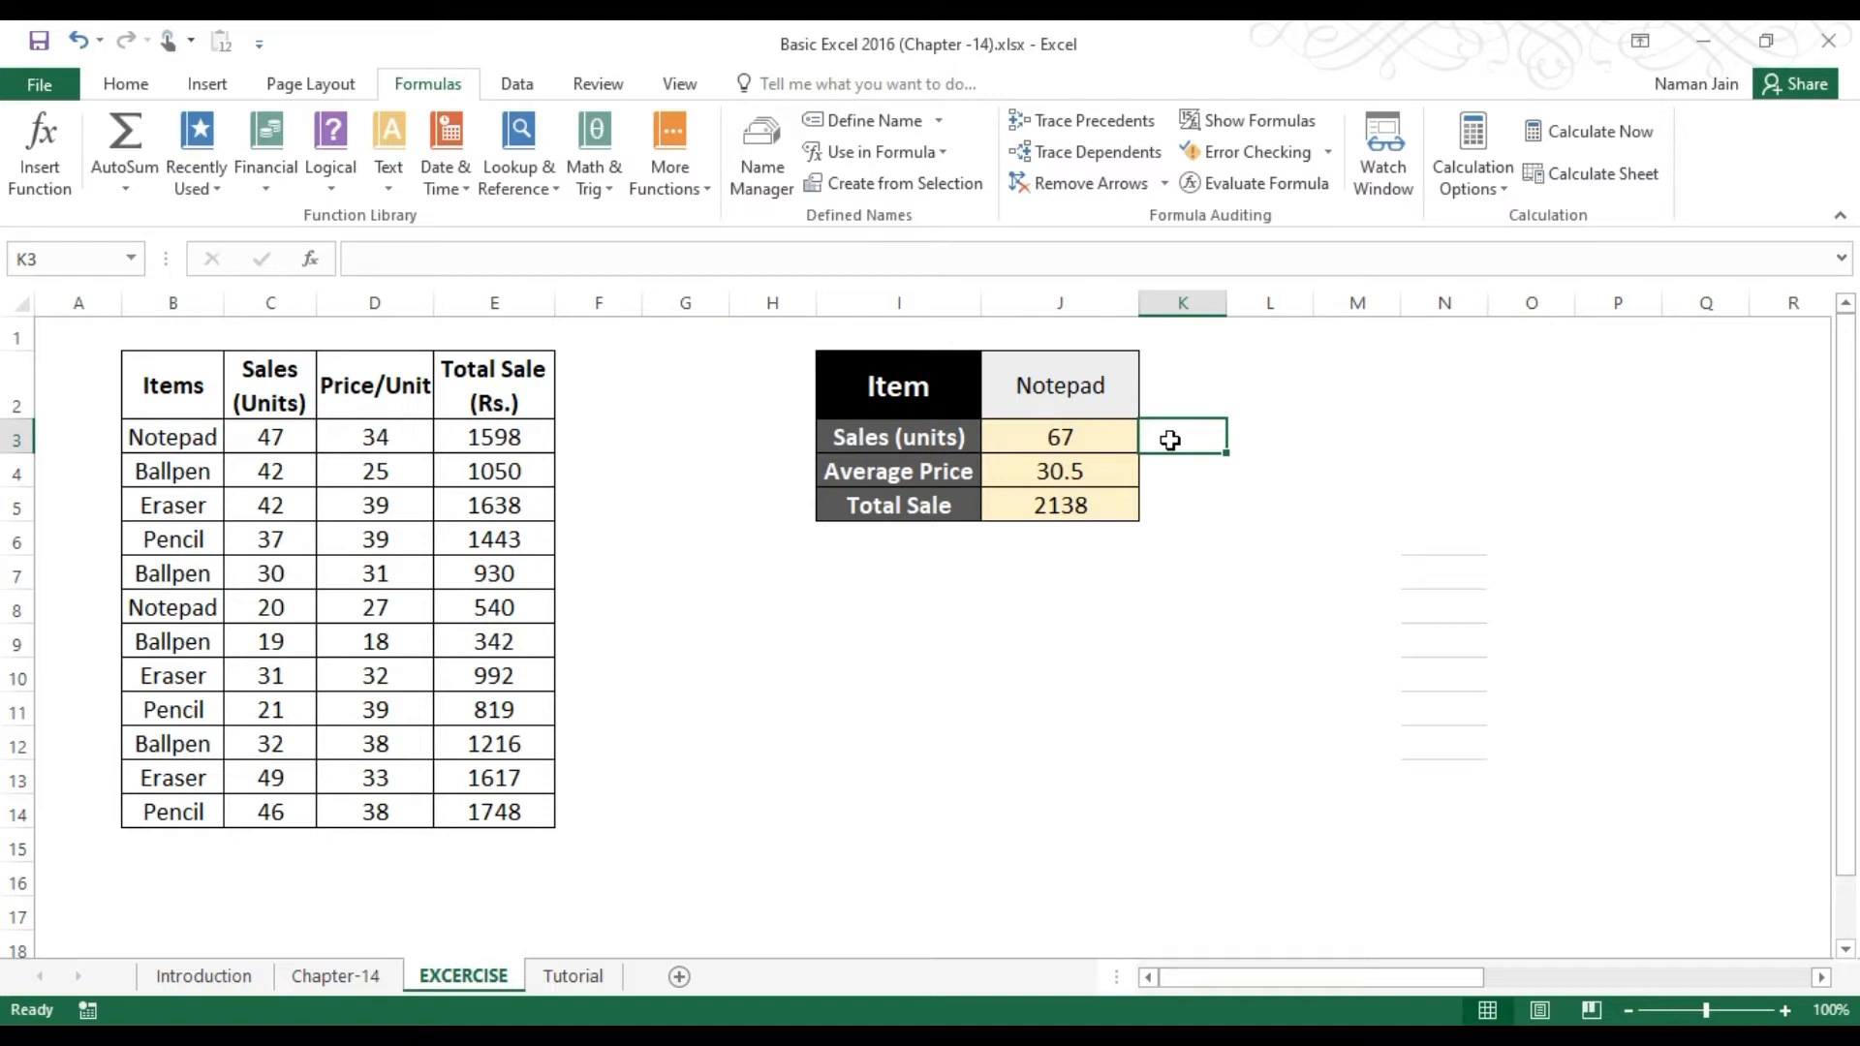
text('=SUMIF(B3:B14,J2,C3:C14))
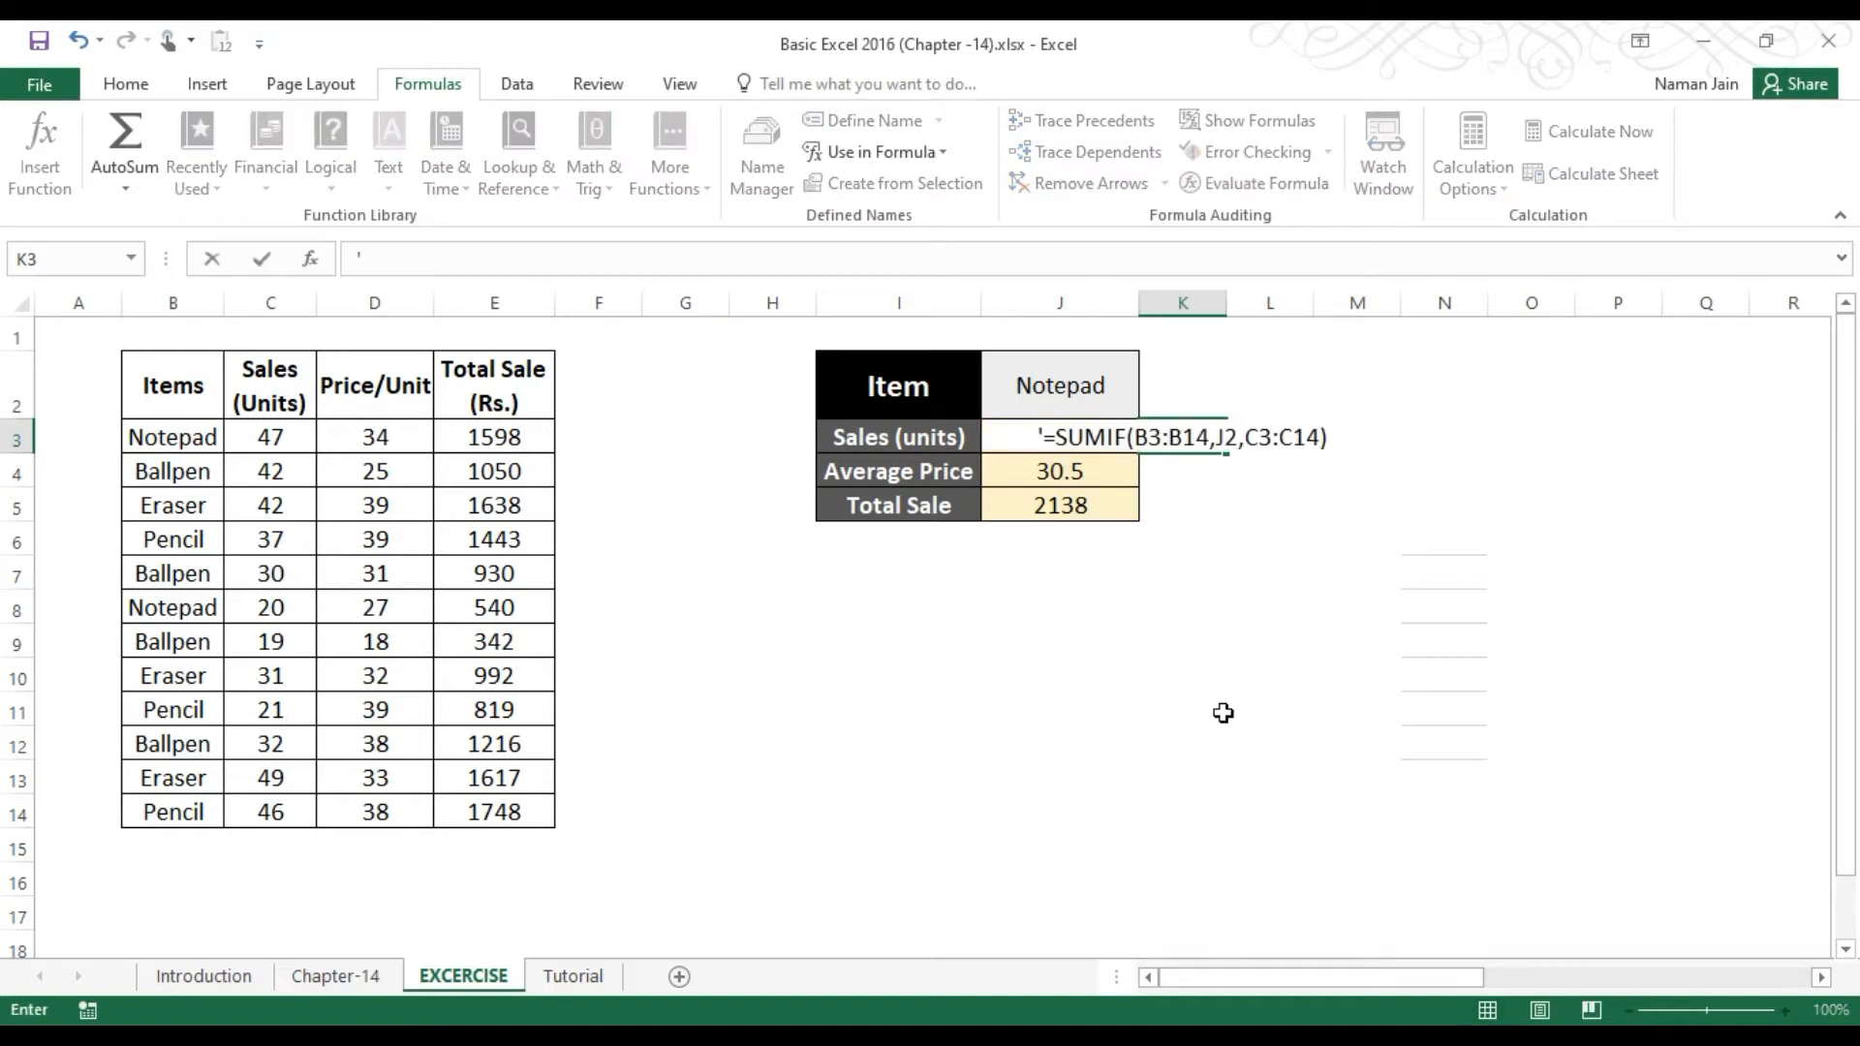
key(Return)
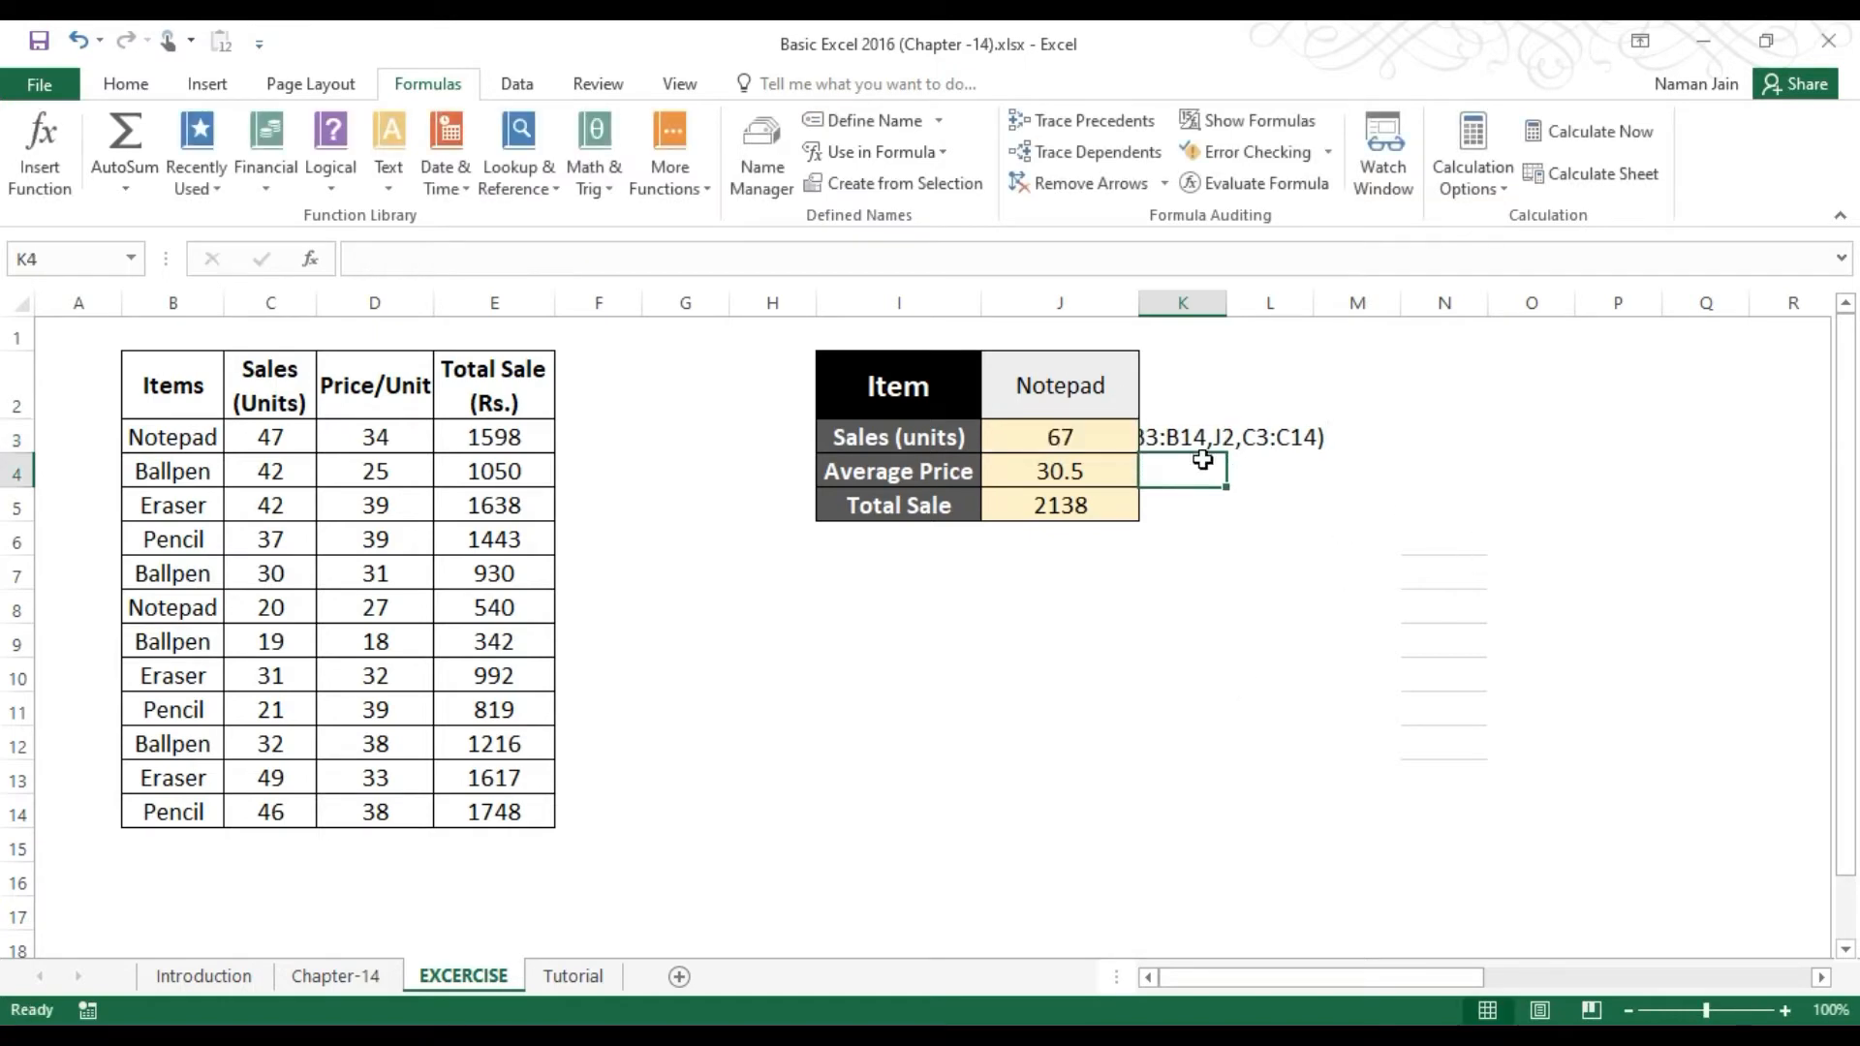
click(1208, 431)
click(126, 83)
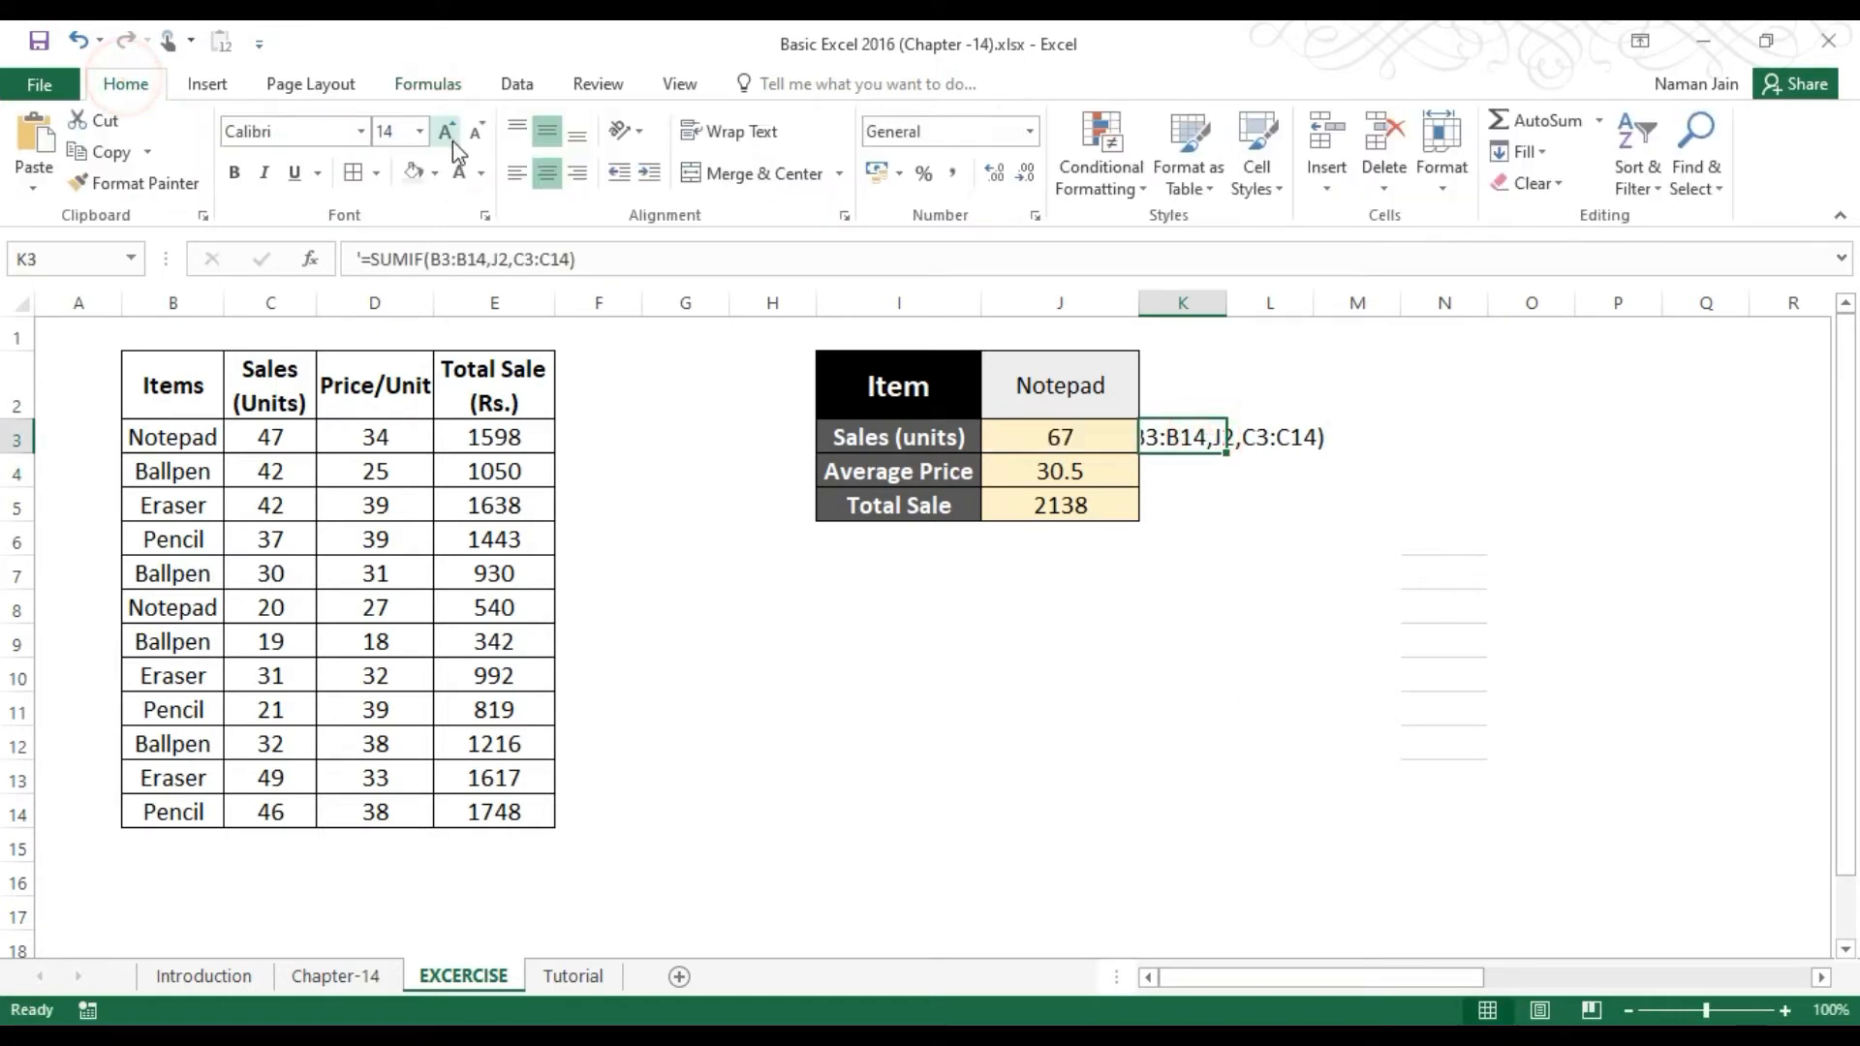
click(516, 174)
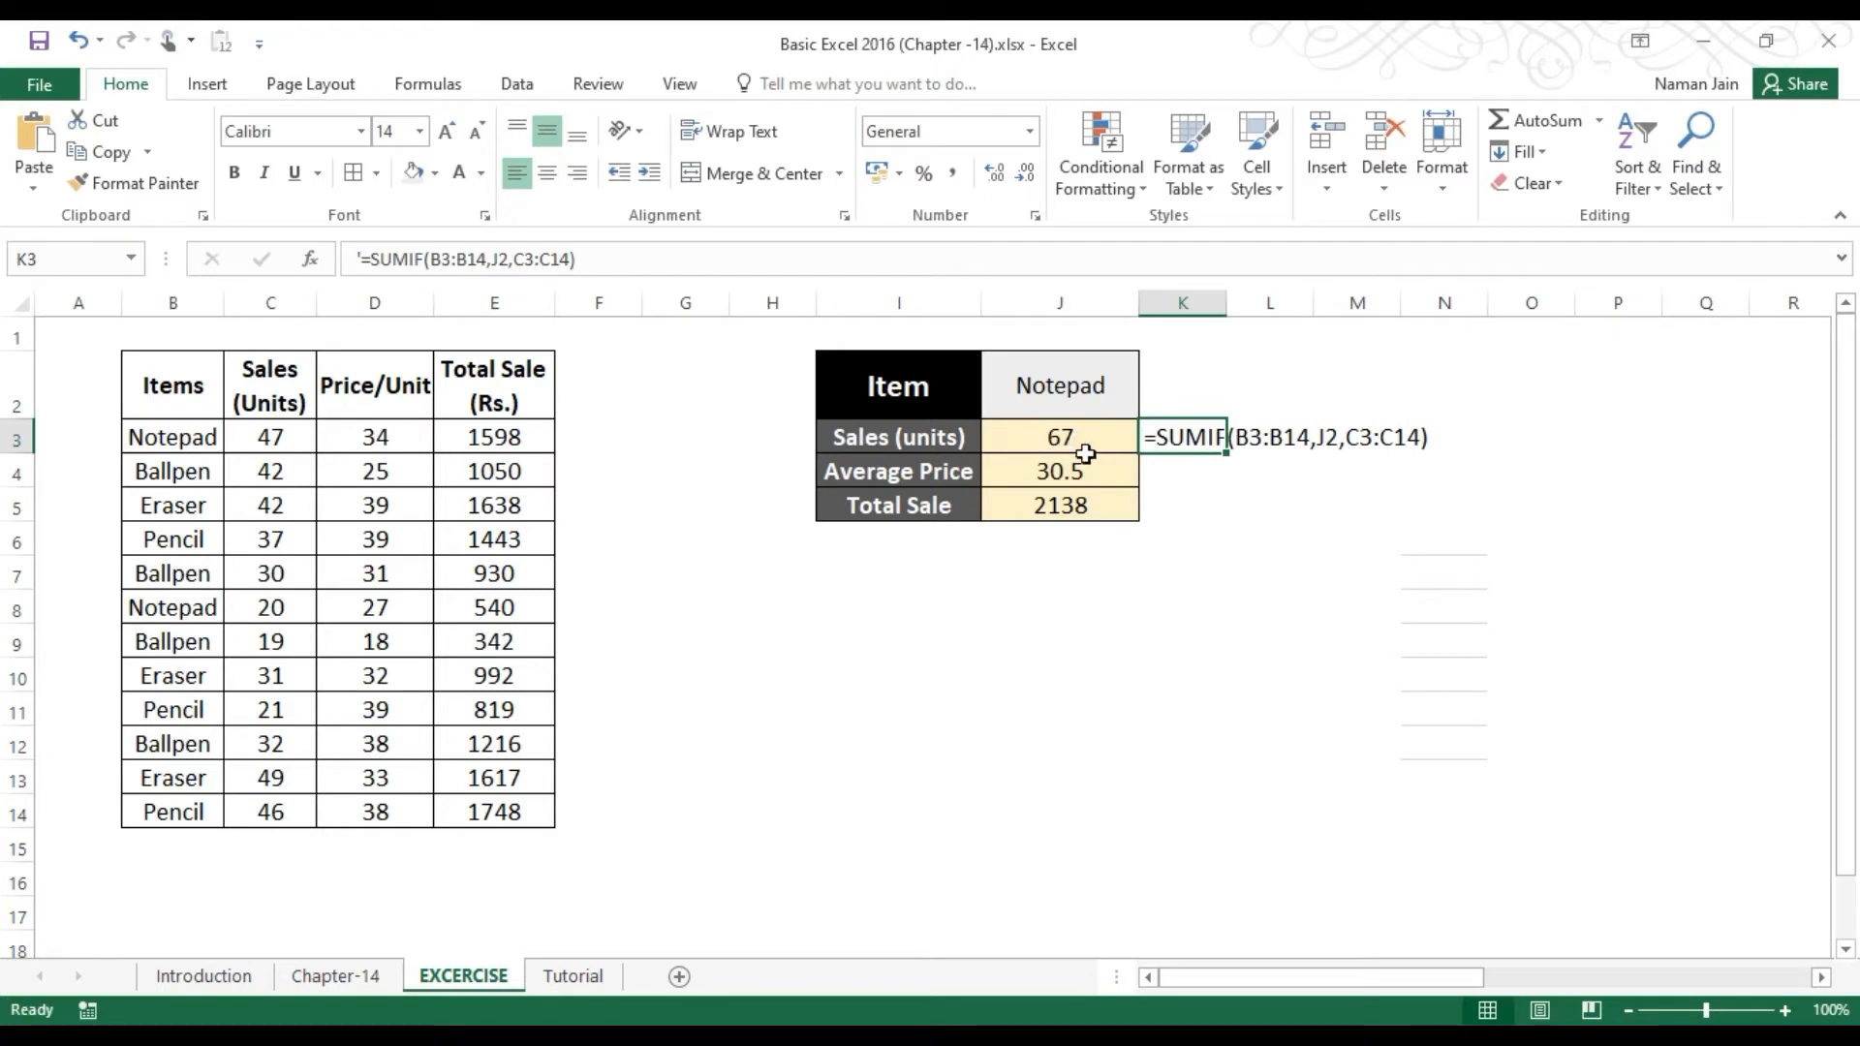
Step: Copy the J4 formula into K4 as the text '=AVERAGEIF(B3:B14,J2,D3:D14)
click(1181, 436)
shift+click(1113, 434)
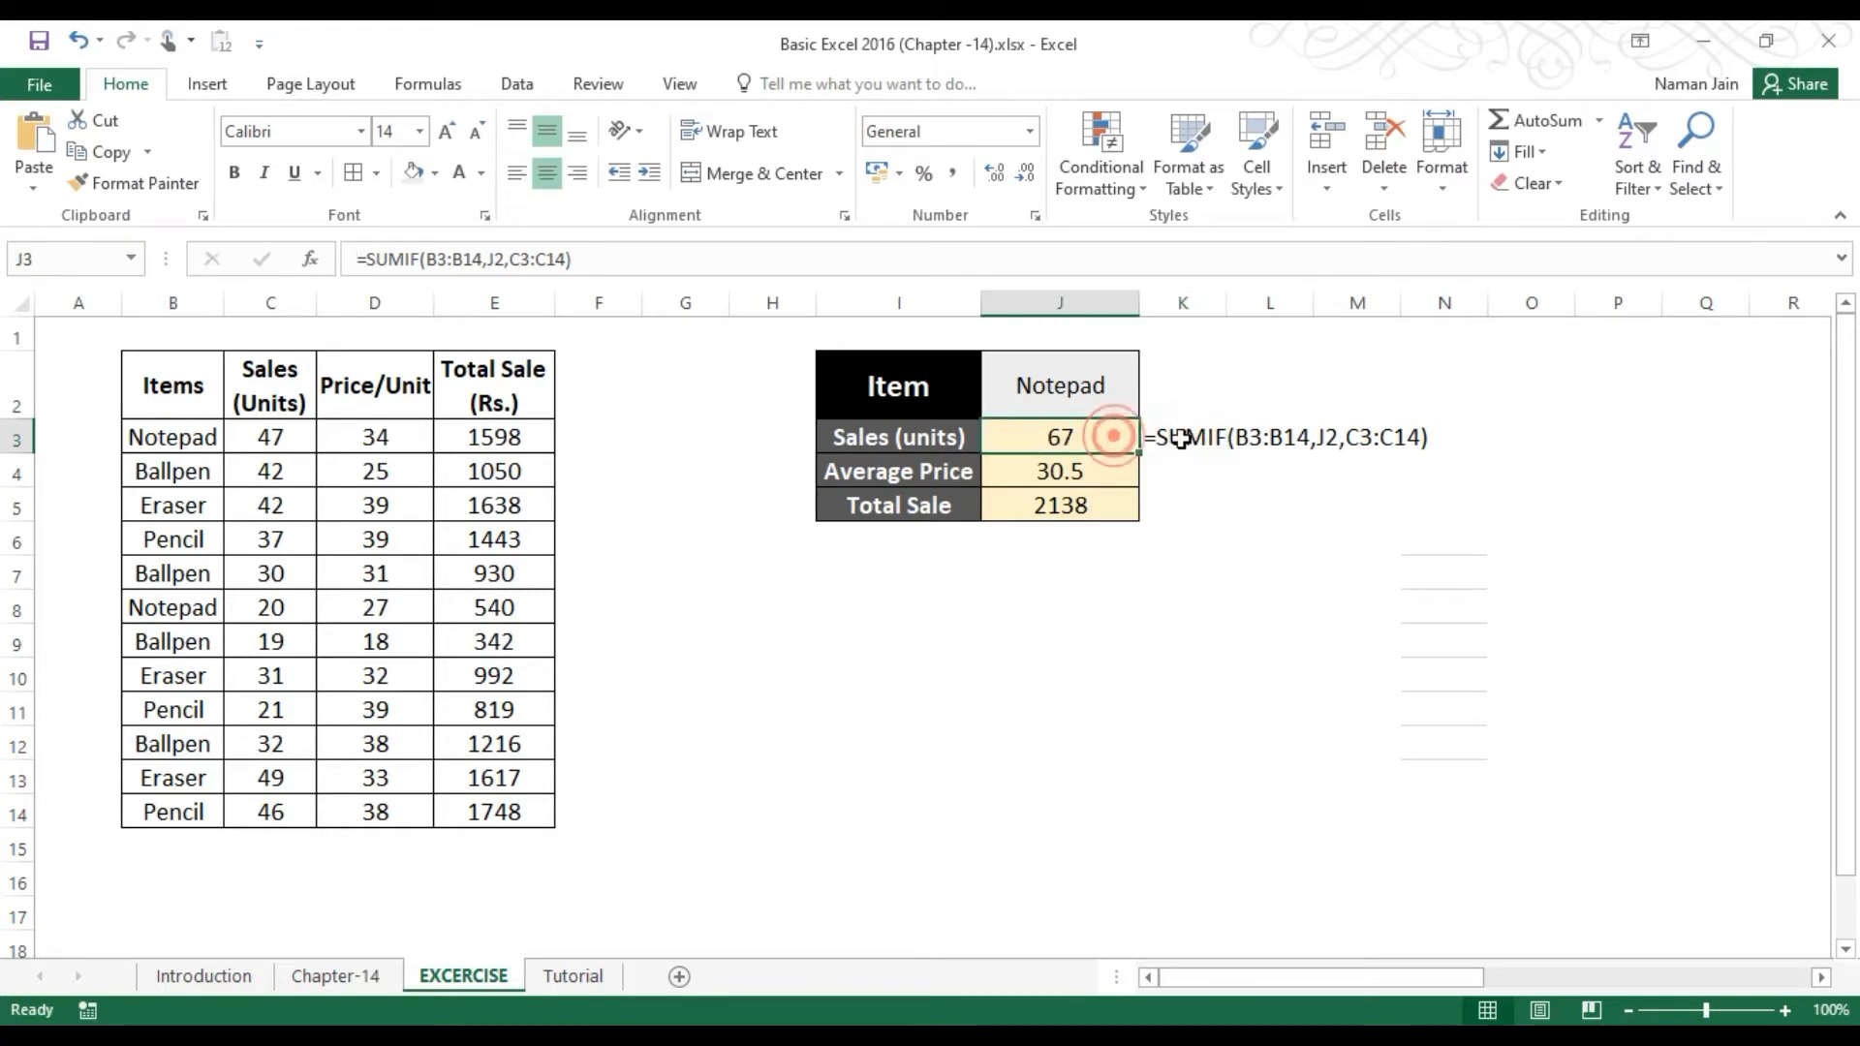
click(1180, 438)
click(1166, 469)
click(1070, 471)
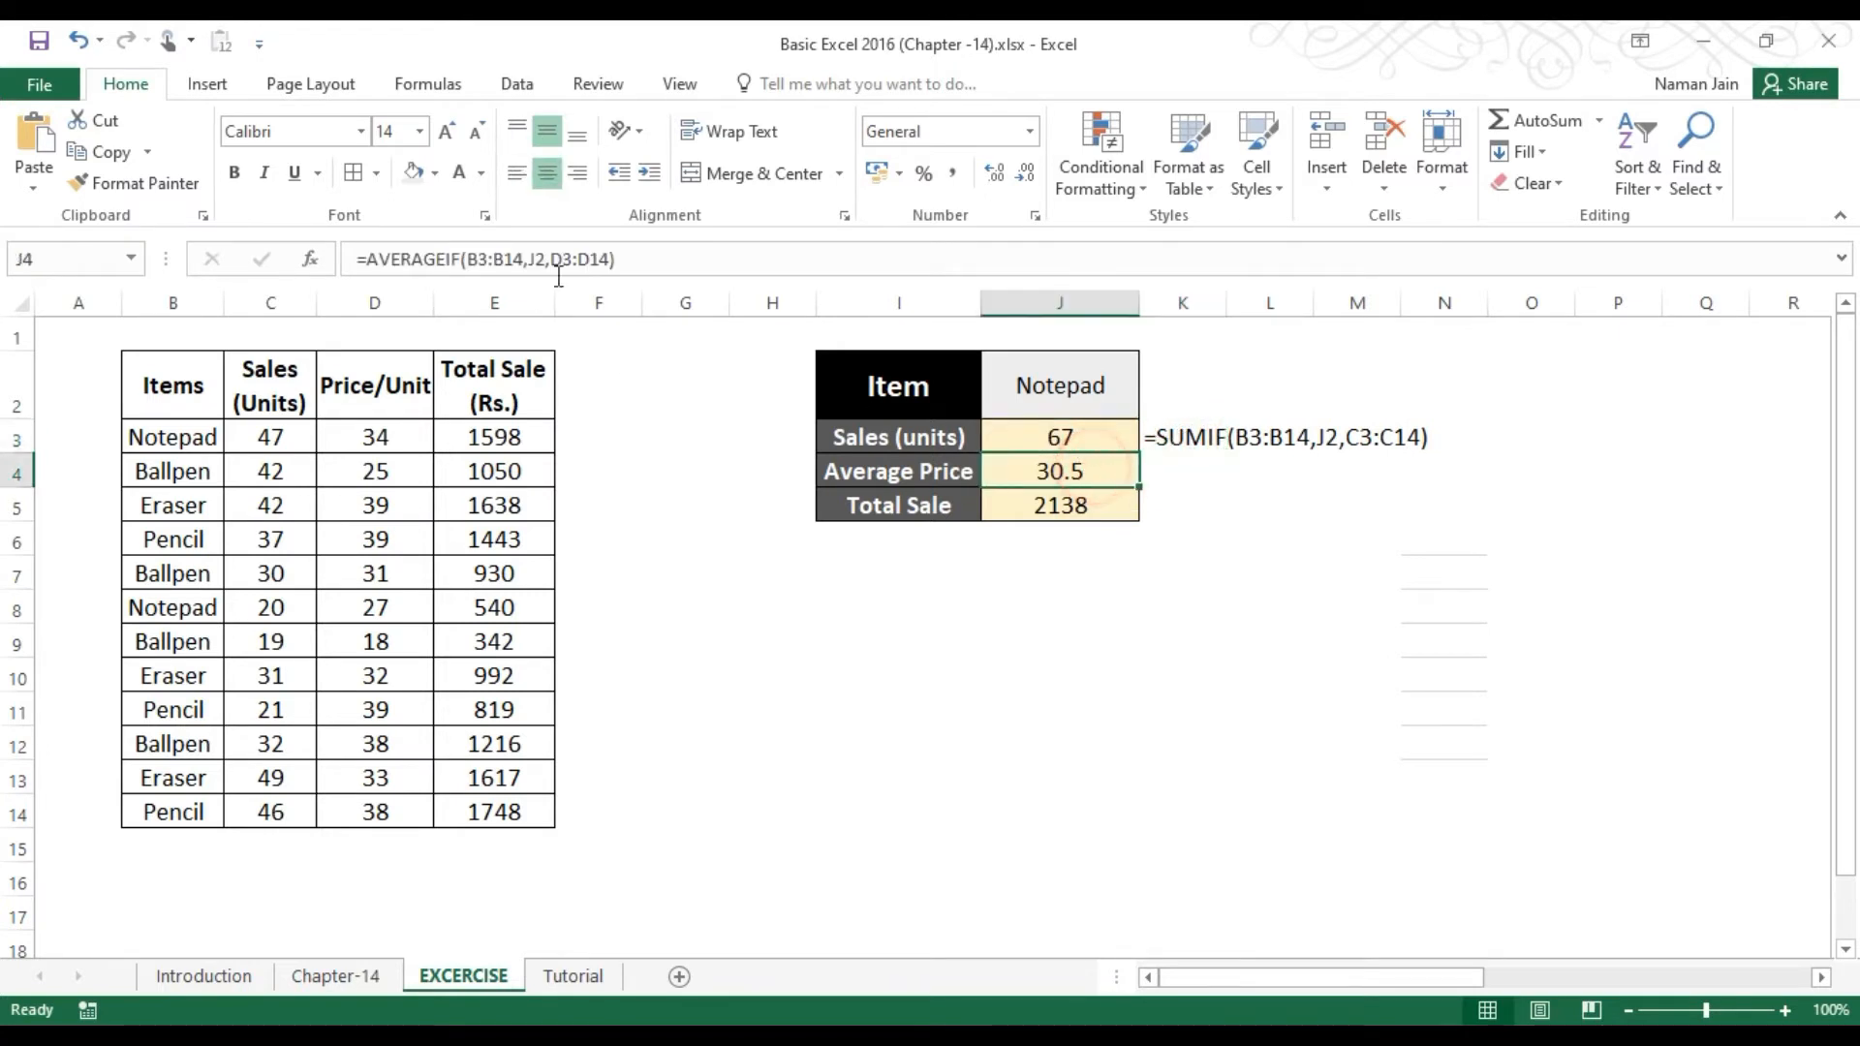
drag(627, 258, 215, 264)
key(ctrl+c)
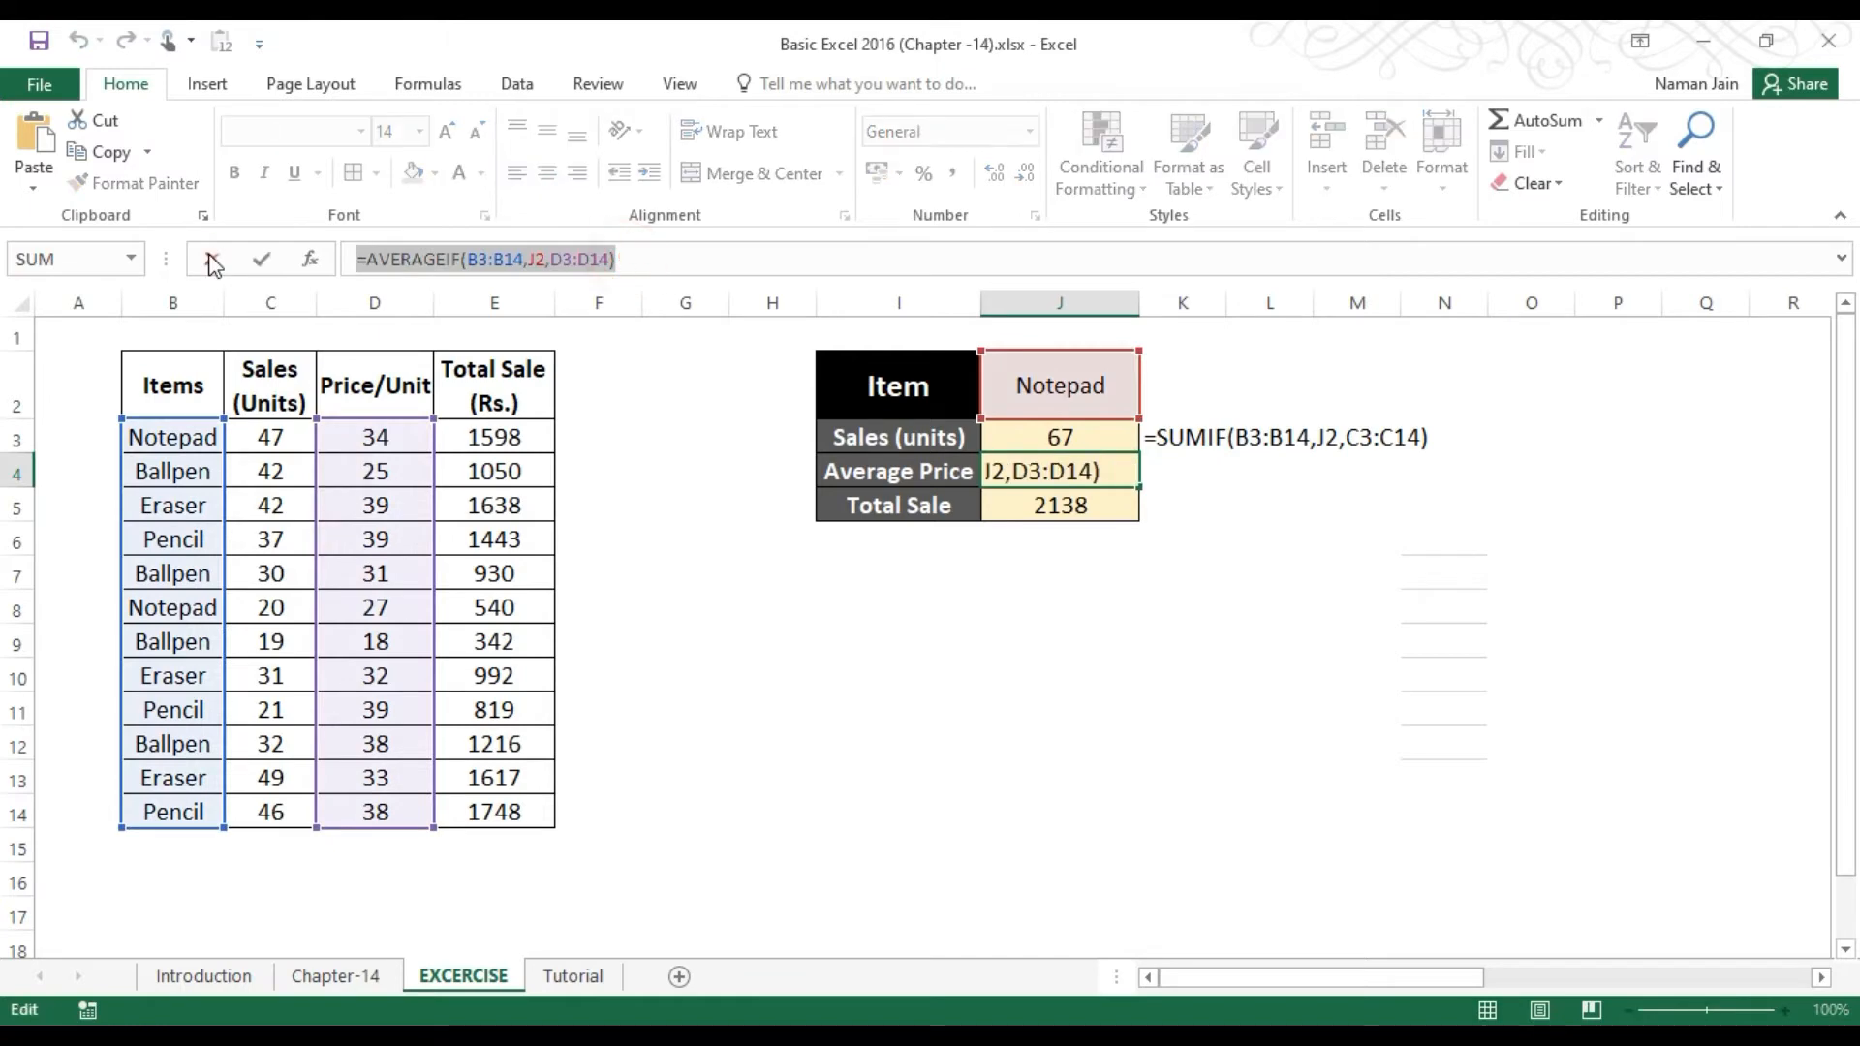
key(Tab)
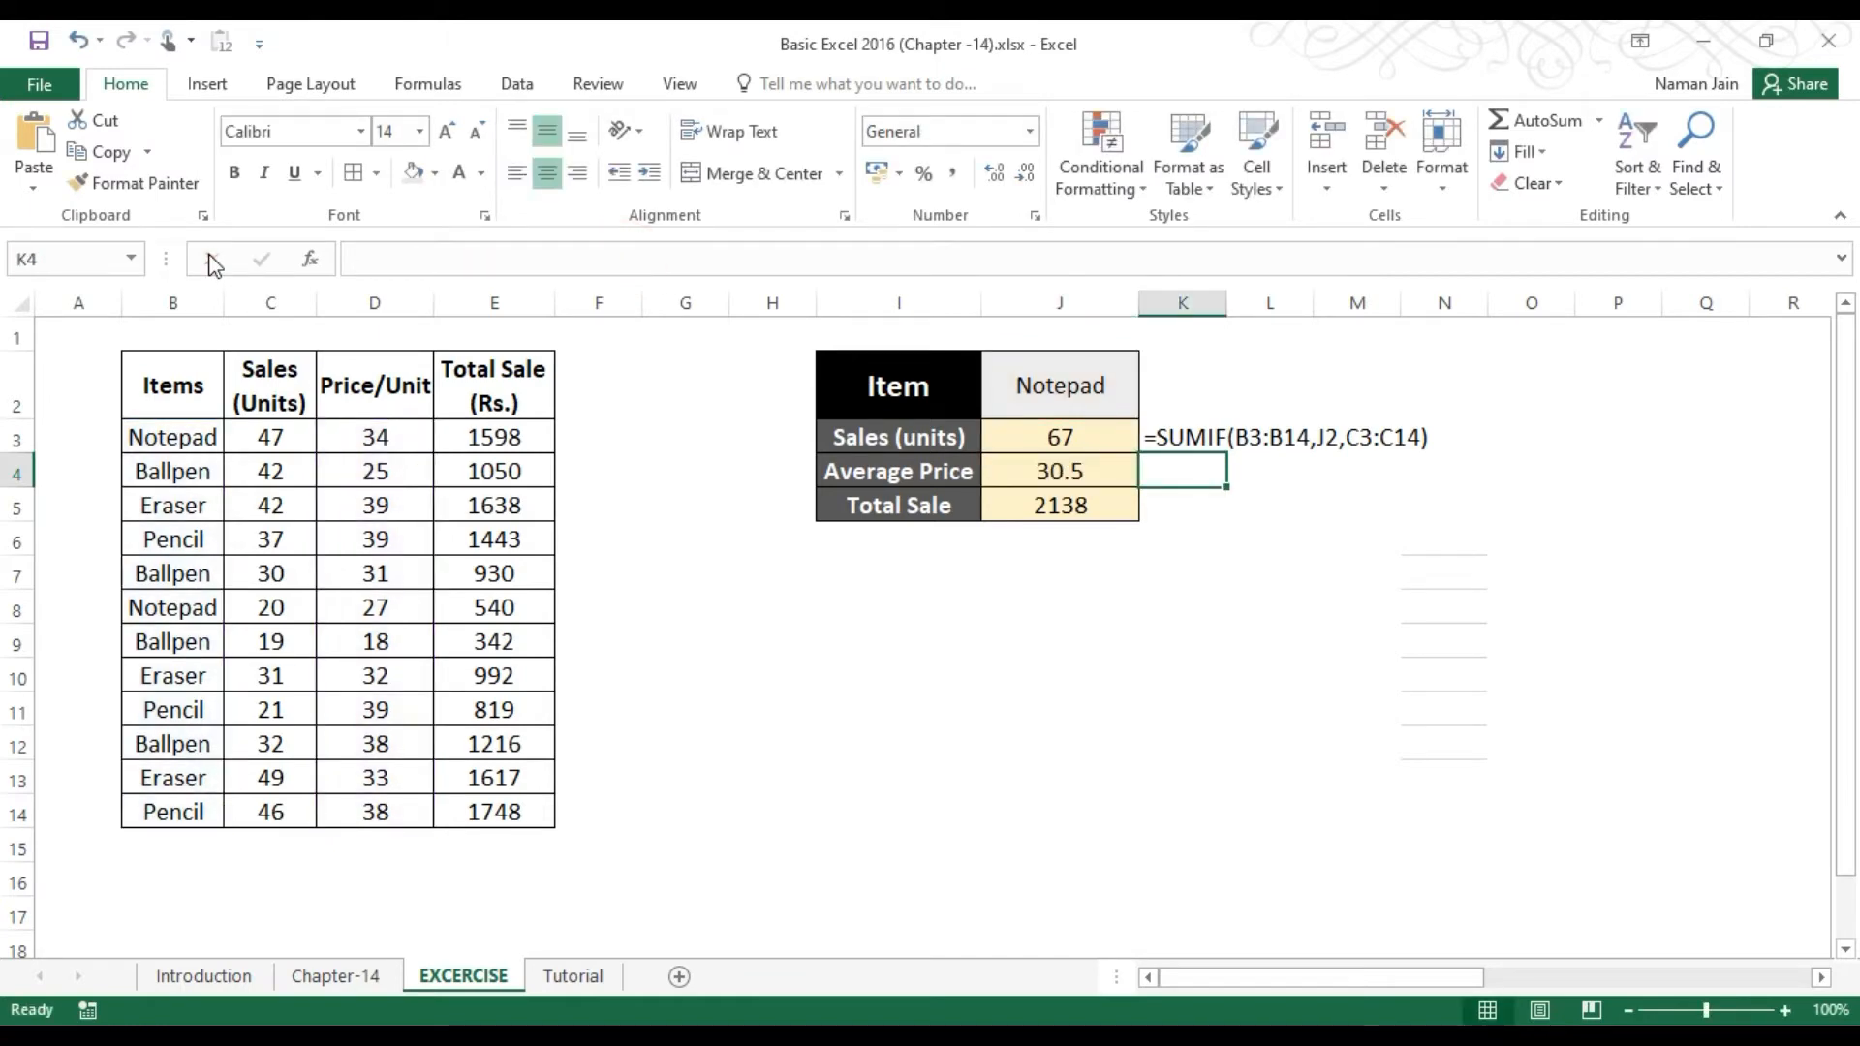
text('=)
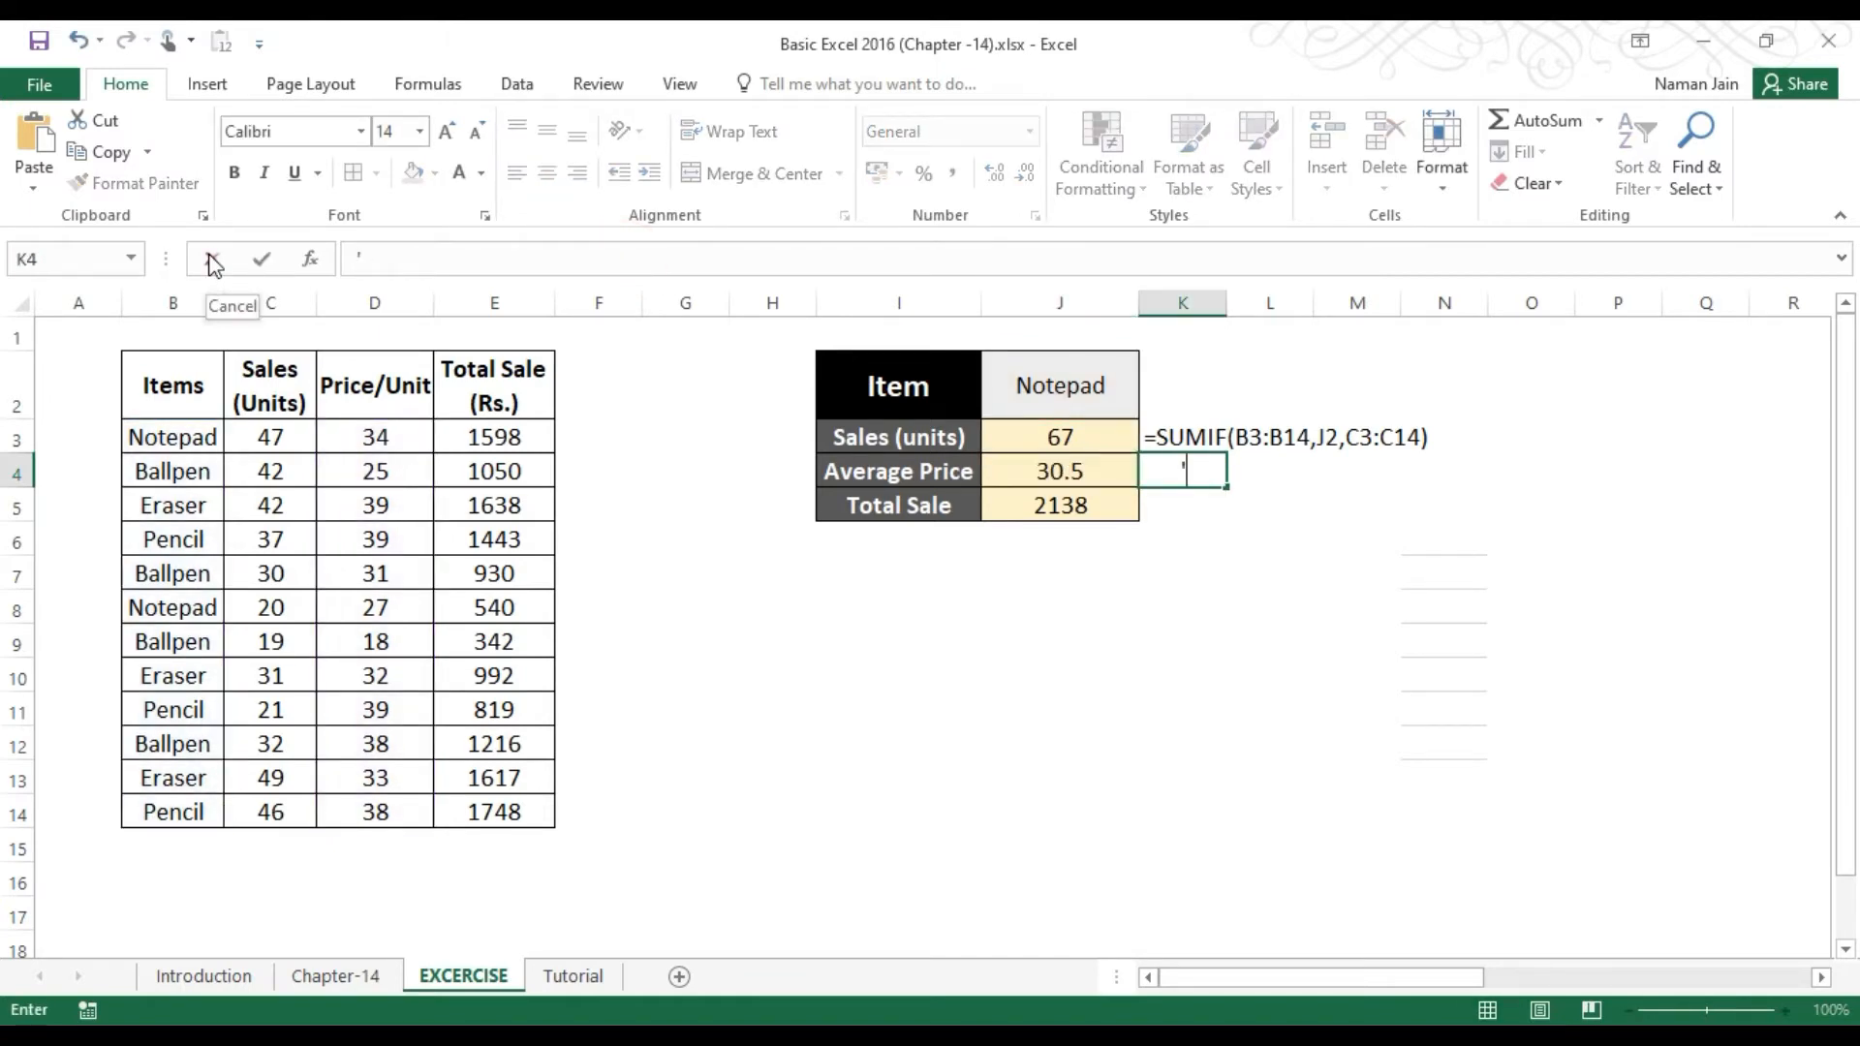
key(ctrl+v)
key(Return)
Step: Left-align the AVERAGEIF formula text in K4
click(1154, 439)
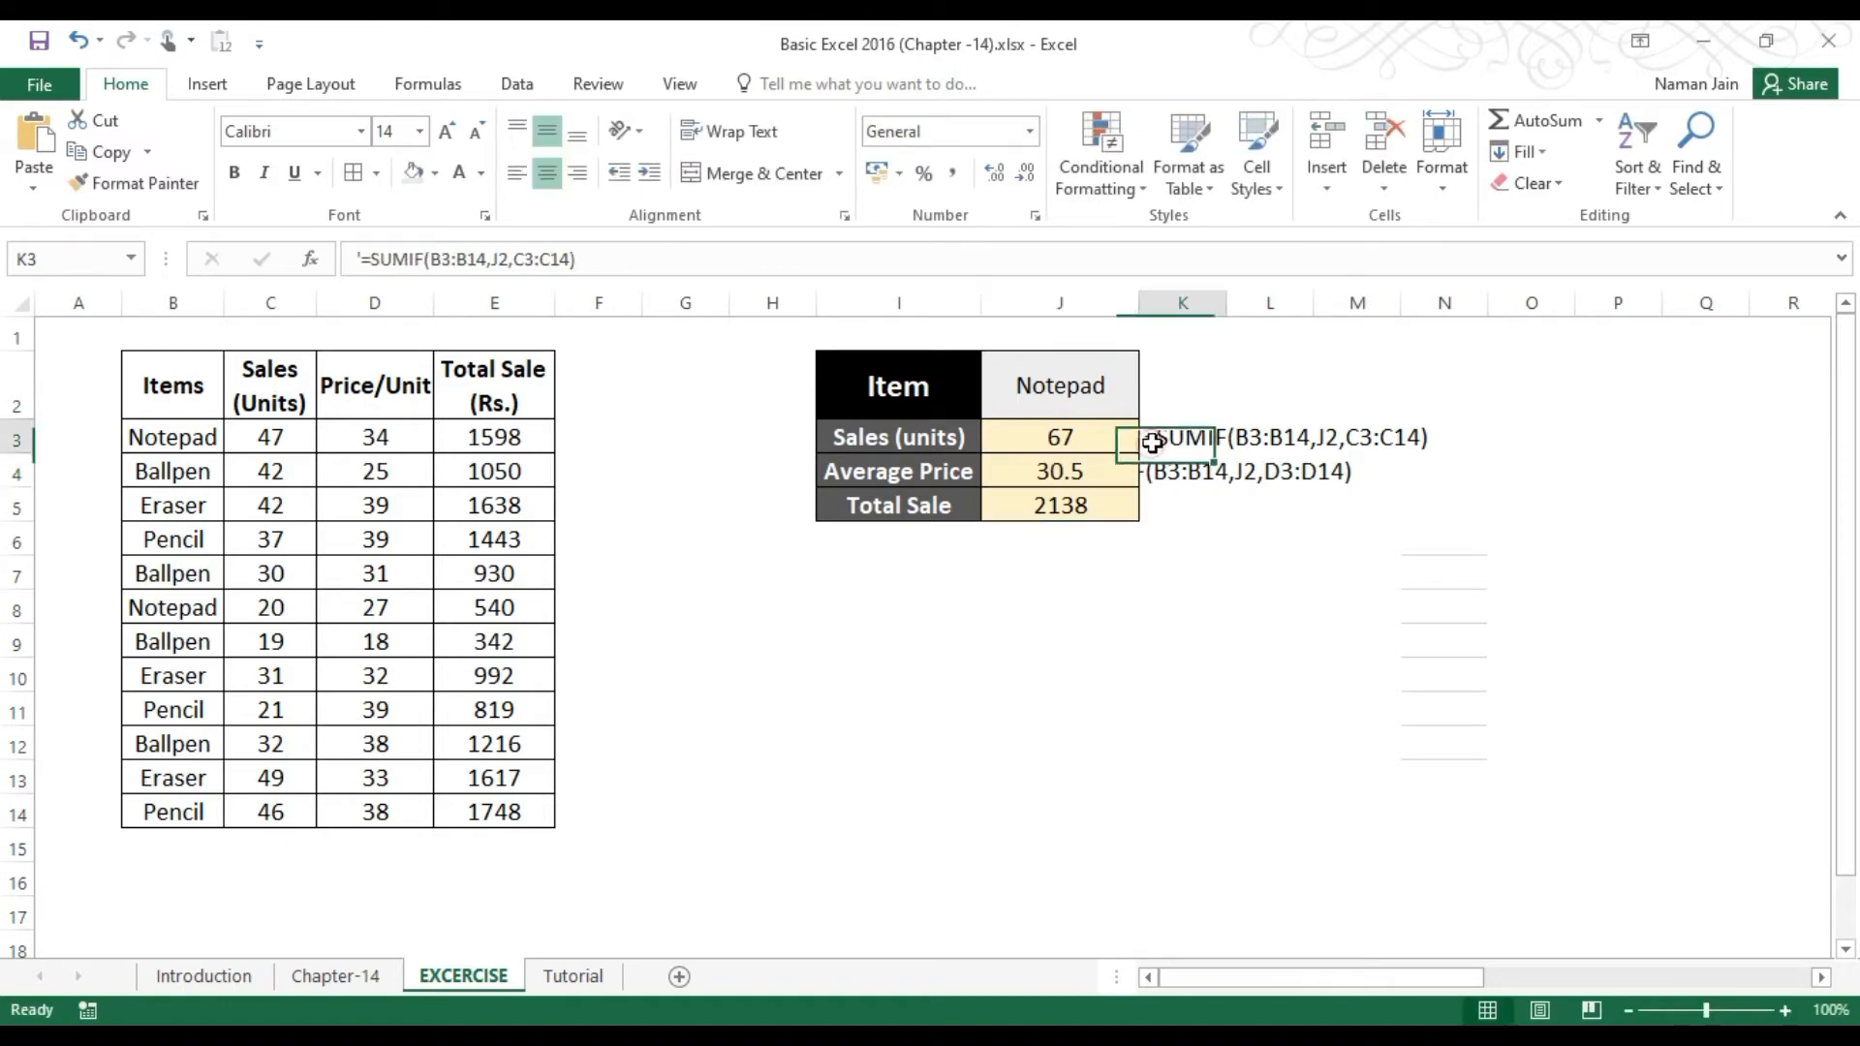
click(1201, 467)
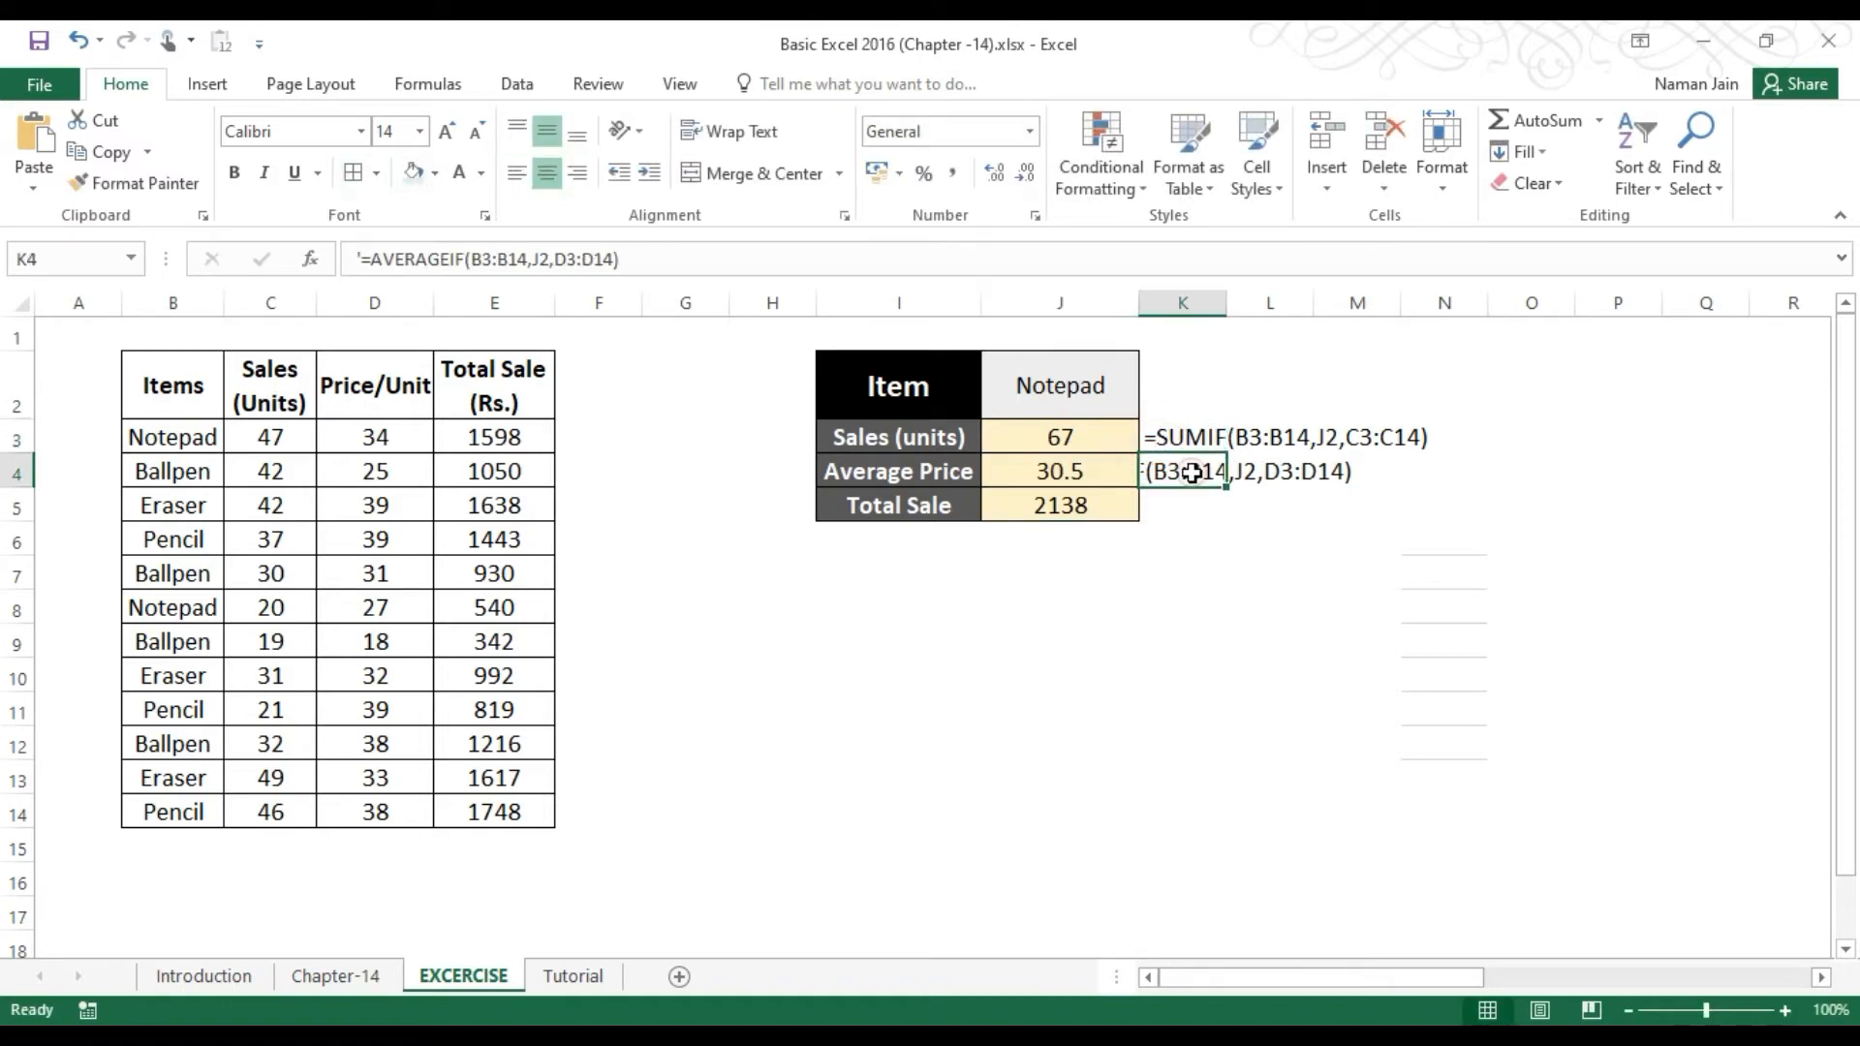
click(521, 180)
Step: Copy the J5 formula into K5 as the text '=SUMIF(B3:B14,J2,E3:E14)
click(1173, 511)
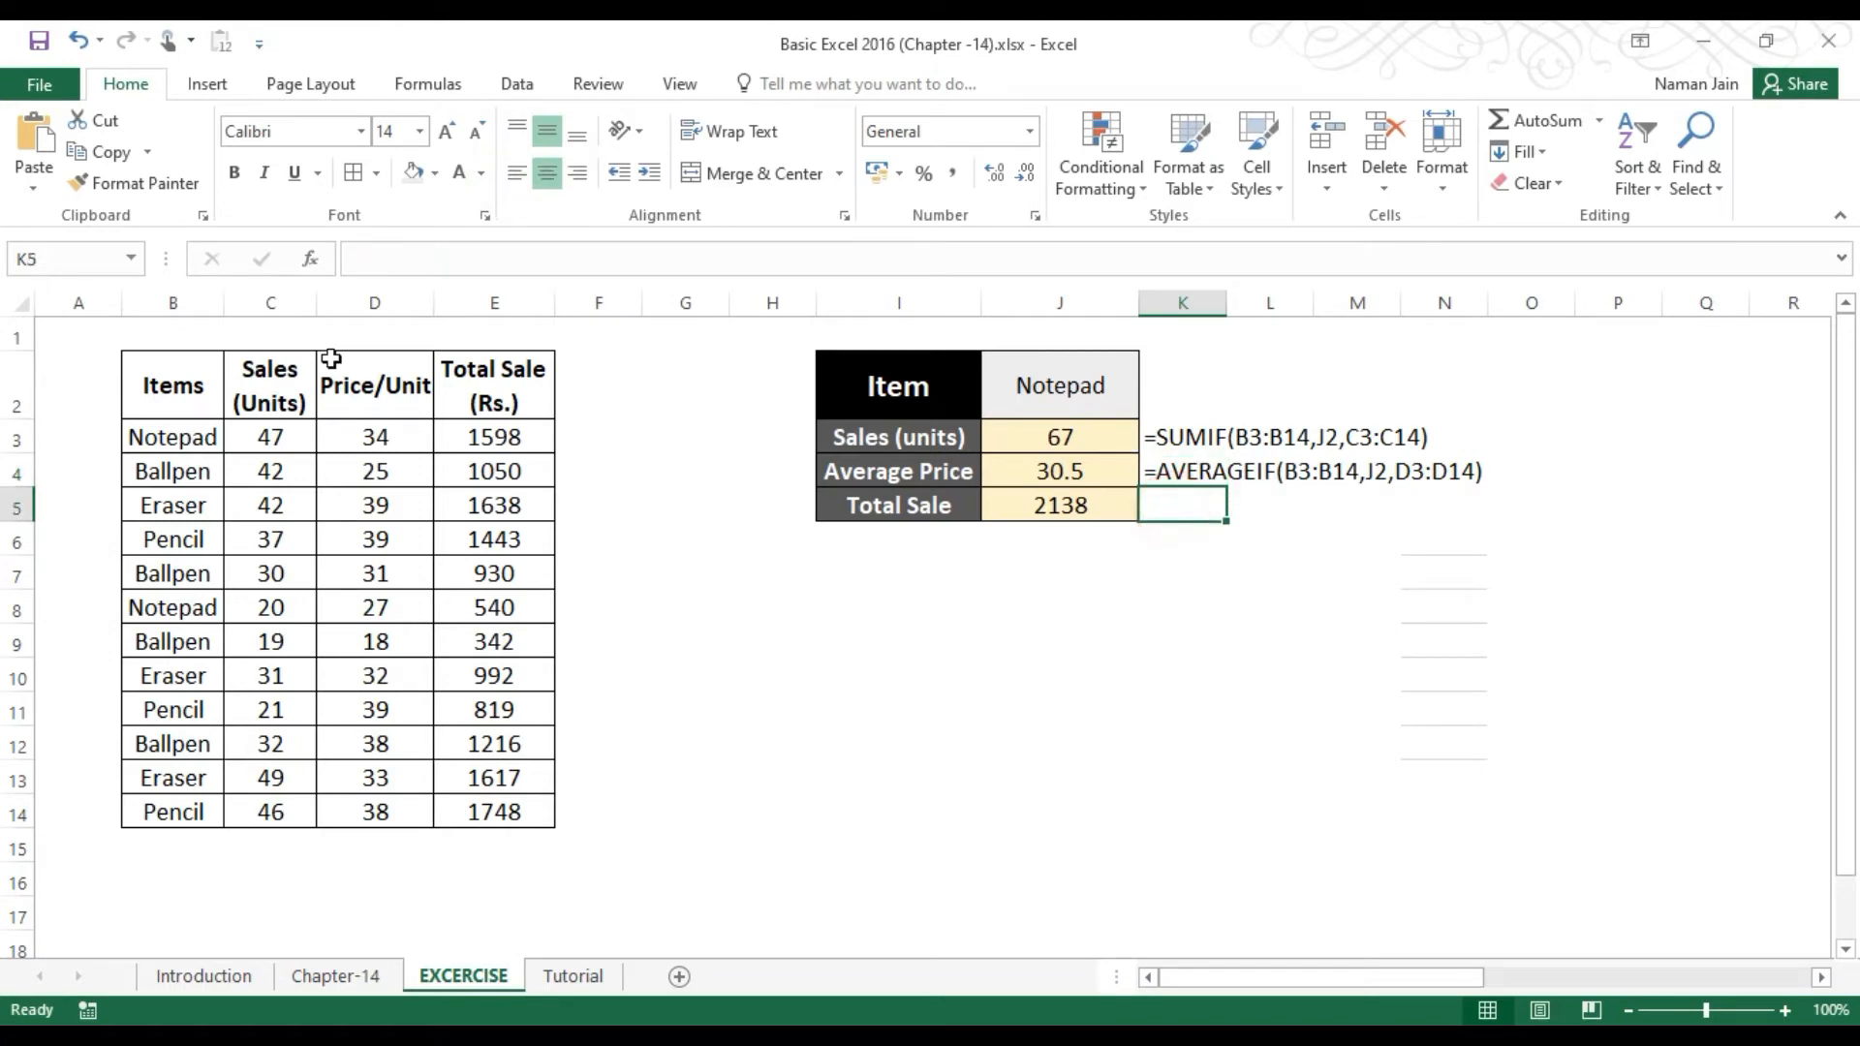
click(1060, 504)
click(355, 257)
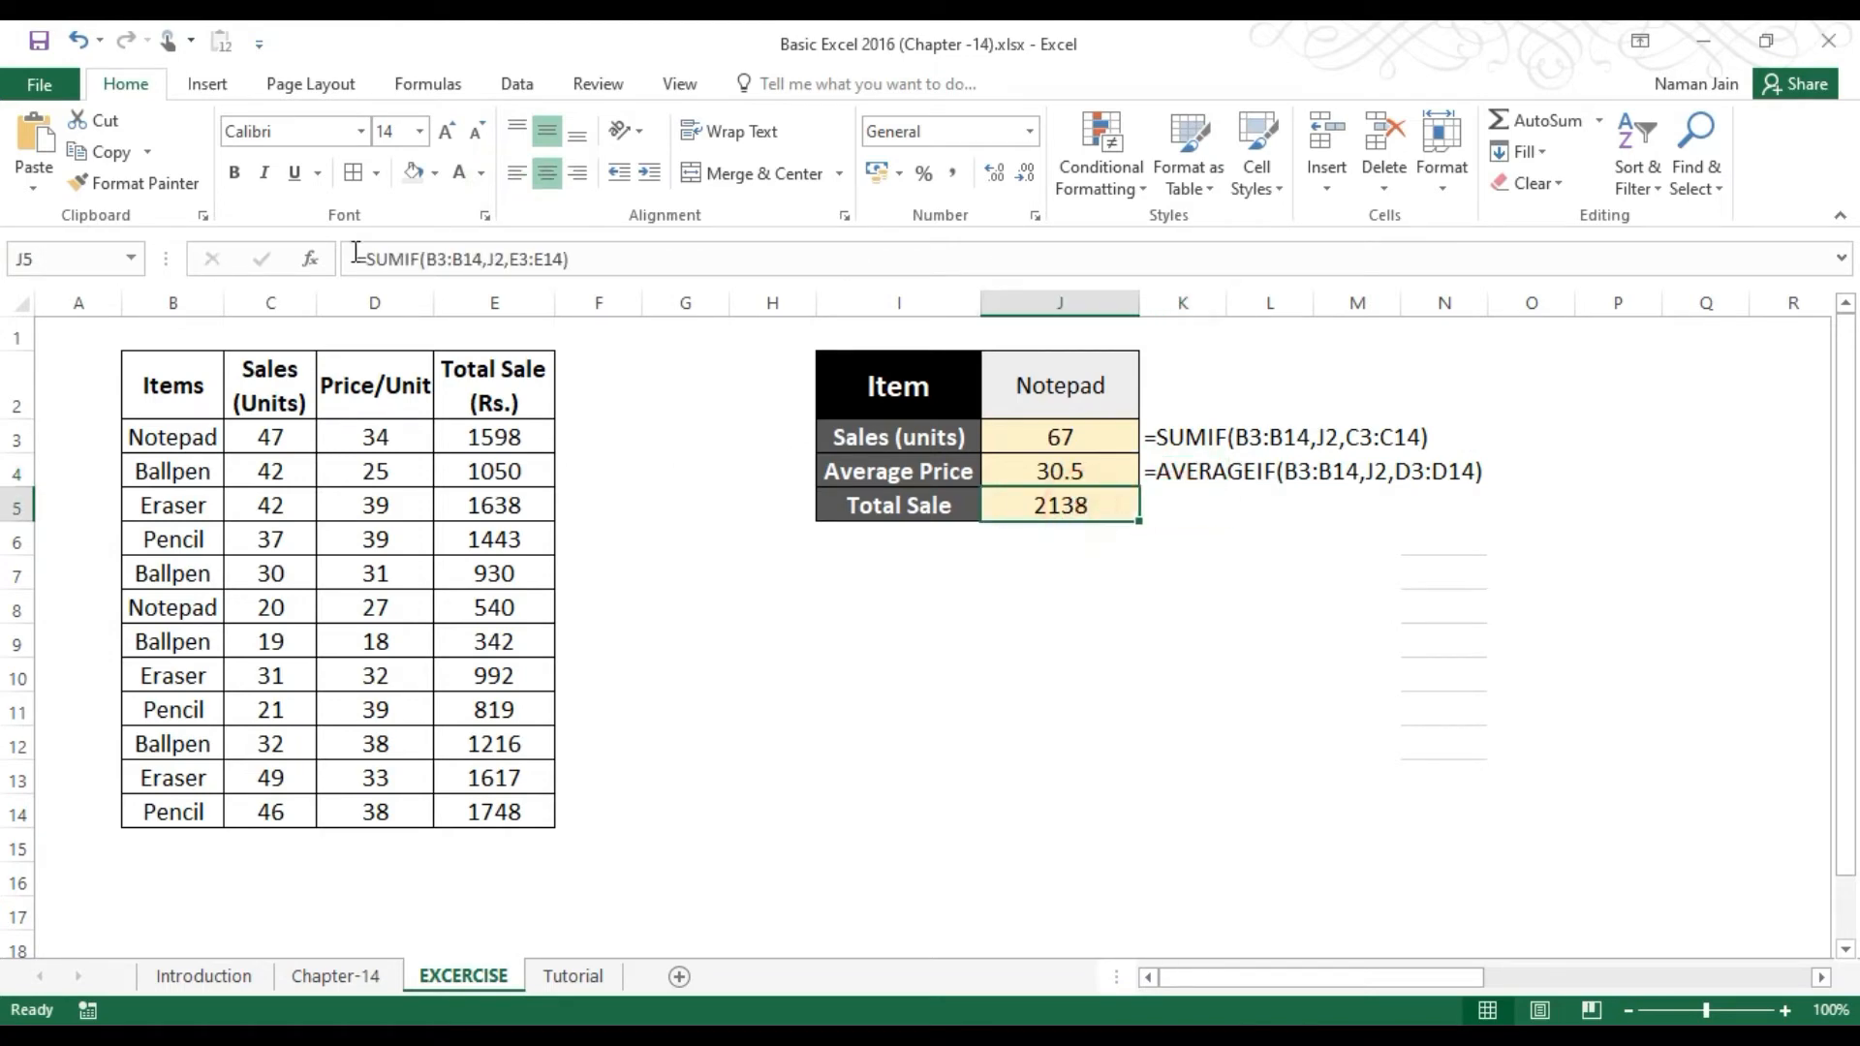
drag(561, 227, 591, 254)
key(ctrl+c)
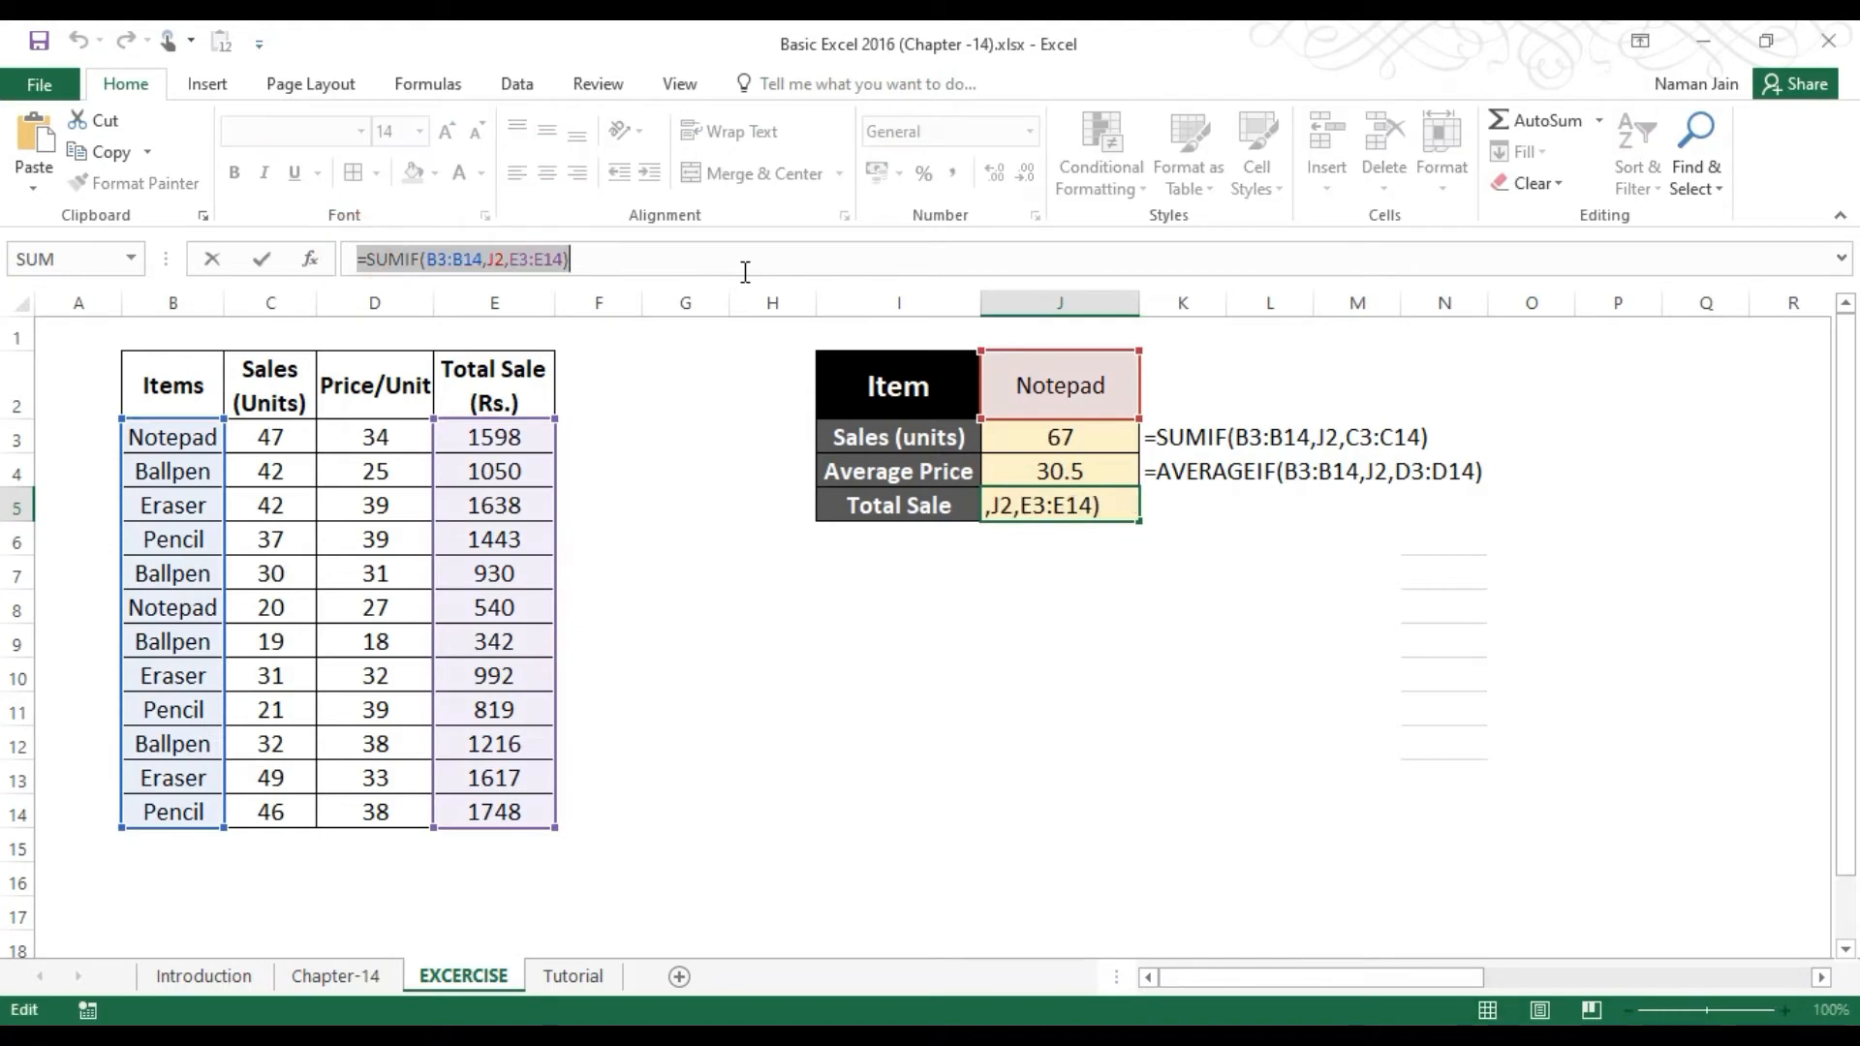
key(Escape)
key(Right)
text(')
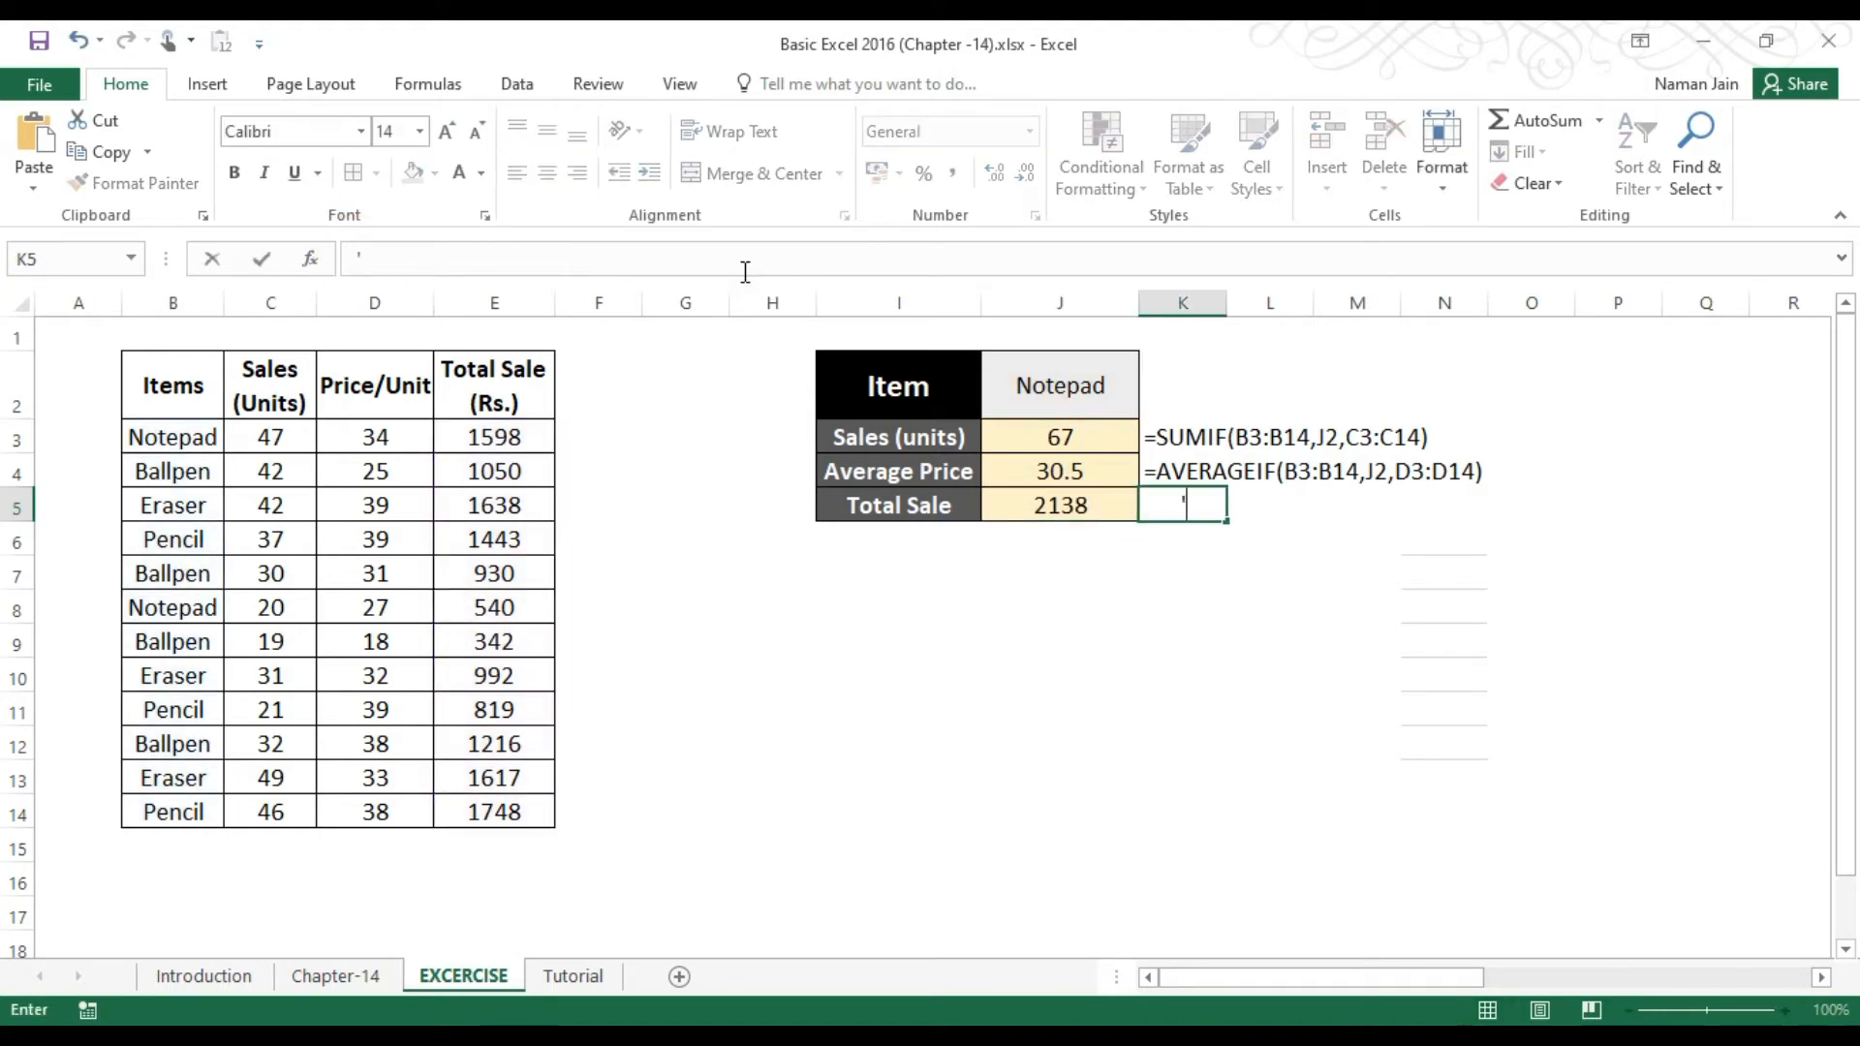
key(ctrl+v)
key(Return)
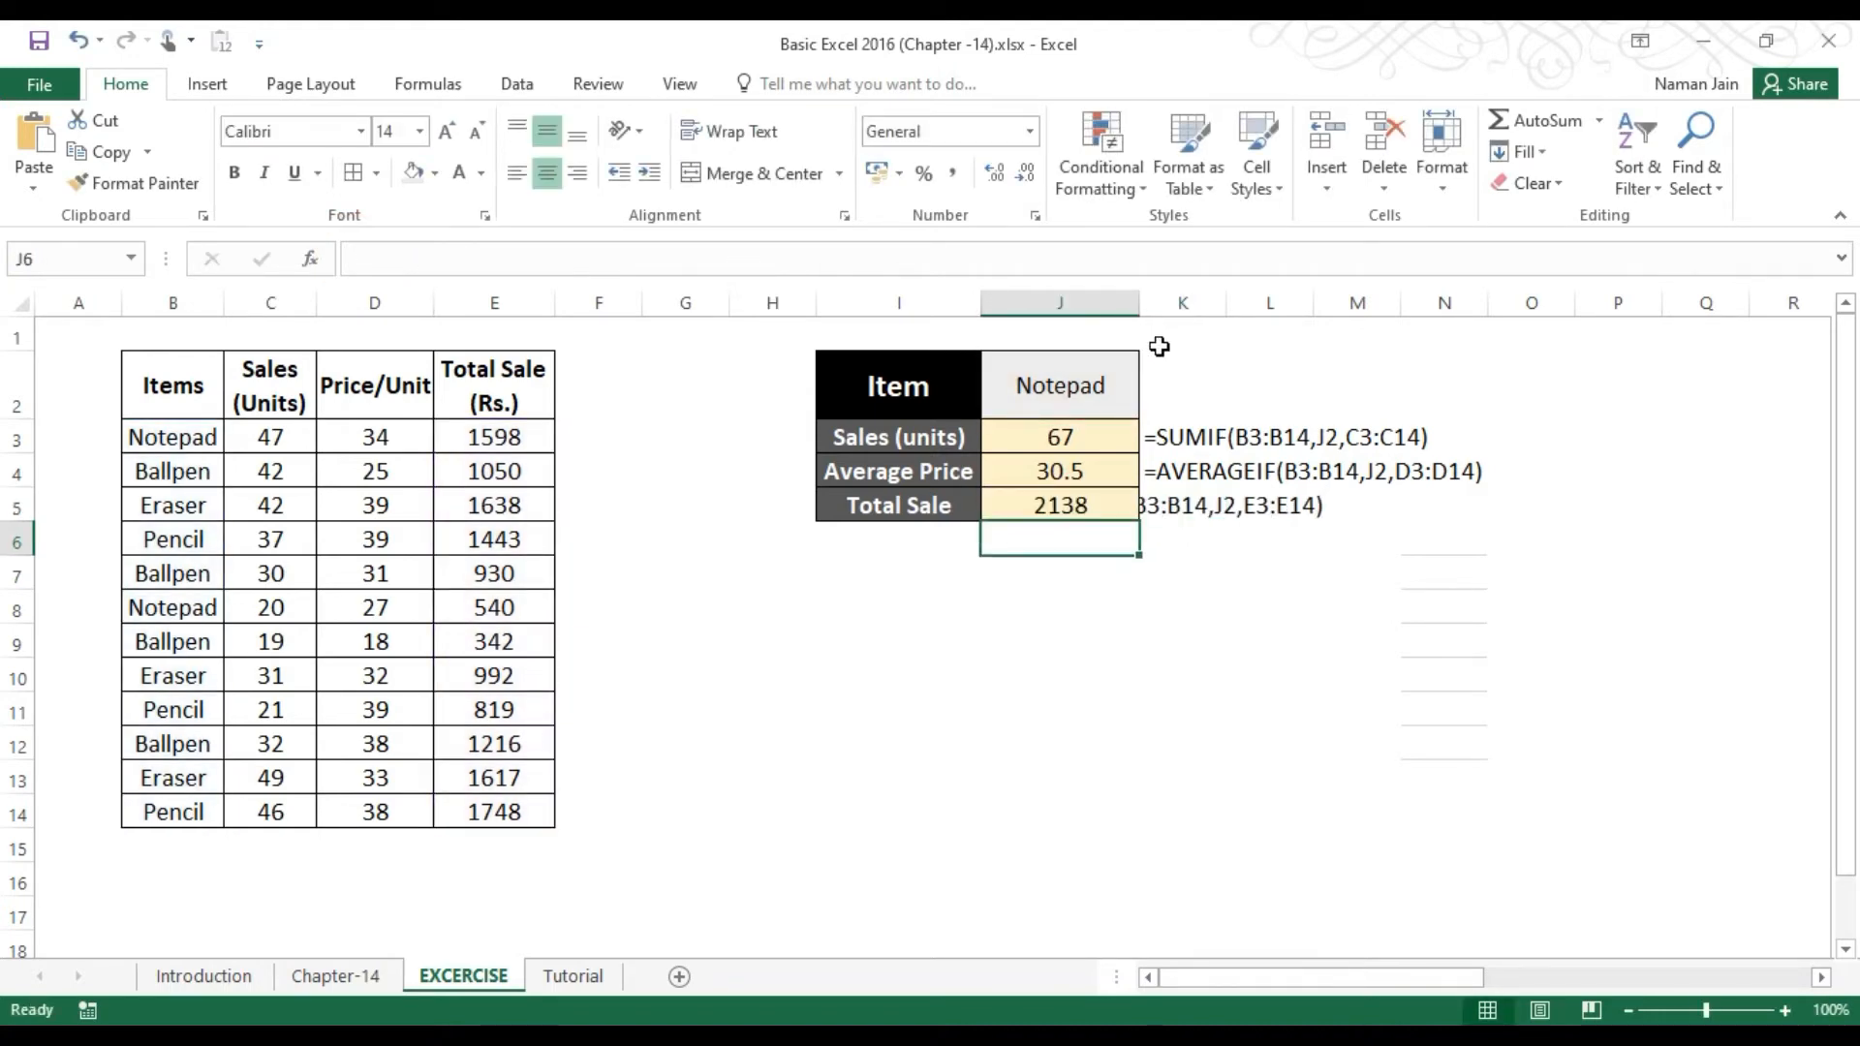
Step: Left-align the SUMIF formula text in K5 beside the Total Sale value
click(1153, 474)
click(1165, 513)
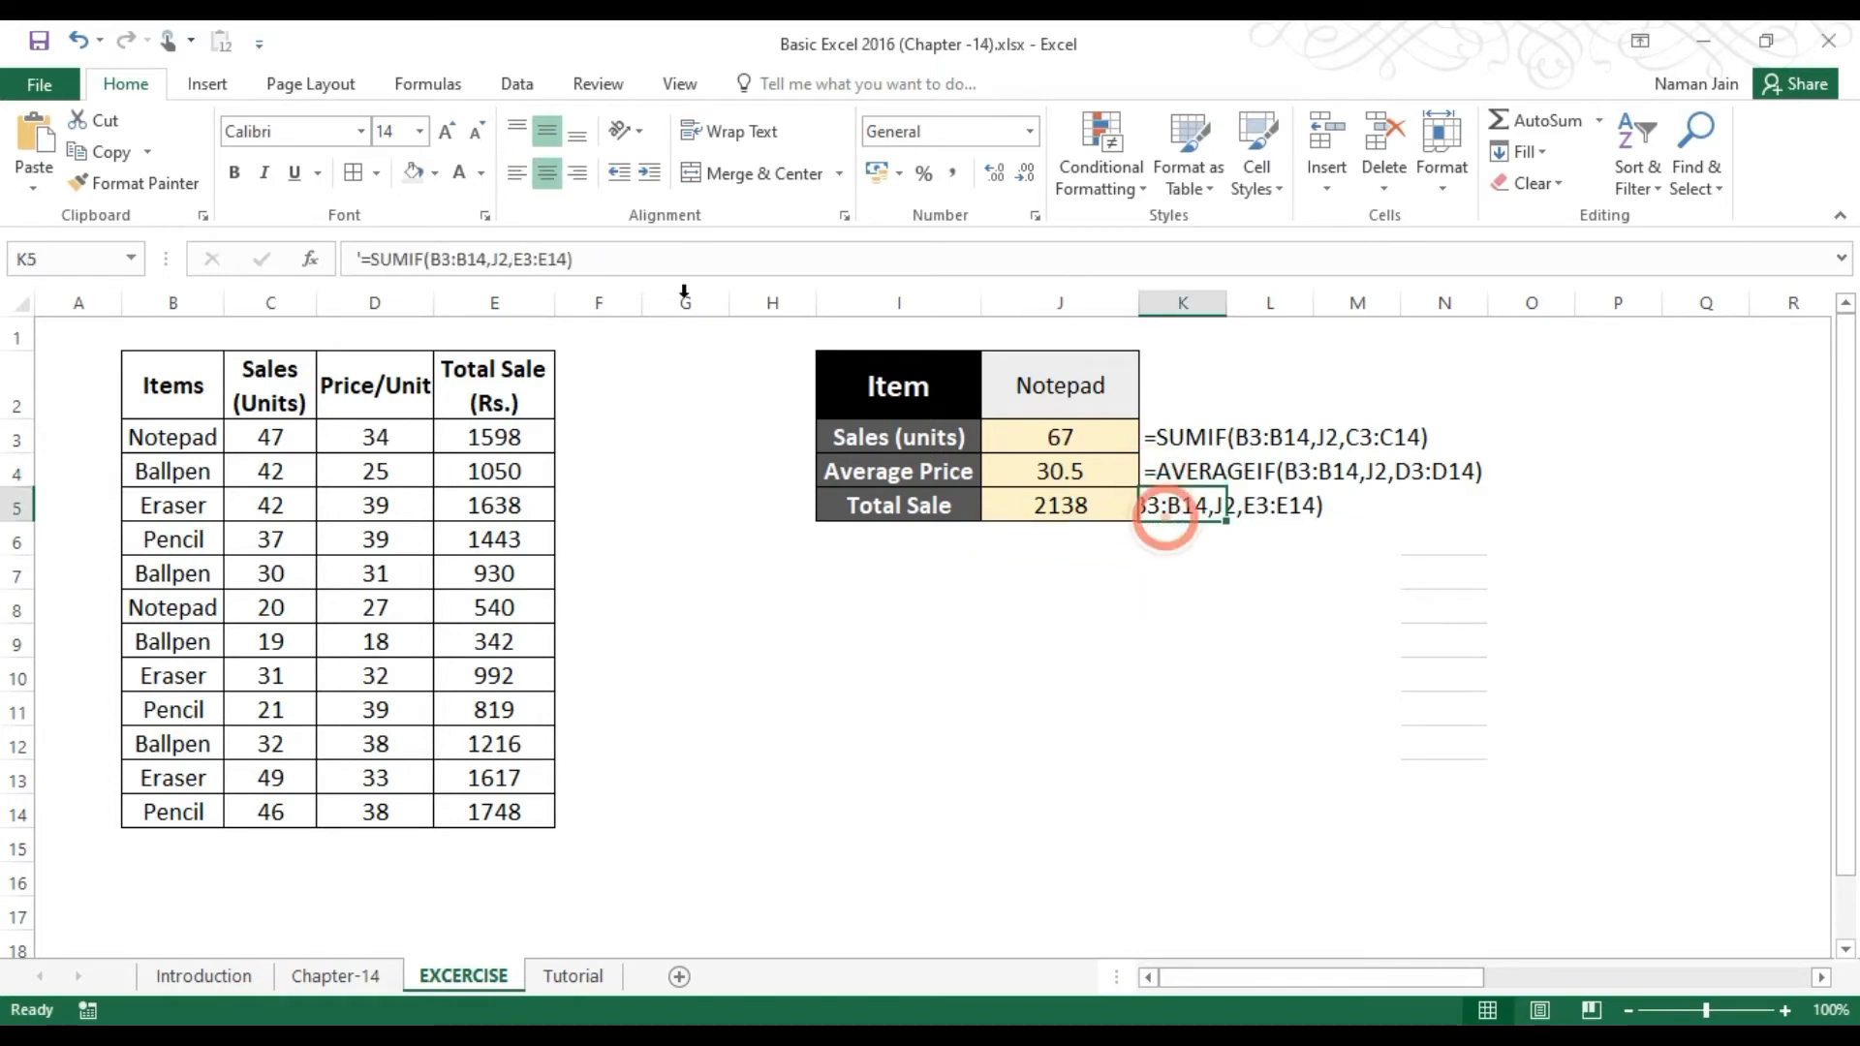
click(516, 173)
Step: Examine the Average Price, Total Sale and Sales (units) formulas, including the range arguments of the SUMIF in J3
click(1066, 471)
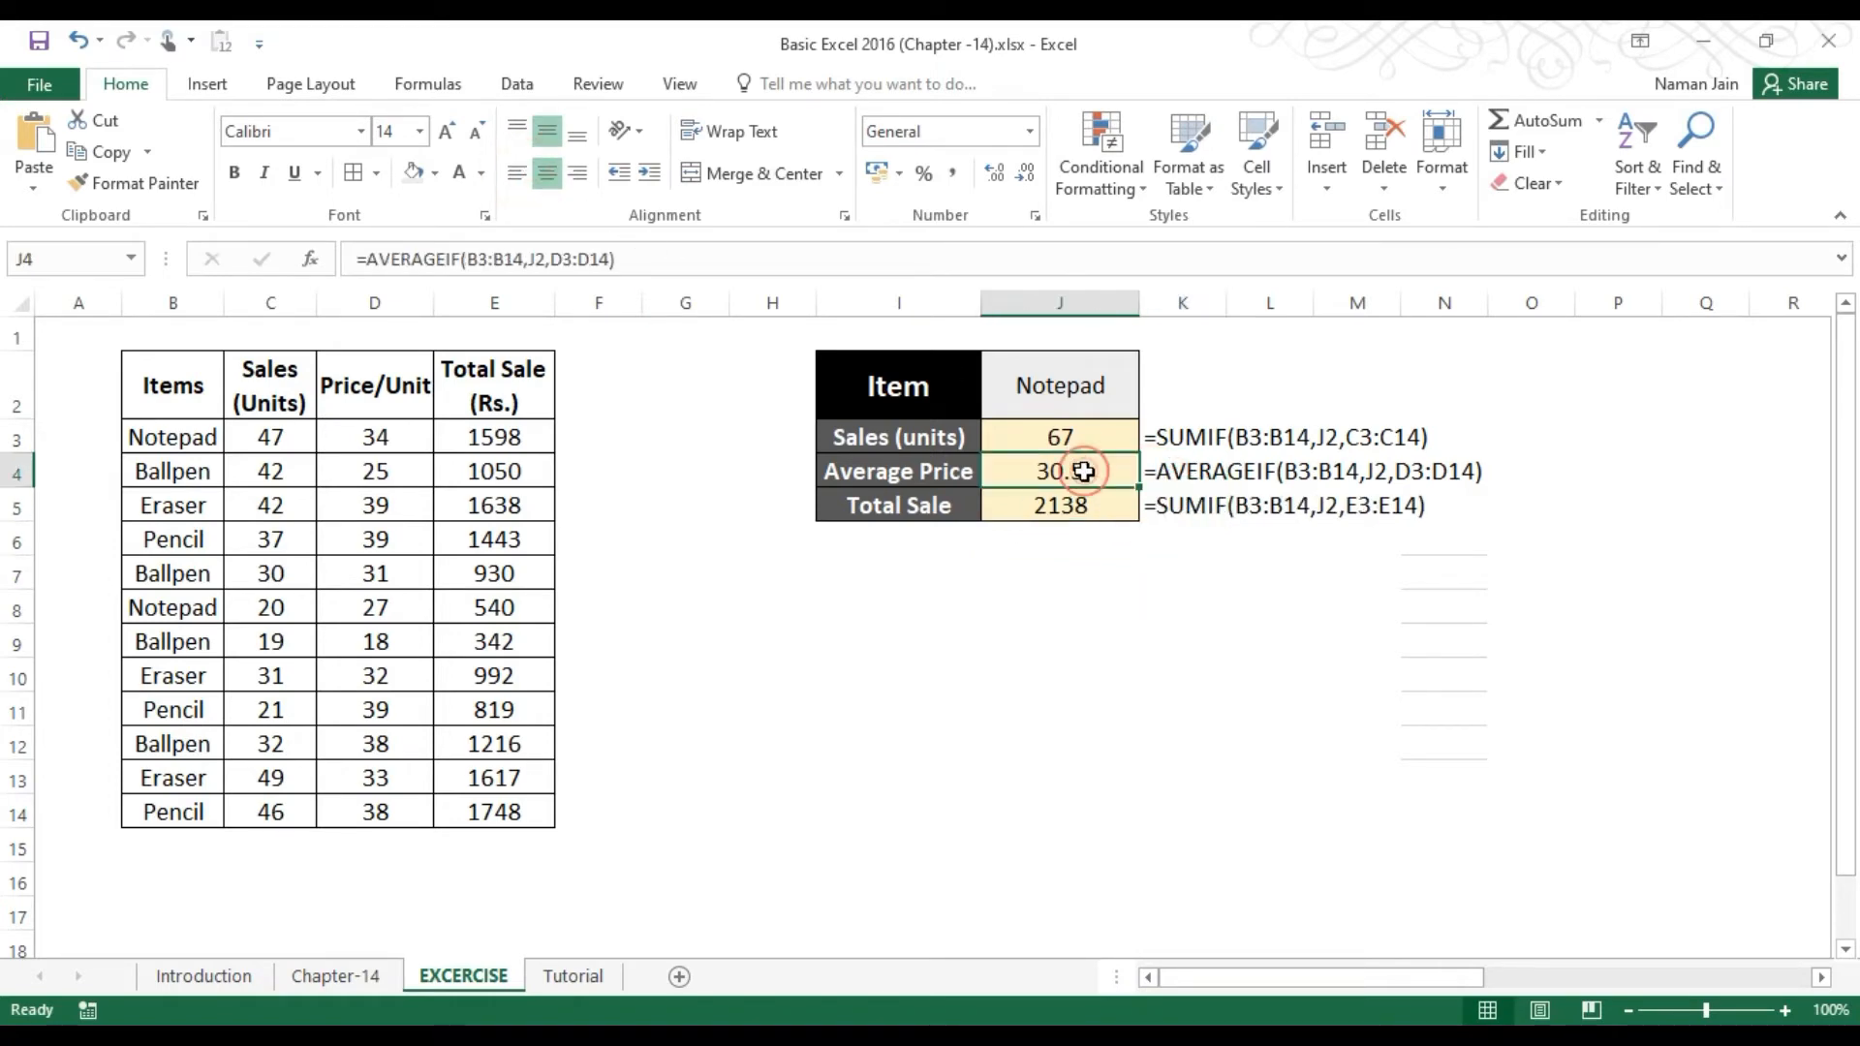
click(1066, 505)
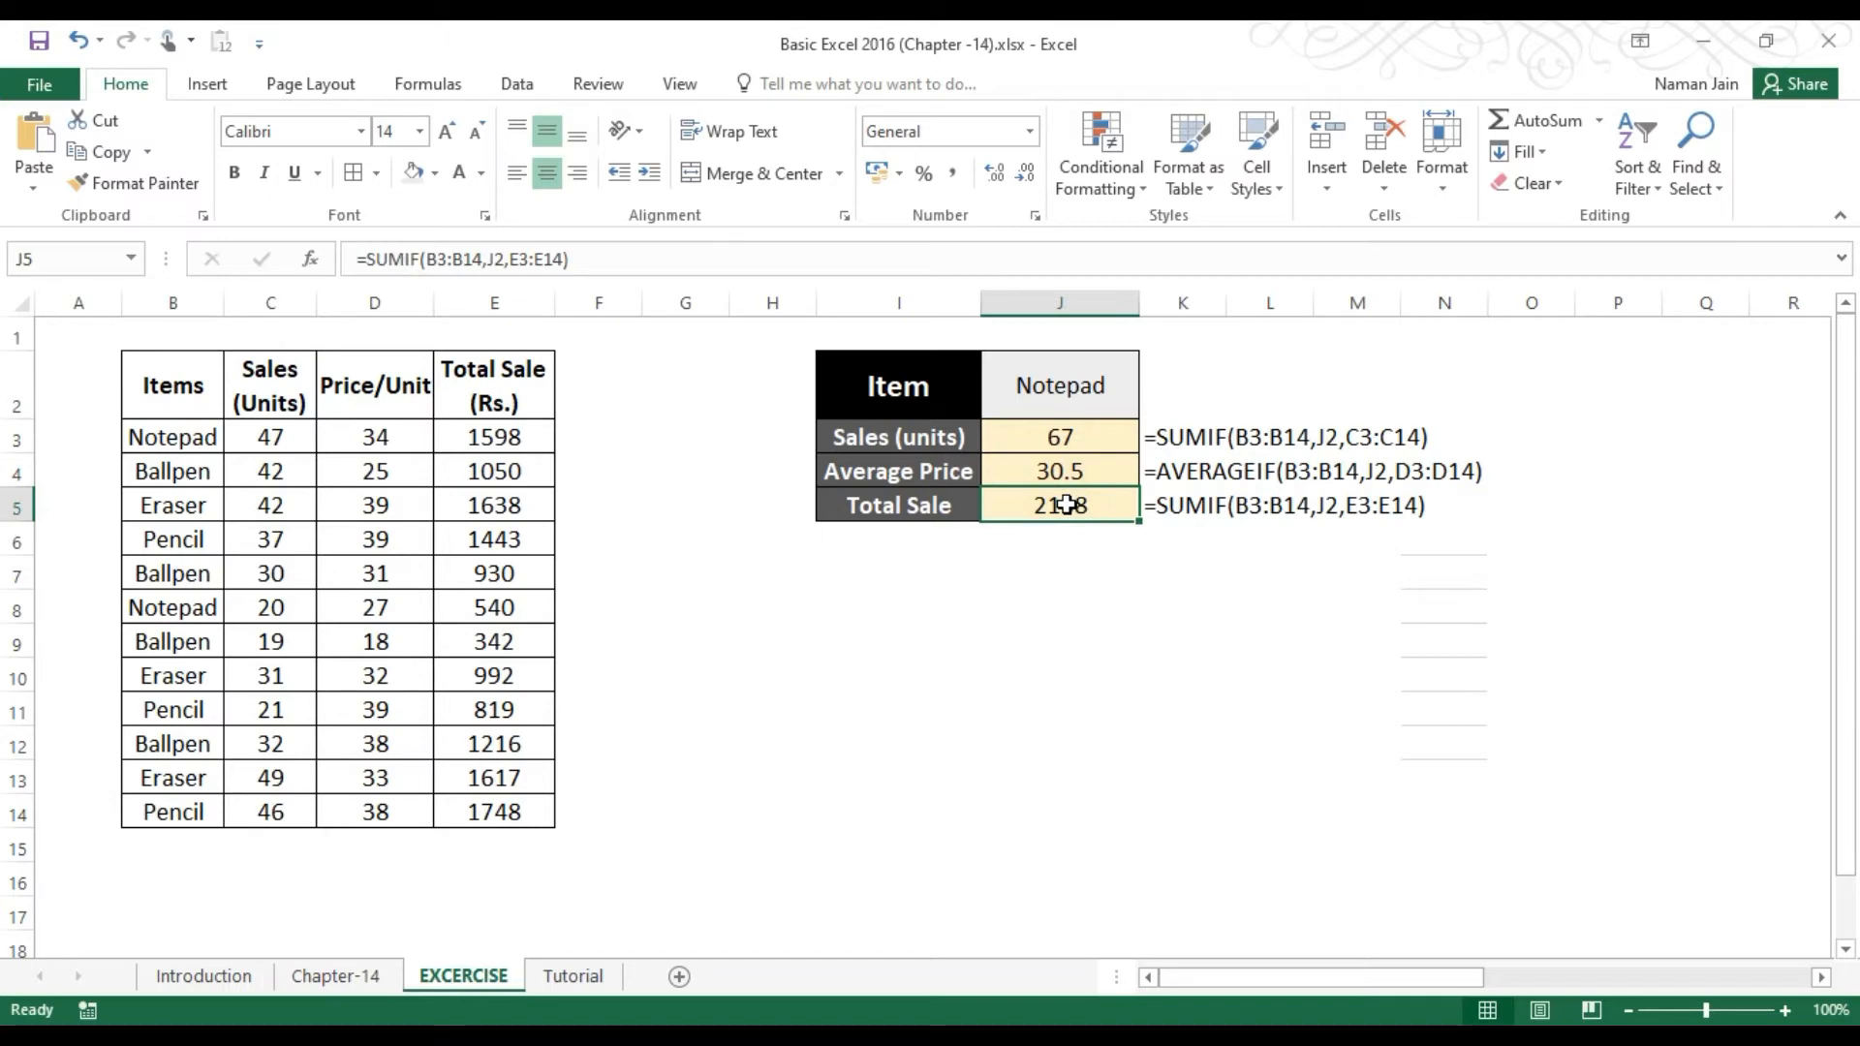
click(1063, 436)
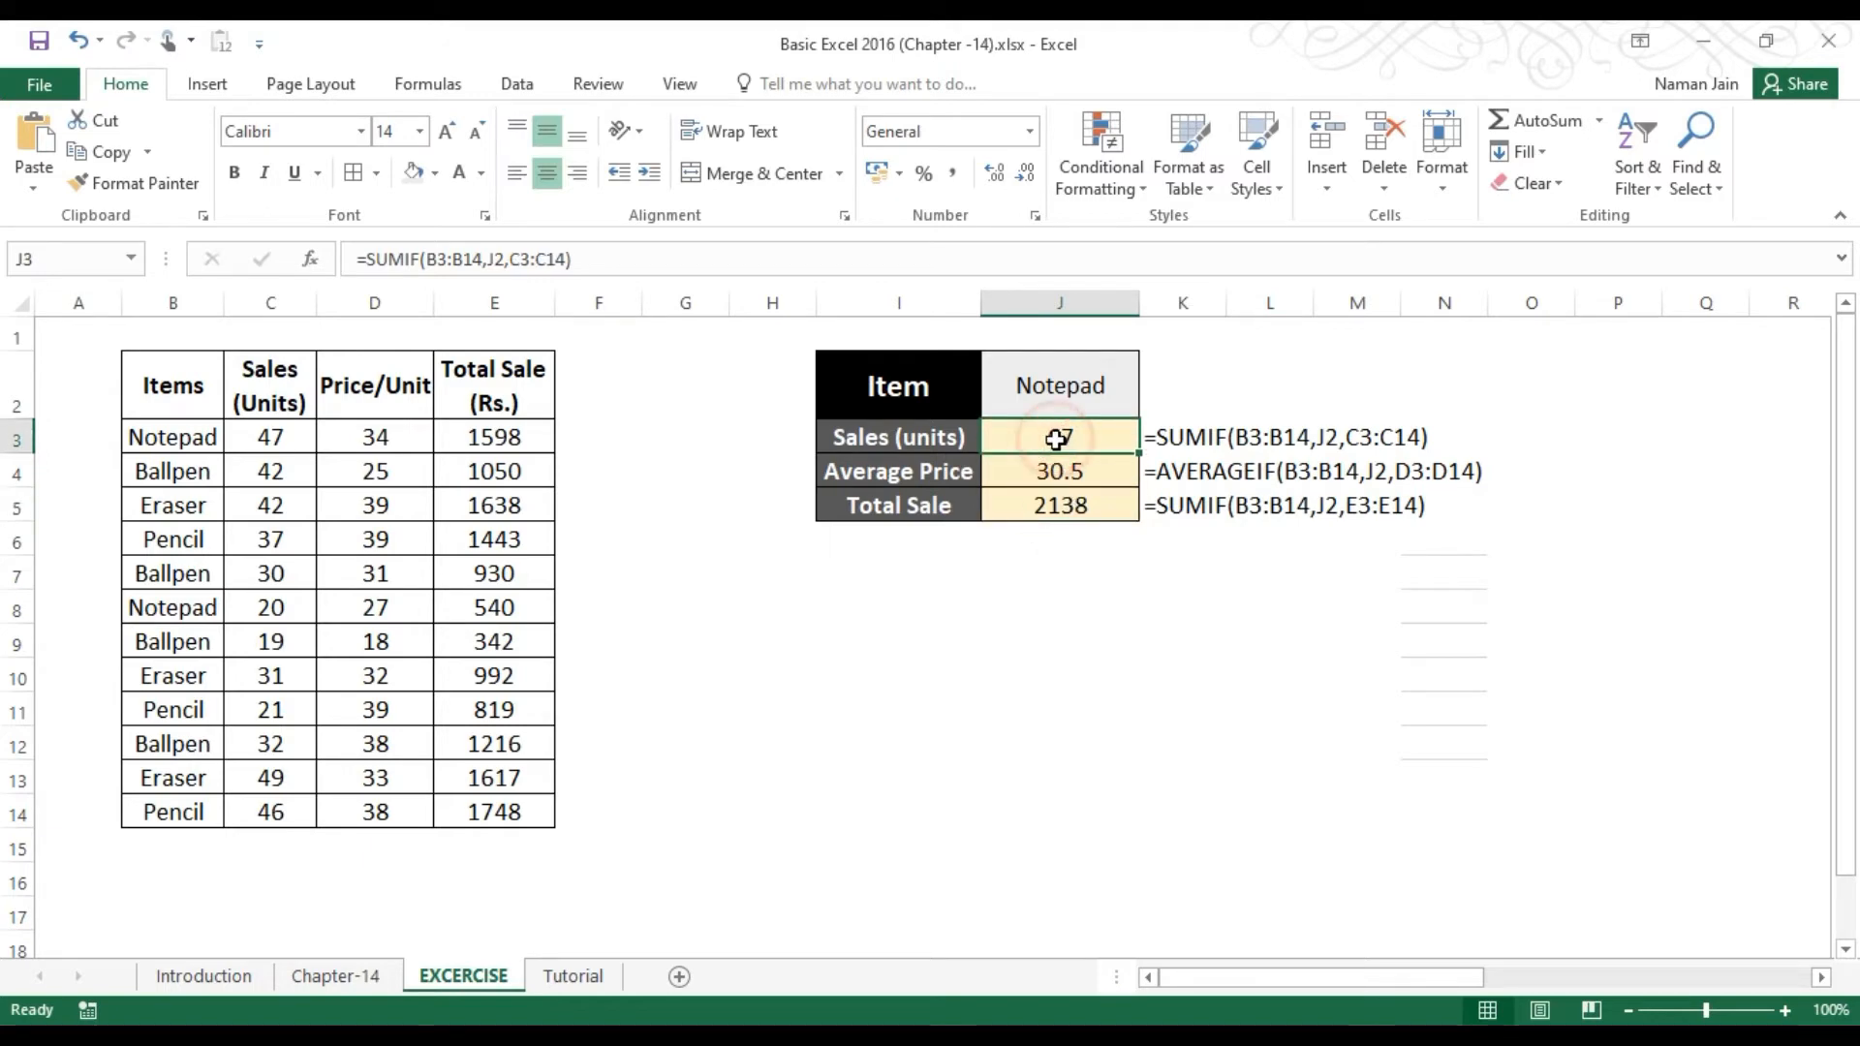
click(422, 256)
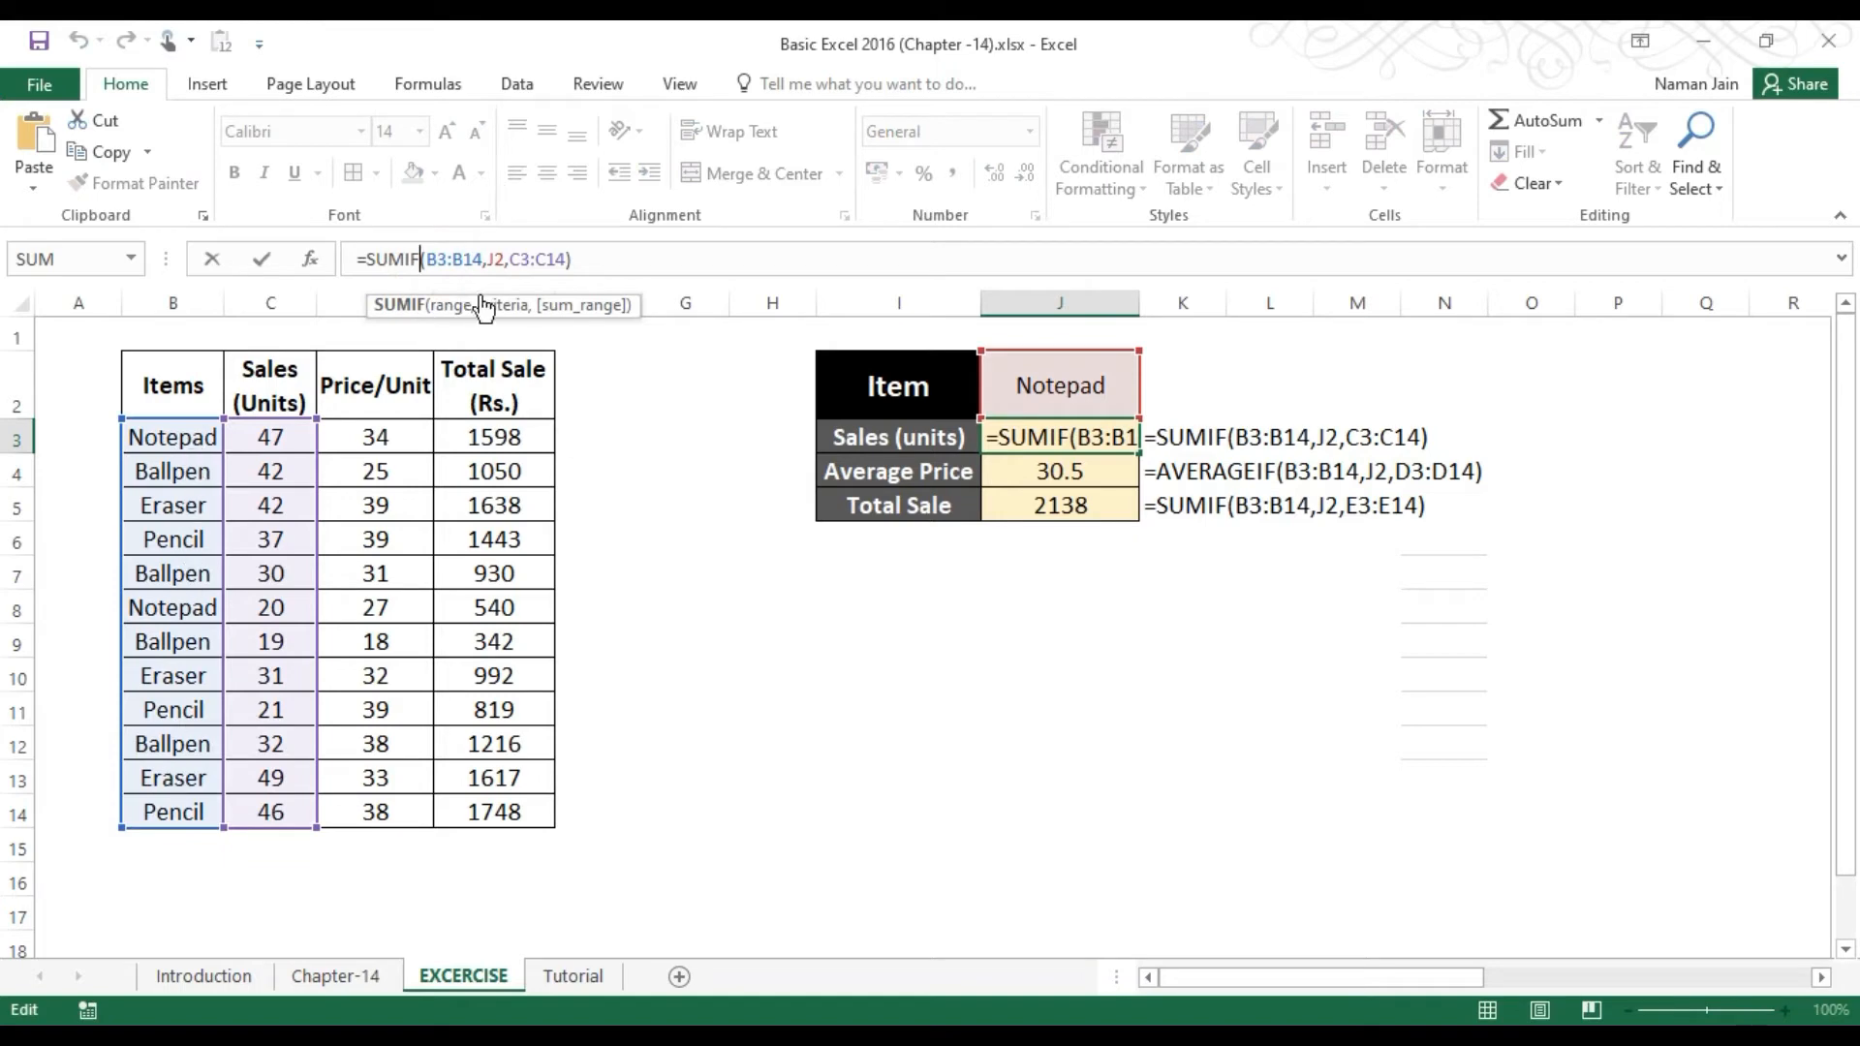
key(Escape)
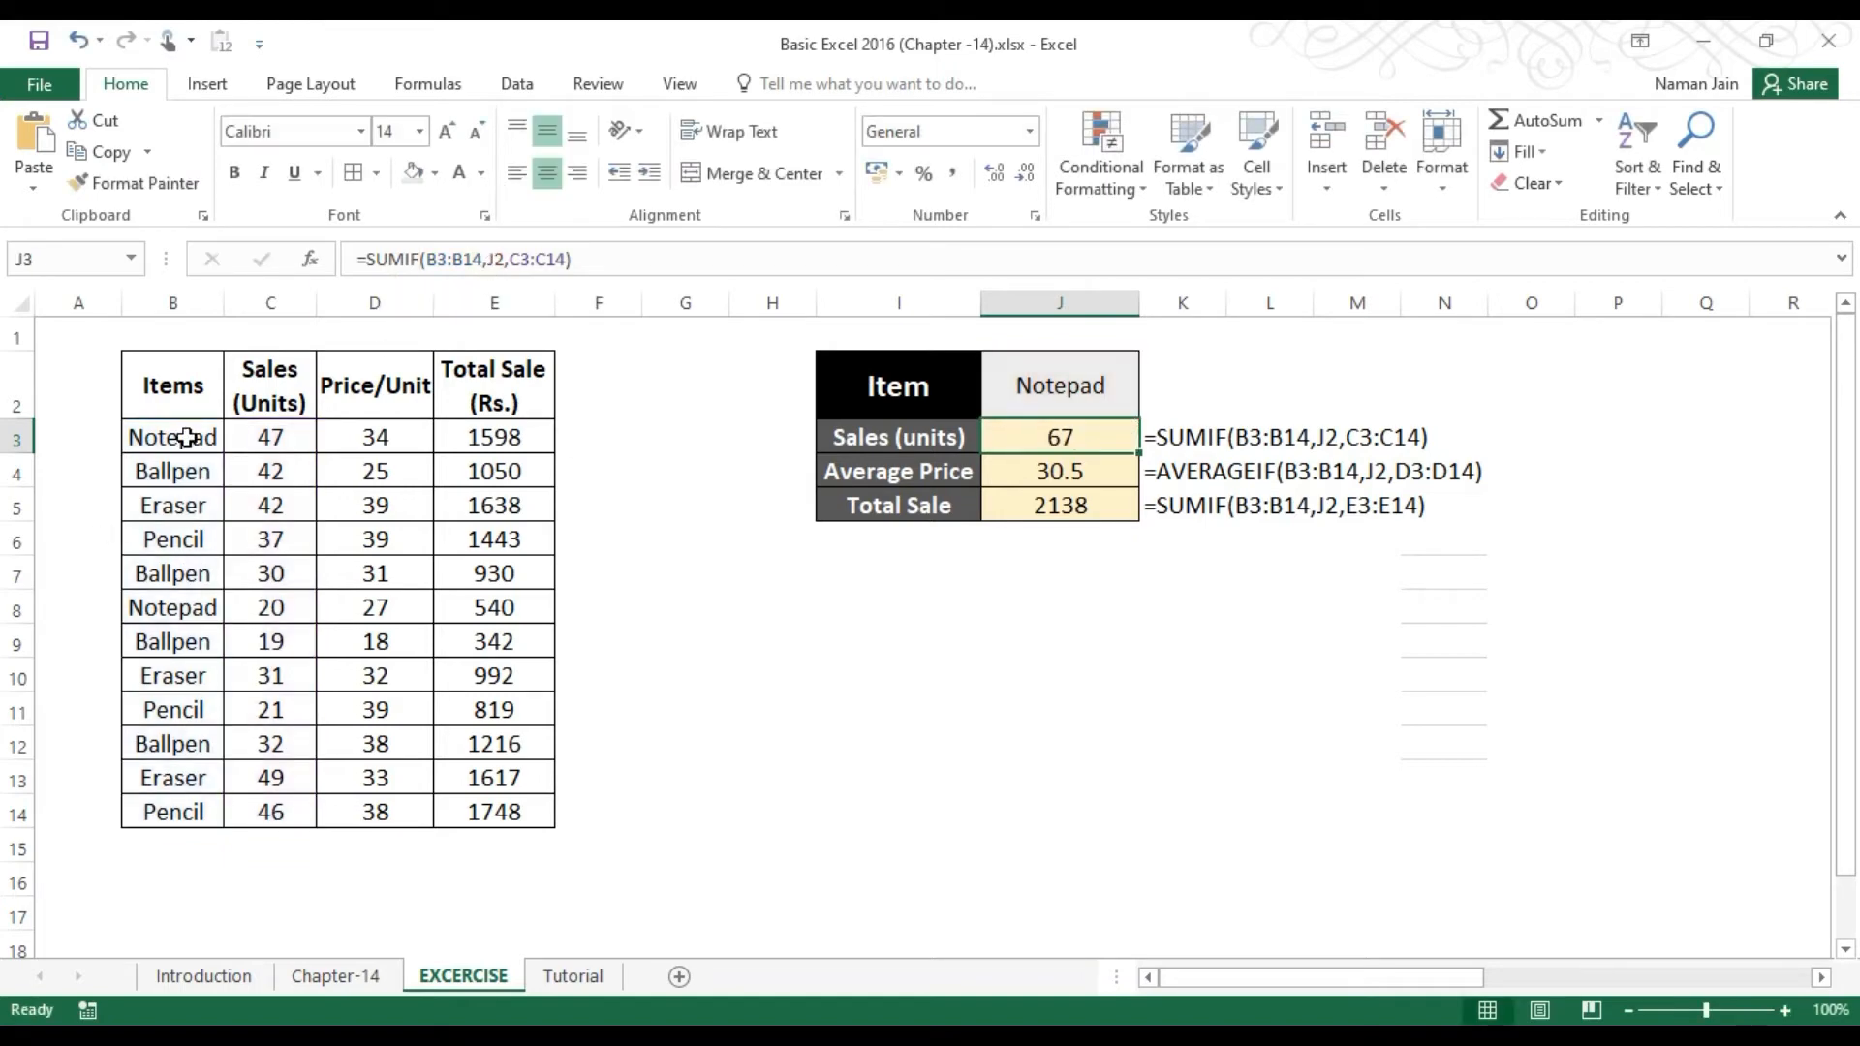
Step: Define the name Items for the item cells B3:B14
drag(187, 438, 175, 812)
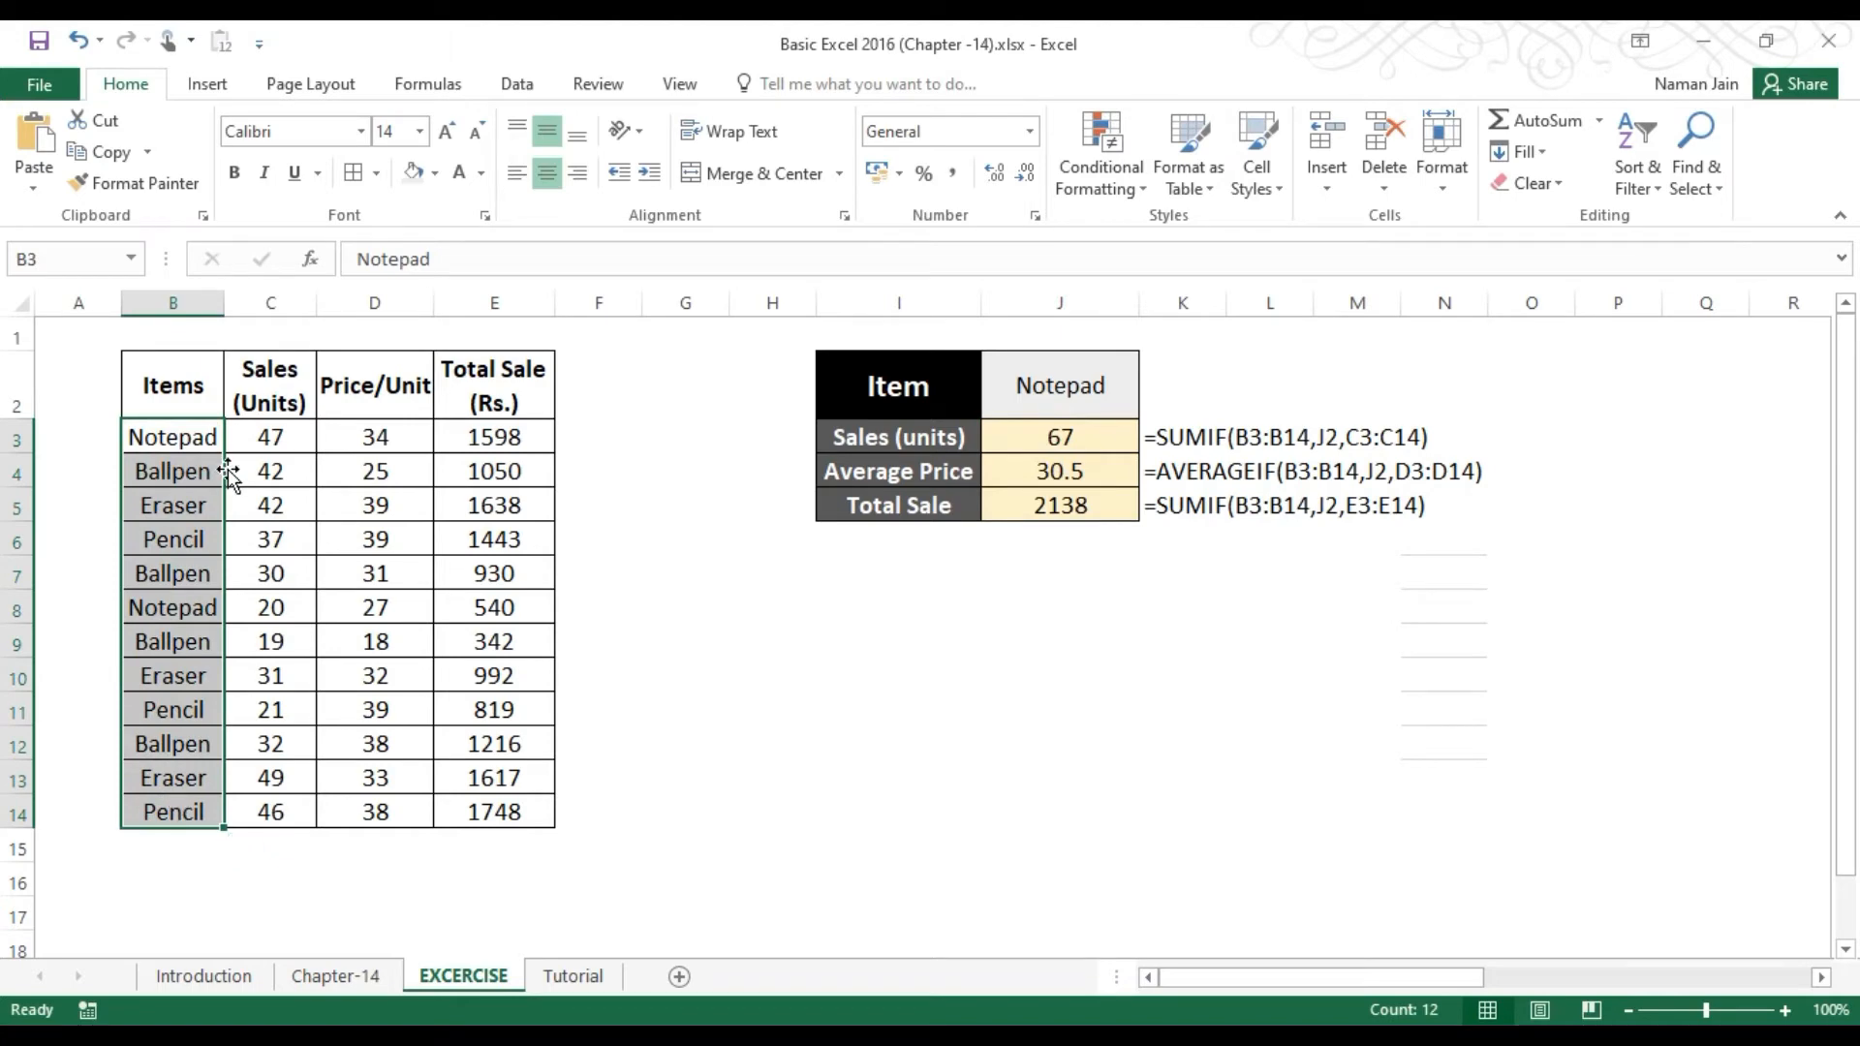
click(430, 83)
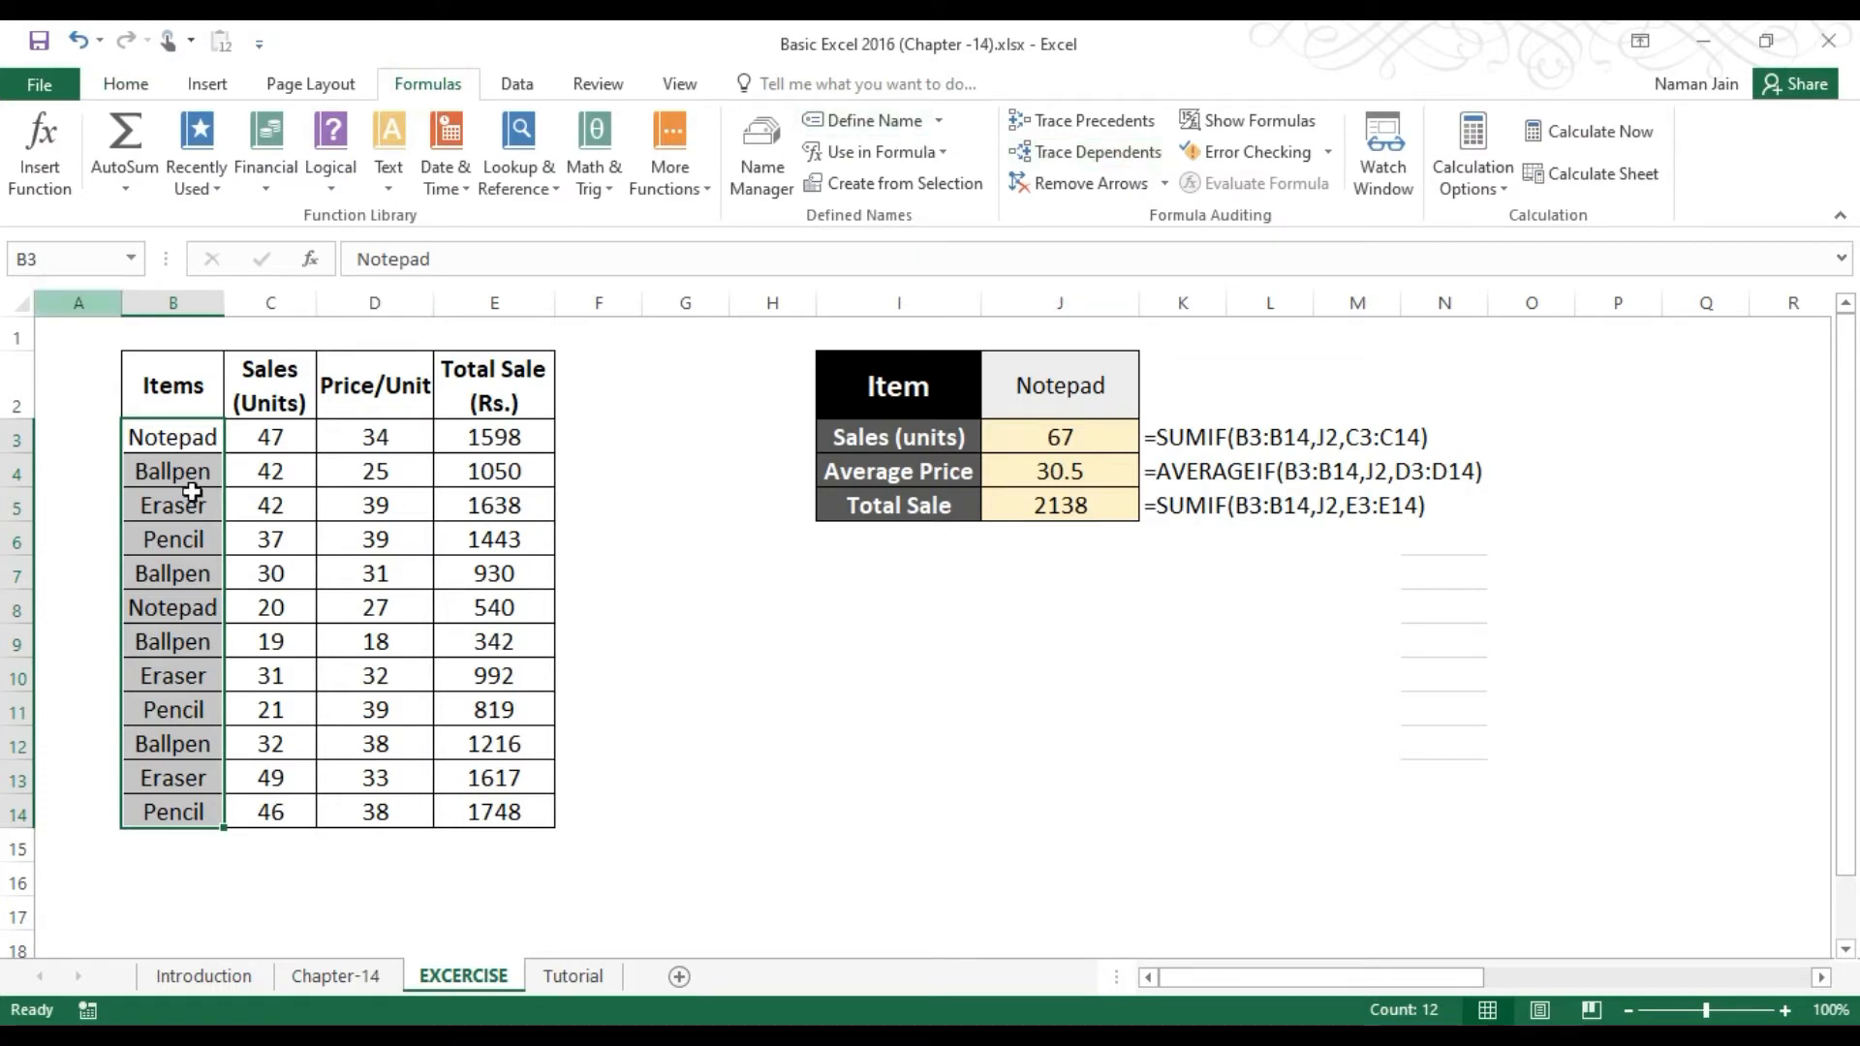
click(192, 437)
click(249, 432)
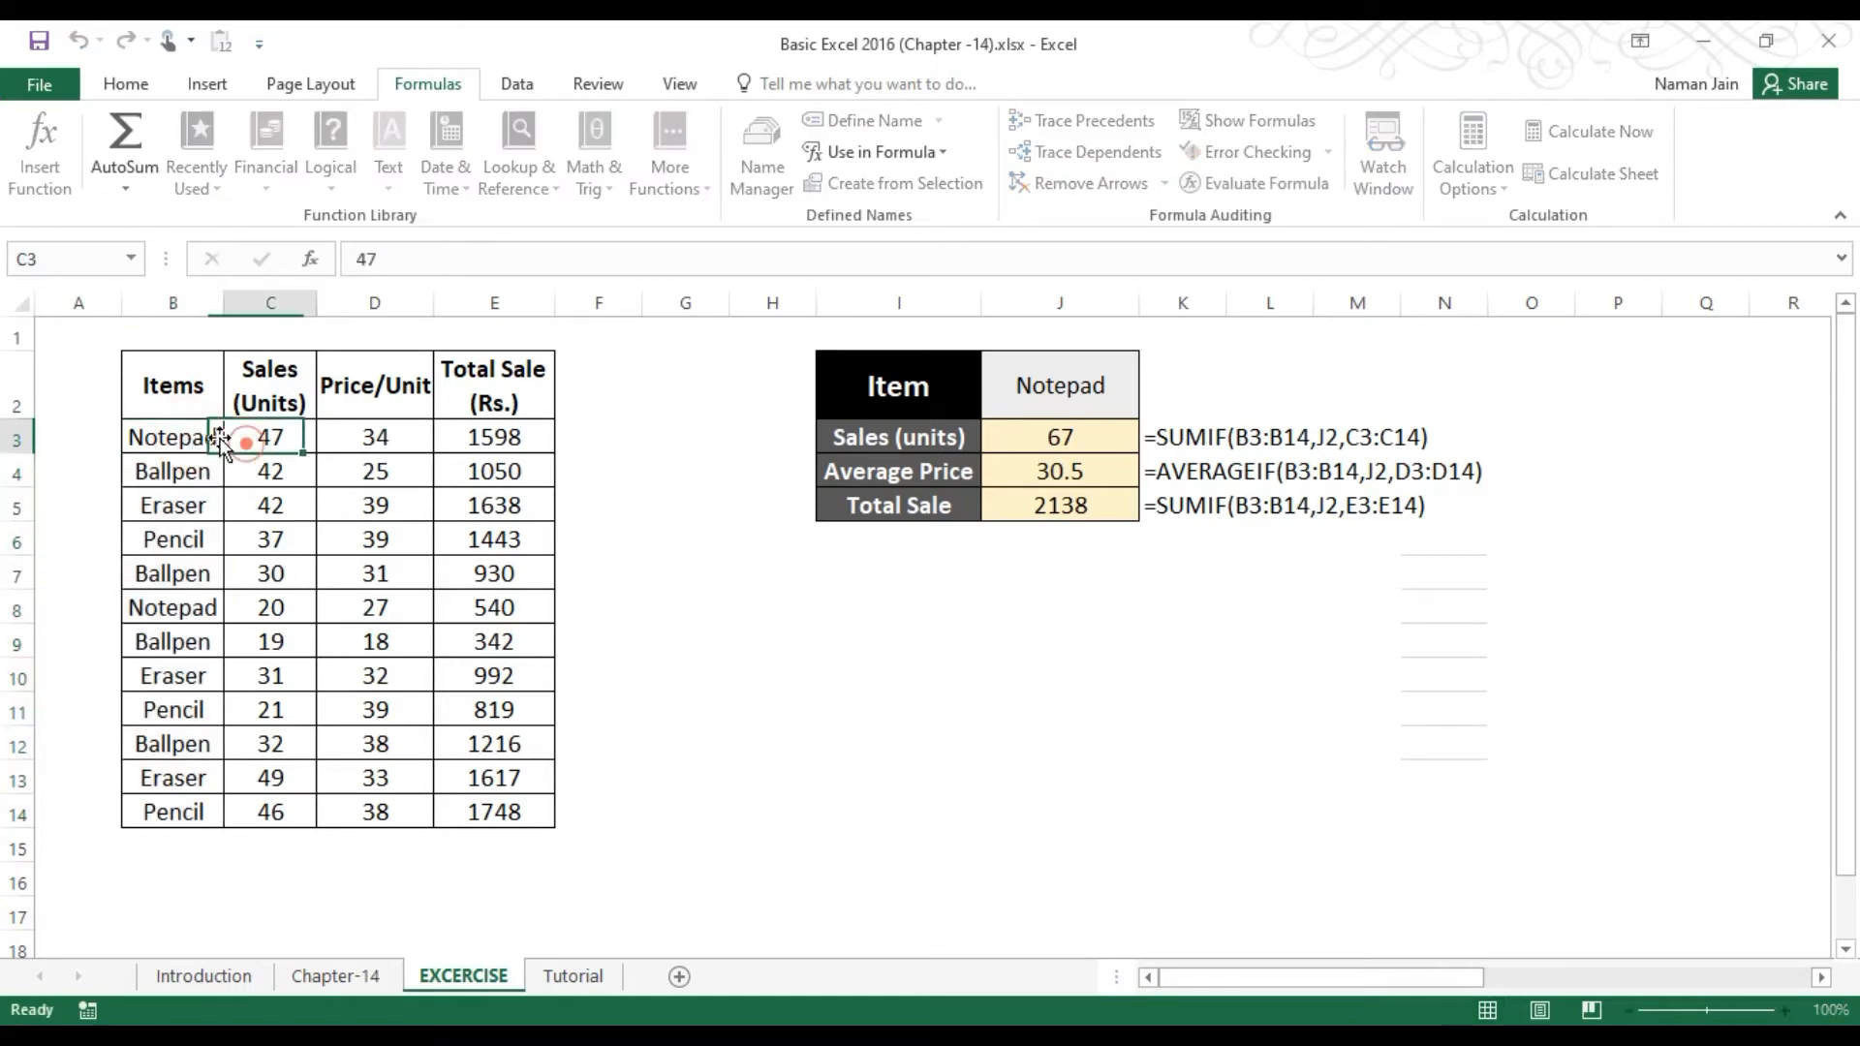
drag(184, 437, 171, 822)
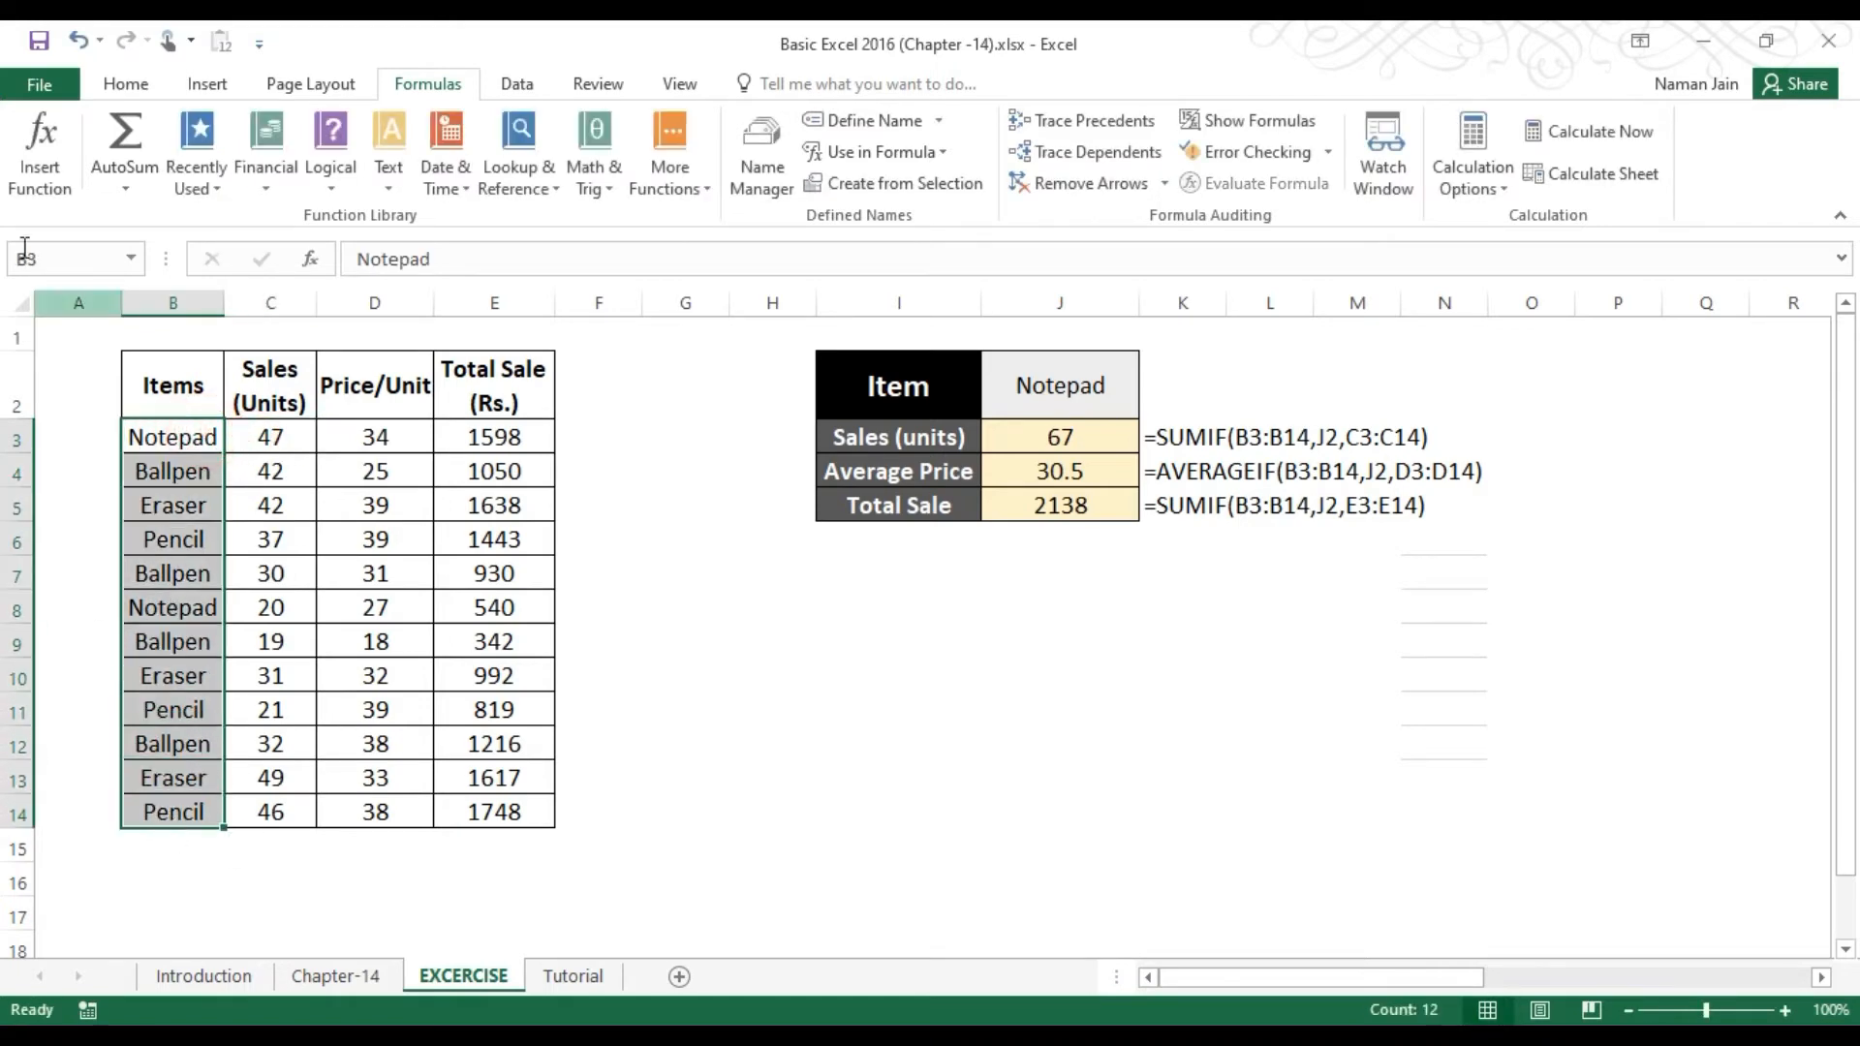
click(81, 261)
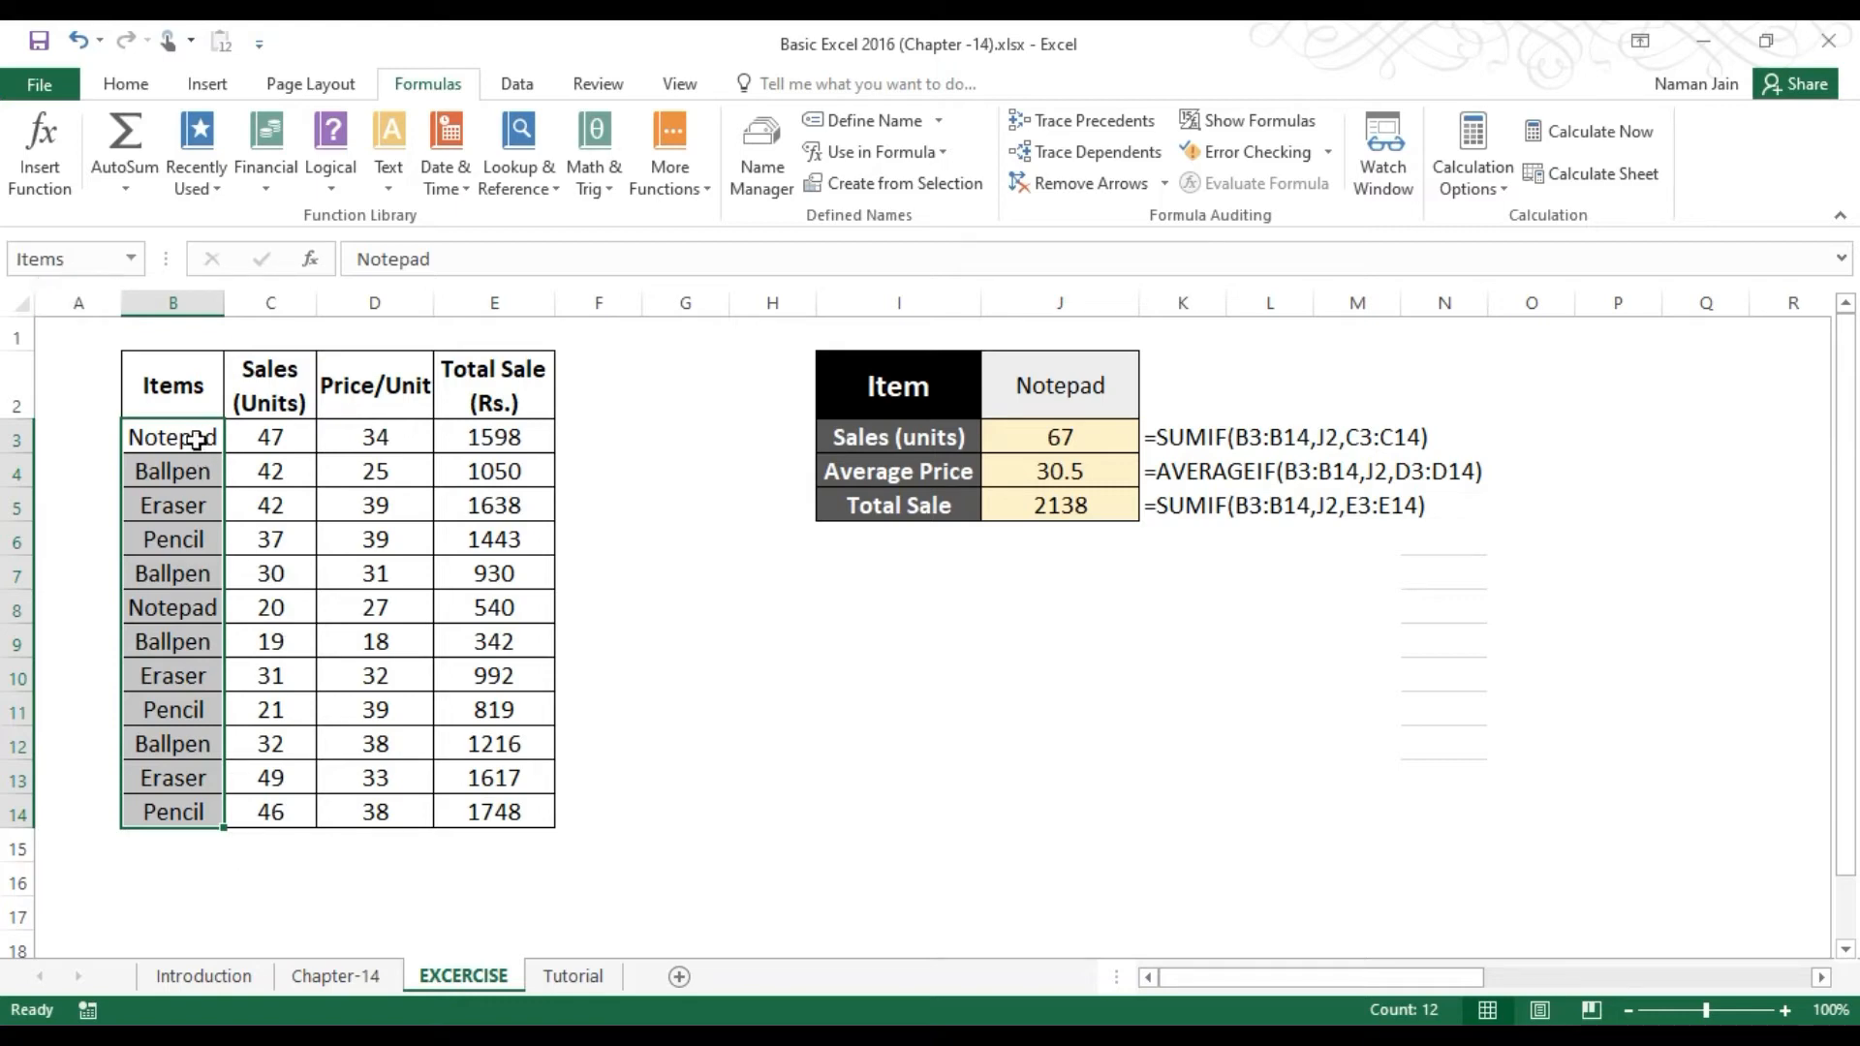
Step: Check which cells the defined names Items and Price_Unit cover by selecting each named range
click(178, 388)
click(129, 259)
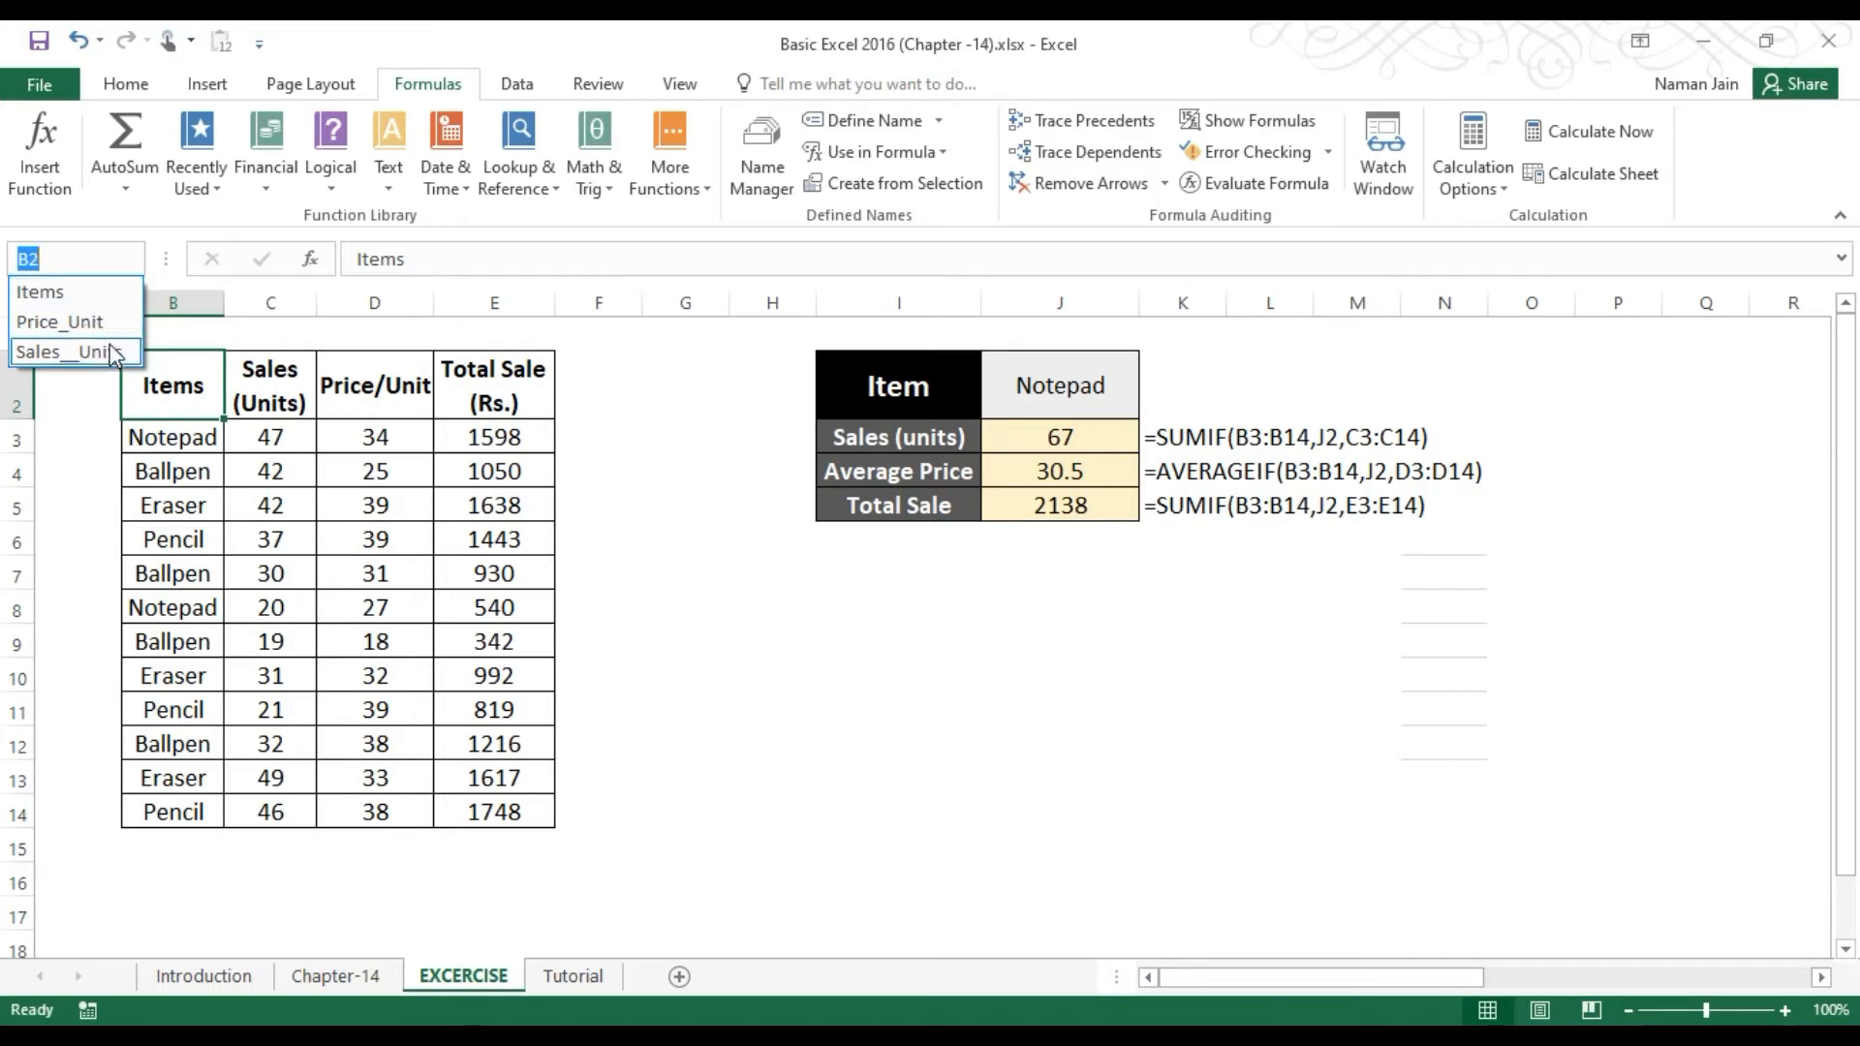
click(88, 292)
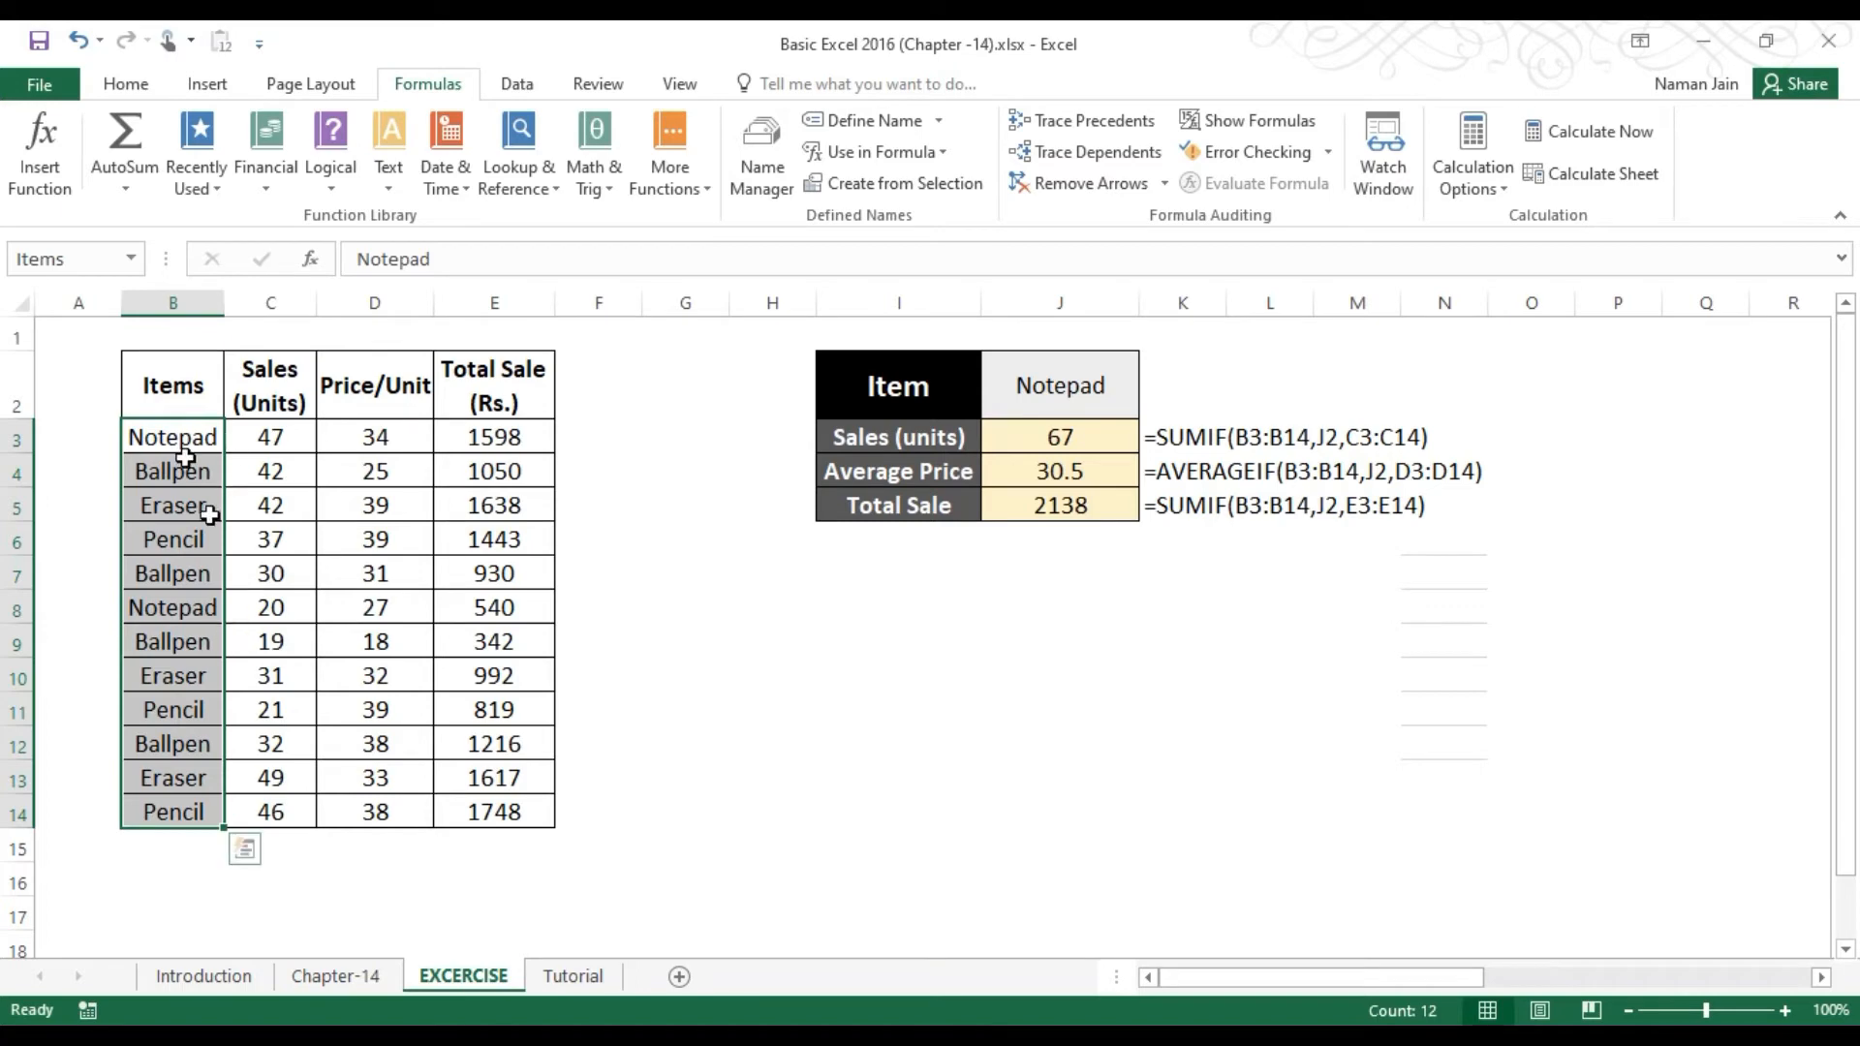
click(137, 257)
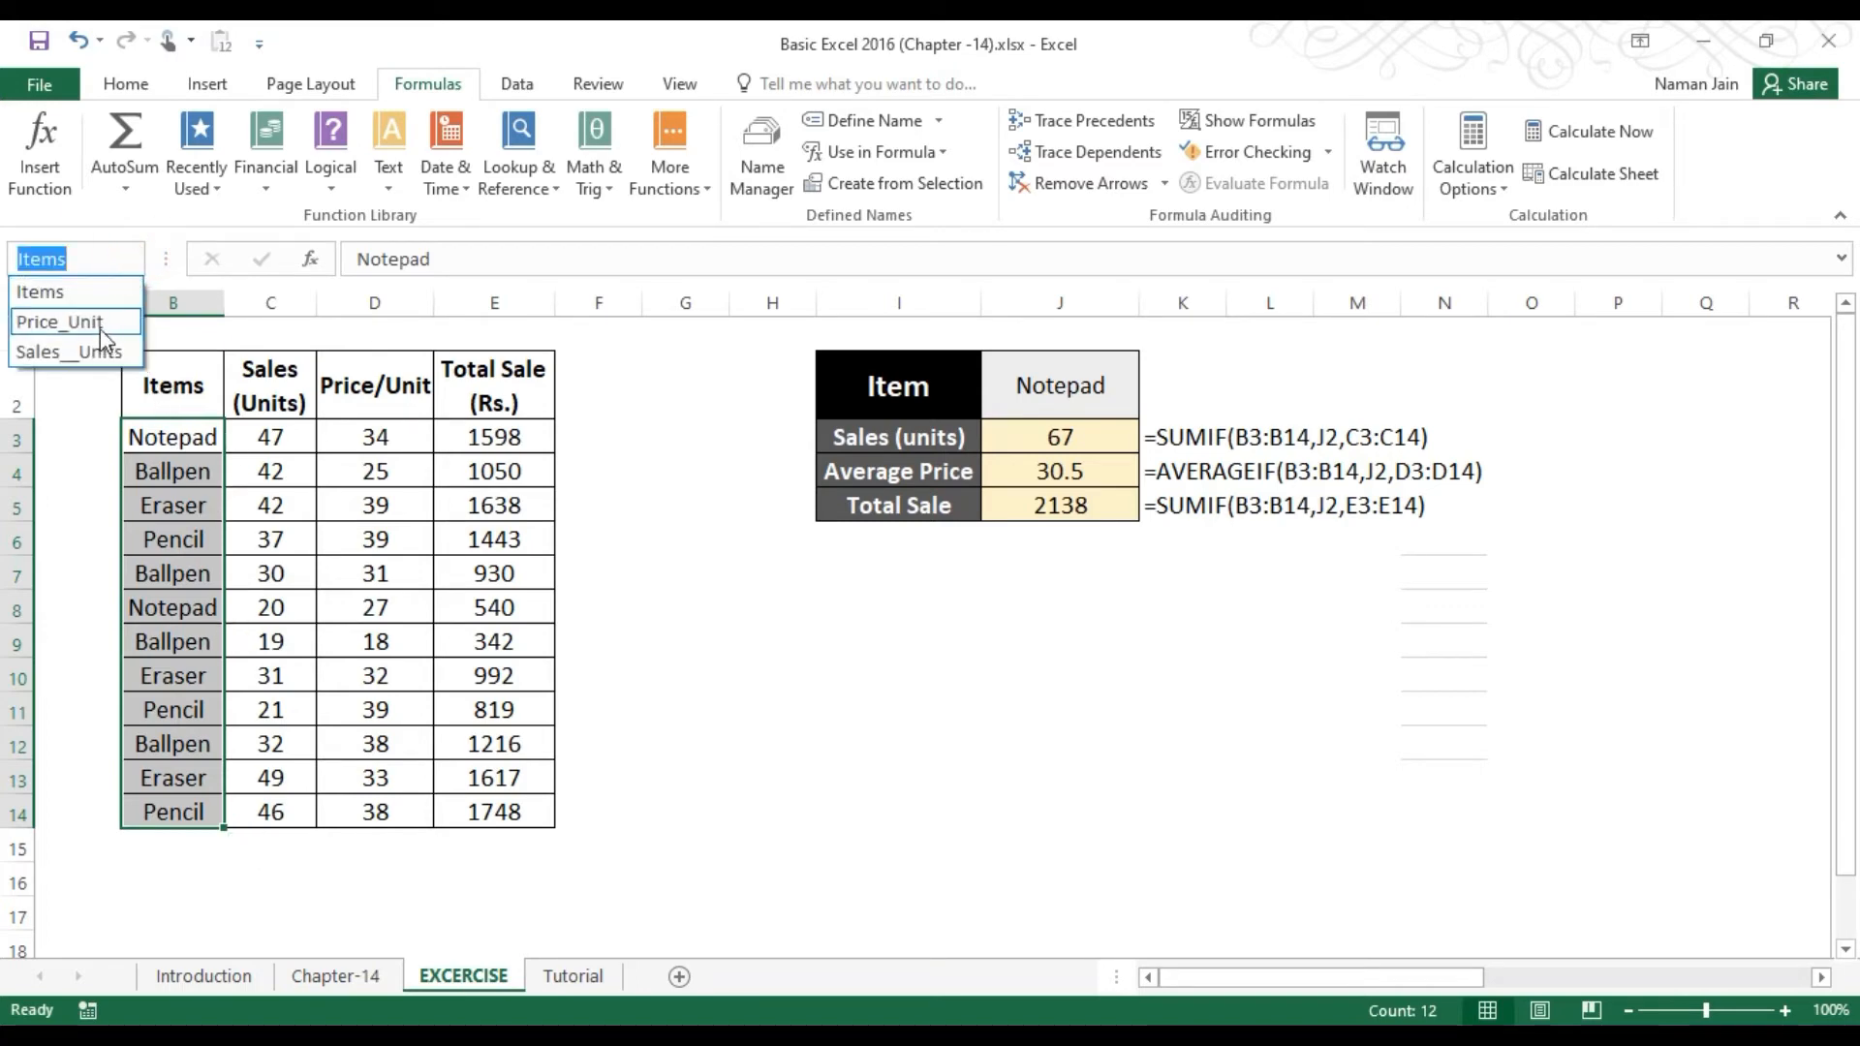
click(101, 328)
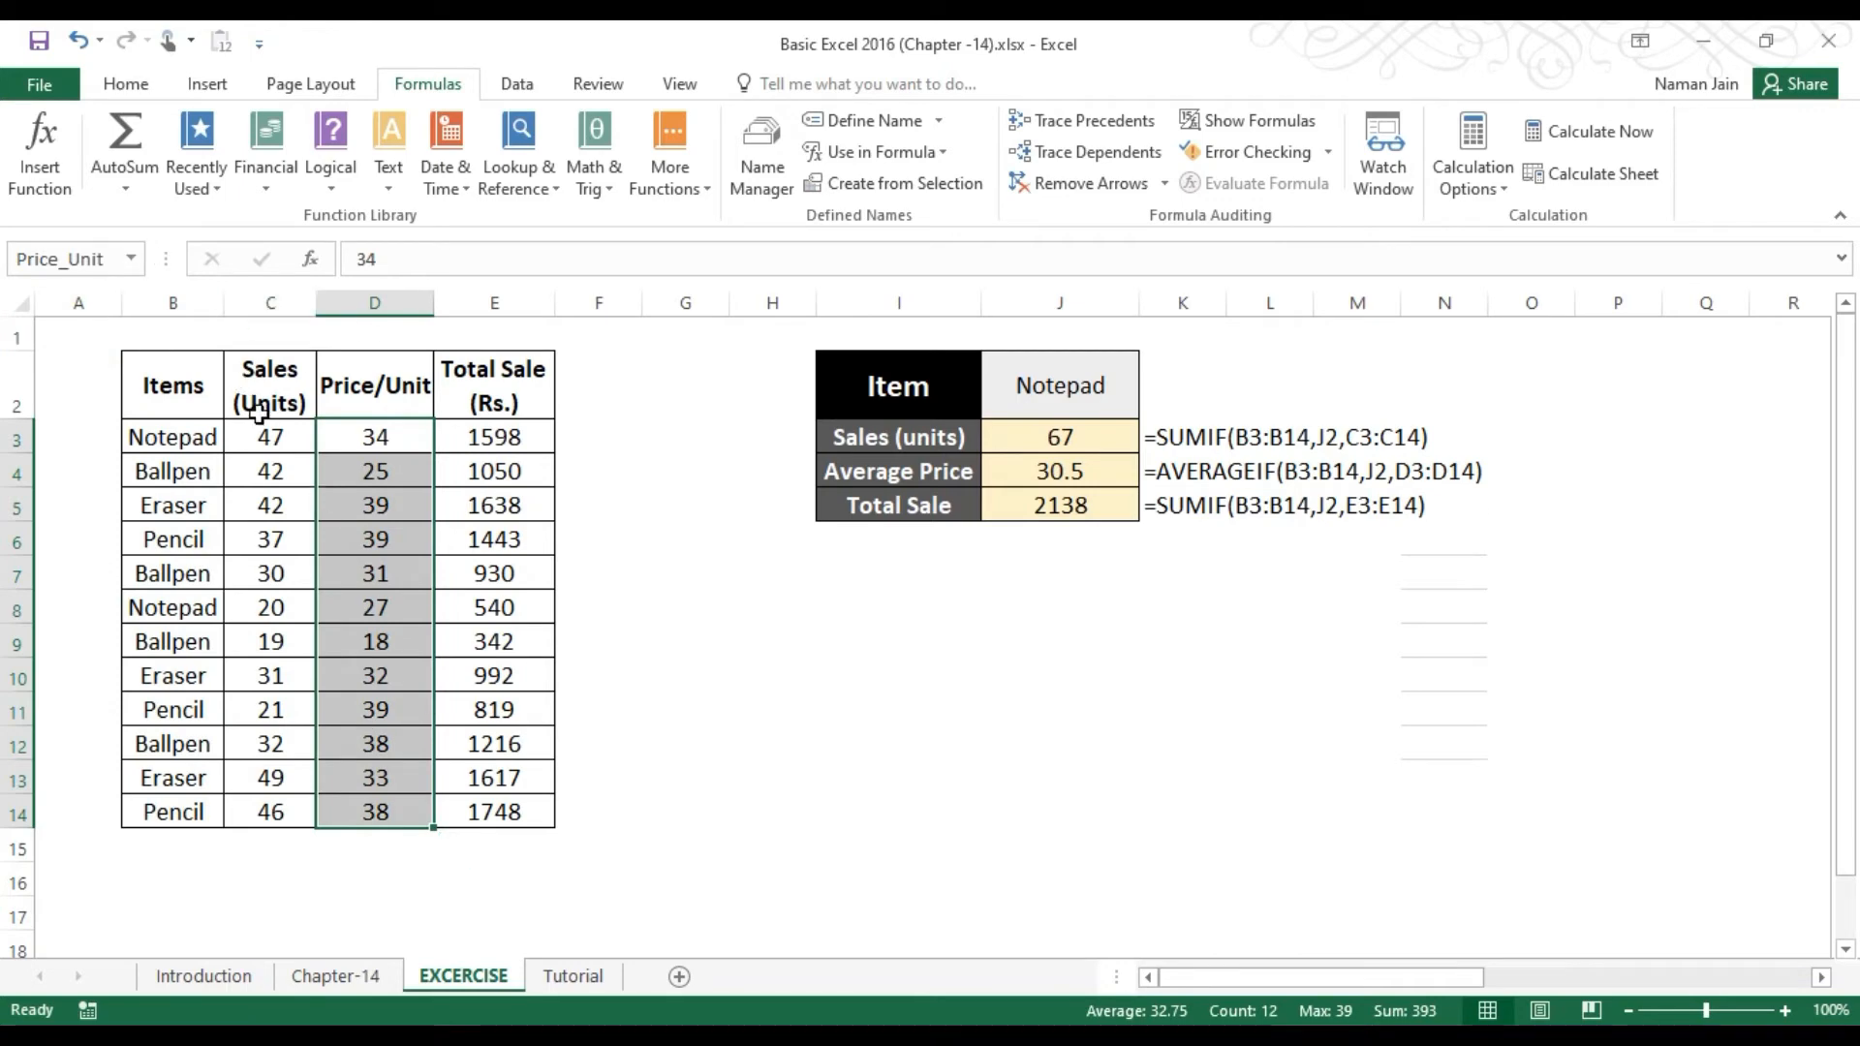
click(129, 259)
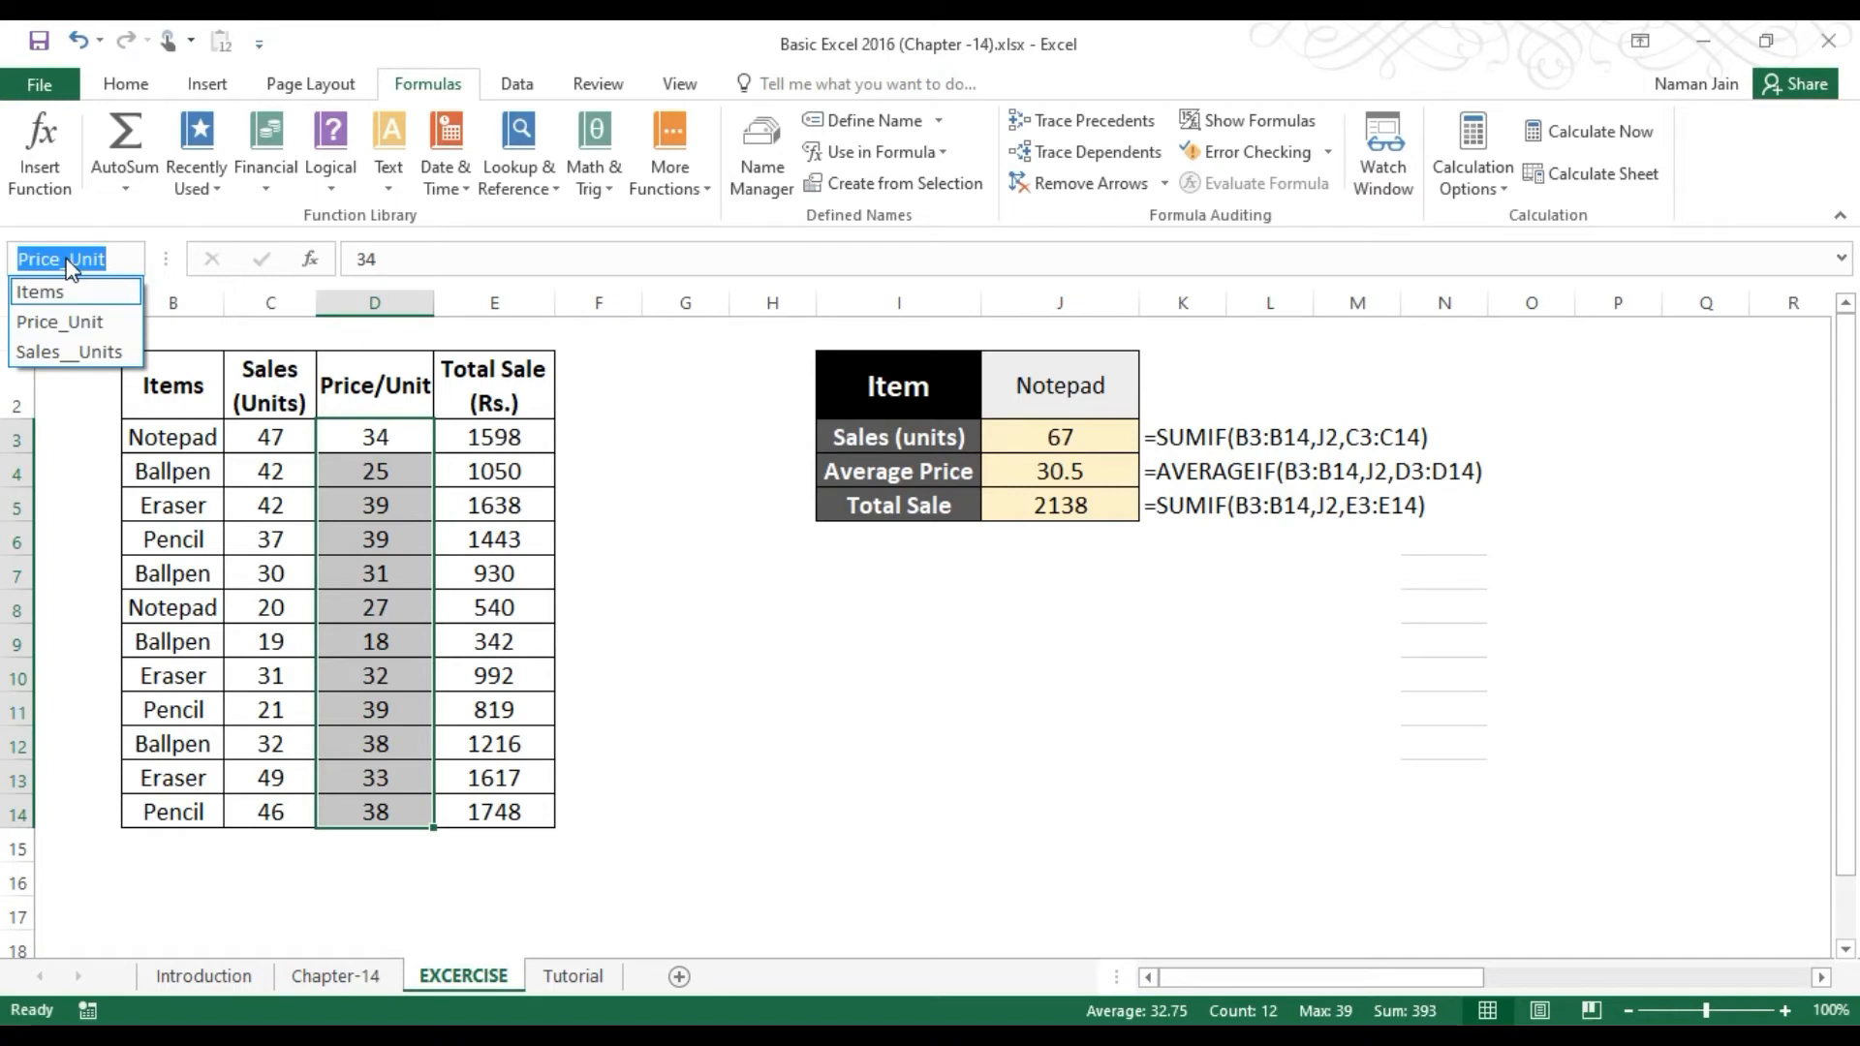
key(Escape)
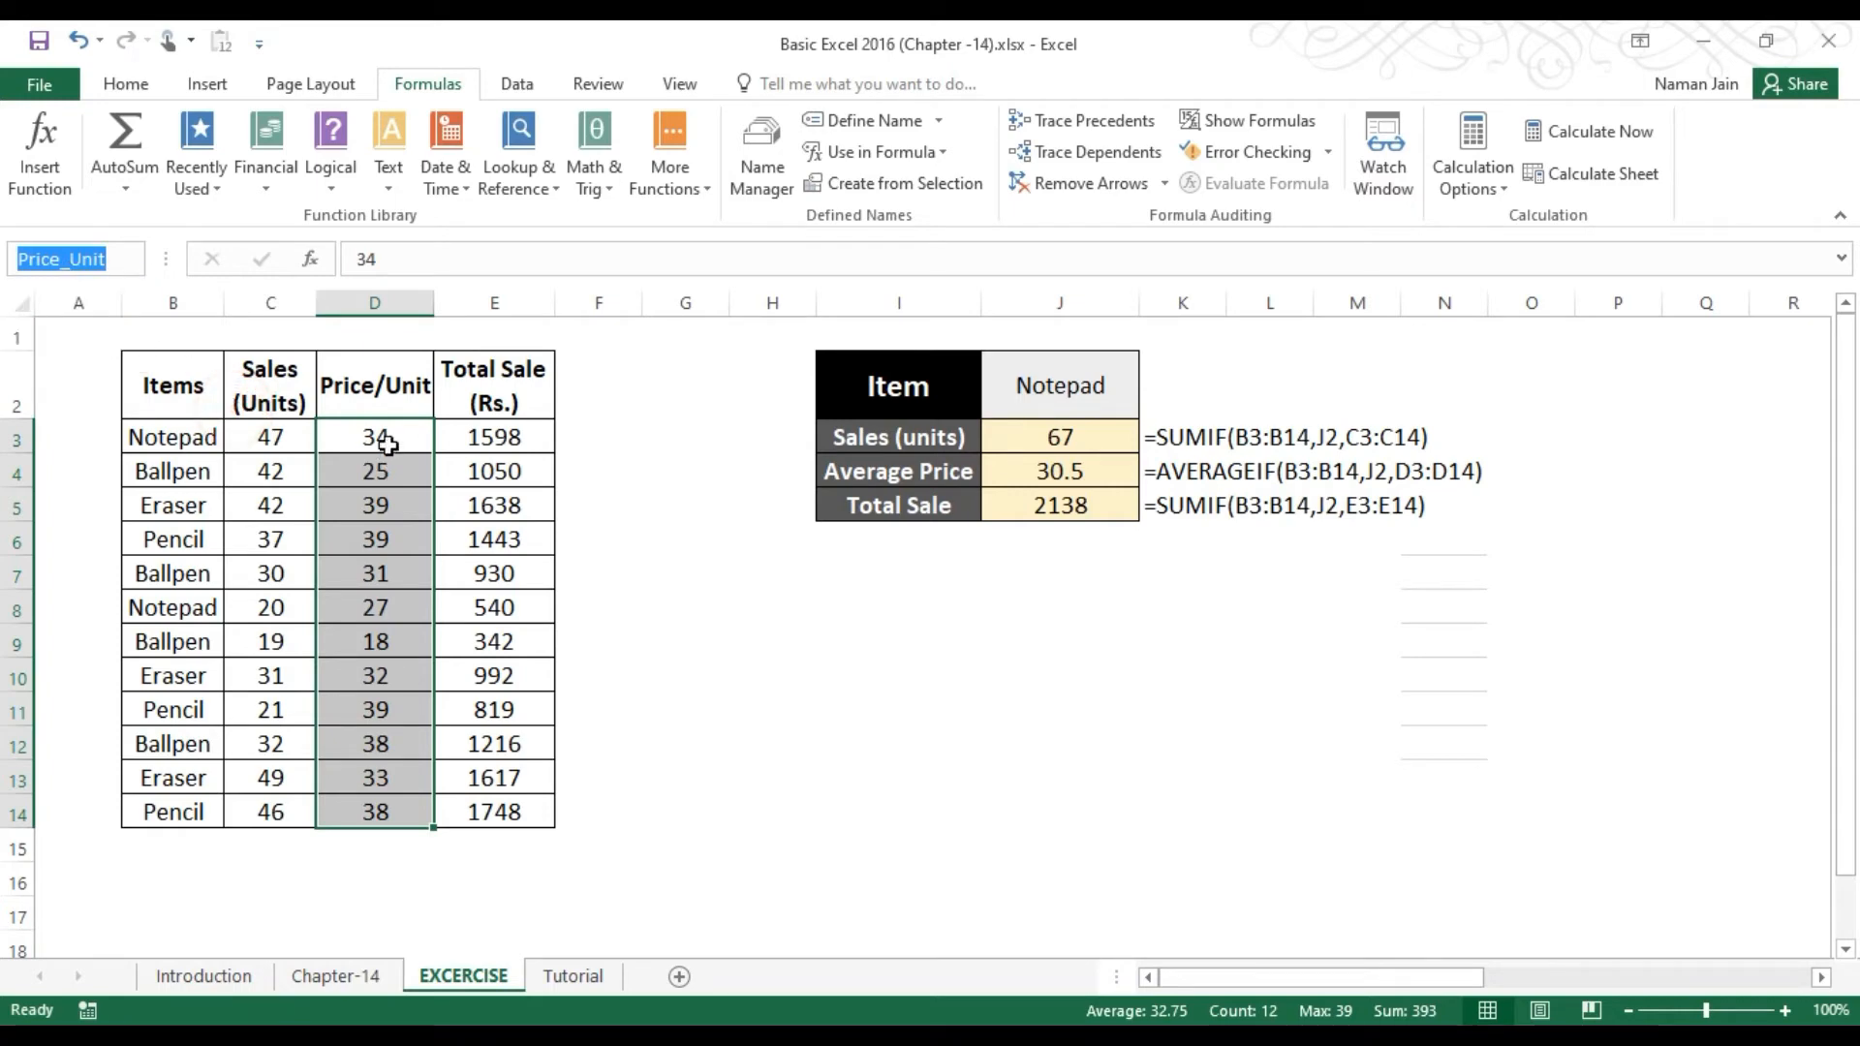
Step: Add a new record in row 15 with the item Notepad, 60 sales units and a price per unit of 32
click(164, 844)
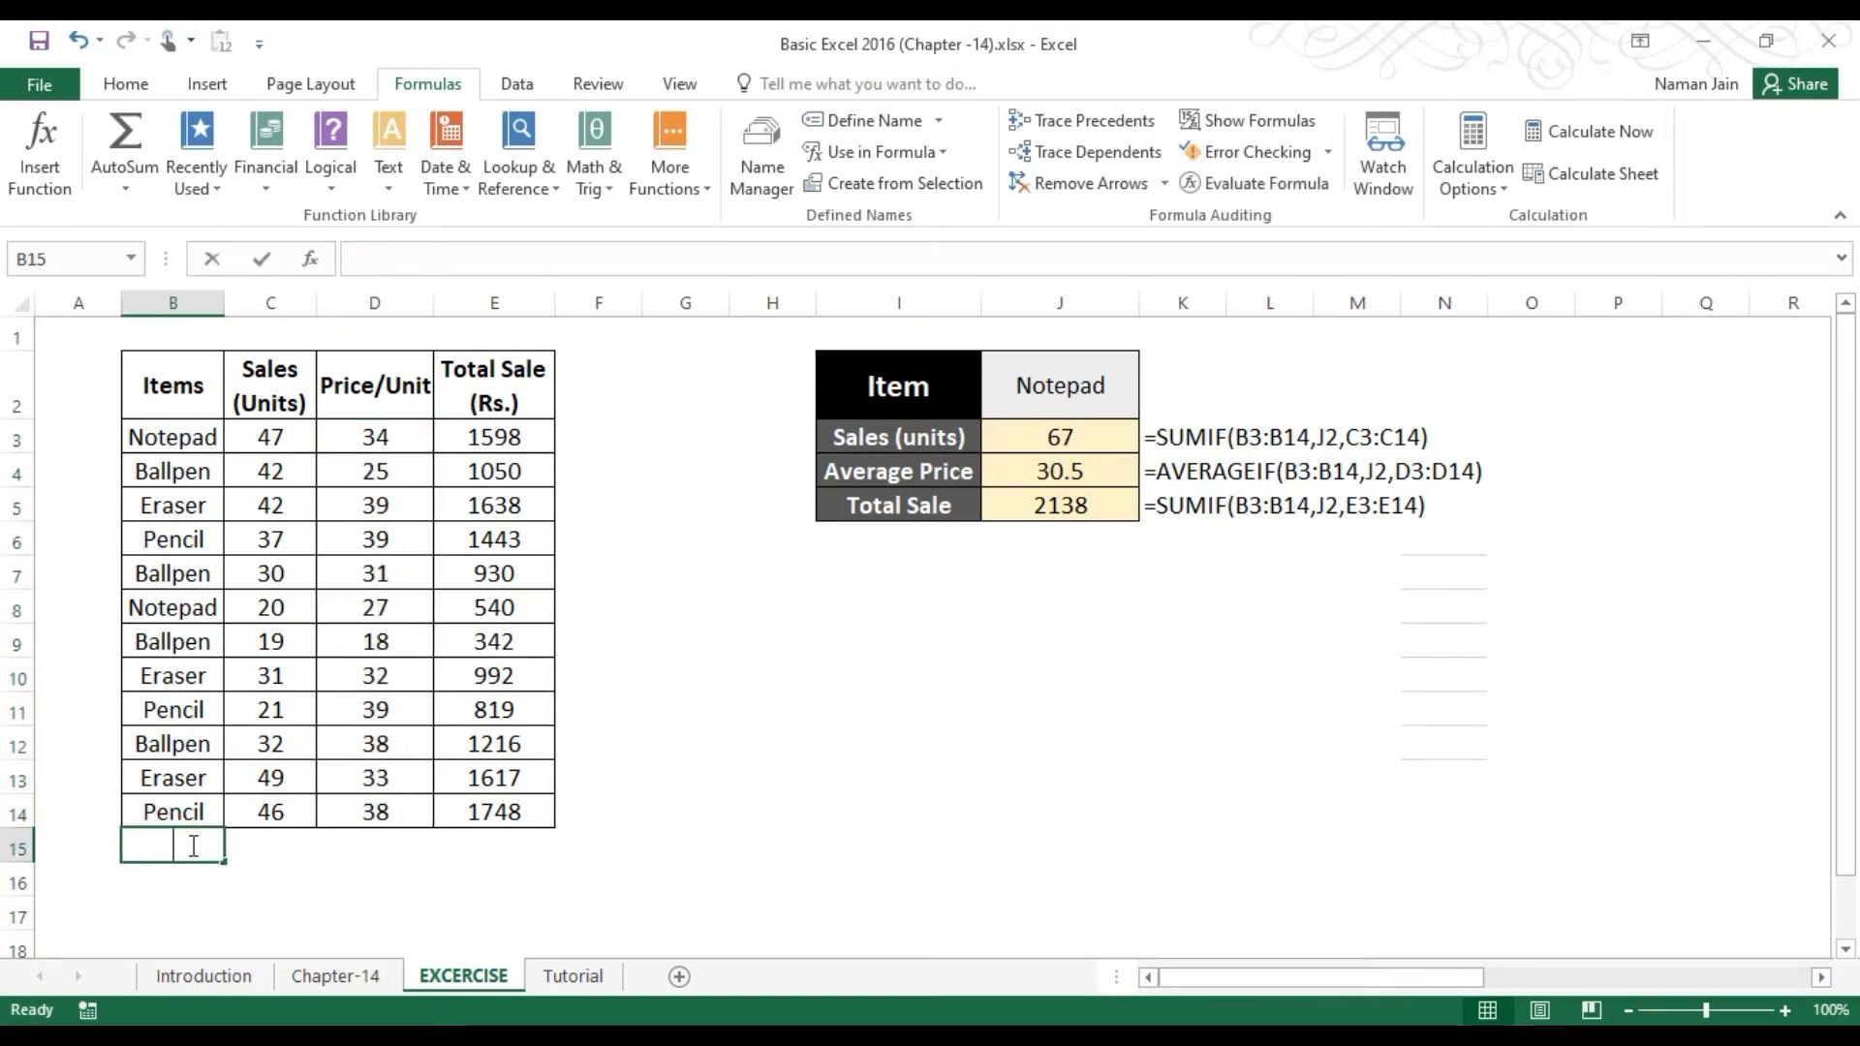
text(Notepad)
key(Tab)
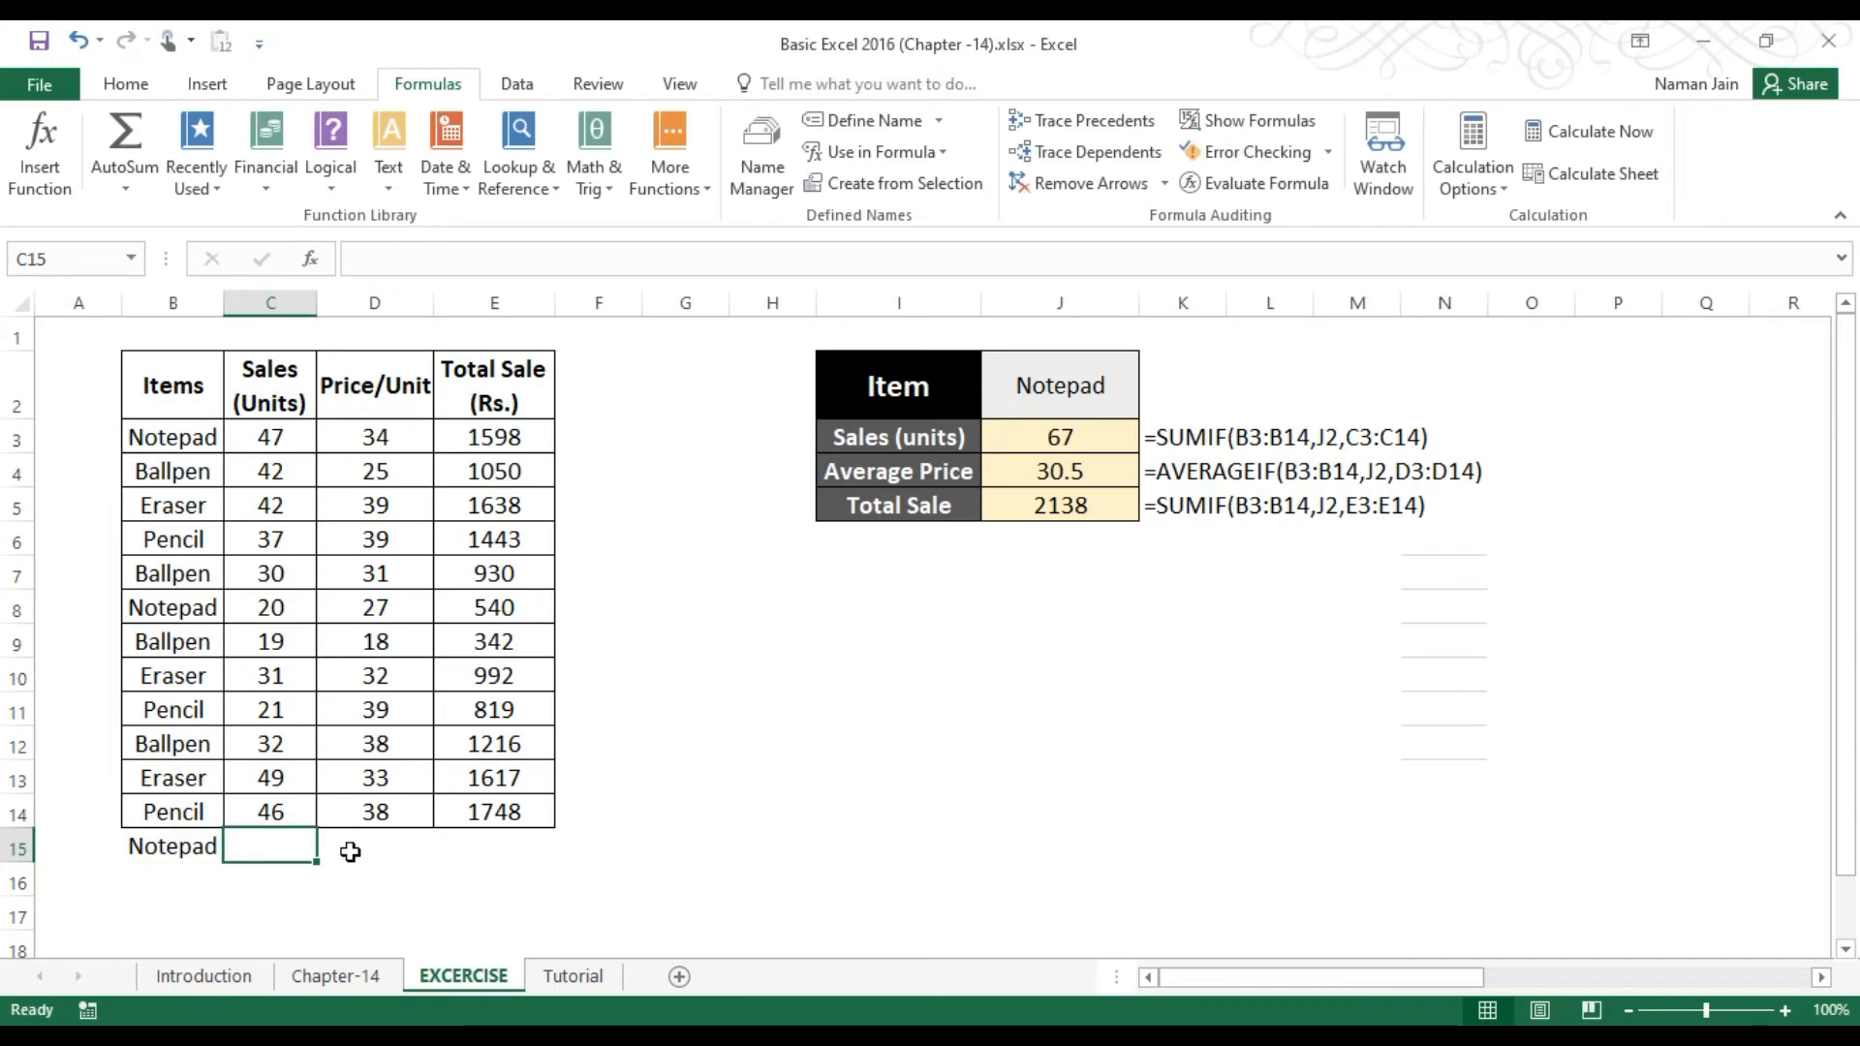
text(60)
key(Tab)
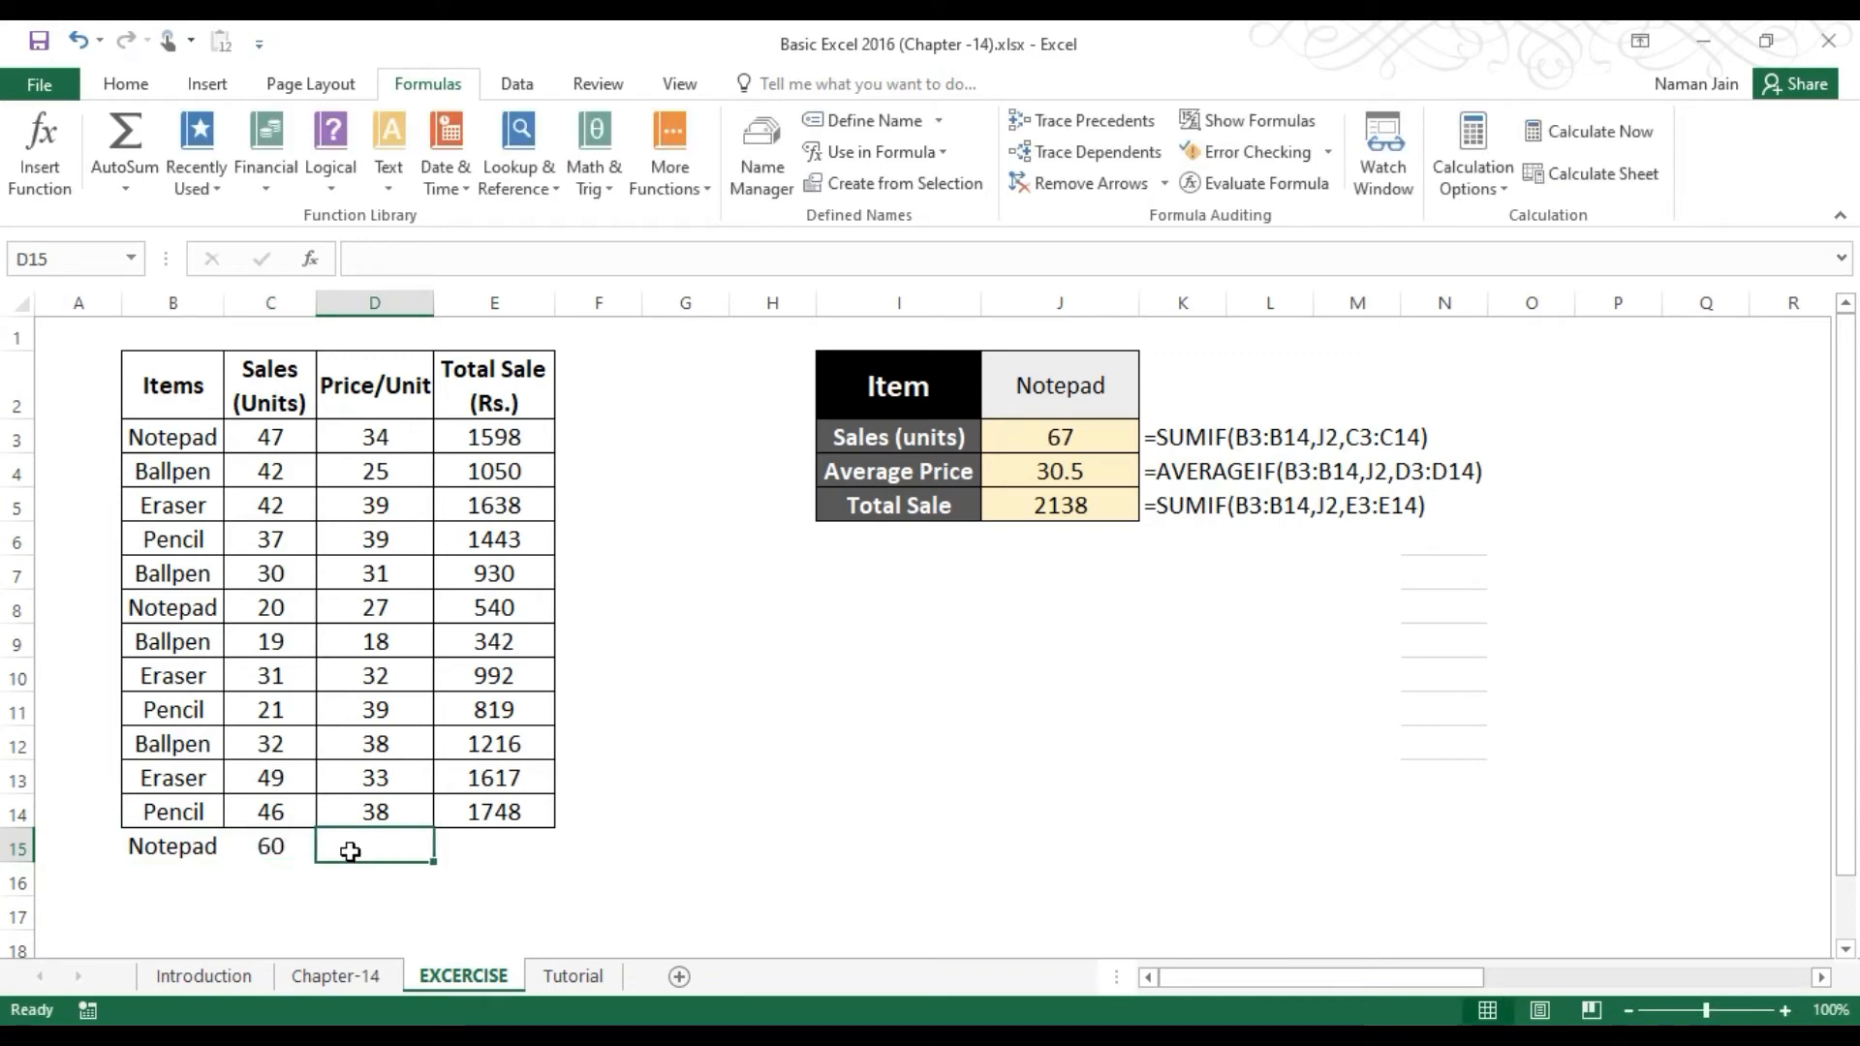
text(32)
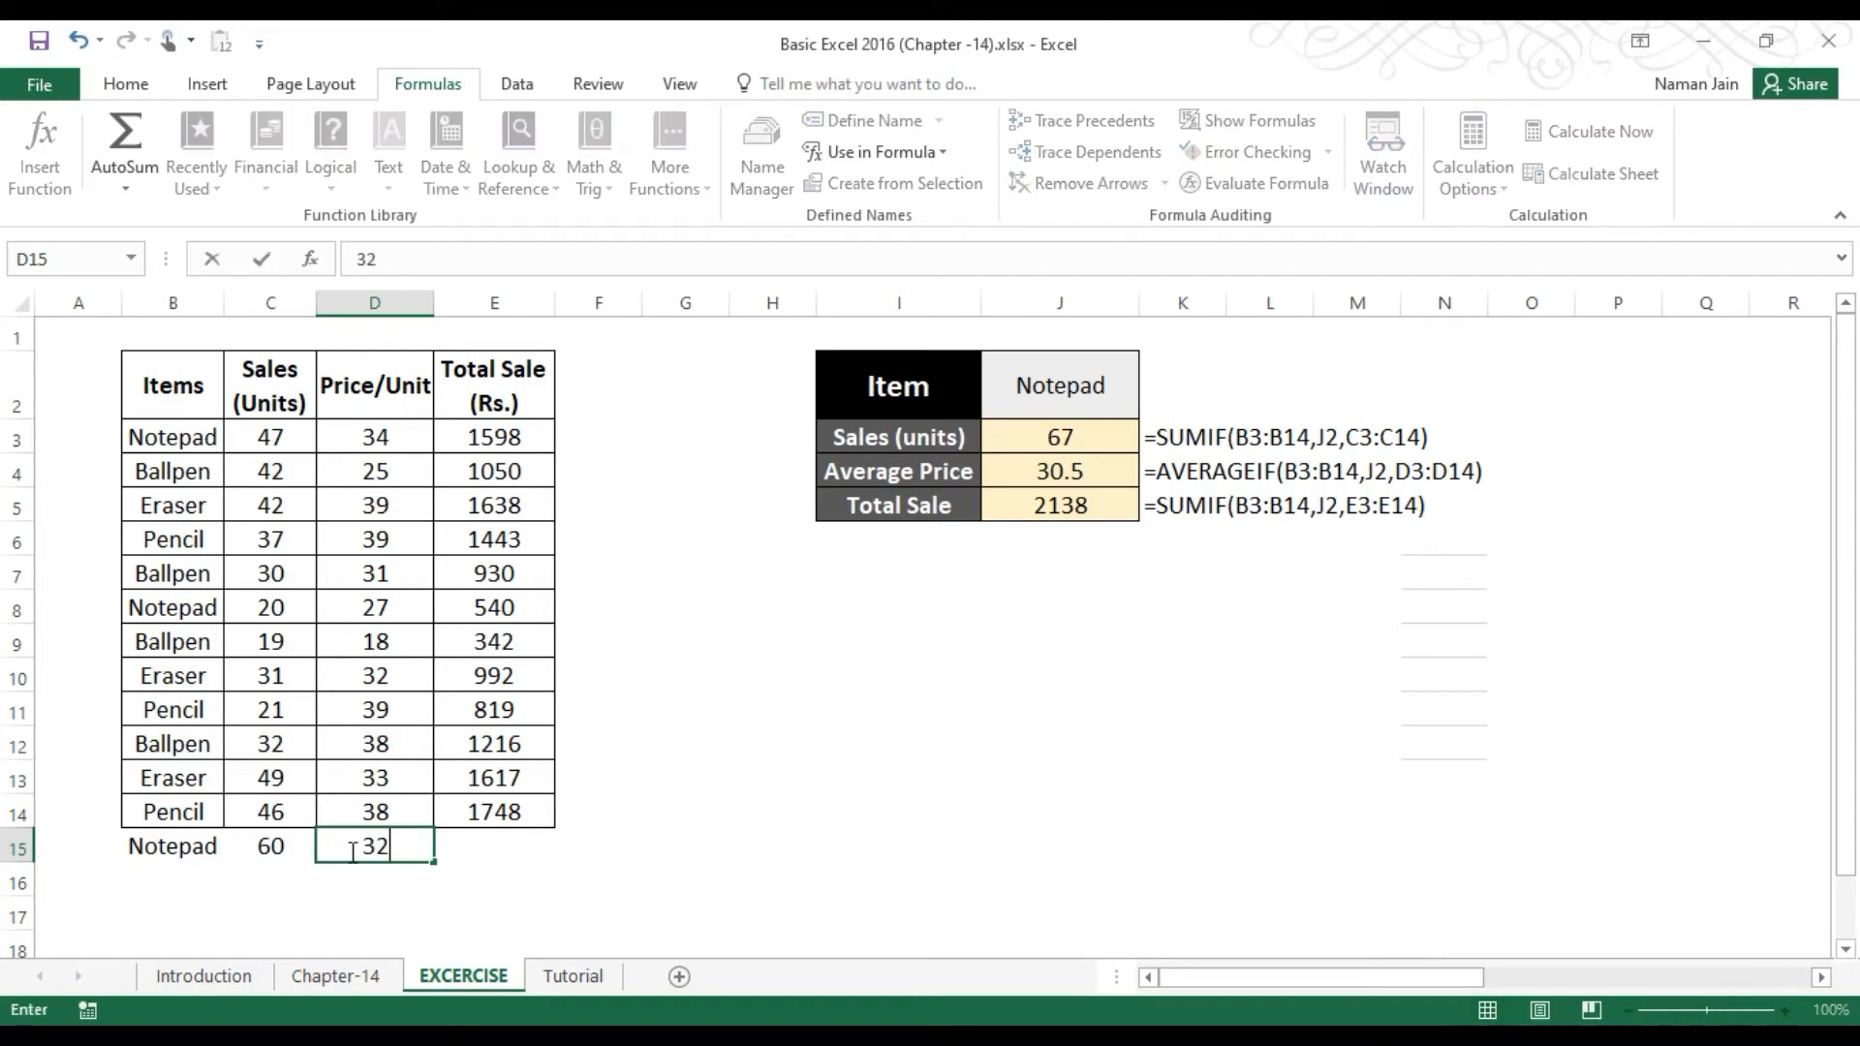
key(Tab)
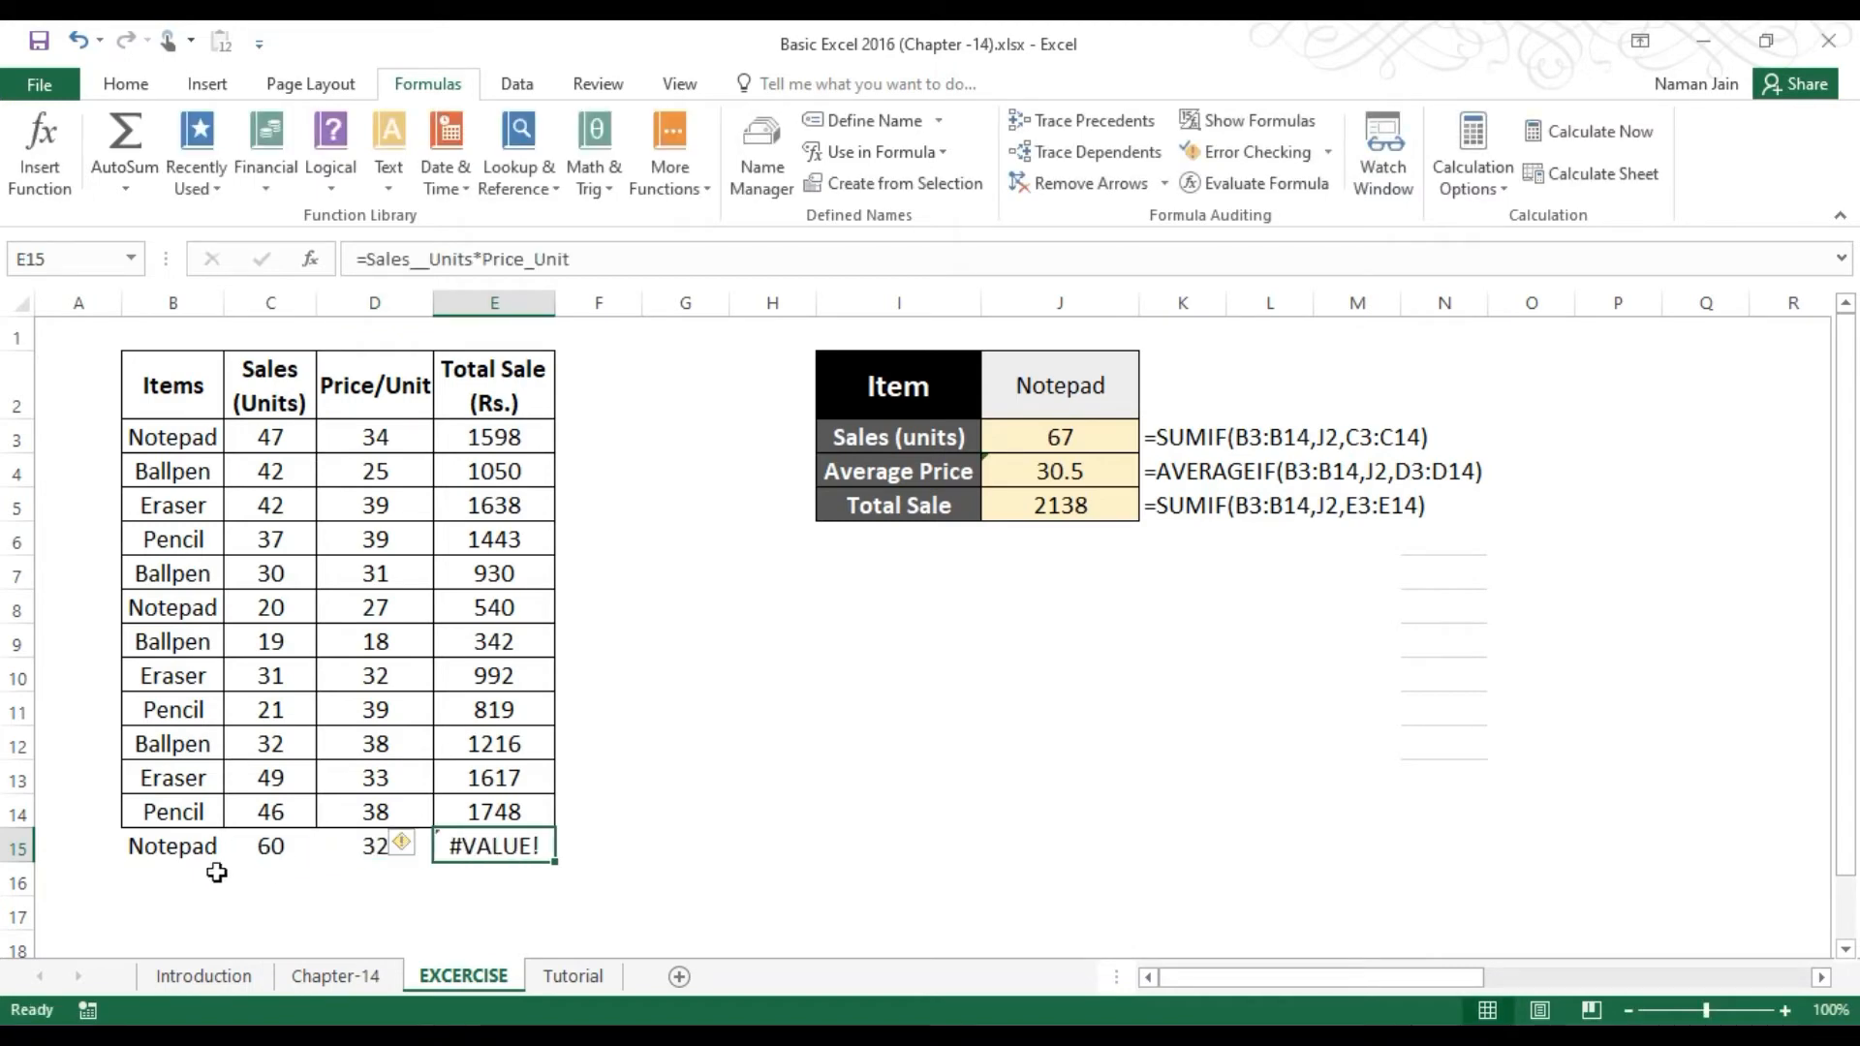
Step: Copy the cell formatting of B14:D14 onto the new row's cells B15:D15
drag(155, 814, 403, 828)
click(121, 84)
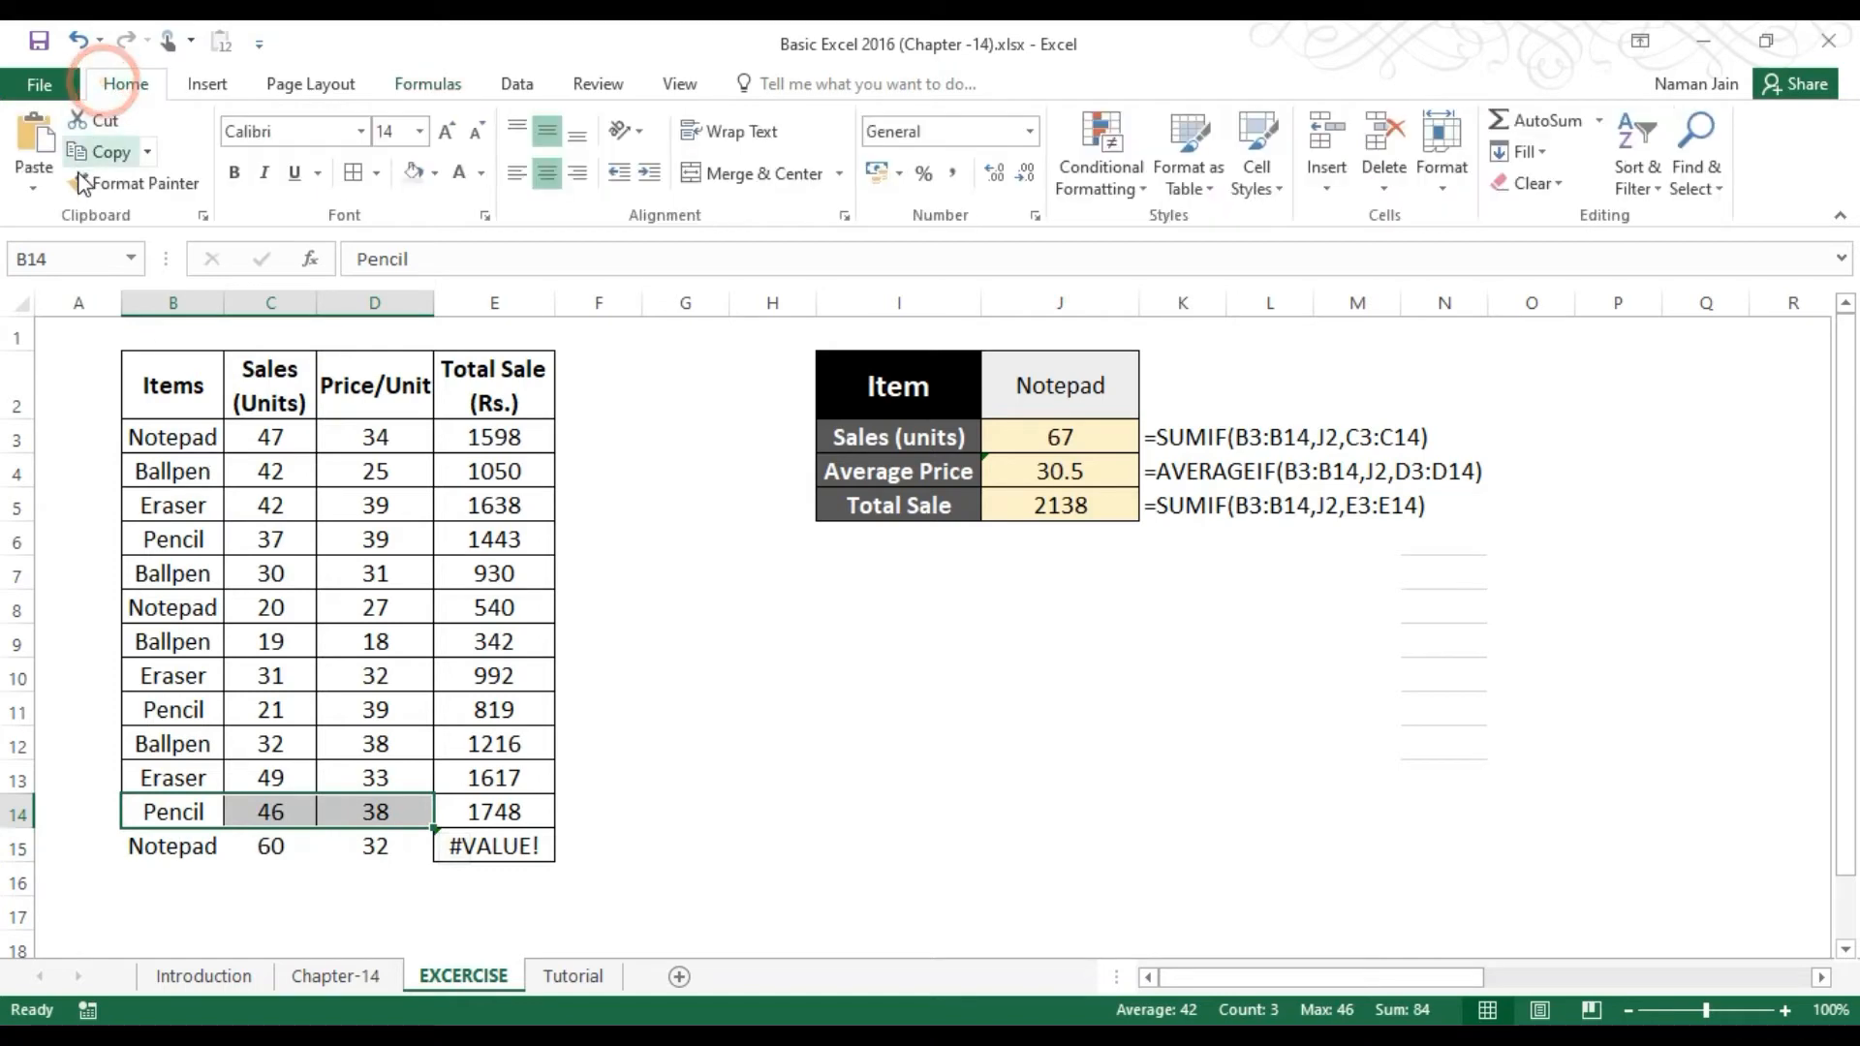
click(83, 183)
drag(191, 848, 388, 851)
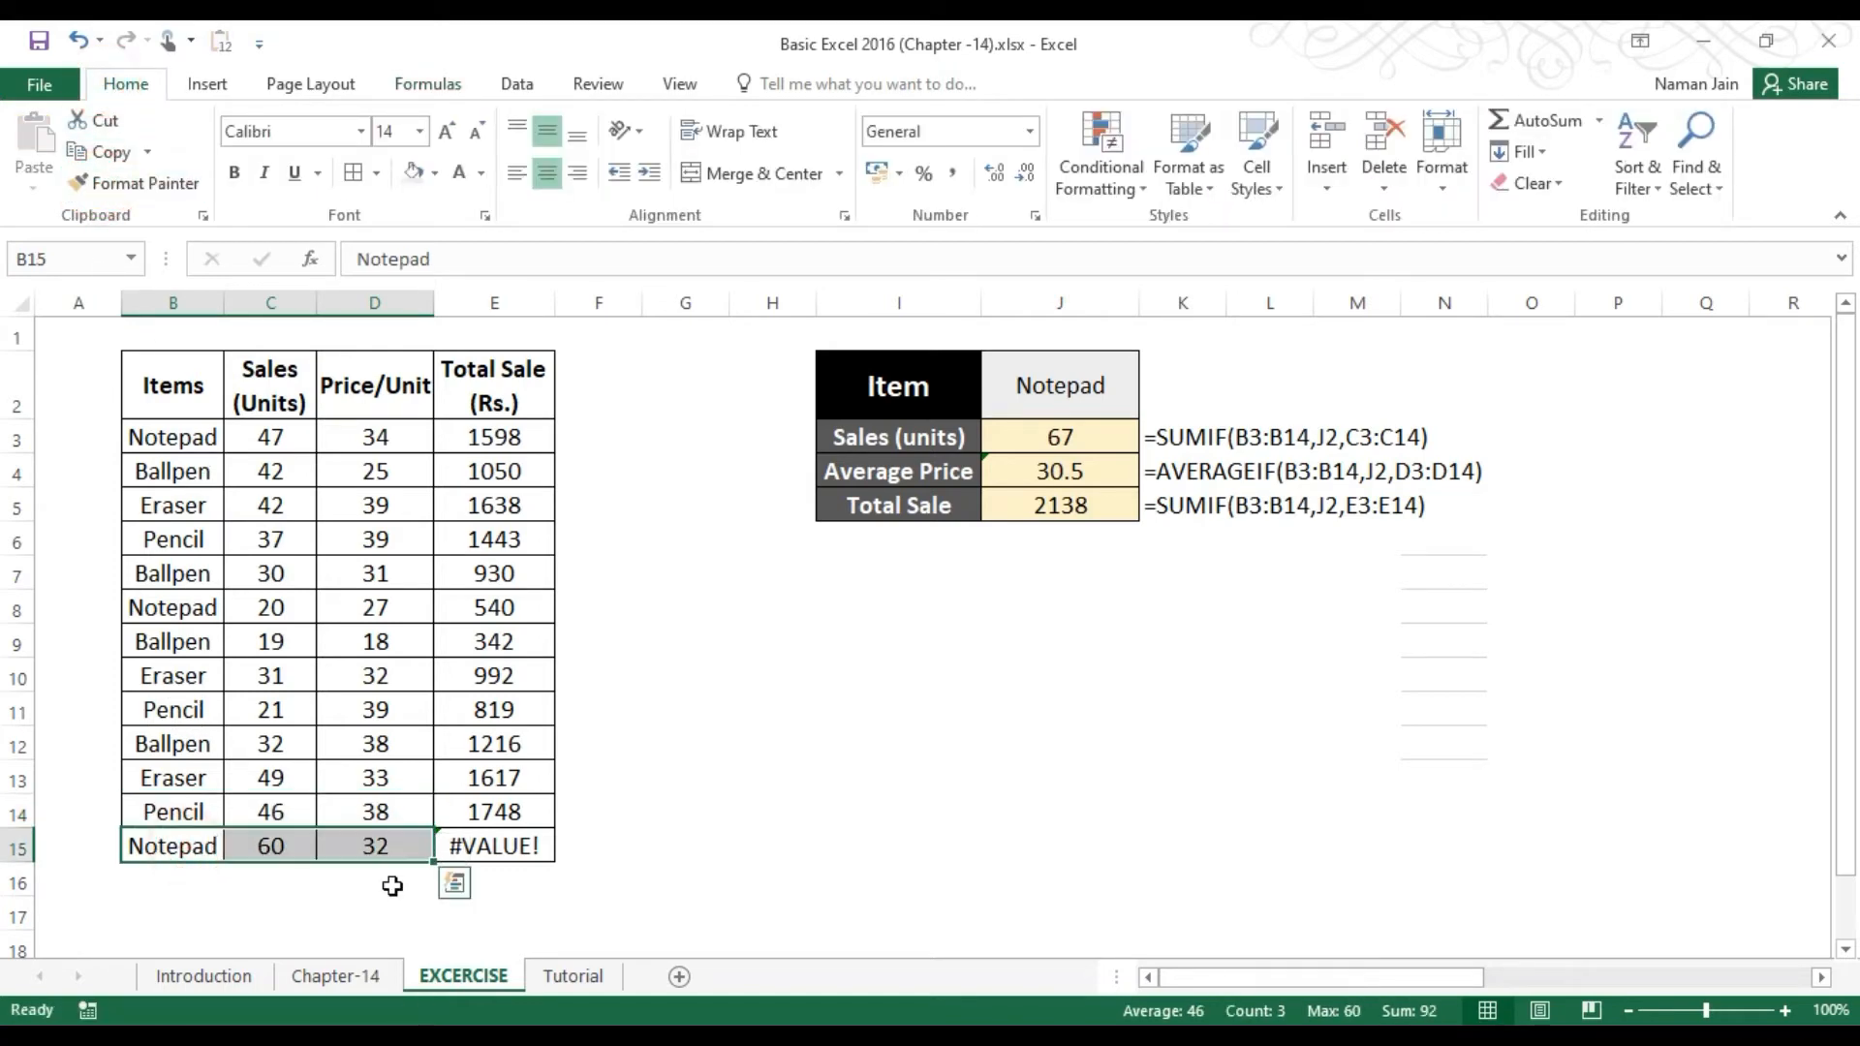
Step: Examine the new row's cells, including the E15 formula, and compare the Items named range with the item cells B3:B15
click(494, 841)
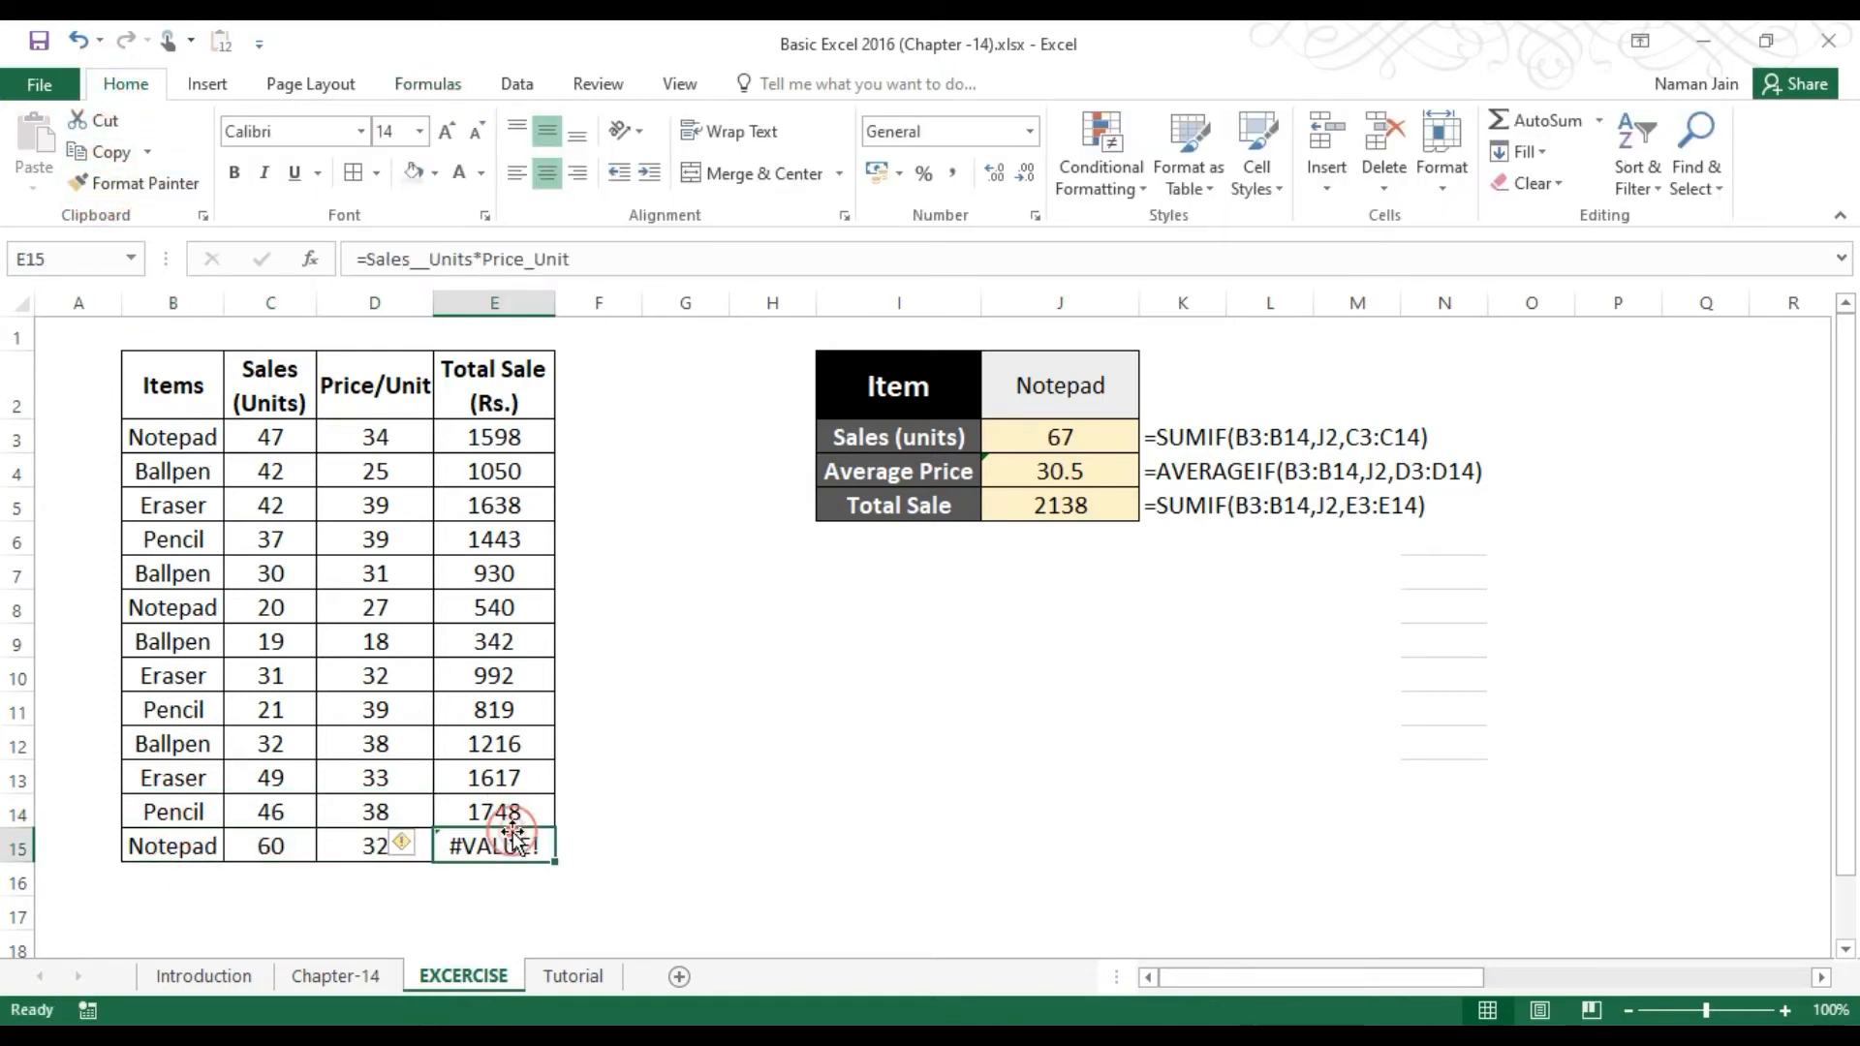
click(170, 845)
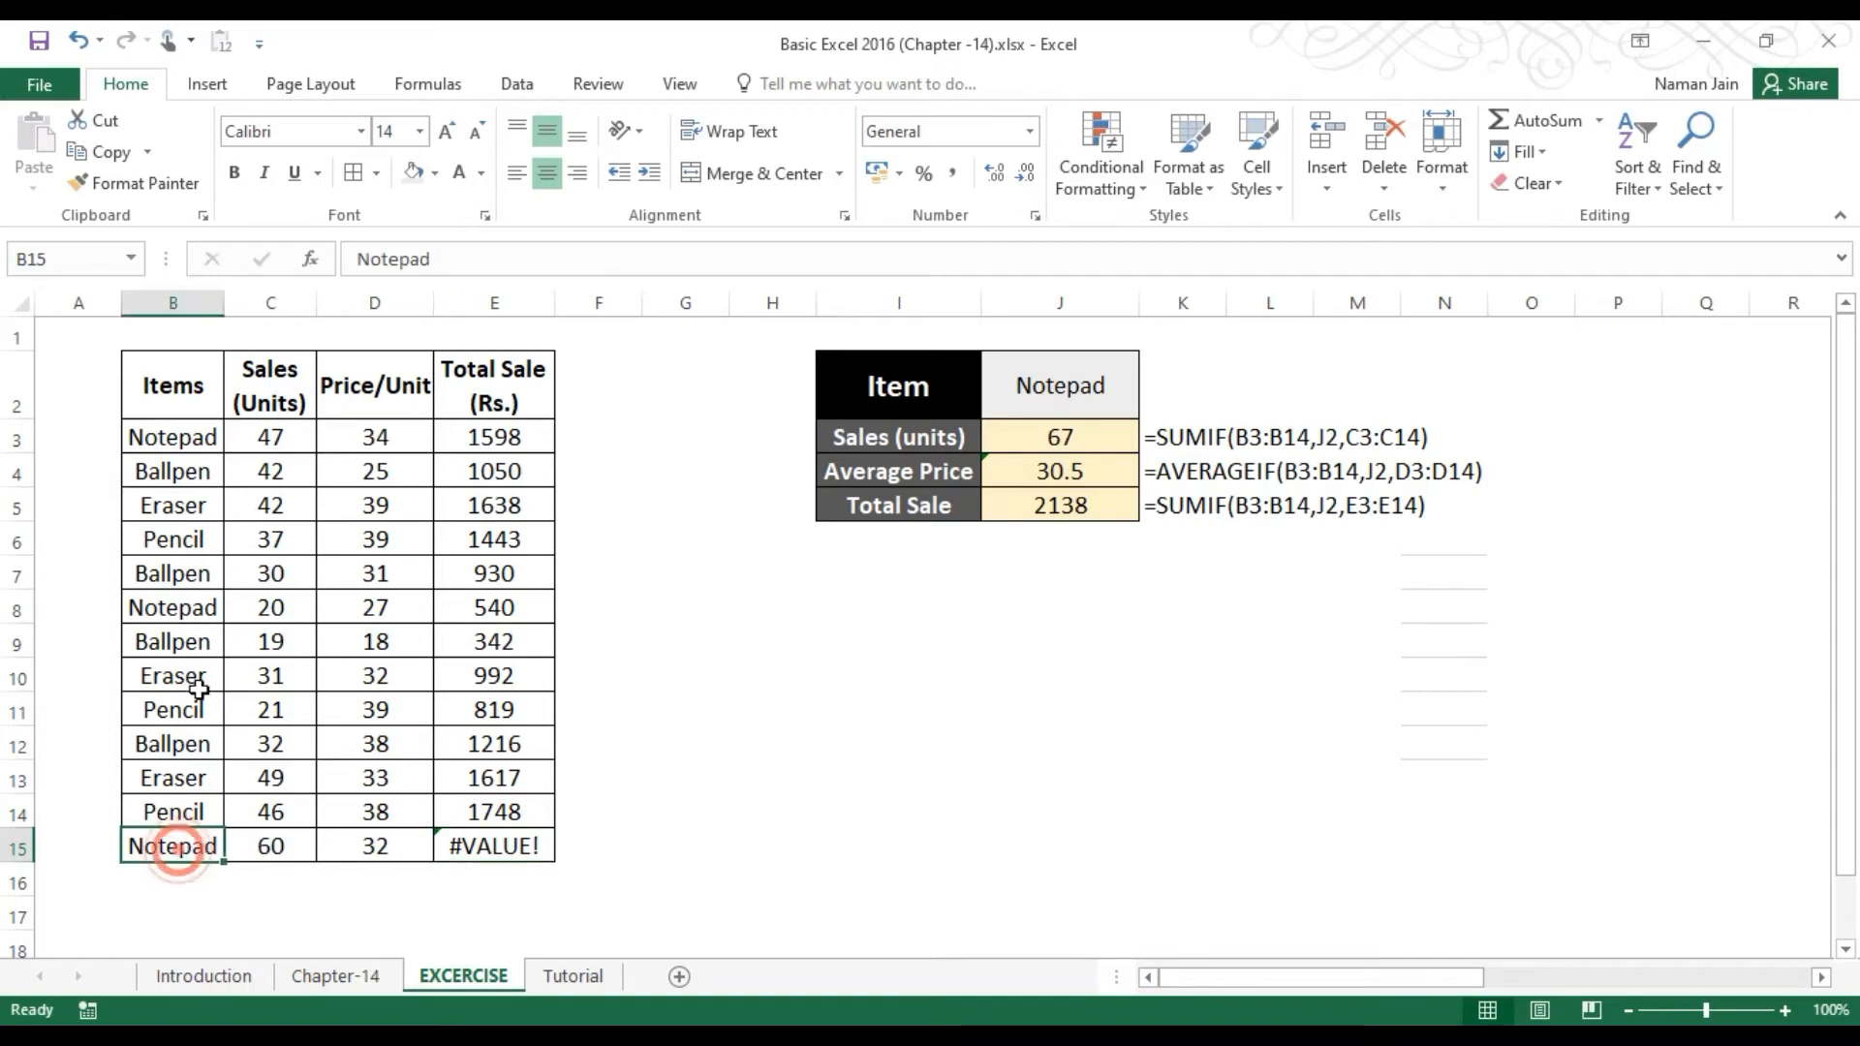
click(490, 839)
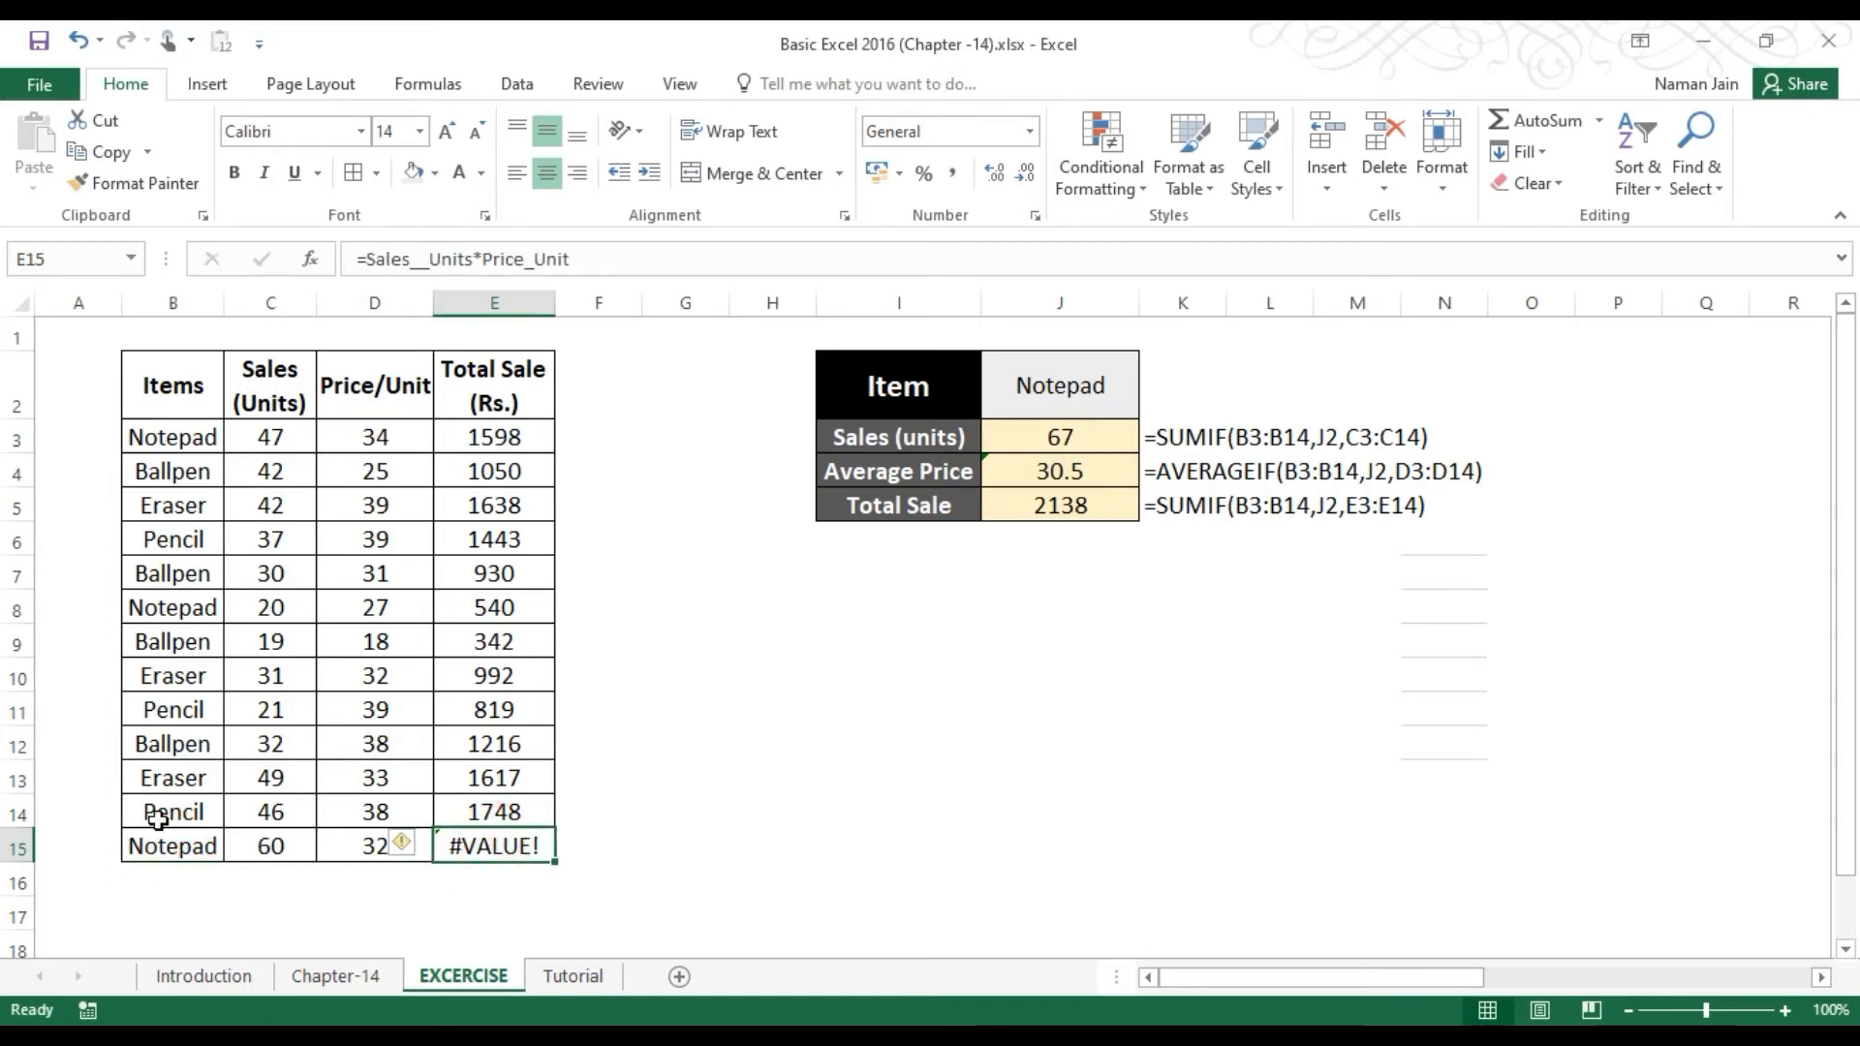
click(287, 841)
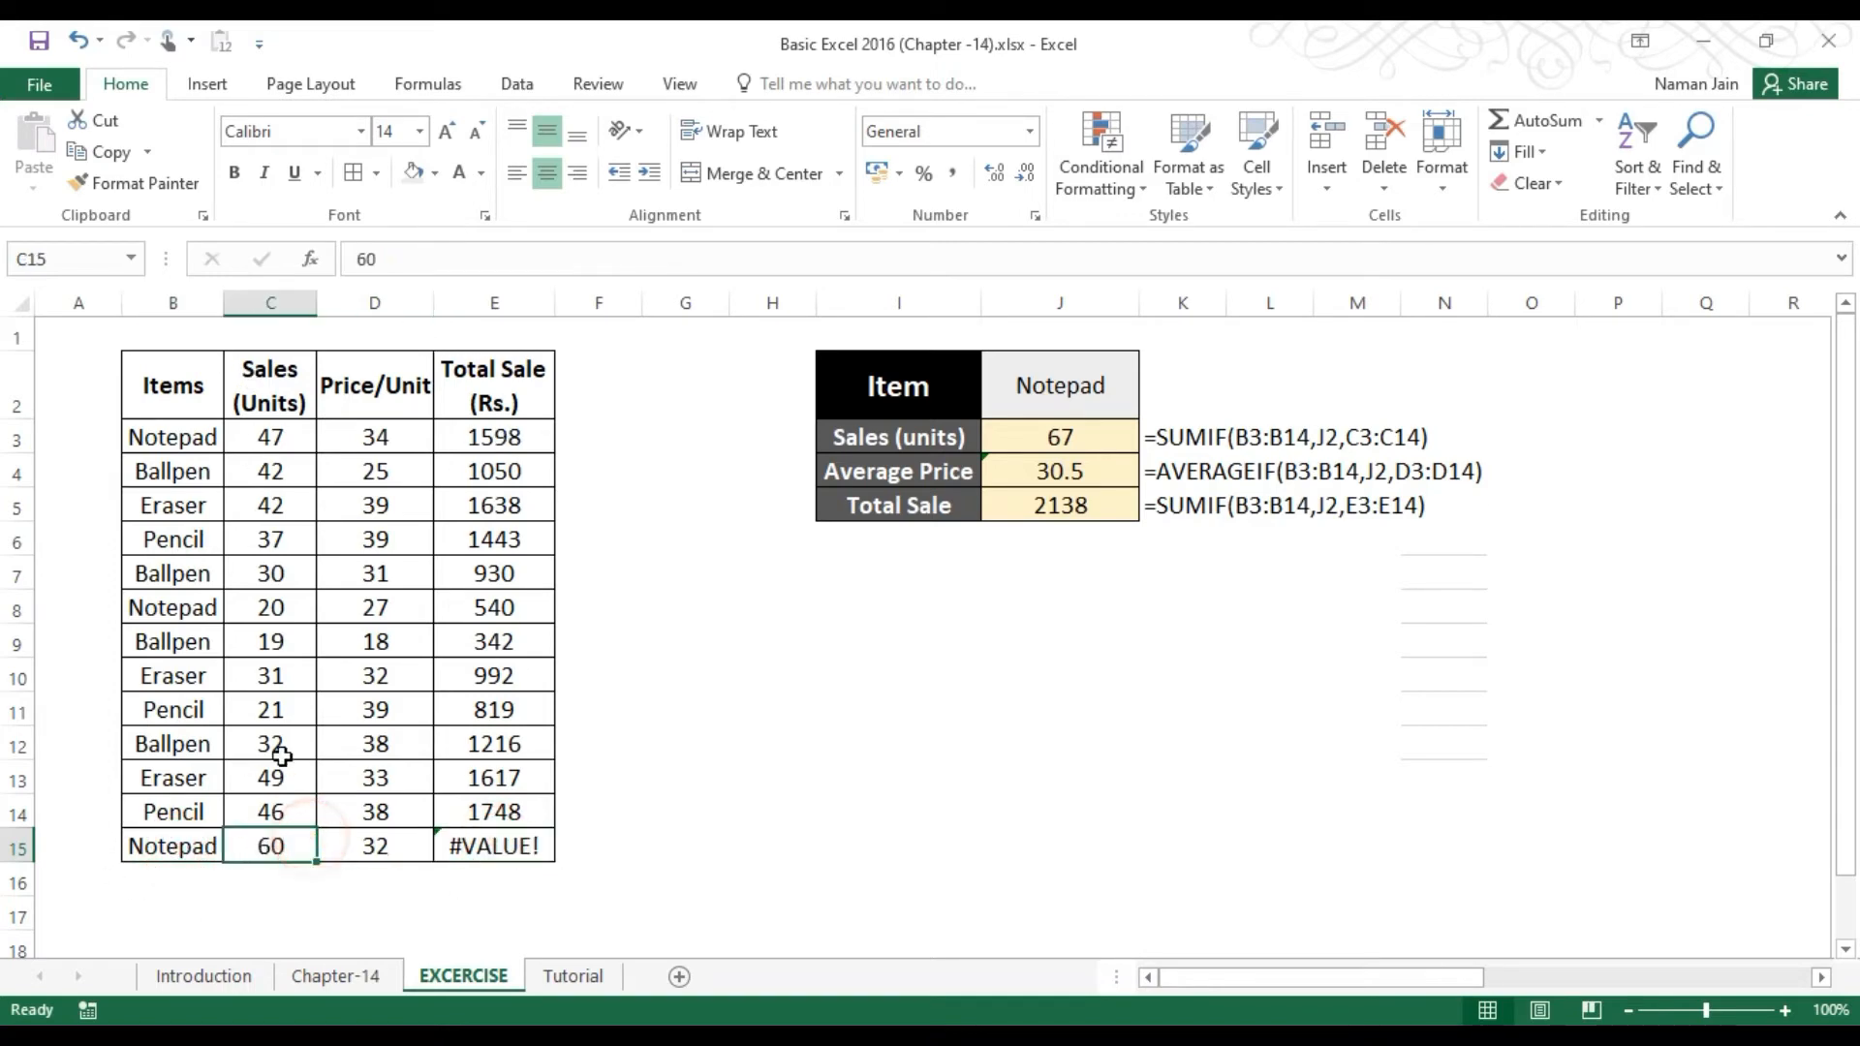
click(130, 259)
click(90, 290)
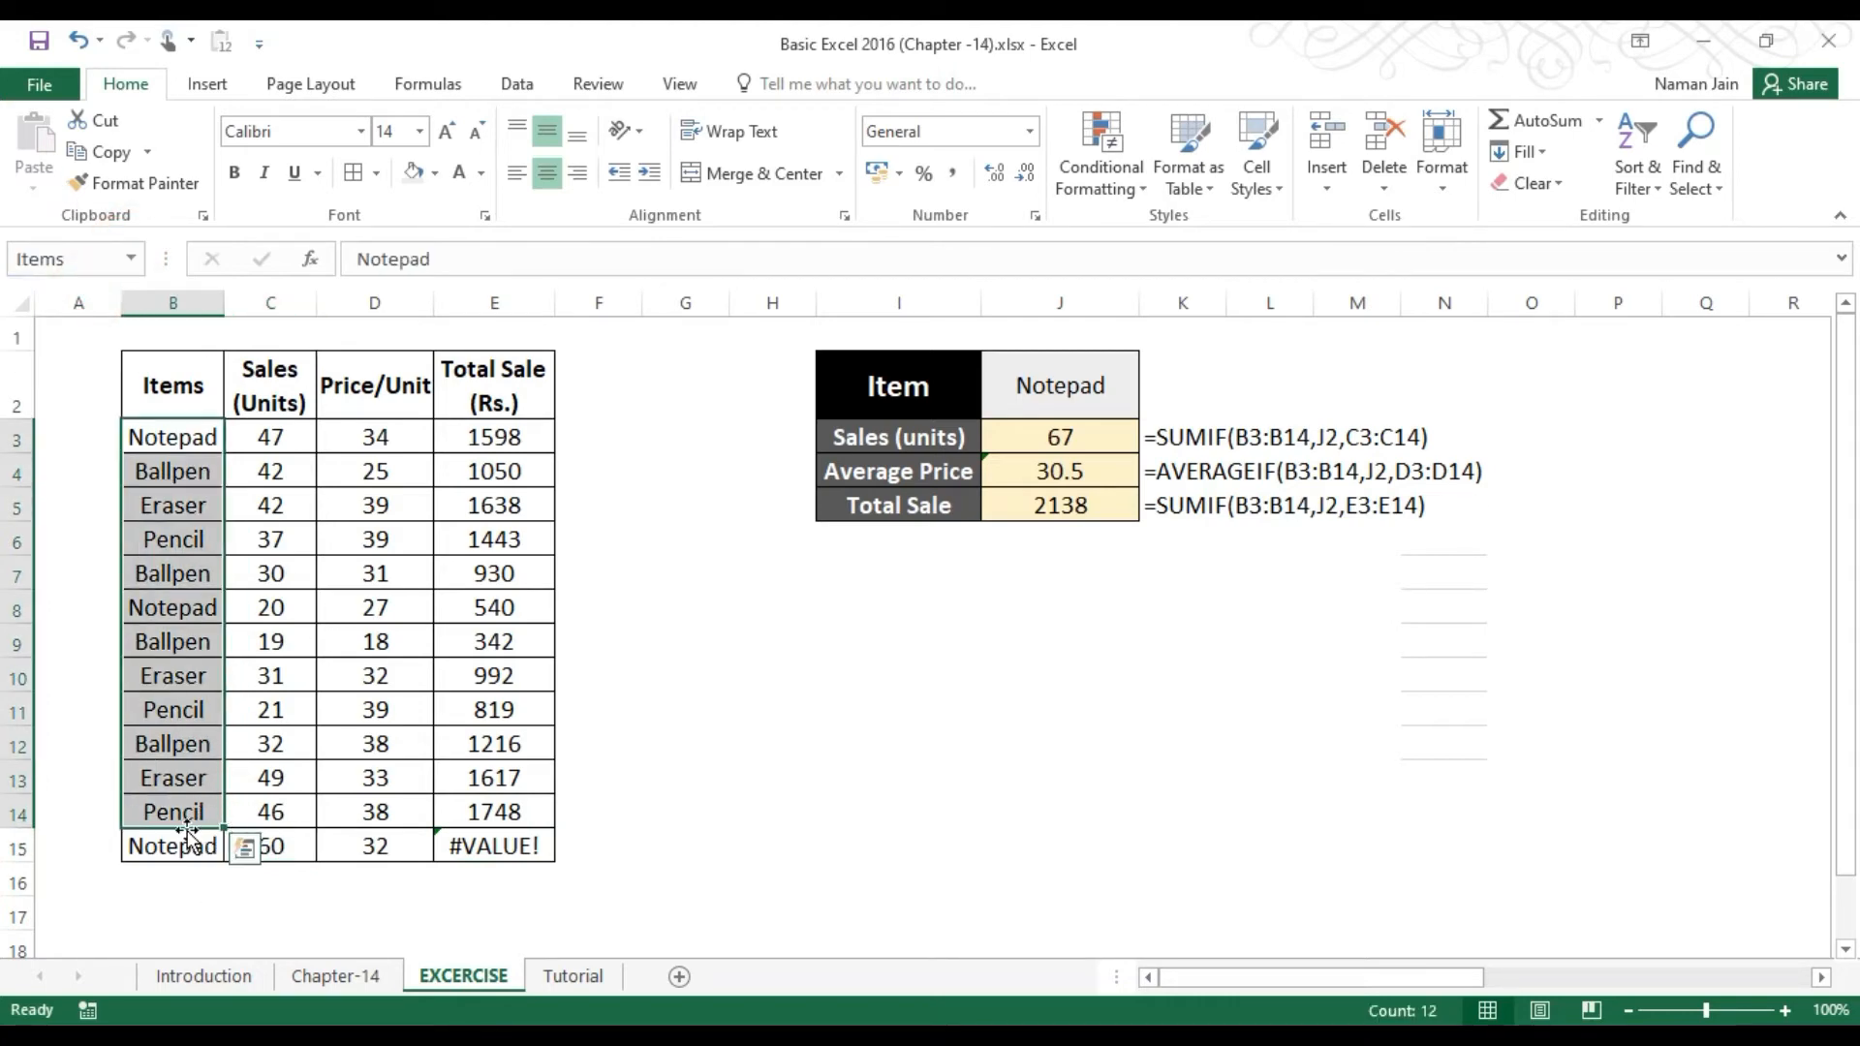
click(191, 845)
drag(195, 453, 193, 846)
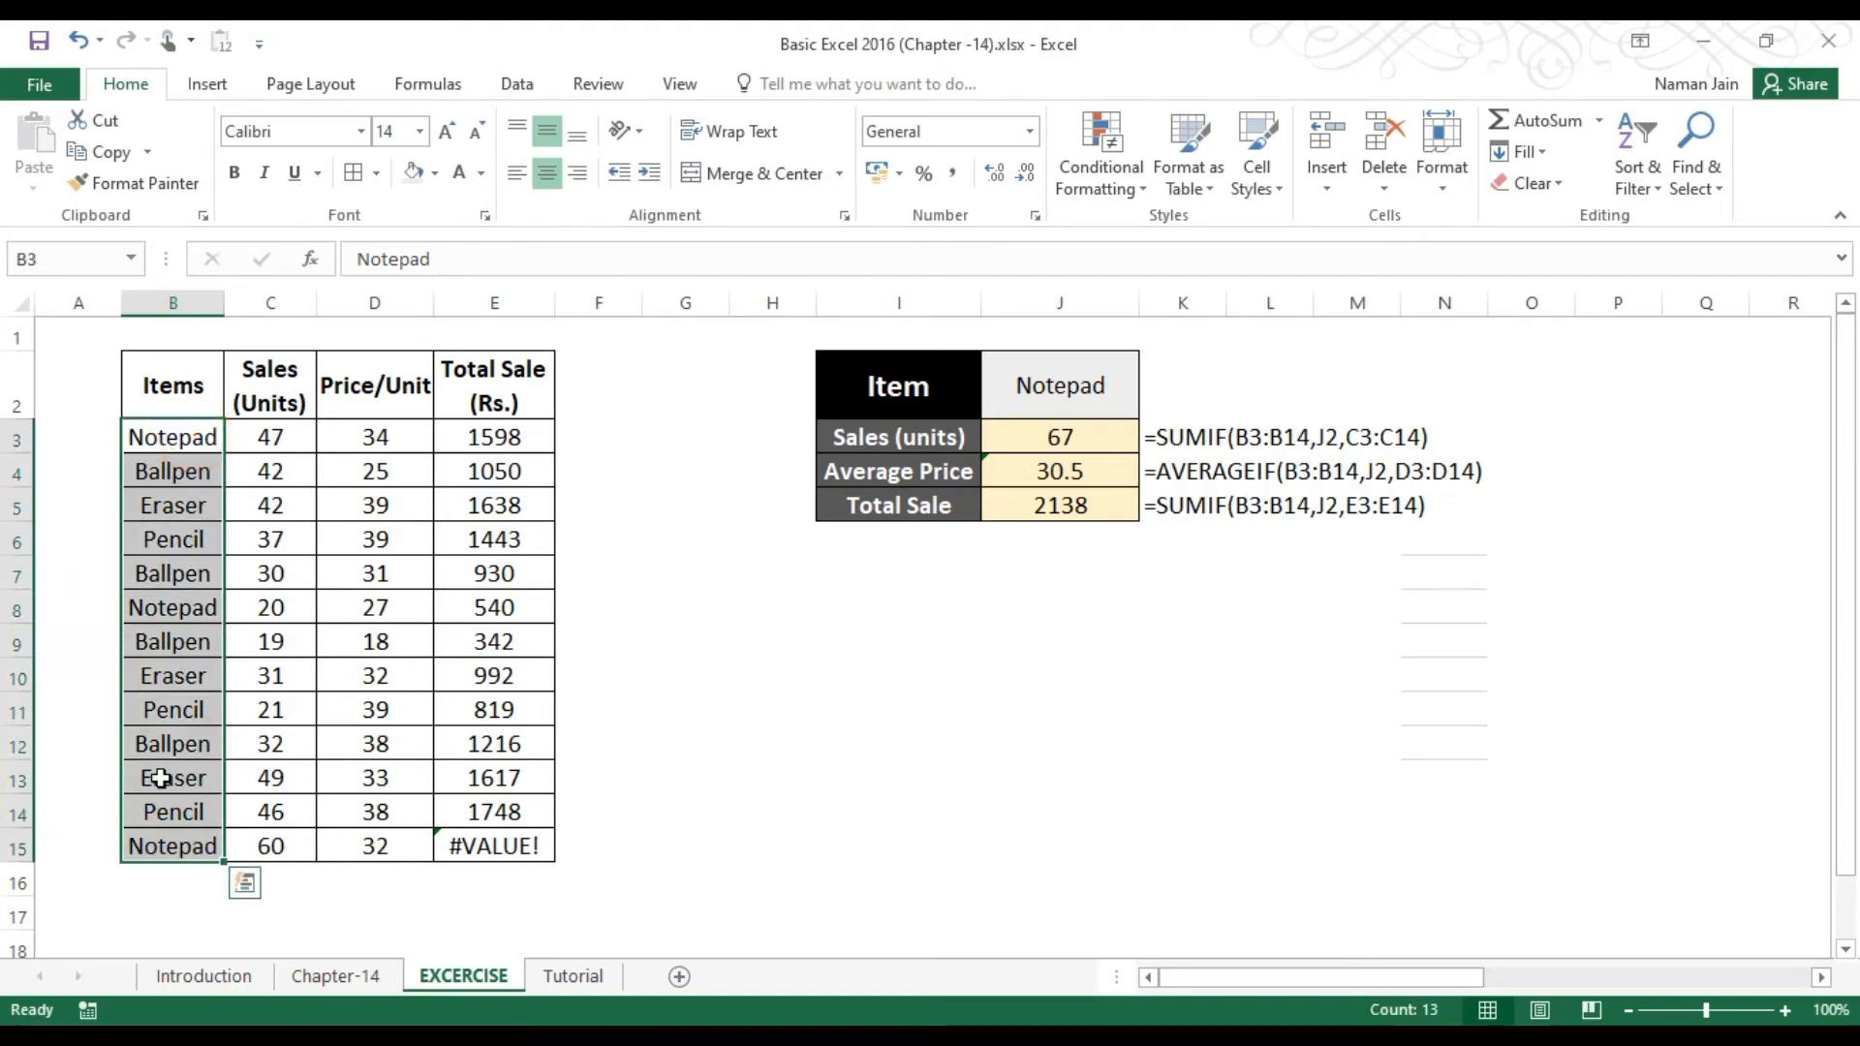
click(167, 846)
click(212, 446)
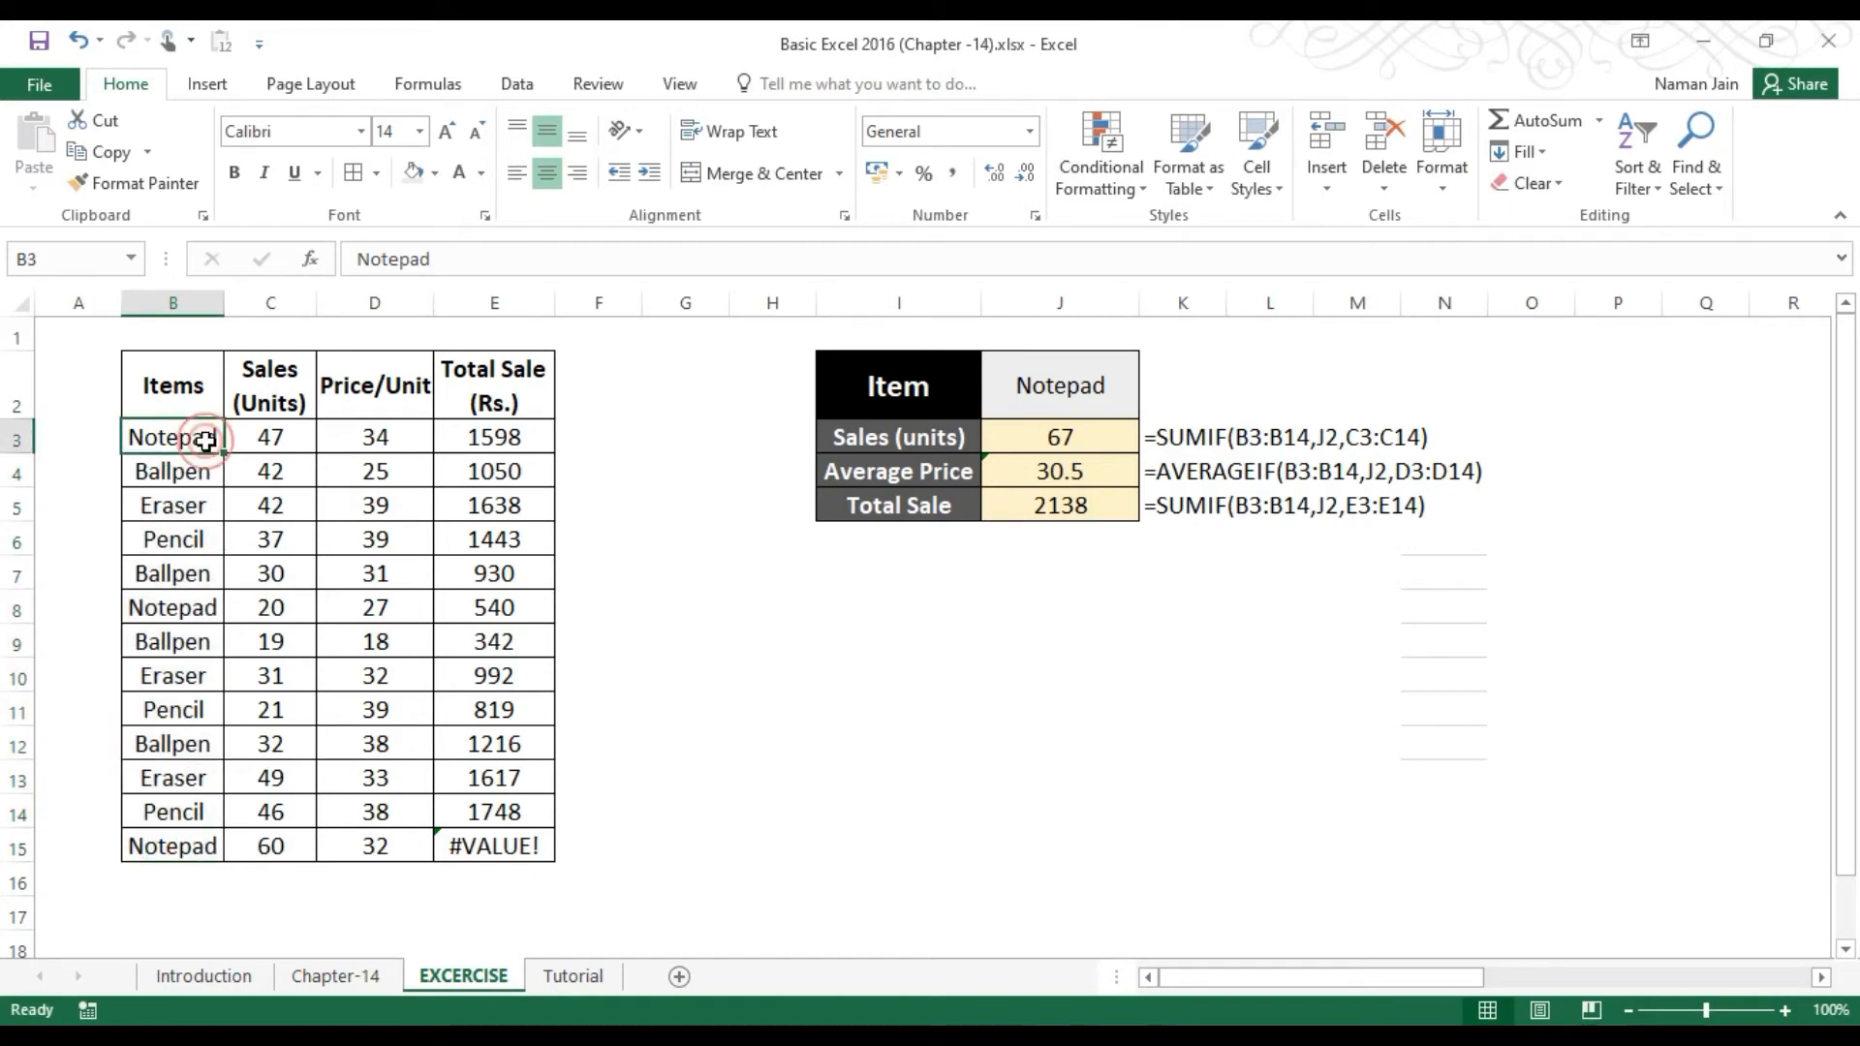
Step: Extend the defined name Items to refer to =EXCERCISE!$B$3:$B$15 in the Name Manager
click(447, 84)
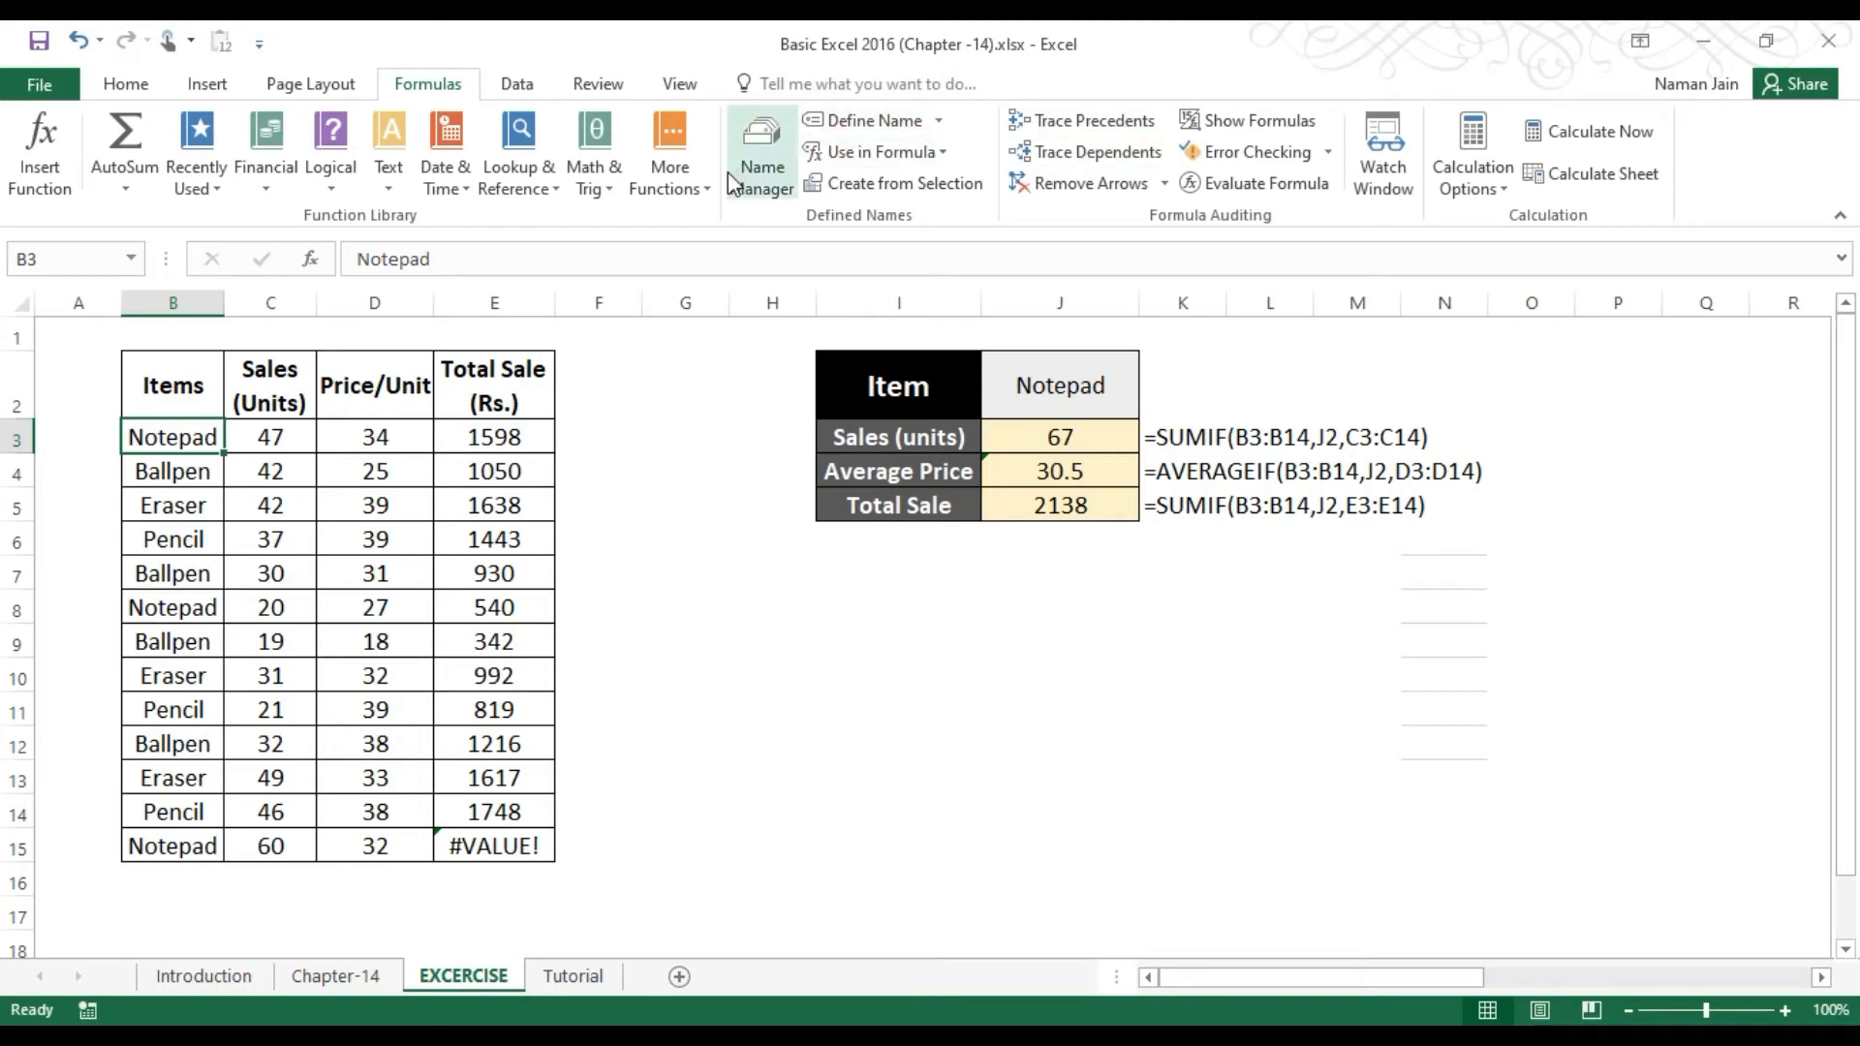
click(760, 155)
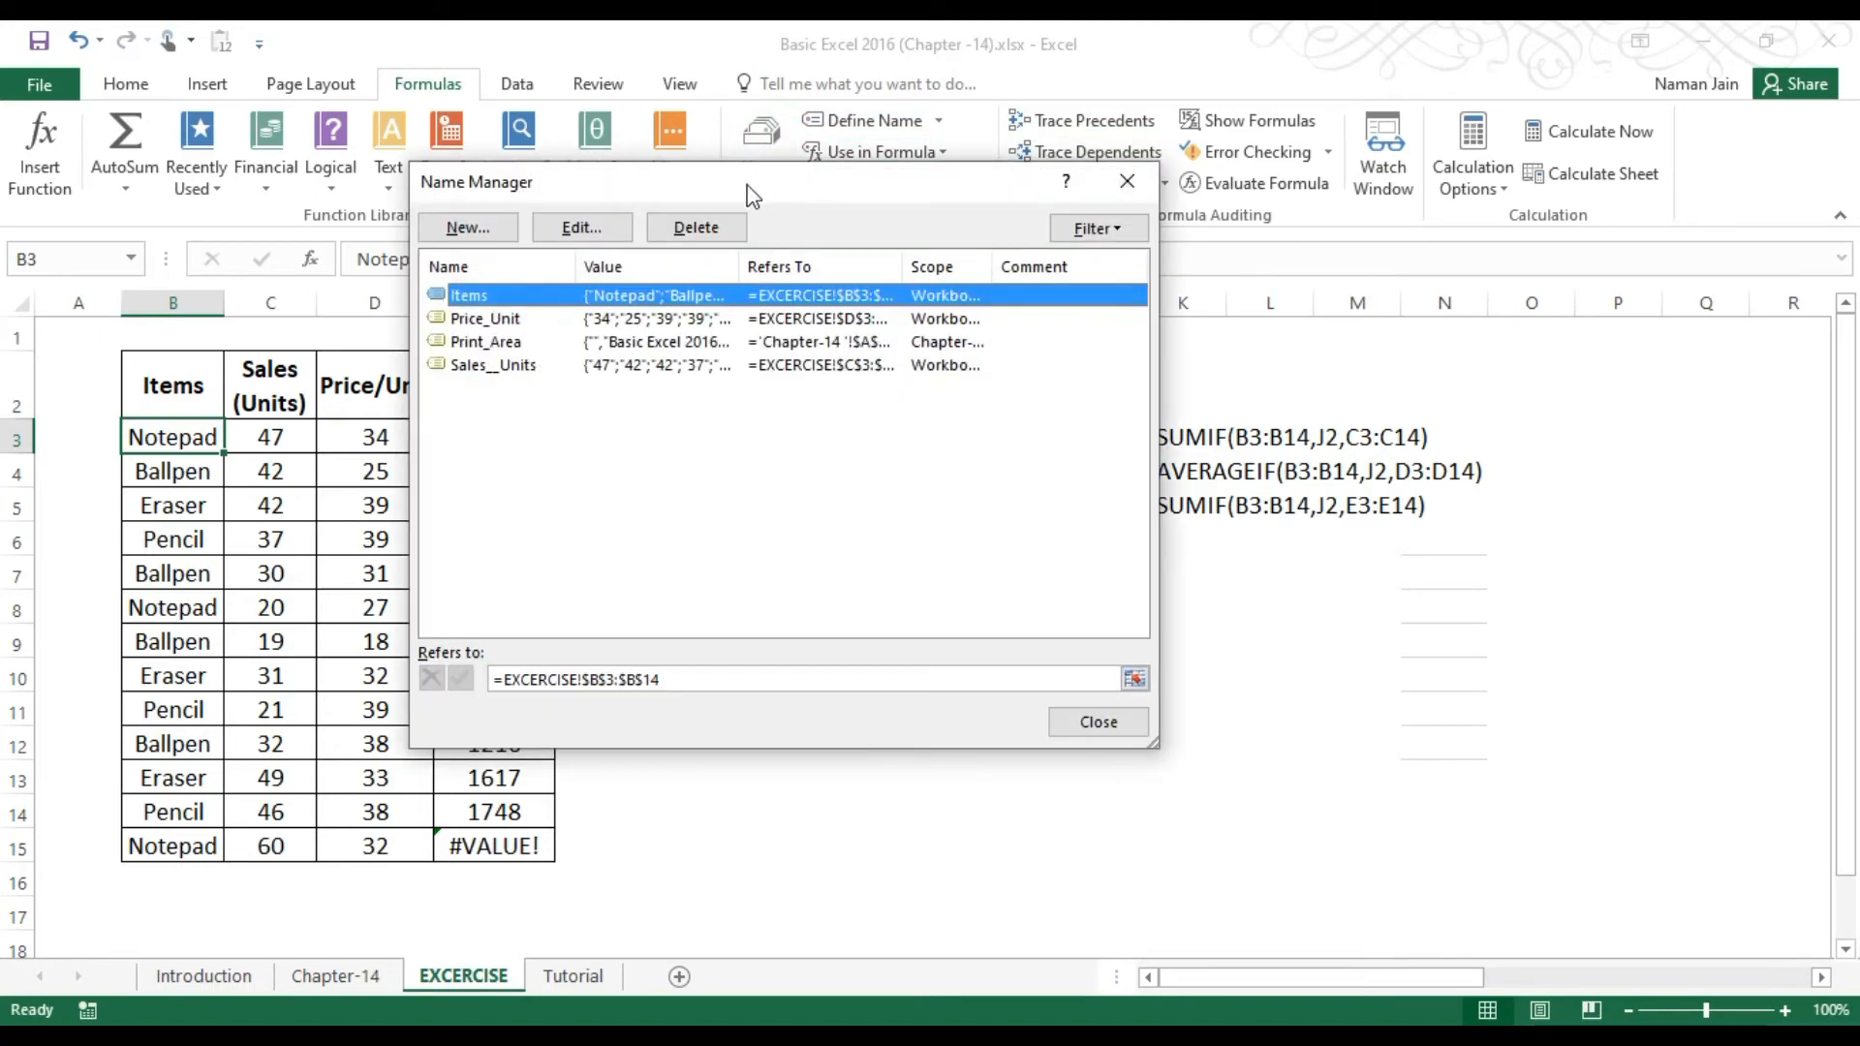
drag(747, 195, 1093, 172)
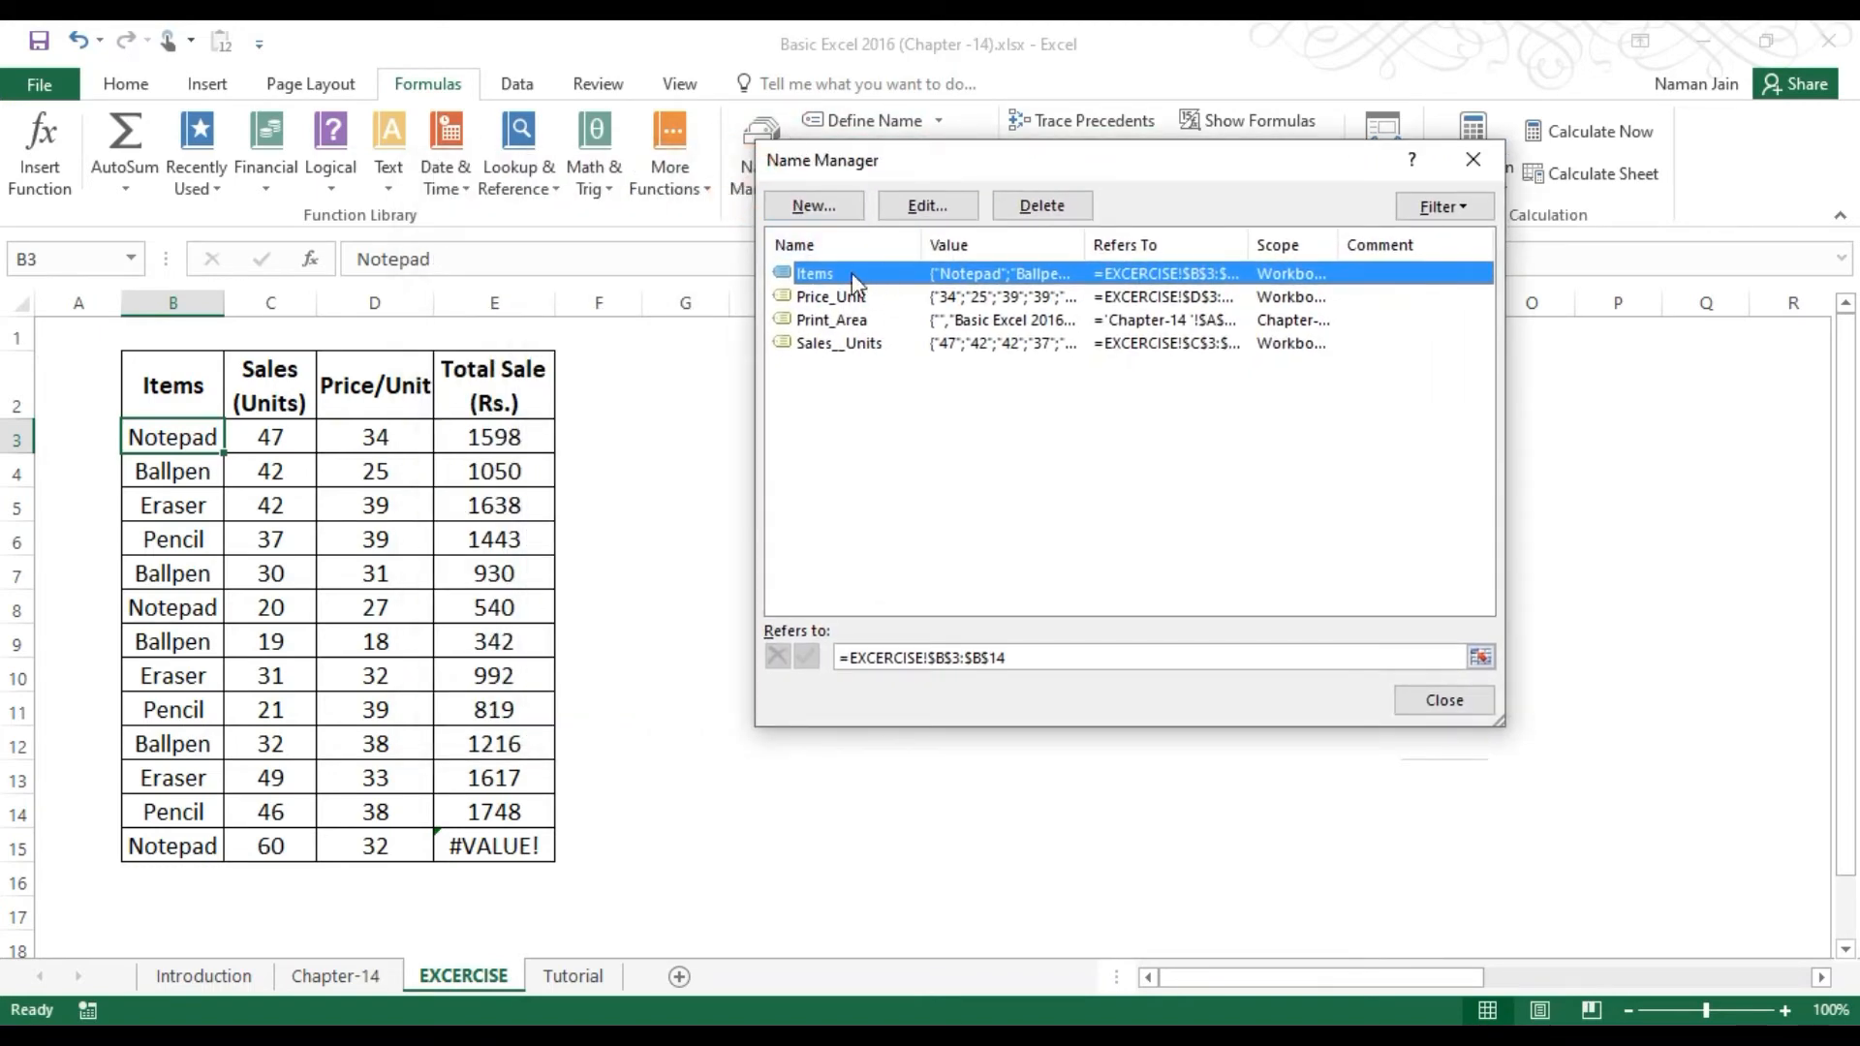
click(925, 206)
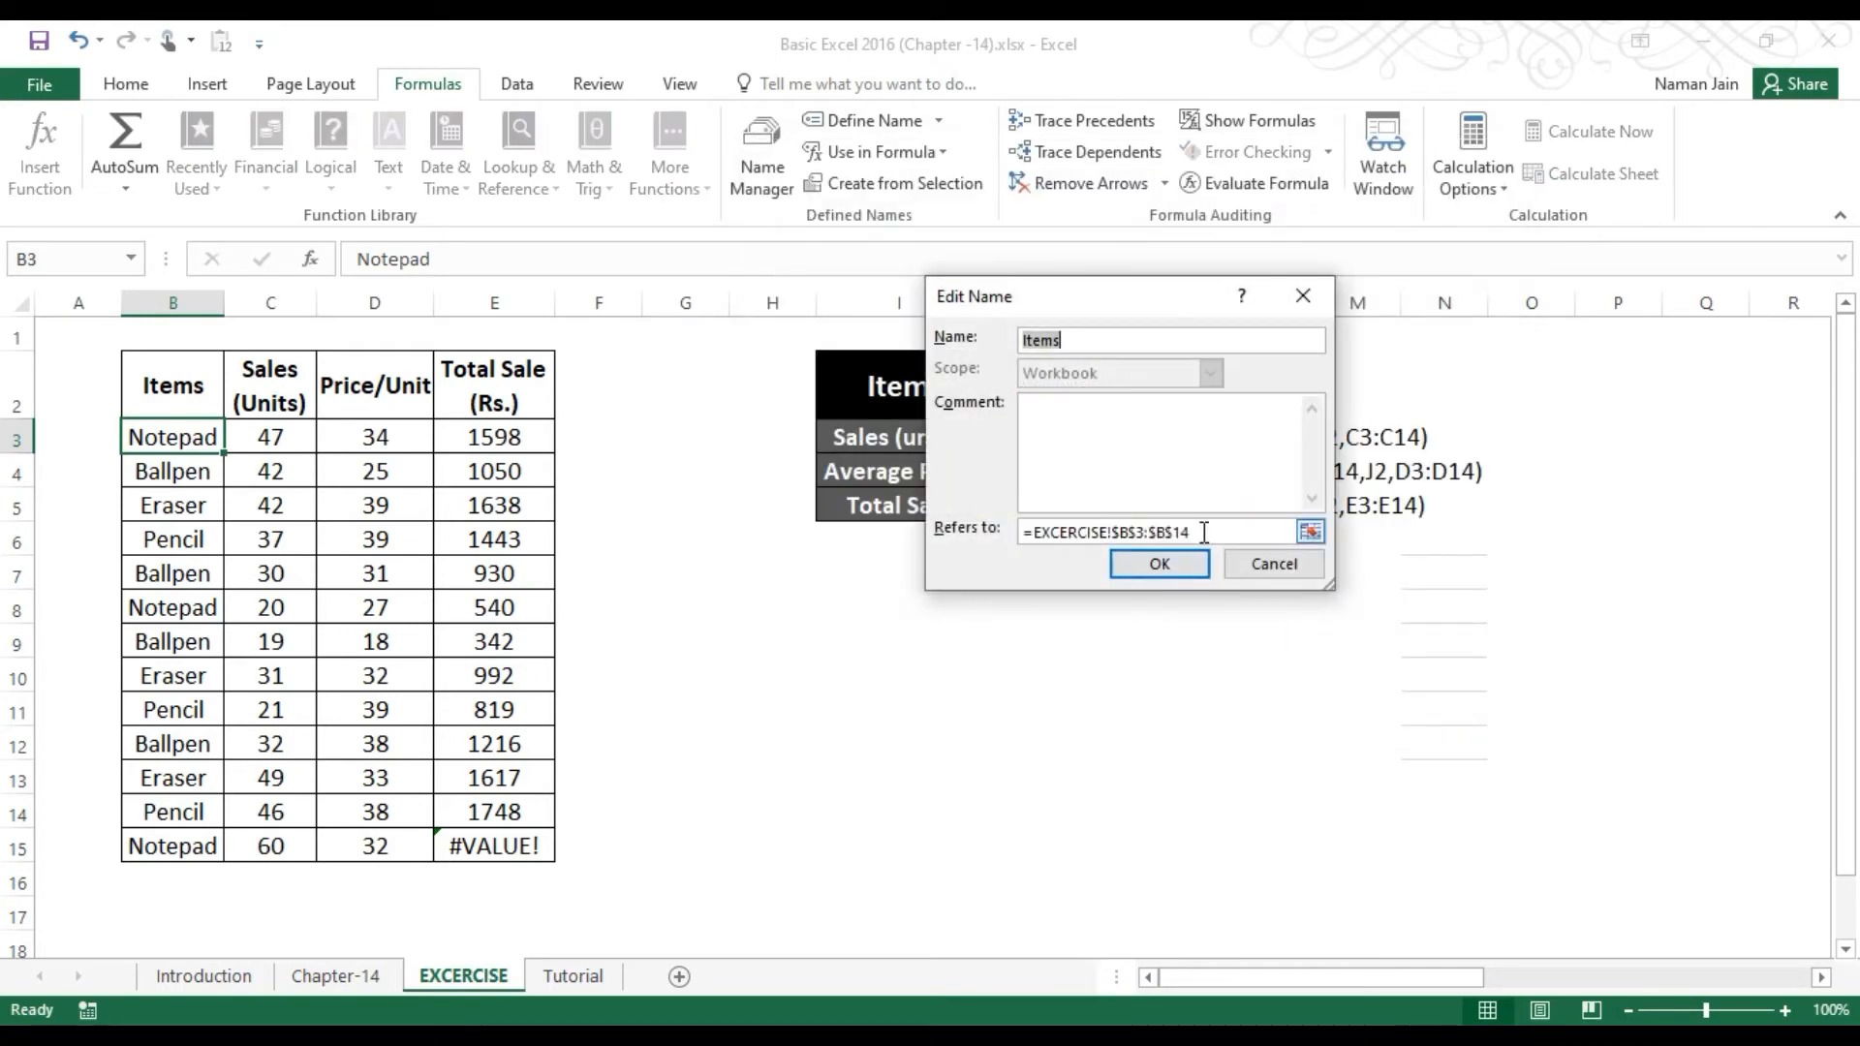
click(1204, 533)
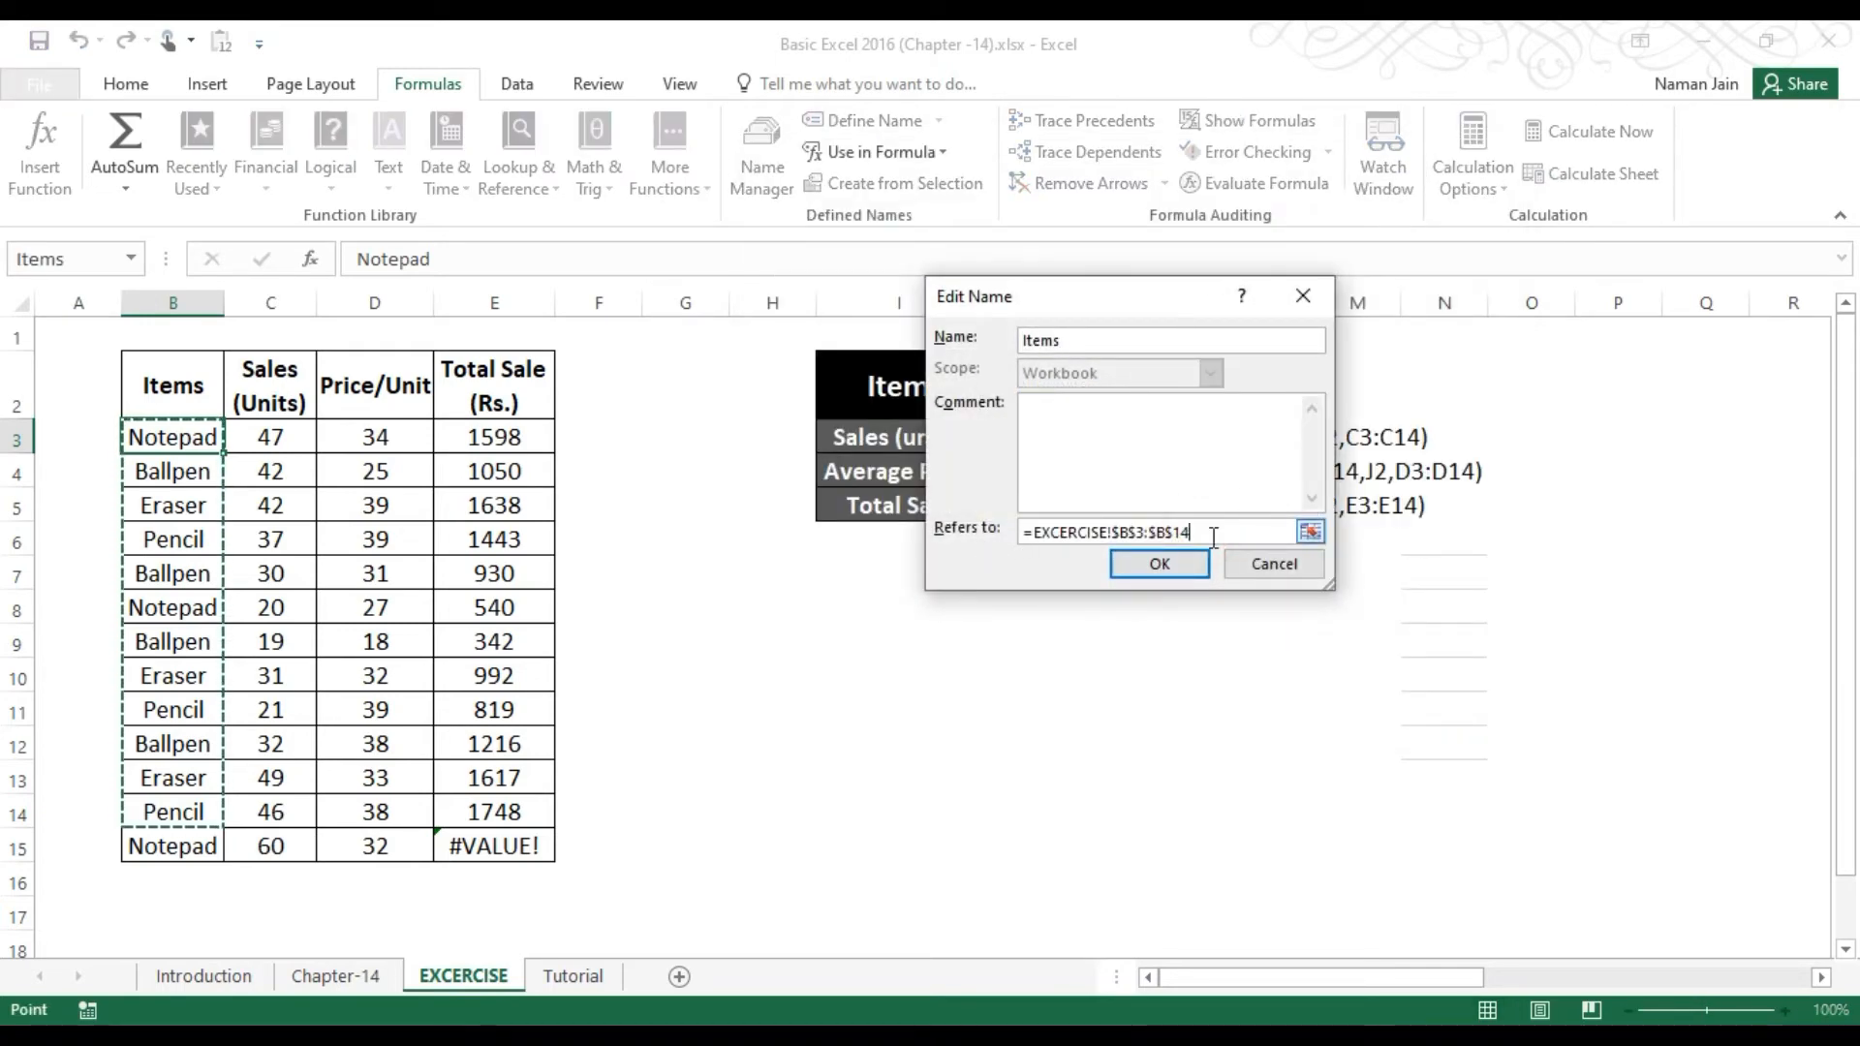
click(1192, 534)
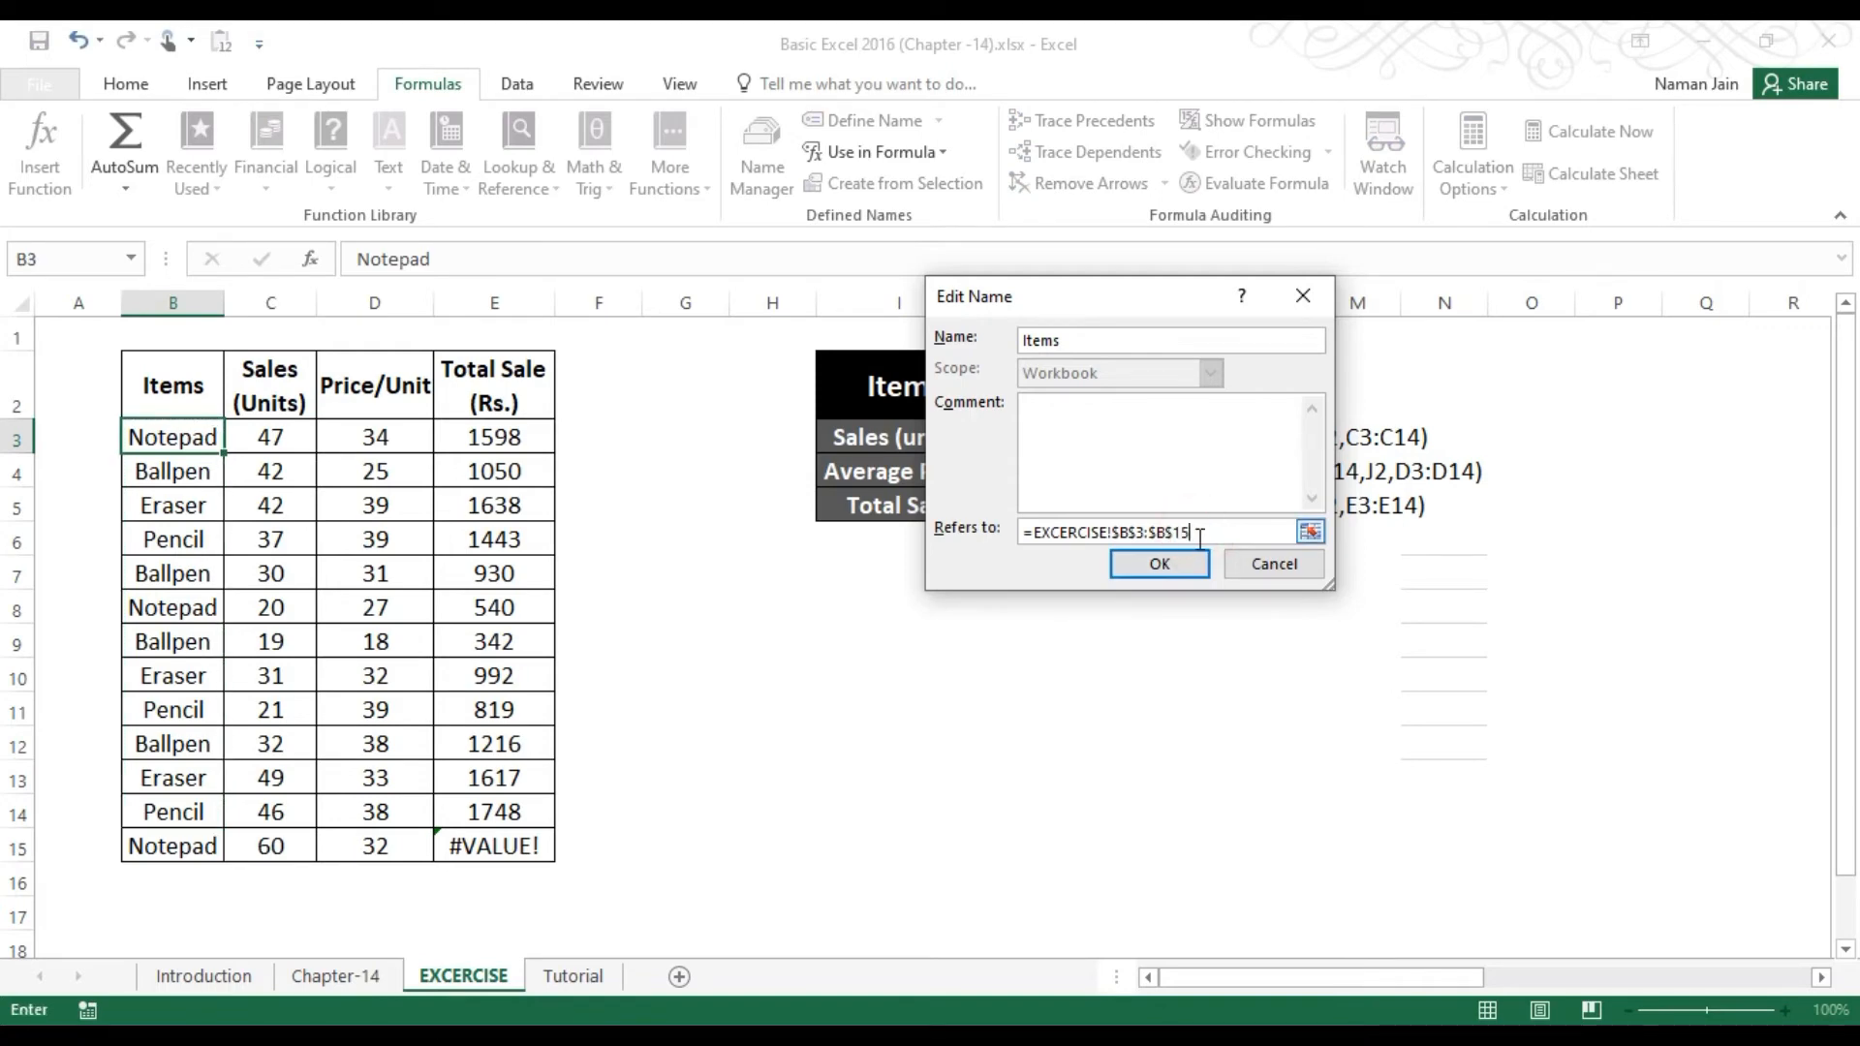
click(1172, 564)
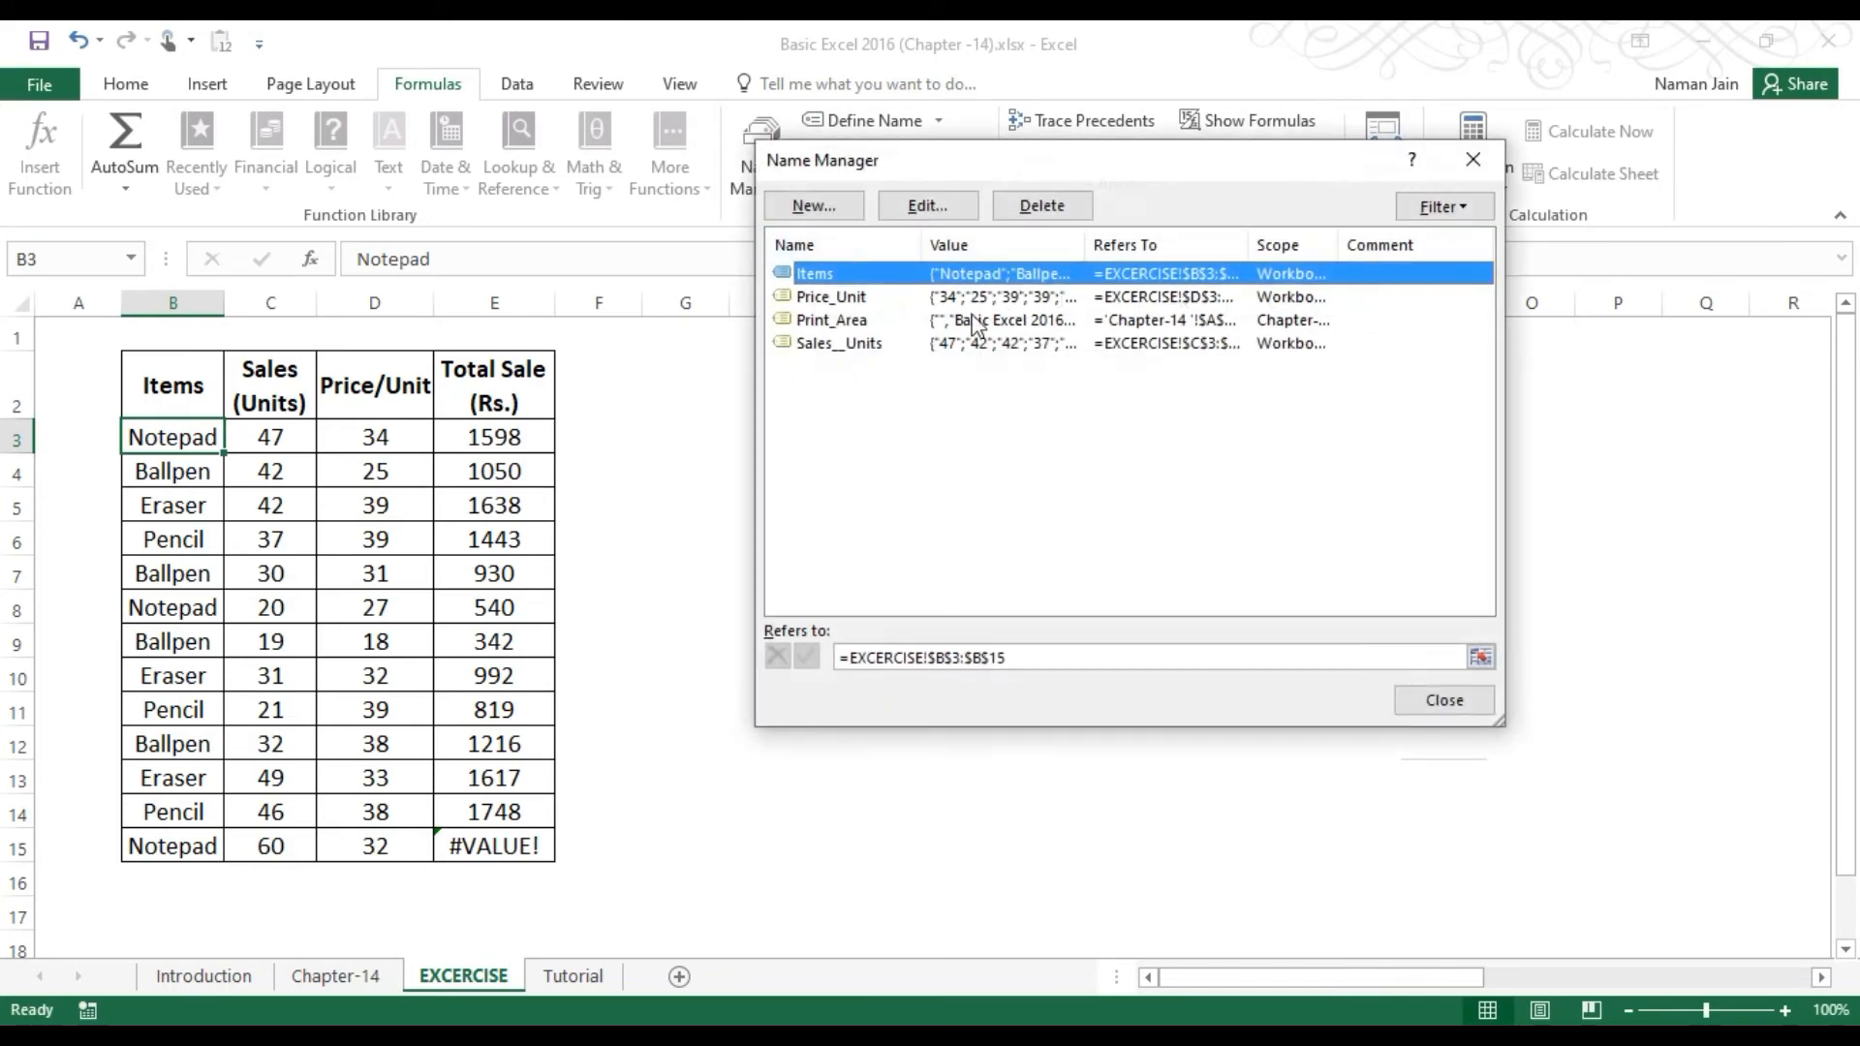
Step: Extend the defined name Price_Unit to refer to =EXCERCISE!$D$3:$D$15
click(885, 301)
click(926, 206)
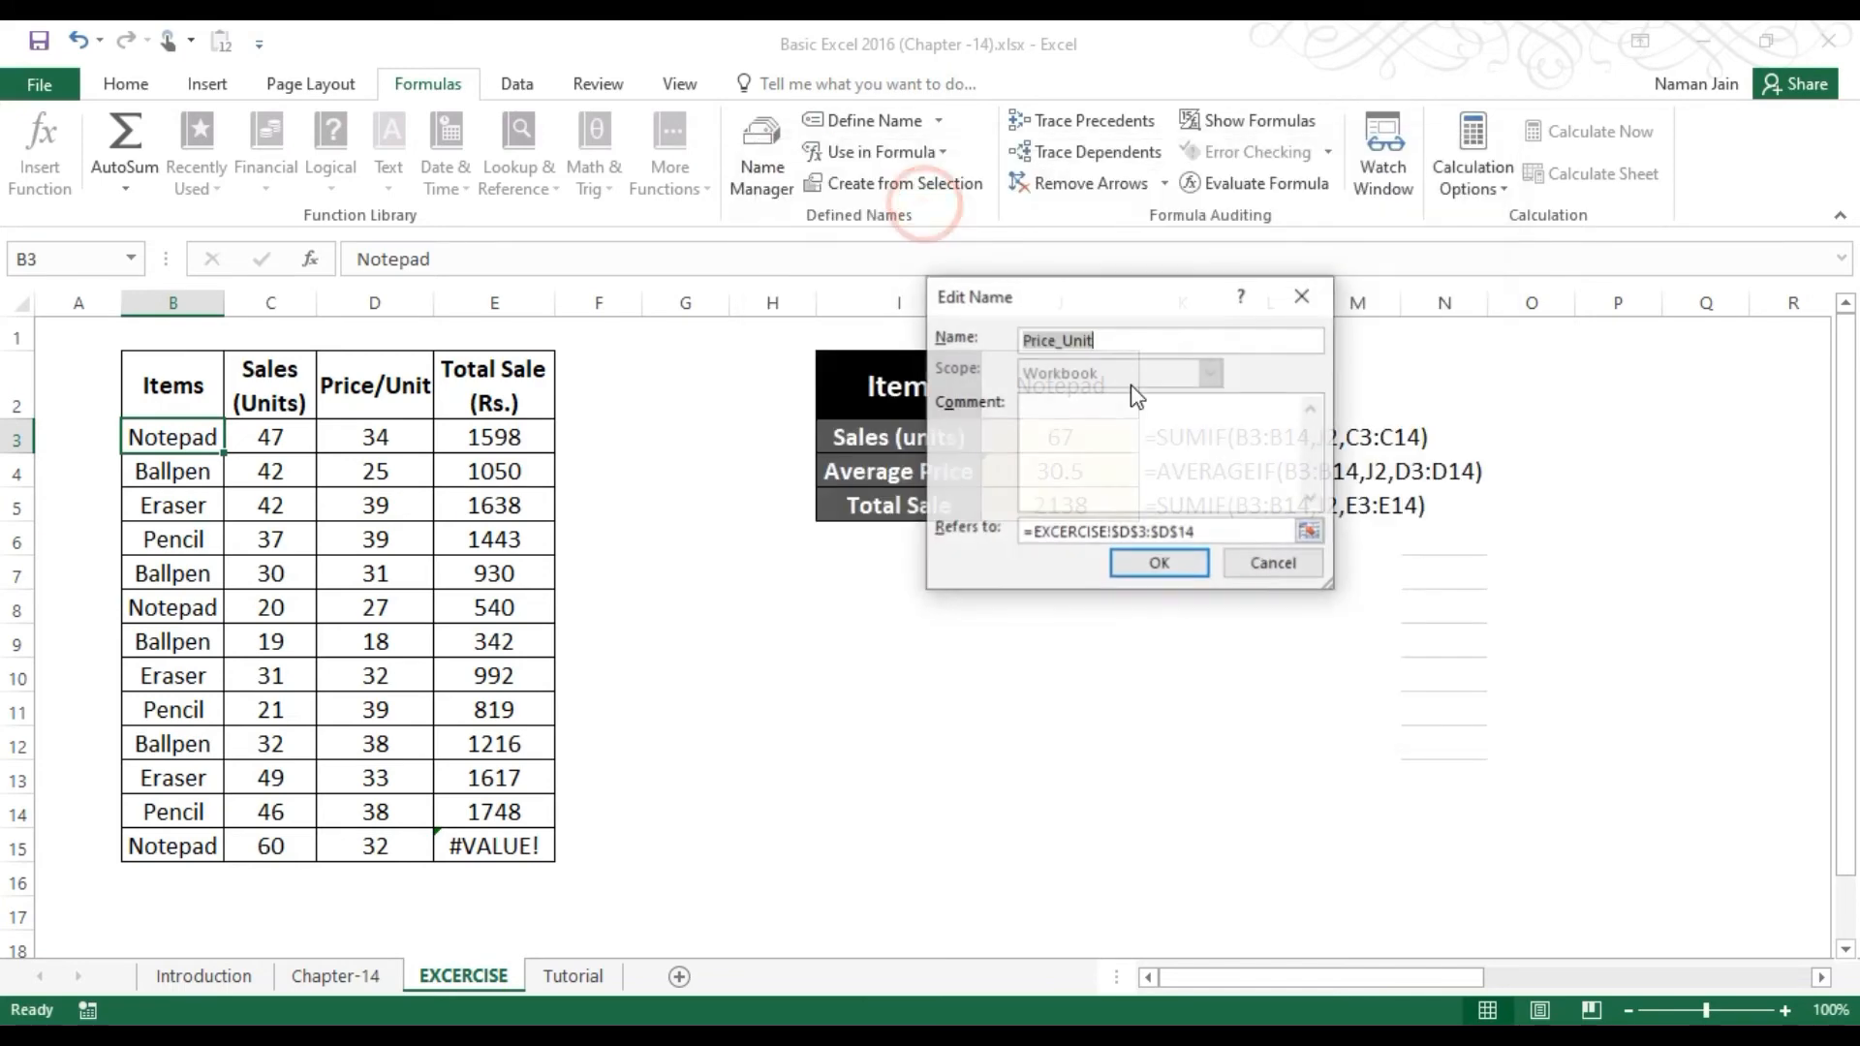
click(1190, 531)
key(BackSpace)
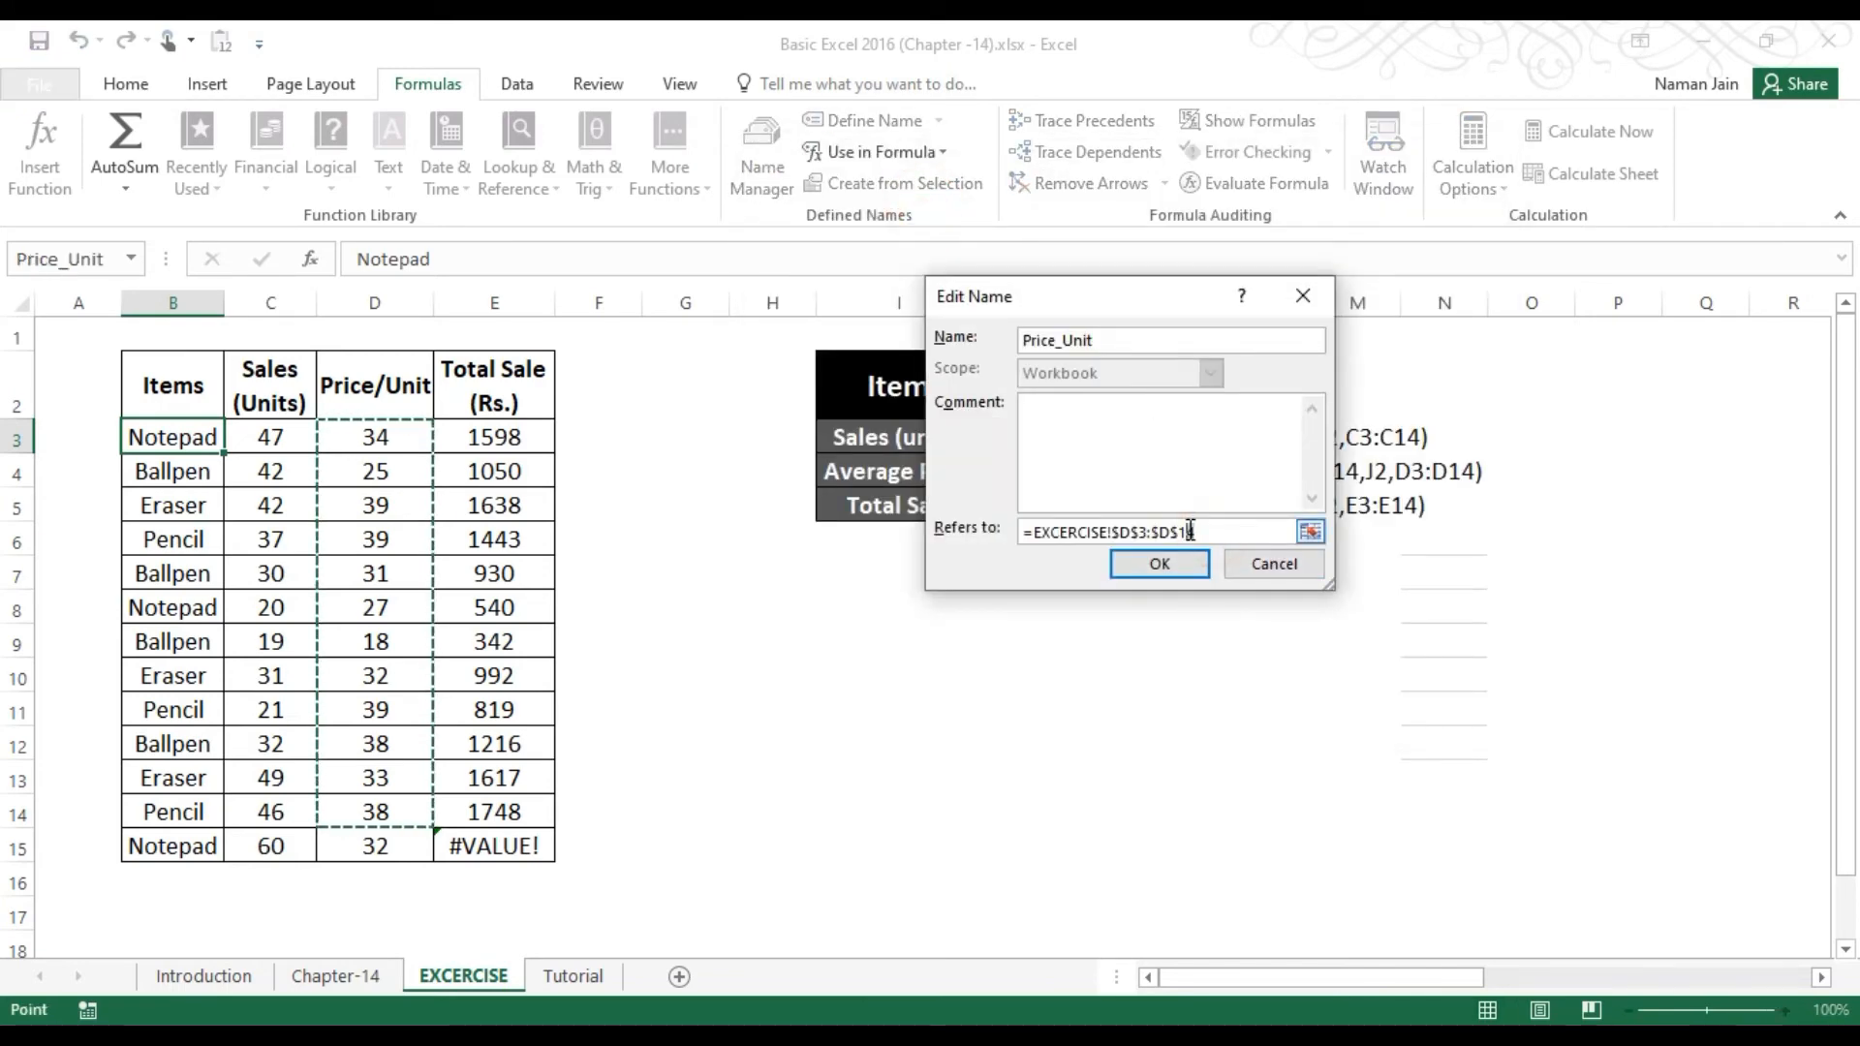
text(5)
click(1152, 572)
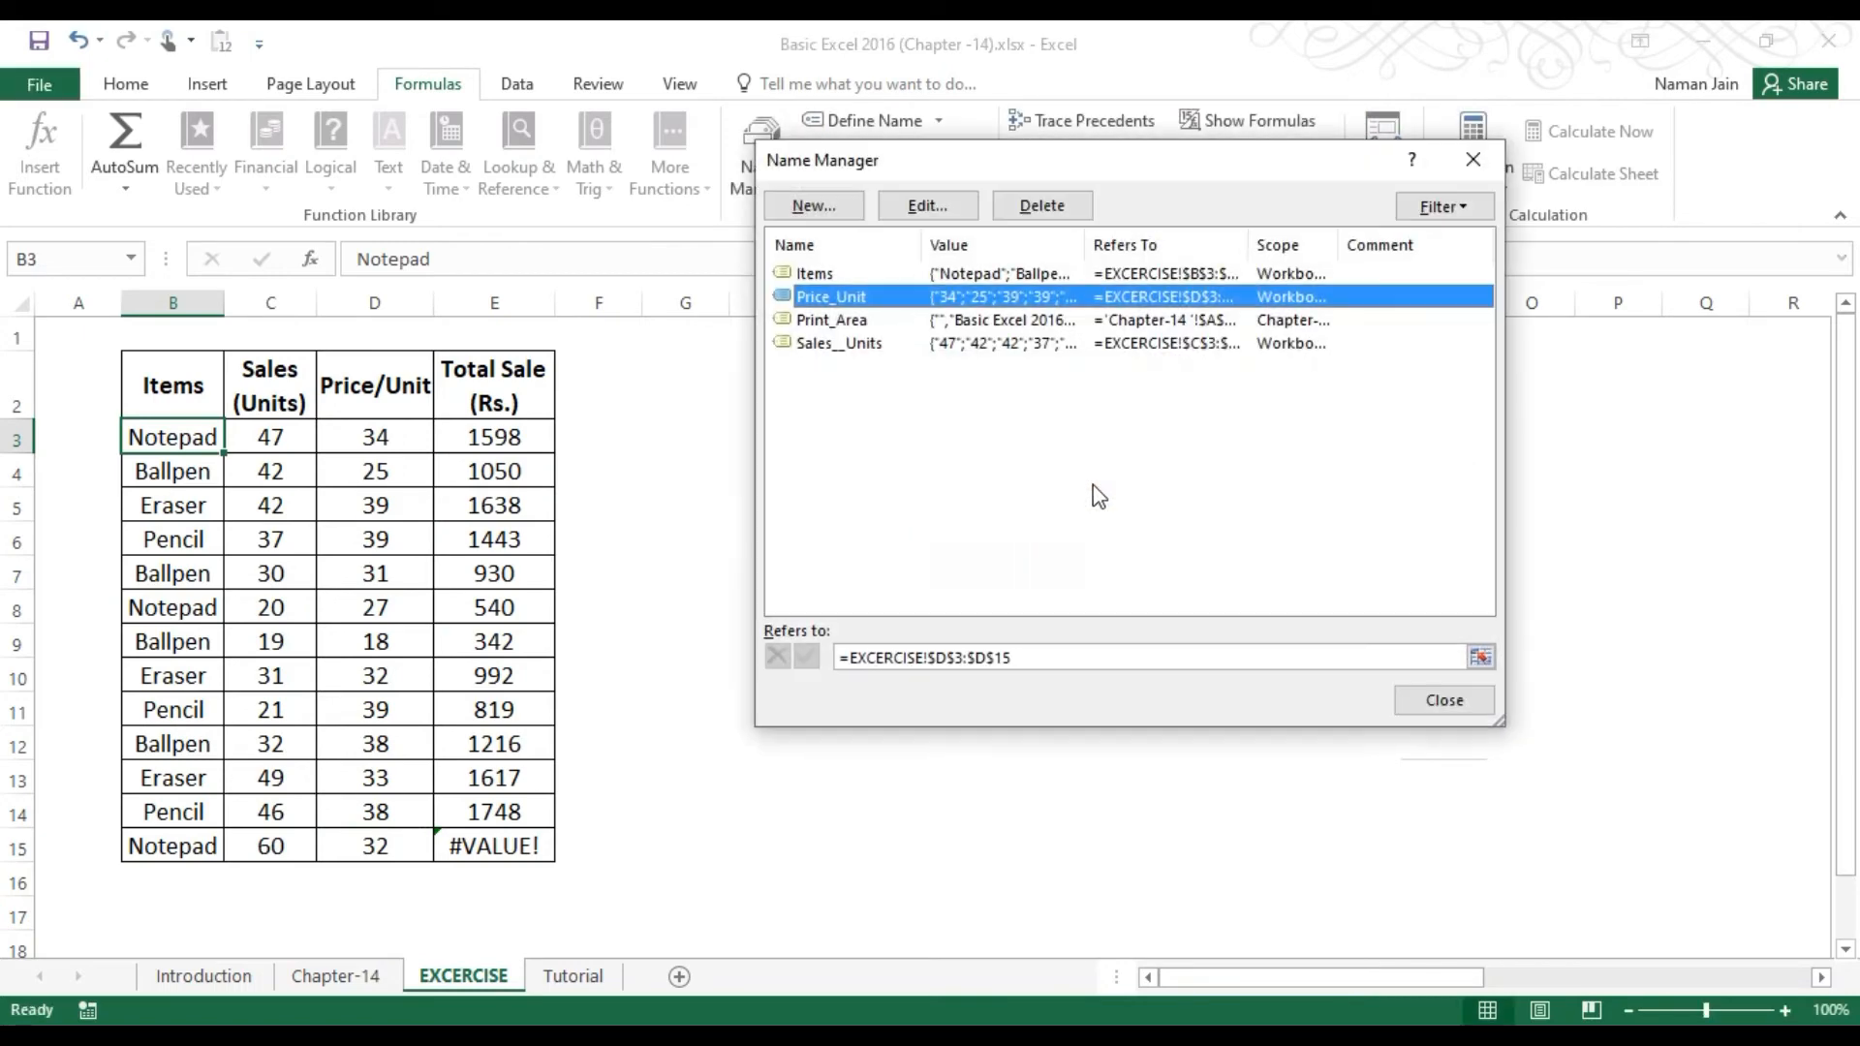
click(1042, 320)
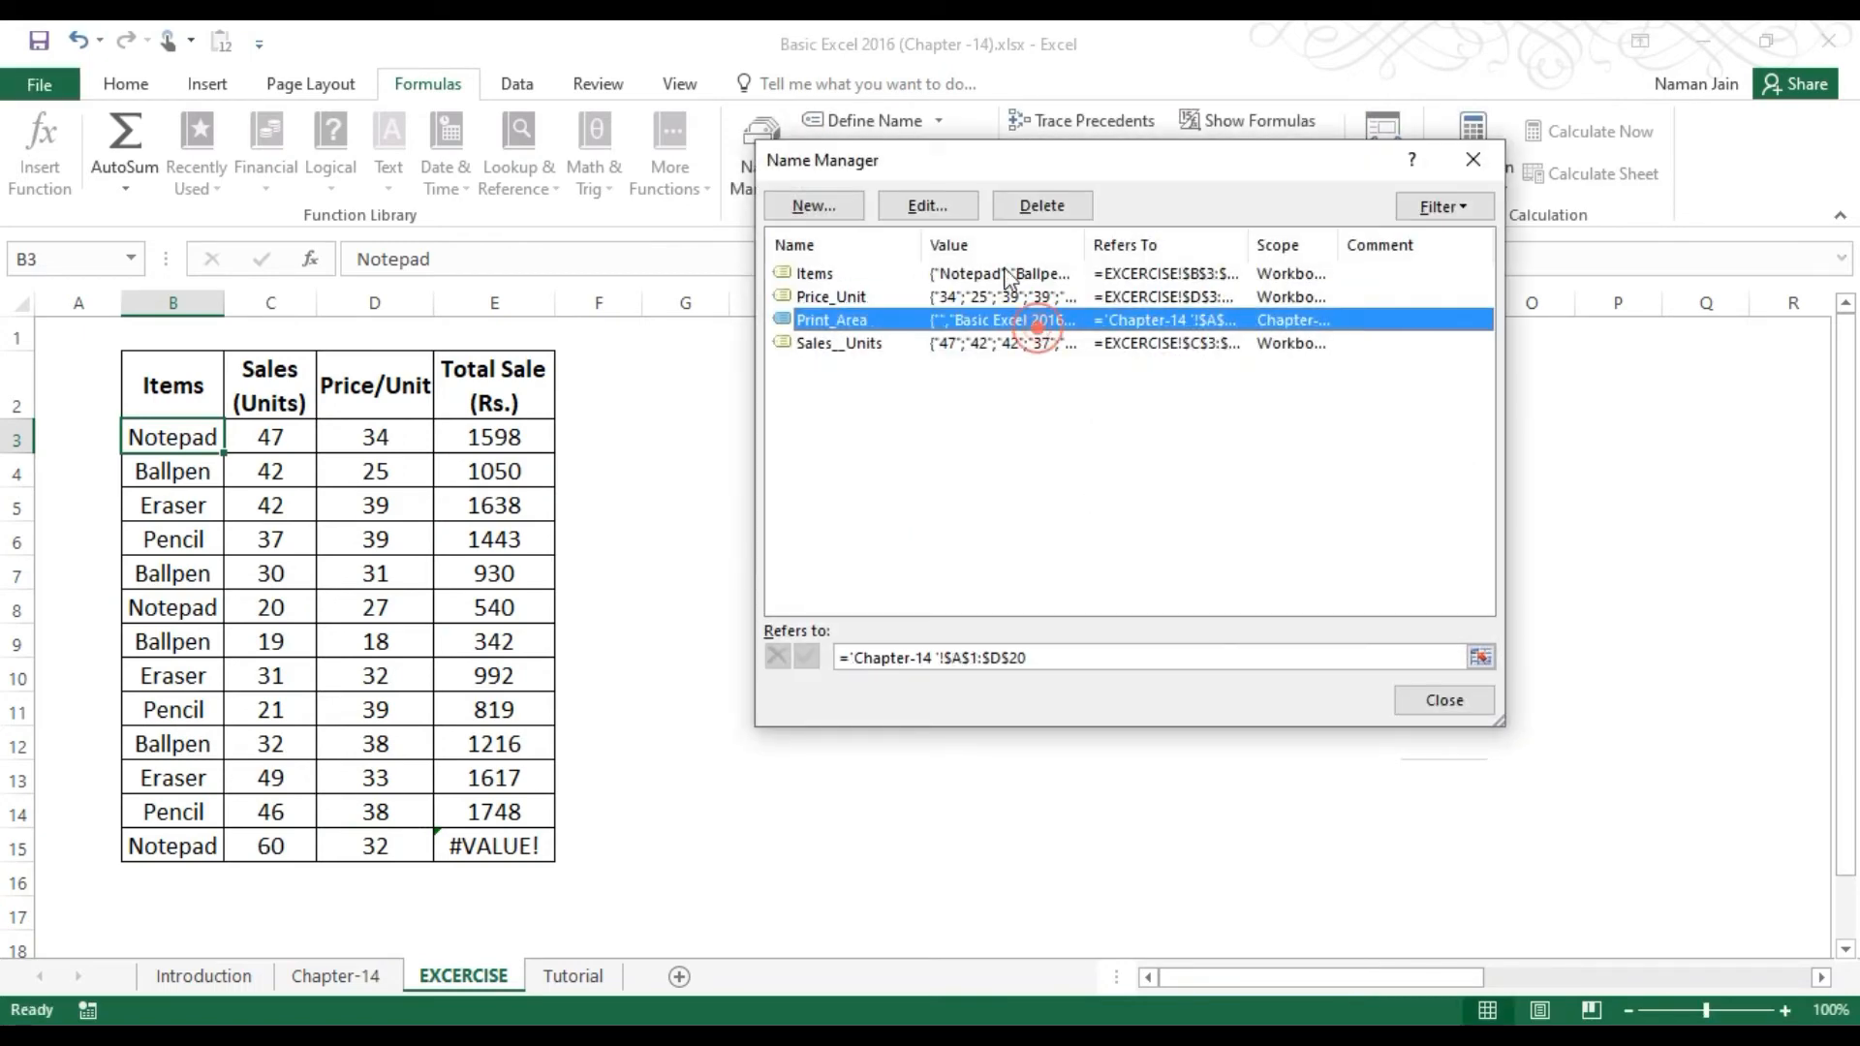
click(961, 207)
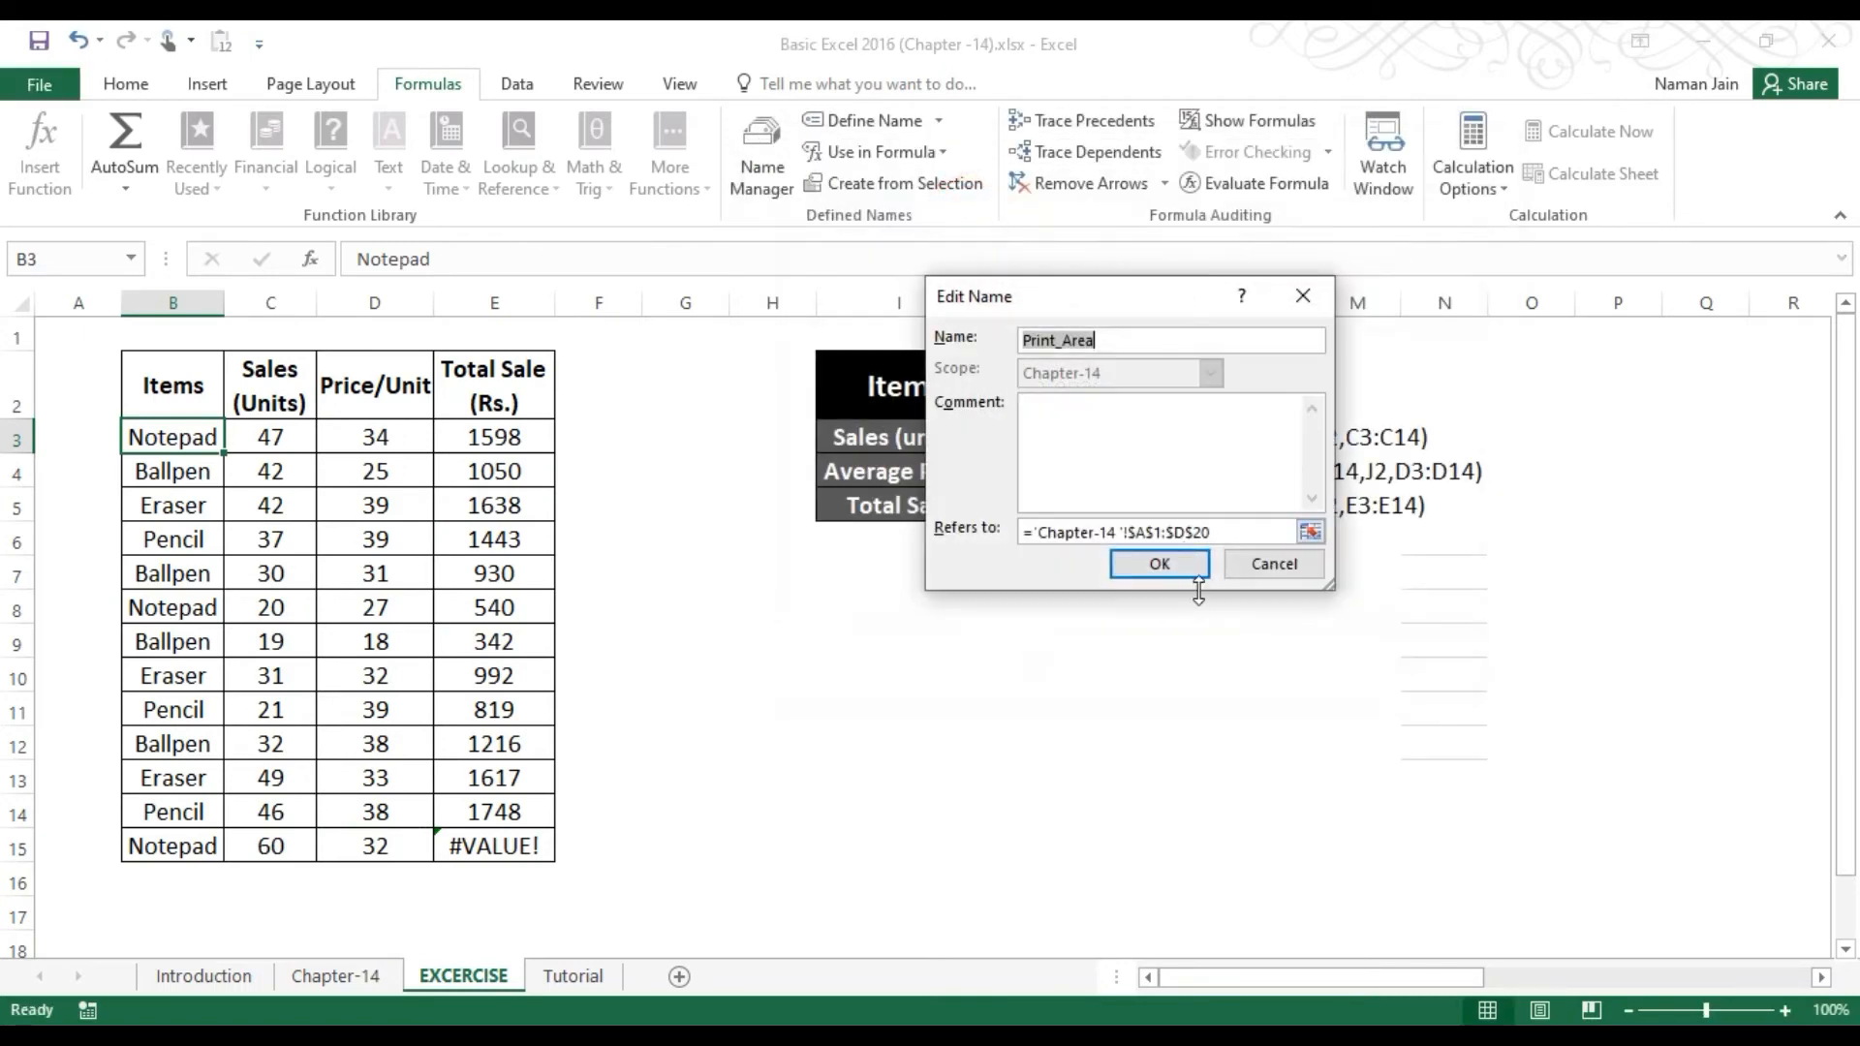
click(1201, 533)
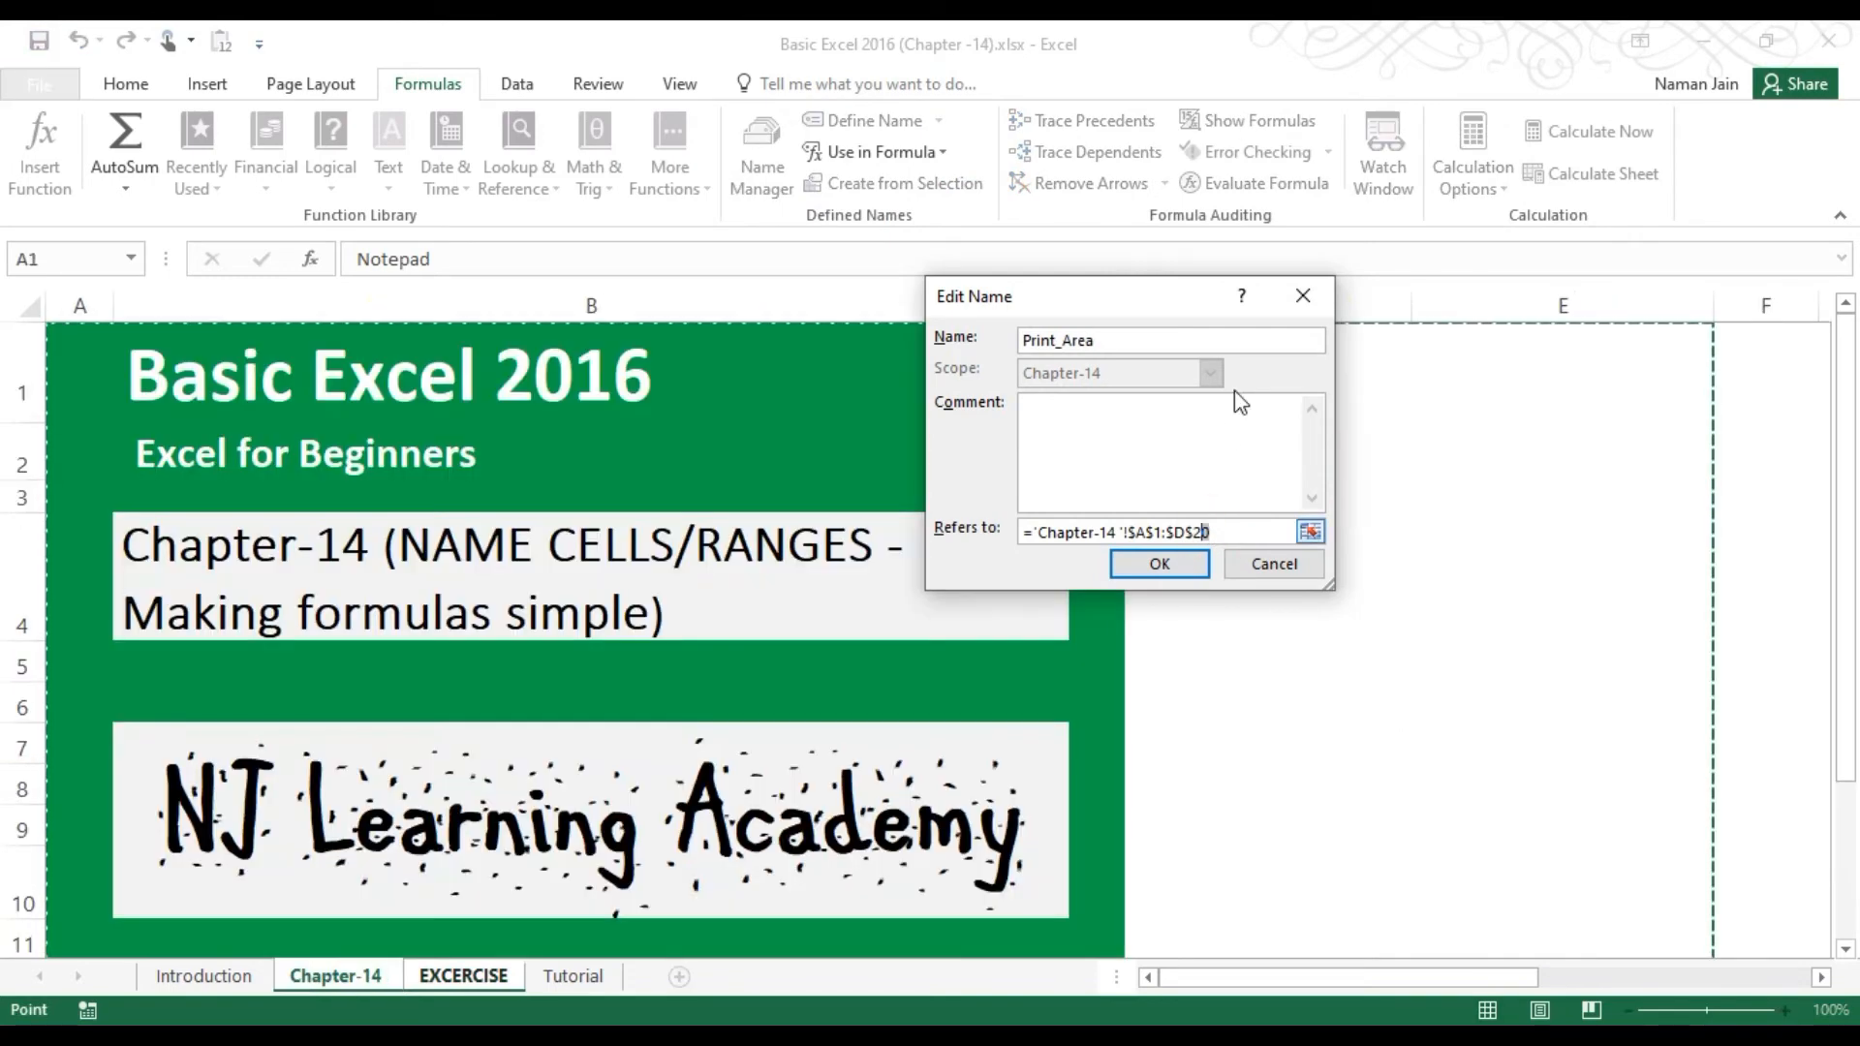
click(1277, 564)
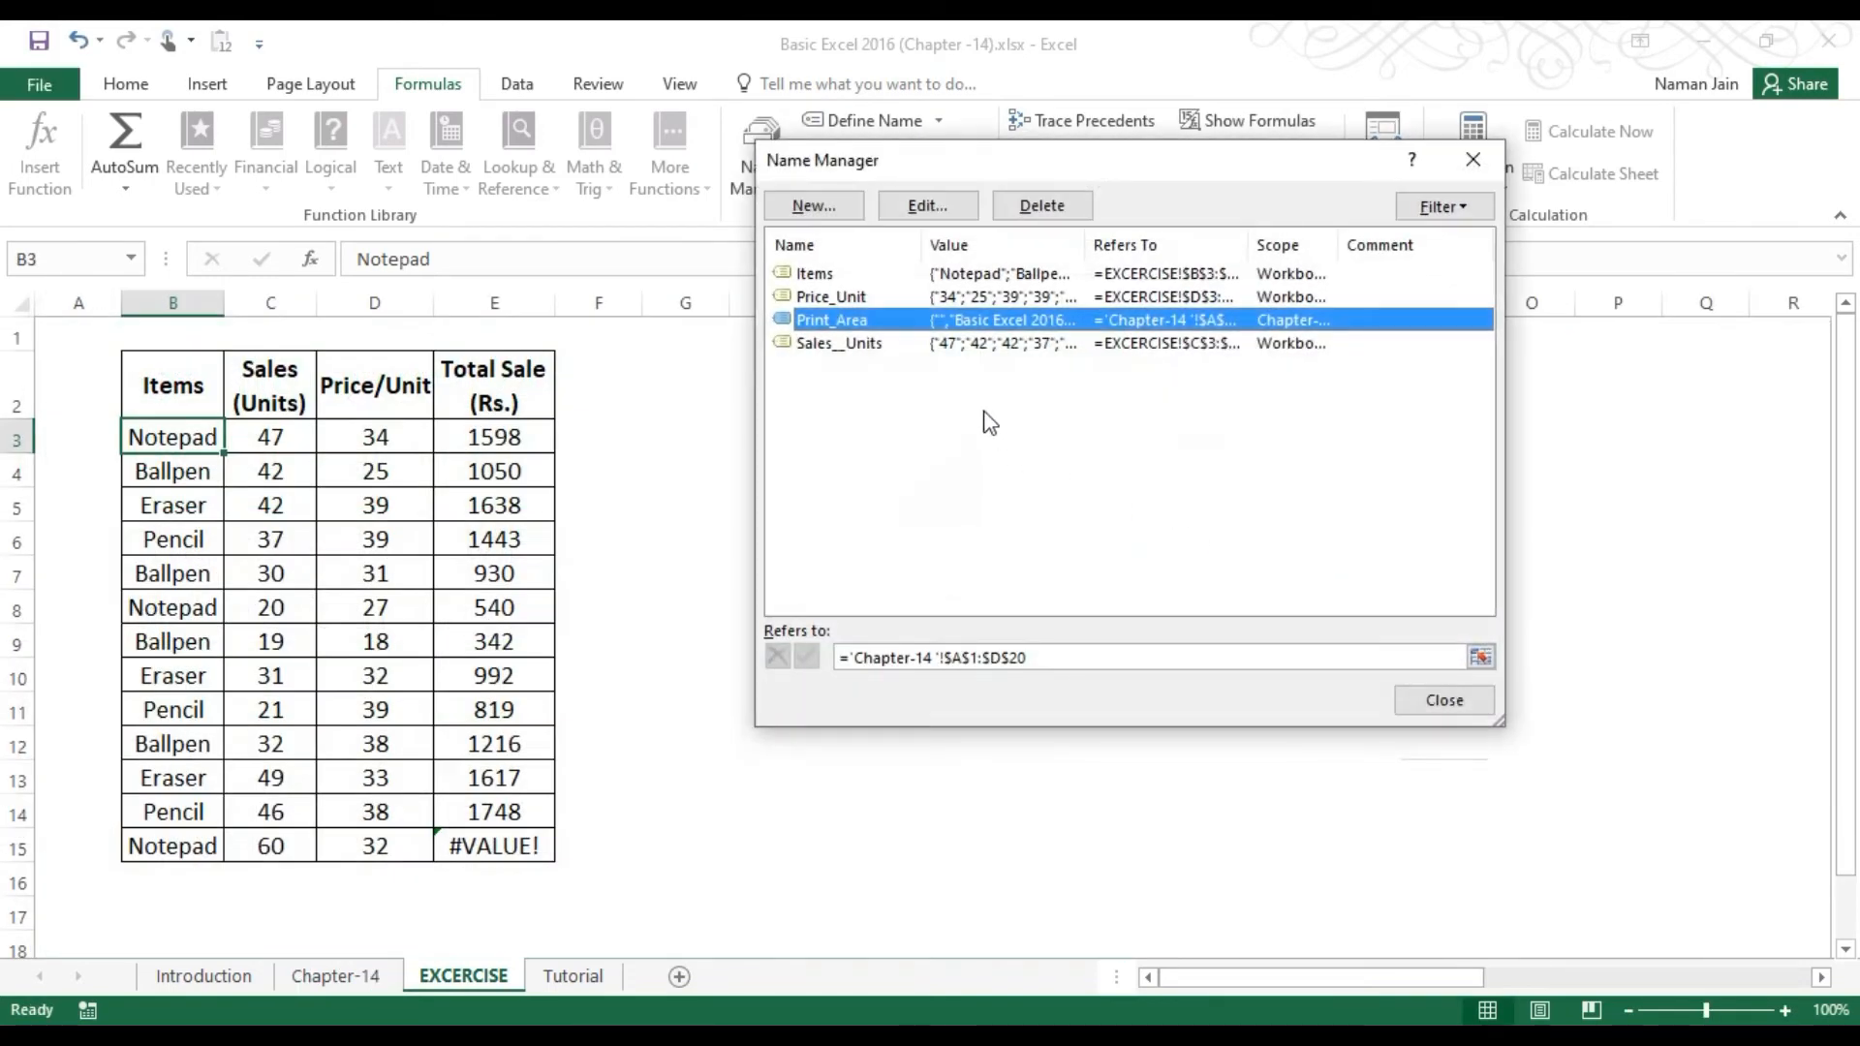
Step: Extend the defined name Sales__Units to refer to =EXCERCISE!$C$3:$C$15 and close the Name Manager
click(932, 343)
click(926, 206)
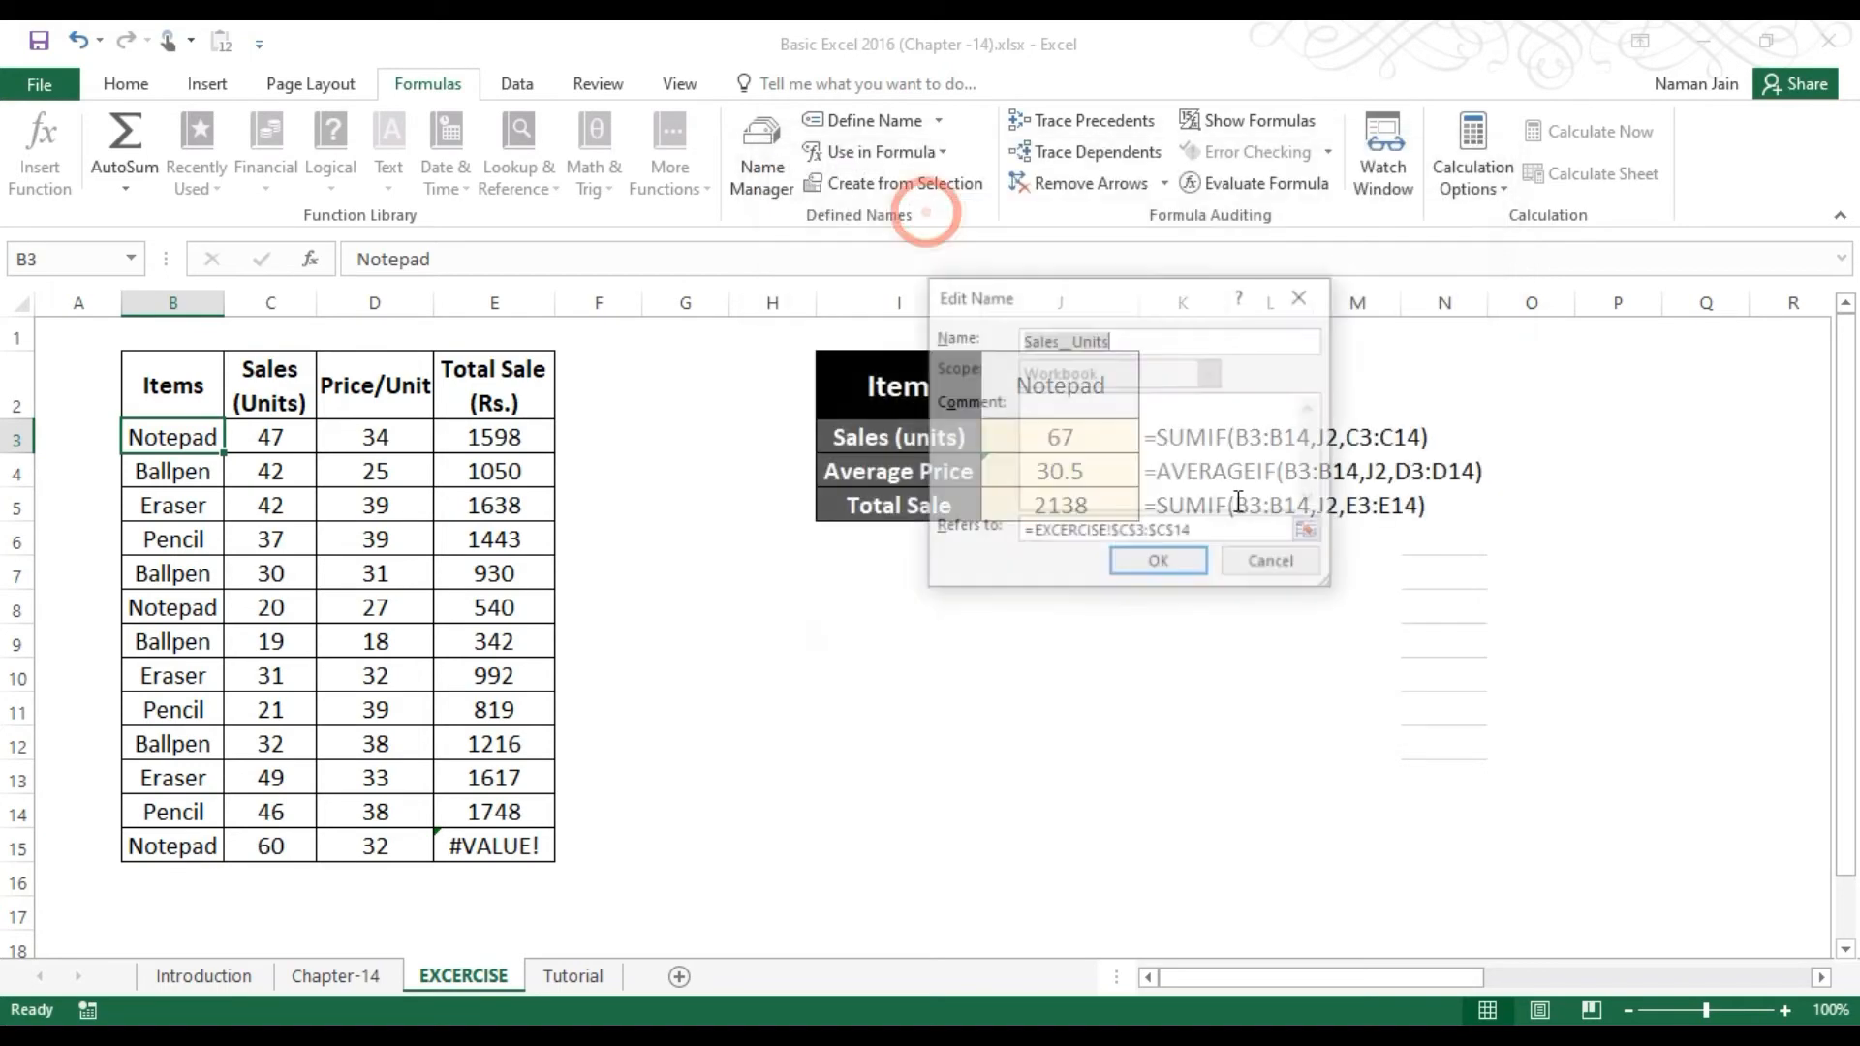
click(1189, 533)
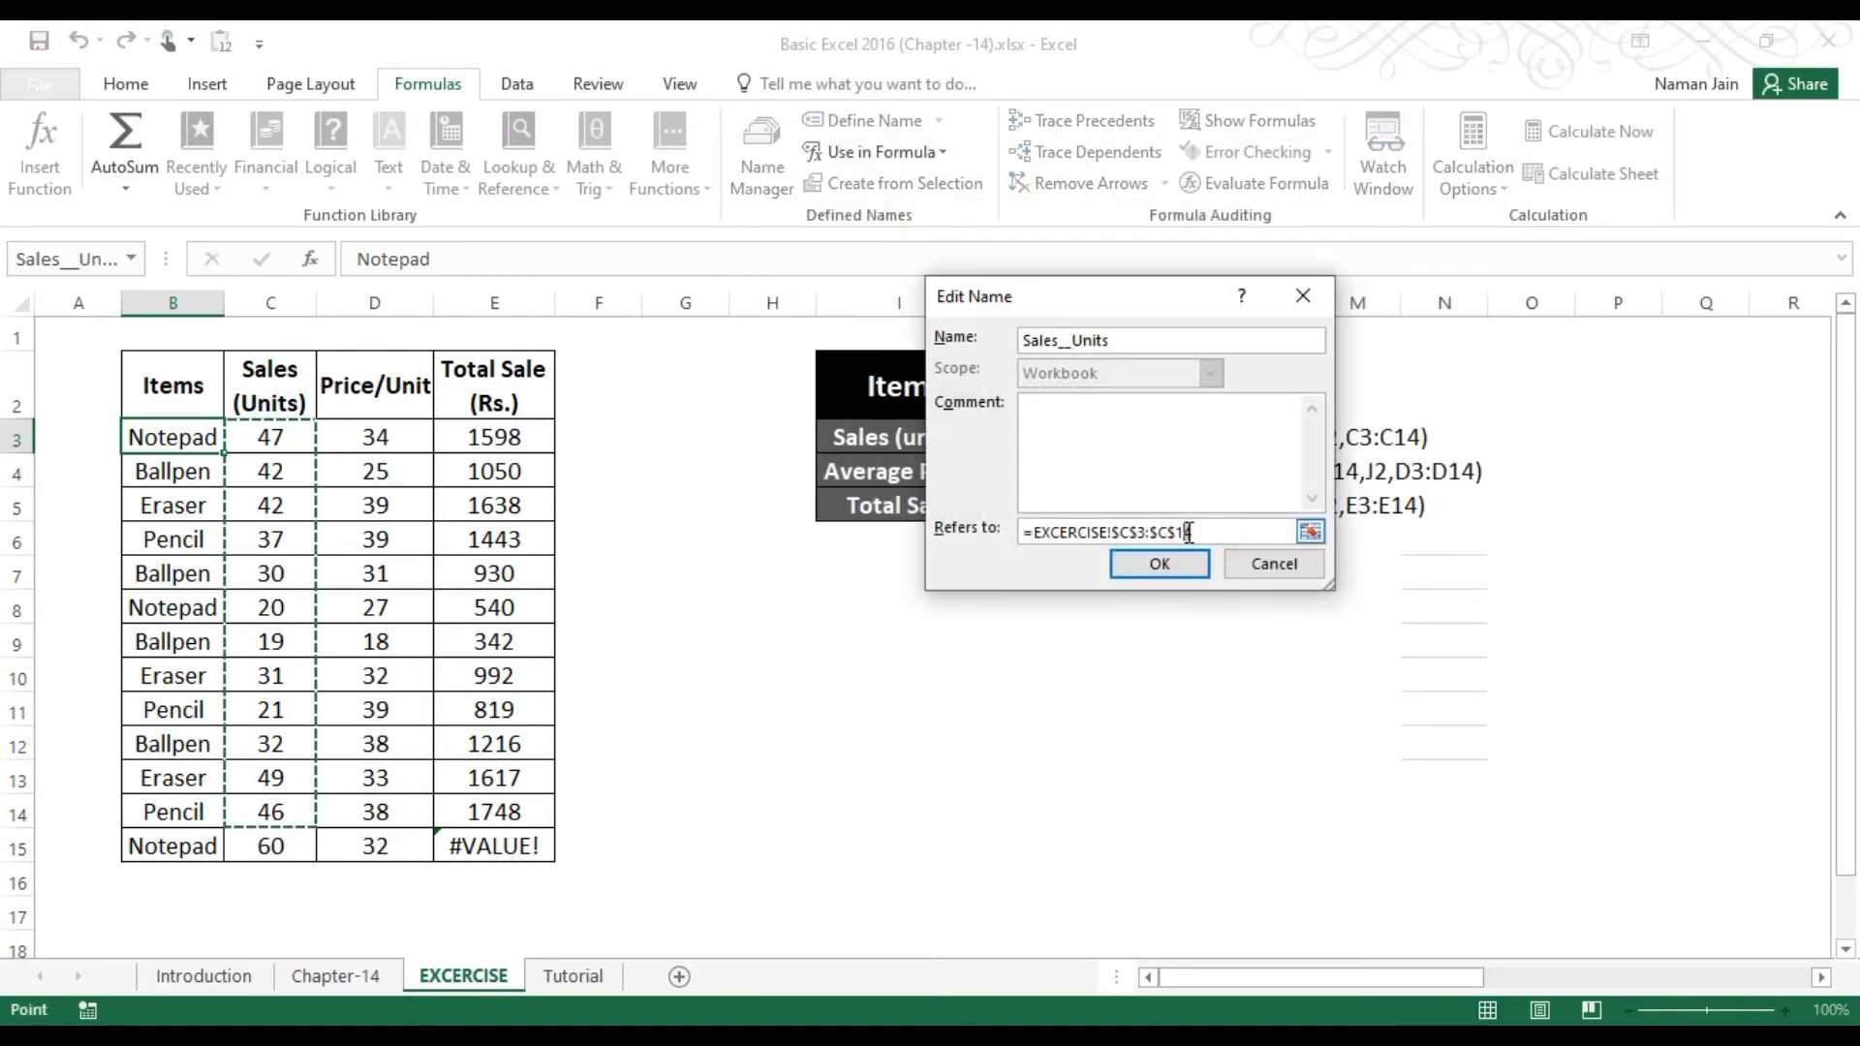
click(1171, 560)
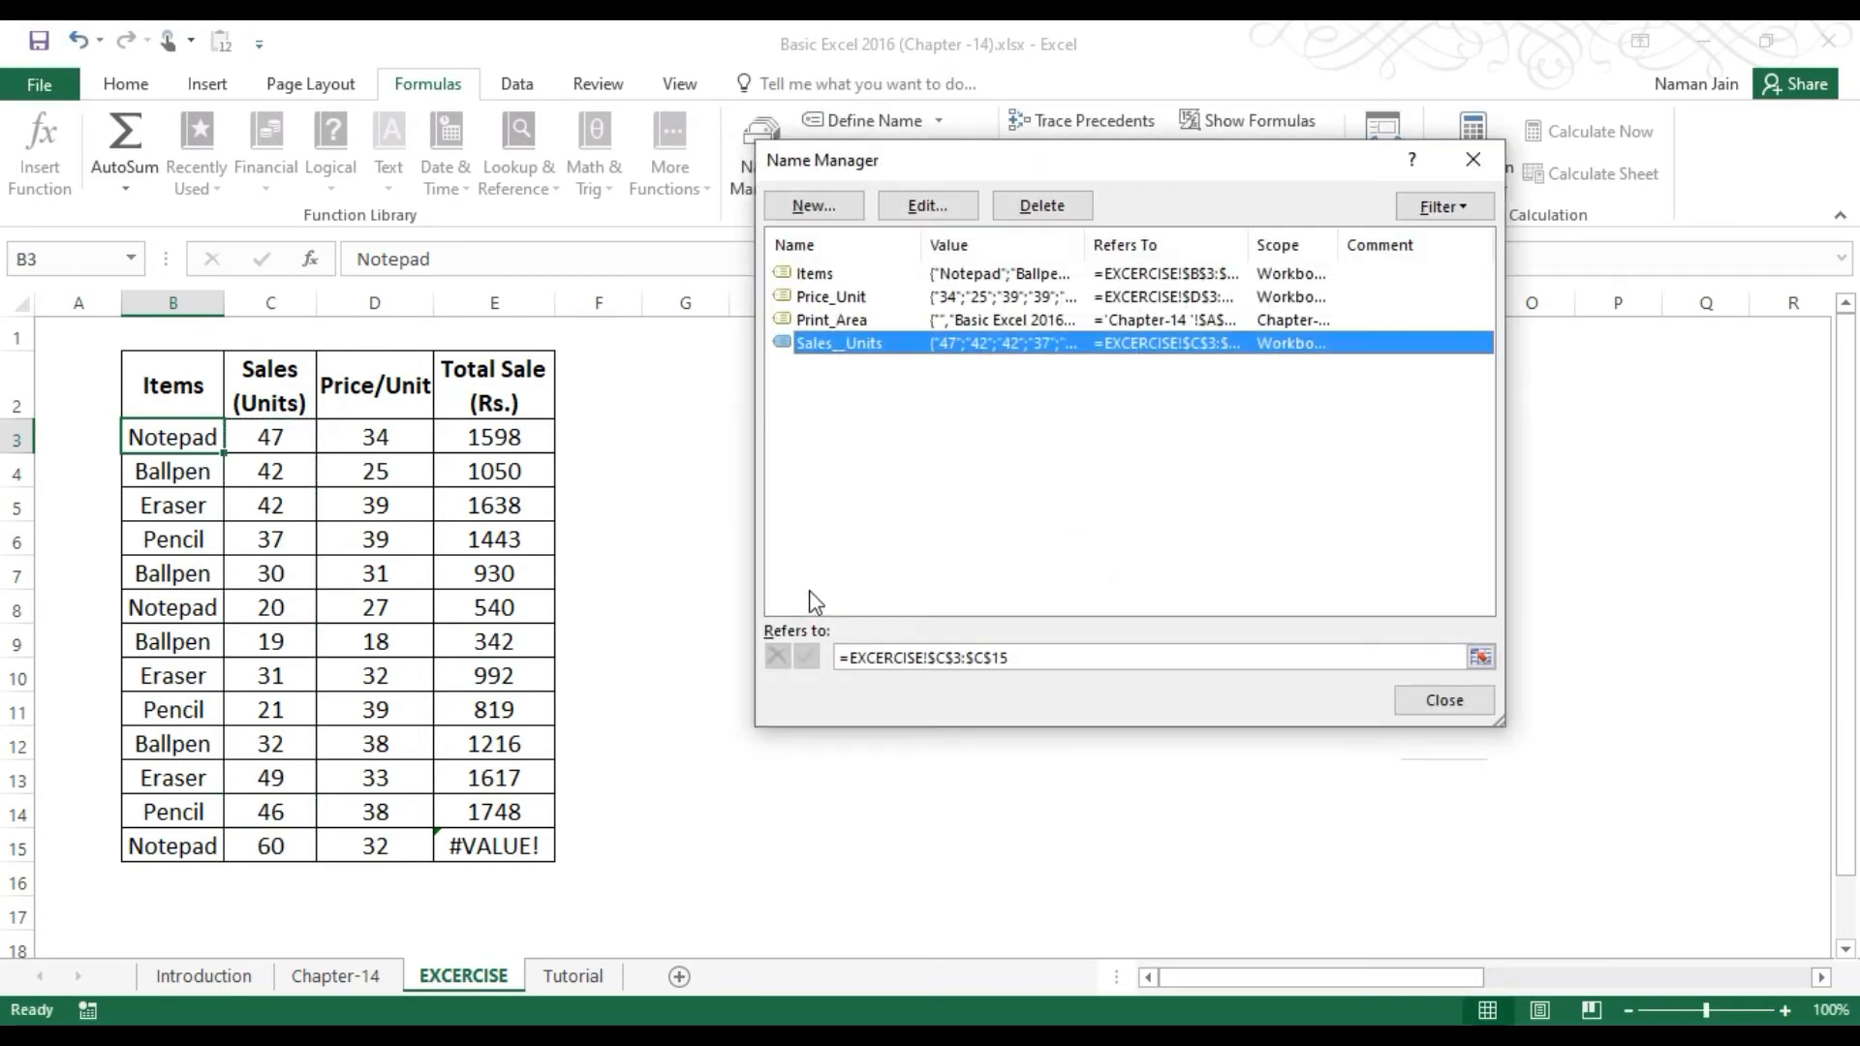
click(1476, 703)
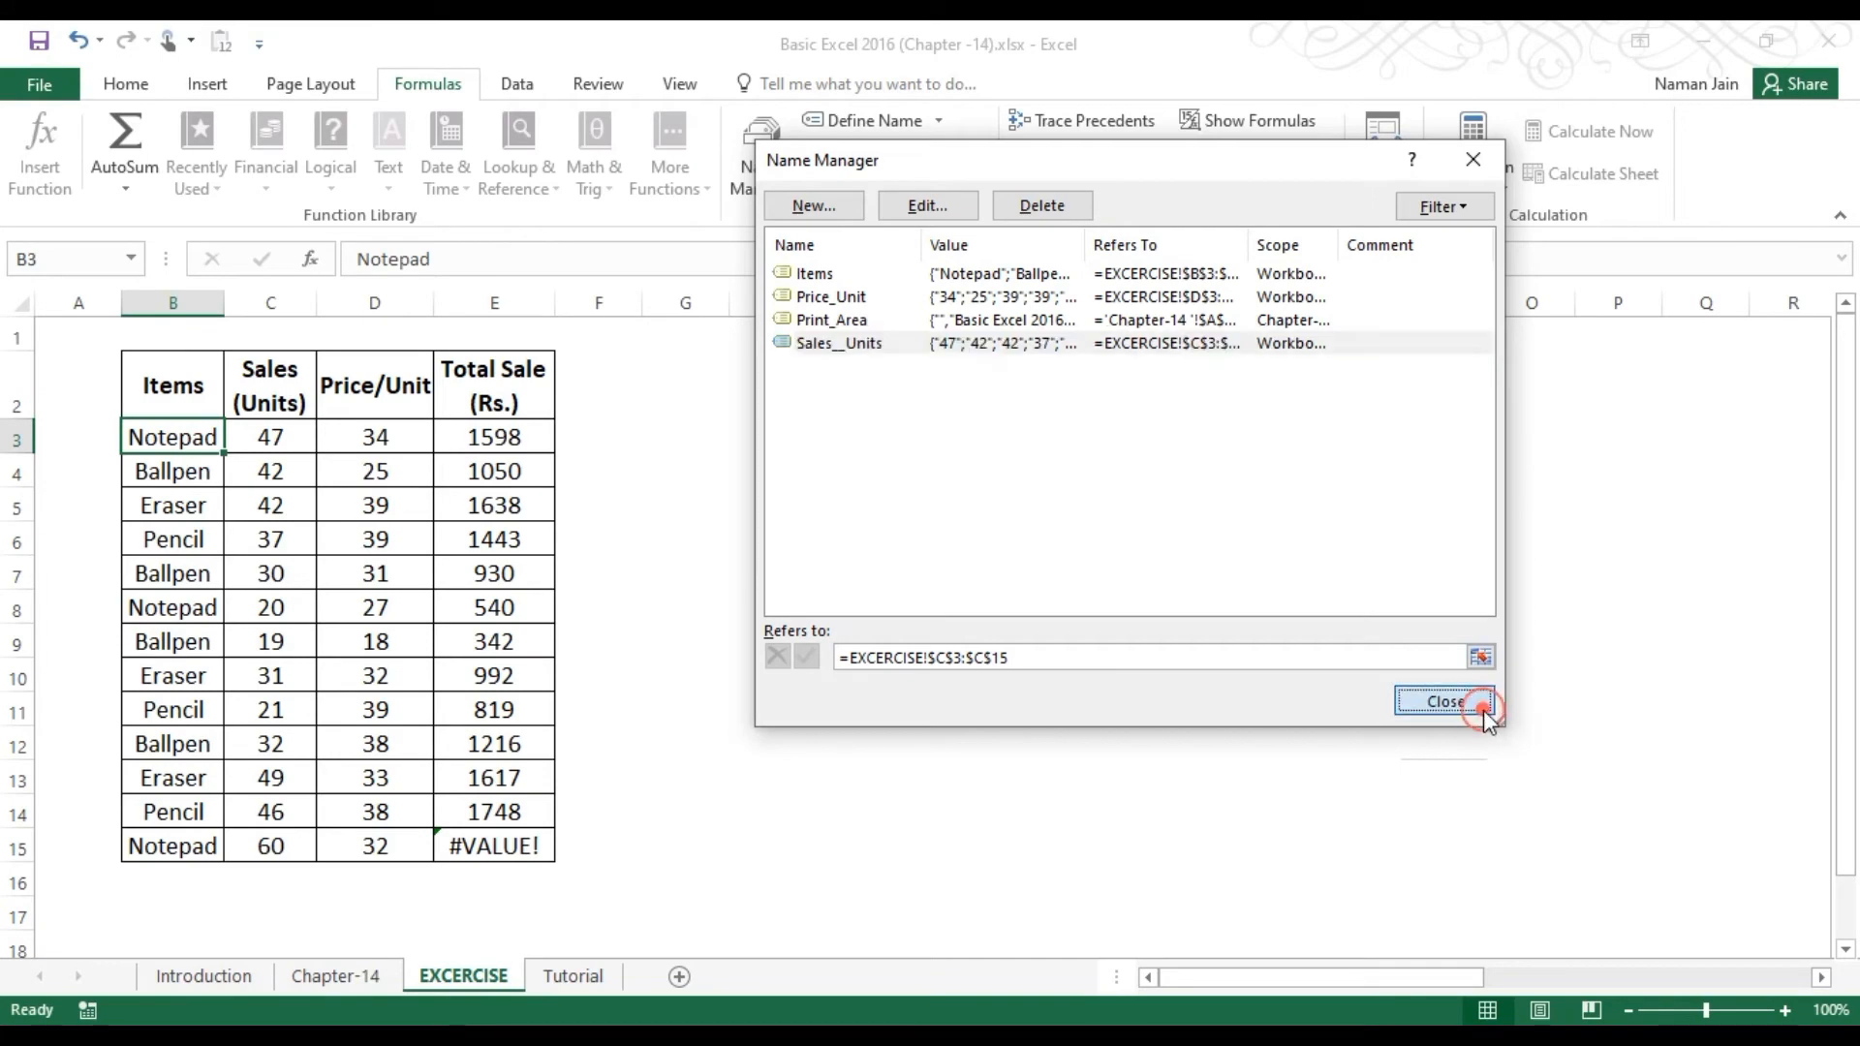
Step: Check which cells the name Price_Unit selects, and review the Price_Unit and Items references in the Name Manager
click(131, 259)
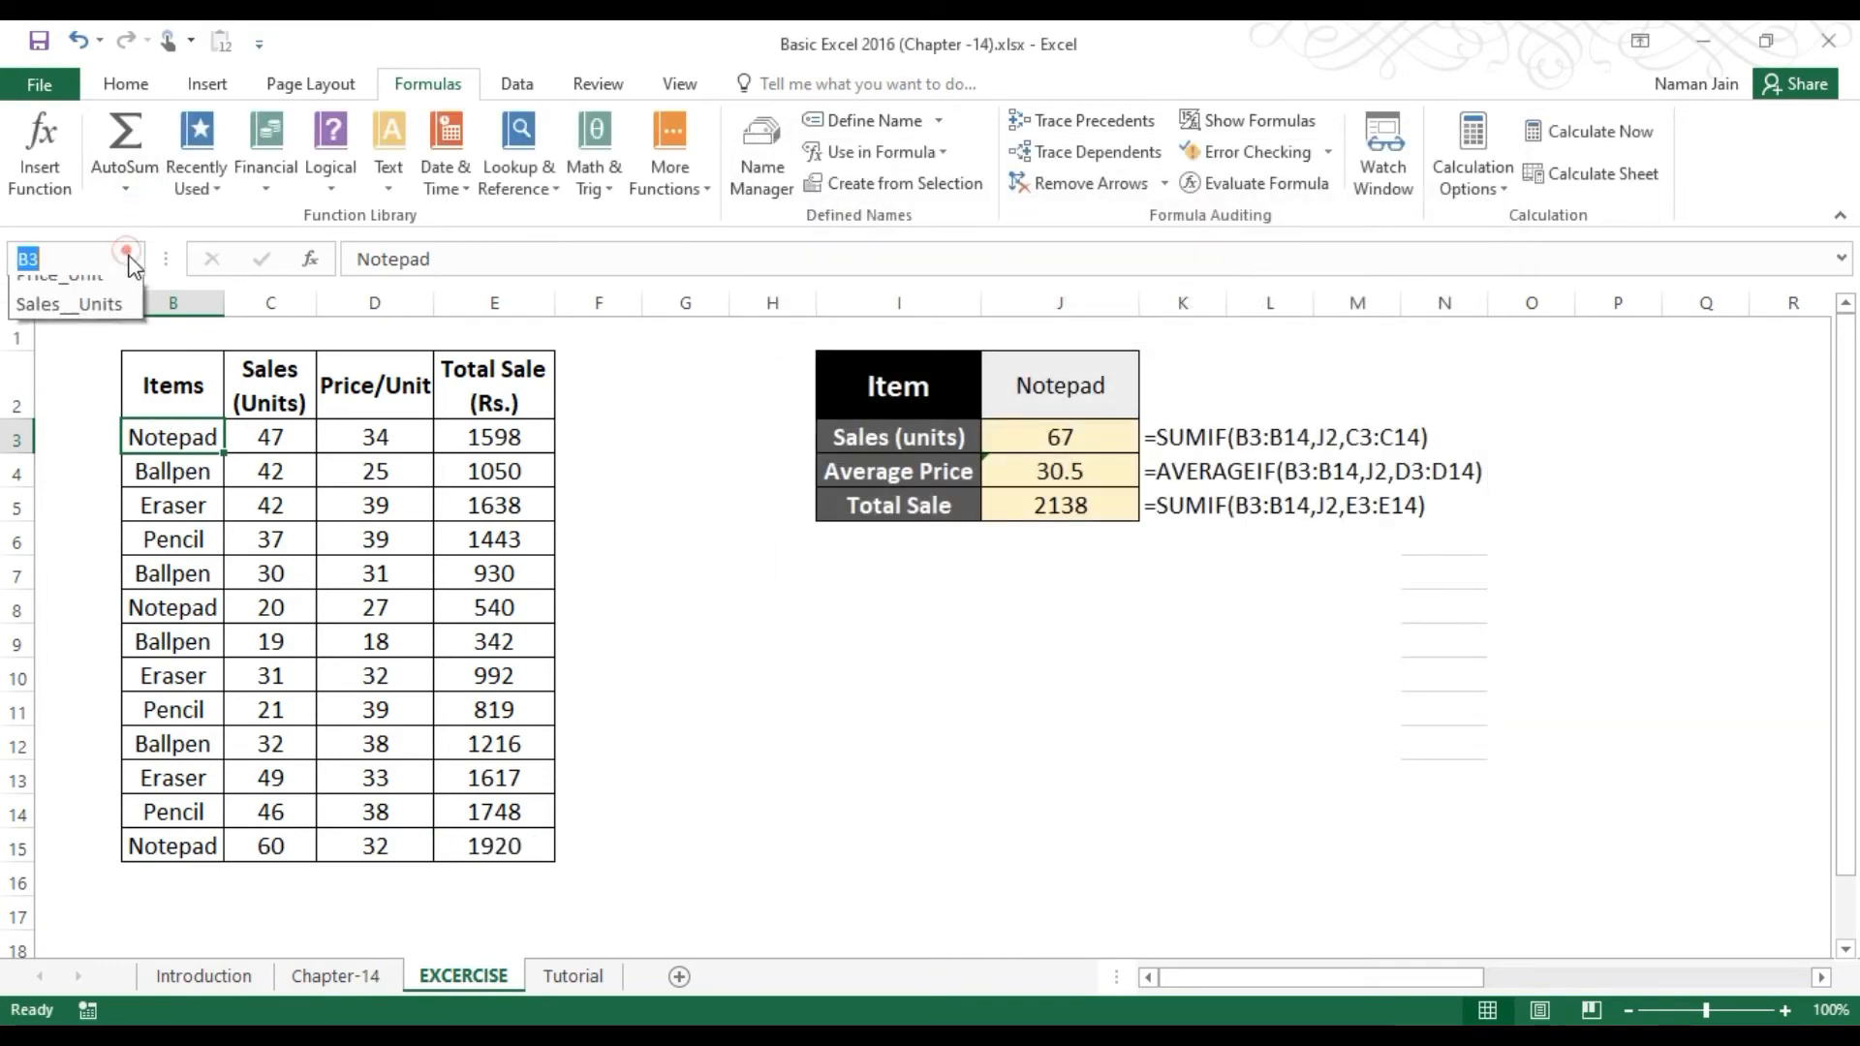
key(Escape)
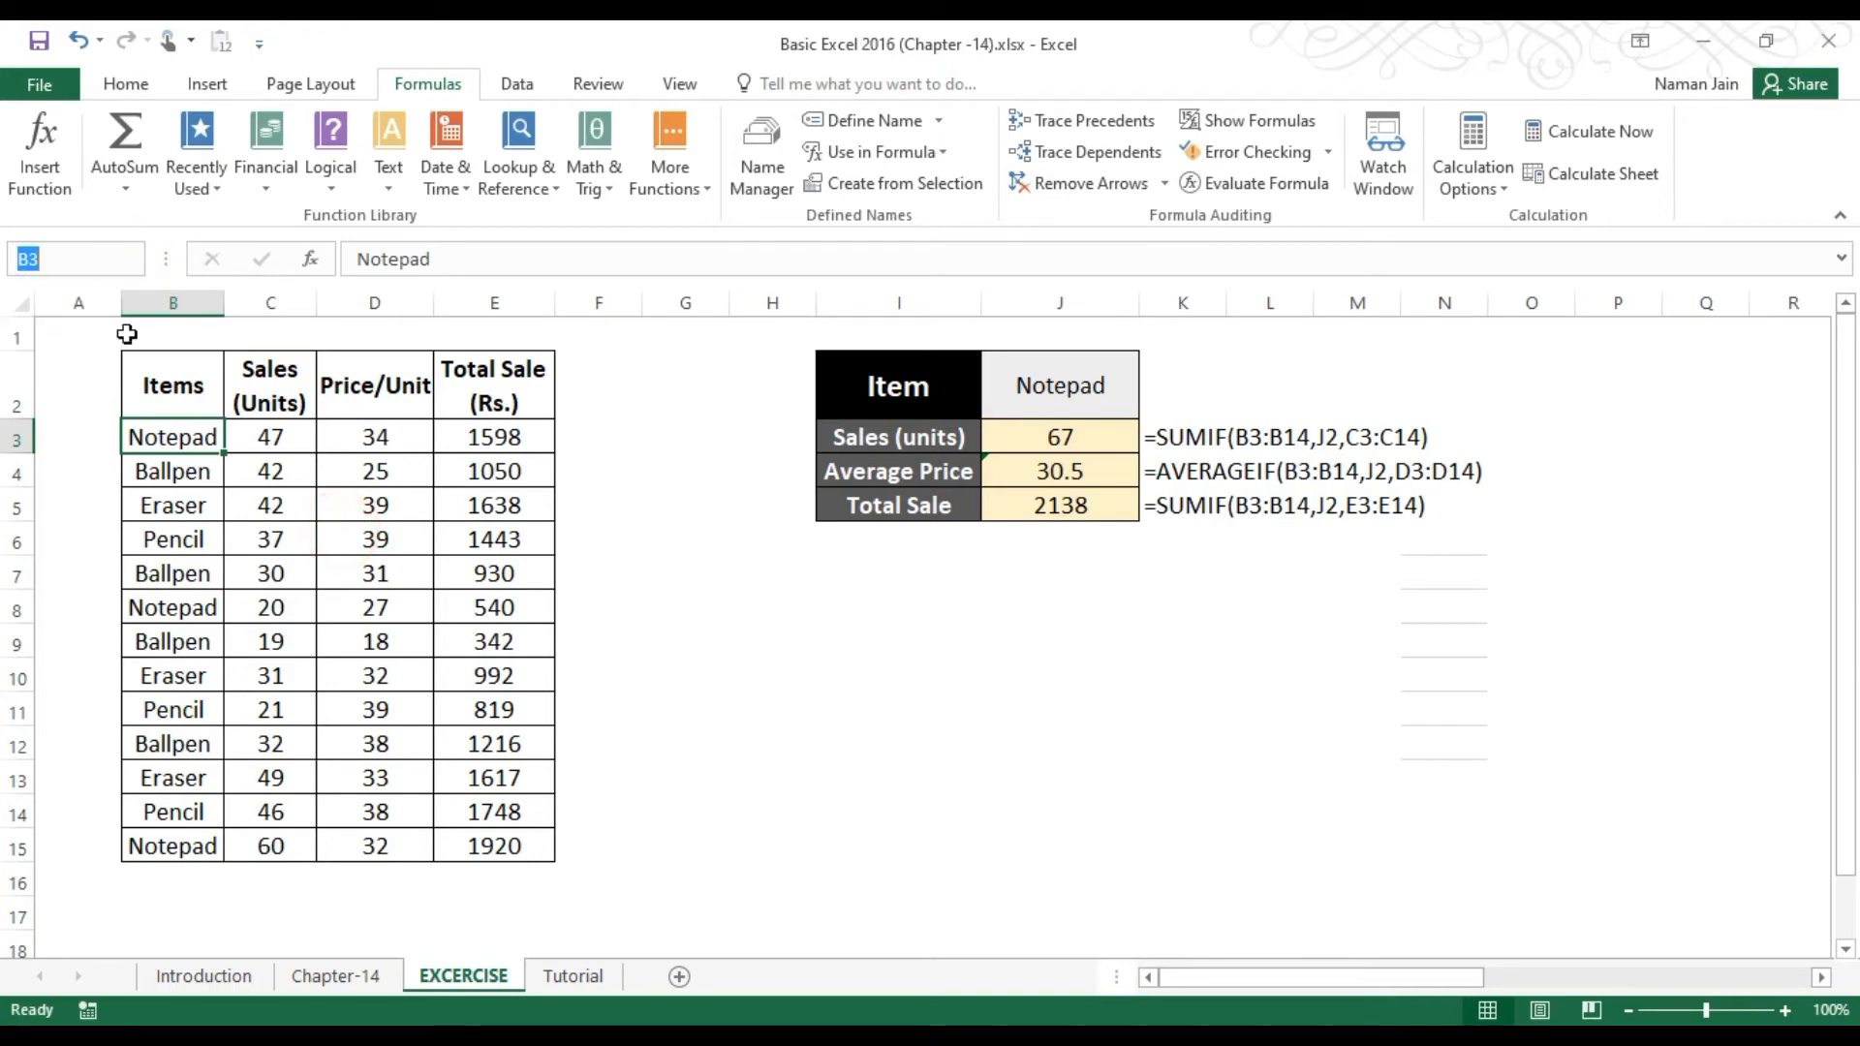
click(230, 572)
click(126, 259)
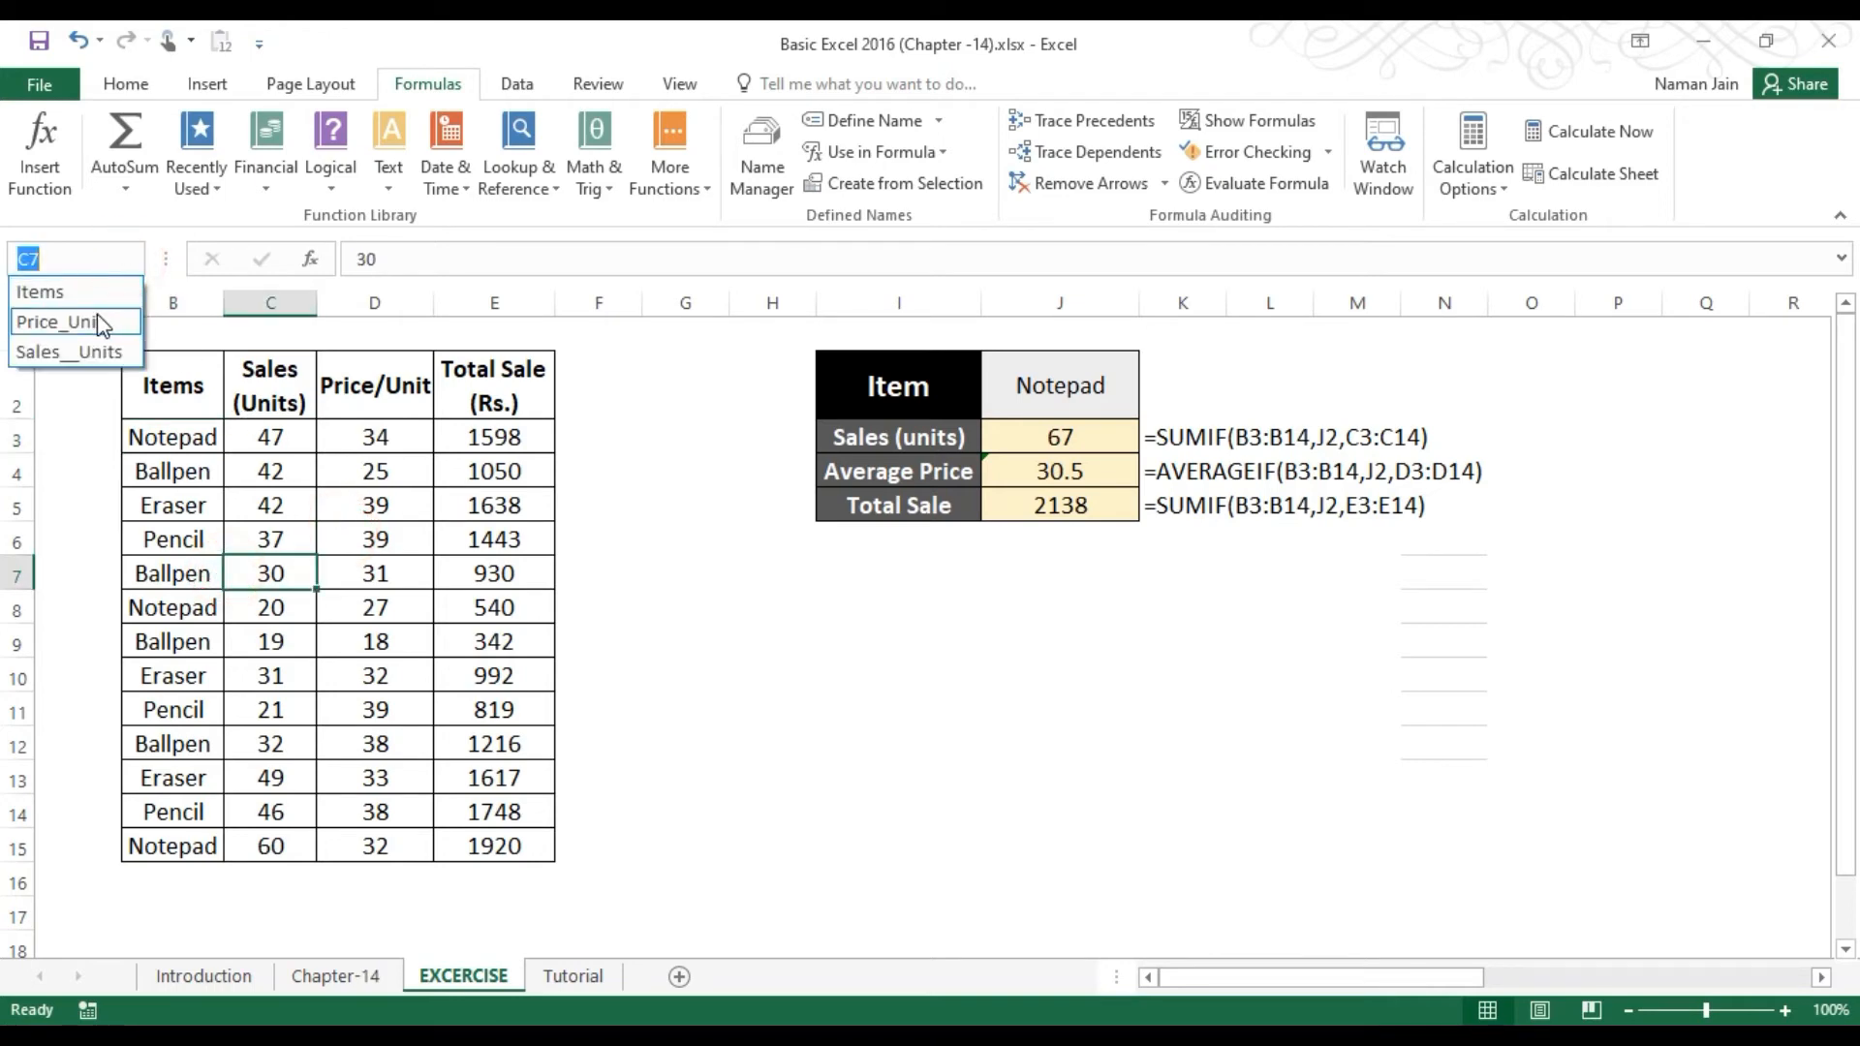
click(97, 321)
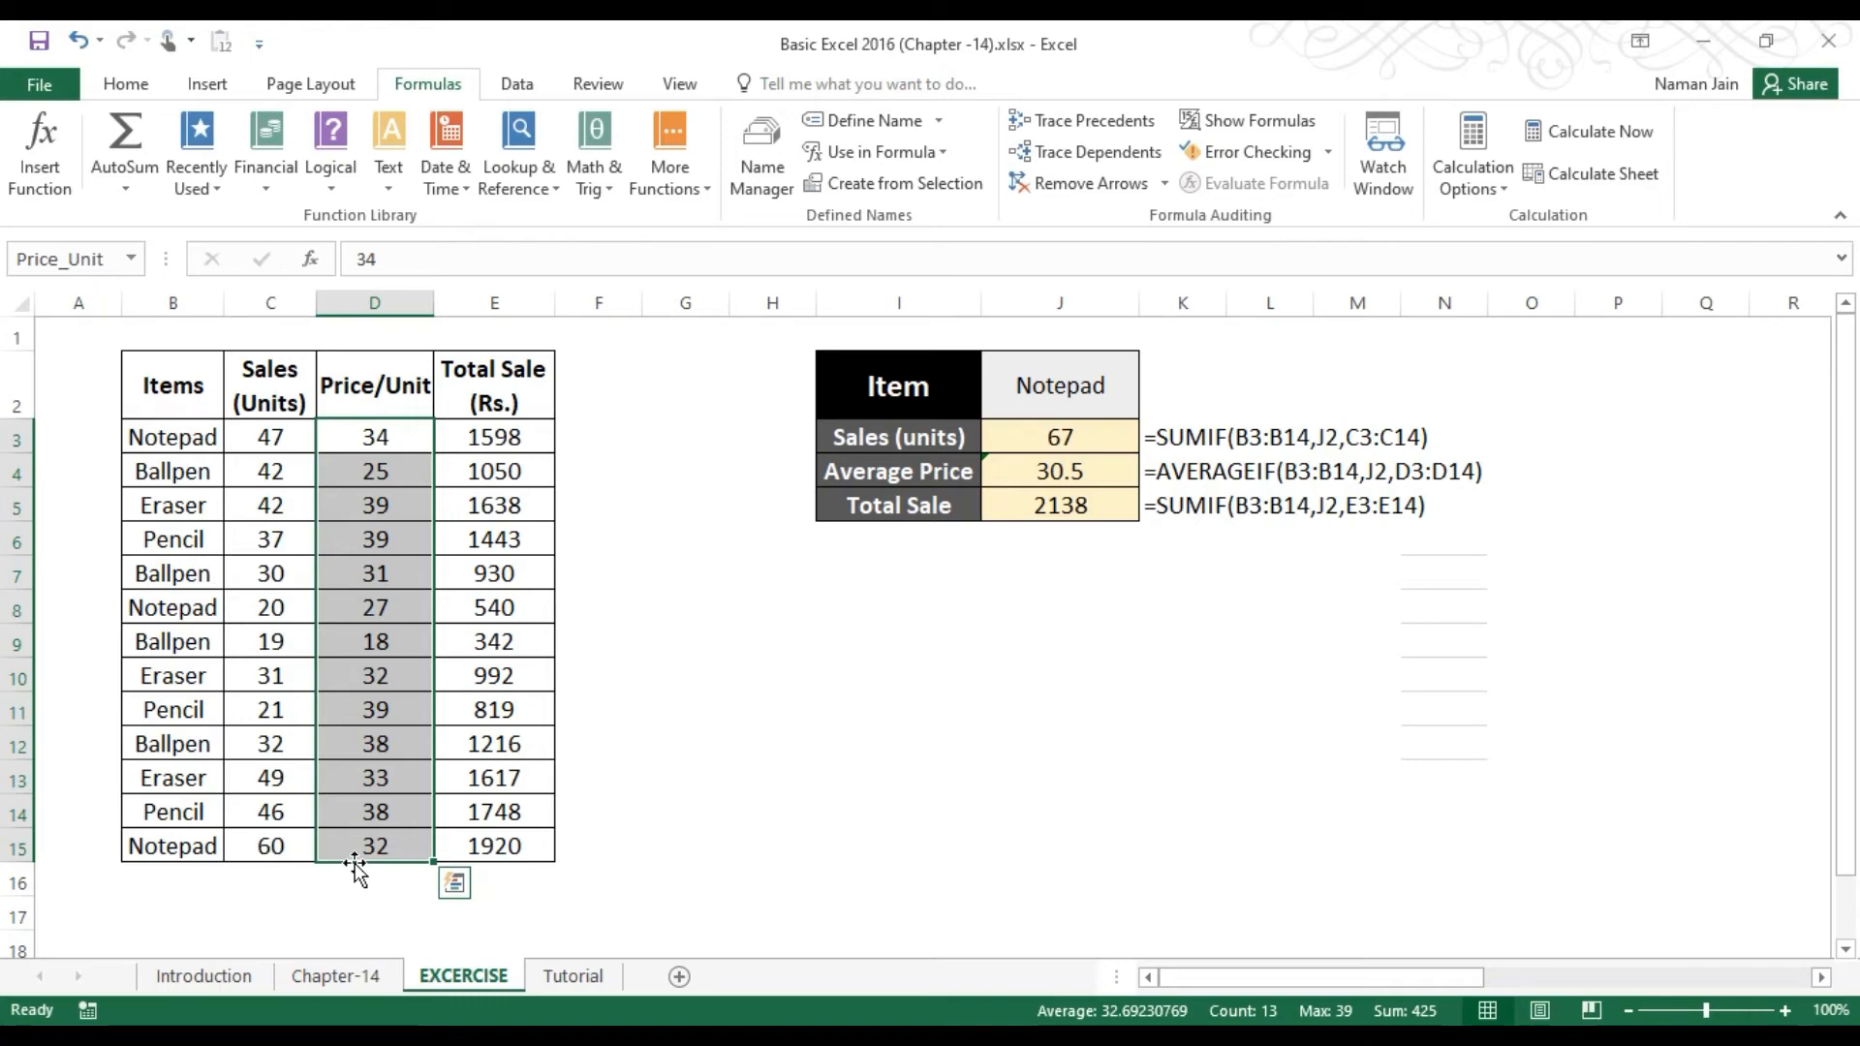
click(762, 166)
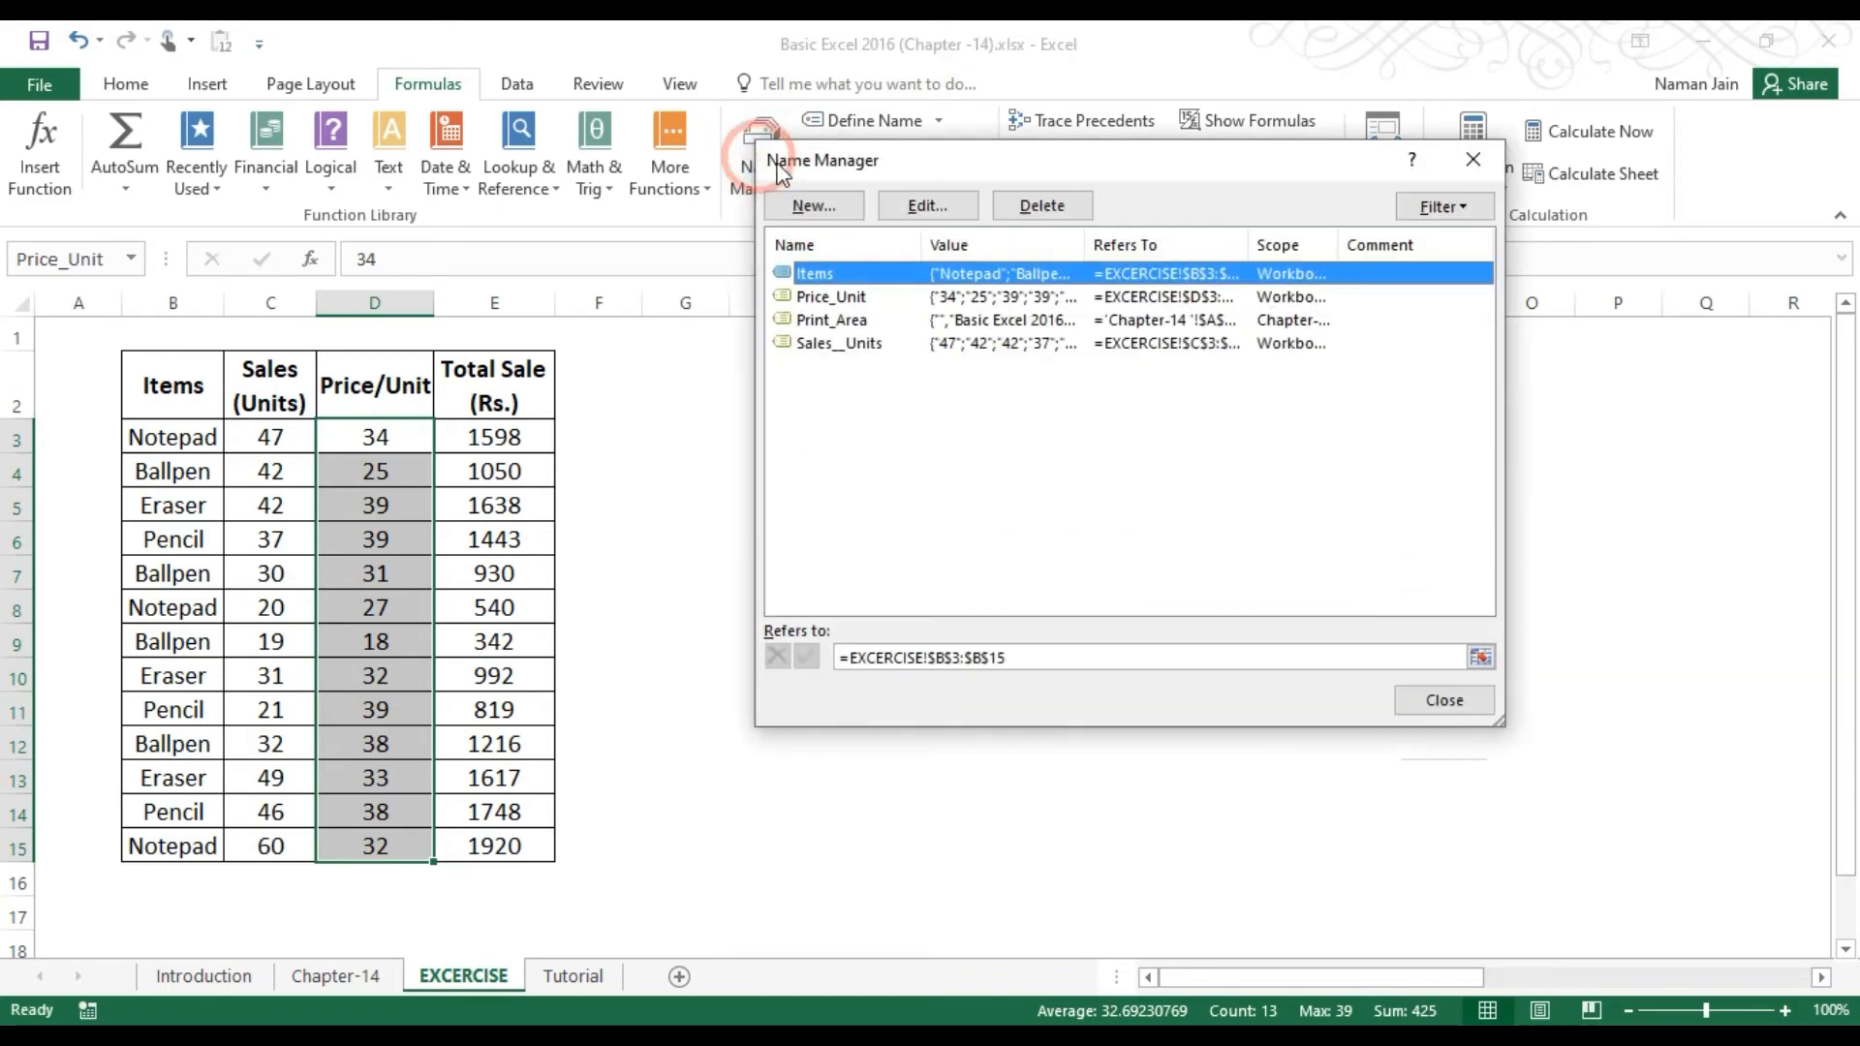
click(1112, 301)
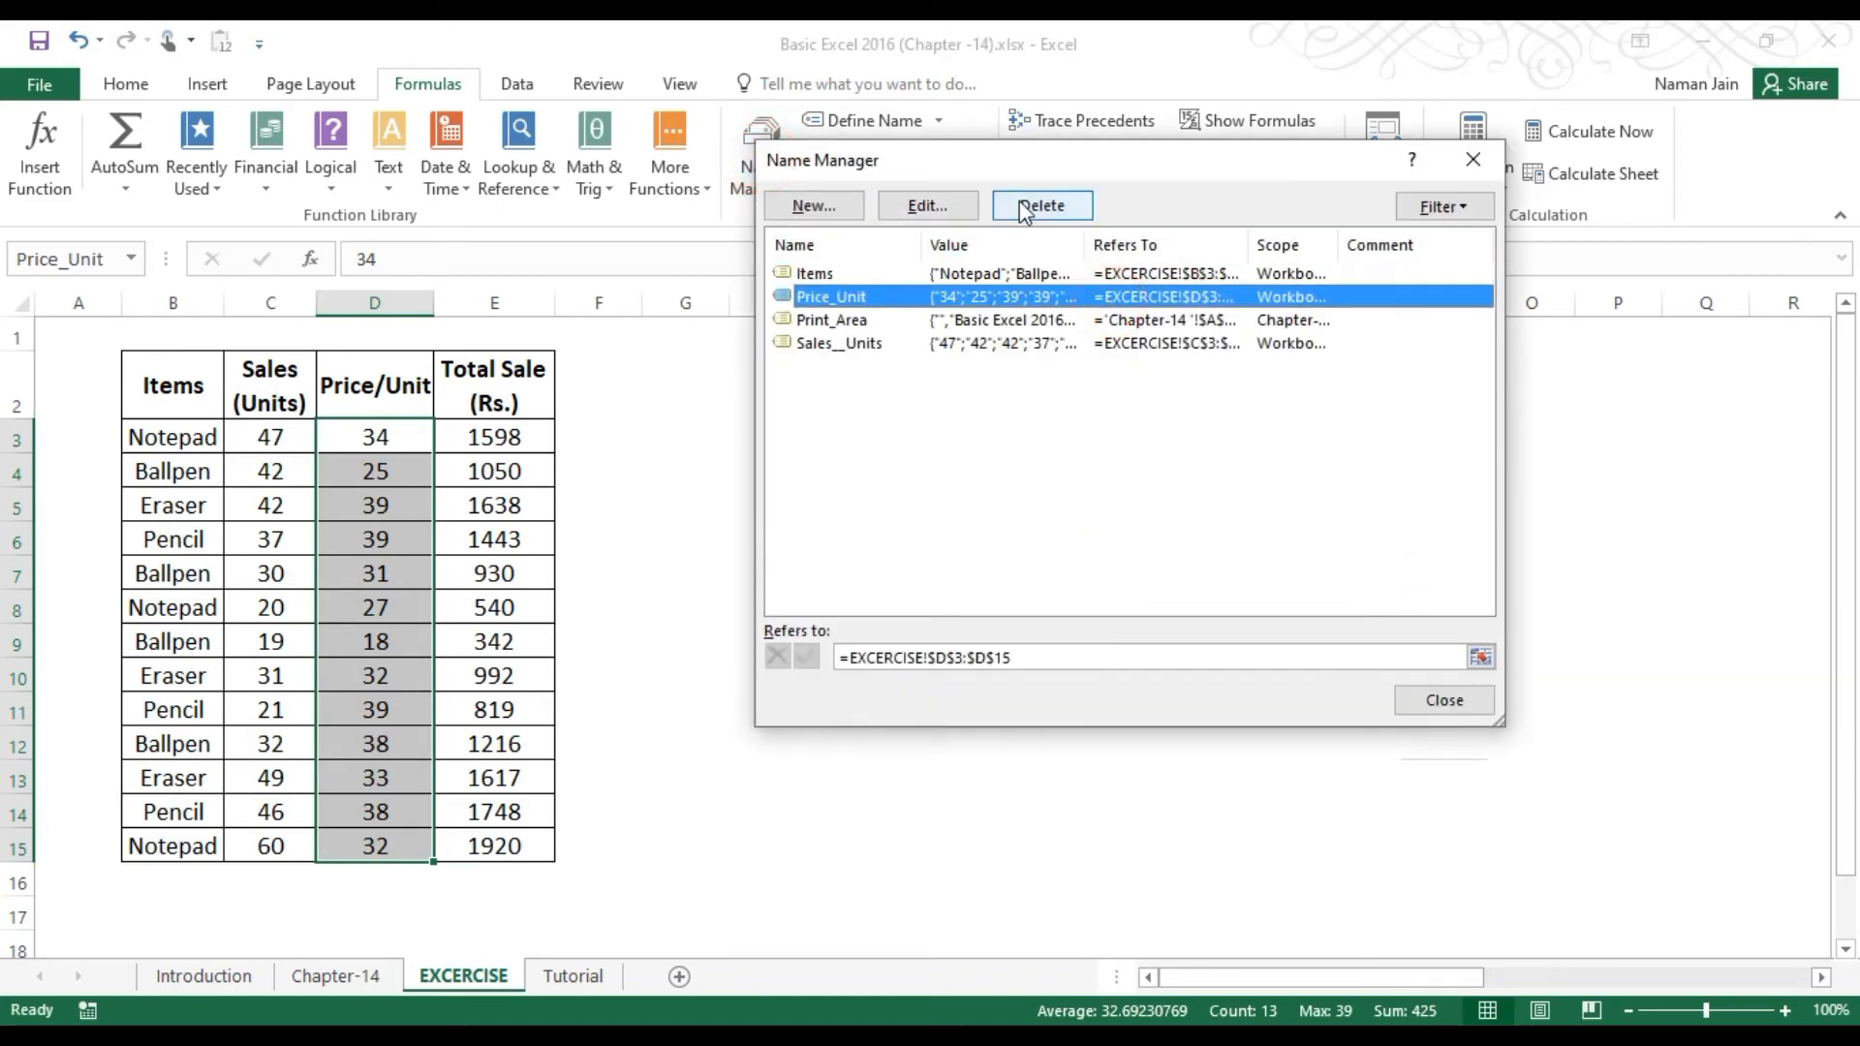
click(962, 276)
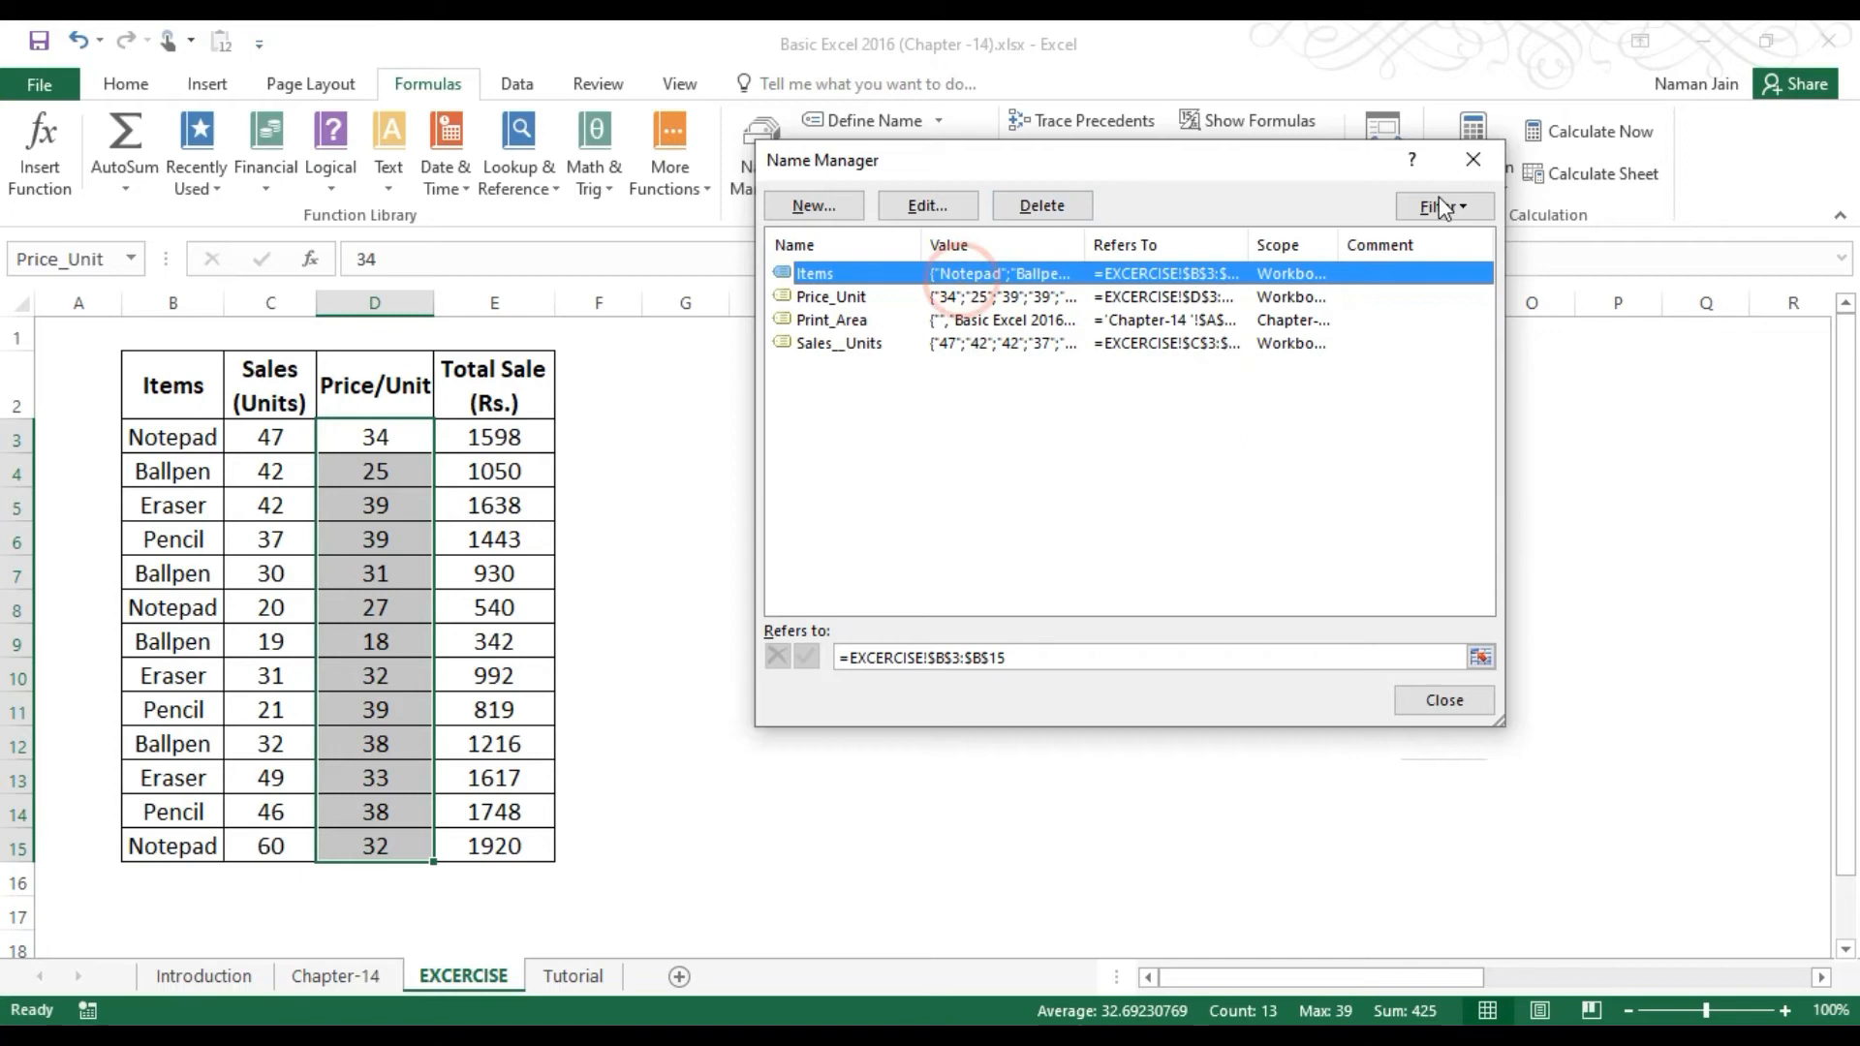
click(1484, 172)
click(374, 469)
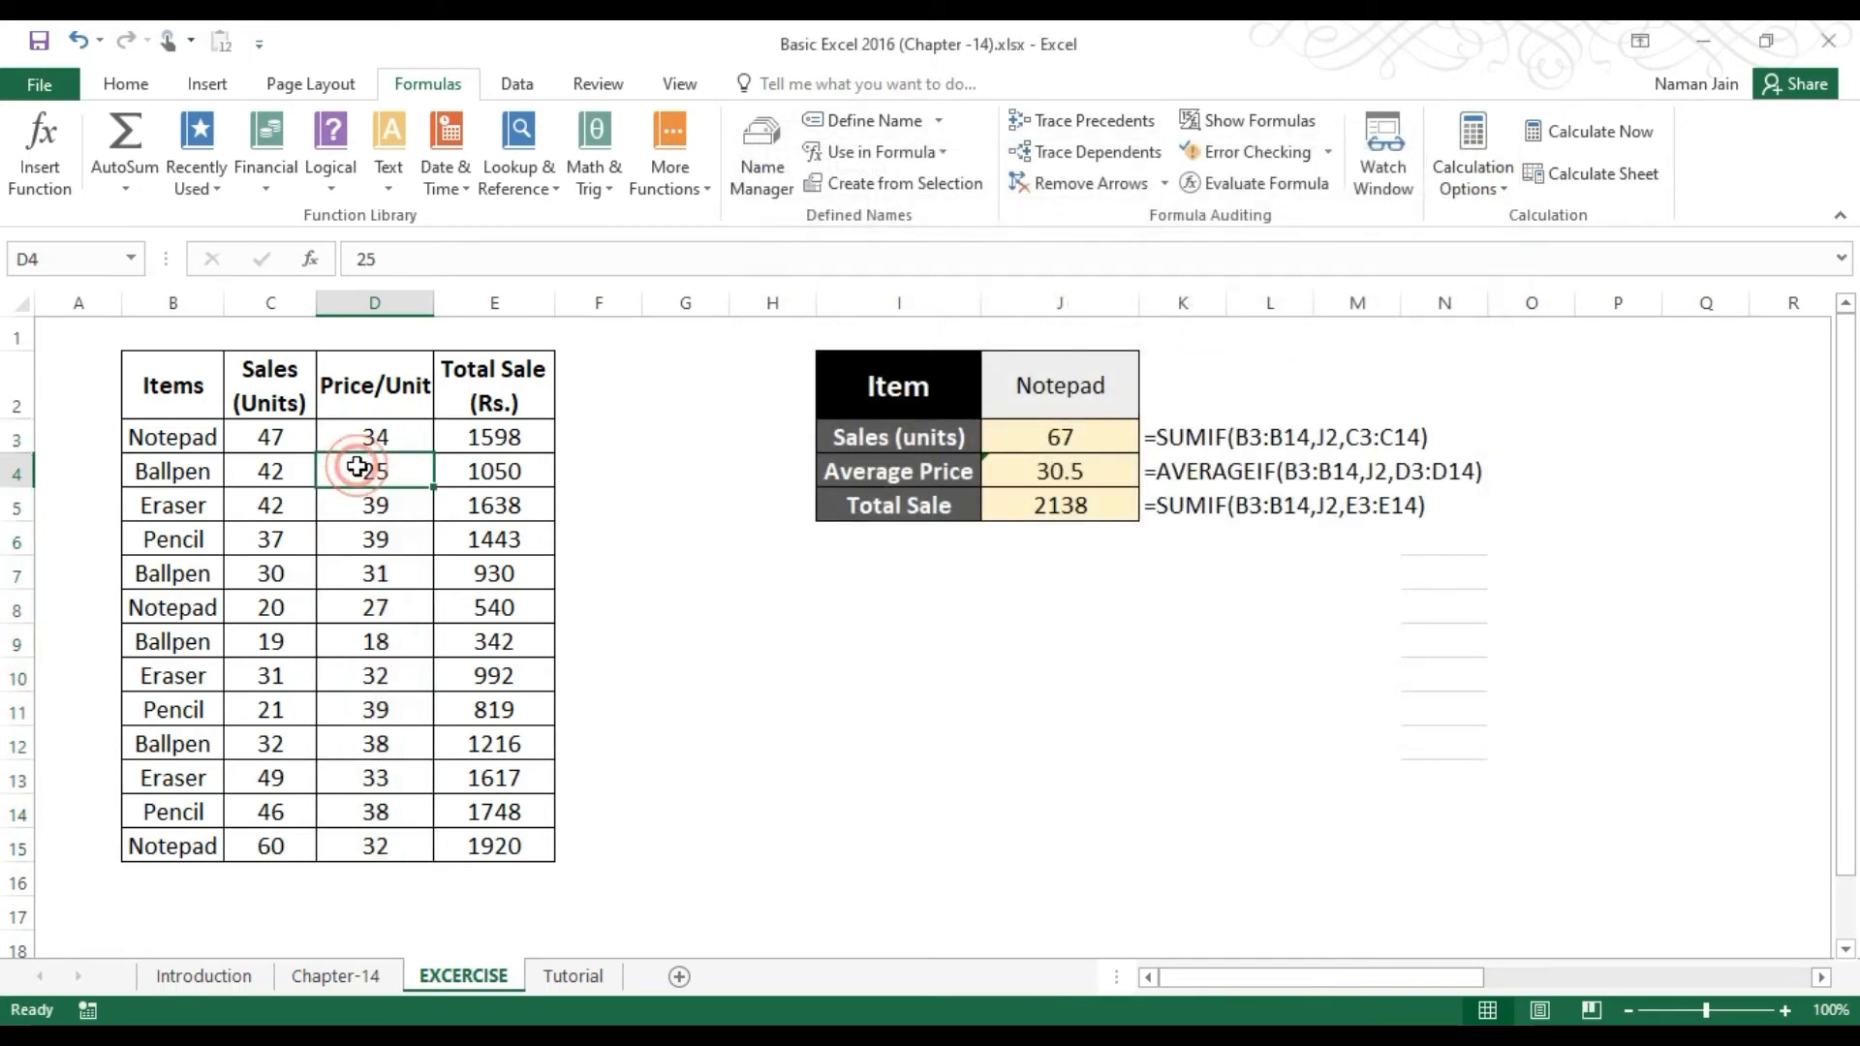
Step: Replace the B3:B14 range in J3's SUMIF formula with the named range Items by selecting cells B3:B15
click(1121, 432)
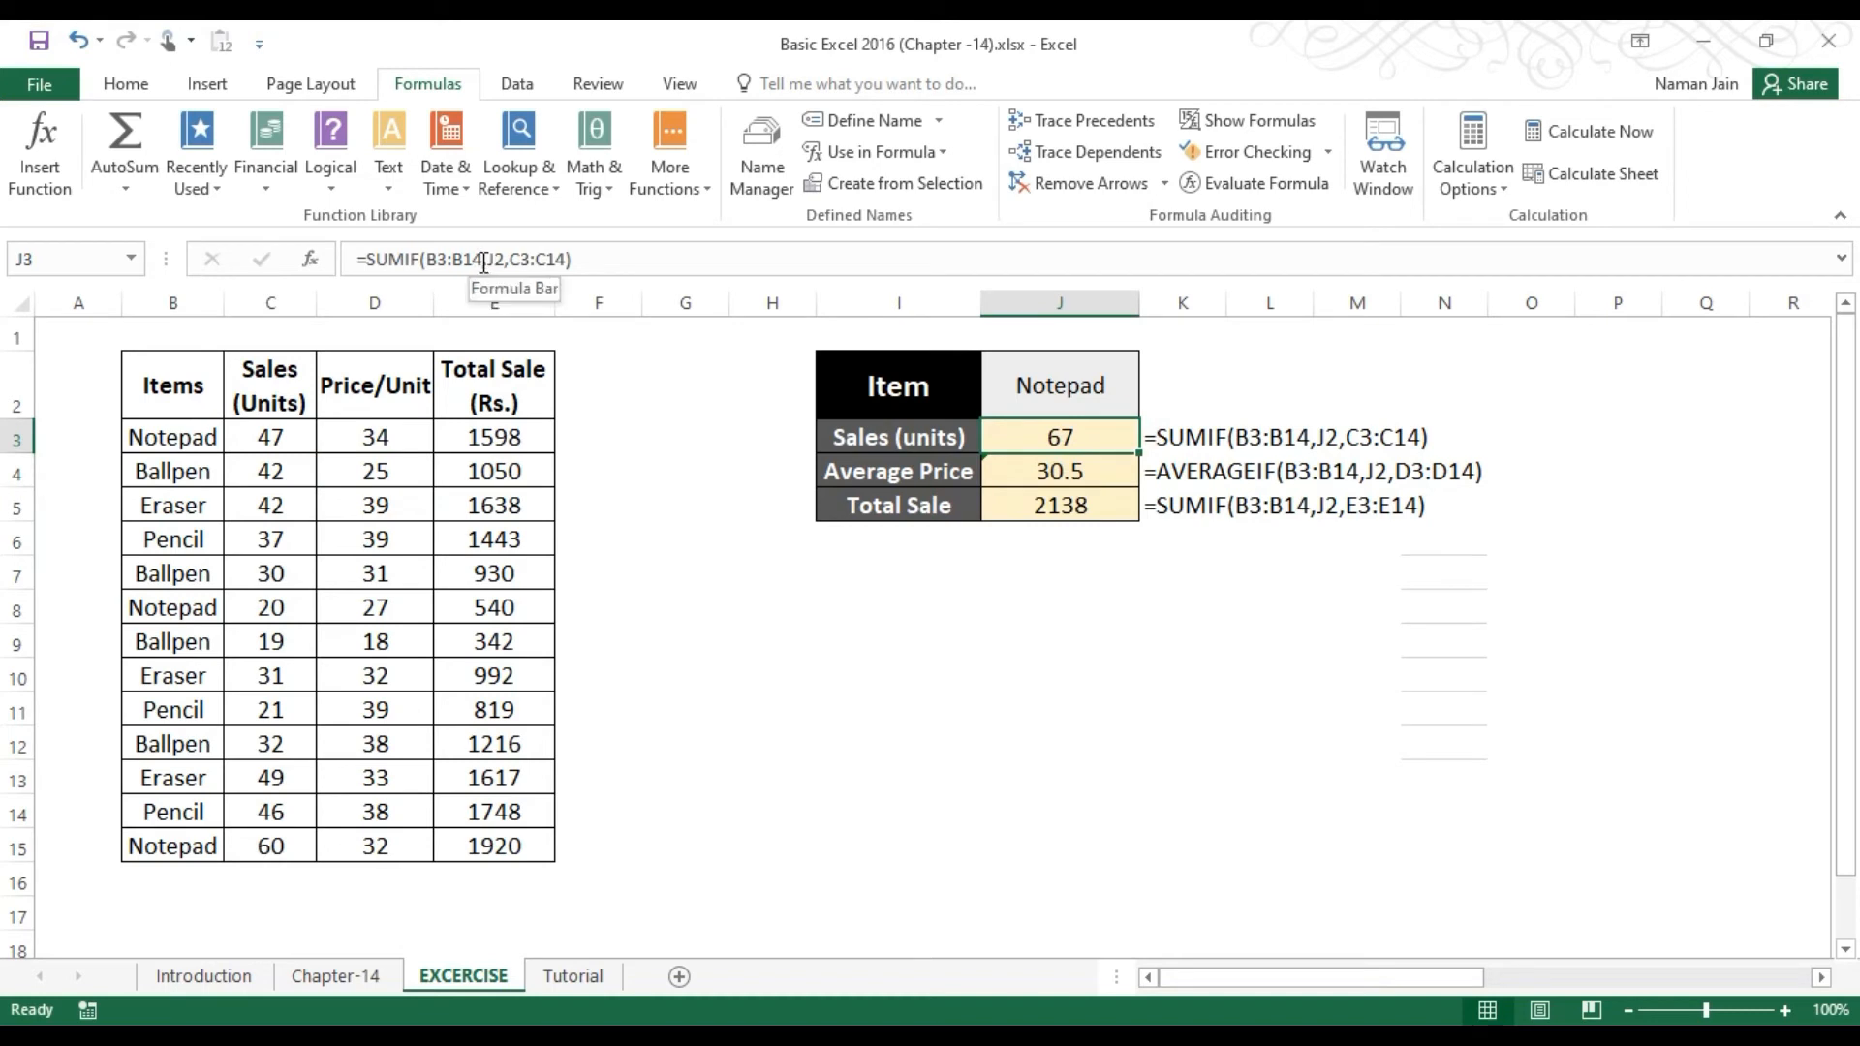
drag(484, 260, 428, 256)
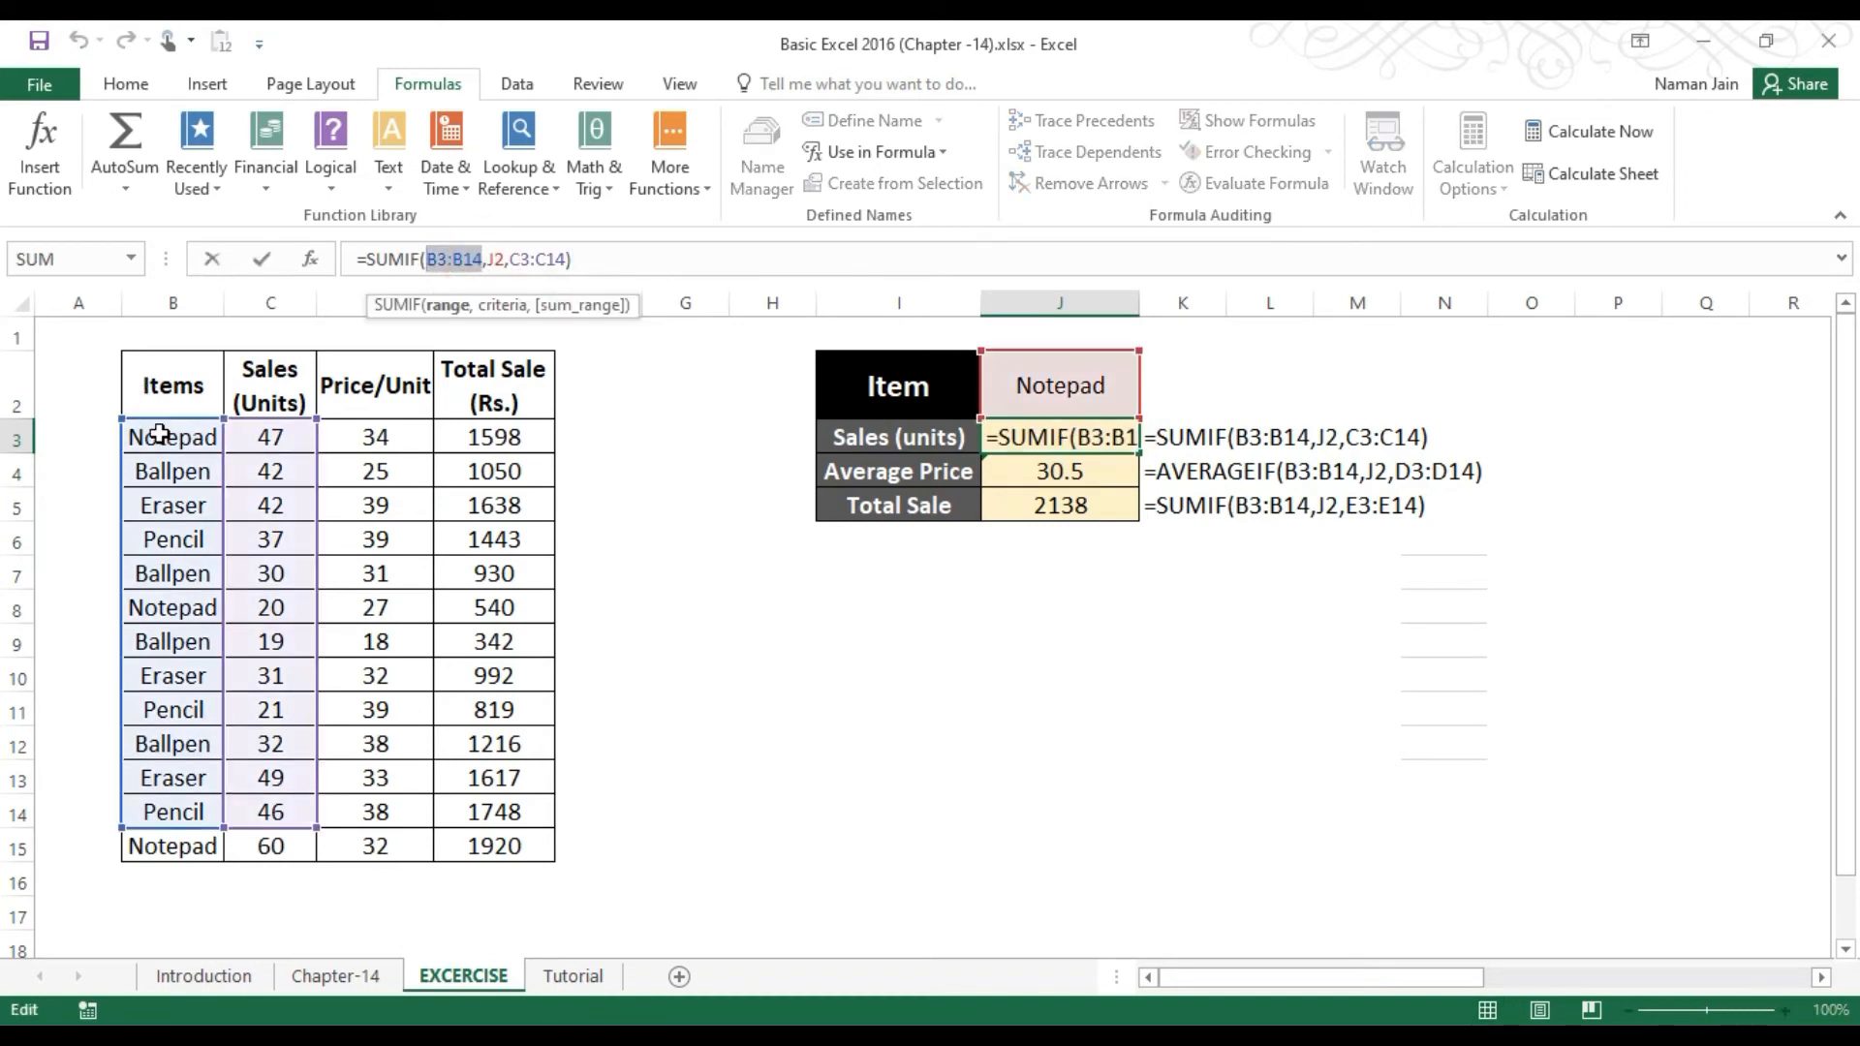
drag(160, 435, 159, 844)
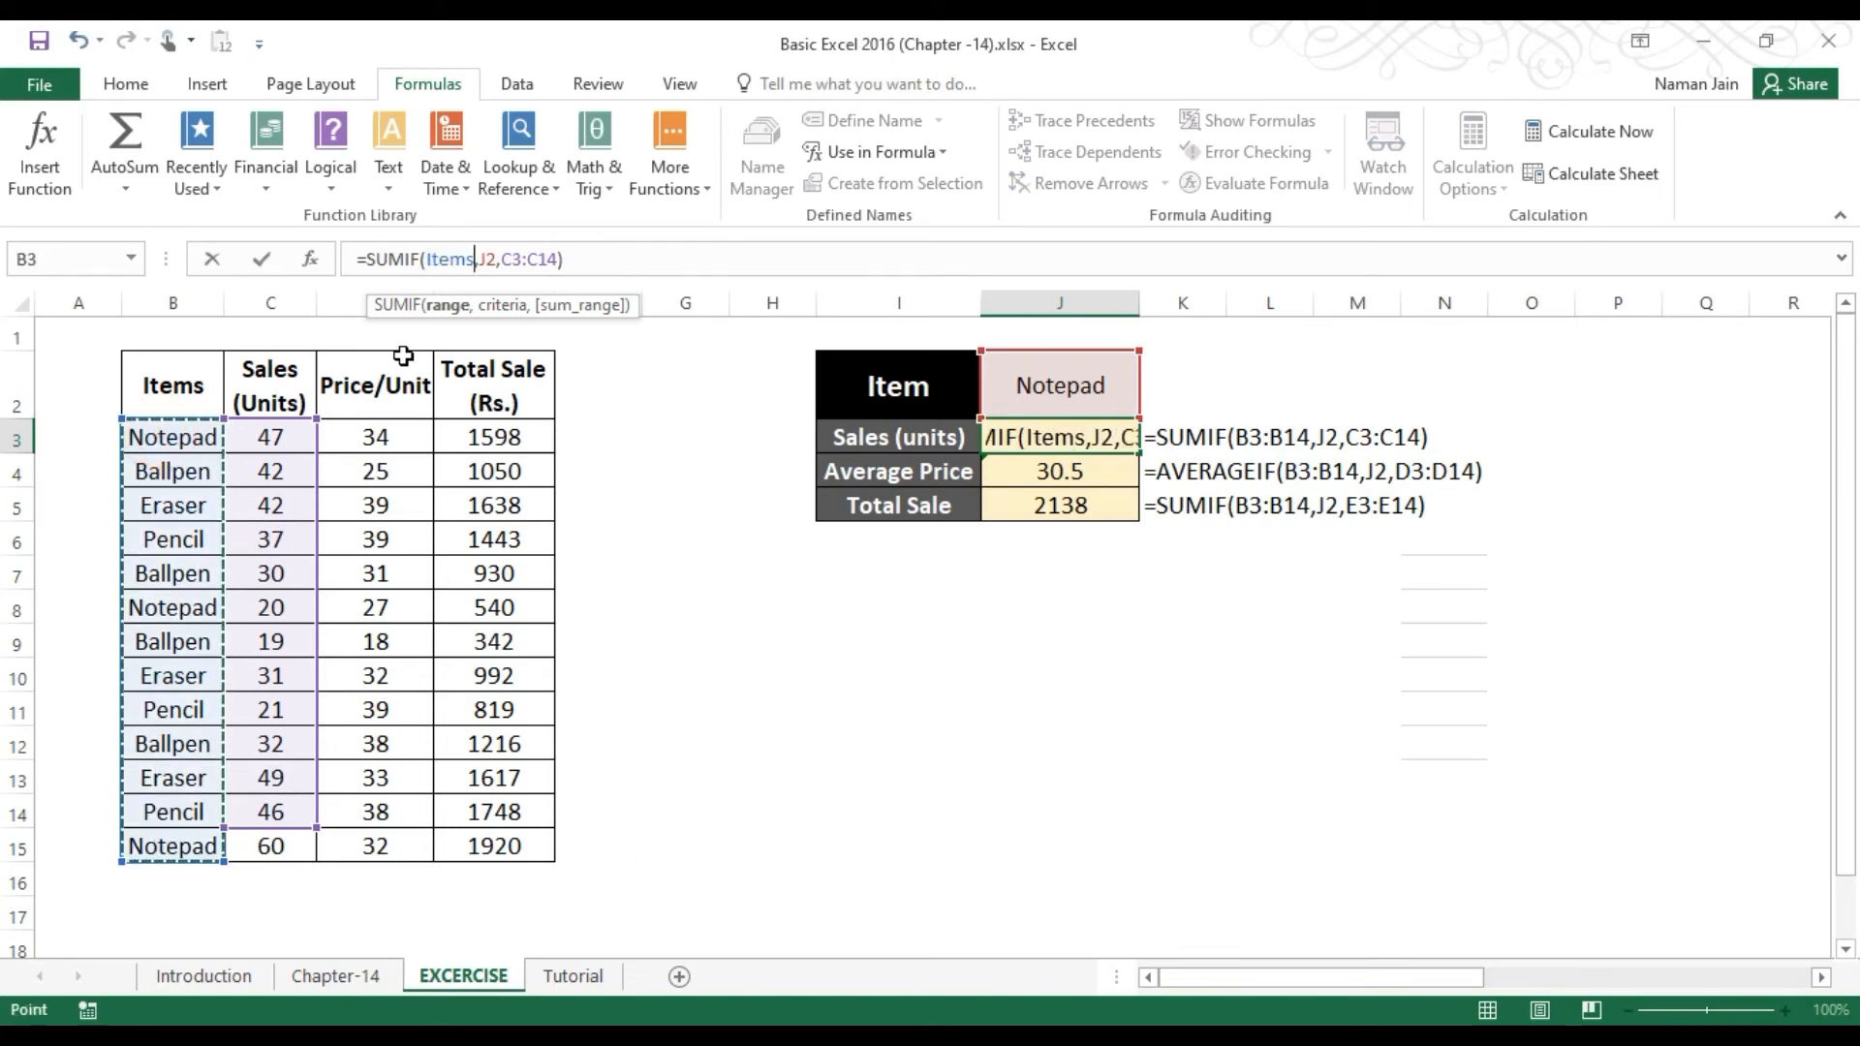
double_click(485, 258)
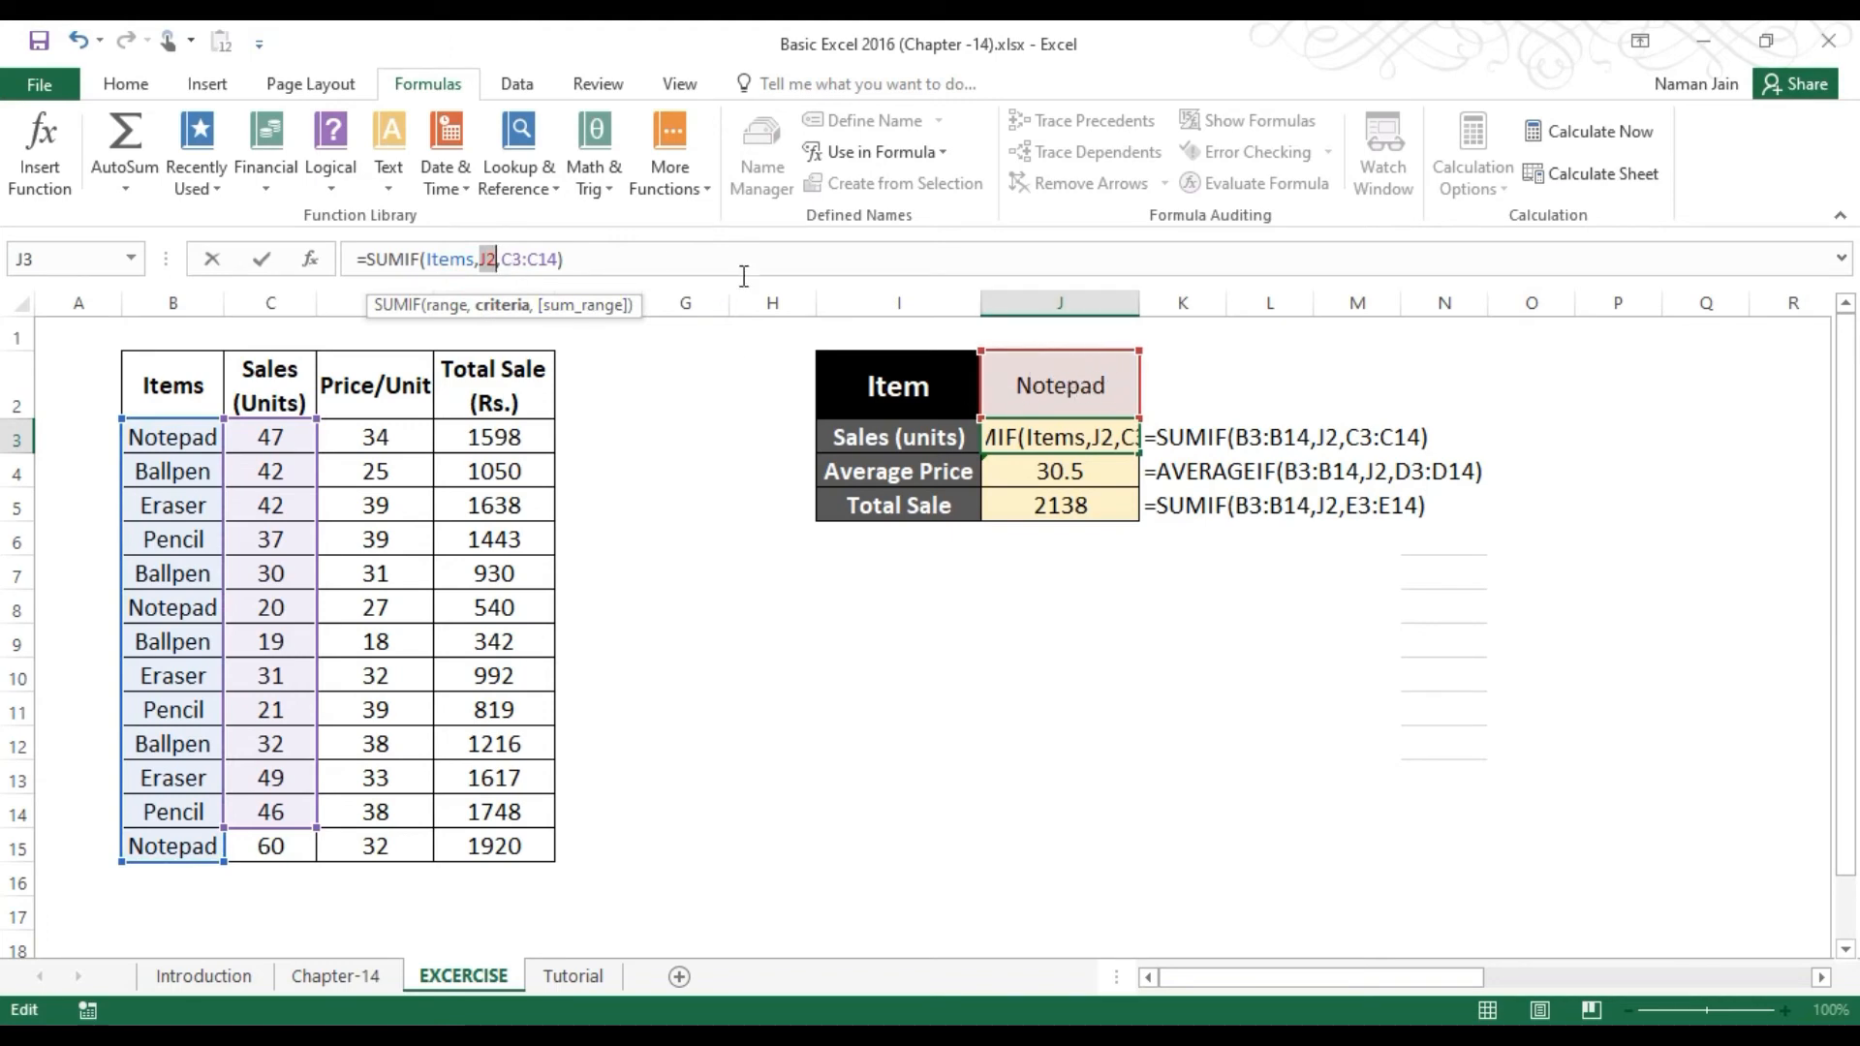
key(Return)
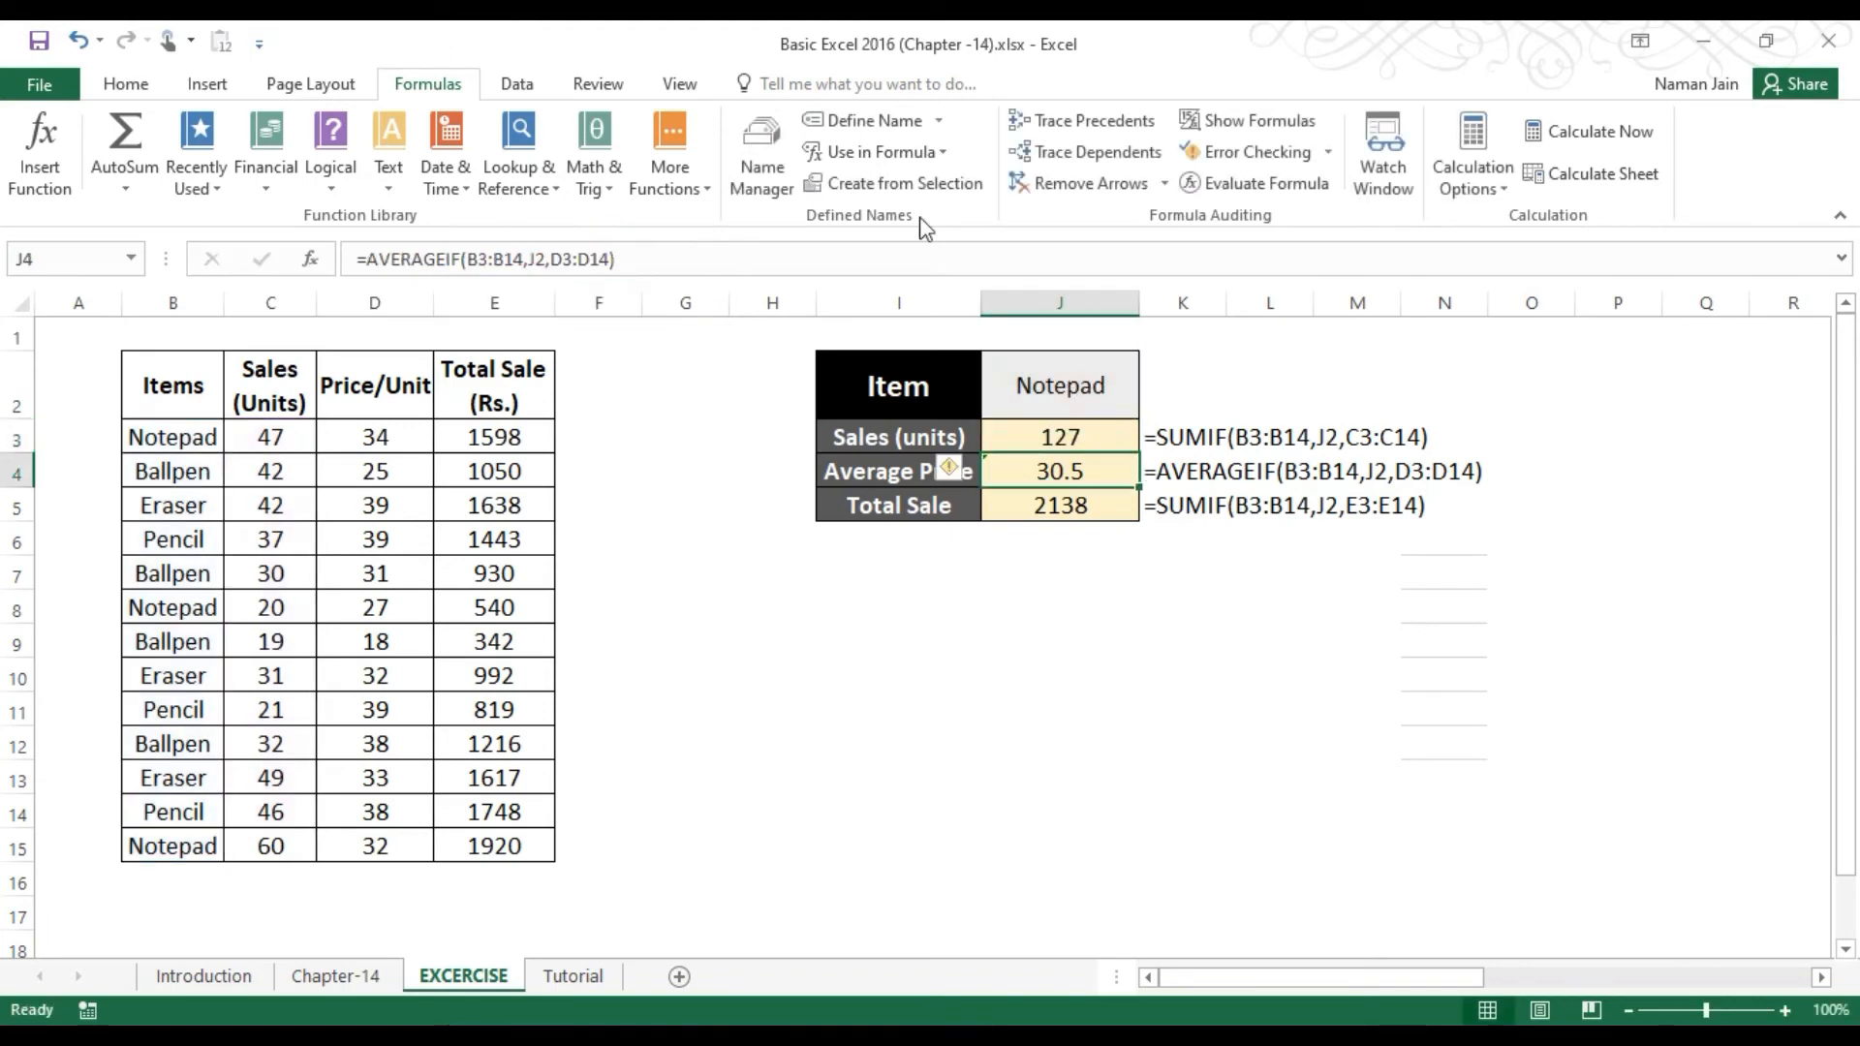
Step: Name the item selection cell J2 as Criteria
click(1032, 380)
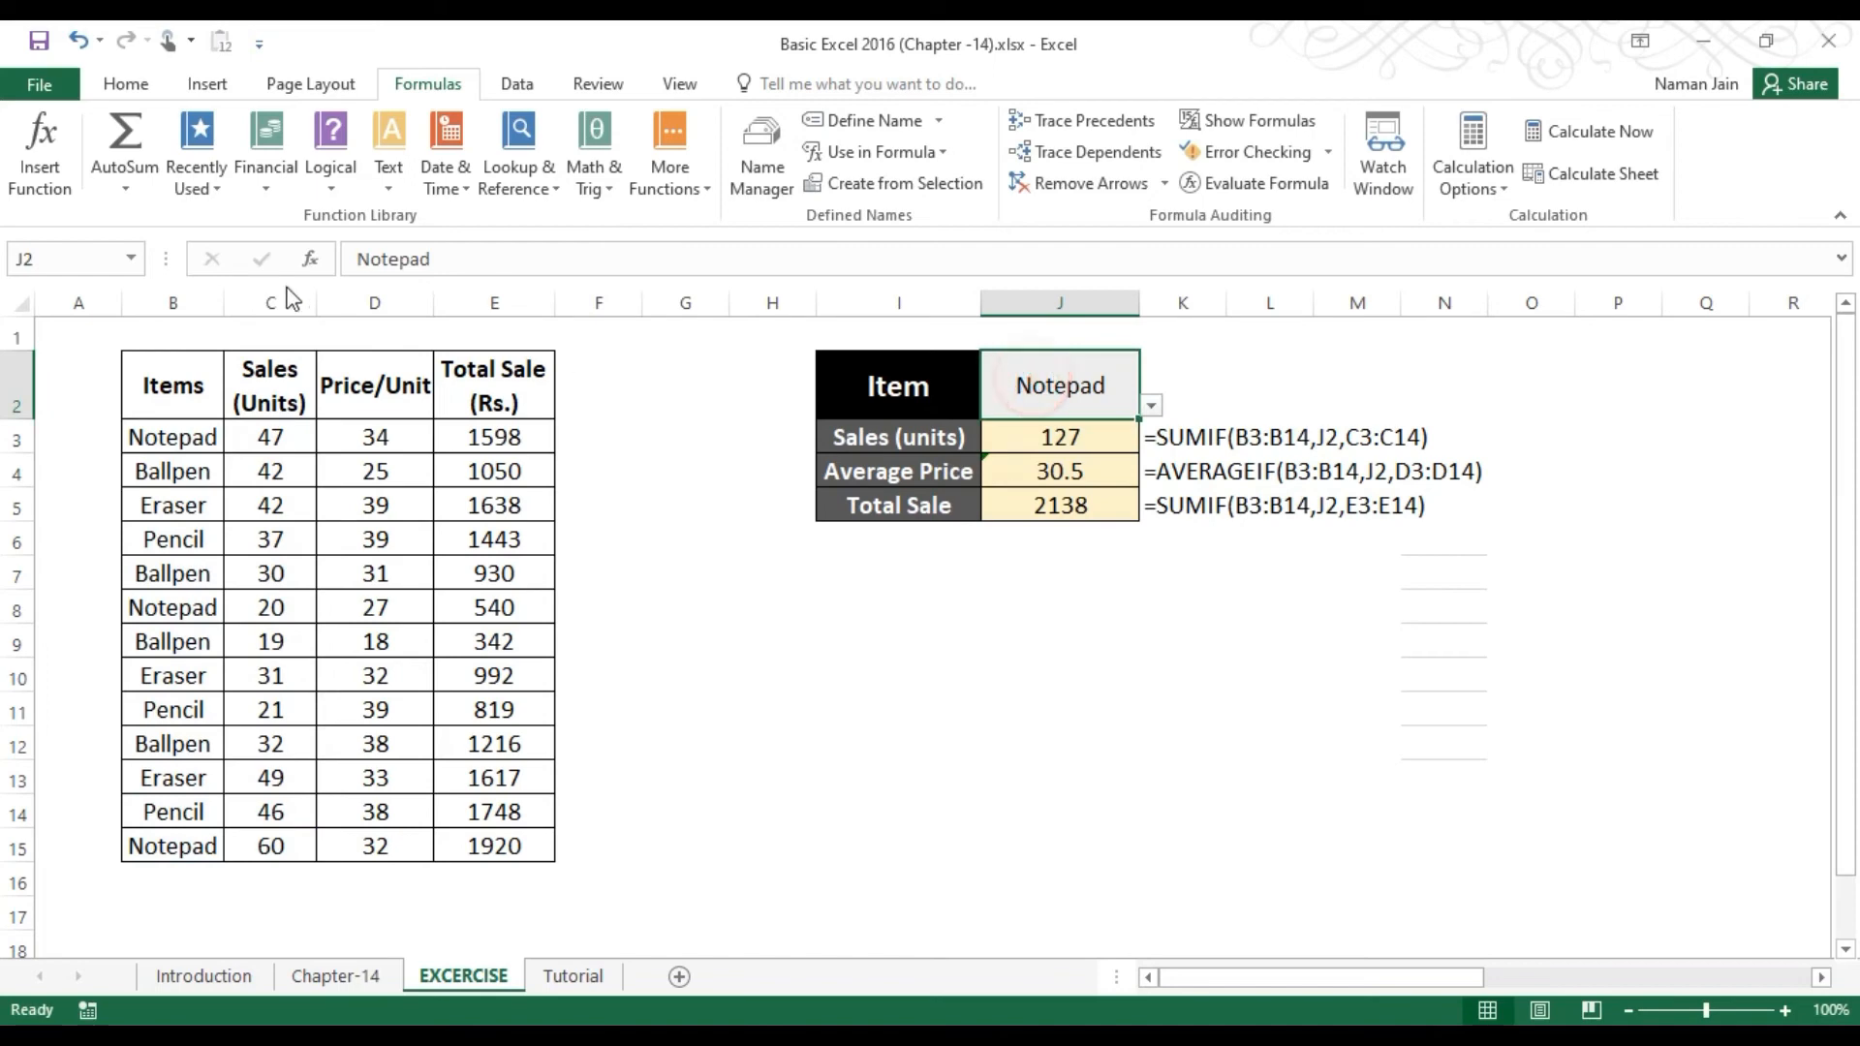
click(95, 262)
key(Return)
click(1112, 439)
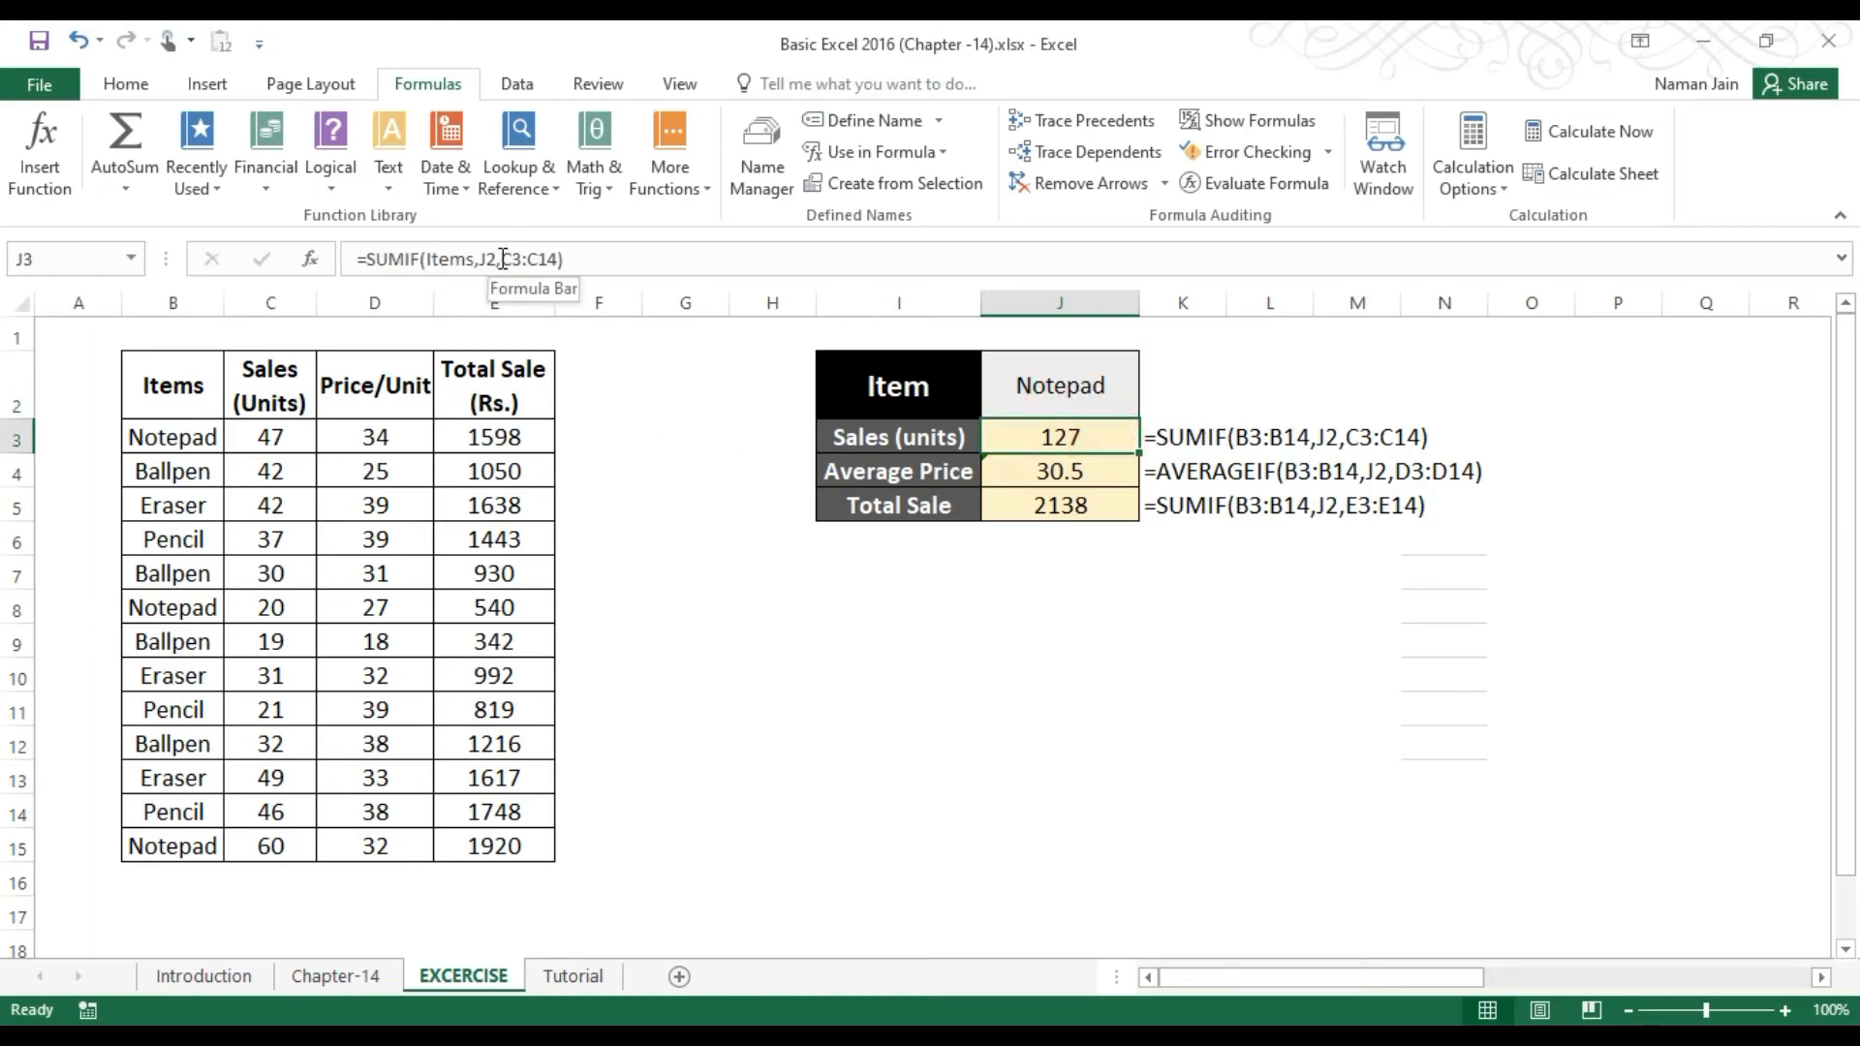
drag(501, 259, 568, 260)
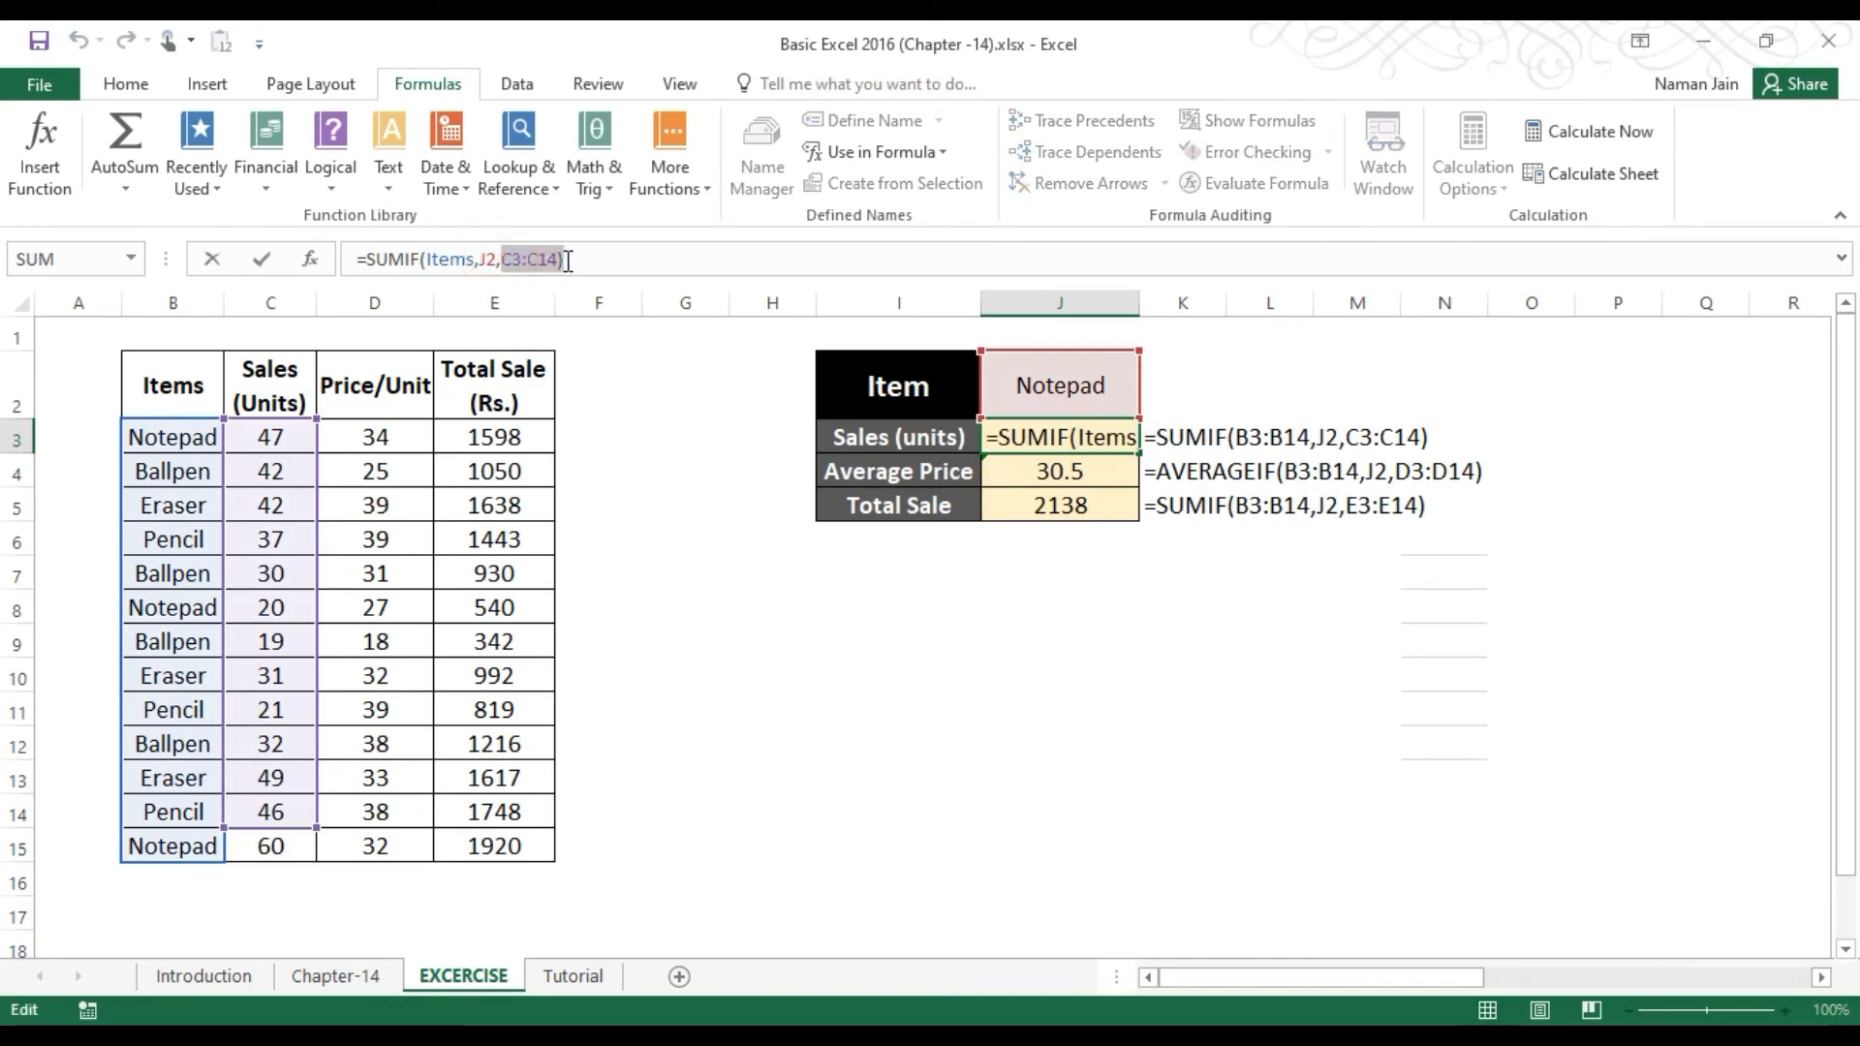
key(Escape)
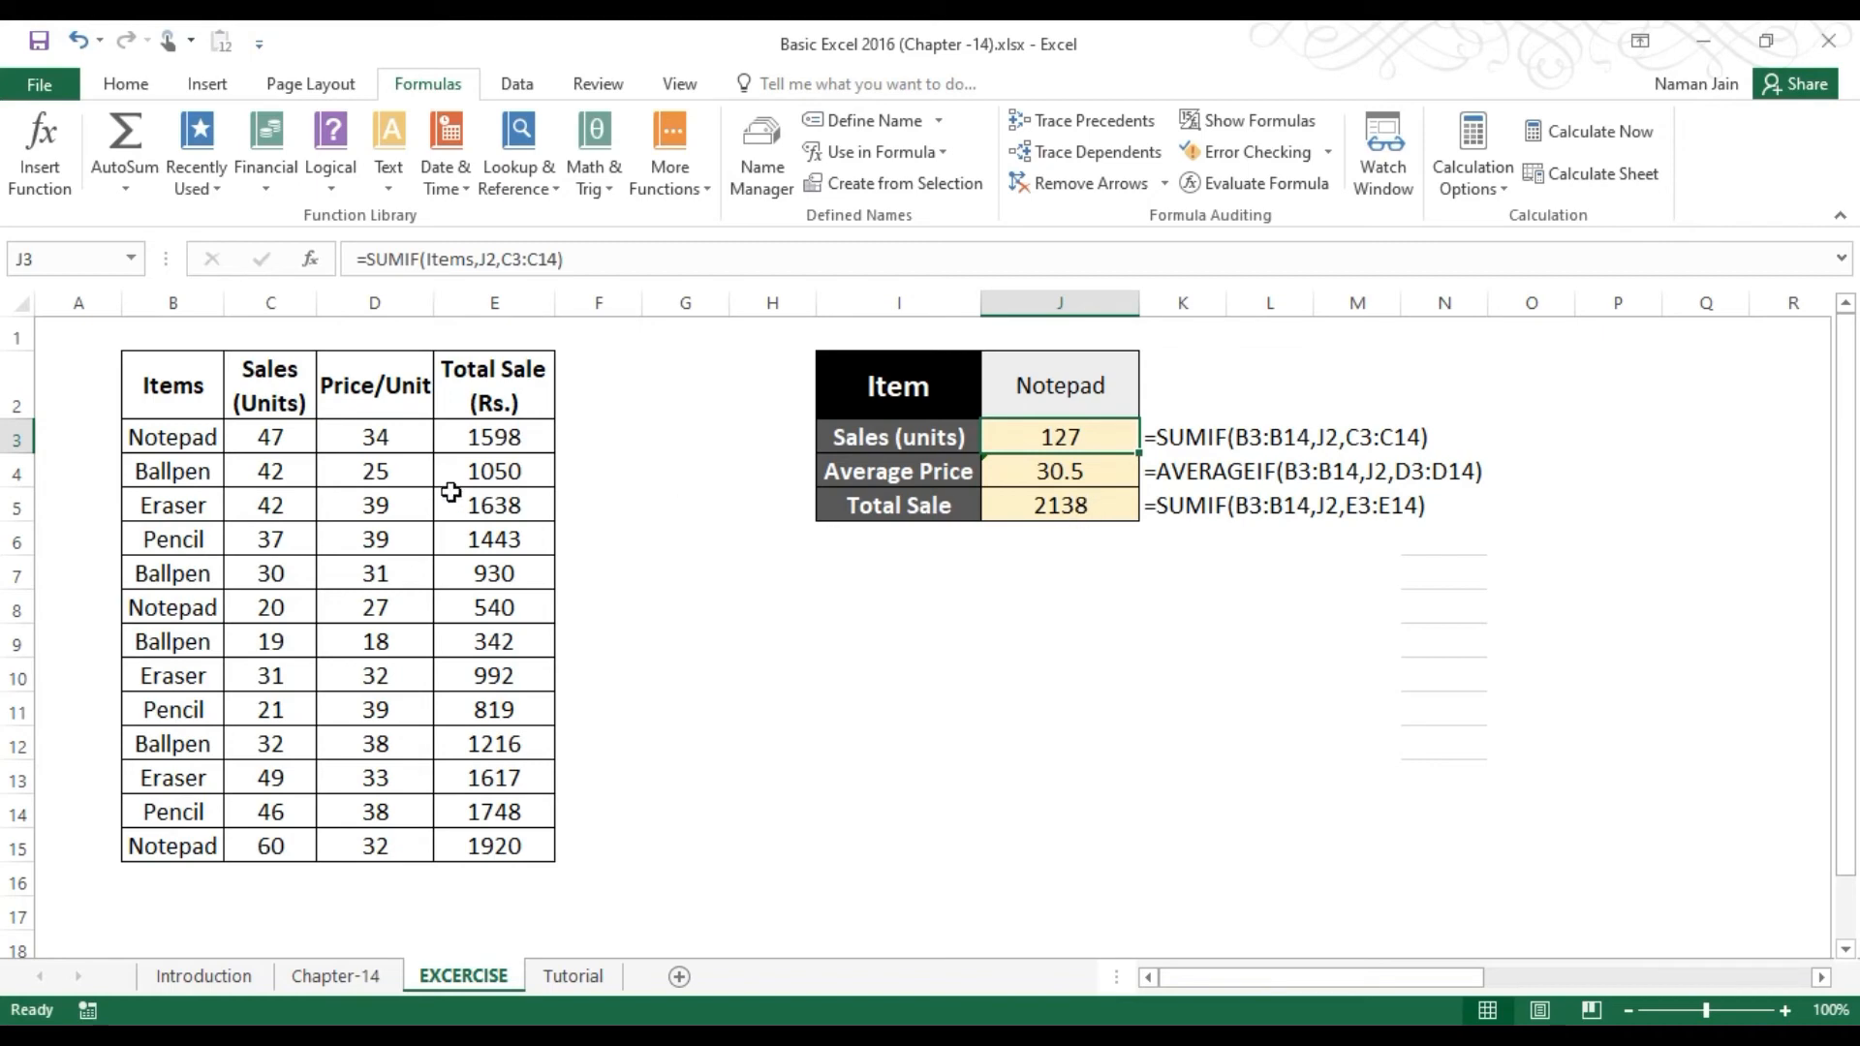
Step: Define the workbook-level name Total_Sale for the total sale cells E3:E15
click(484, 439)
drag(484, 439, 464, 838)
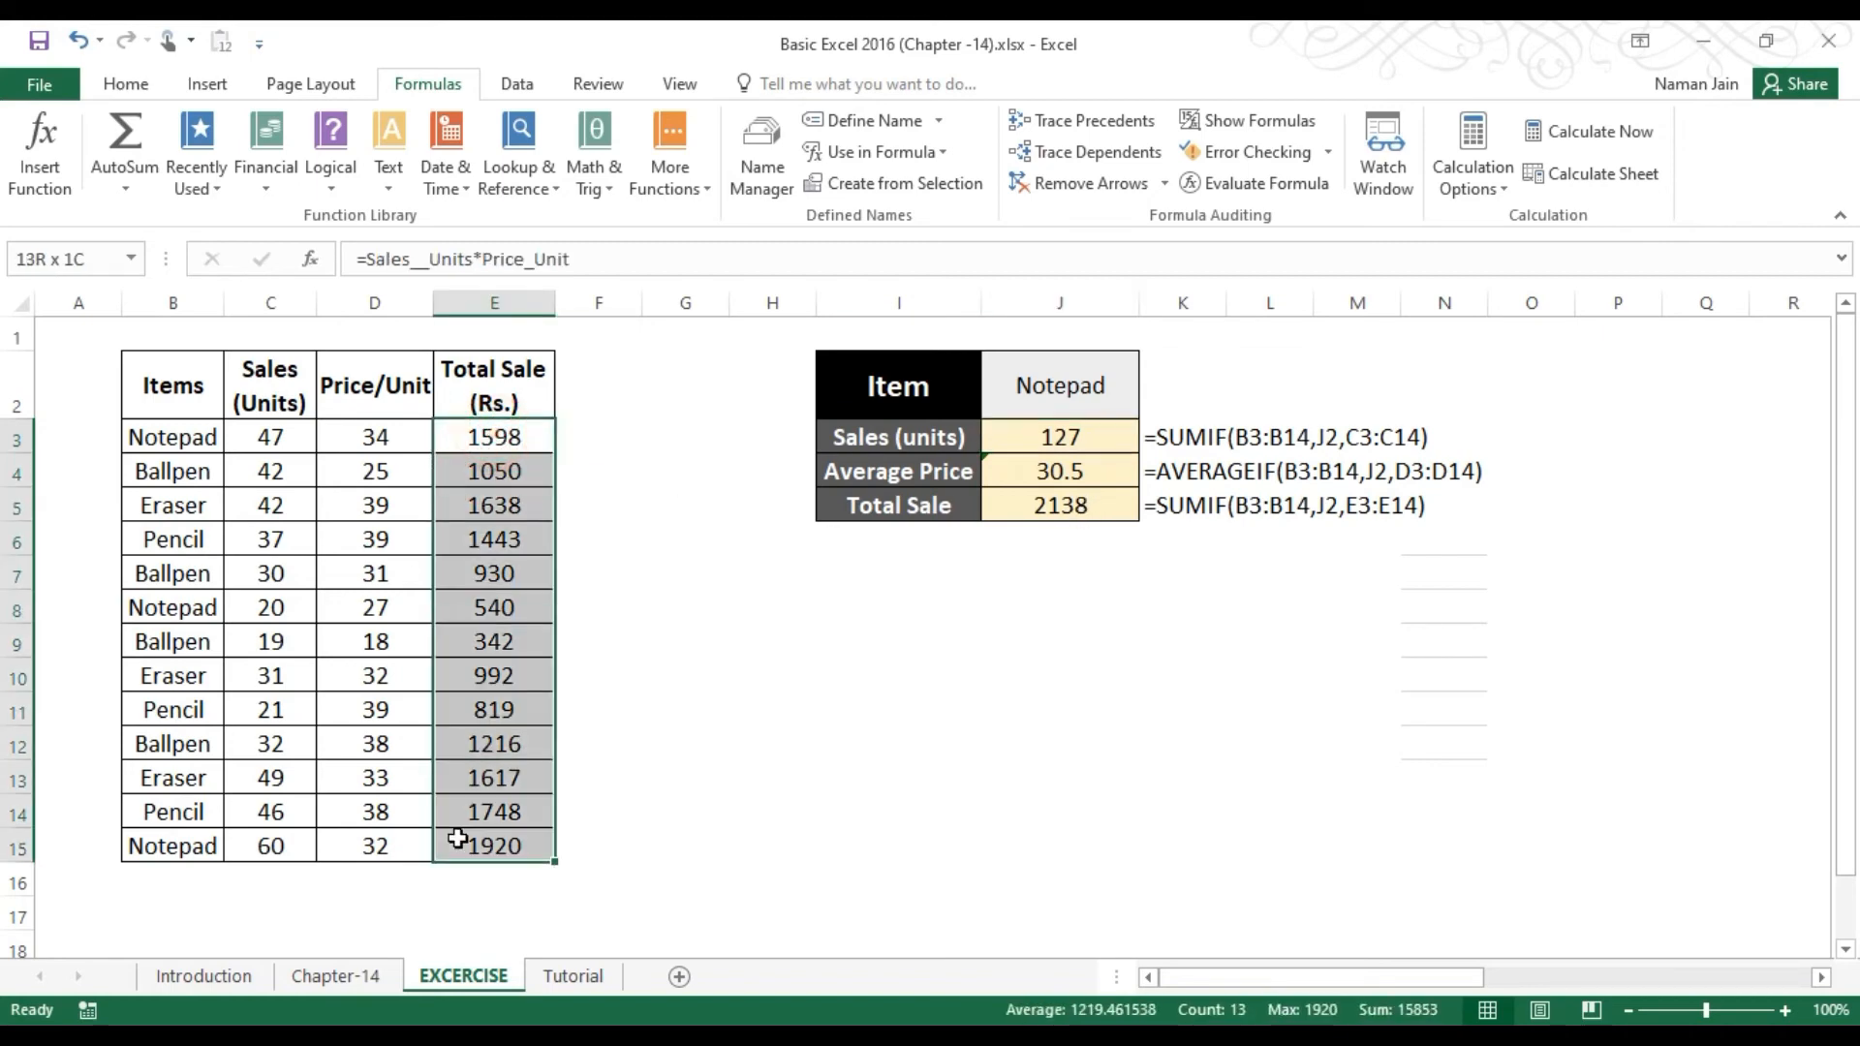
click(869, 120)
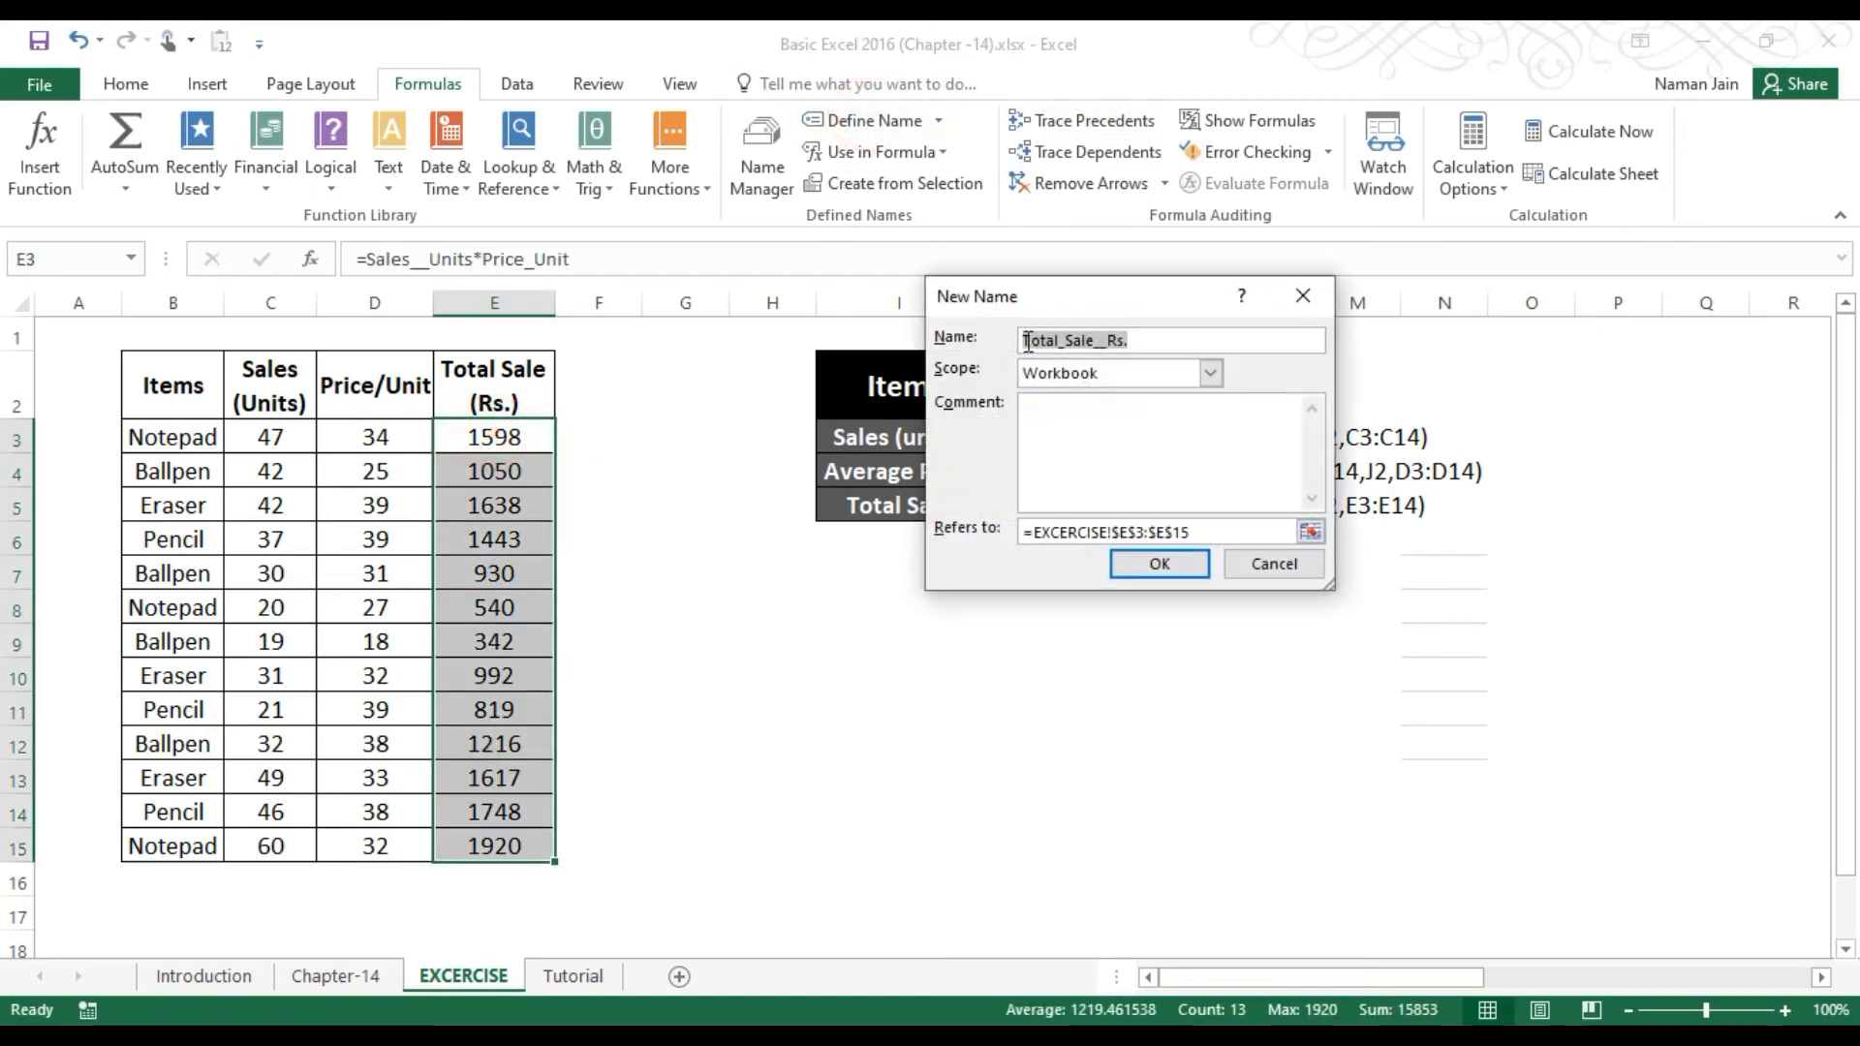
click(1145, 342)
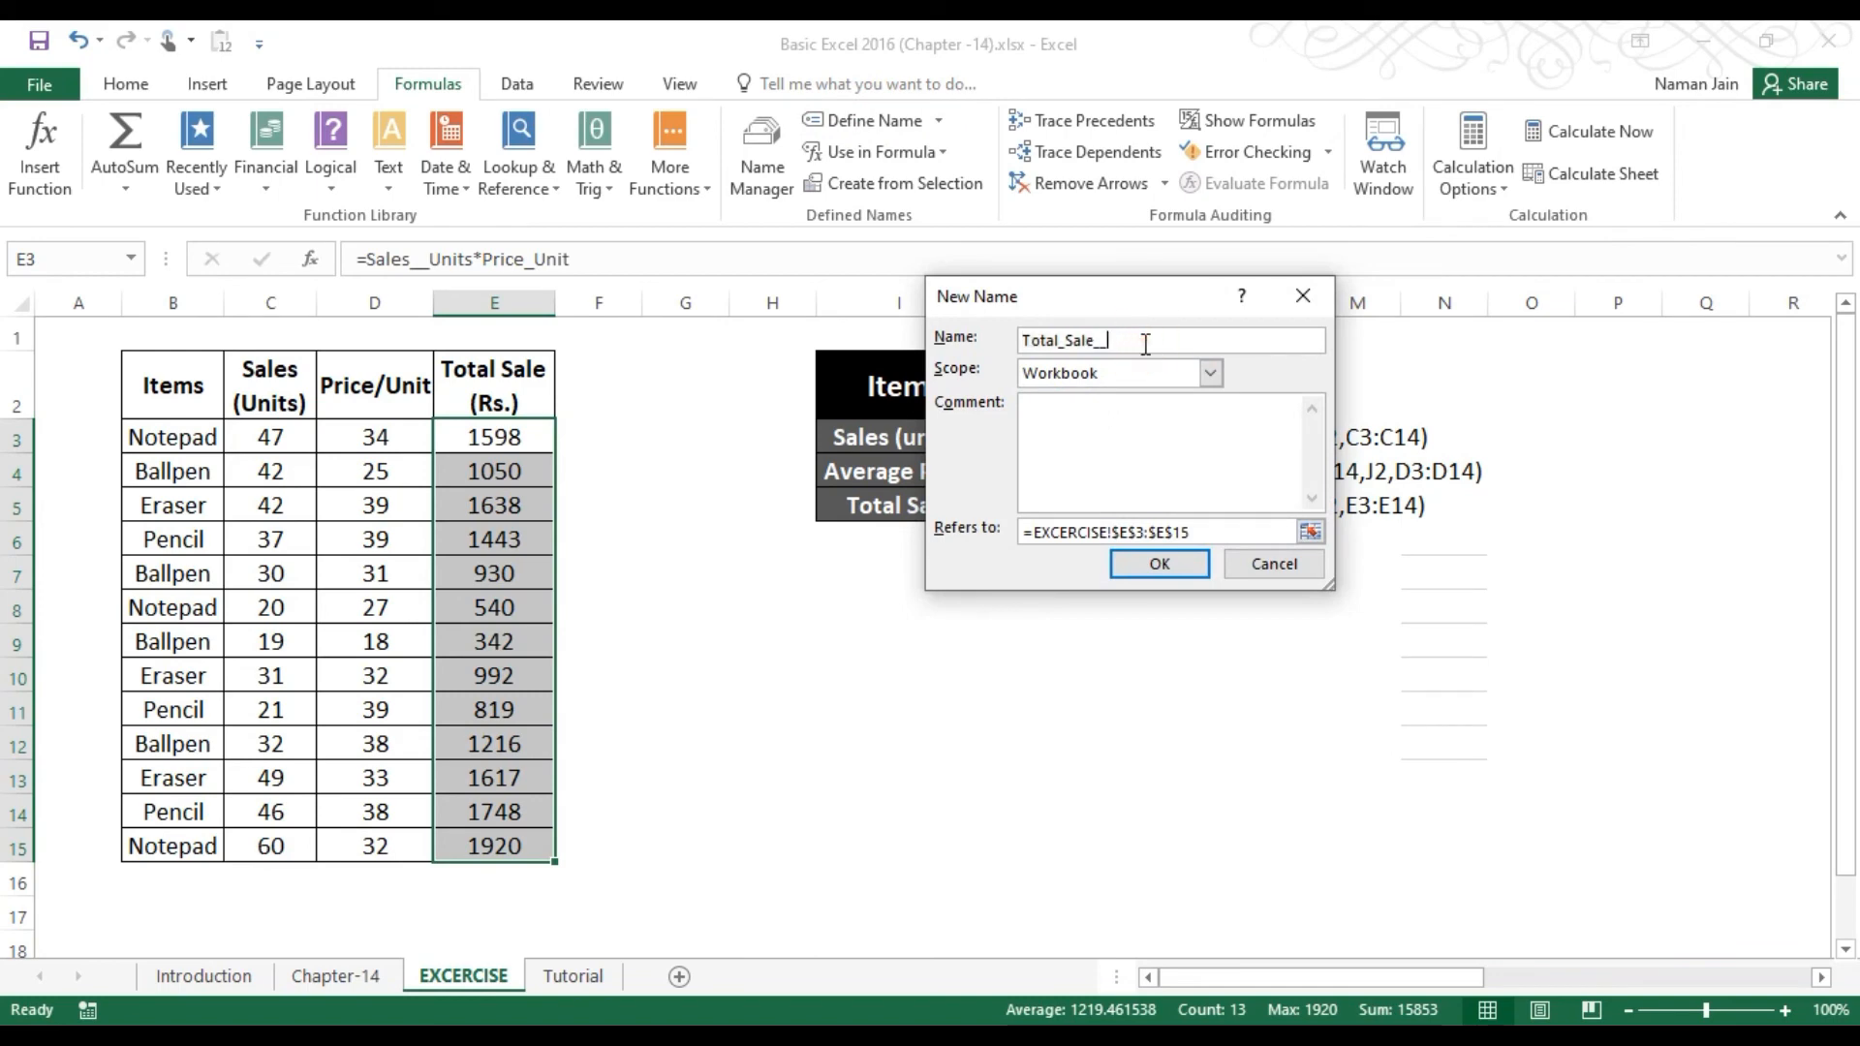
click(1167, 566)
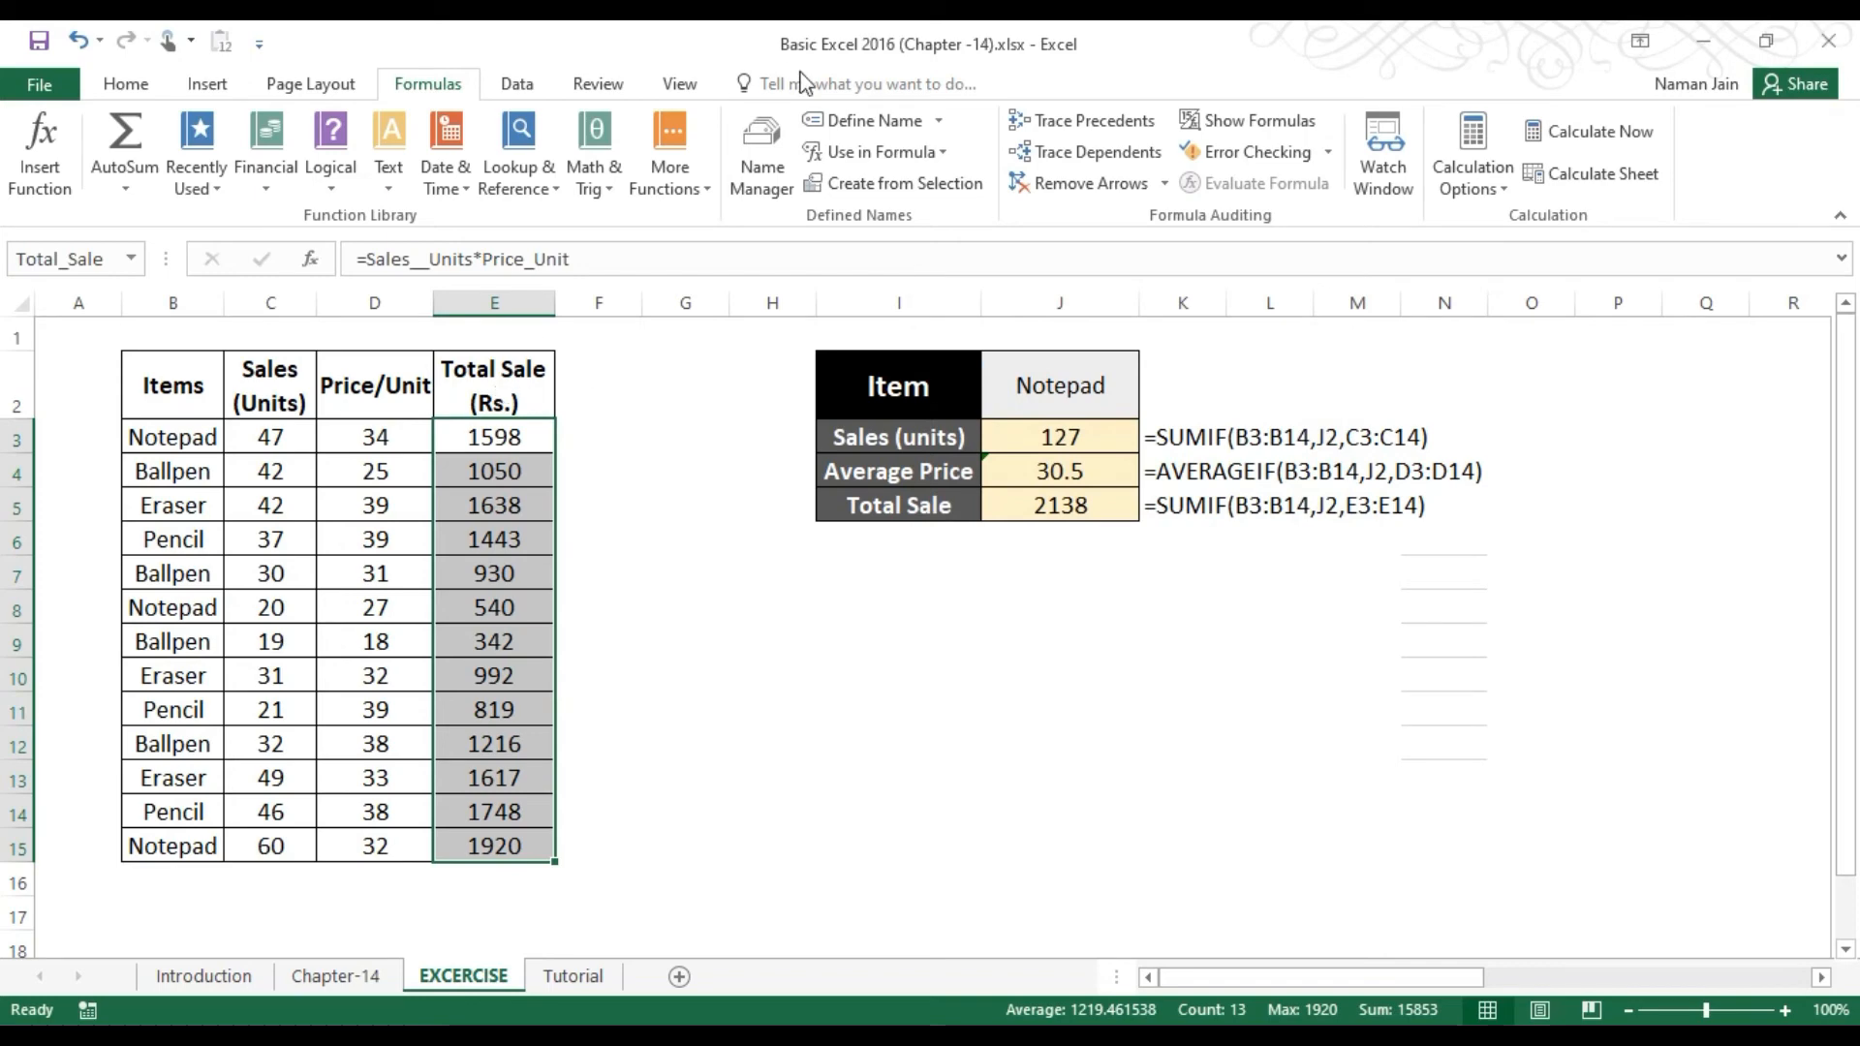
click(838, 121)
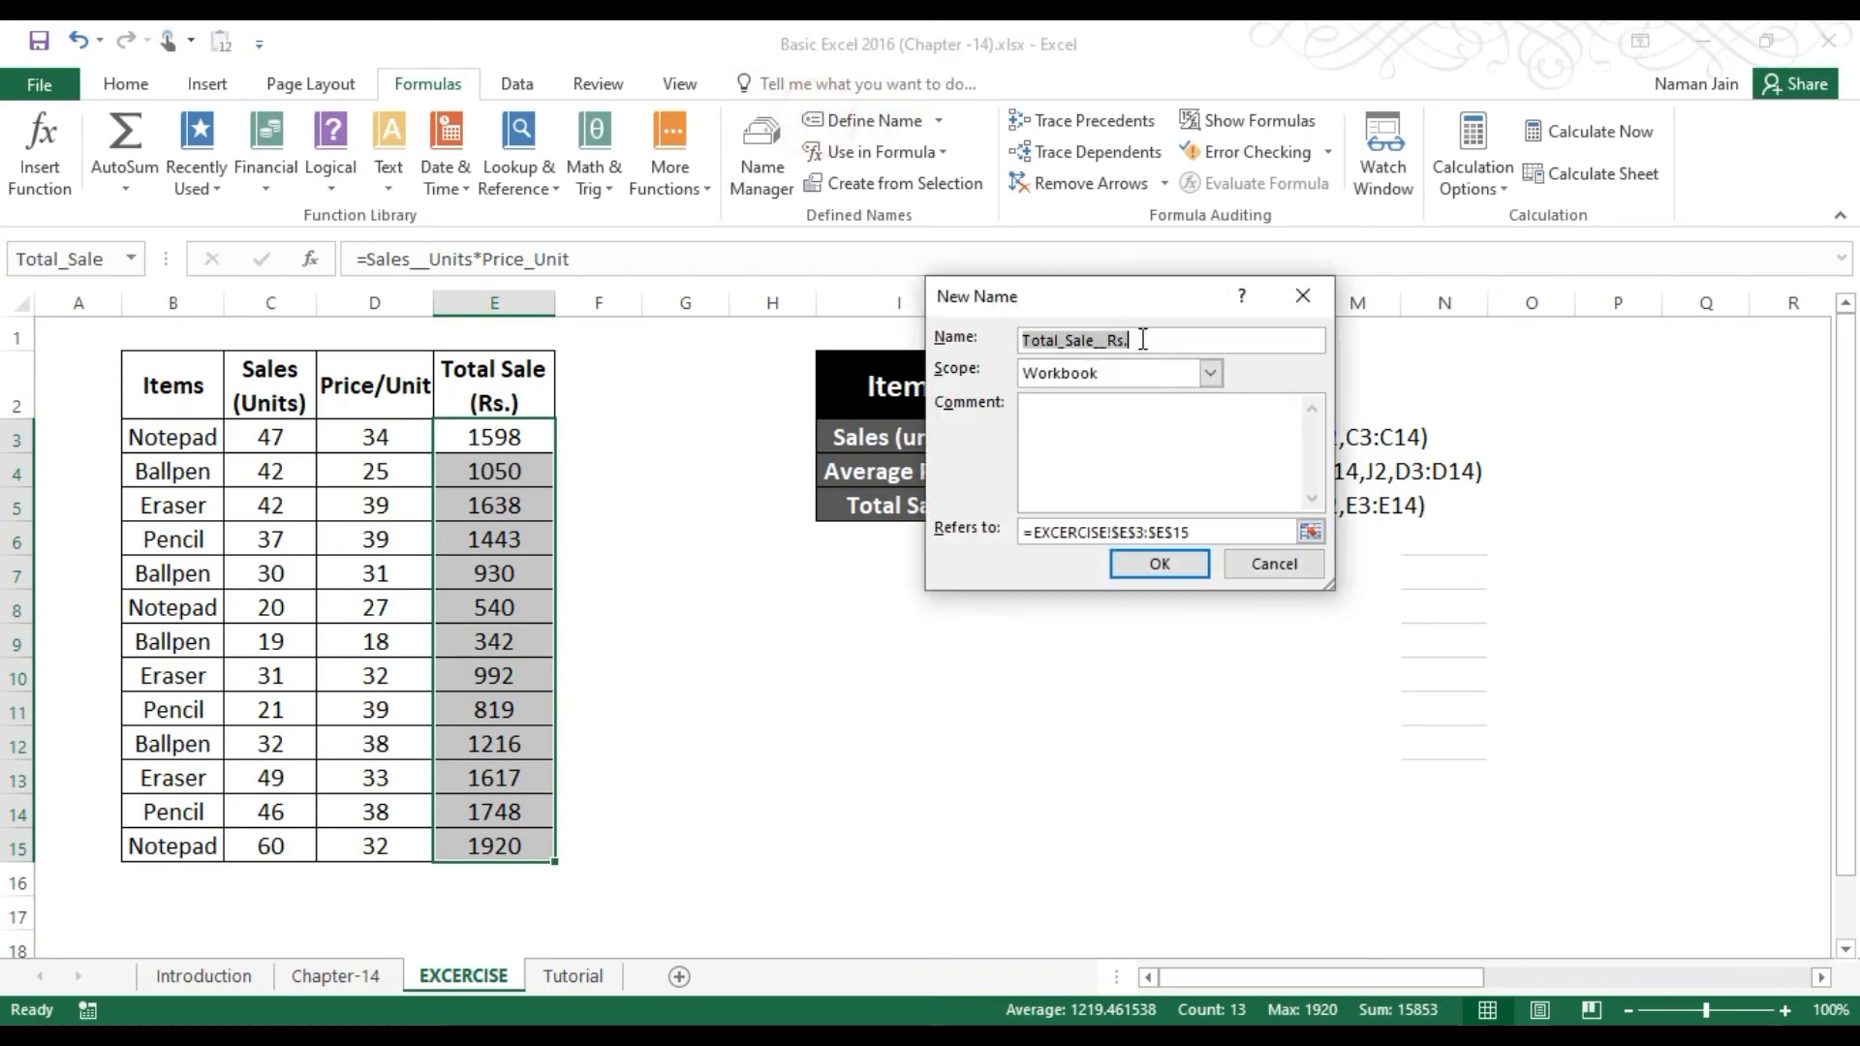
click(1308, 570)
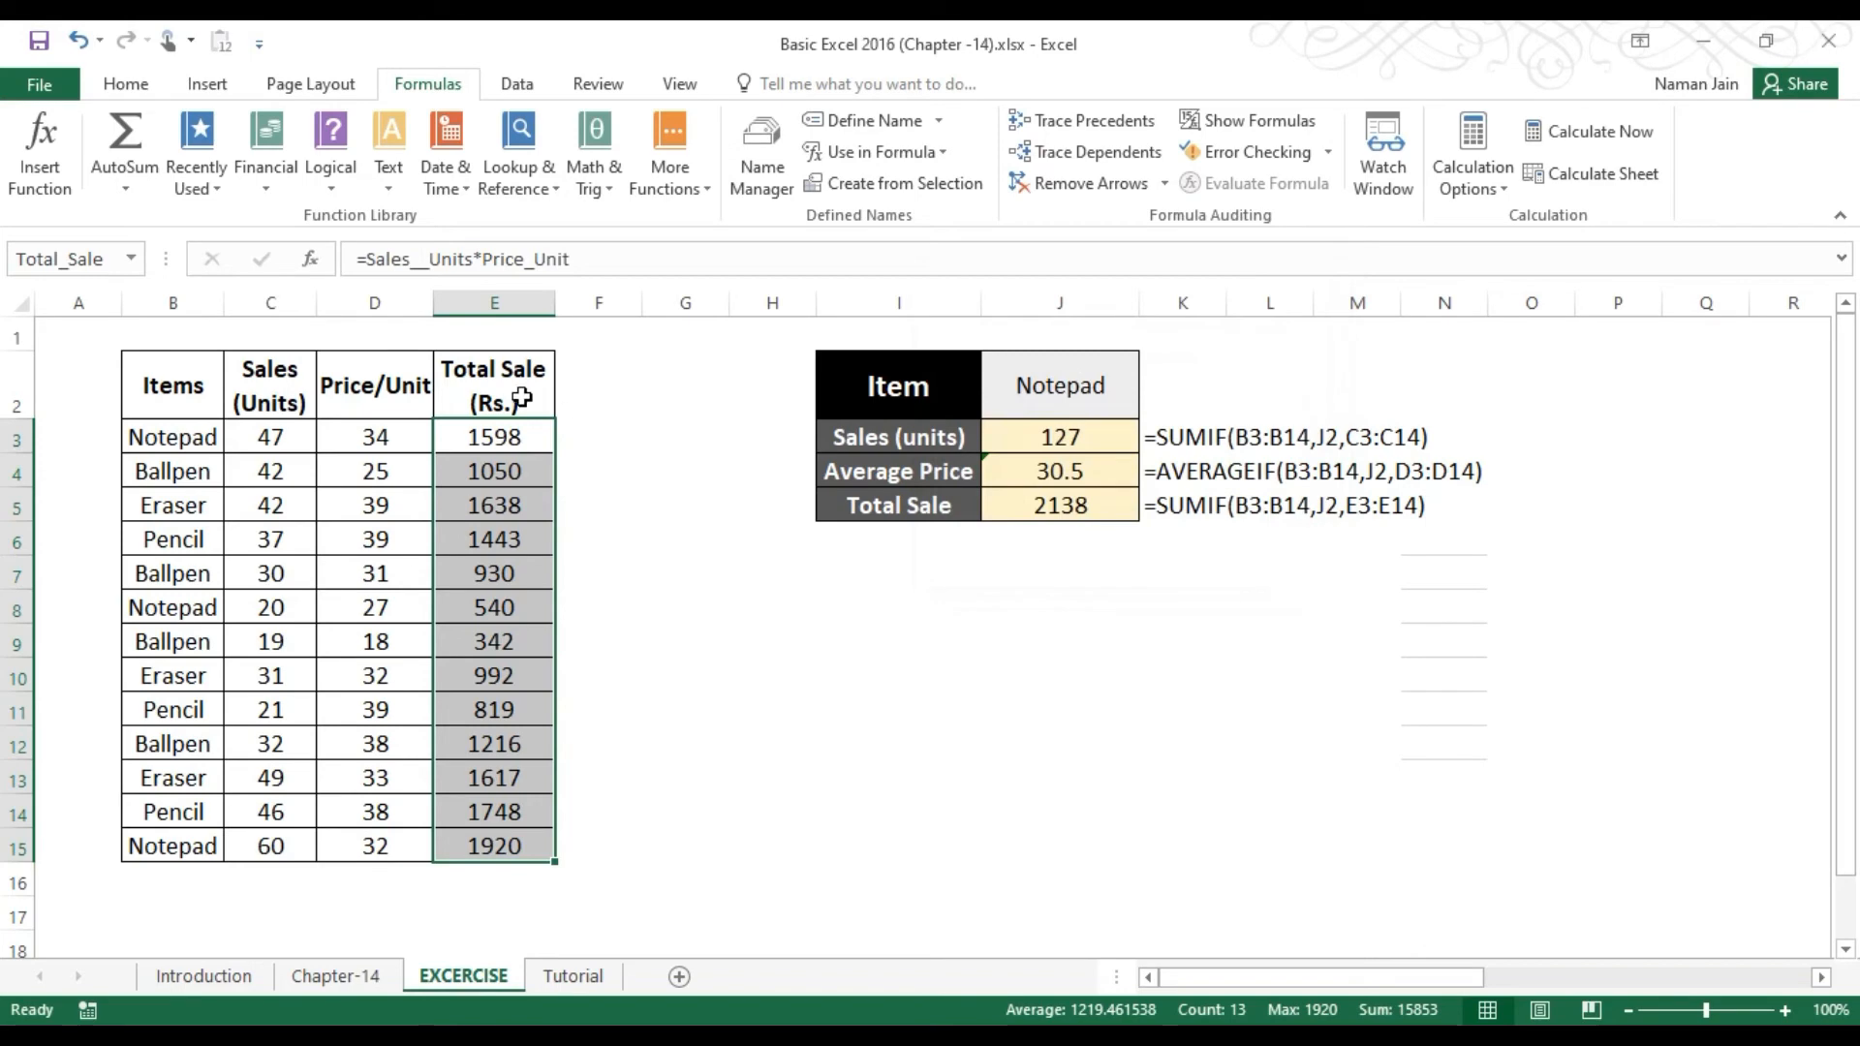
Step: Try to rename the defined name Price_Unit to "Price Unit", with a space instead of the underscore
click(764, 165)
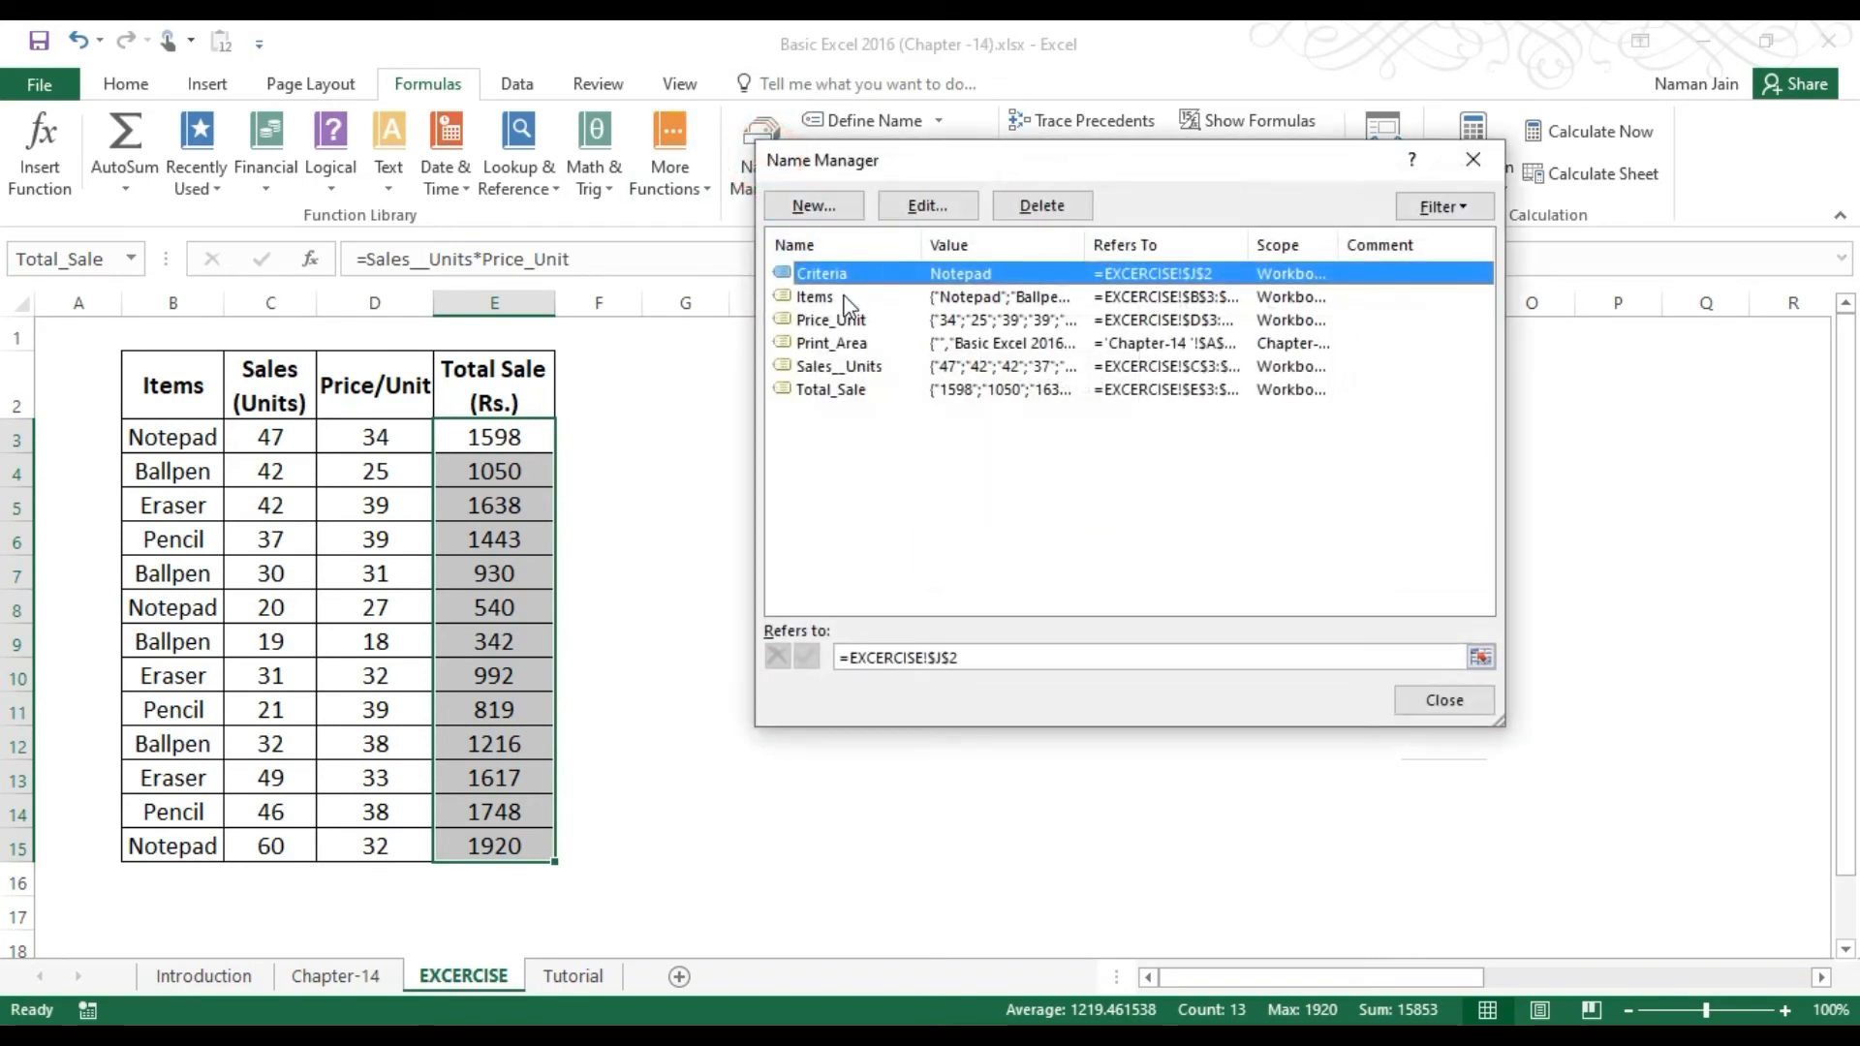
click(845, 339)
click(845, 323)
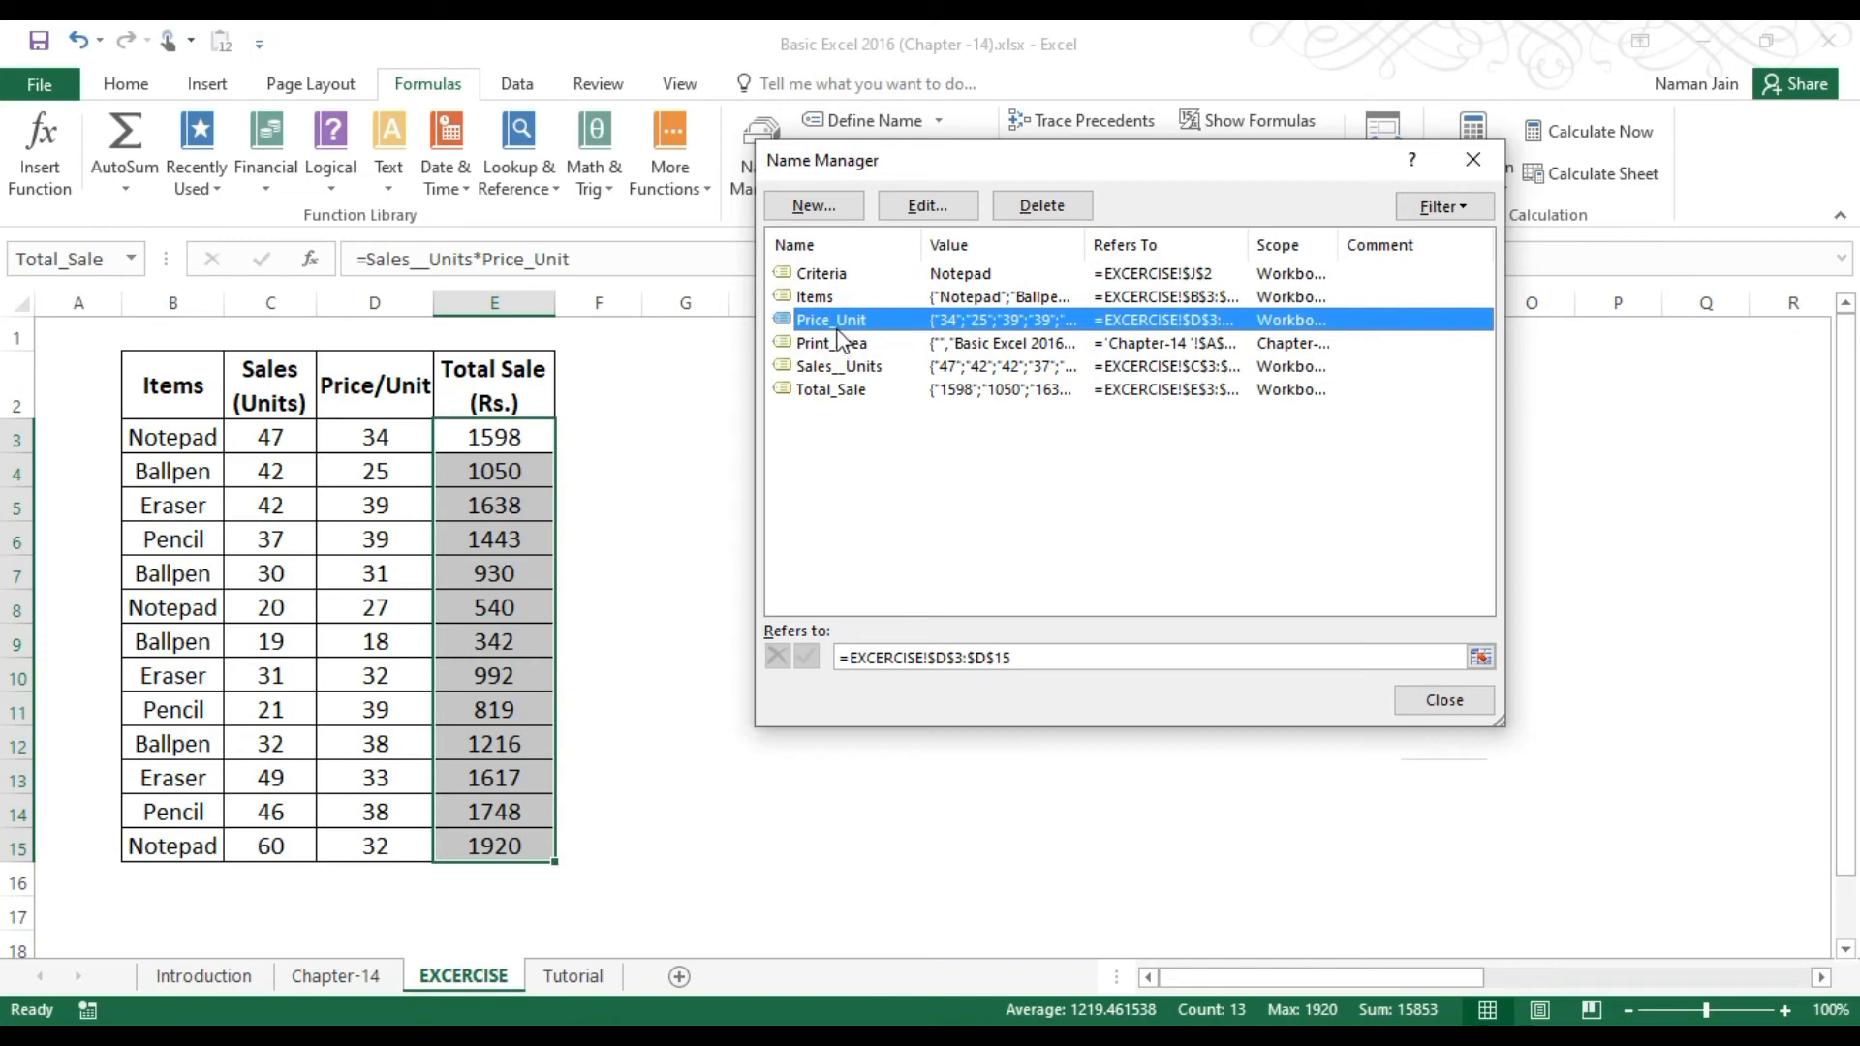
click(949, 204)
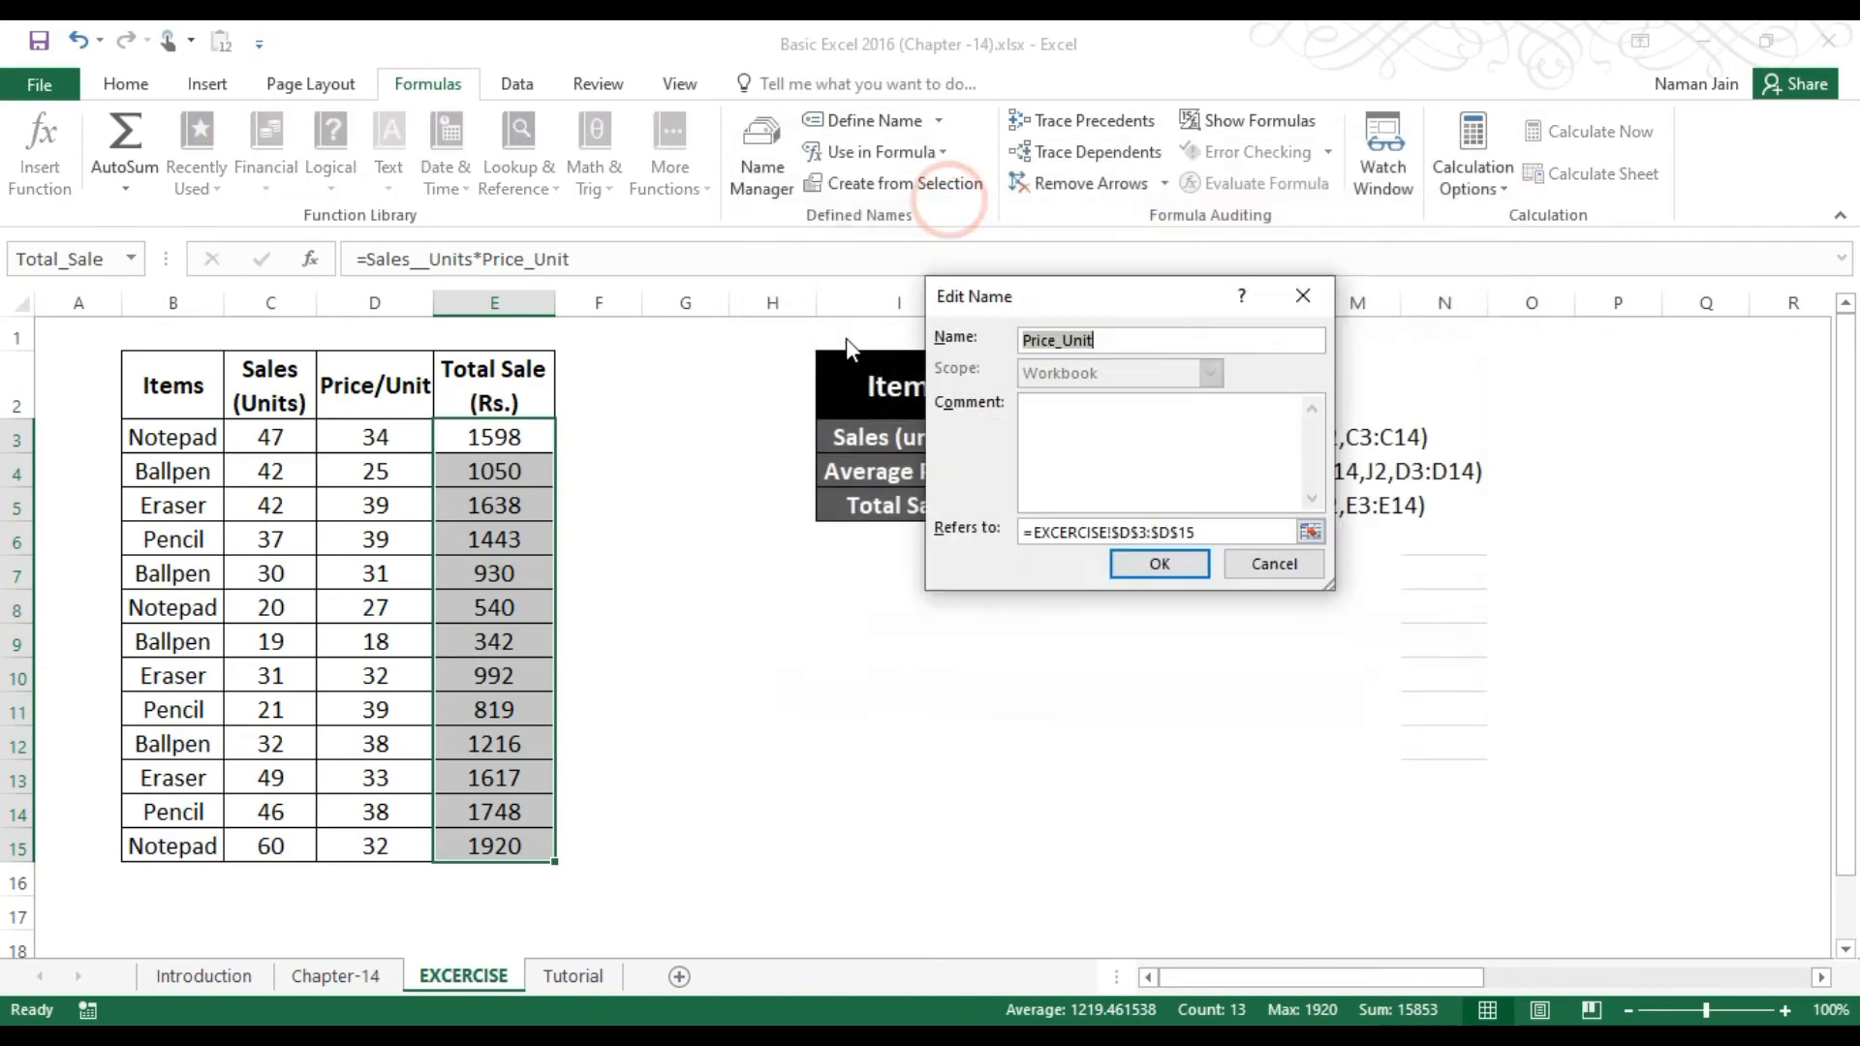
click(1069, 341)
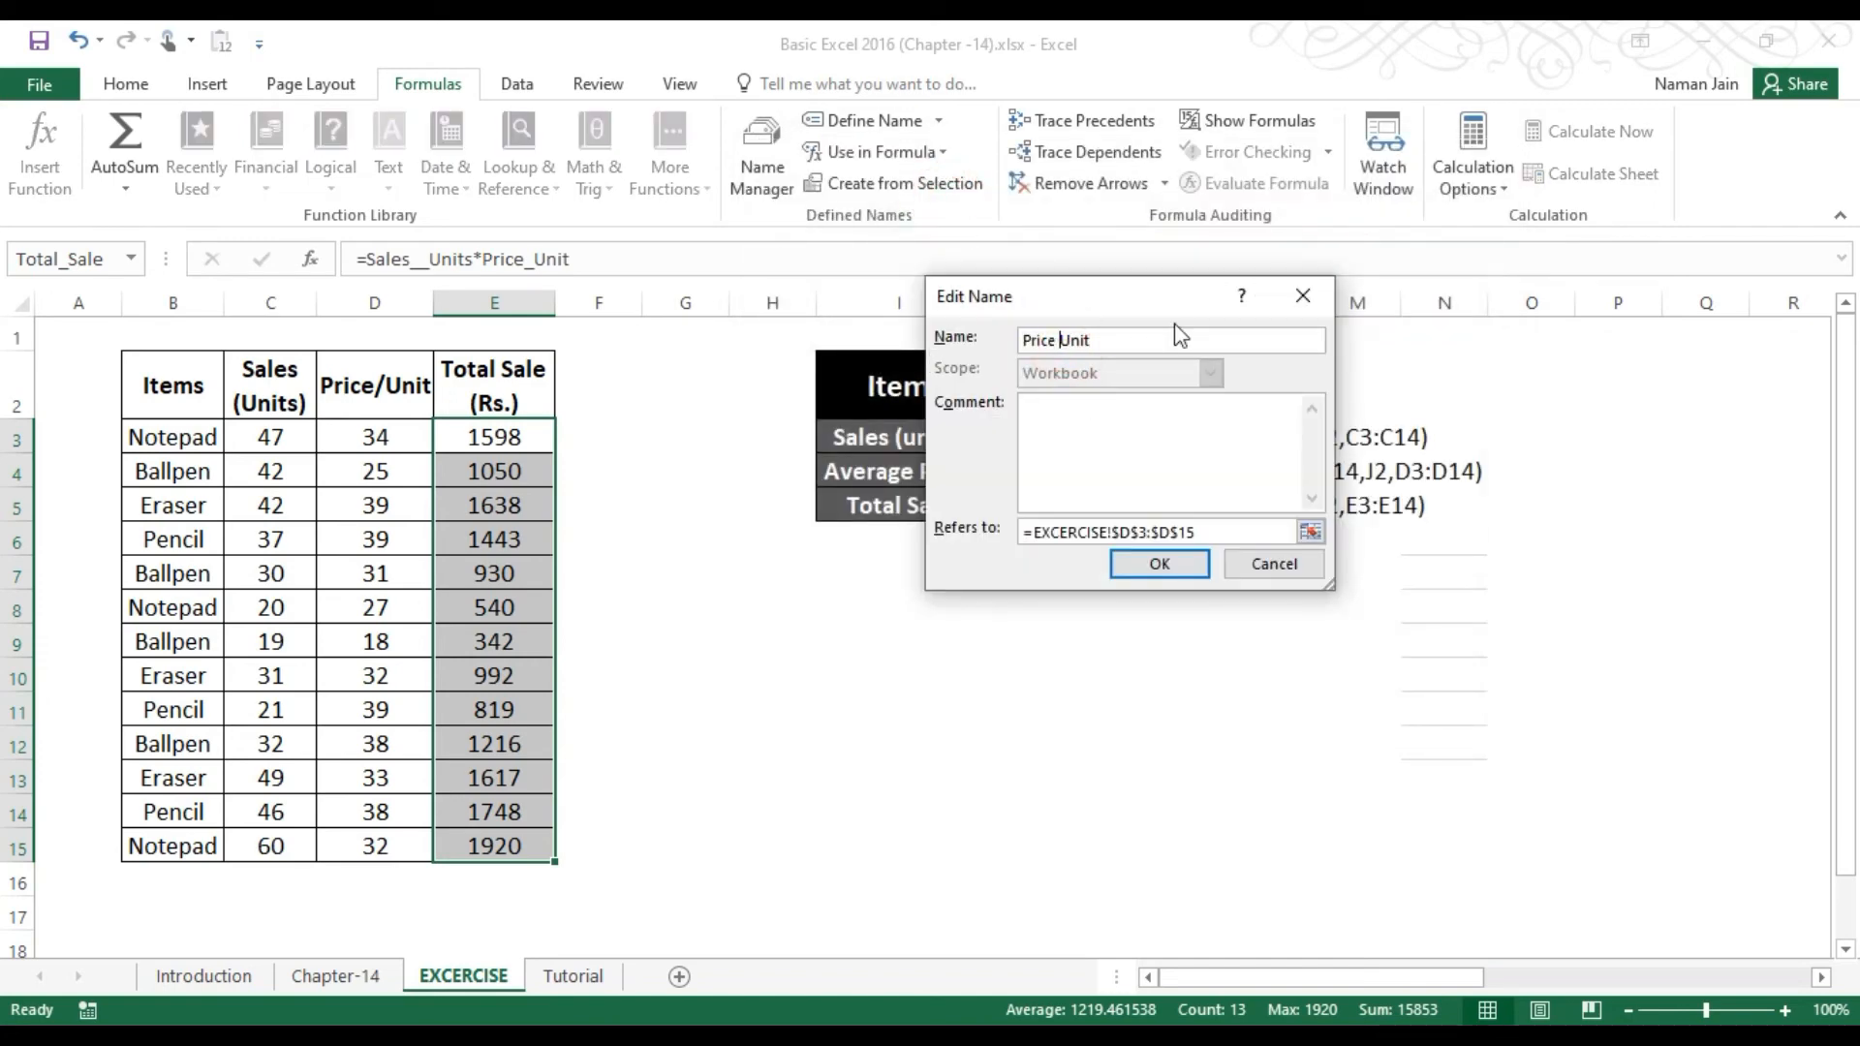
click(1159, 564)
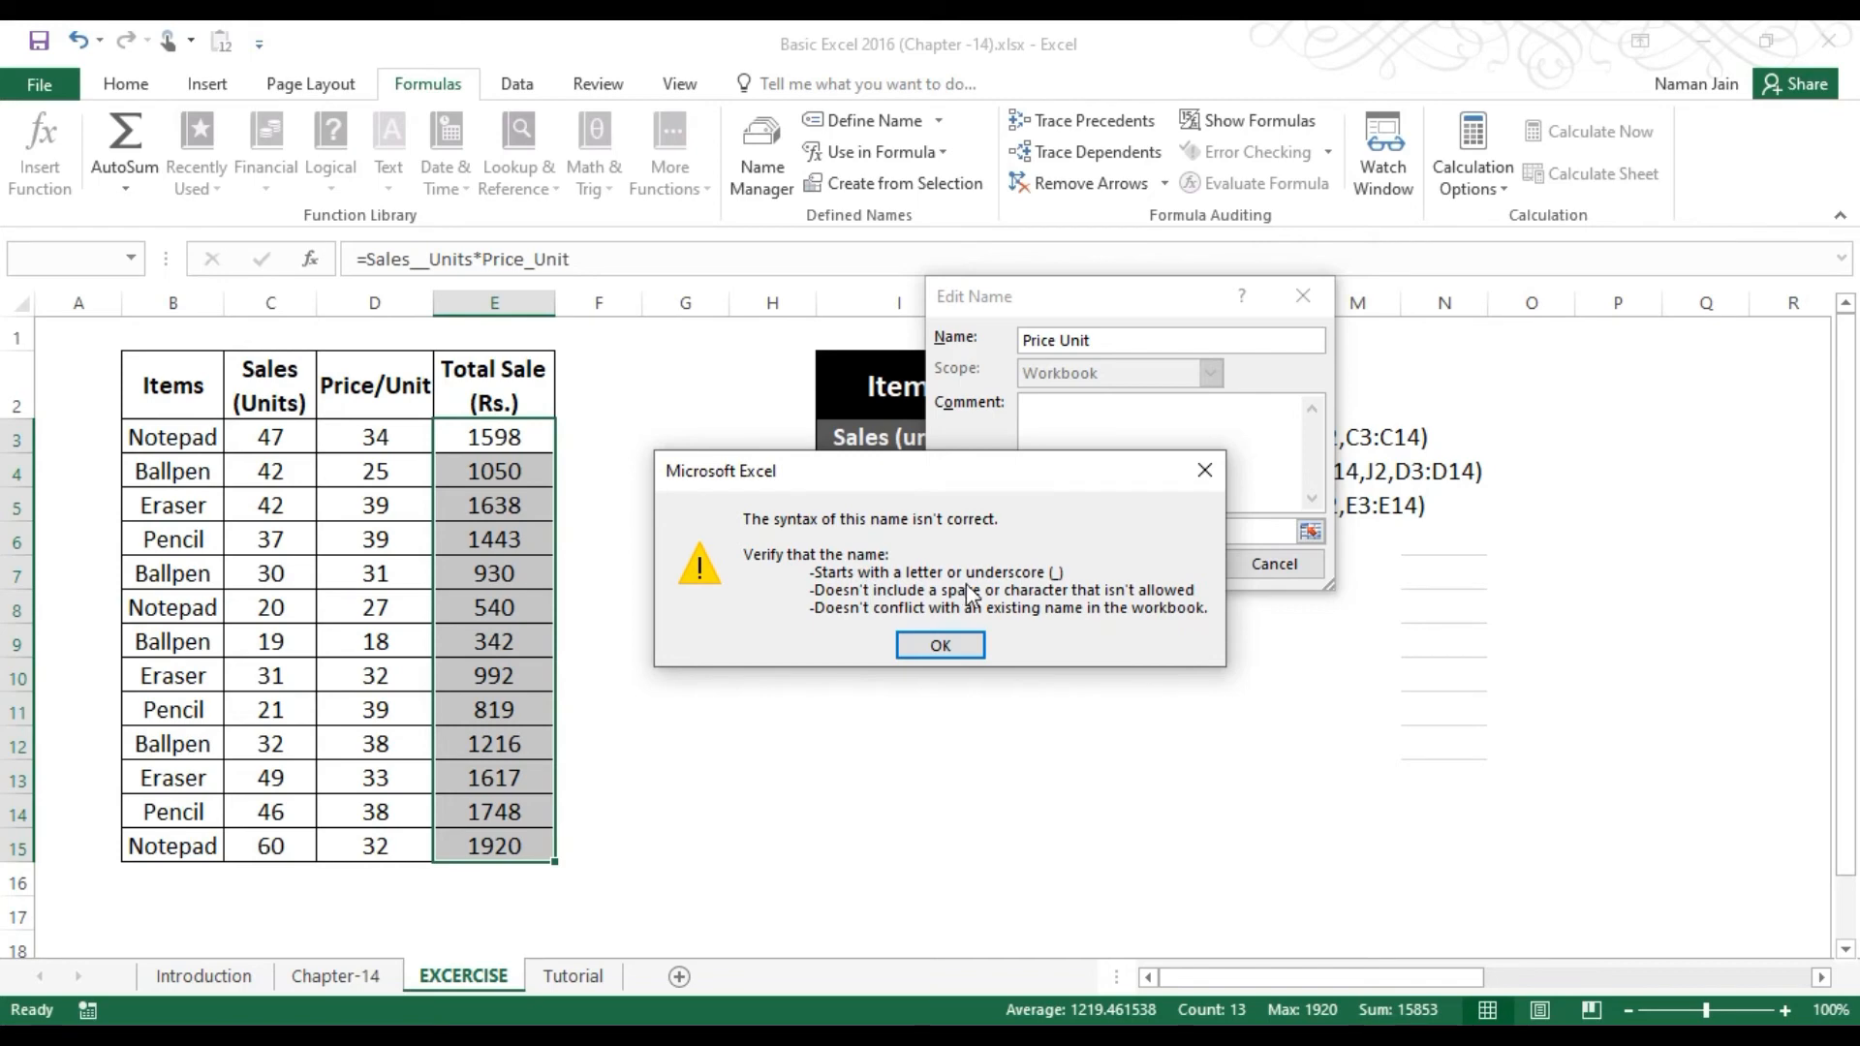
click(1204, 469)
Step: Restore the underscore in the name Price_Unit, save it and close the Name Manager
click(1157, 427)
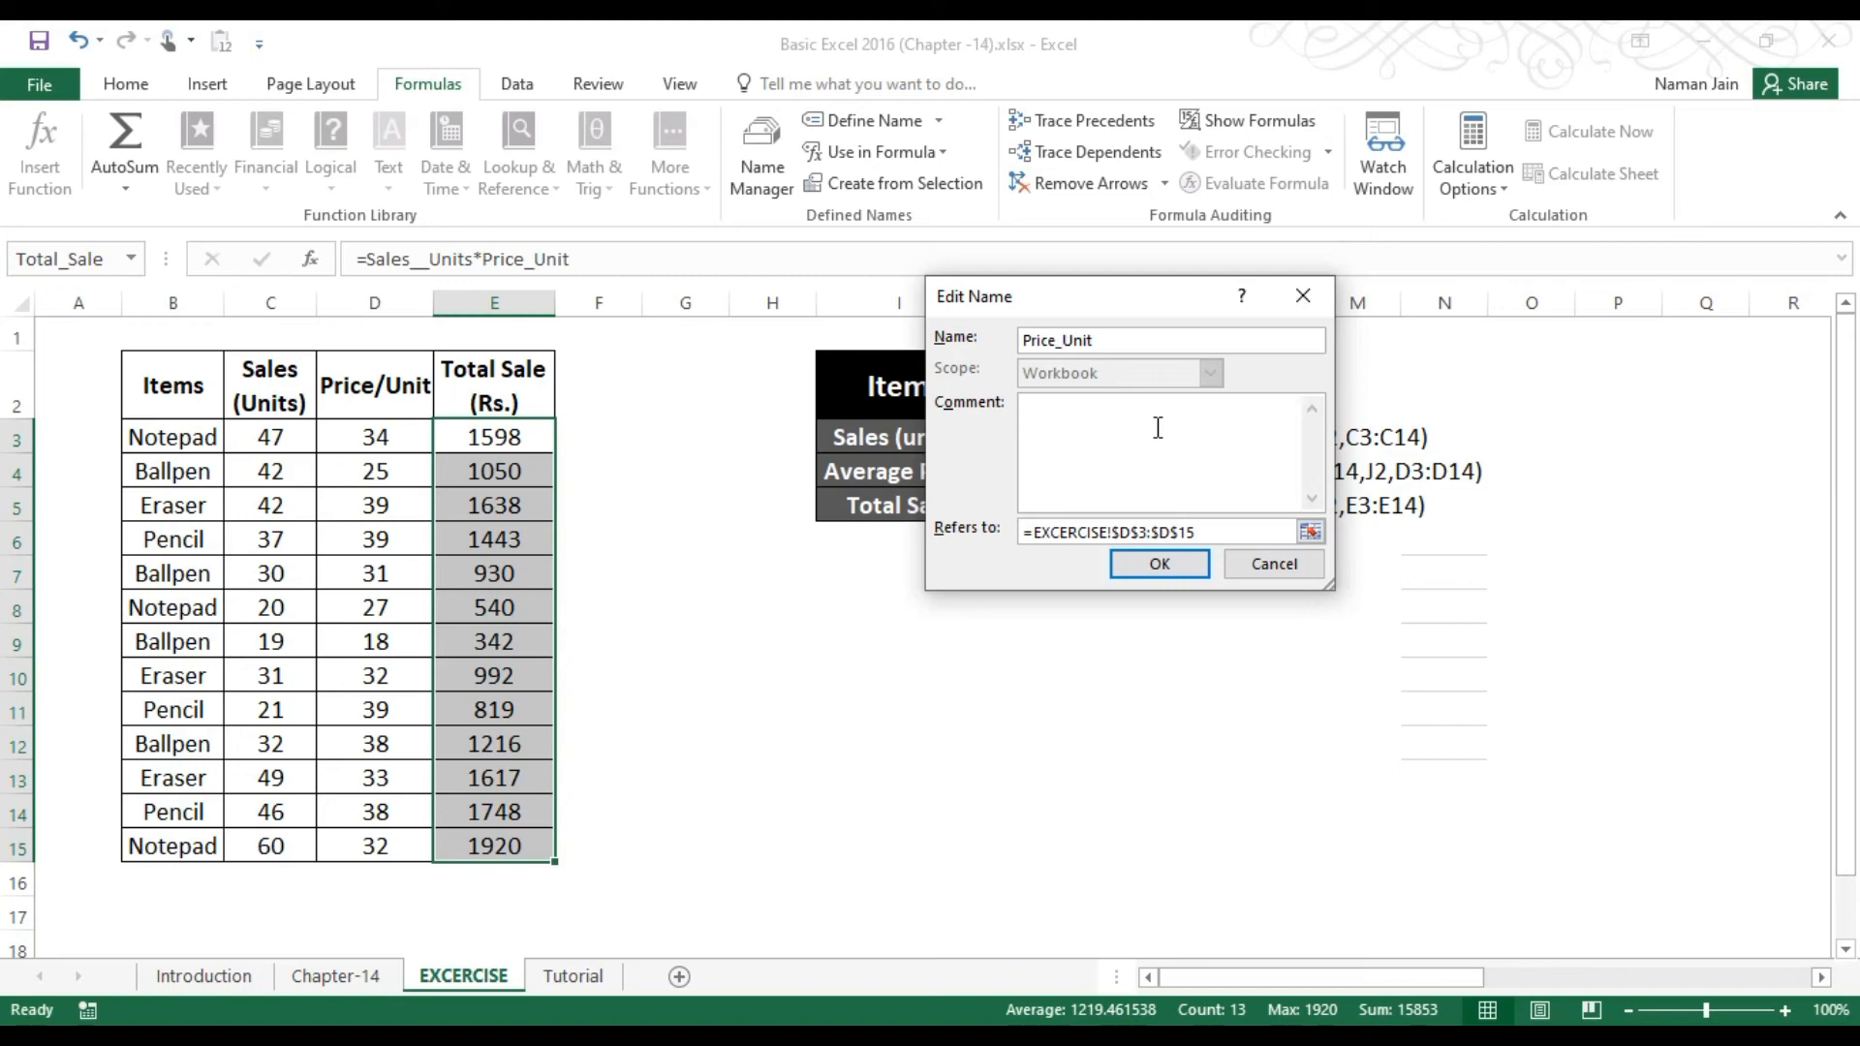
click(1185, 568)
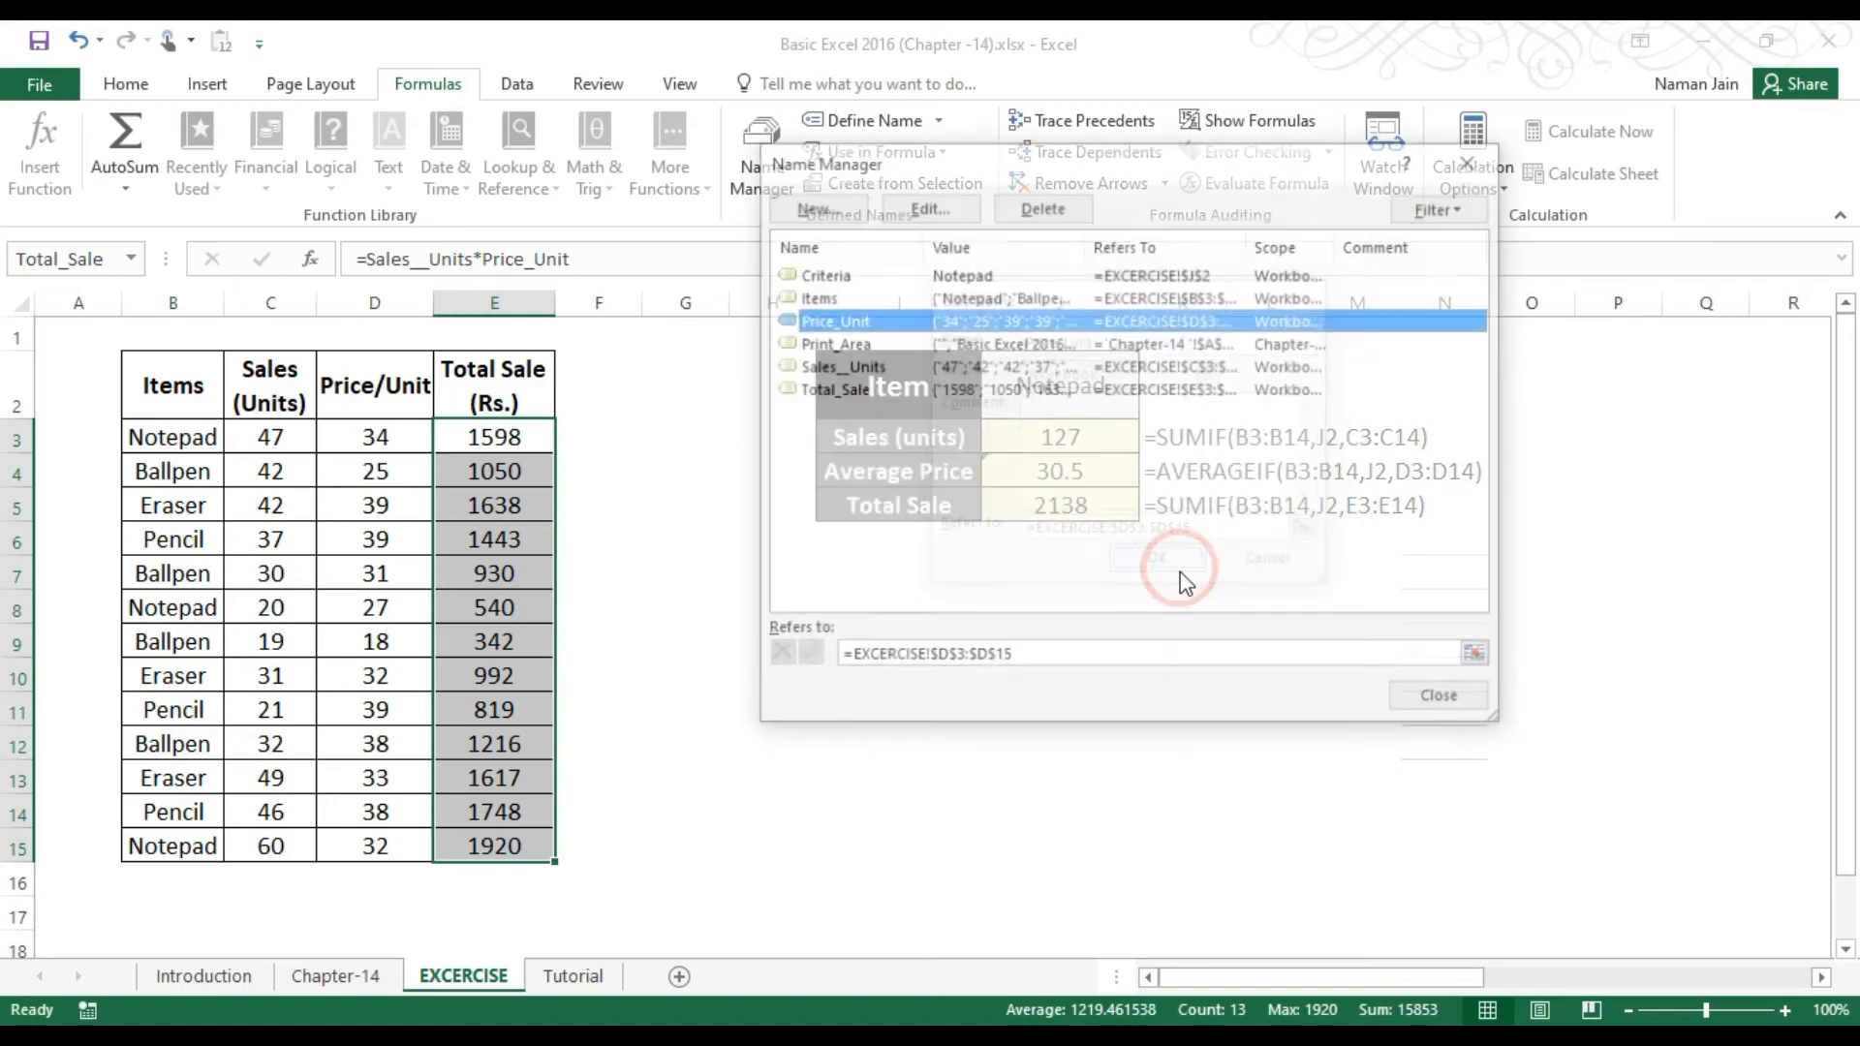
click(1443, 699)
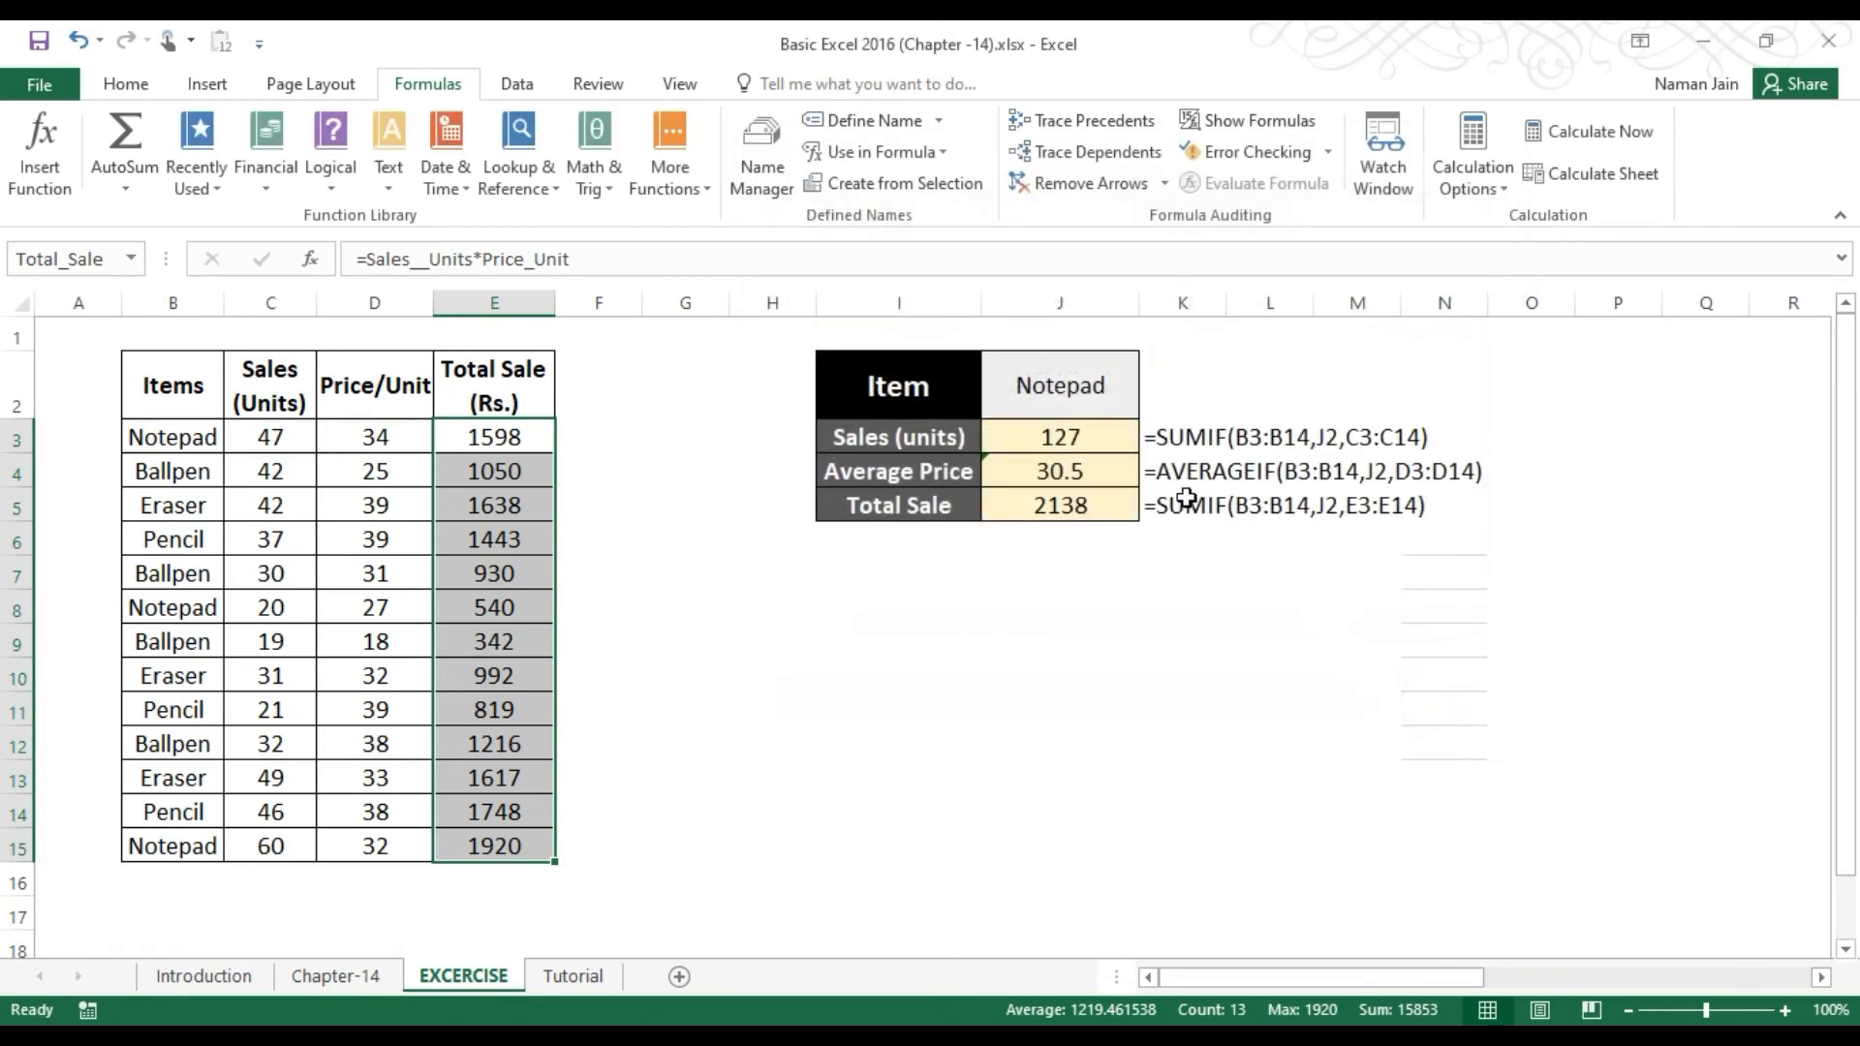
Step: In the sales units formula in J3, replace the J2 reference with the name Criteria
click(1075, 472)
click(1065, 438)
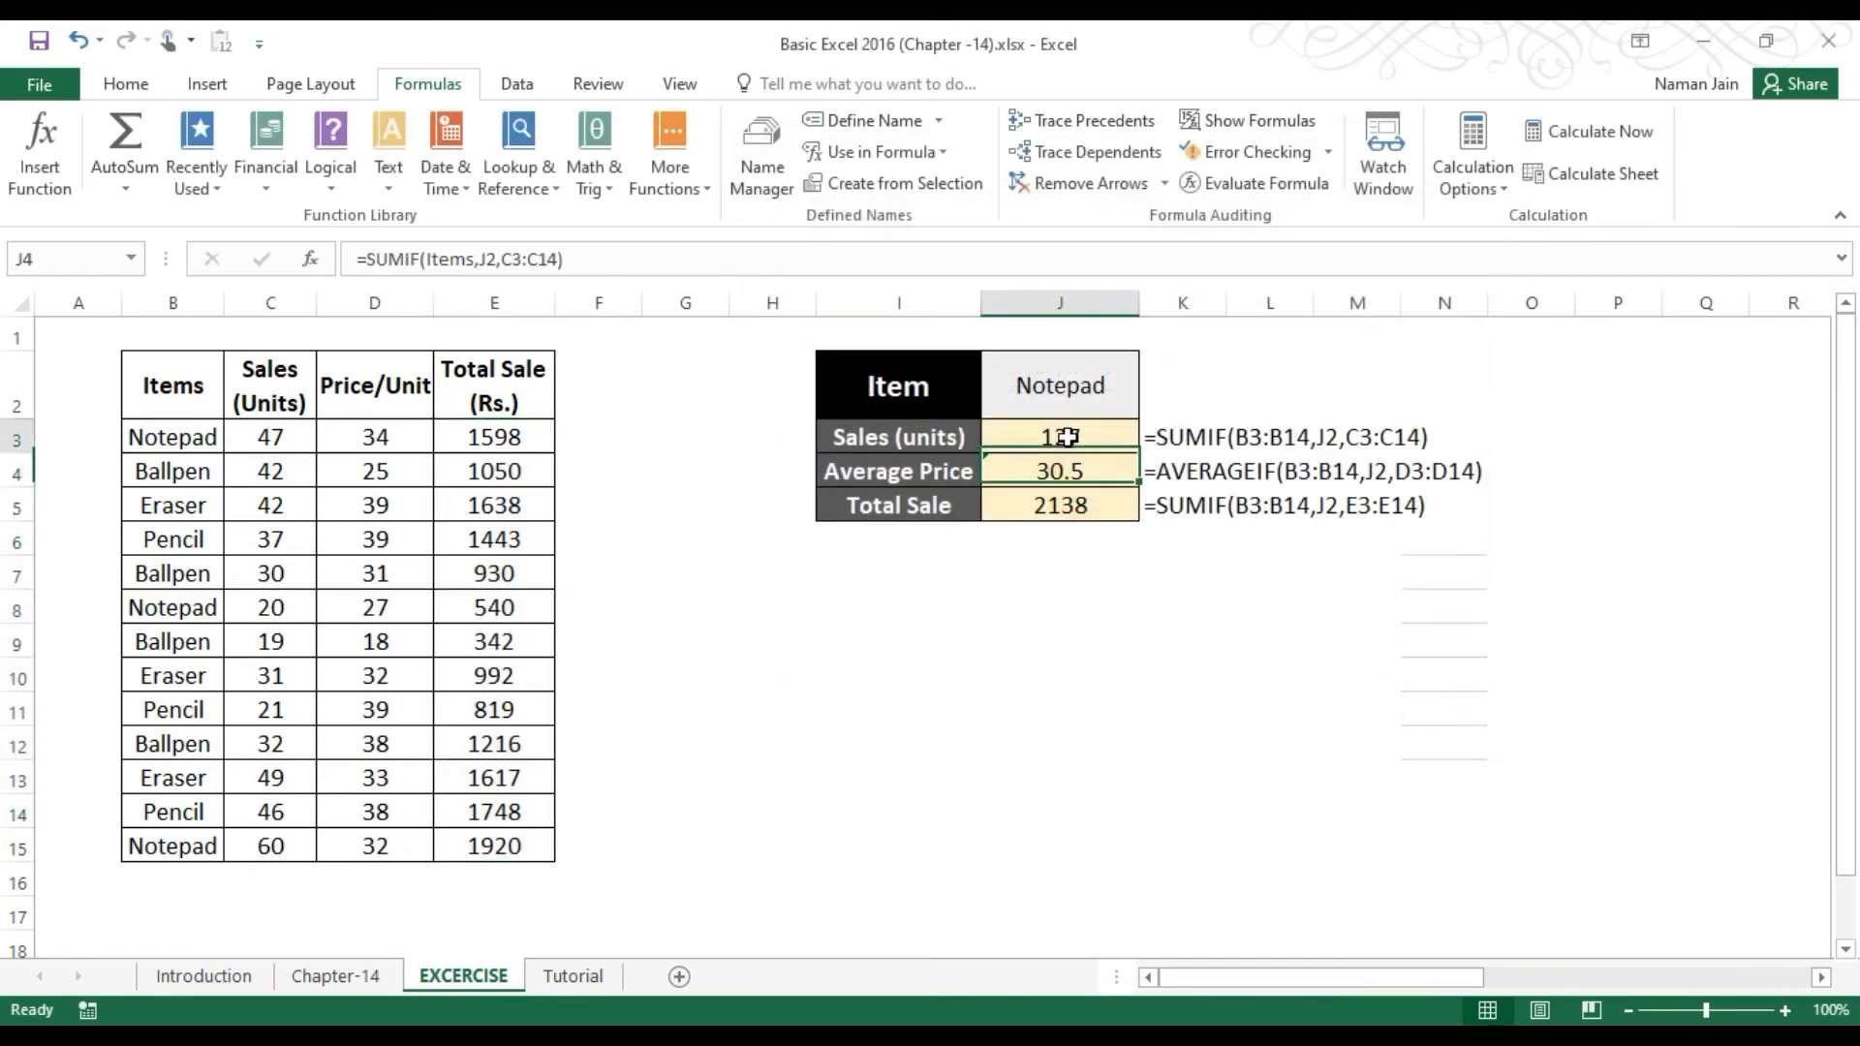
double_click(489, 259)
text(cre)
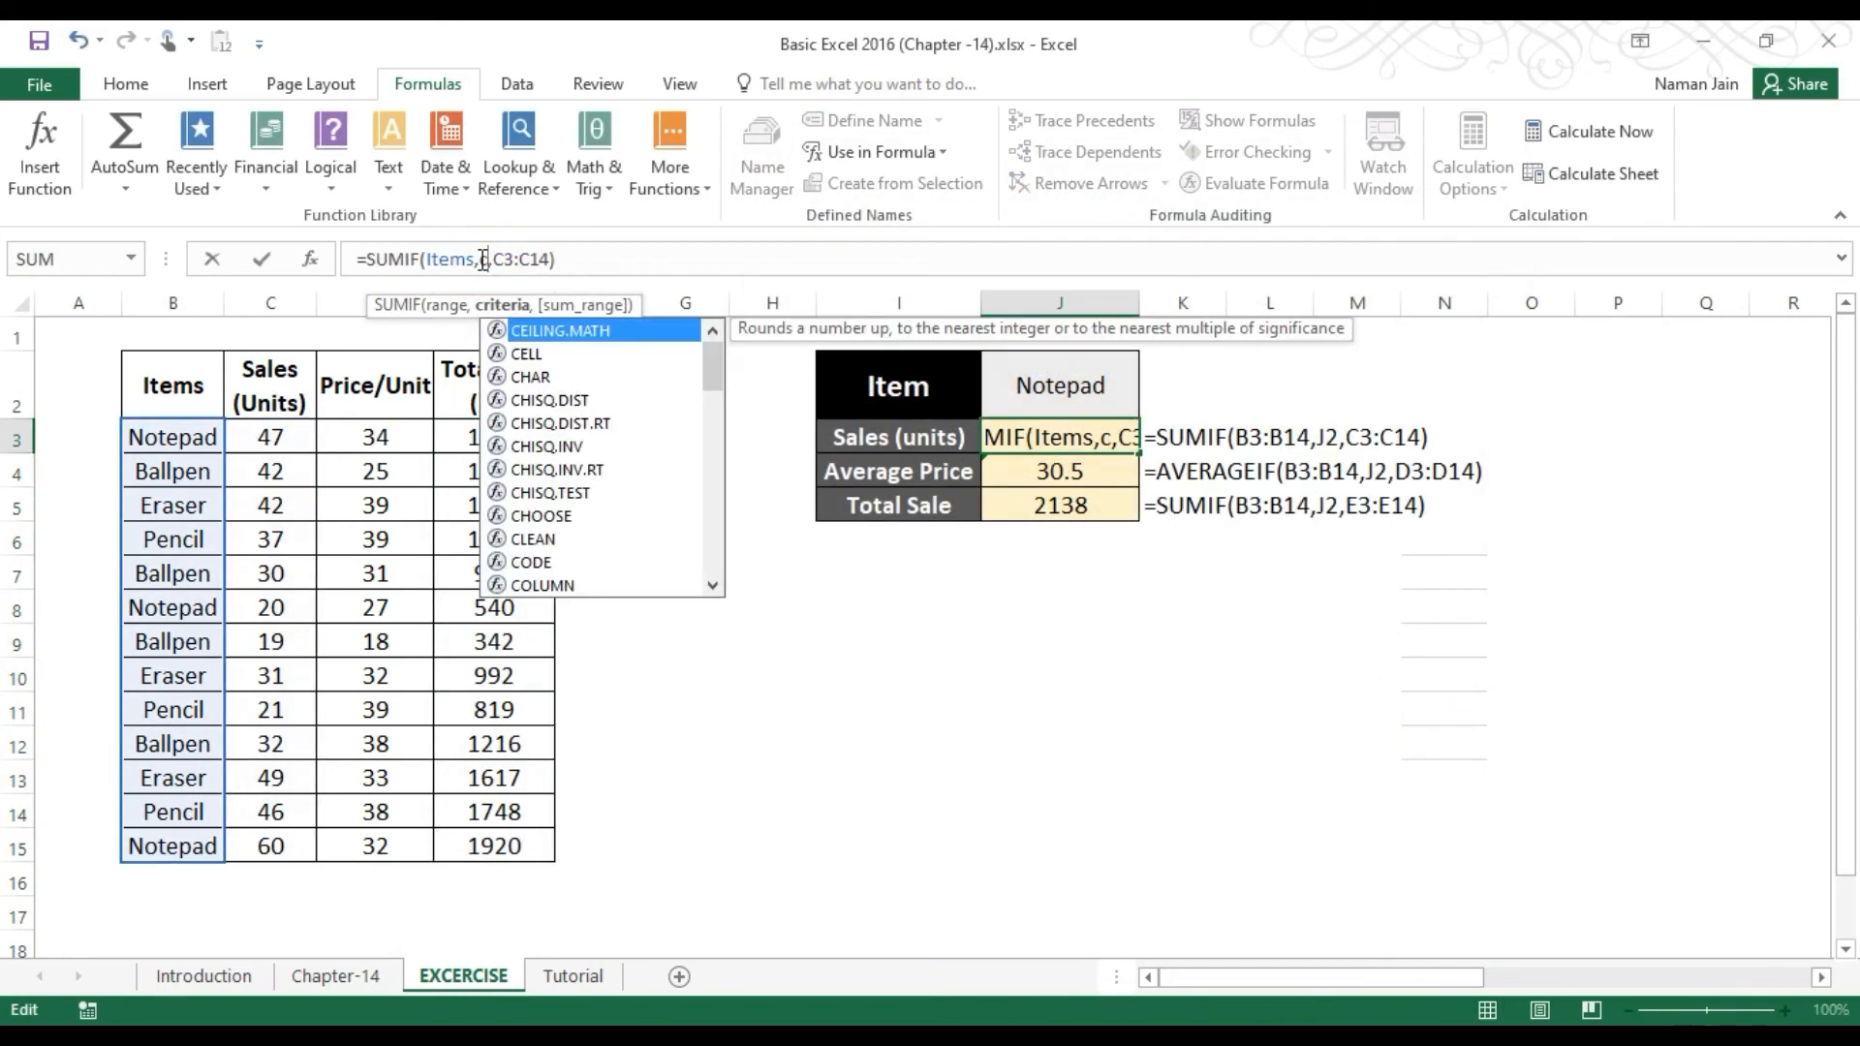
key(BackSpace)
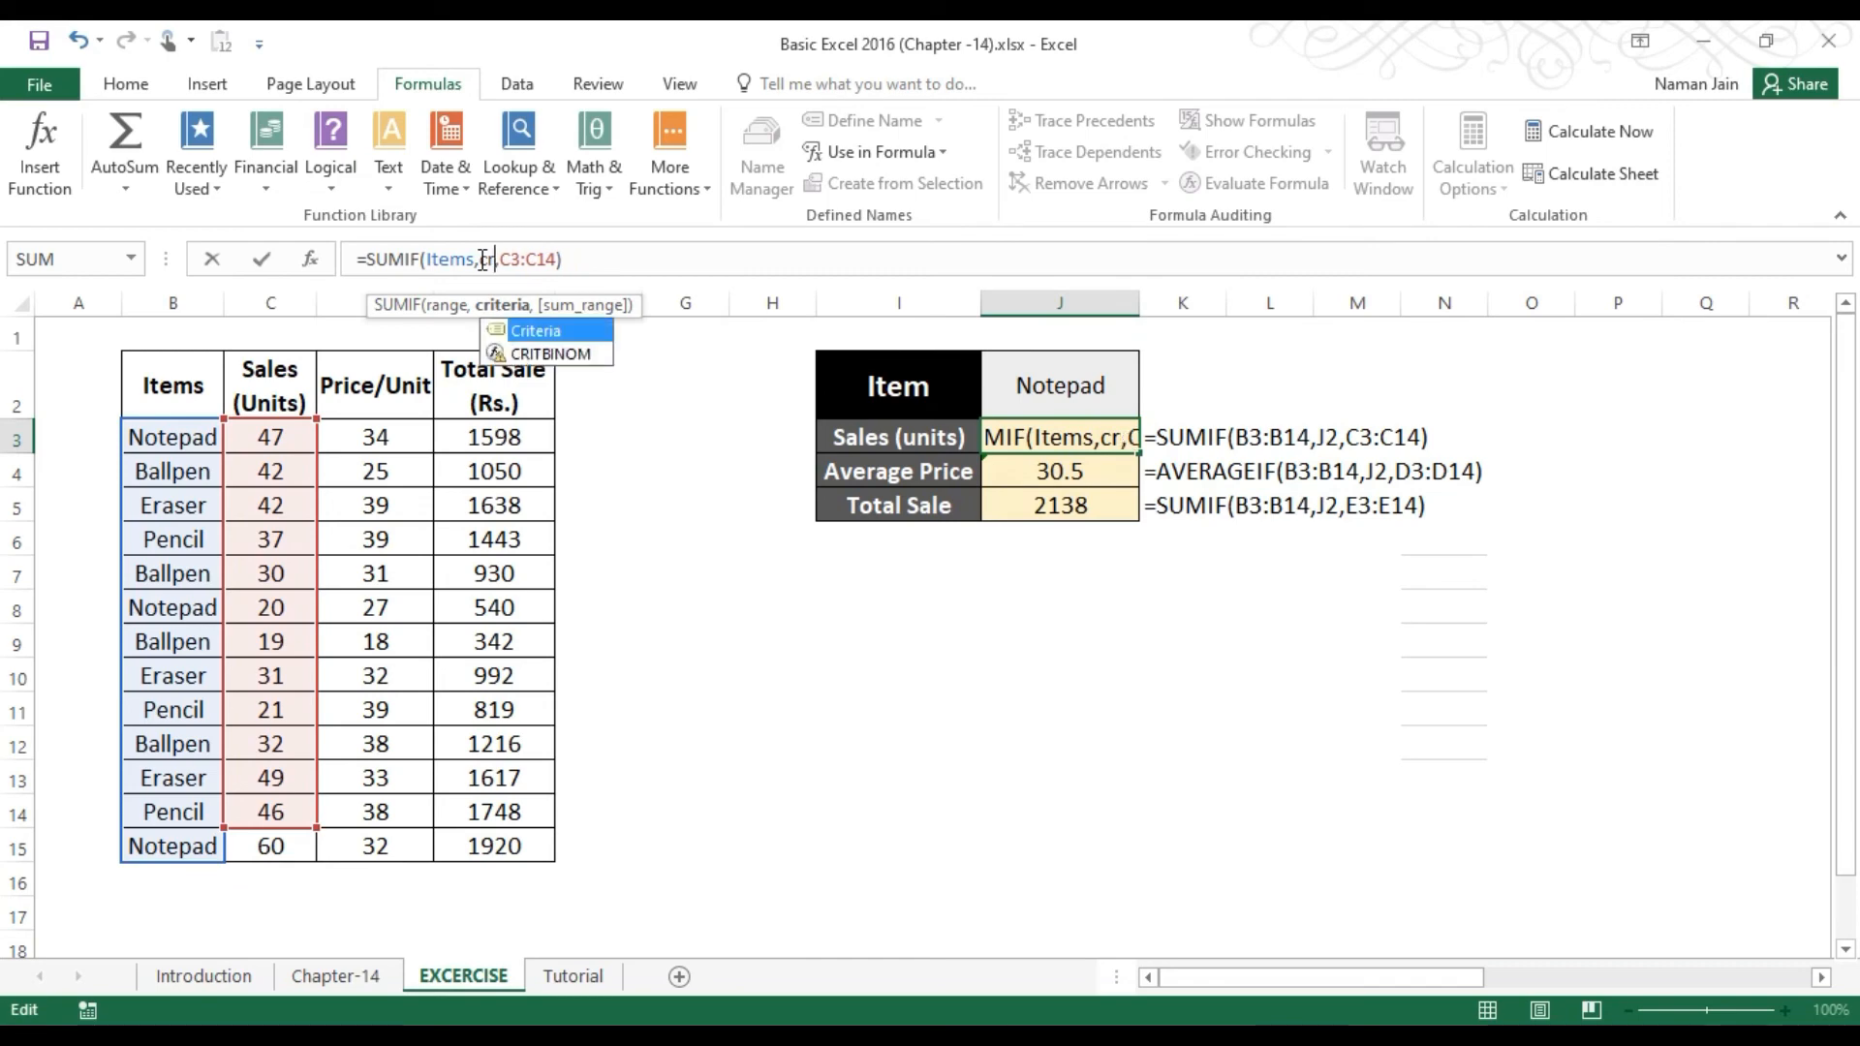
text(i)
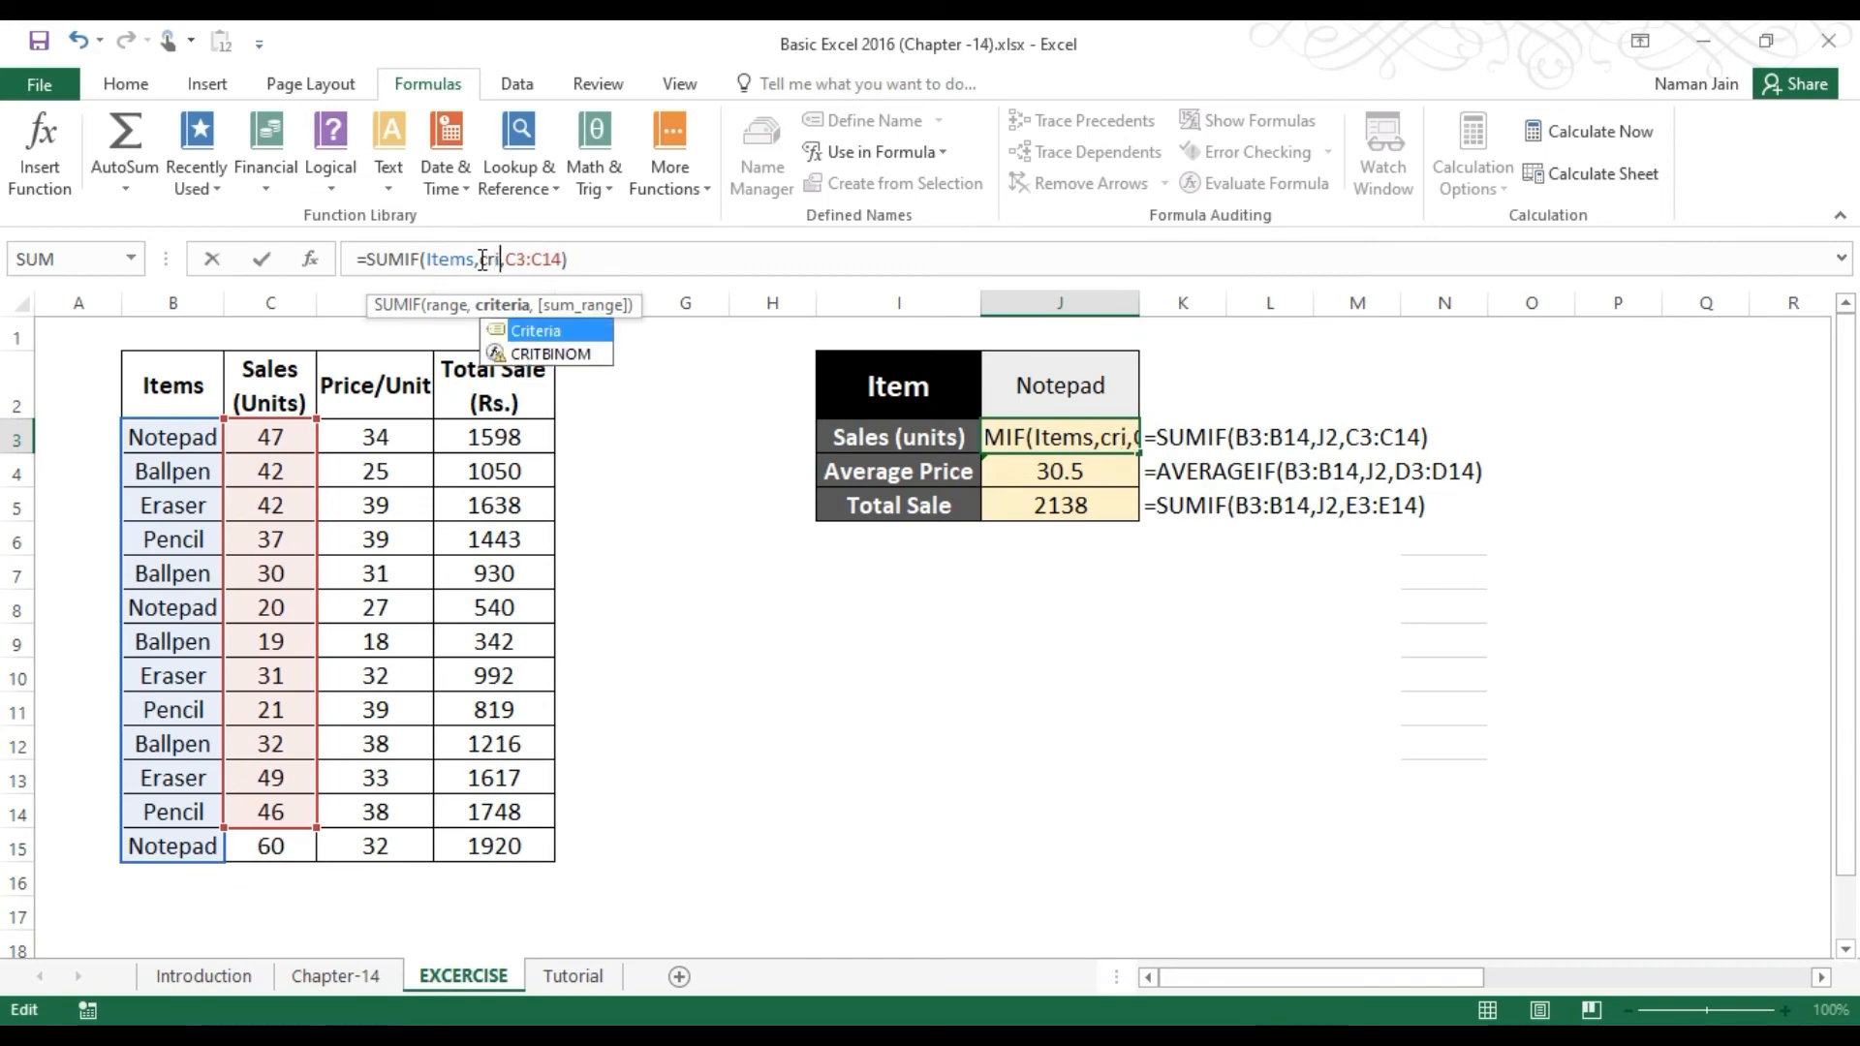
double_click(542, 331)
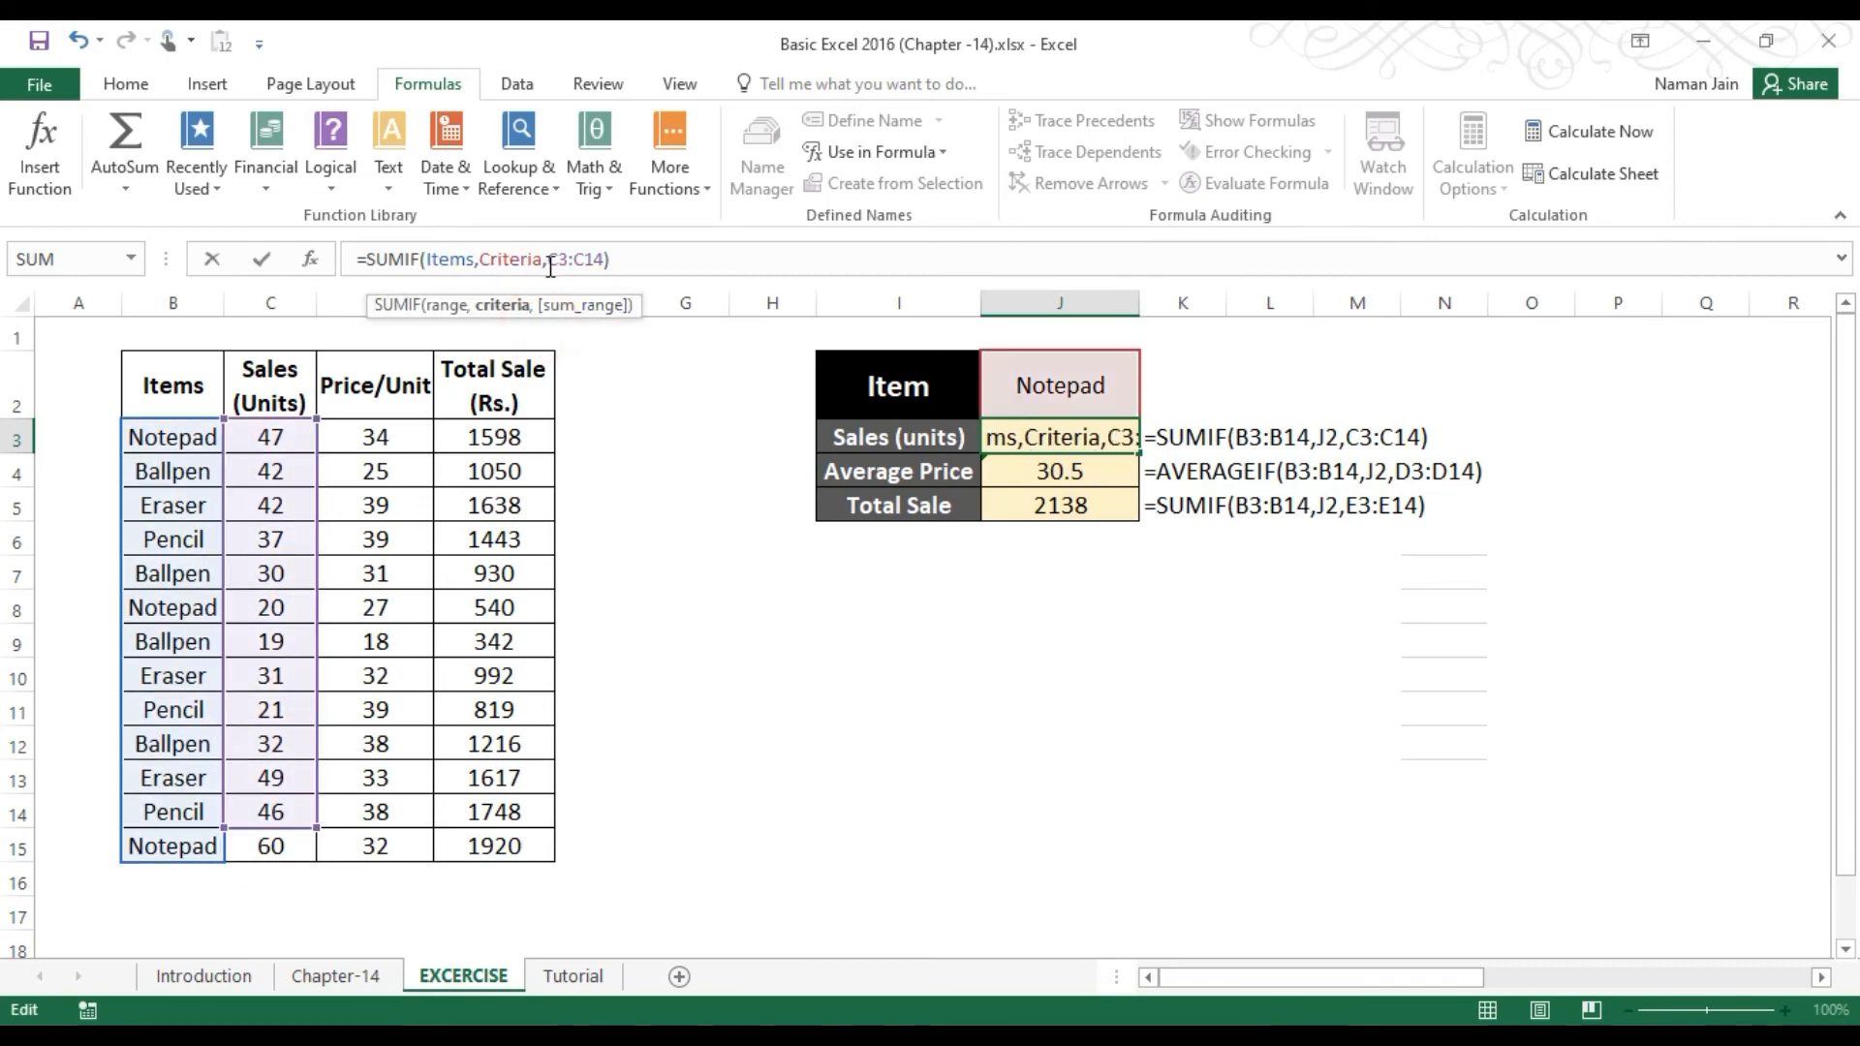
Step: Replace the C3:C14 sum range in J3's SUMIF formula with the name Sales__Units and commit it
drag(545, 259, 603, 262)
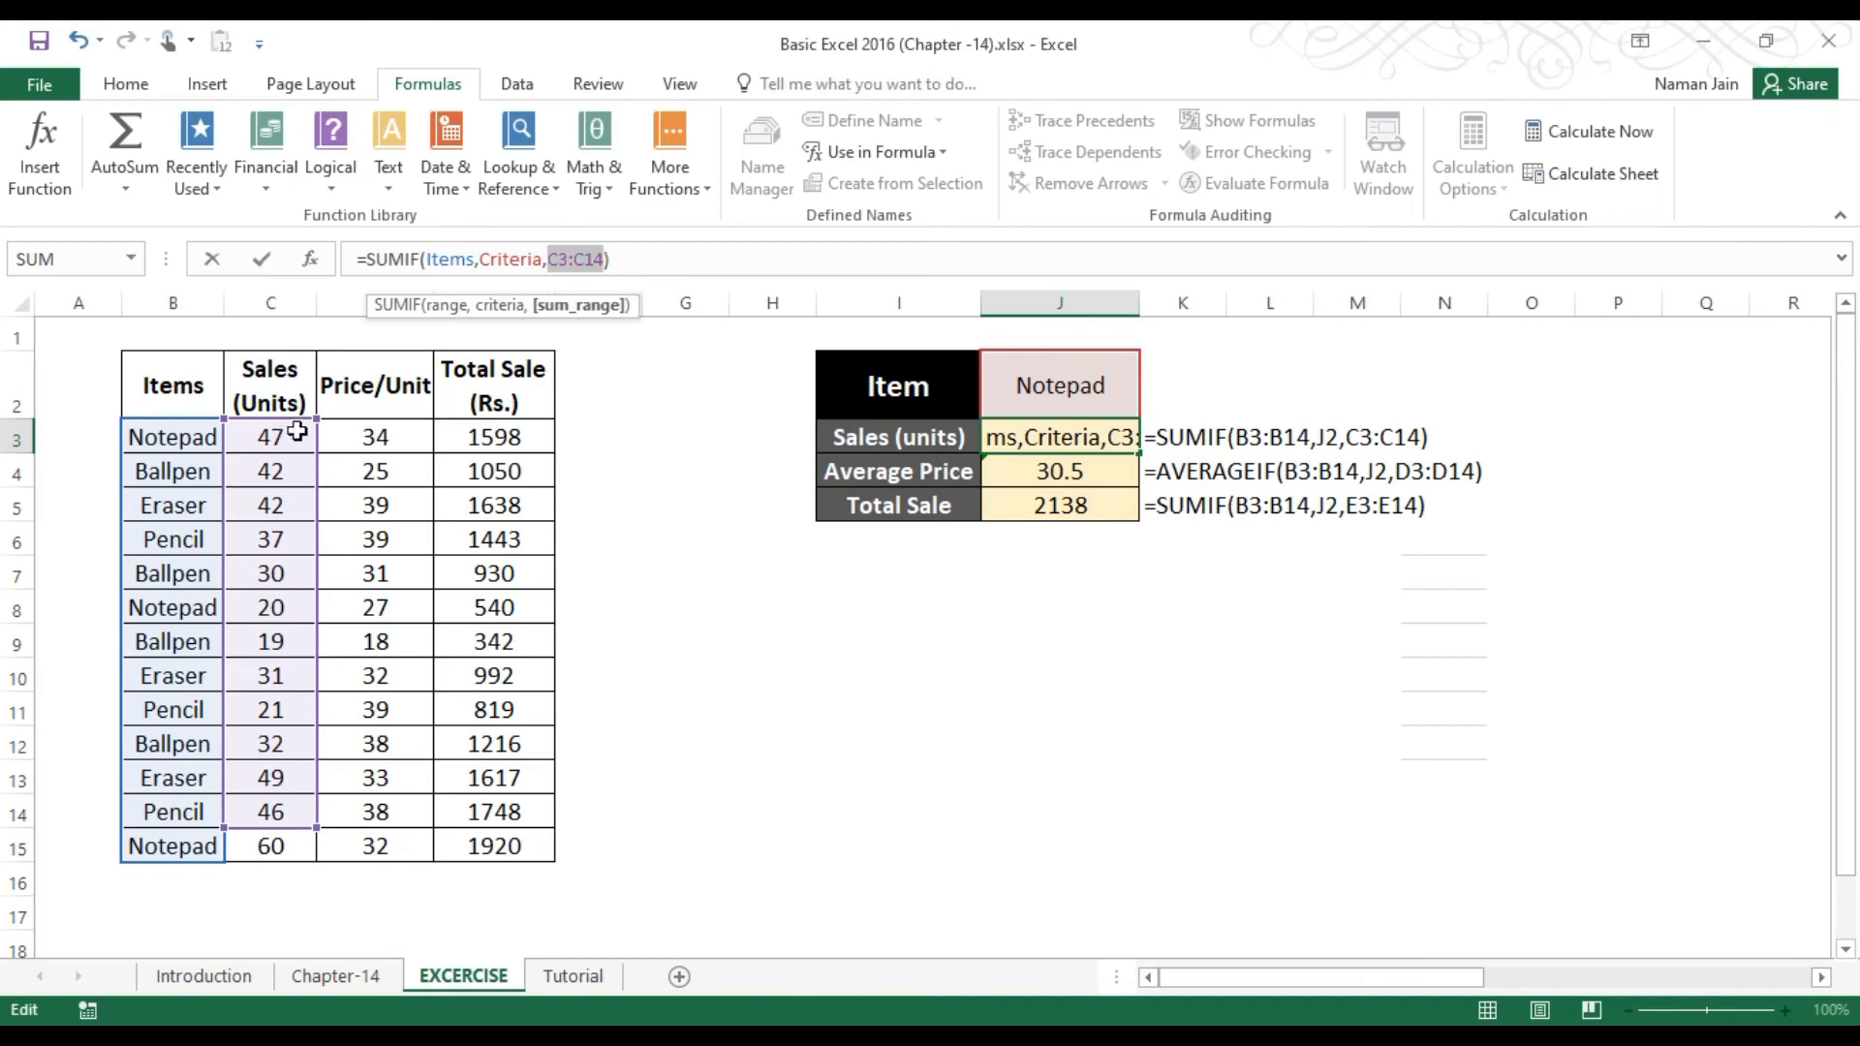
text(sa)
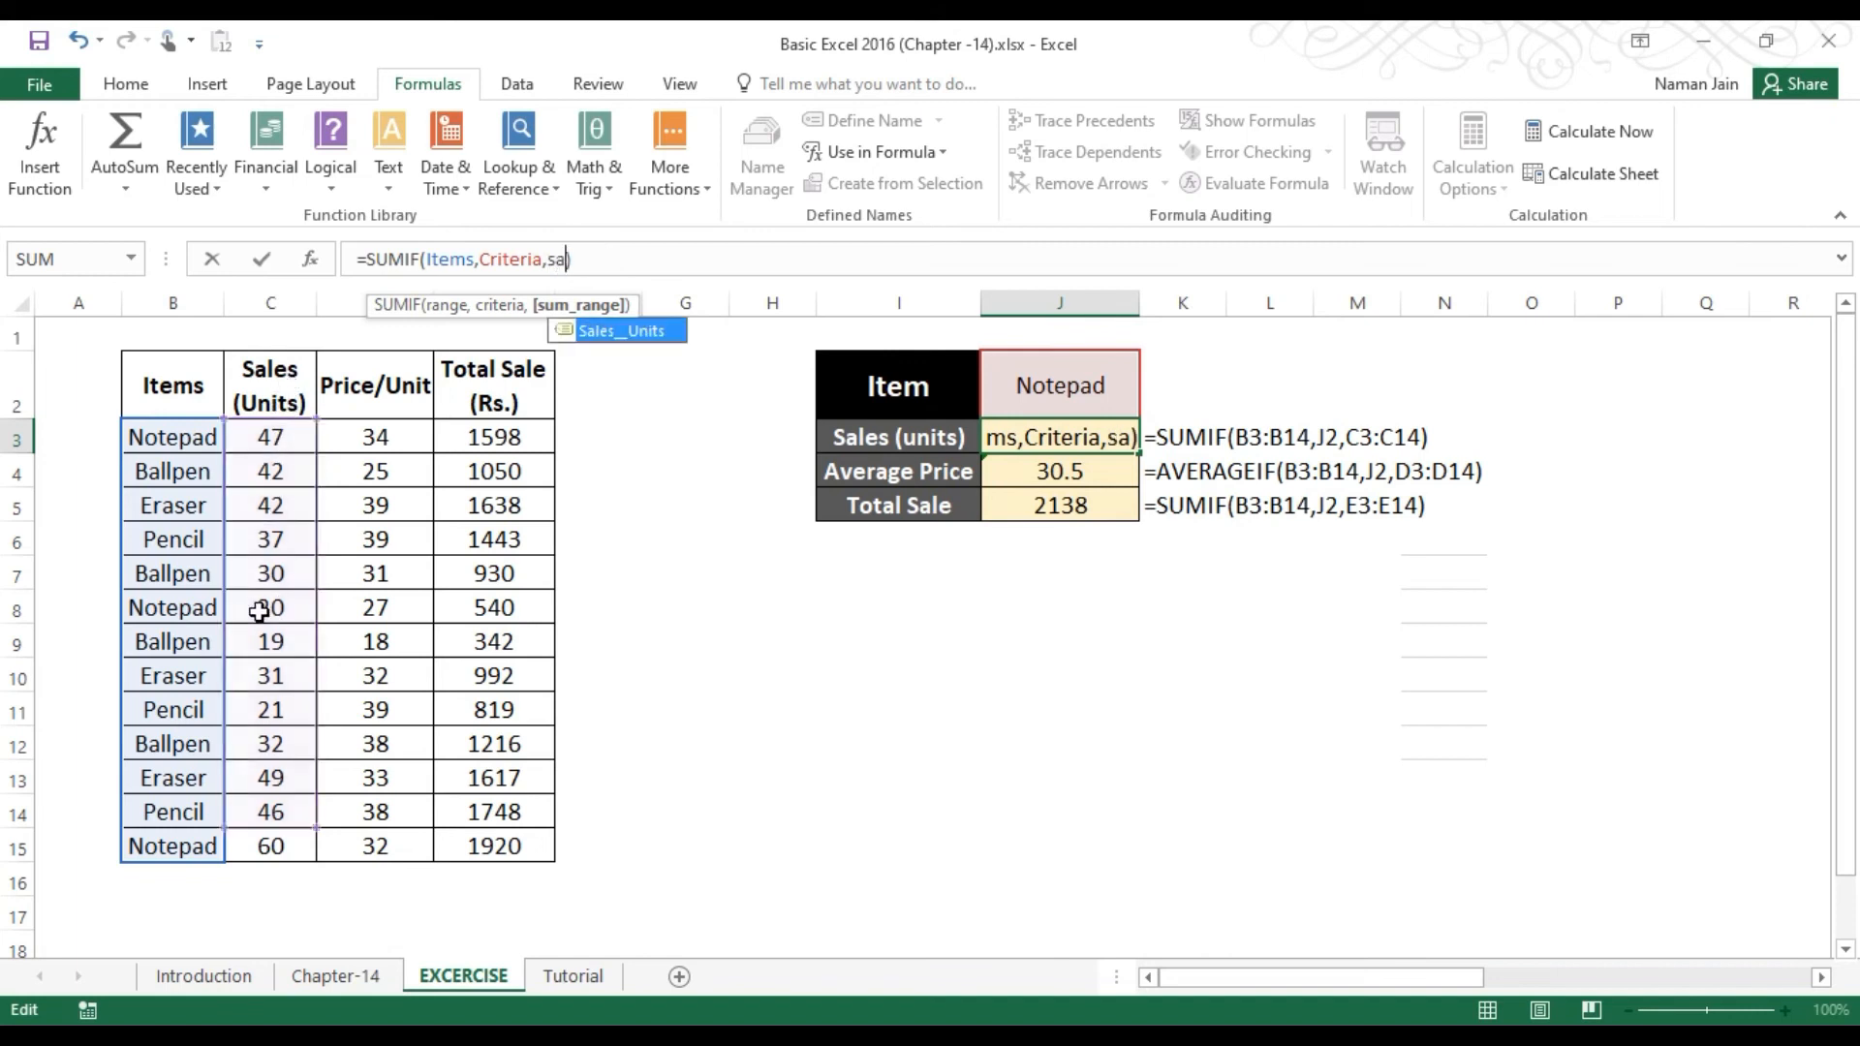
key(Tab)
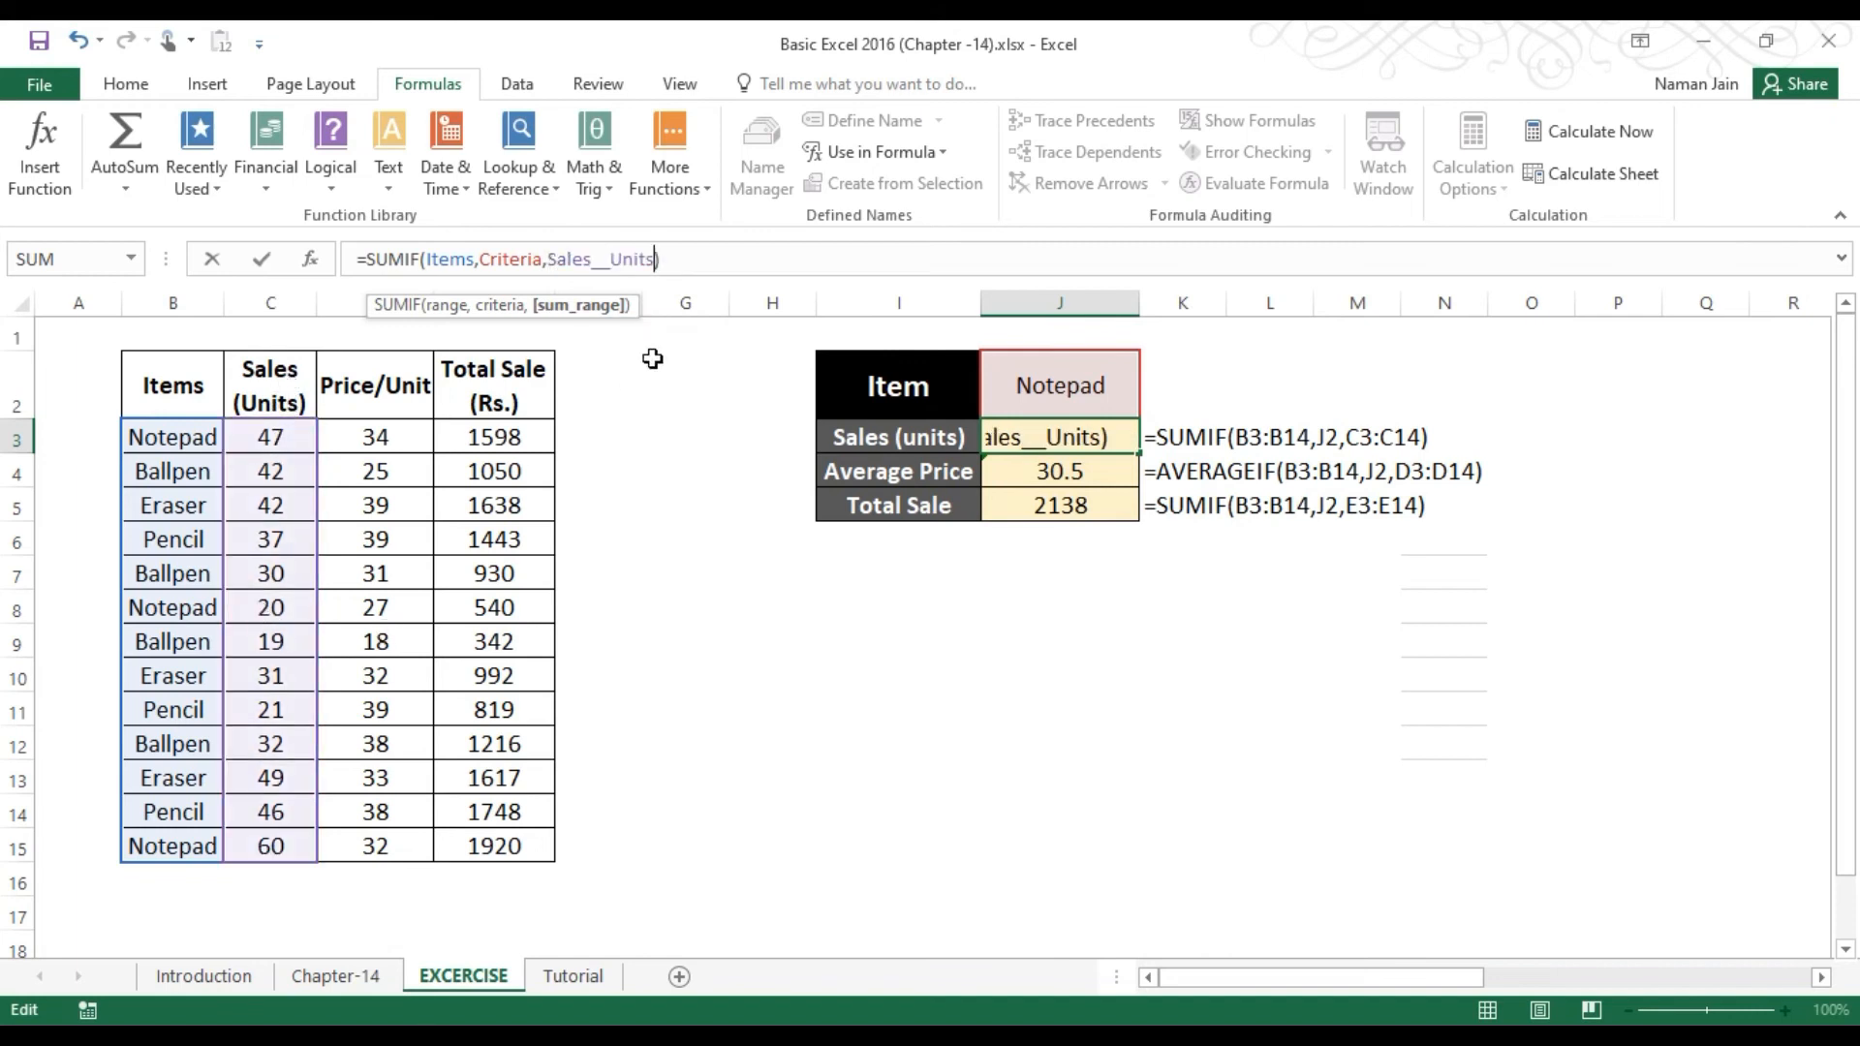
key(Return)
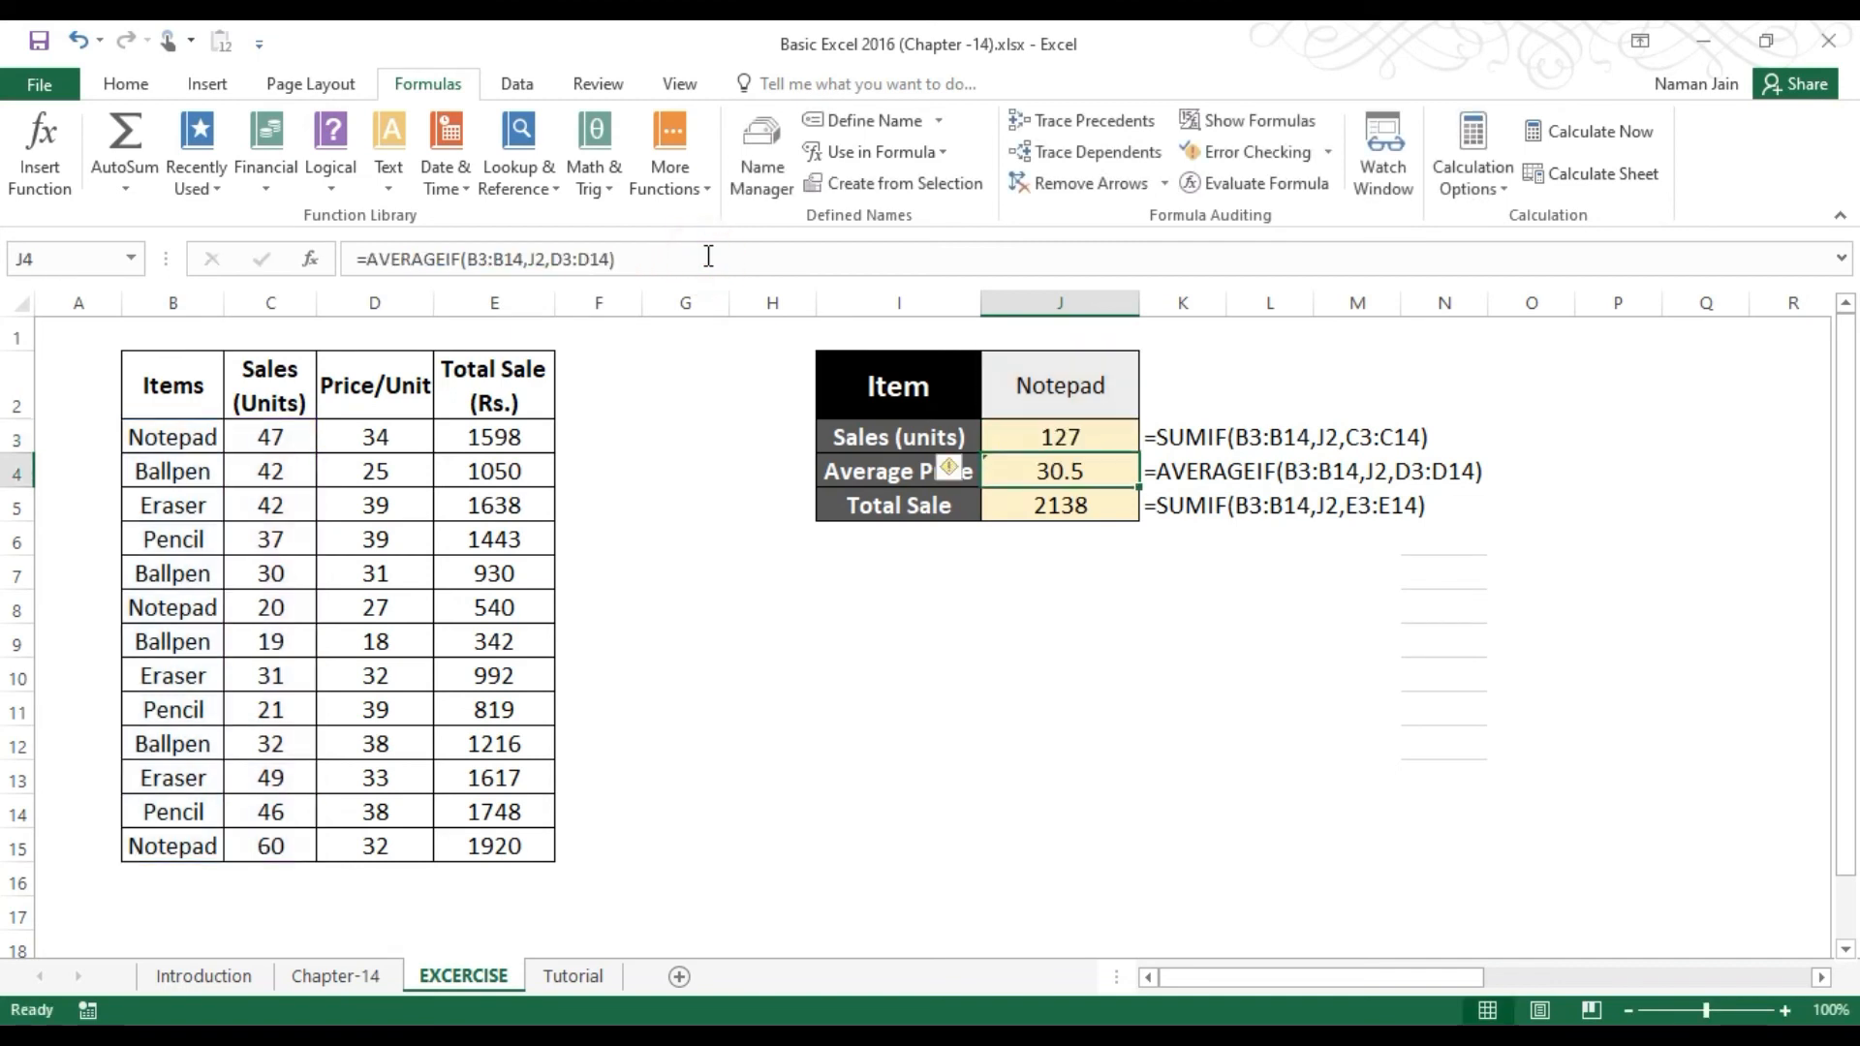
Step: Compare the named-range formula in J3 with the cell-reference version written beside it in K3
click(1098, 439)
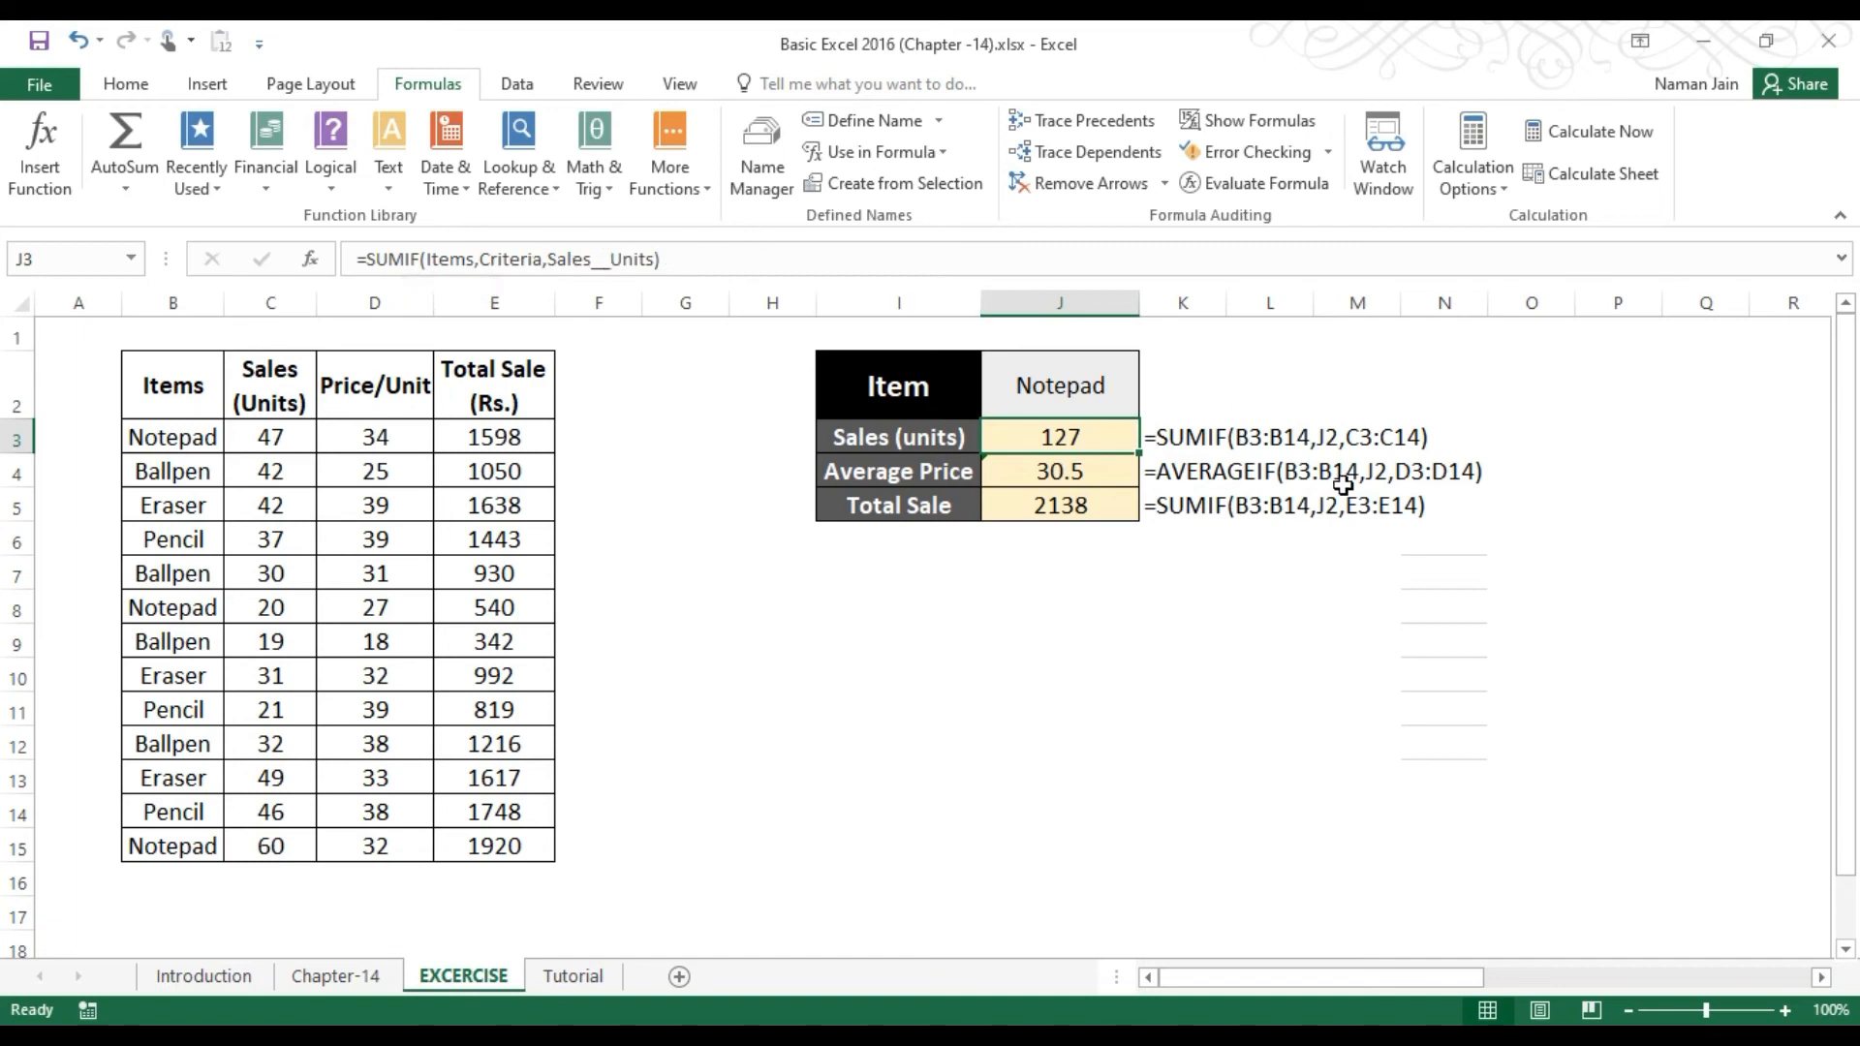
click(1162, 437)
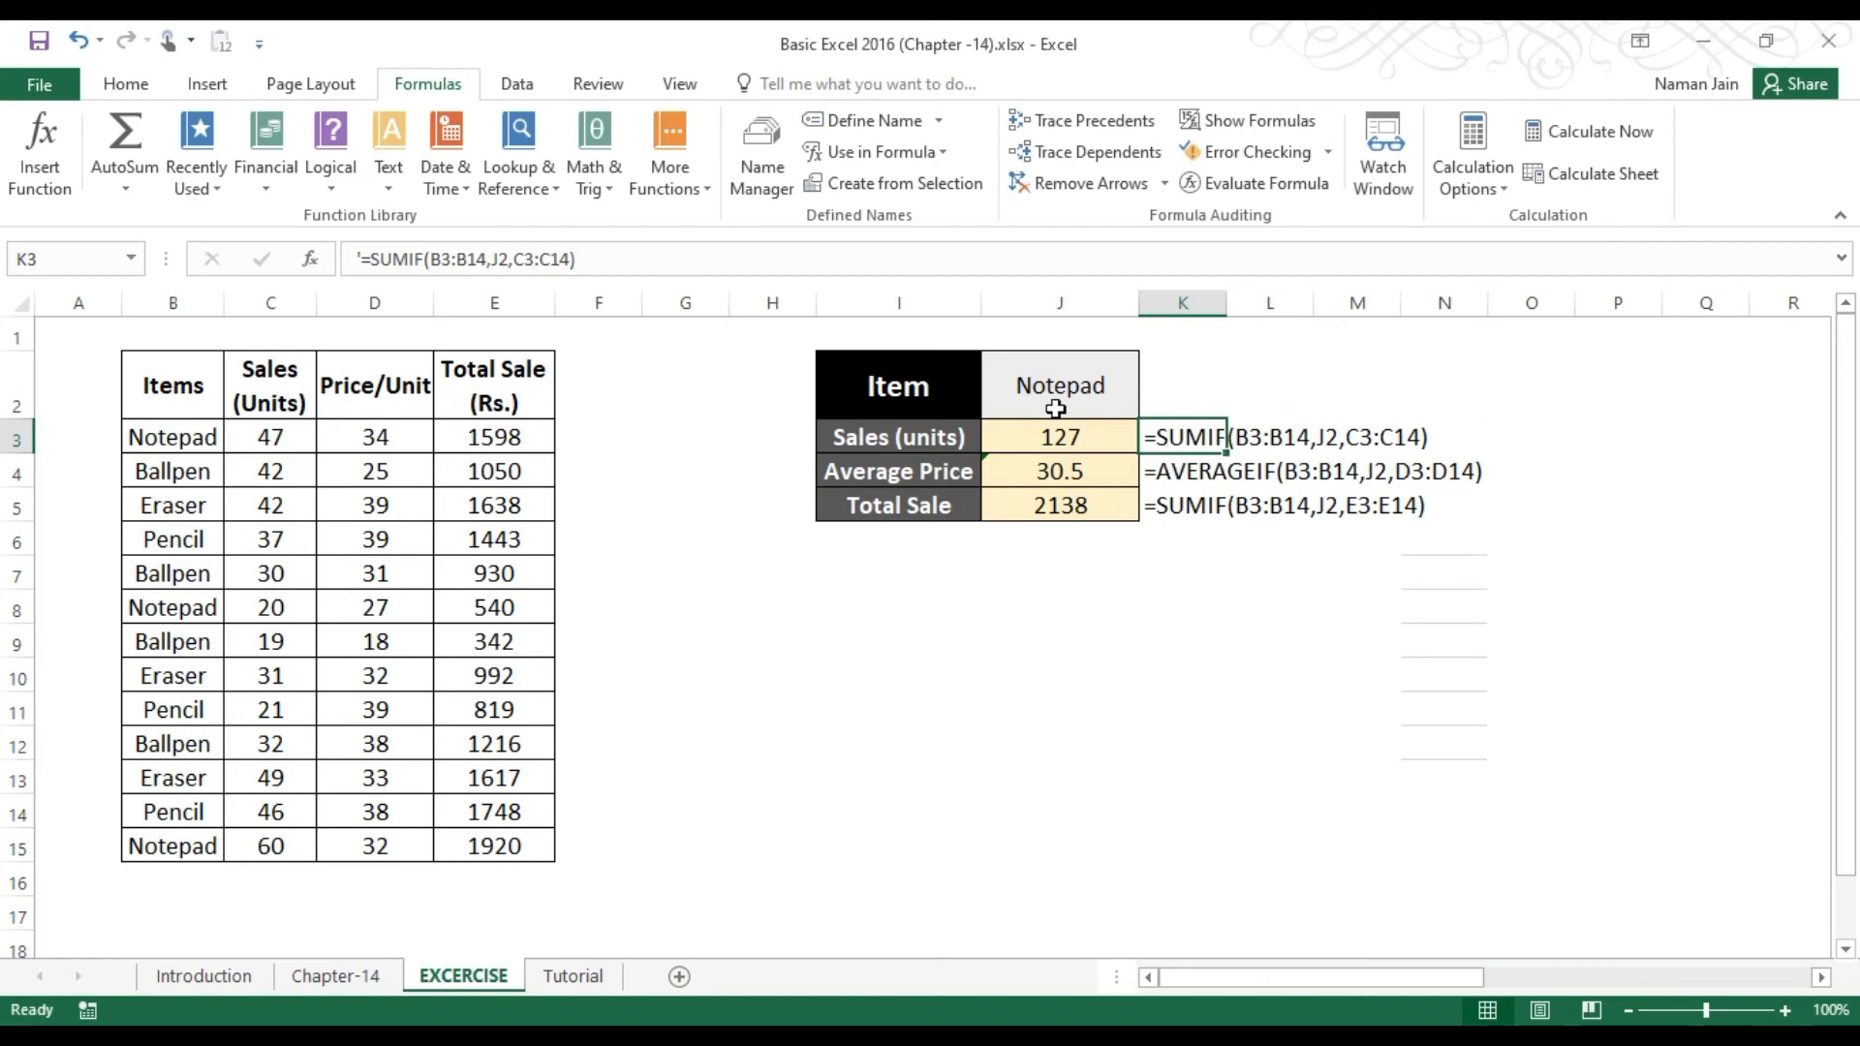
click(1198, 436)
click(1034, 436)
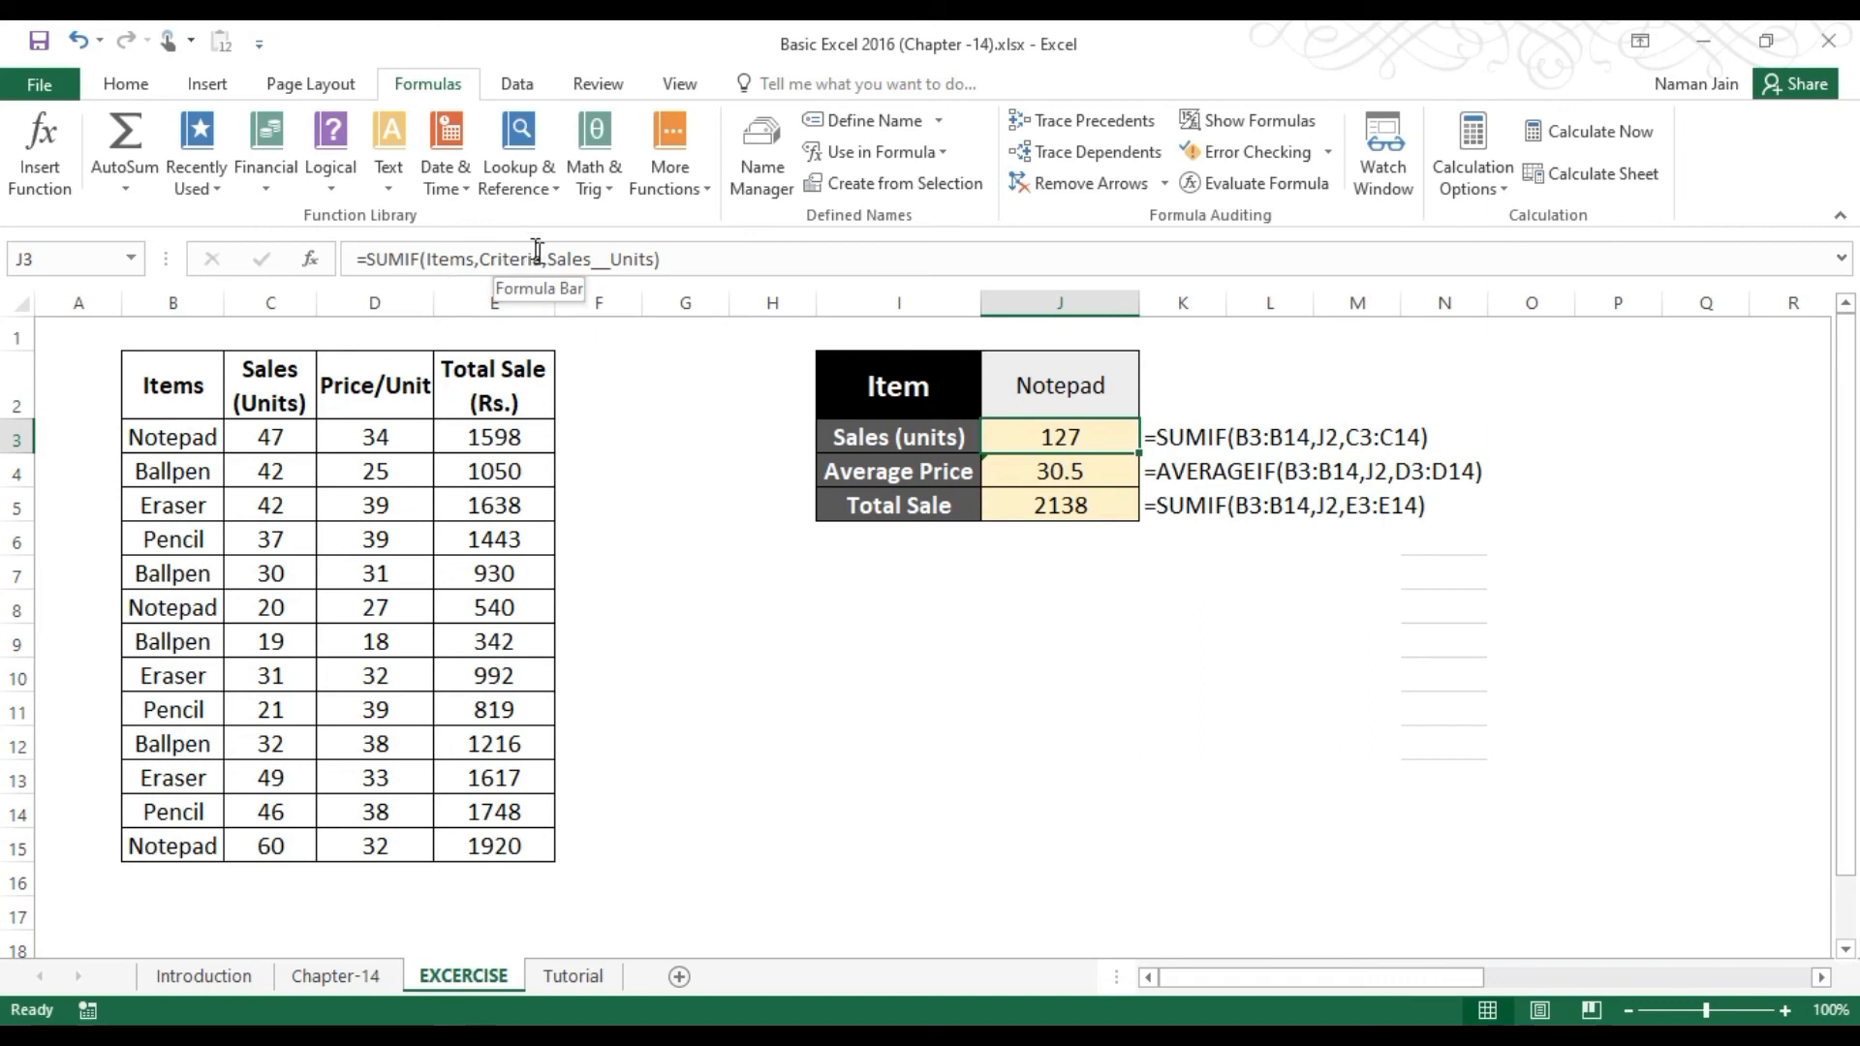
click(634, 254)
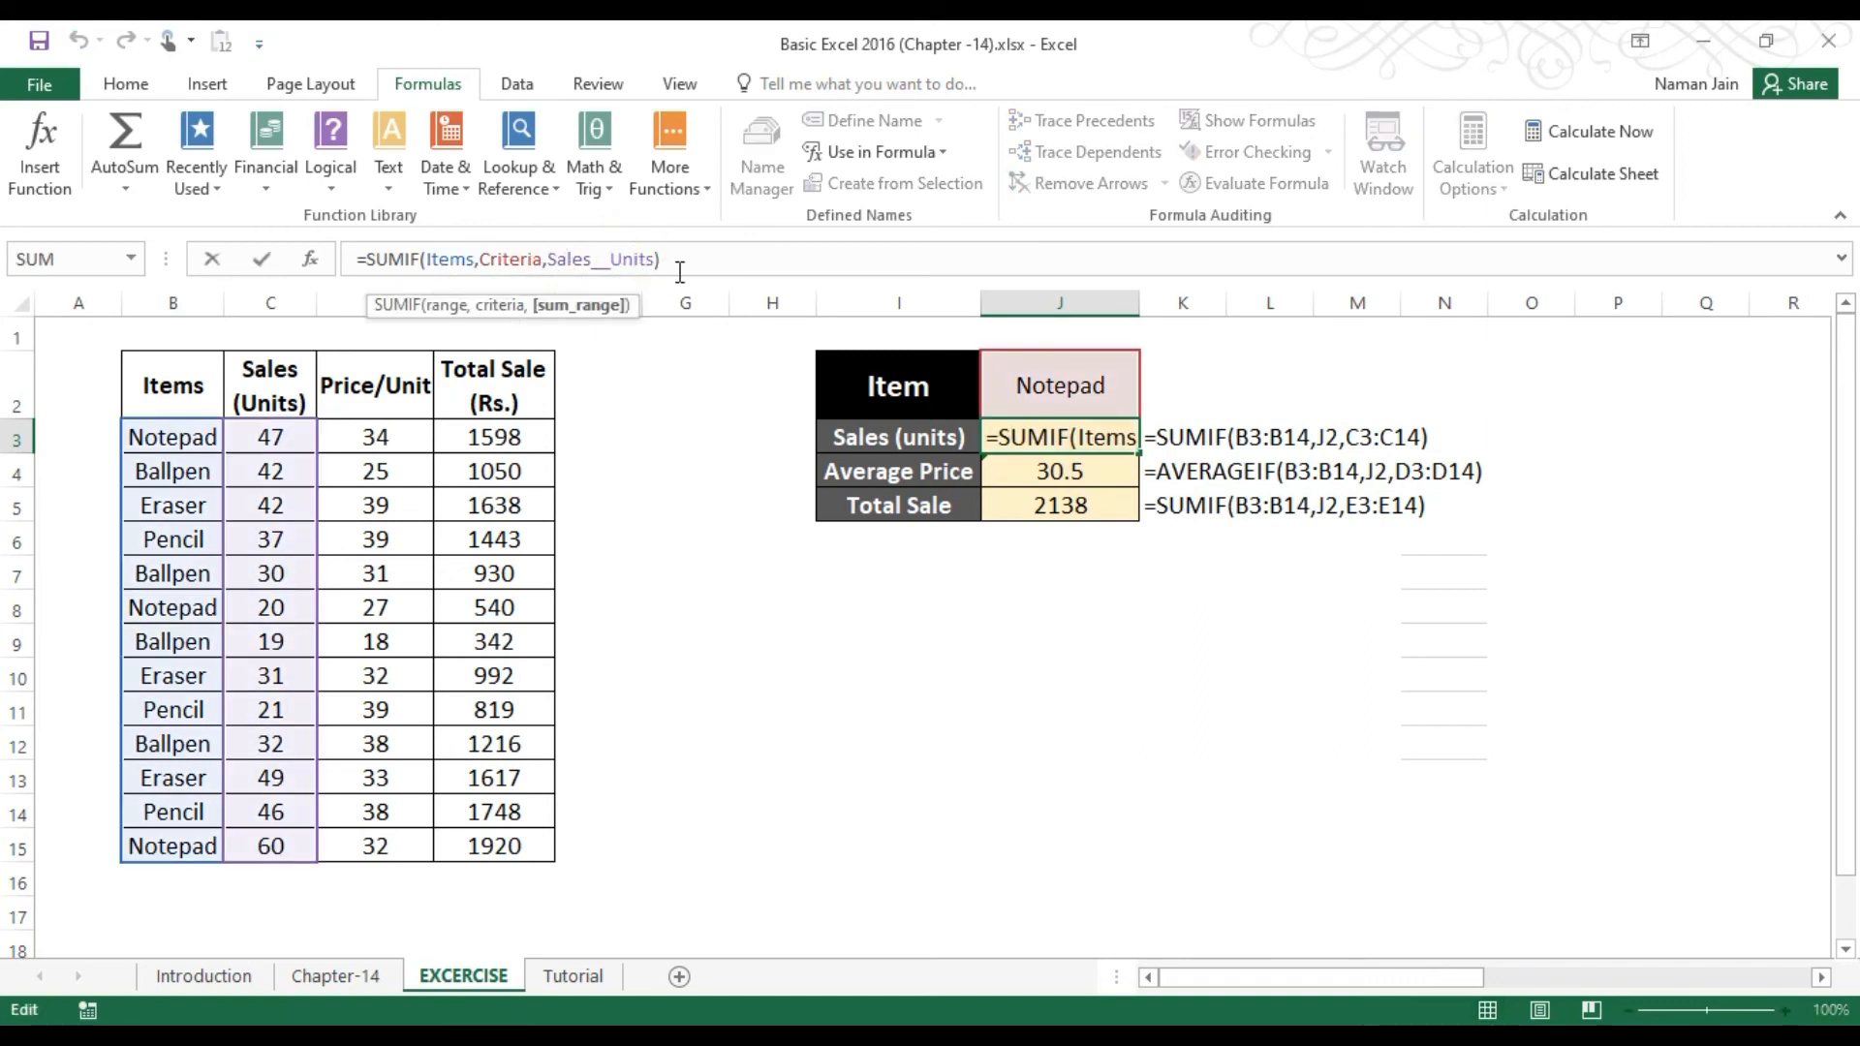
key(ctrl+Return)
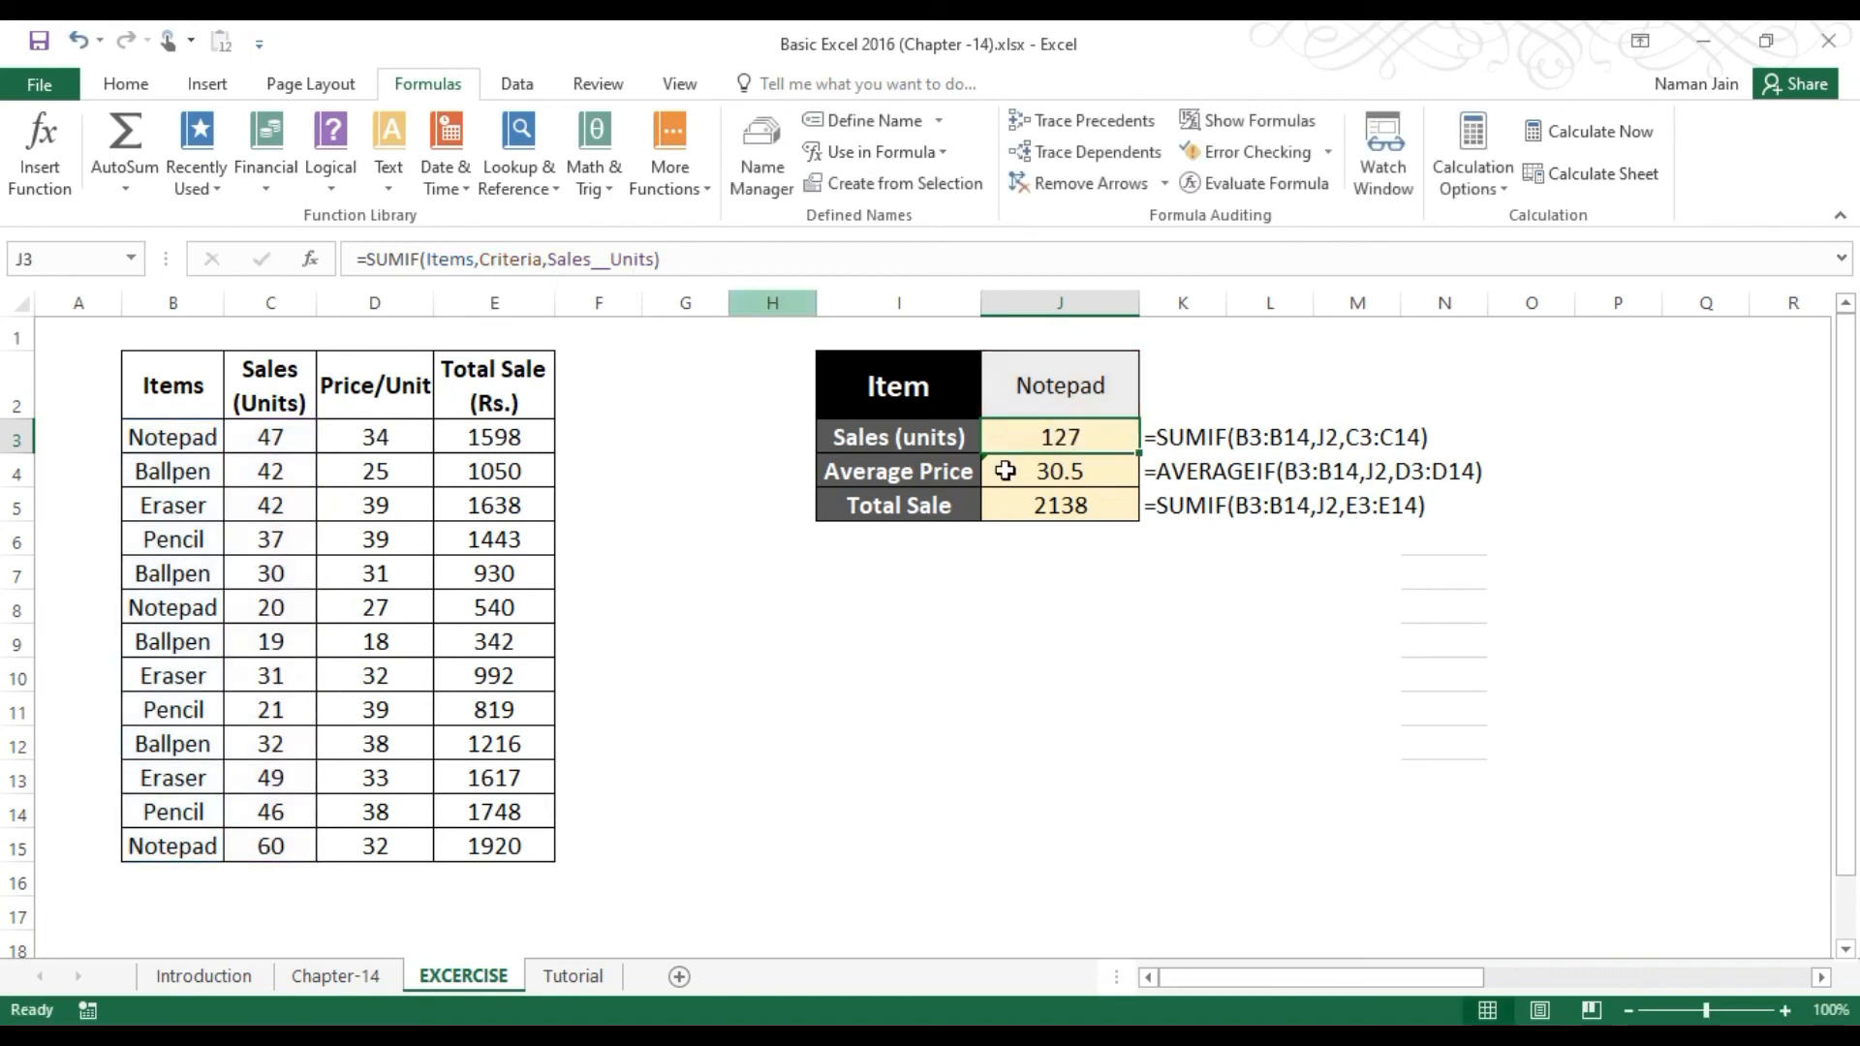
Step: In the average price formula in J4, replace B3:B14 with the name Items and J2 with Criteria
click(1071, 475)
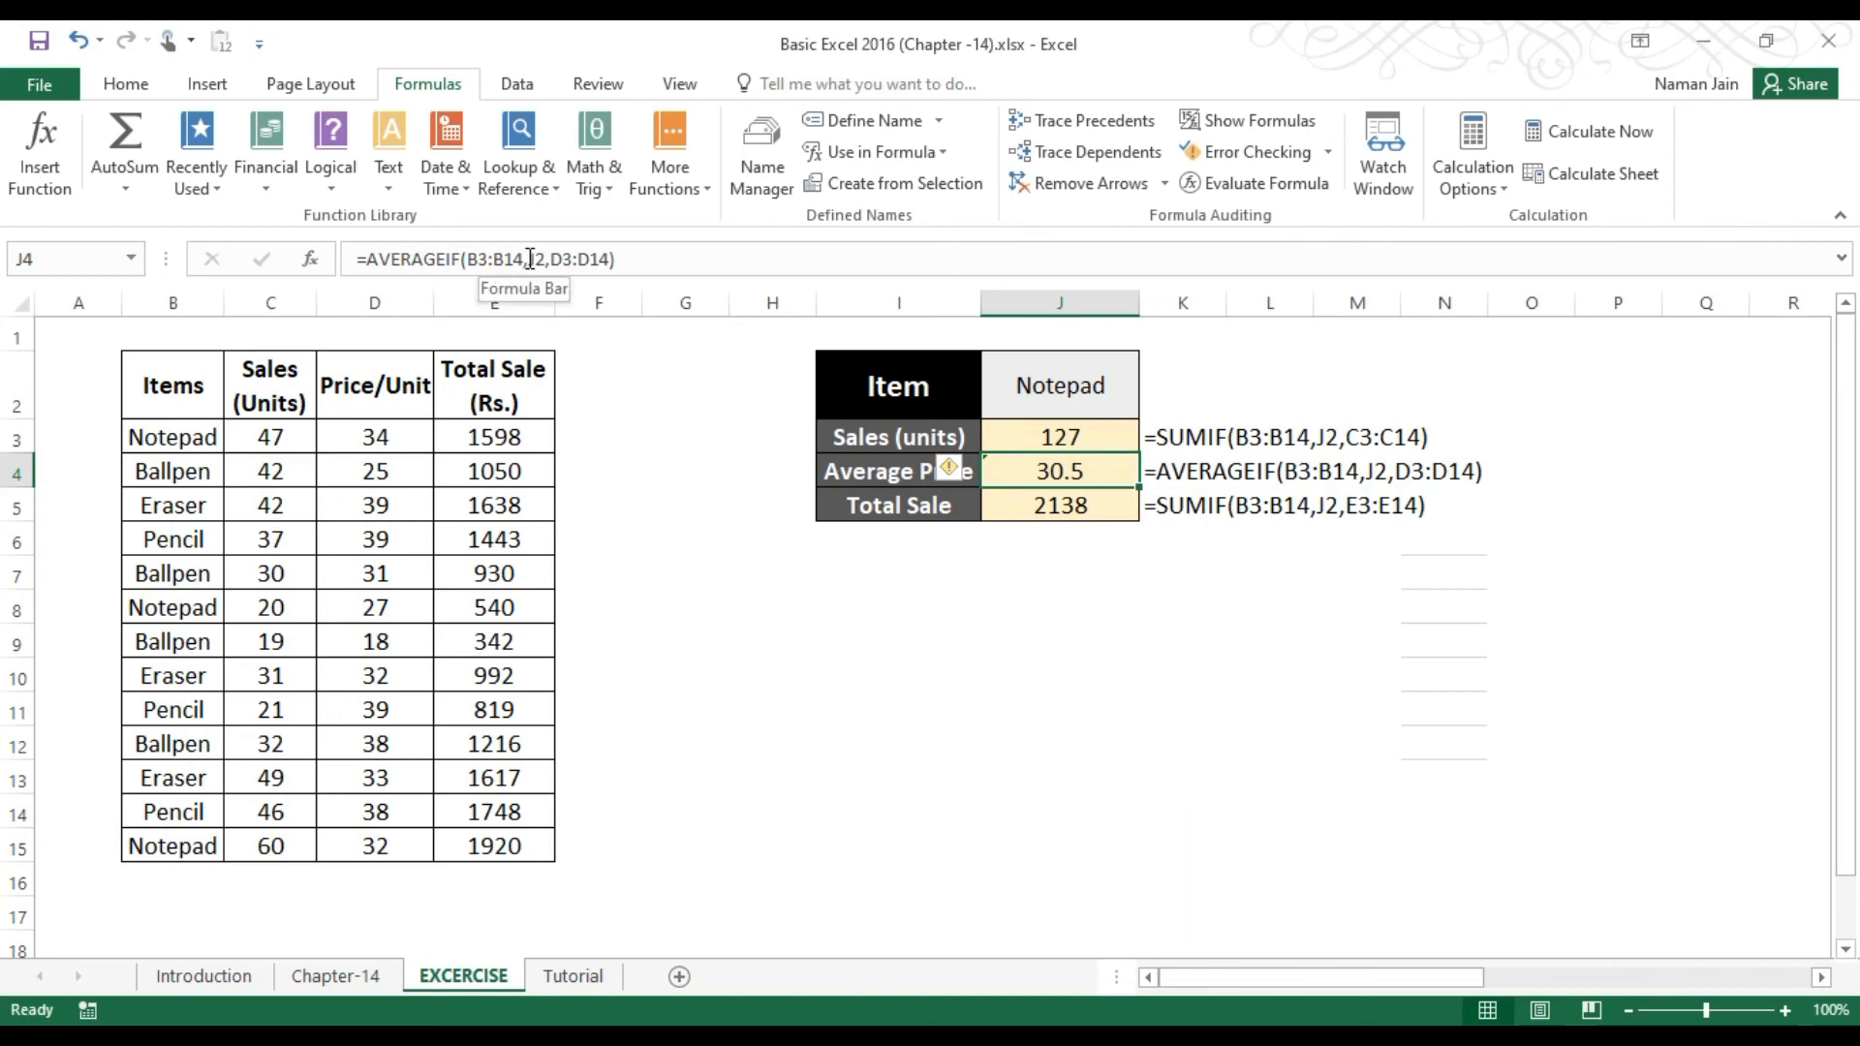
drag(524, 257, 468, 257)
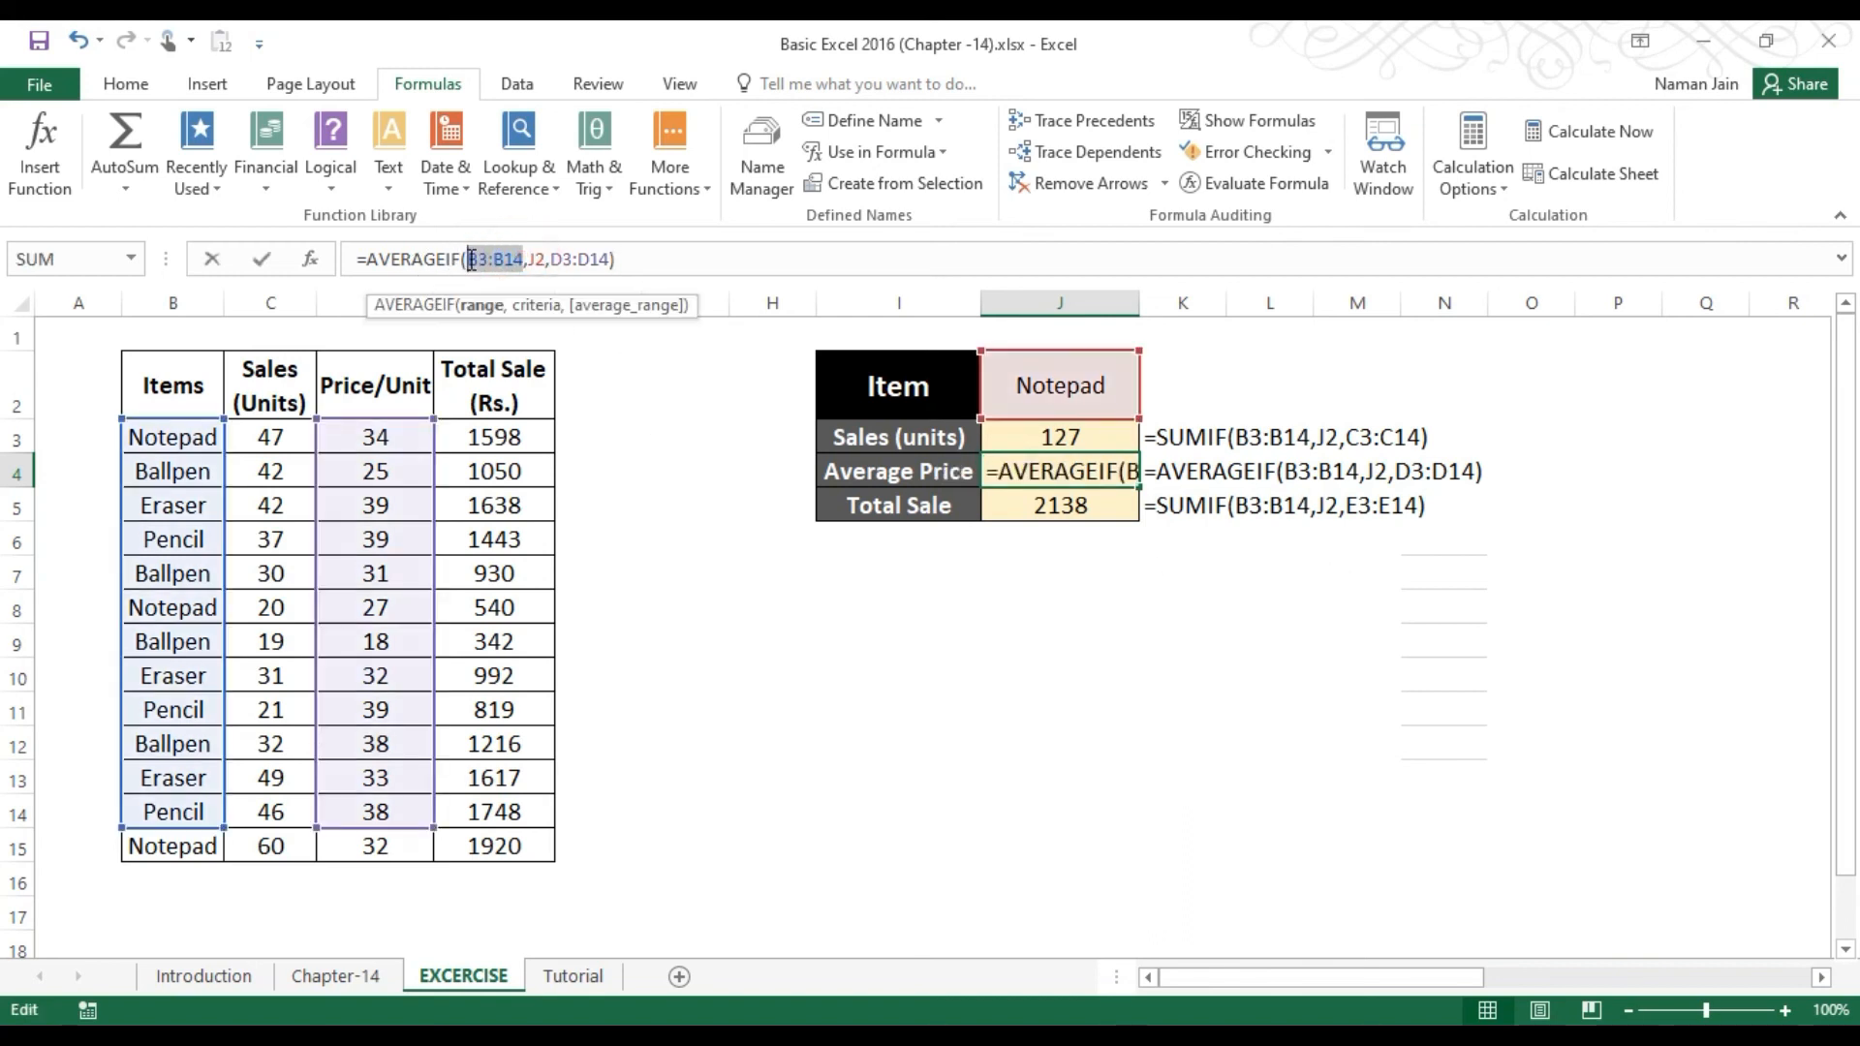
text(i)
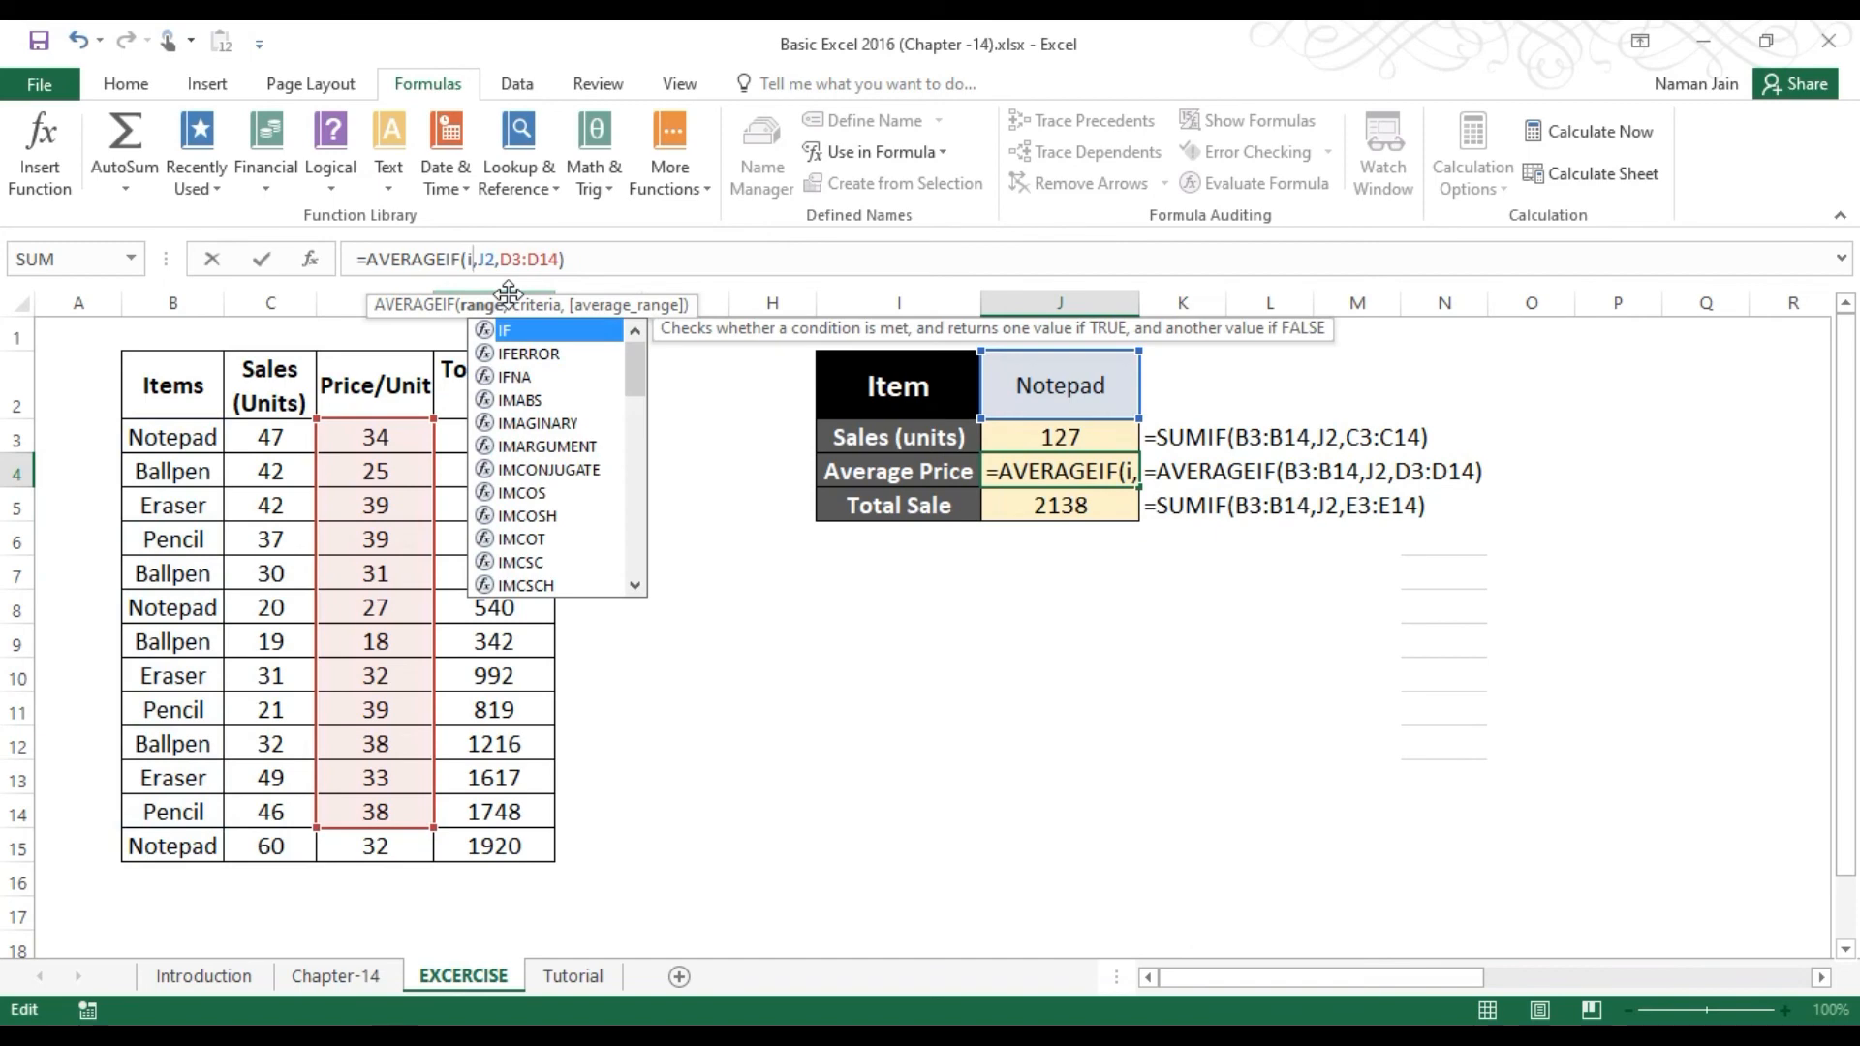
text(tems)
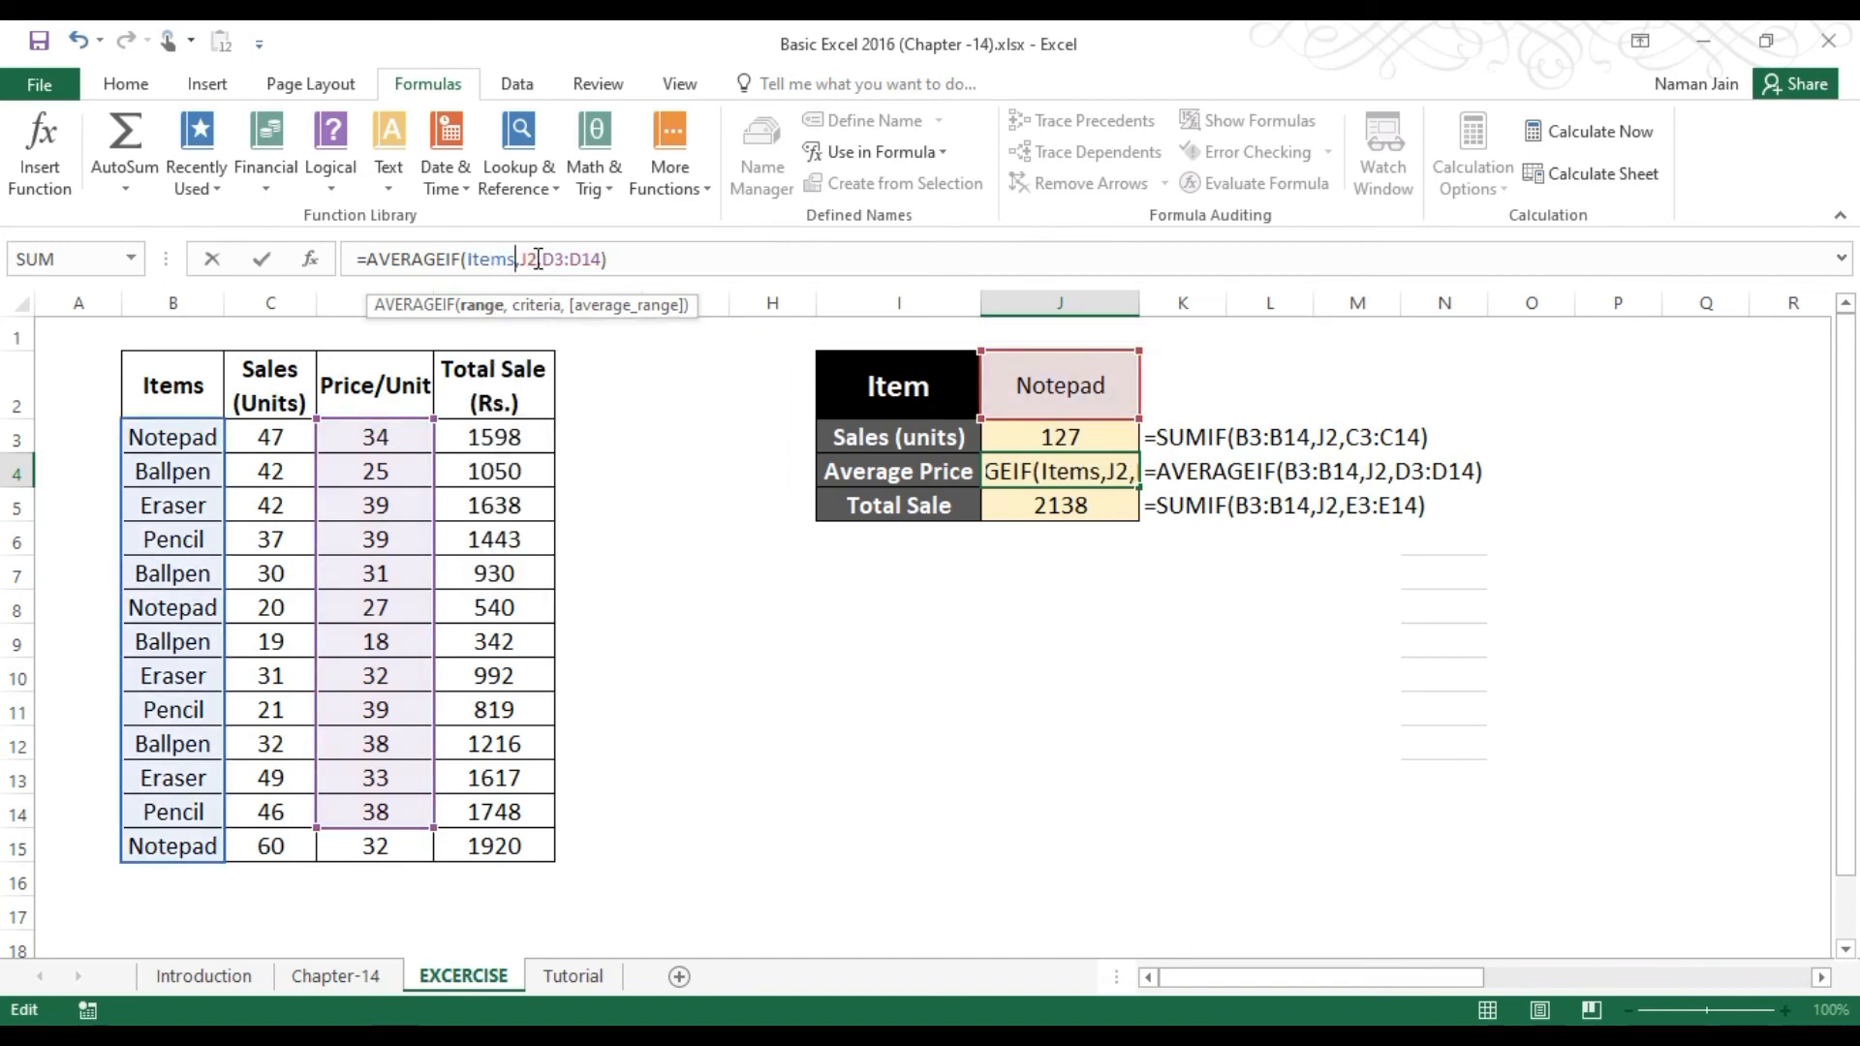
double_click(533, 258)
text(cri)
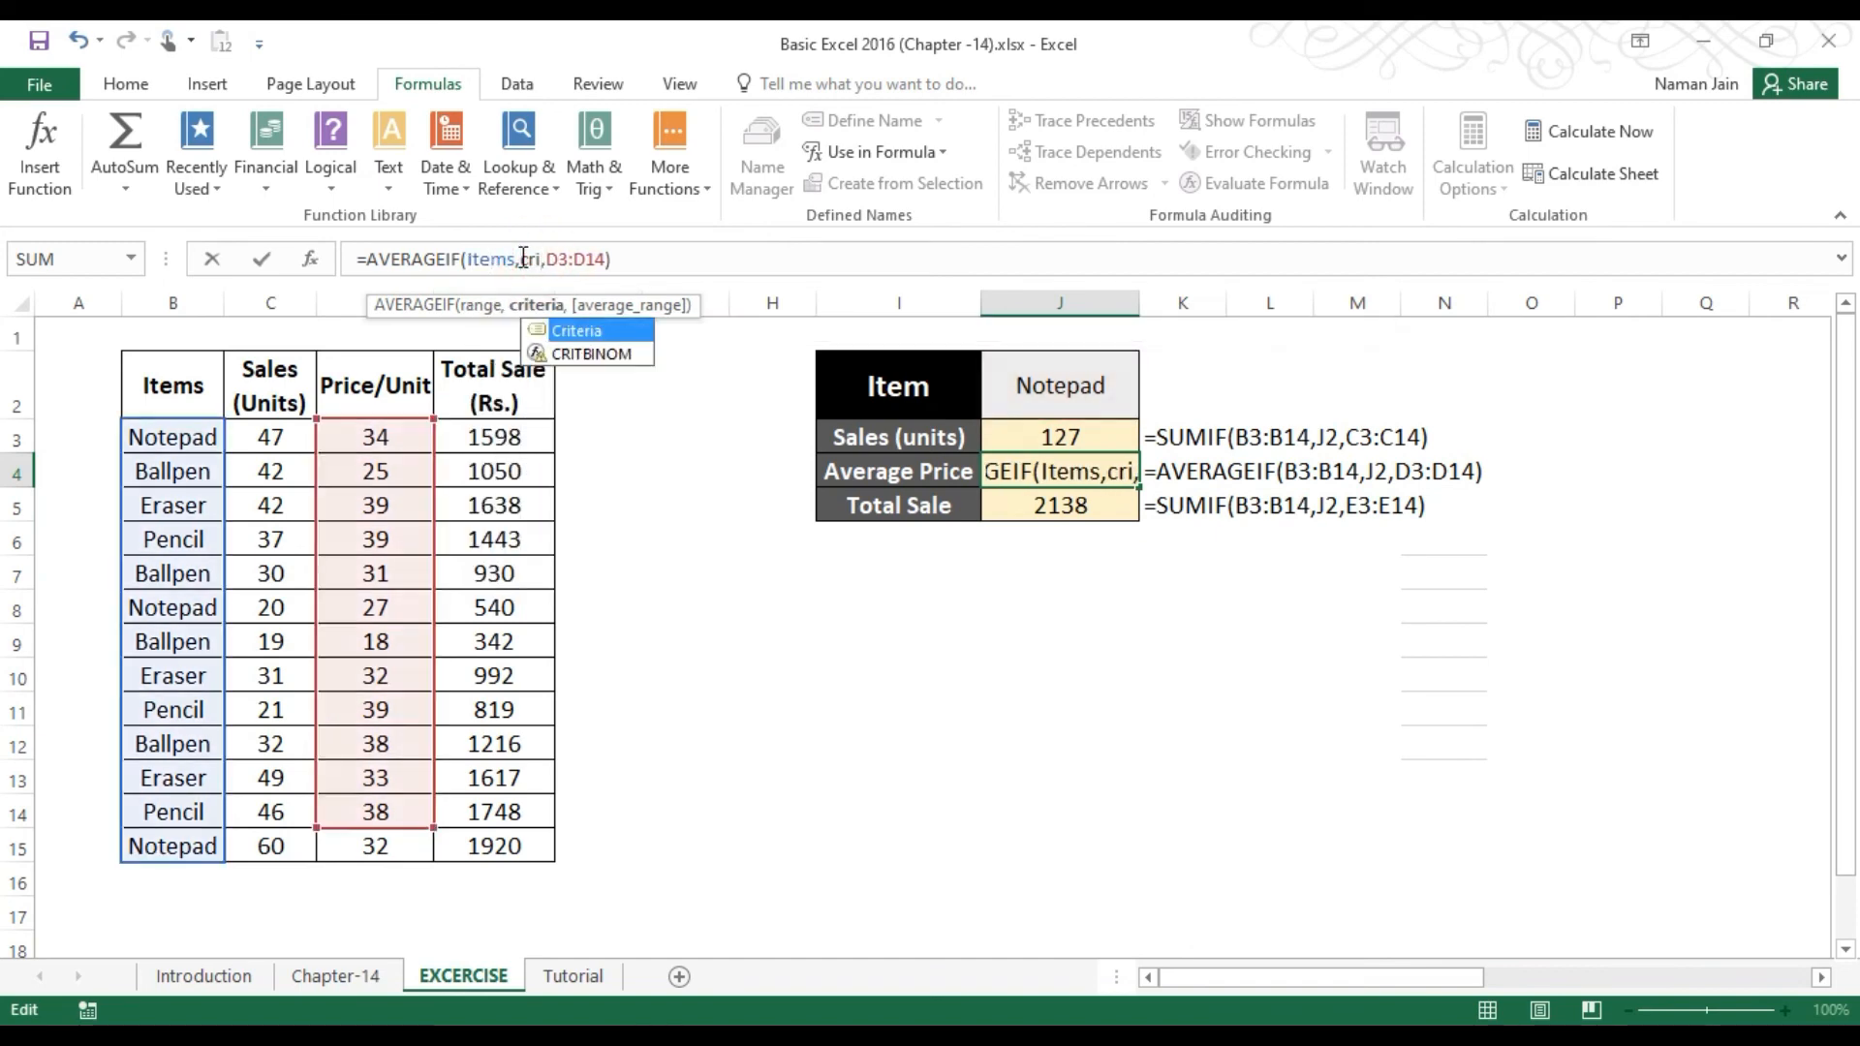
key(Tab)
Step: Replace the D3:D14 average range in J4's AVERAGEIF formula with the name Price_Unit and commit it
double_click(592, 258)
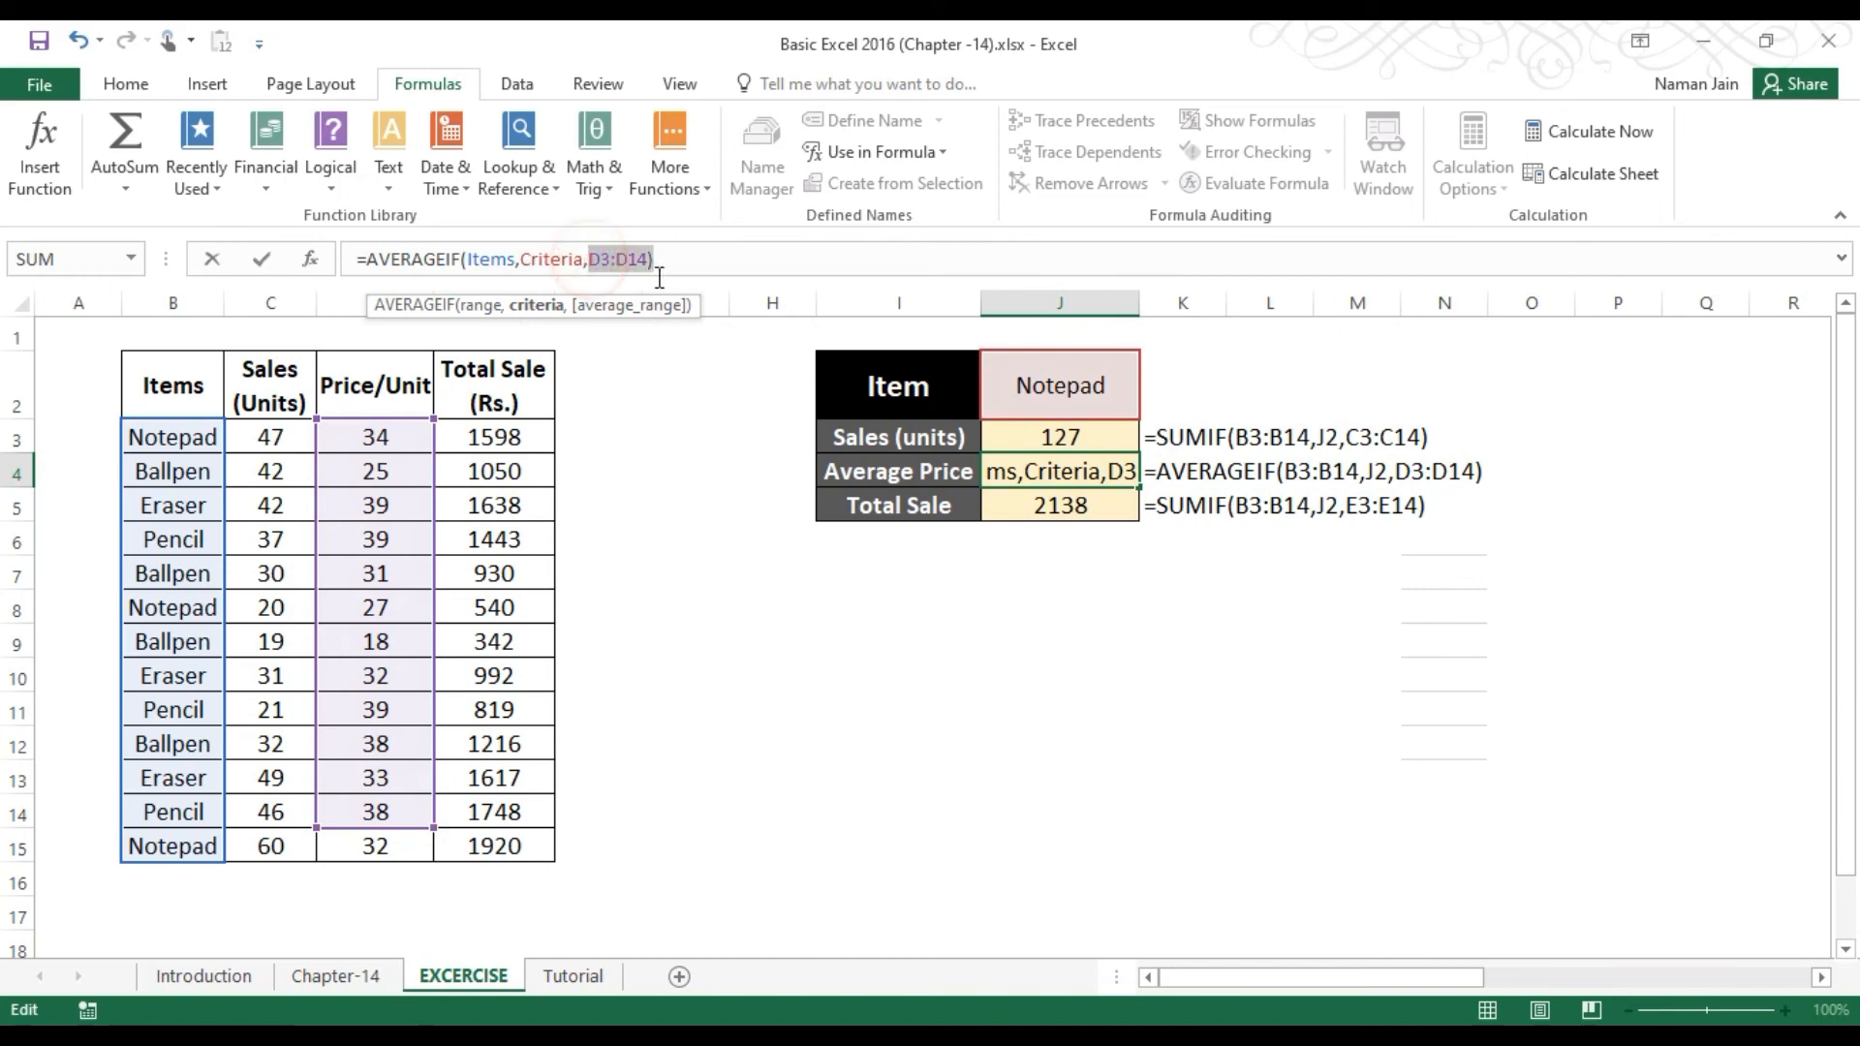
text(pr)
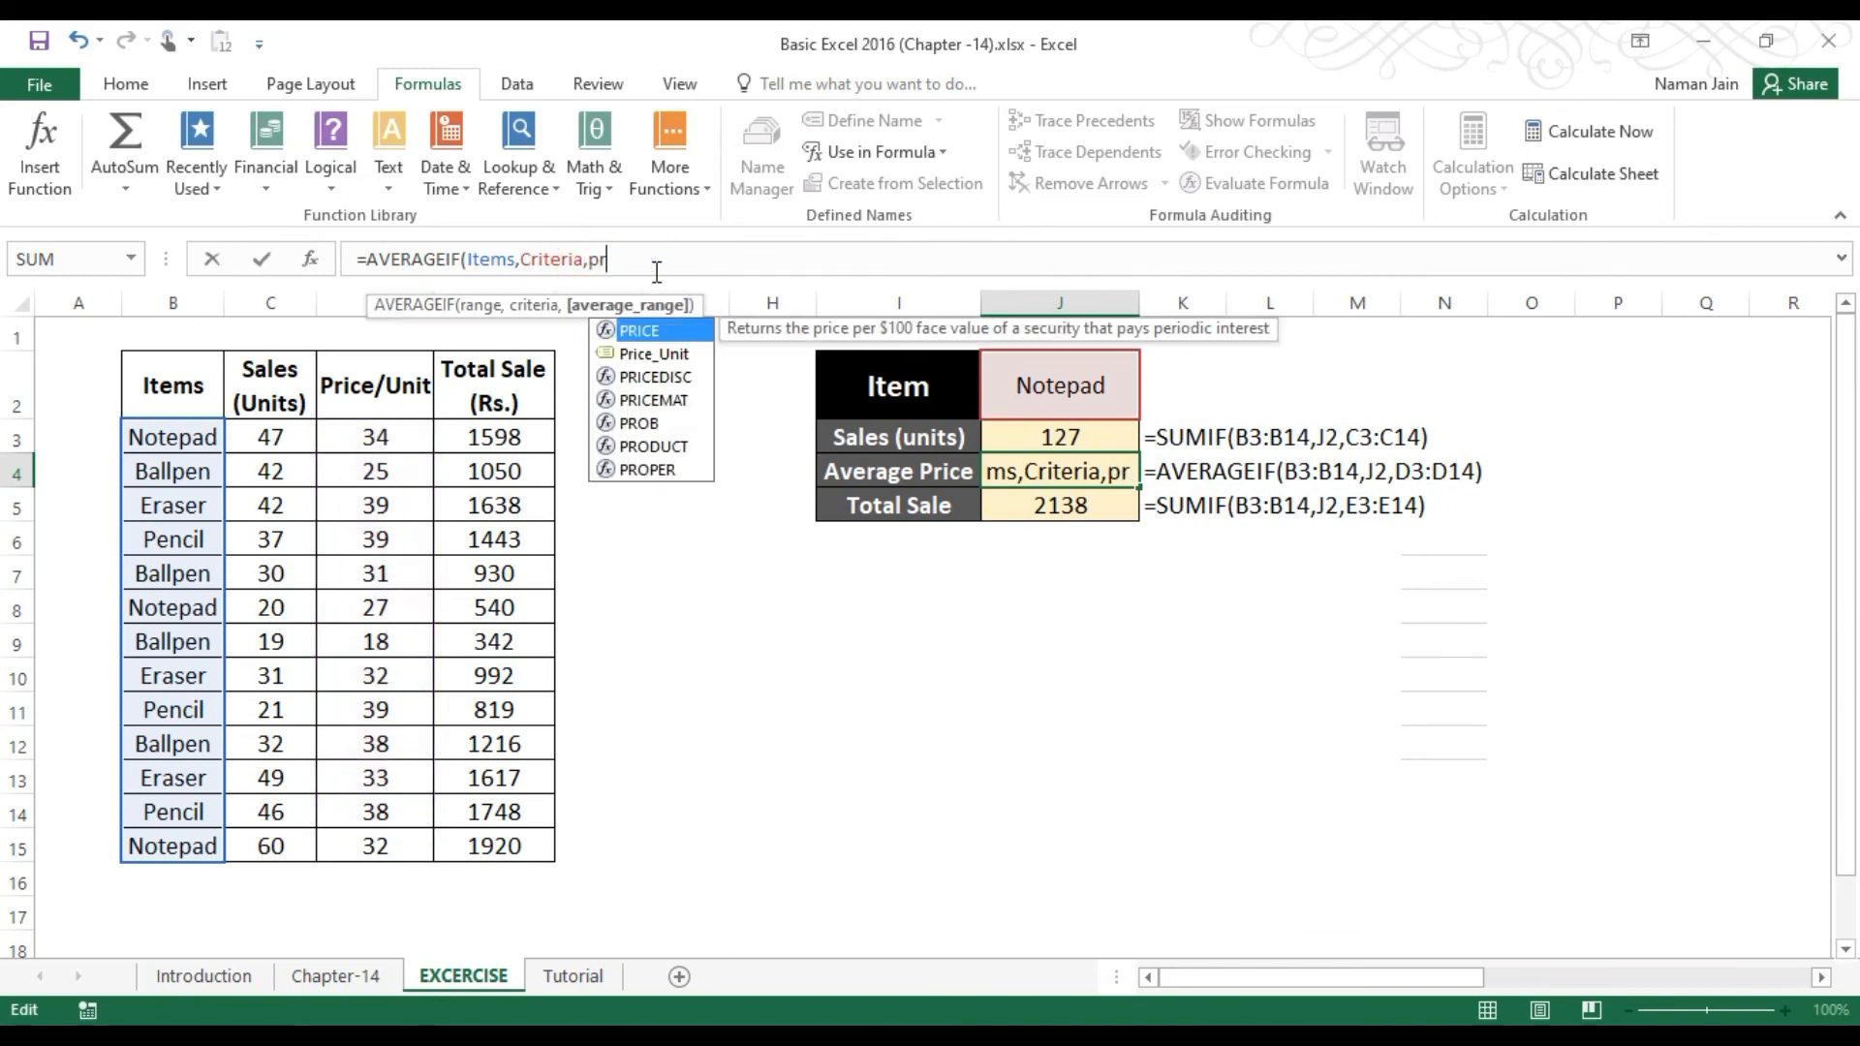
key(Down)
key(Tab)
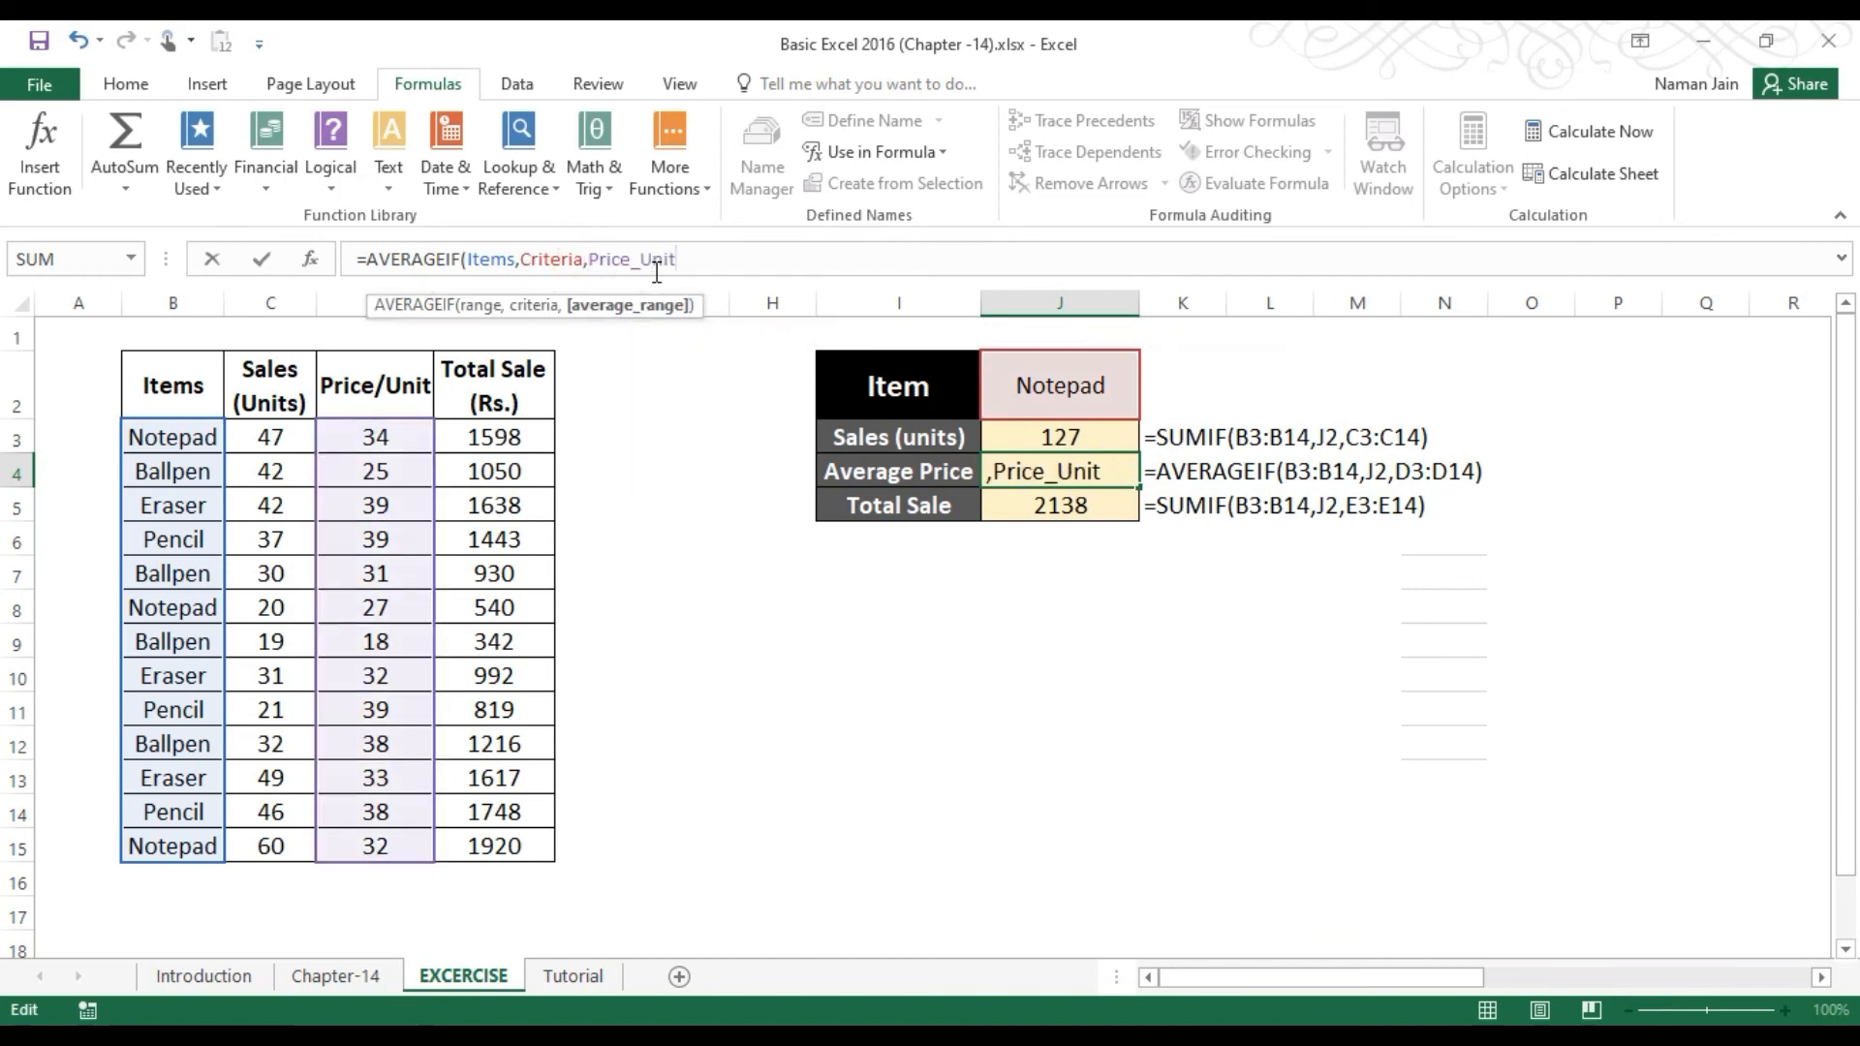
text())
key(Return)
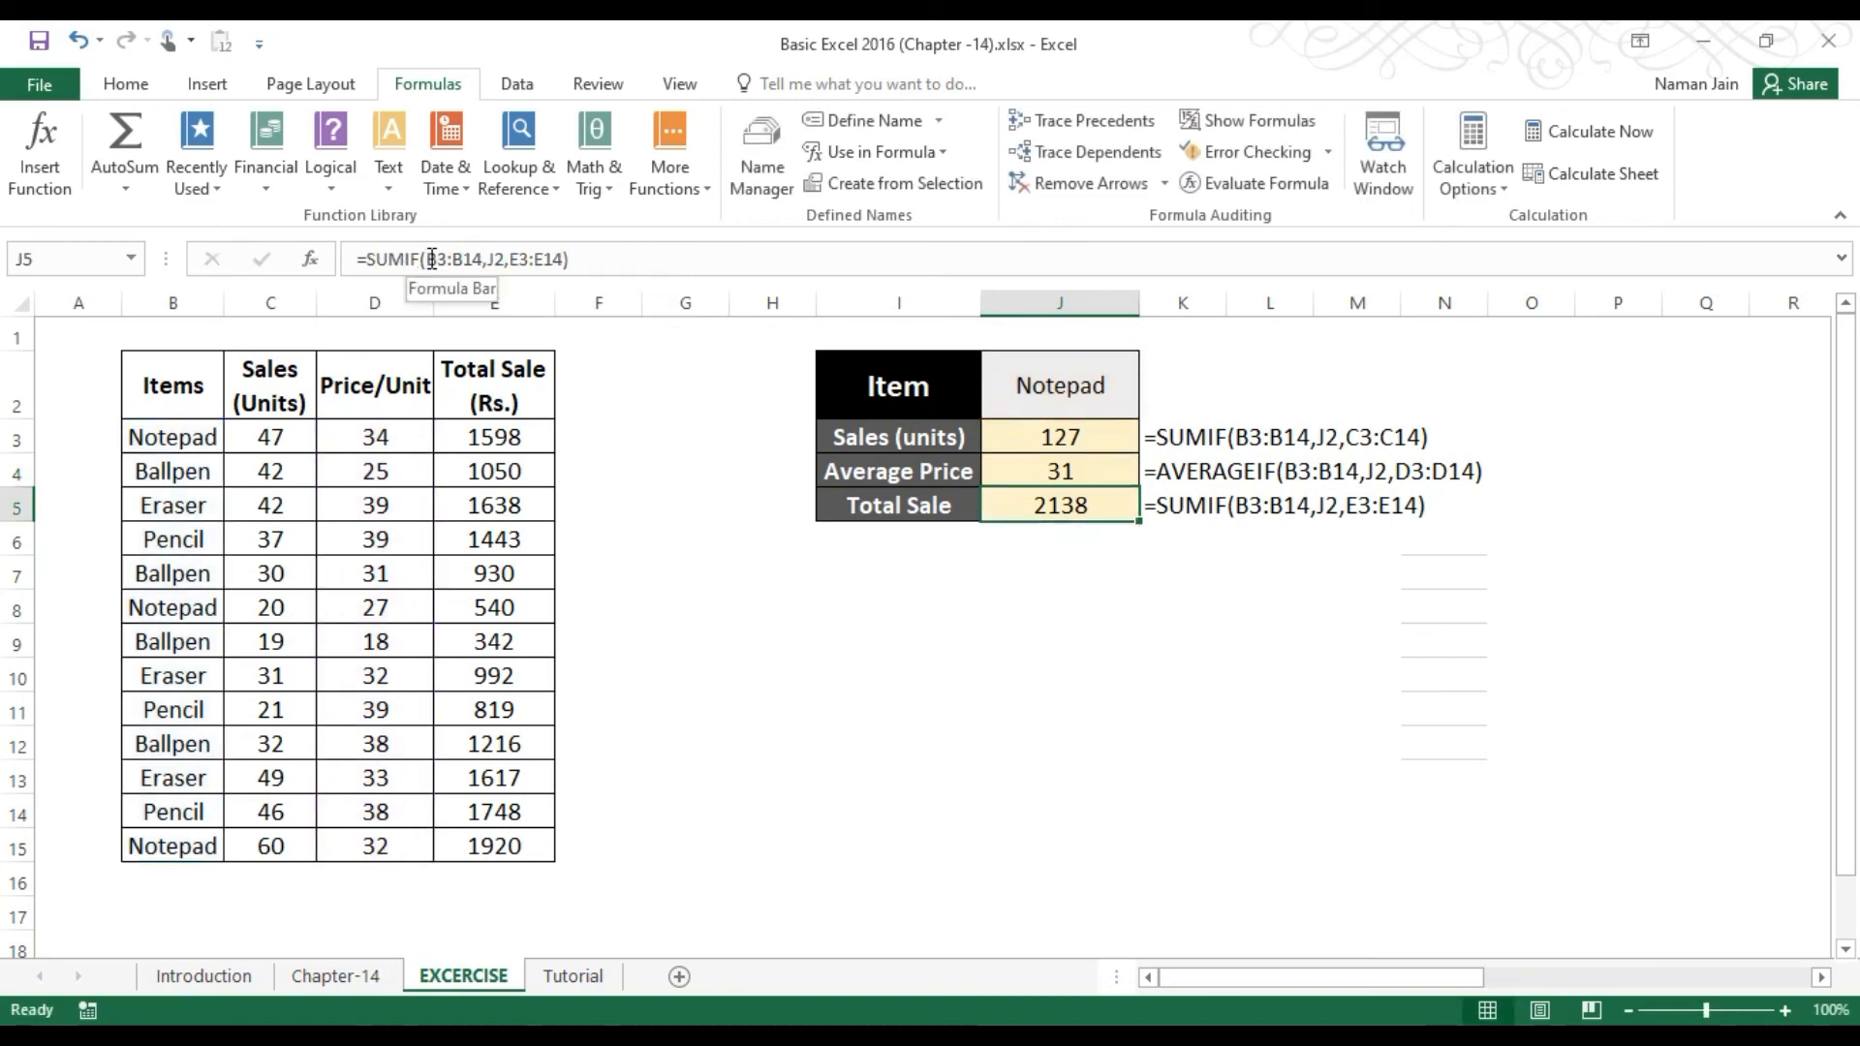
Step: In the total sale formula in J5, replace B3:B14 with the name Items and J2 with Criteria
drag(432, 259, 482, 263)
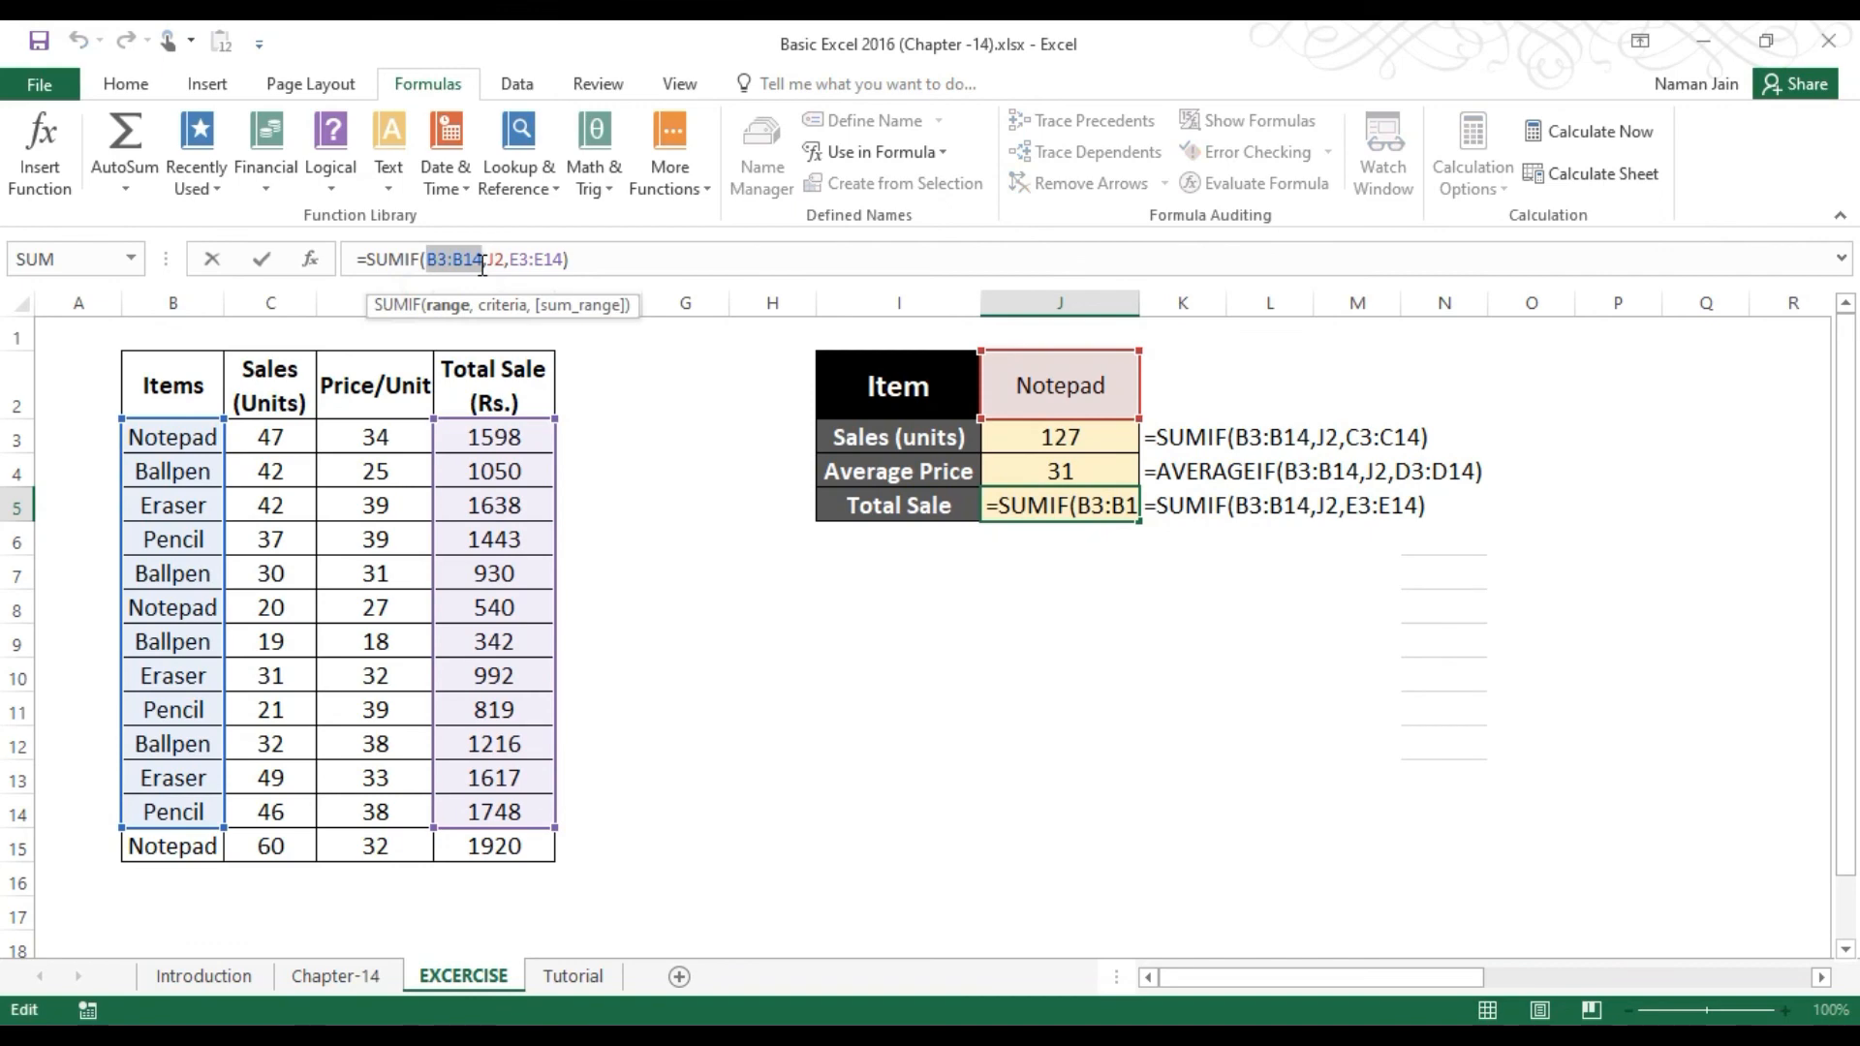
text(i)
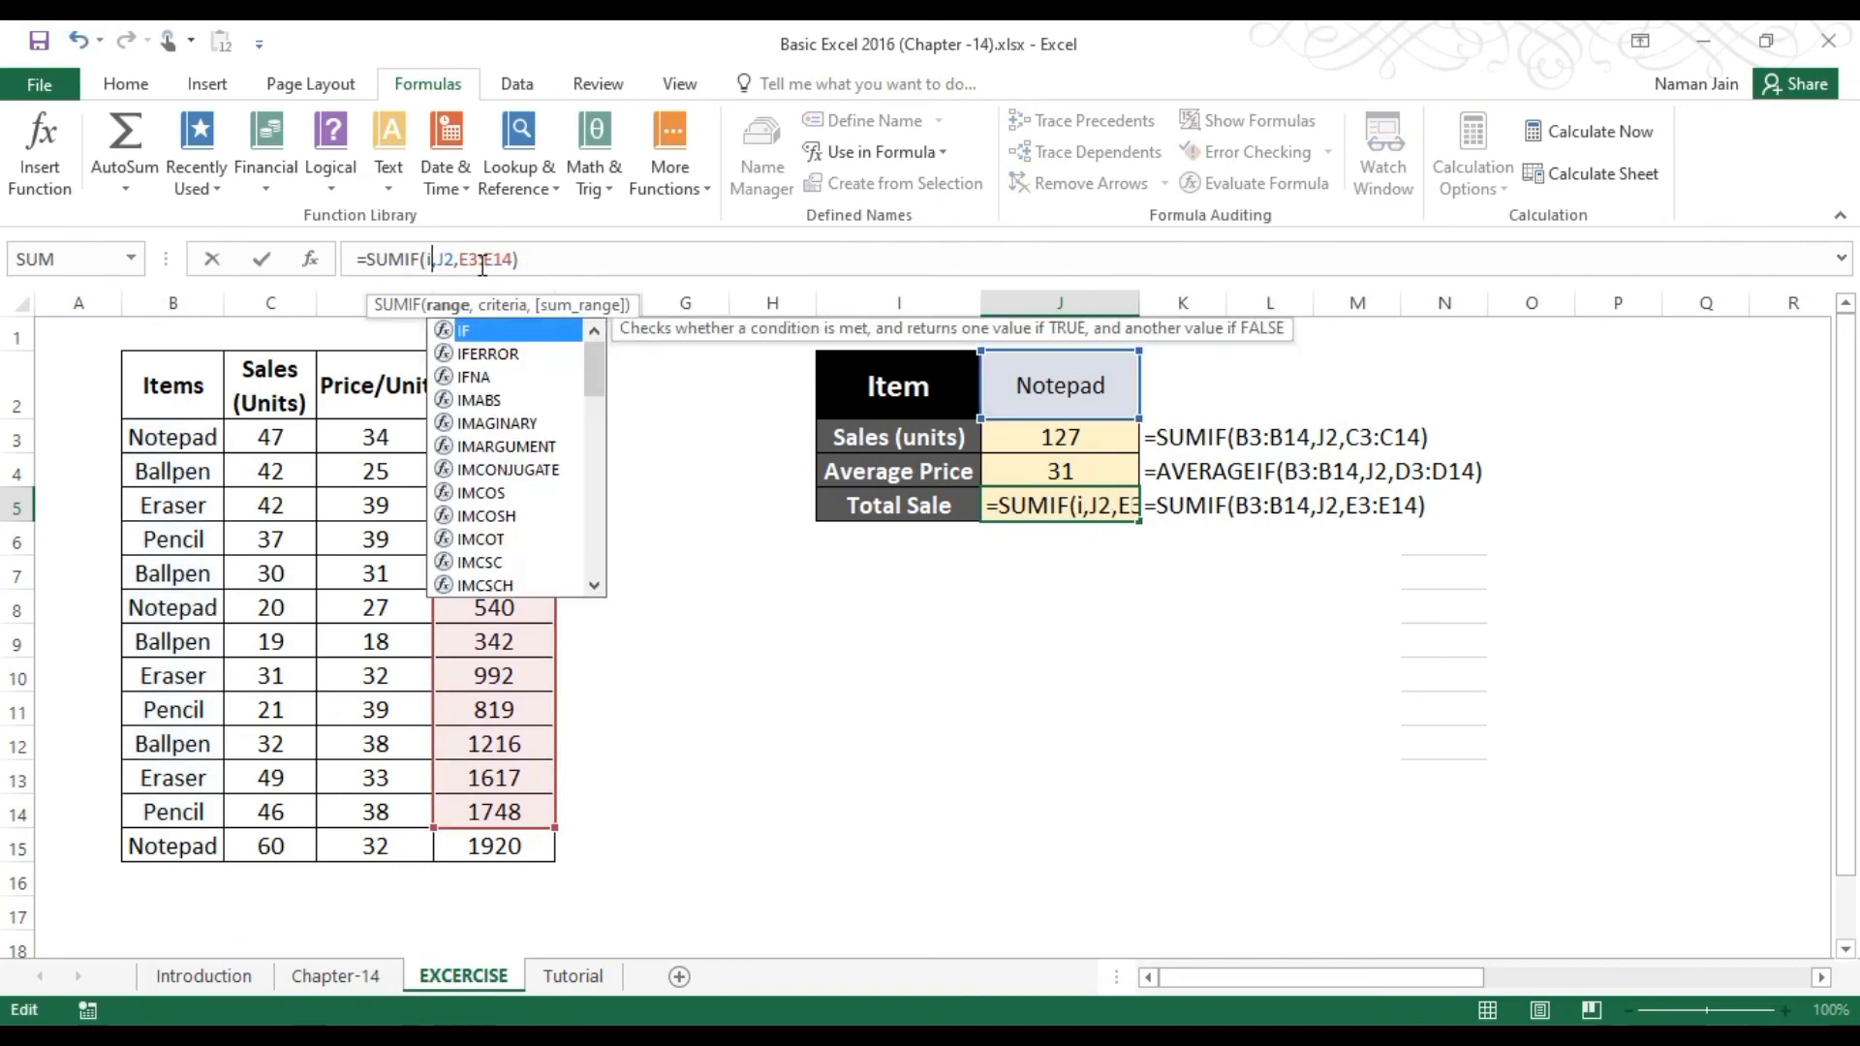
text(te)
key(Tab)
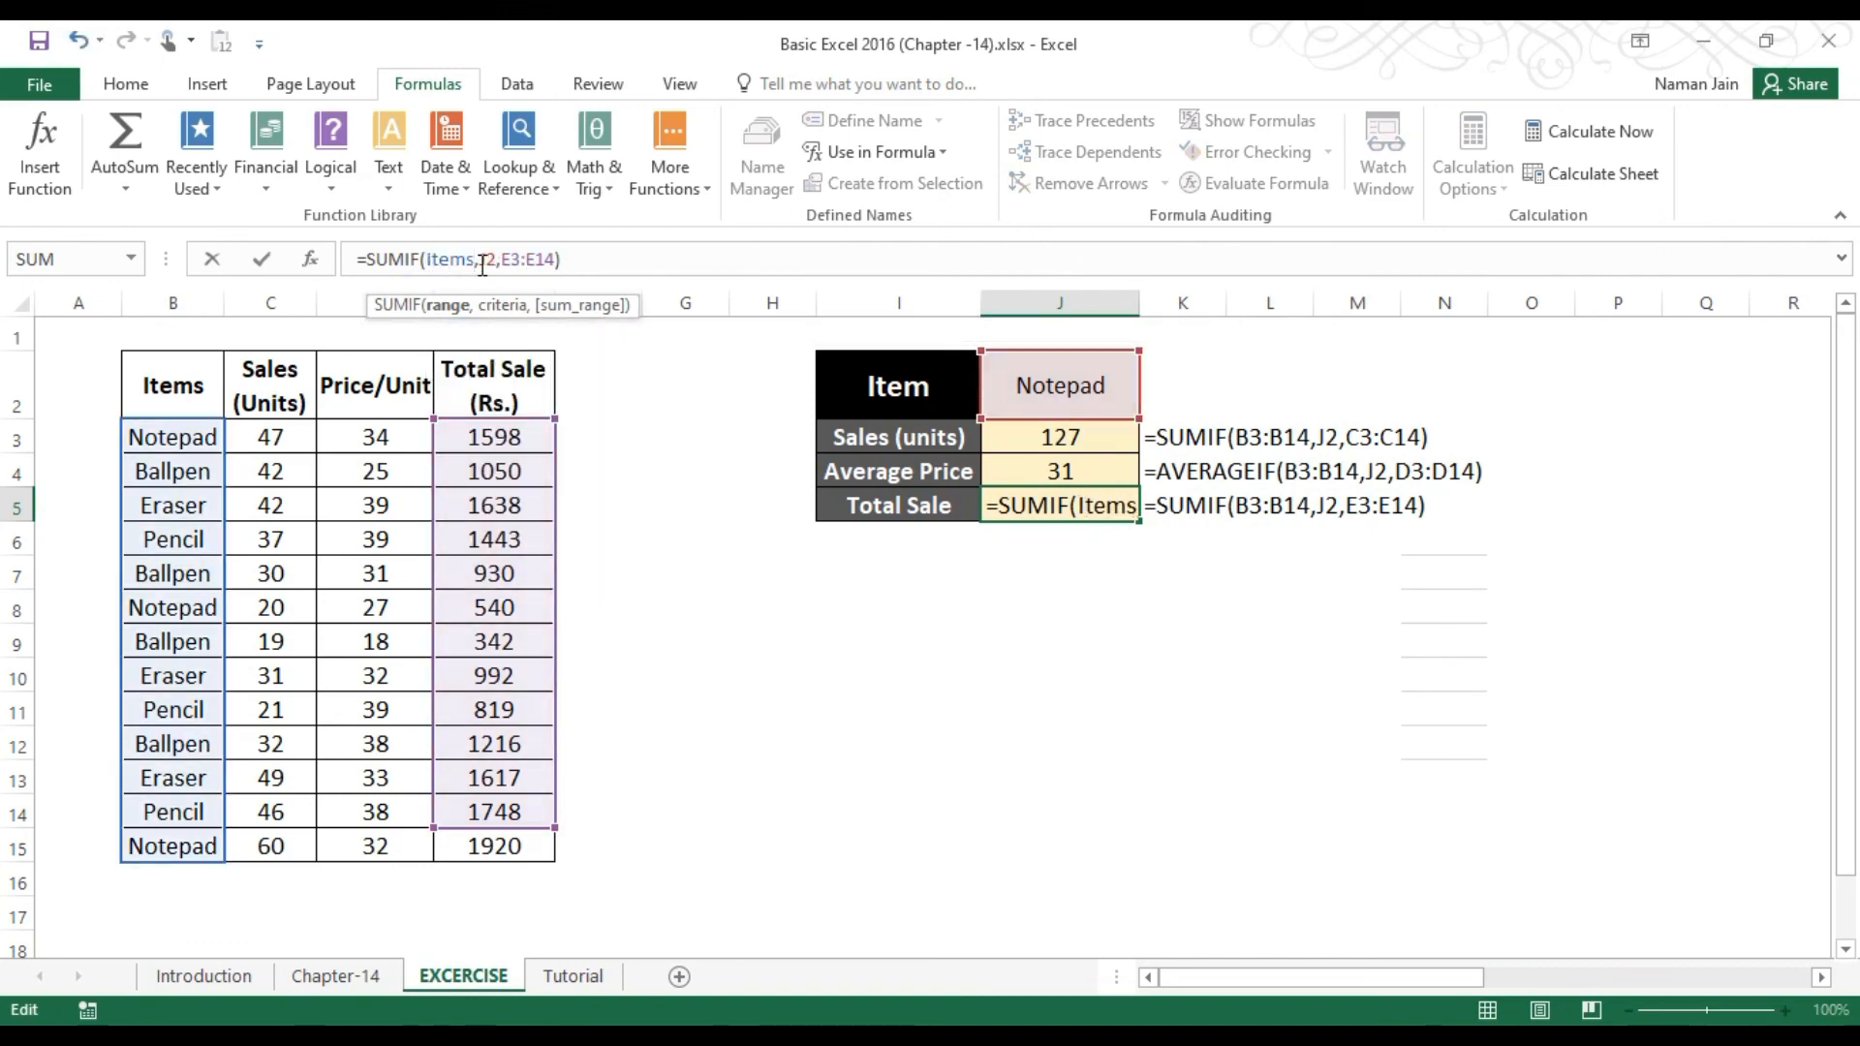
key(shift+Right)
key(shift+Right)
text(cri)
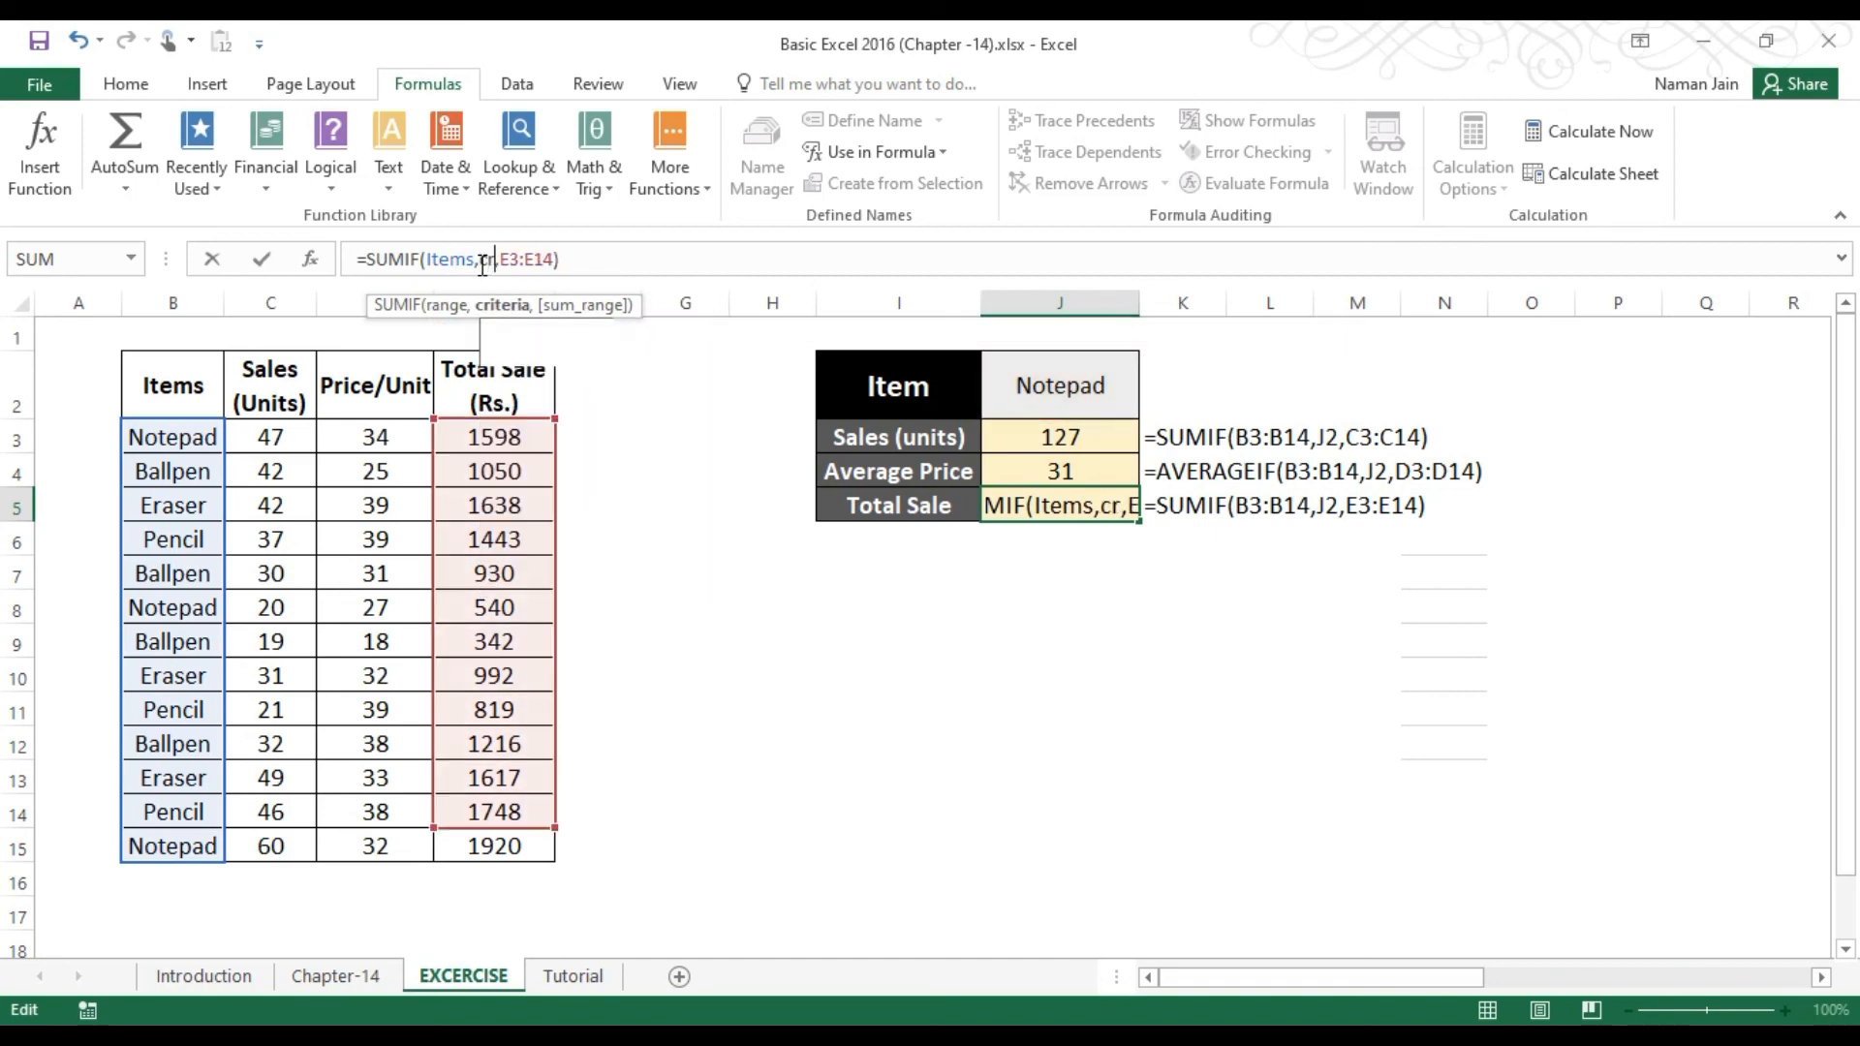
key(Tab)
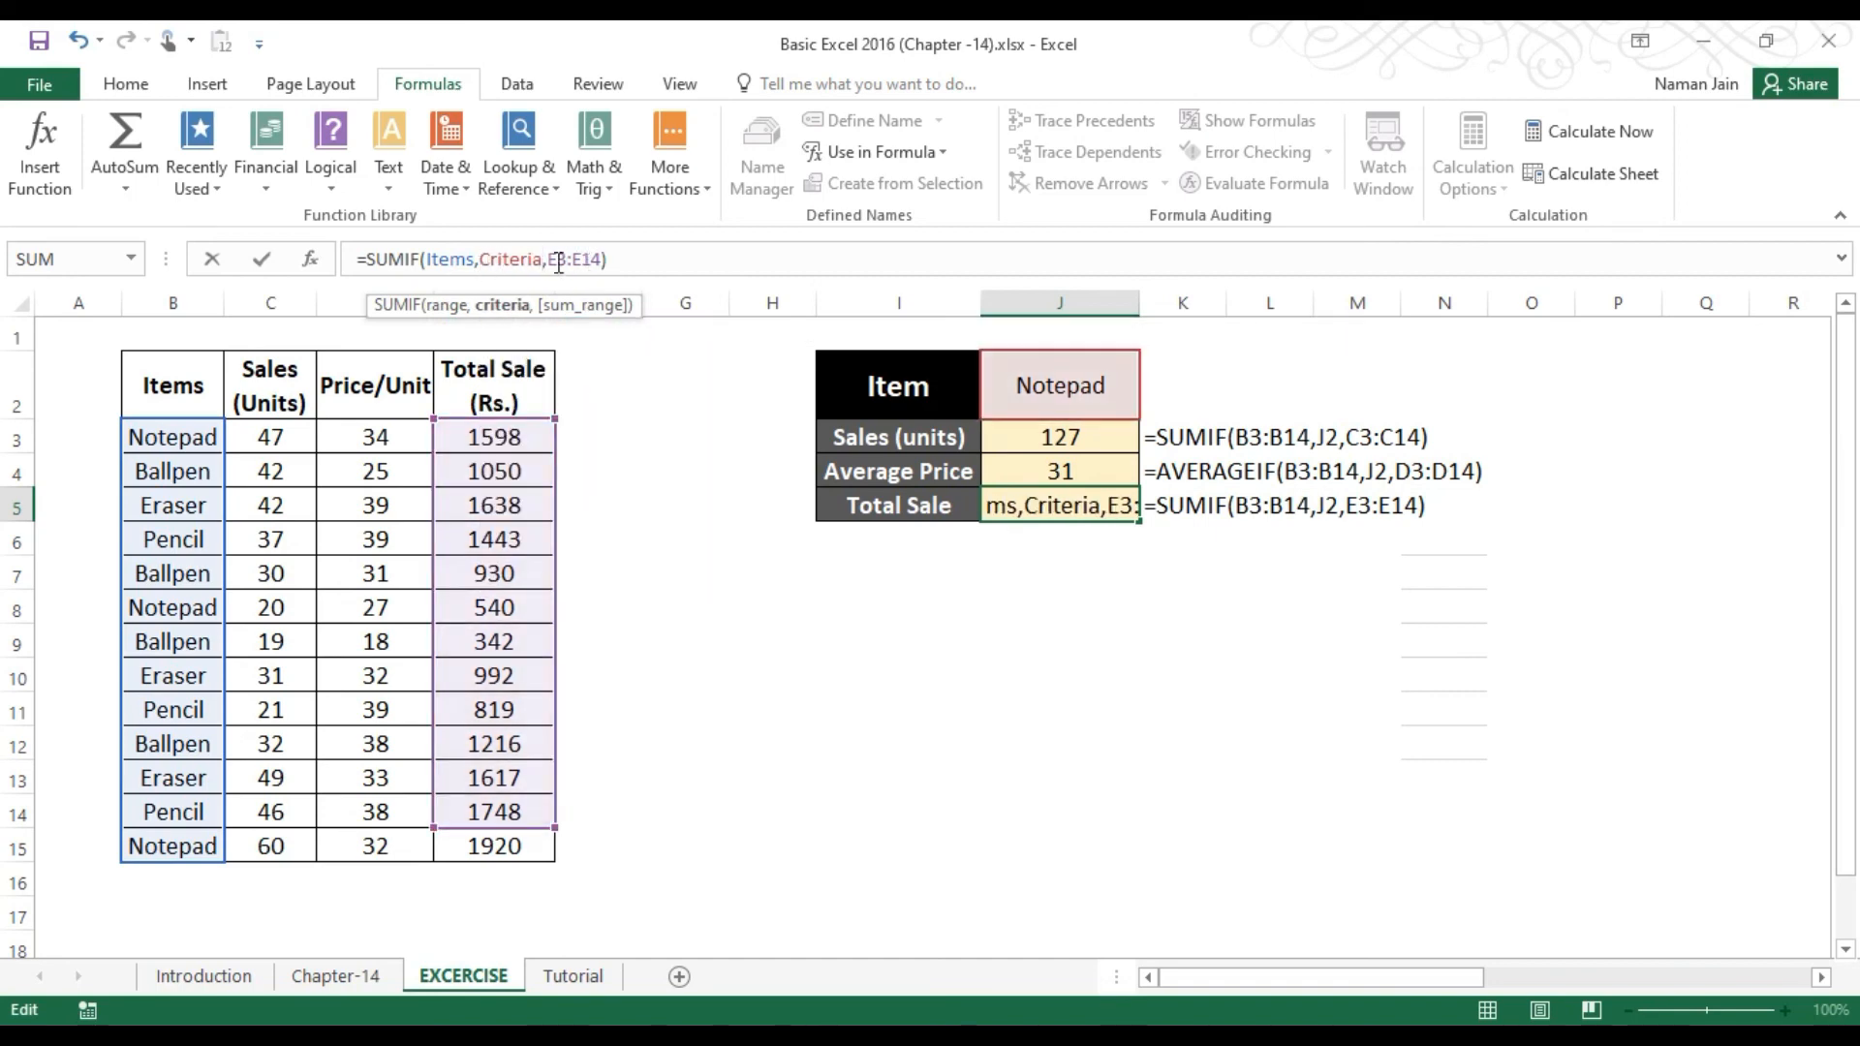
Step: Replace the E3:E14 sum range in J5's SUMIF formula with the name Total_Sale and commit it
drag(550, 259, 601, 263)
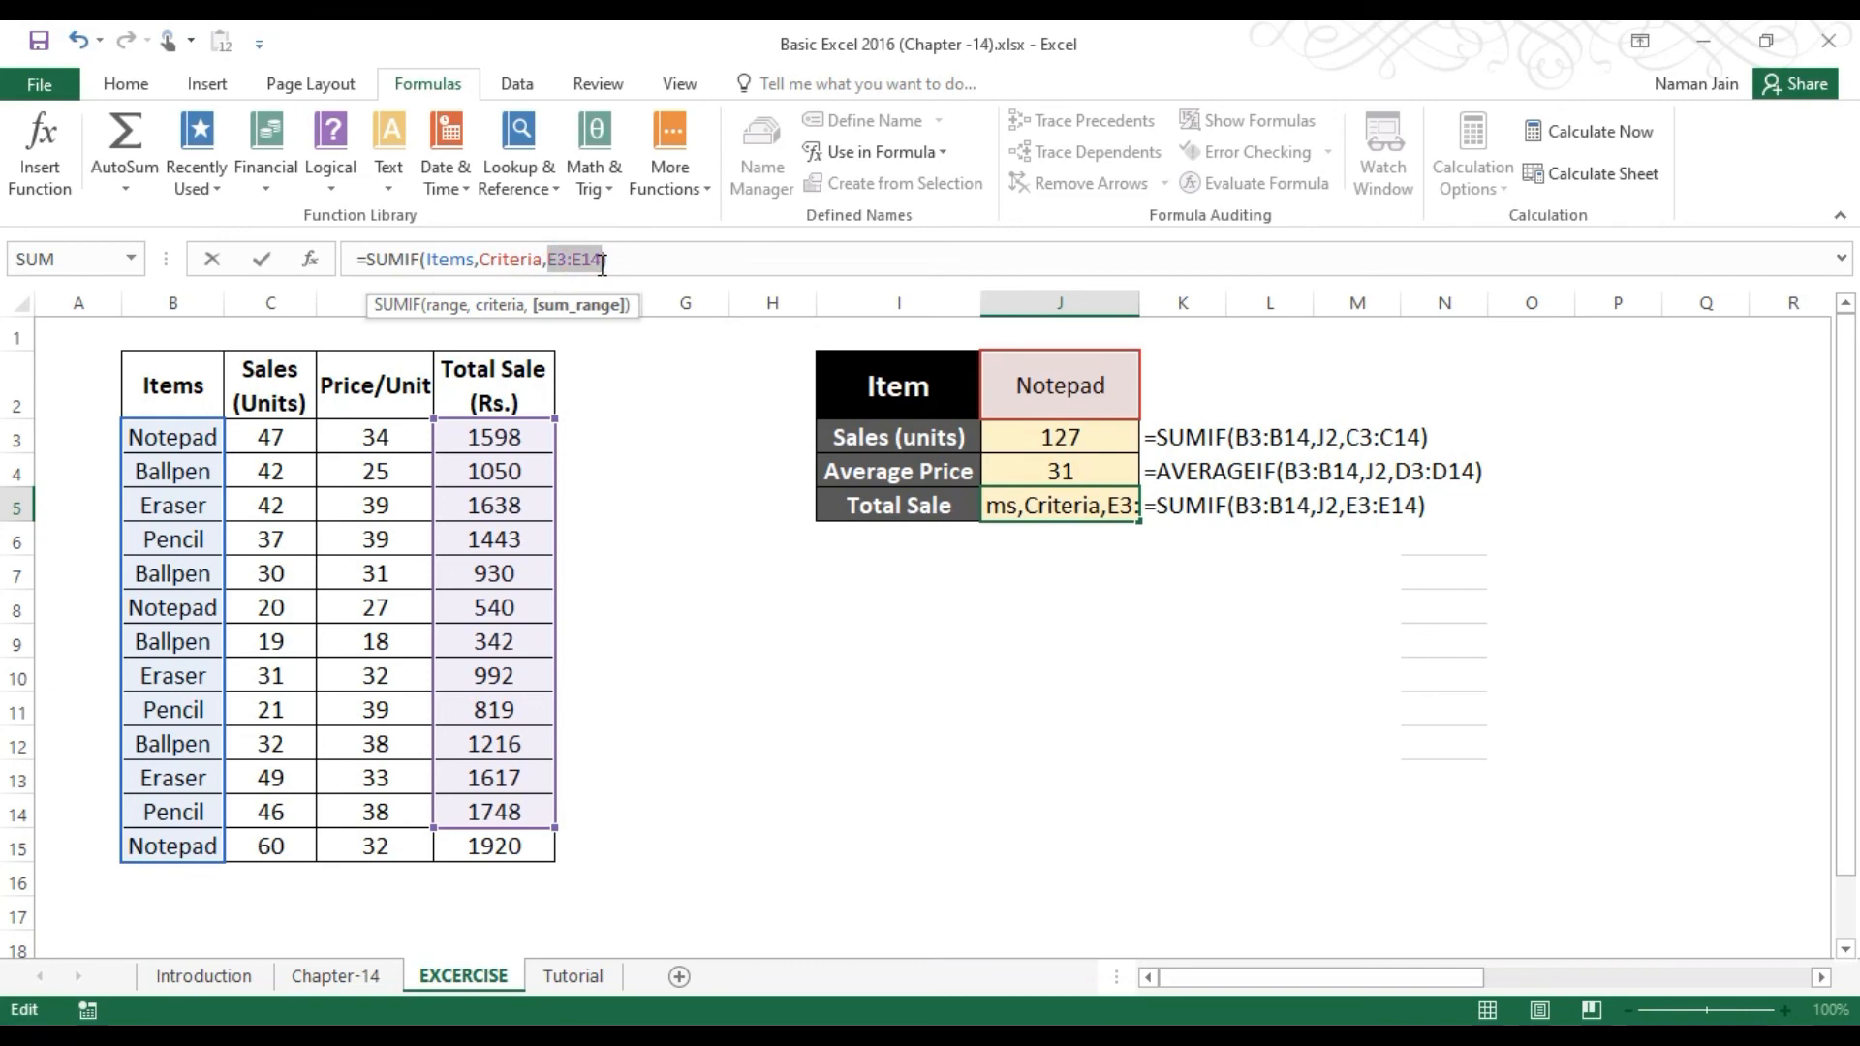
text(to)
key(Down)
key(Return)
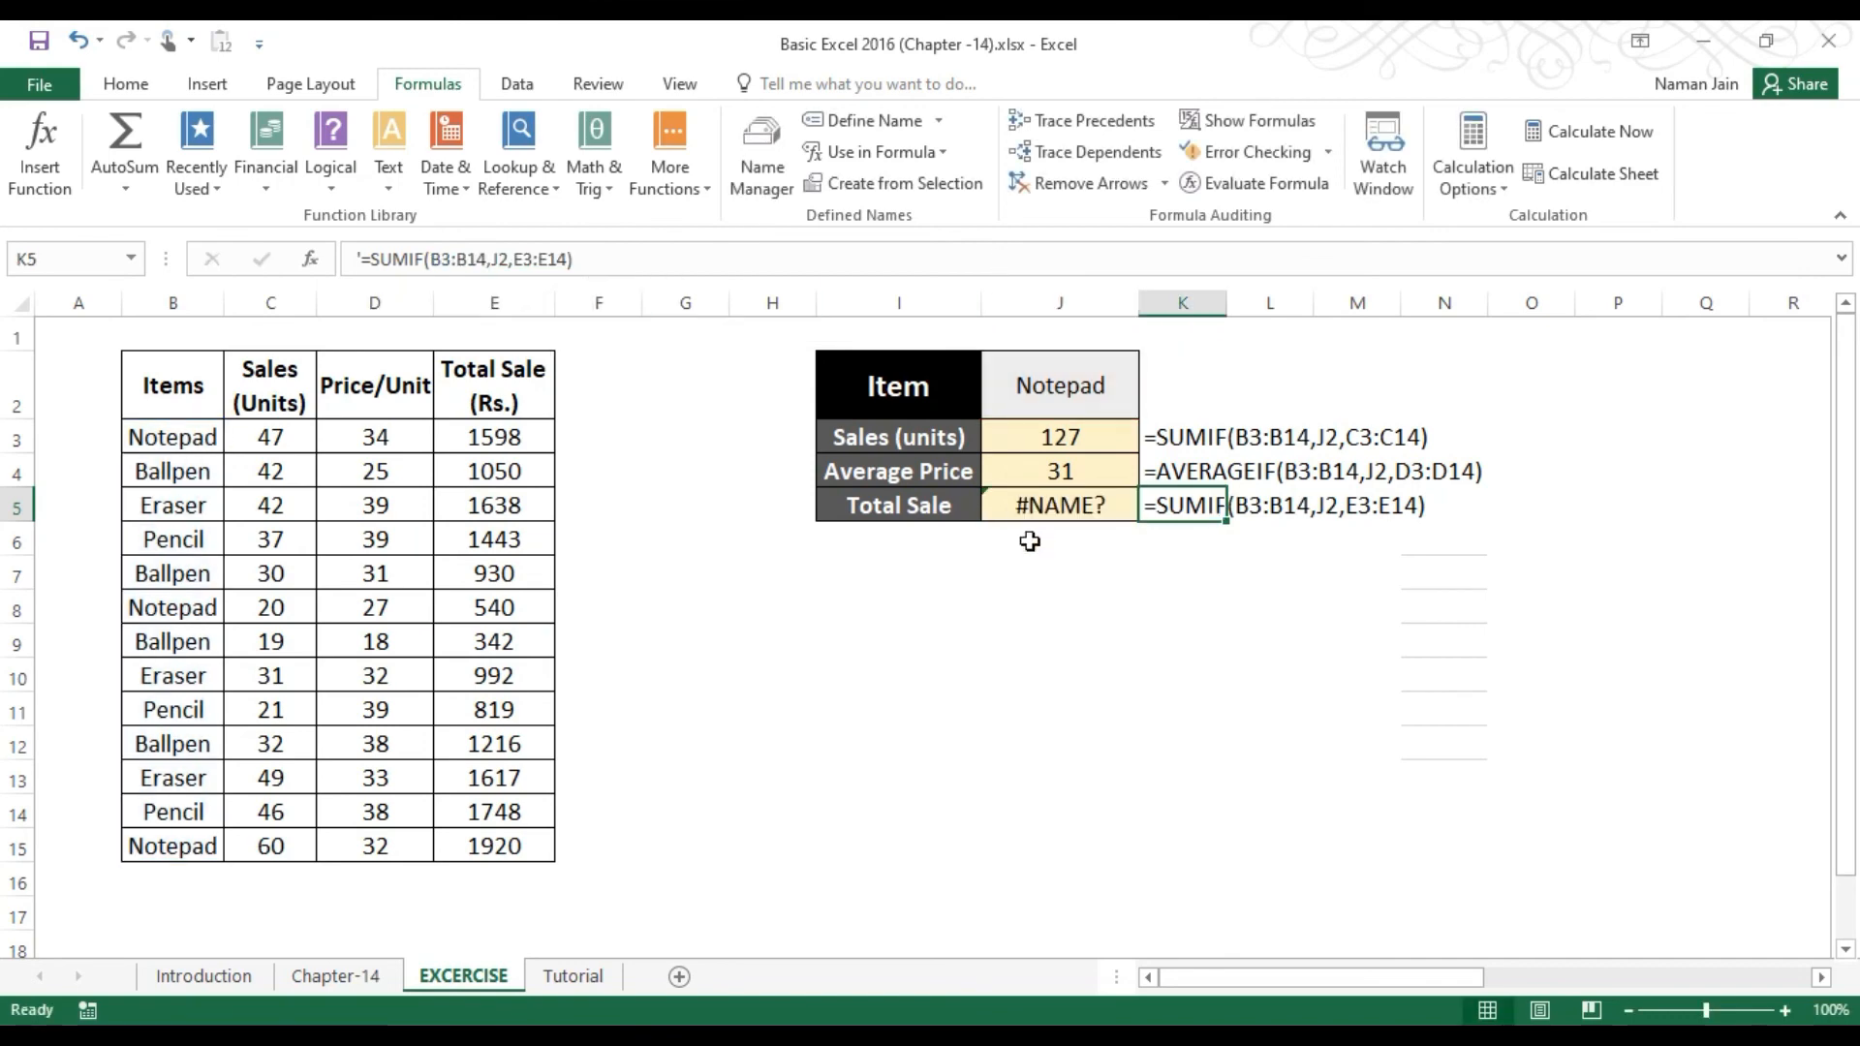
click(1039, 509)
click(572, 259)
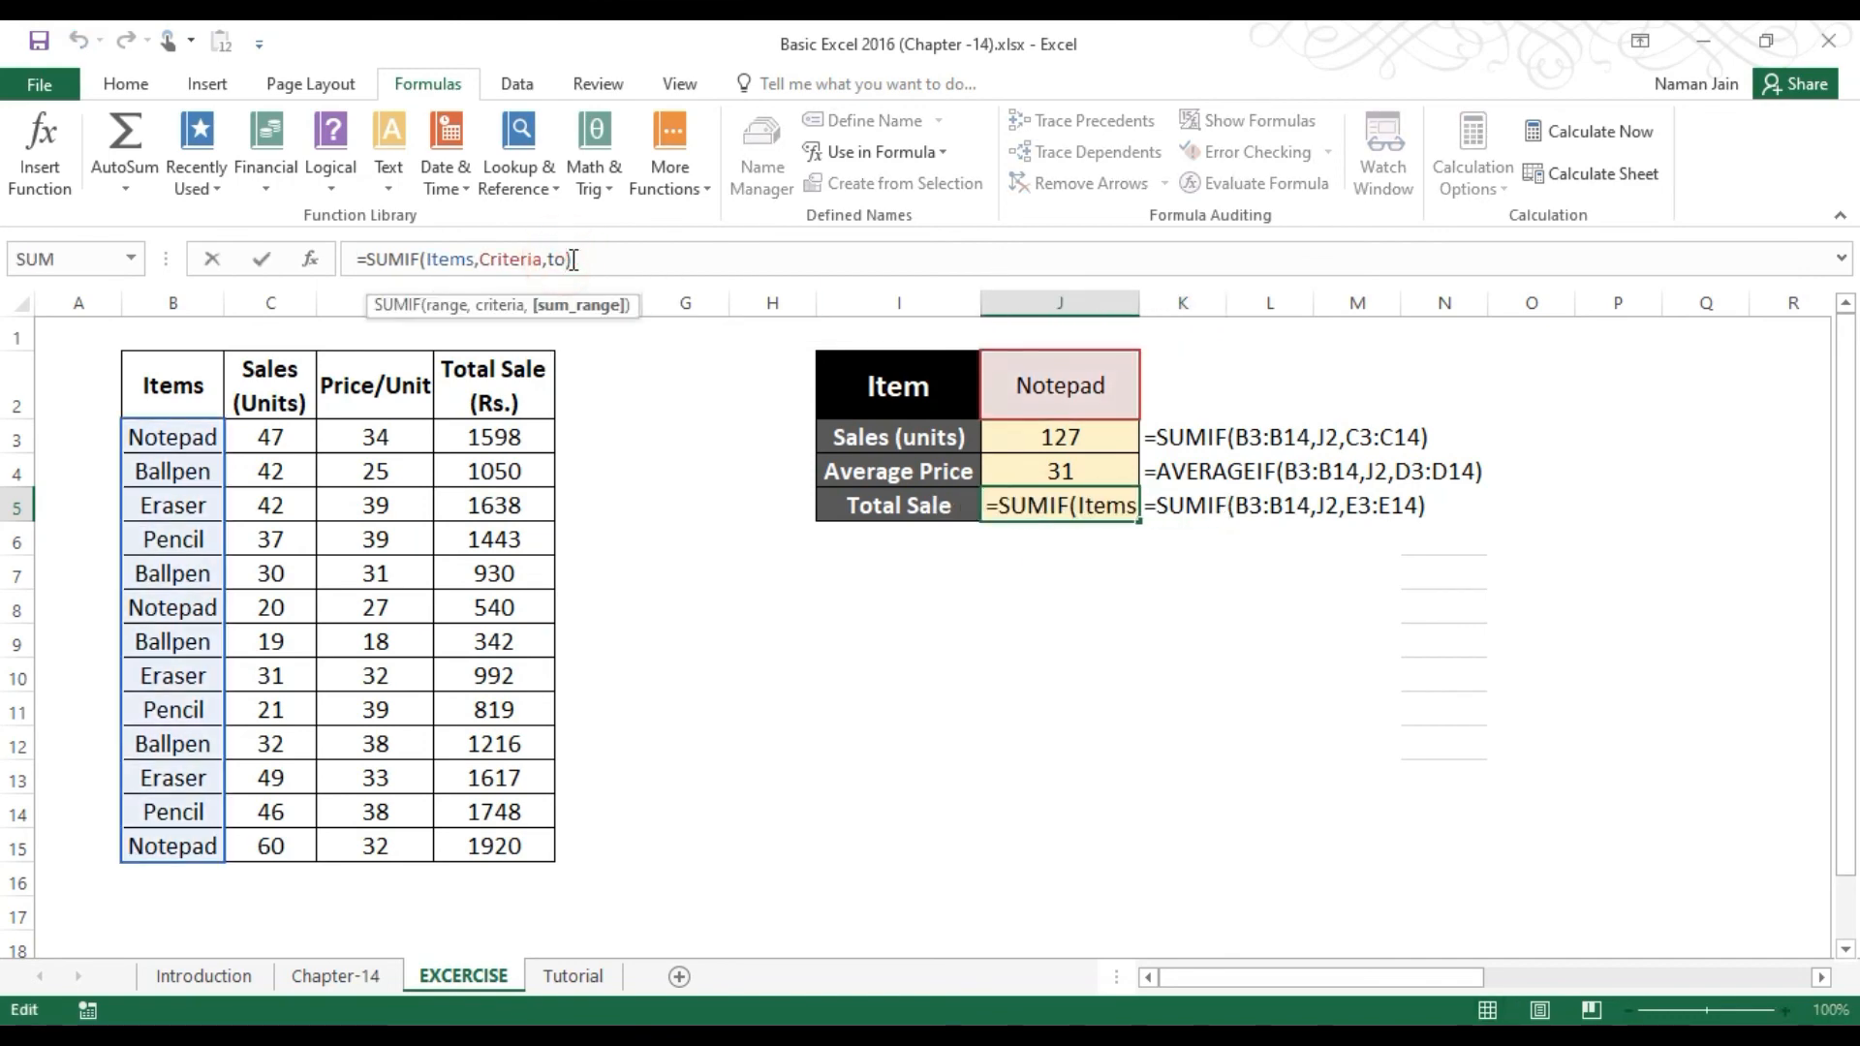
text(t)
key(Tab)
text())
key(Return)
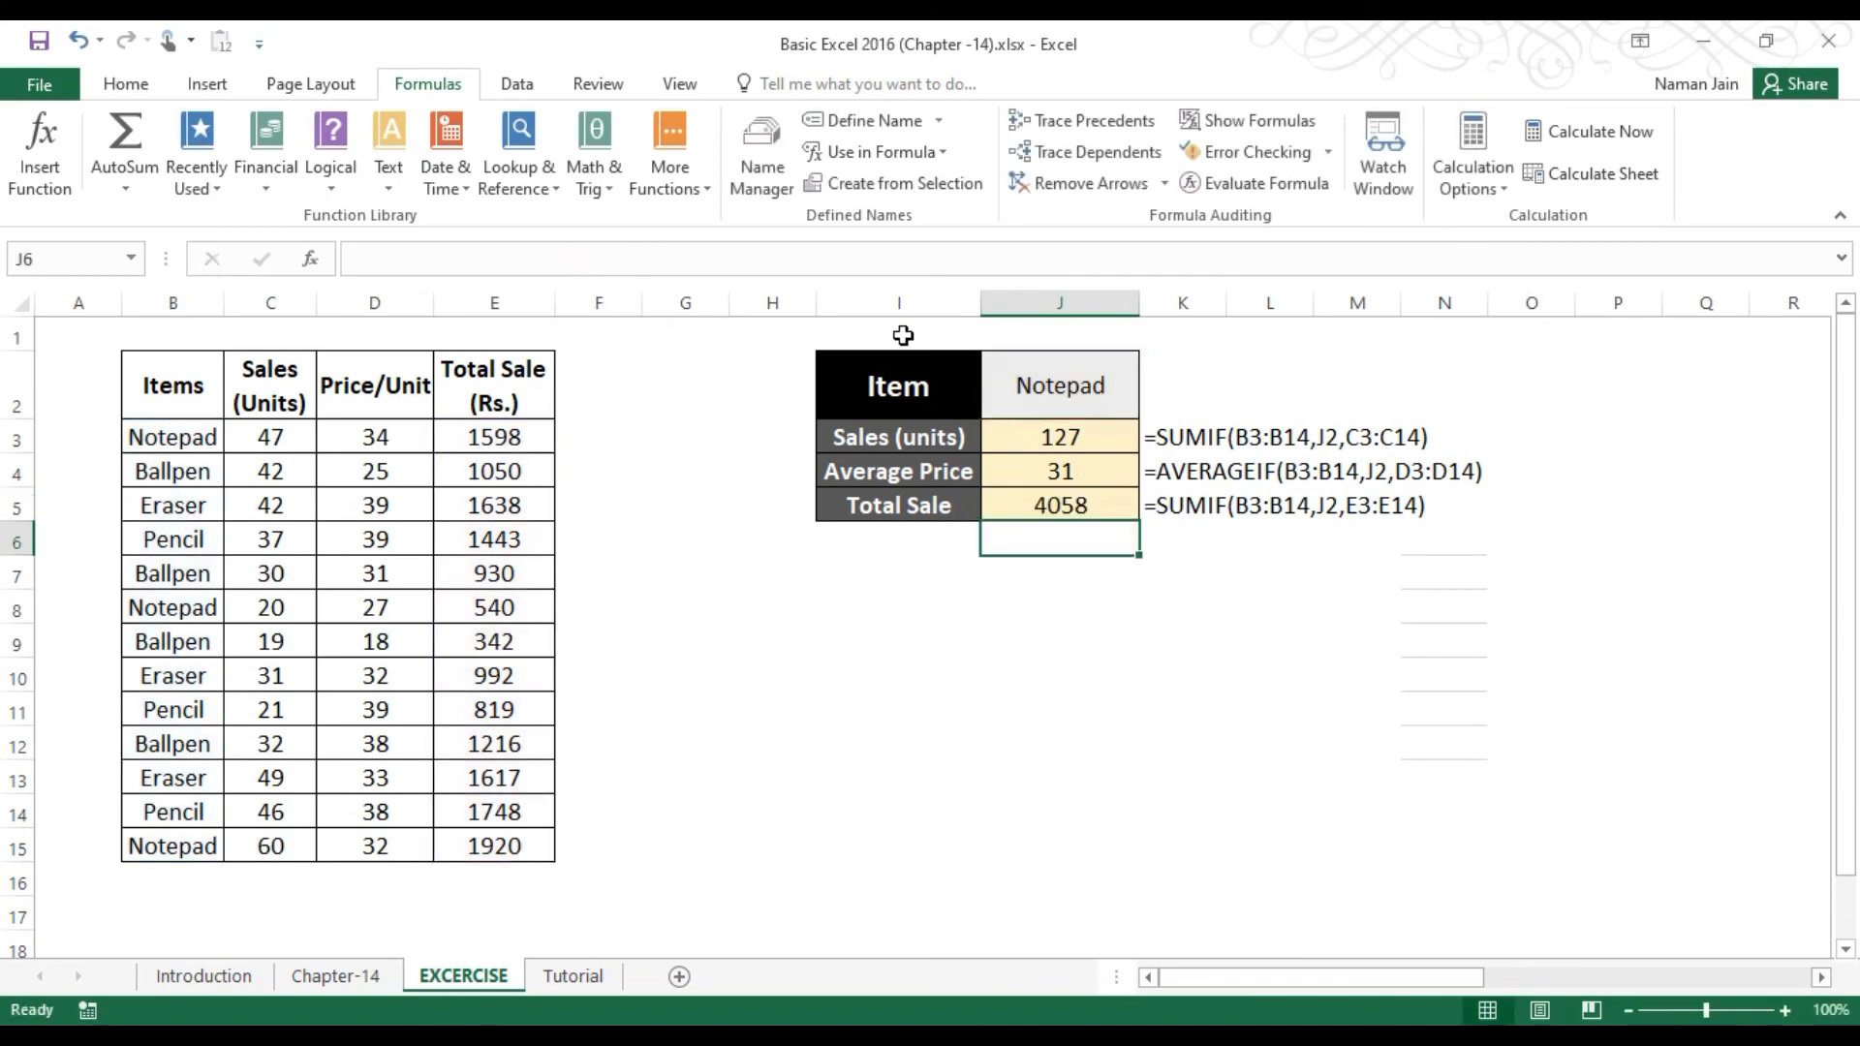
Step: Review the named-range formulas in J3:J5 against the cell-reference versions written in K3:K5
drag(1075, 437, 1088, 502)
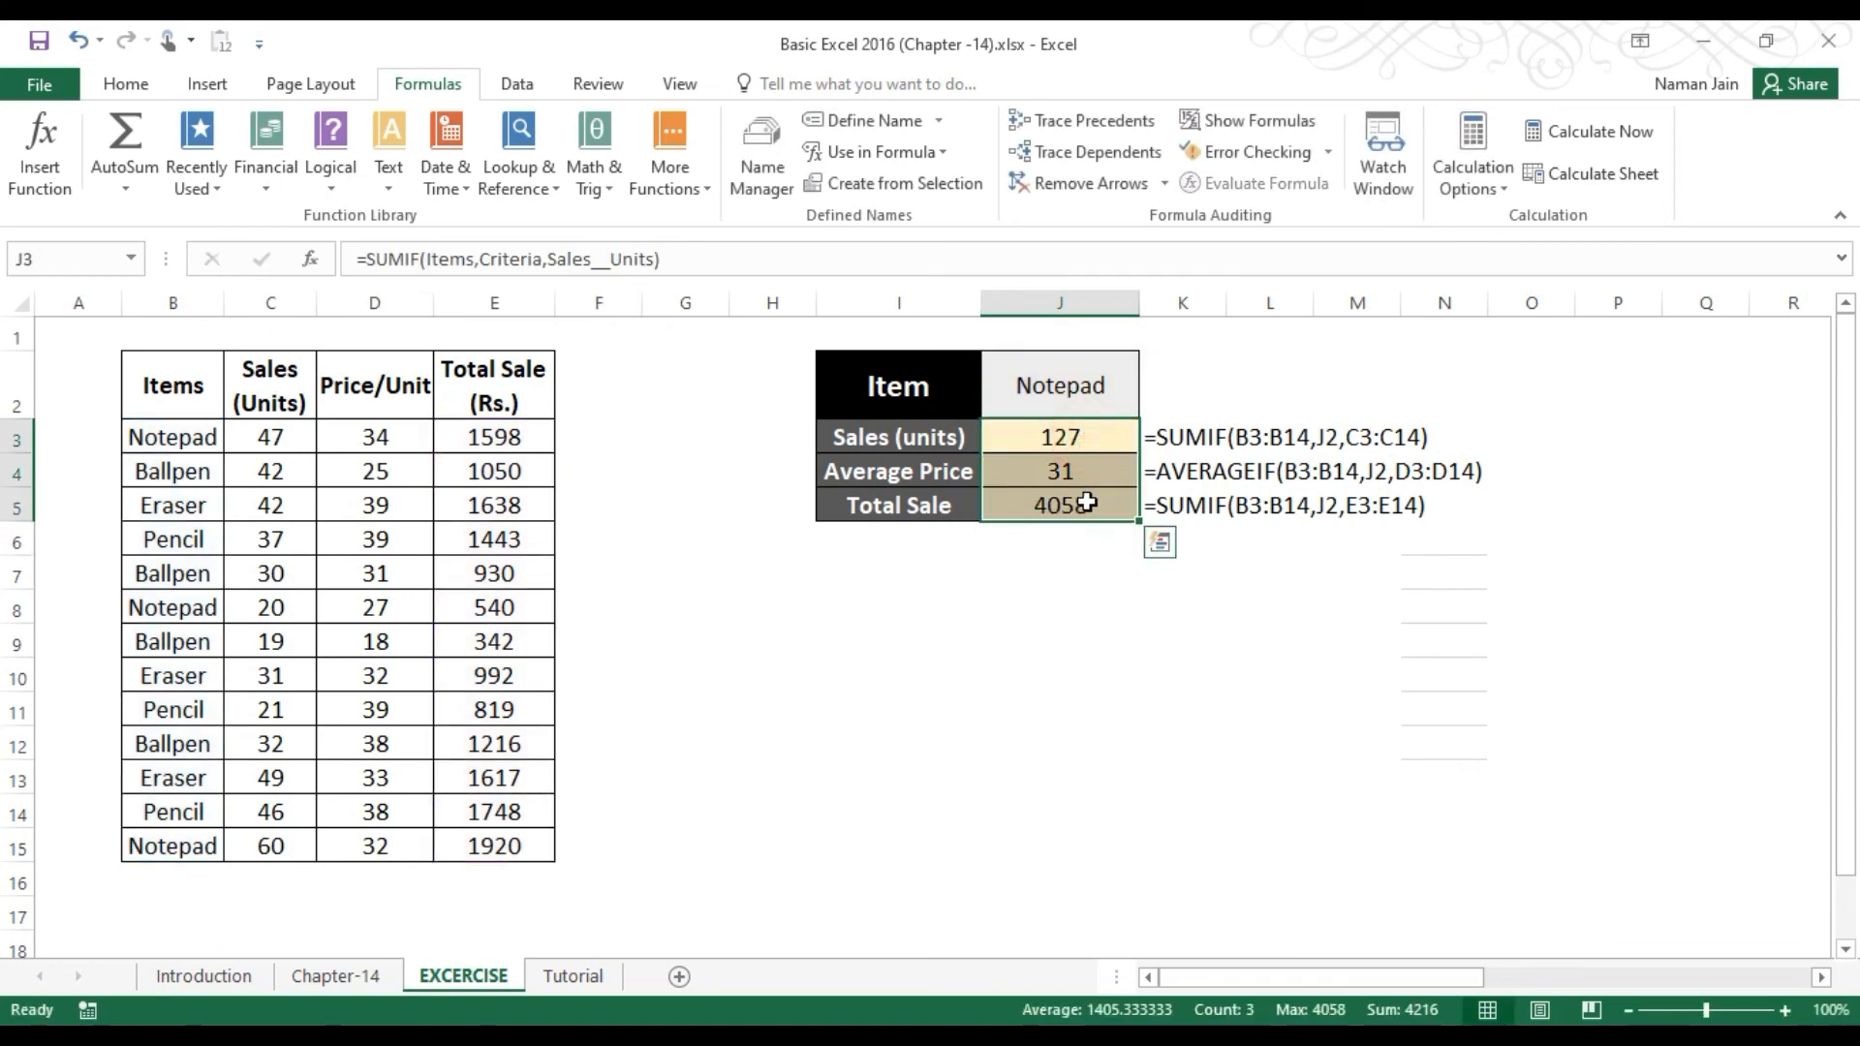
click(1084, 502)
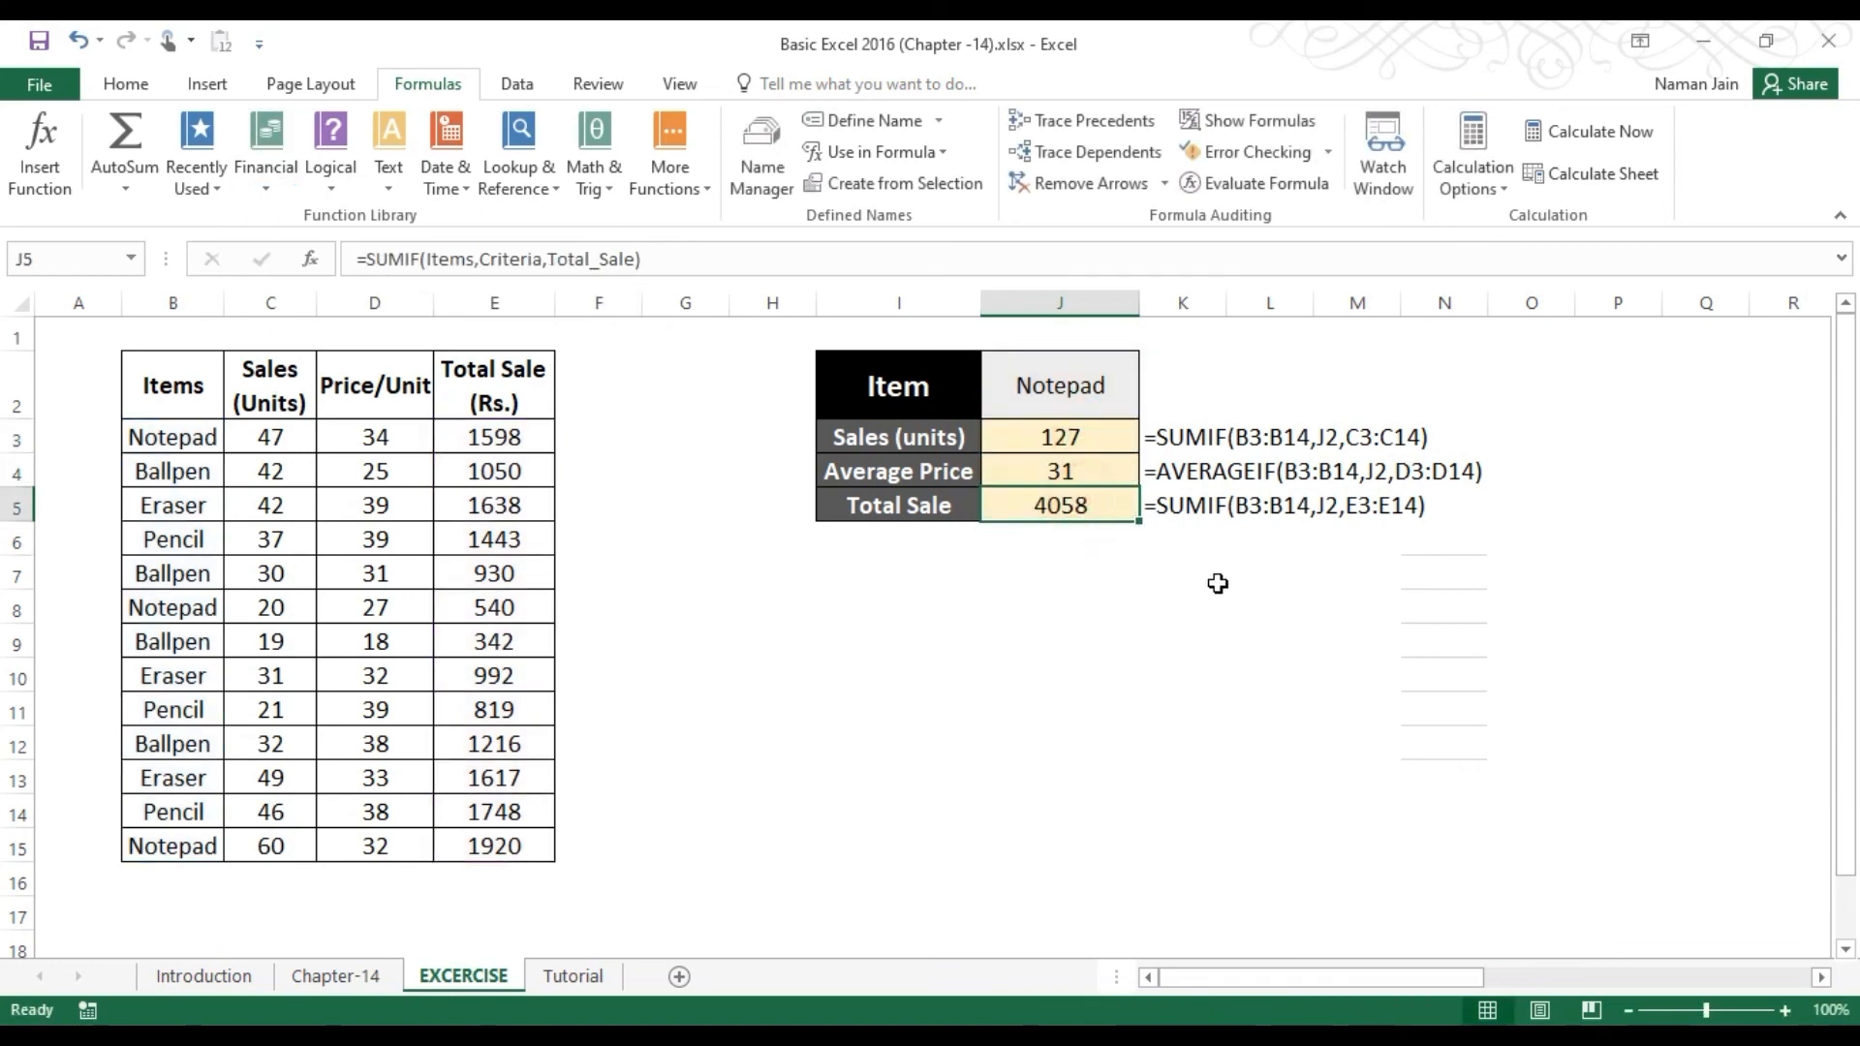
click(1070, 511)
click(1062, 472)
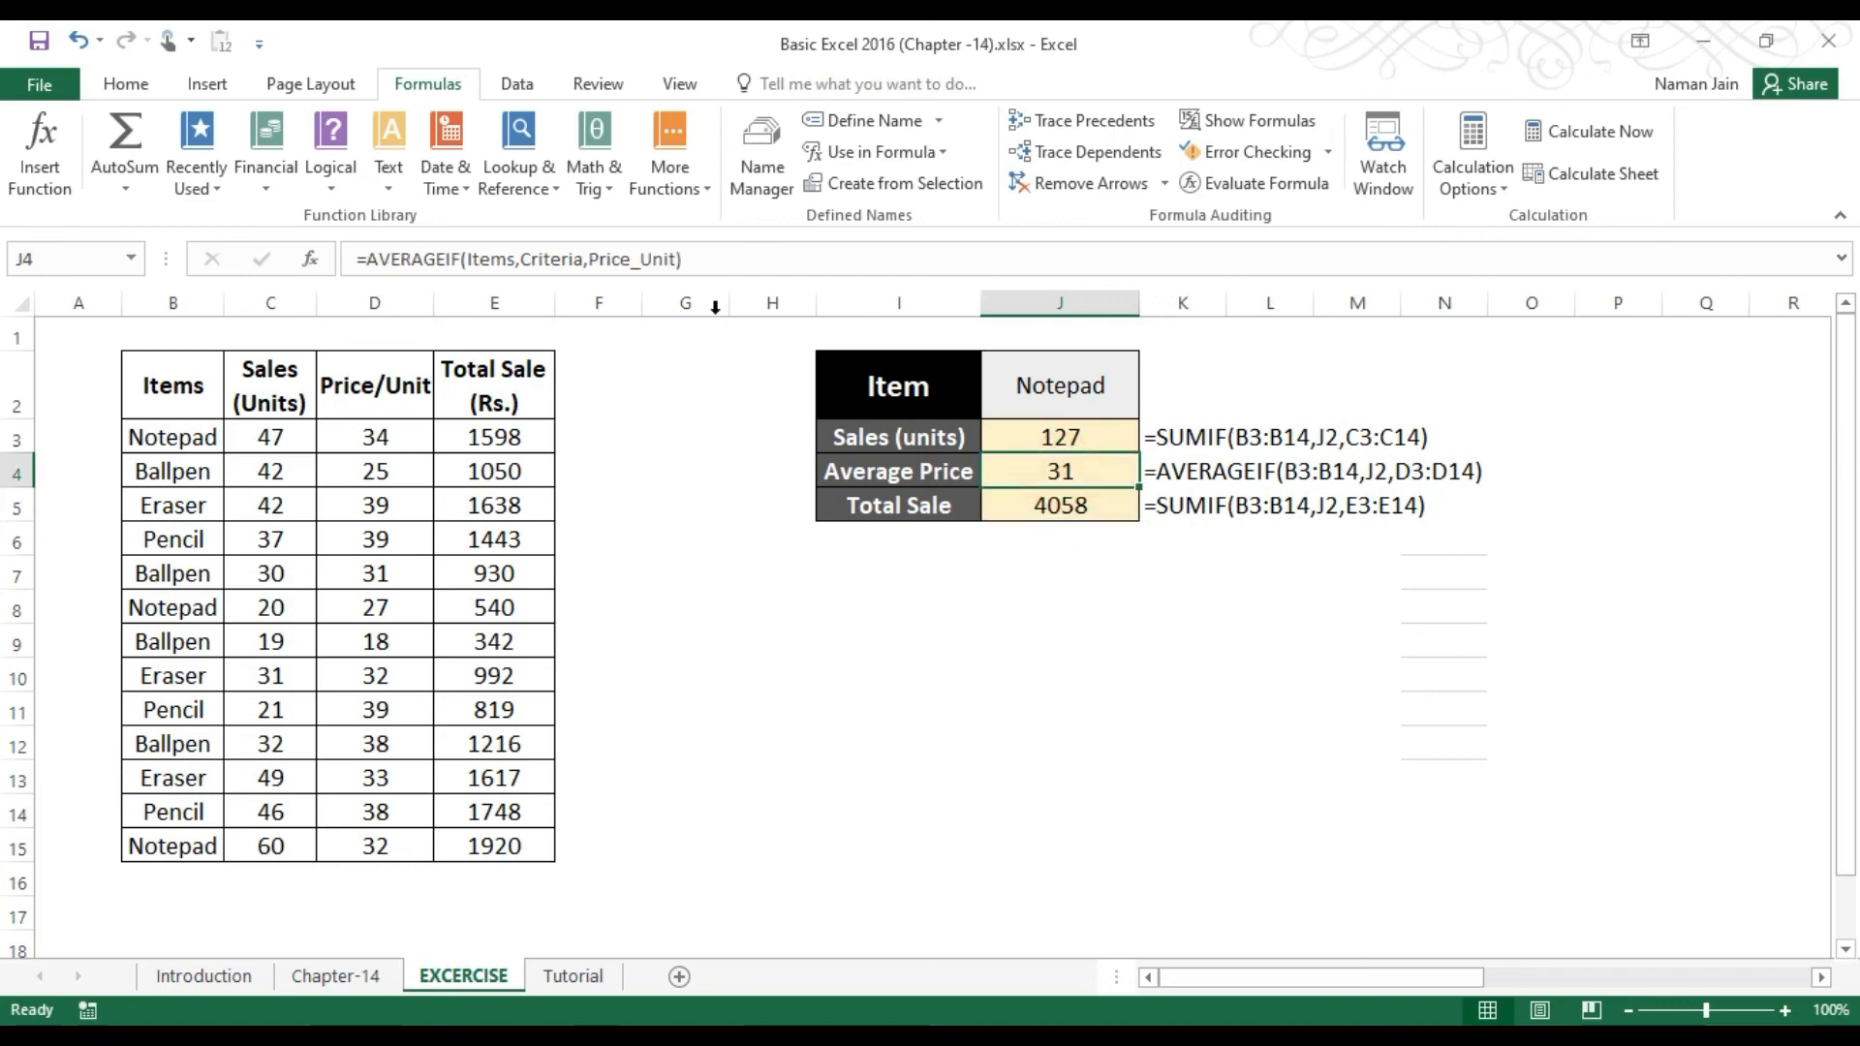
click(1061, 436)
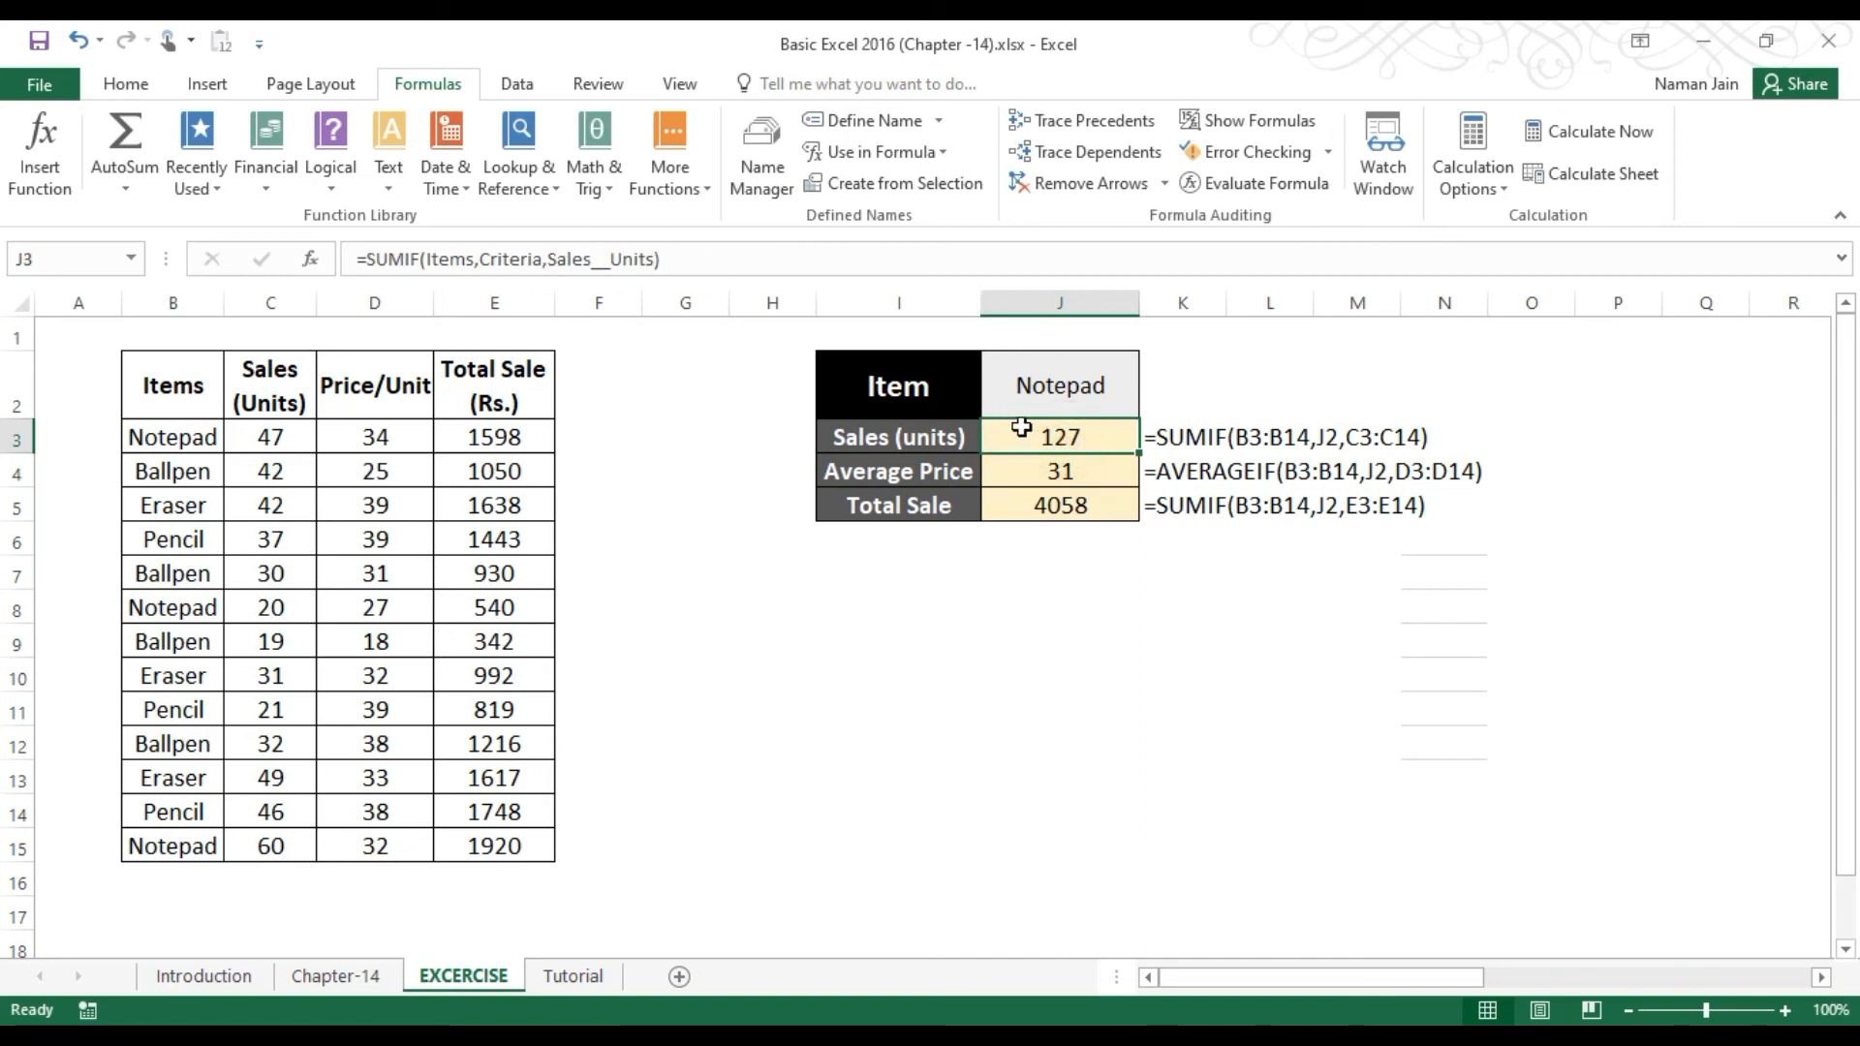
drag(1029, 437, 1043, 514)
drag(901, 386, 1077, 535)
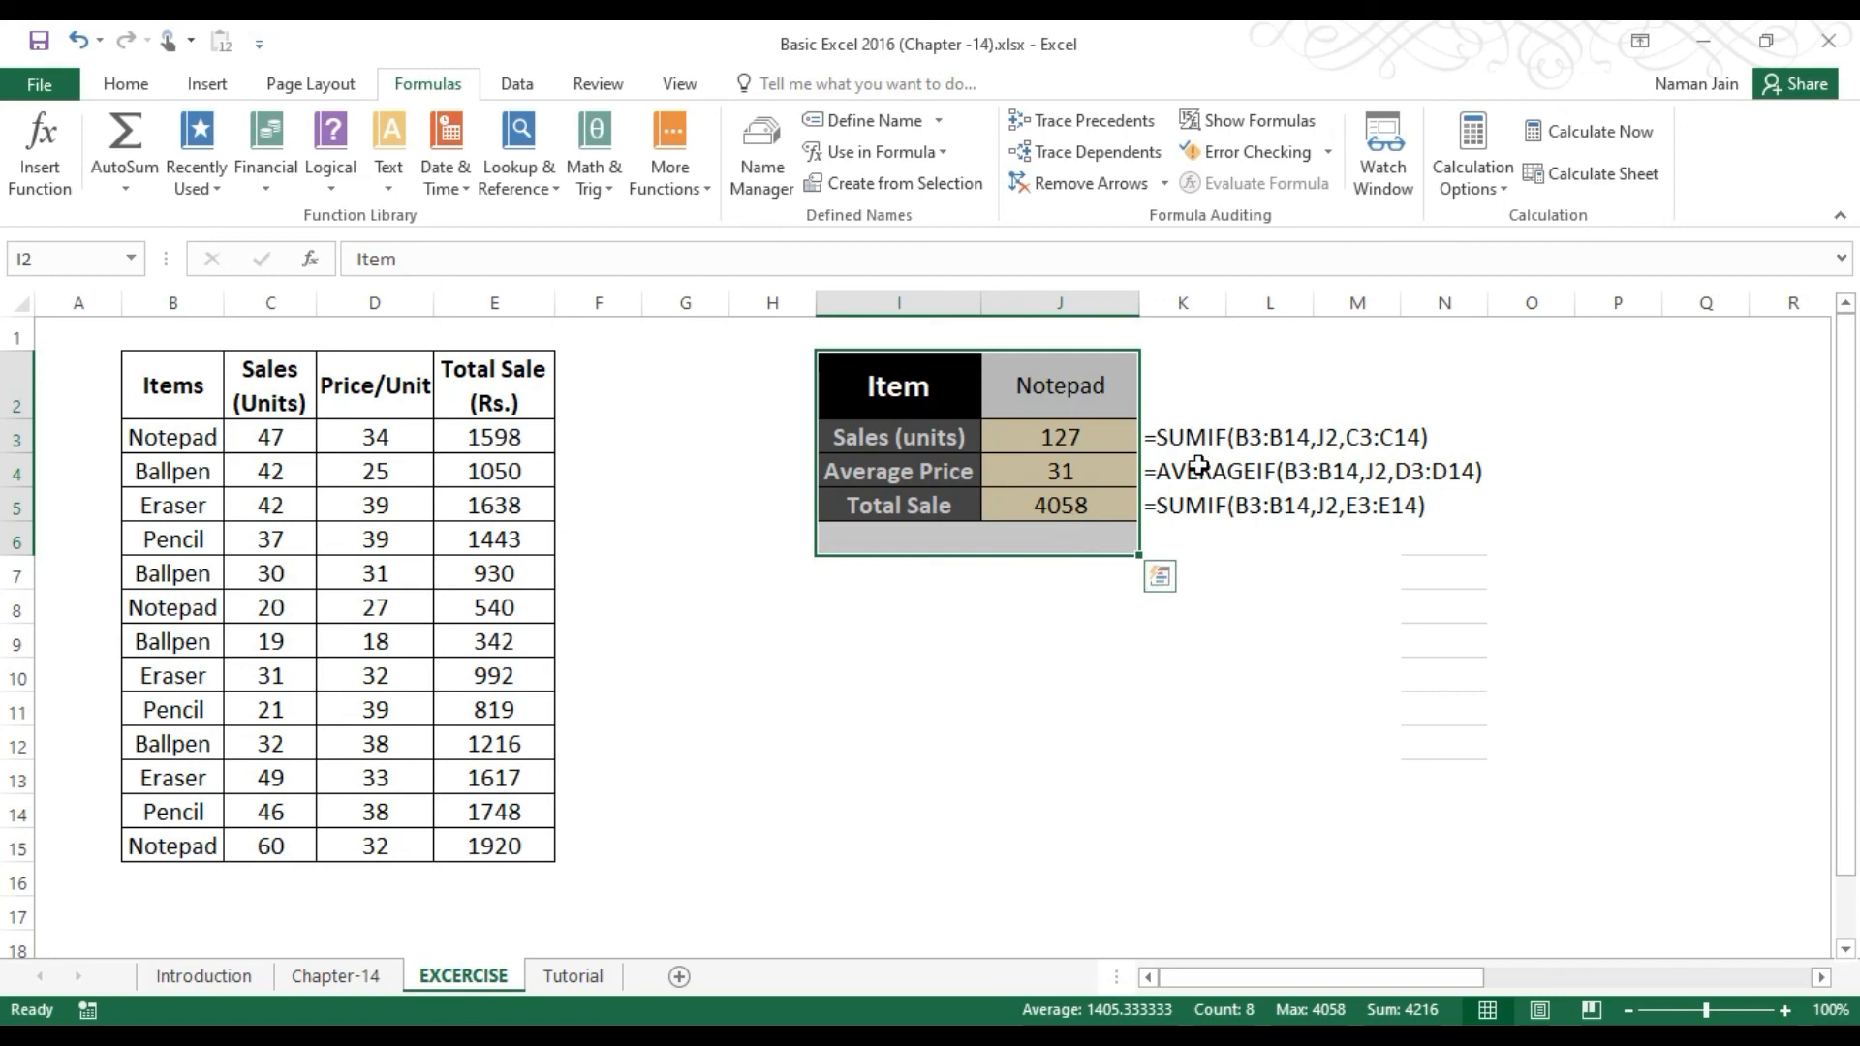
drag(1176, 439, 1165, 508)
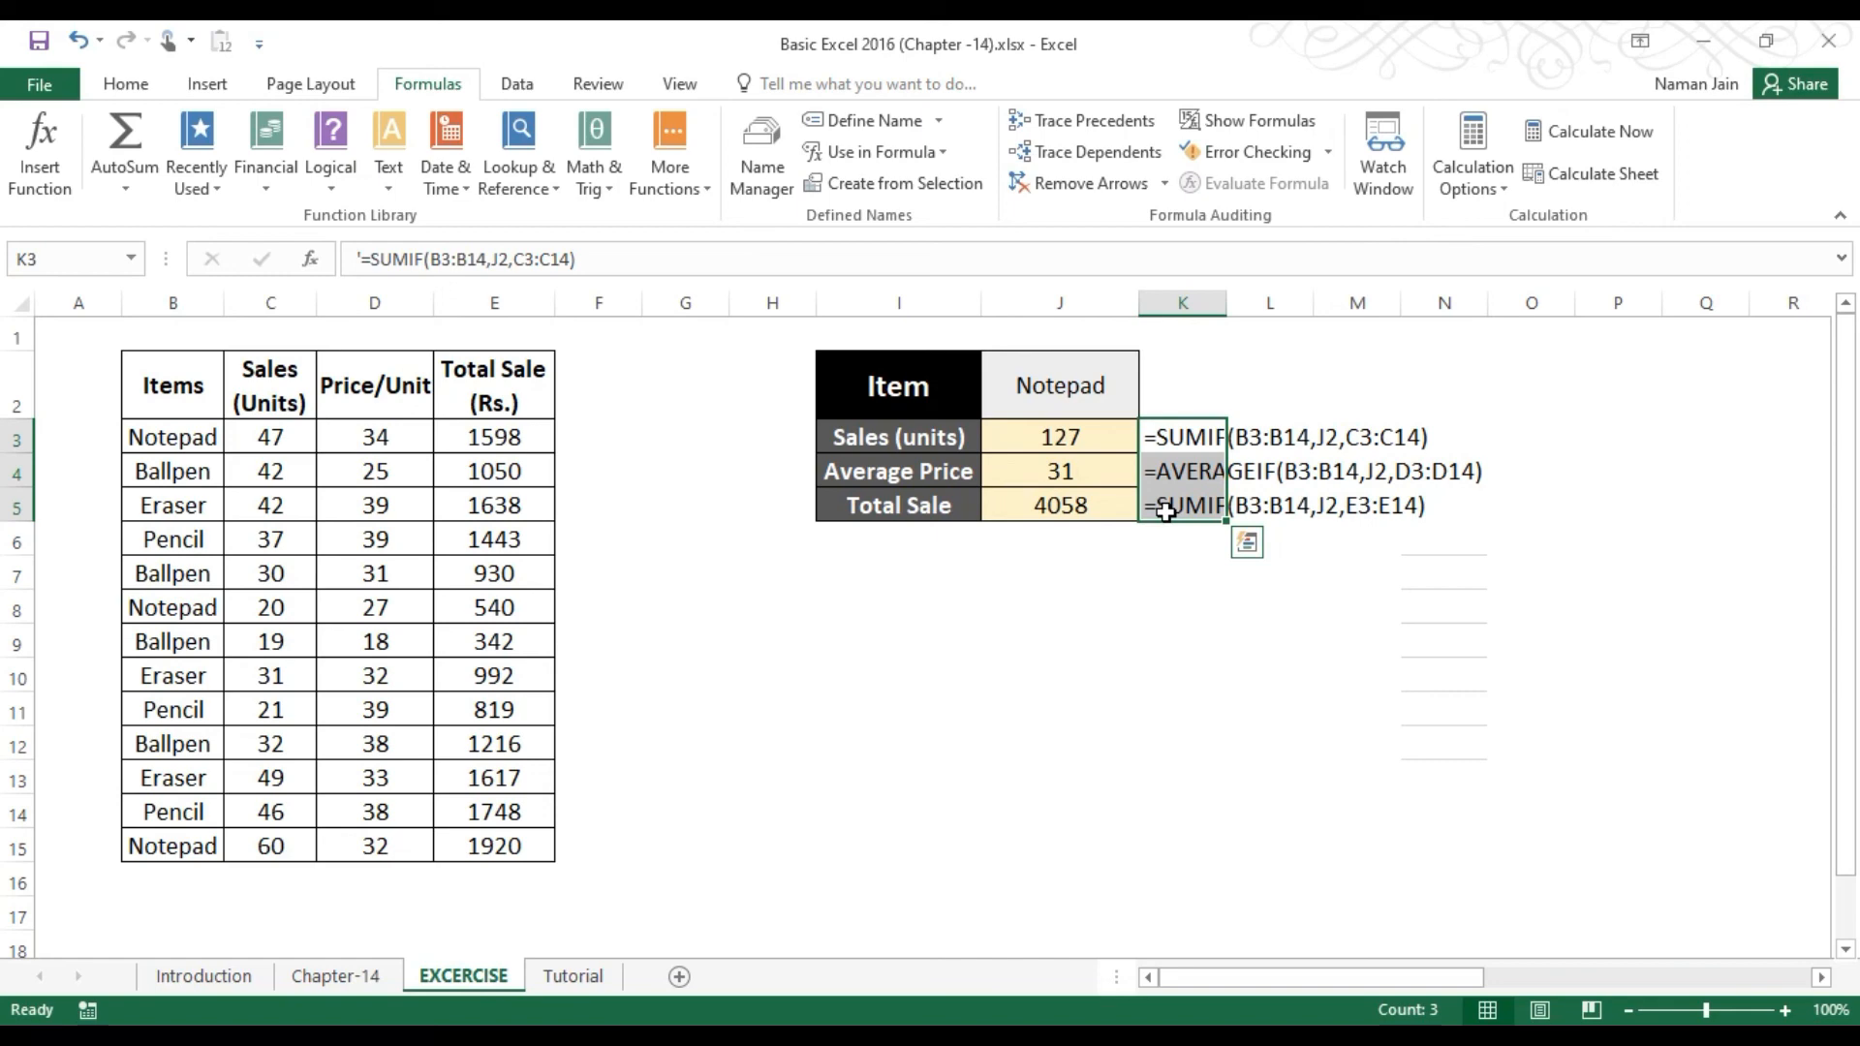
Step: Open the Tutorial sheet and select the explanation of Excel names in B2:D20
click(578, 977)
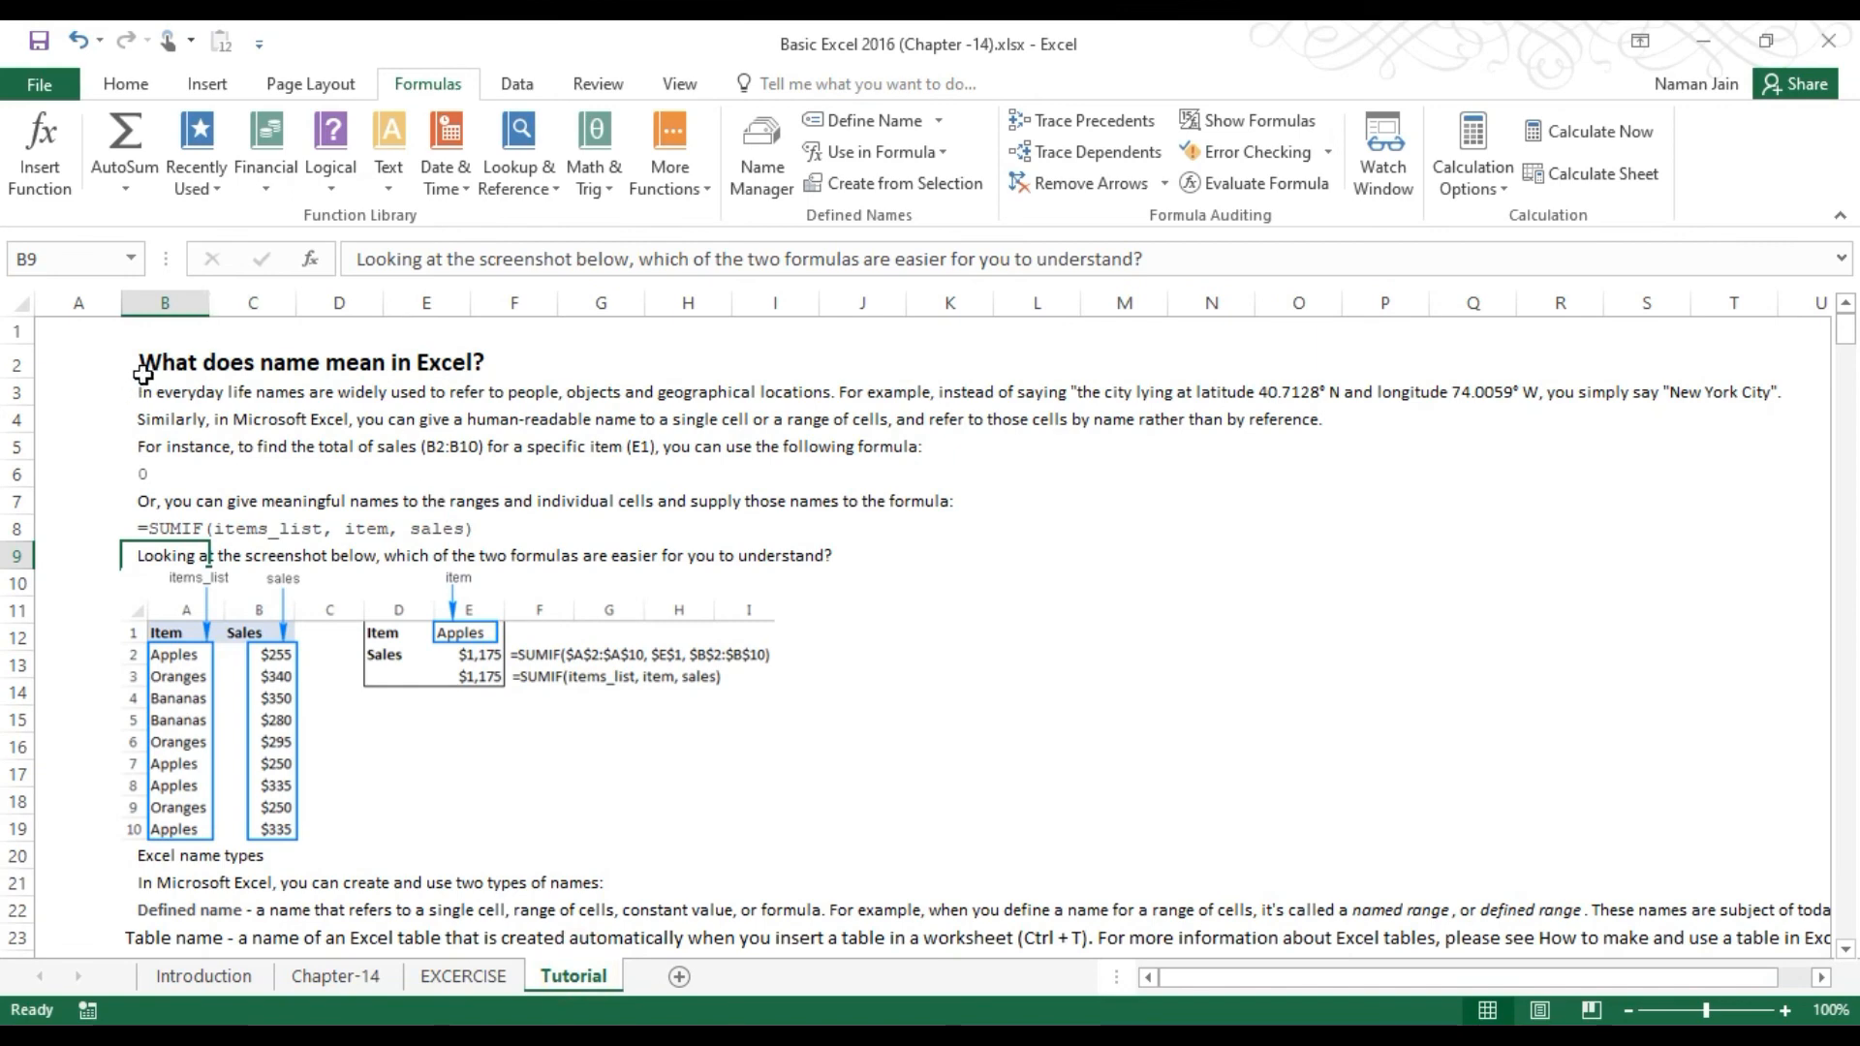
drag(140, 373, 369, 861)
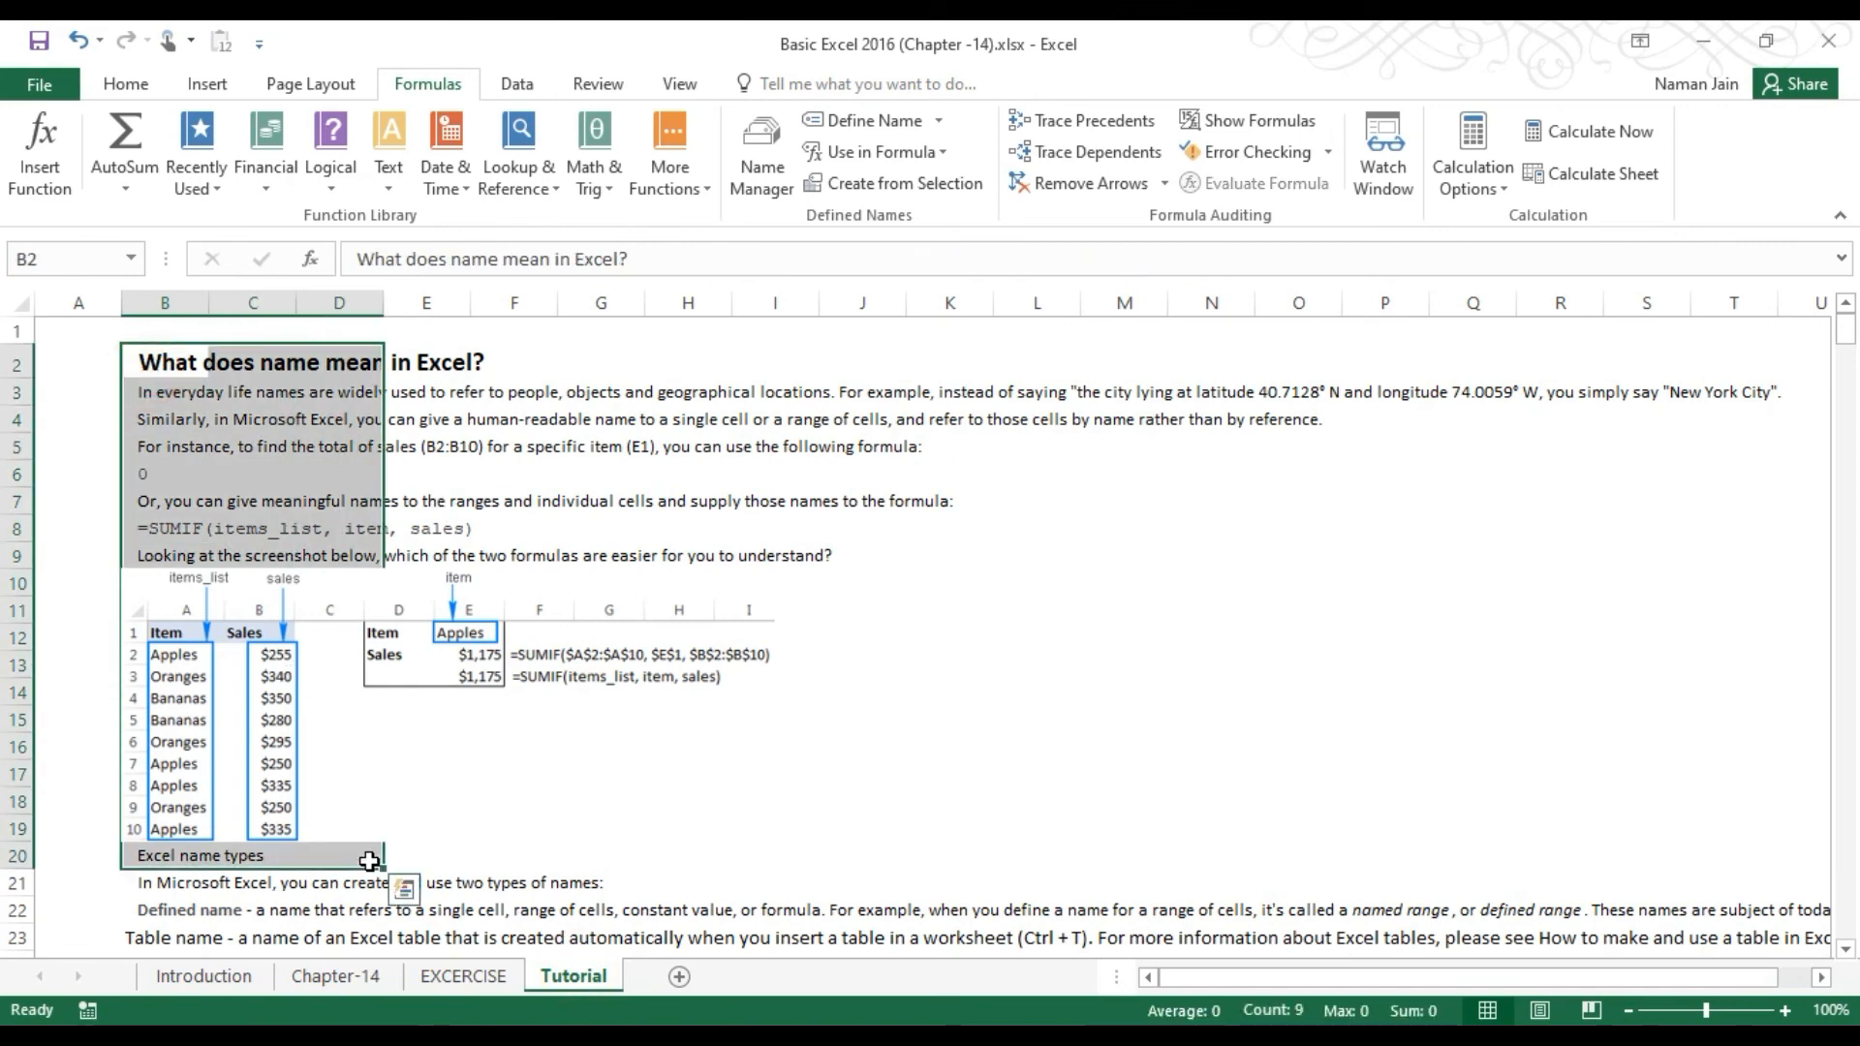